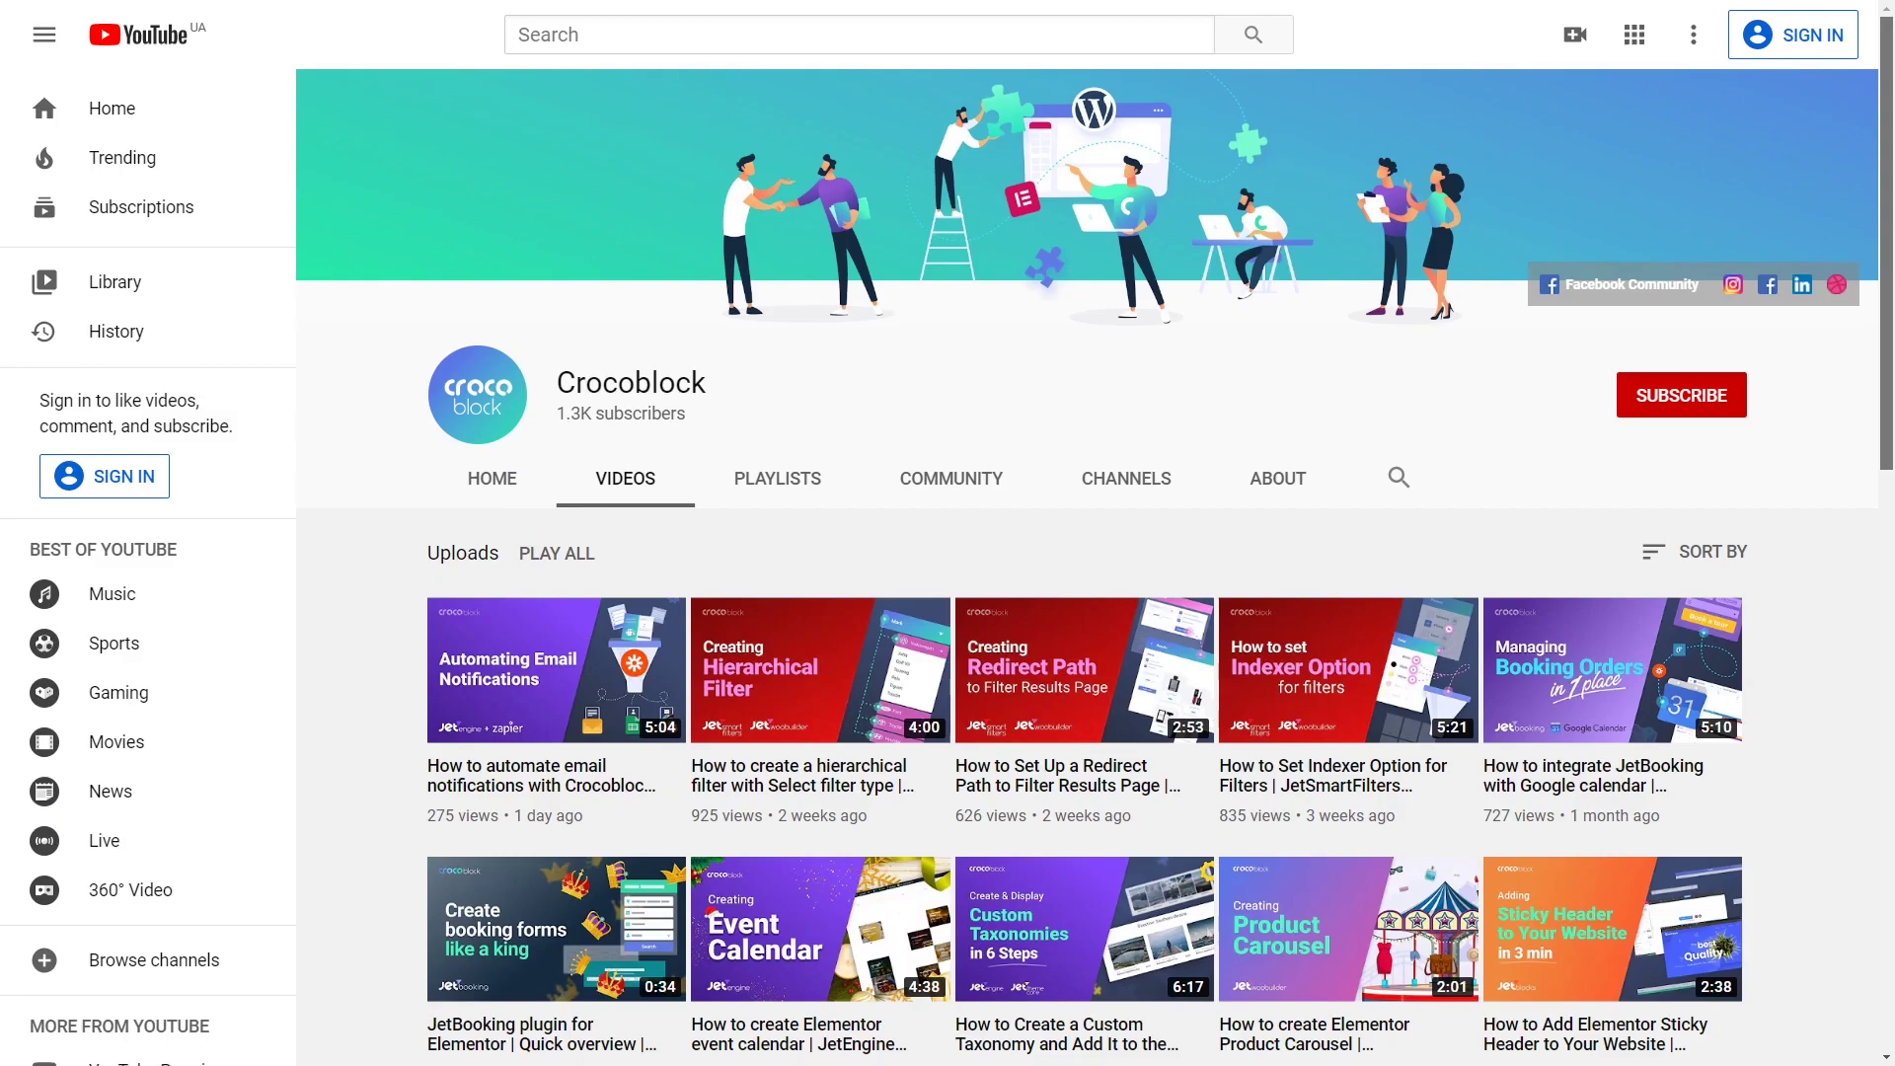
Scroll down through the Crocoblock channel's video list on YouTube
{"action": "scroll", "coordinate": [1086, 553], "scroll_direction": "down", "scroll_amount": 3}
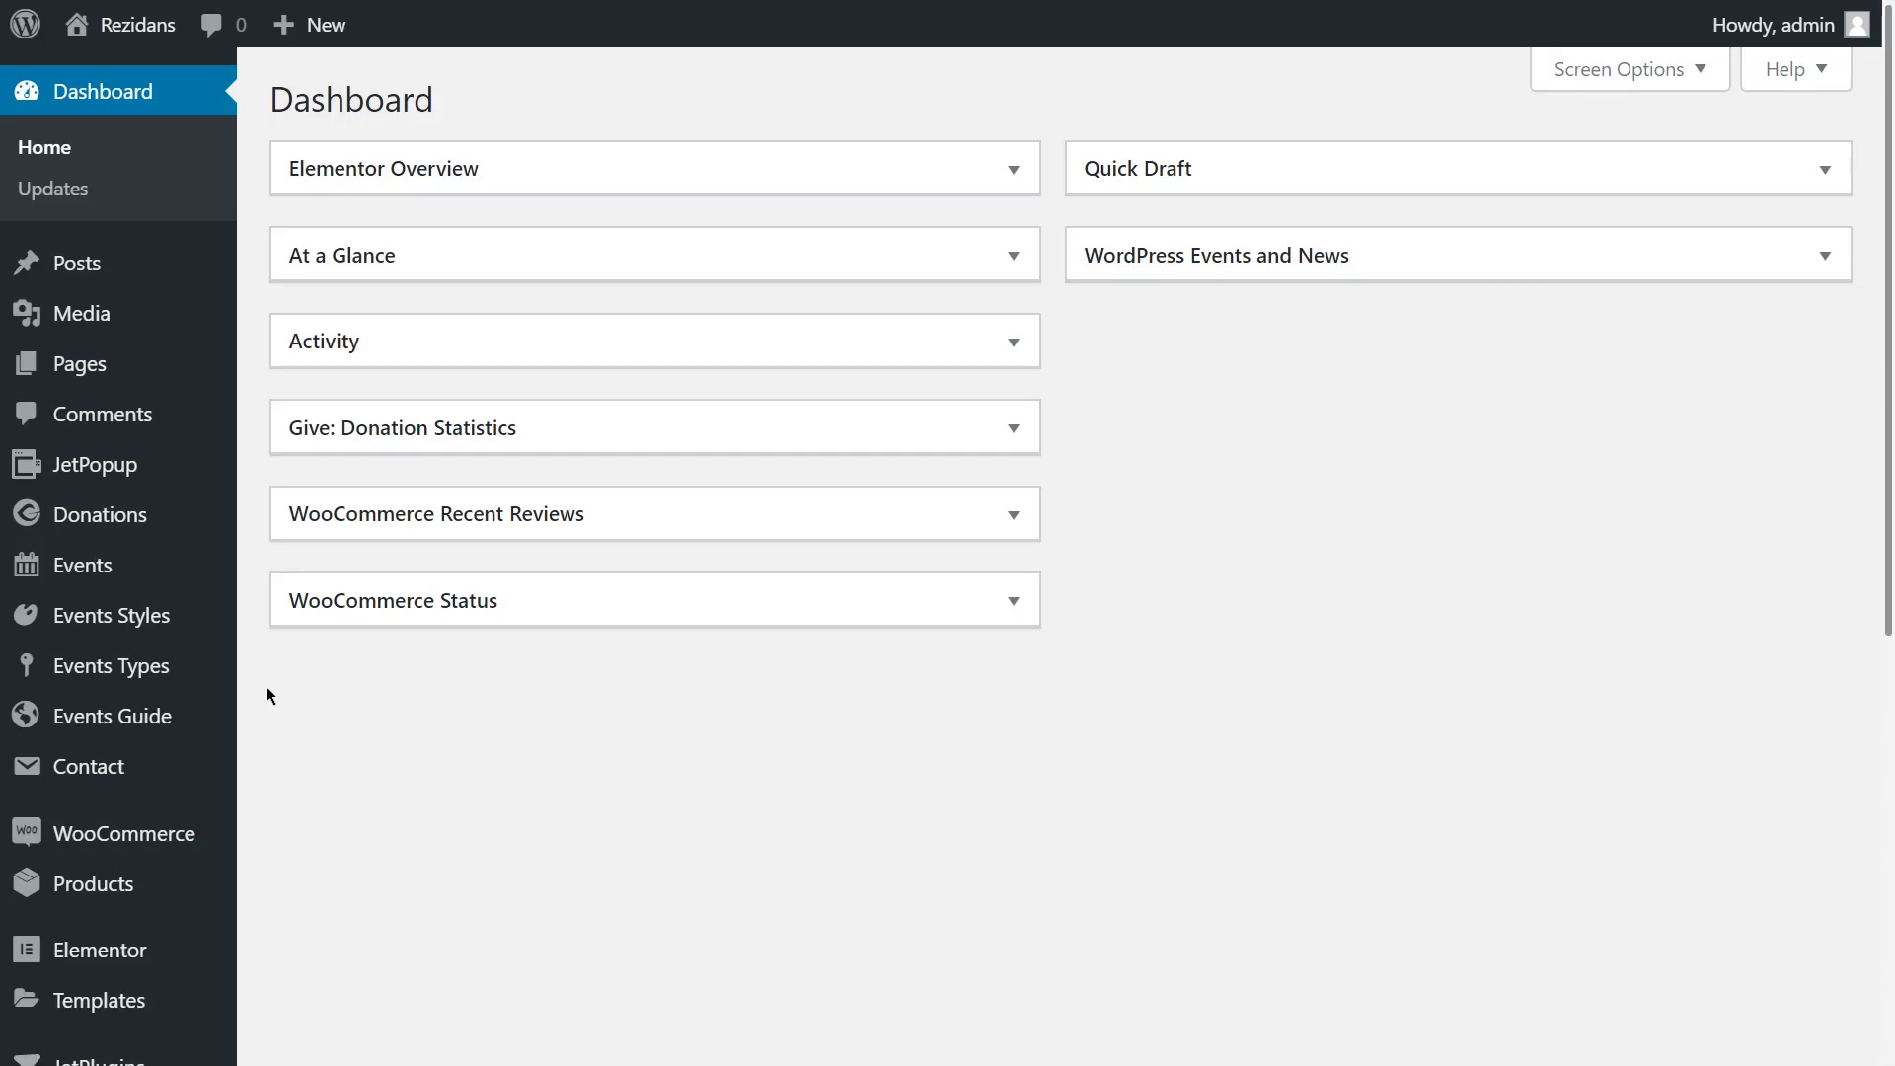
{"action": "mouse_move", "coordinate": [200, 719]}
{"action": "mouse_move", "coordinate": [198, 683]}
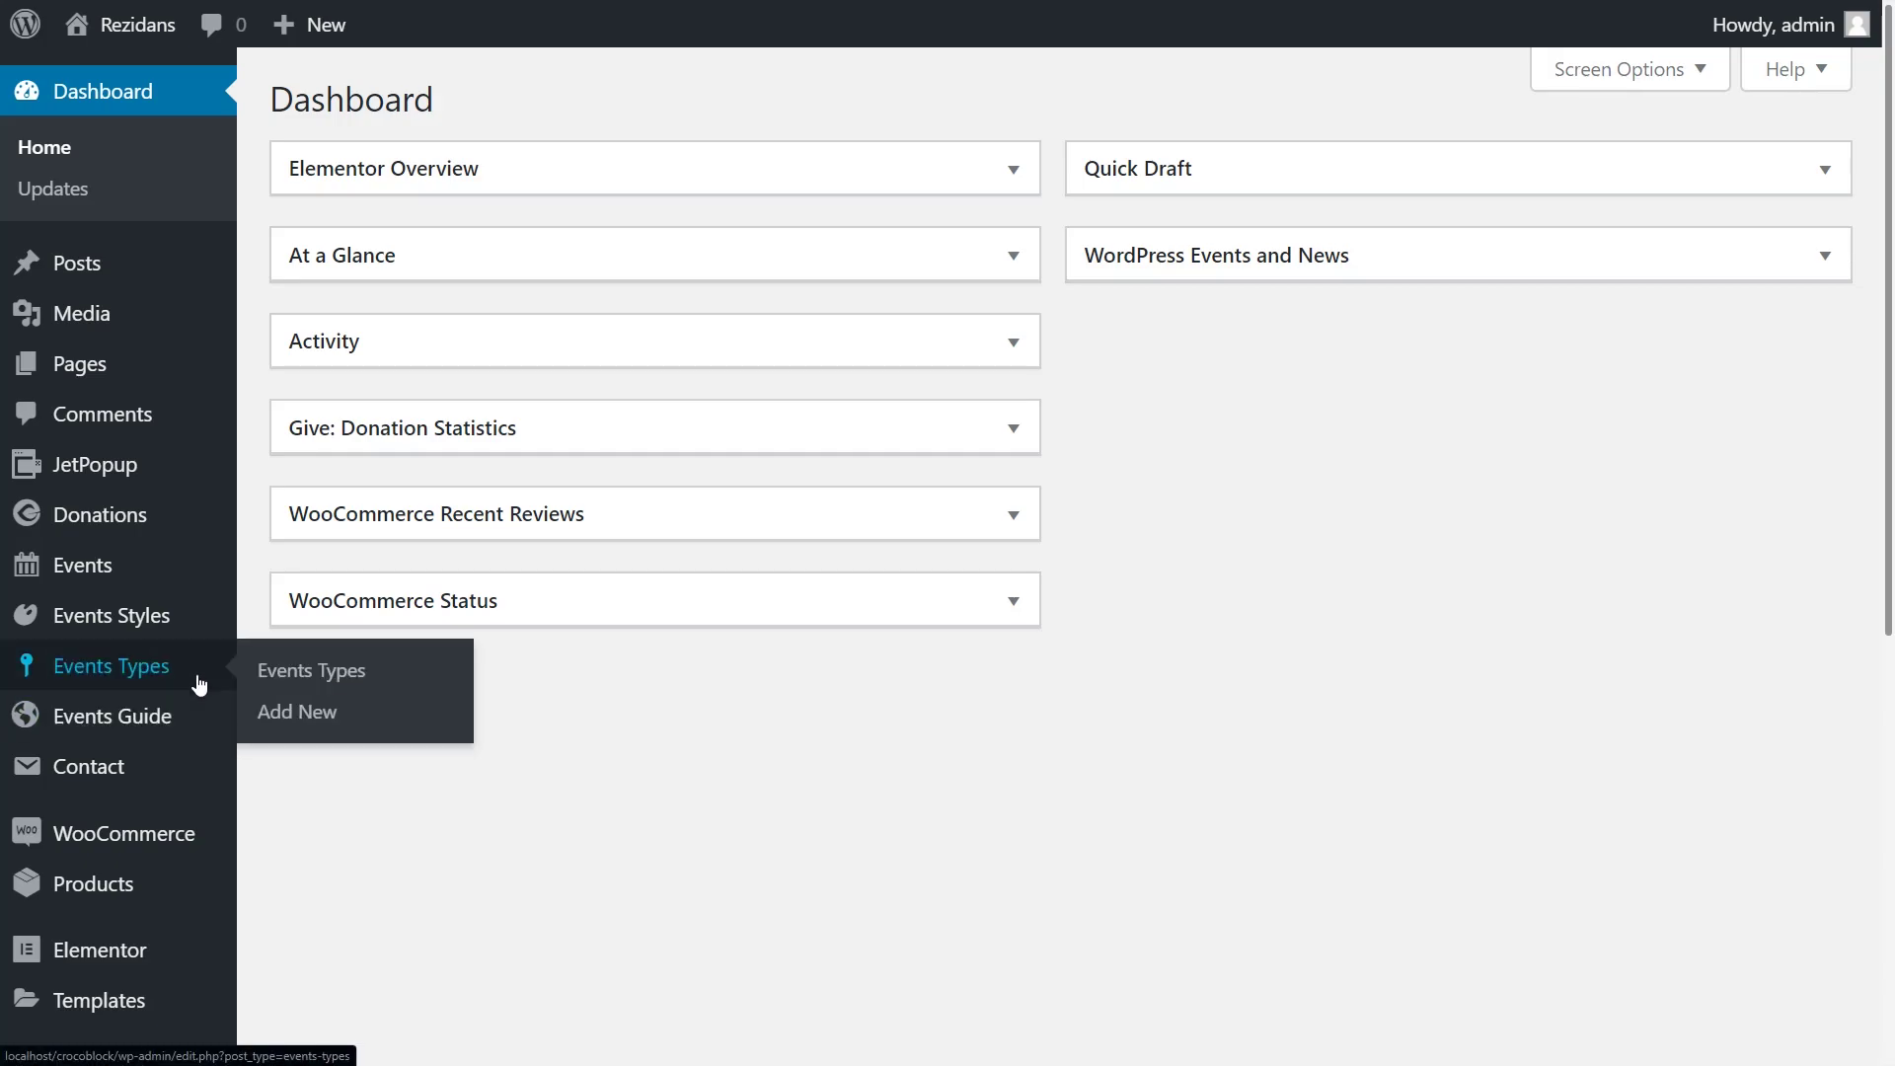
{"action": "mouse_move", "coordinate": [201, 637]}
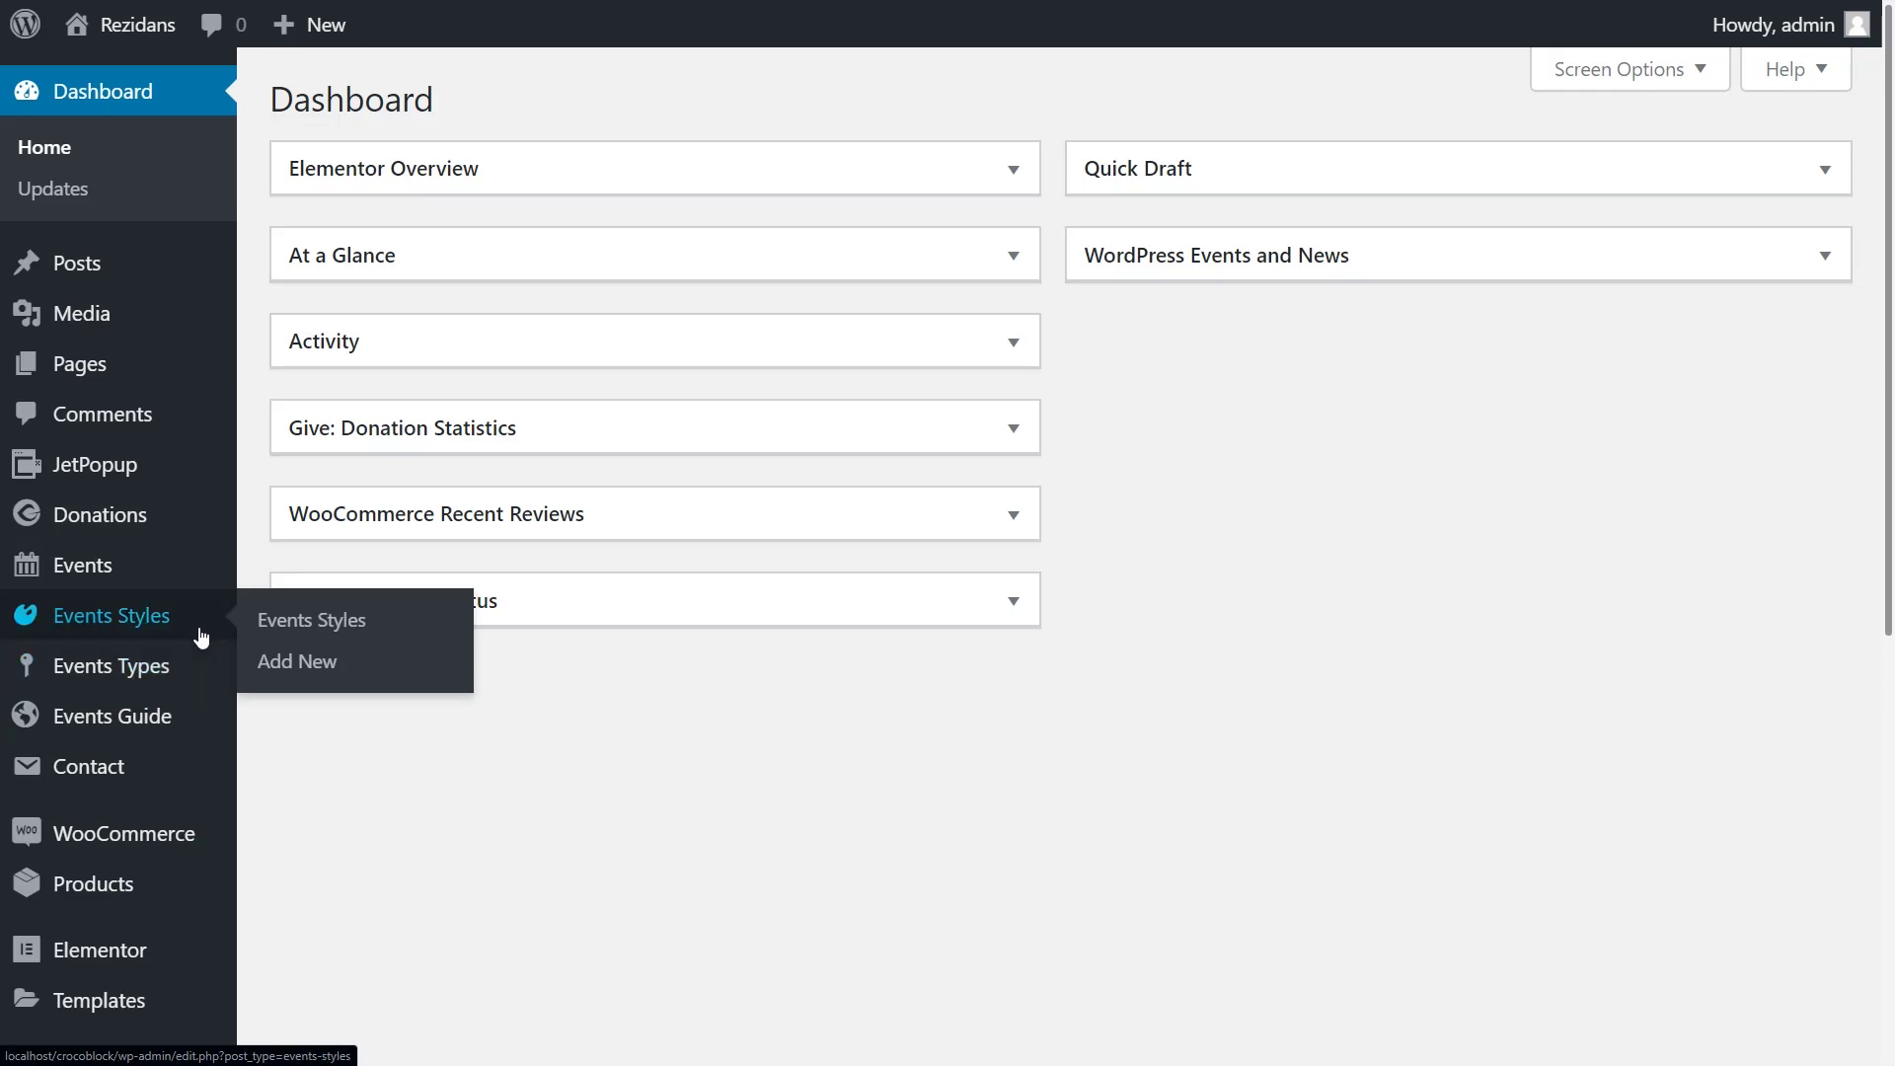
{"action": "mouse_move", "coordinate": [201, 581]}
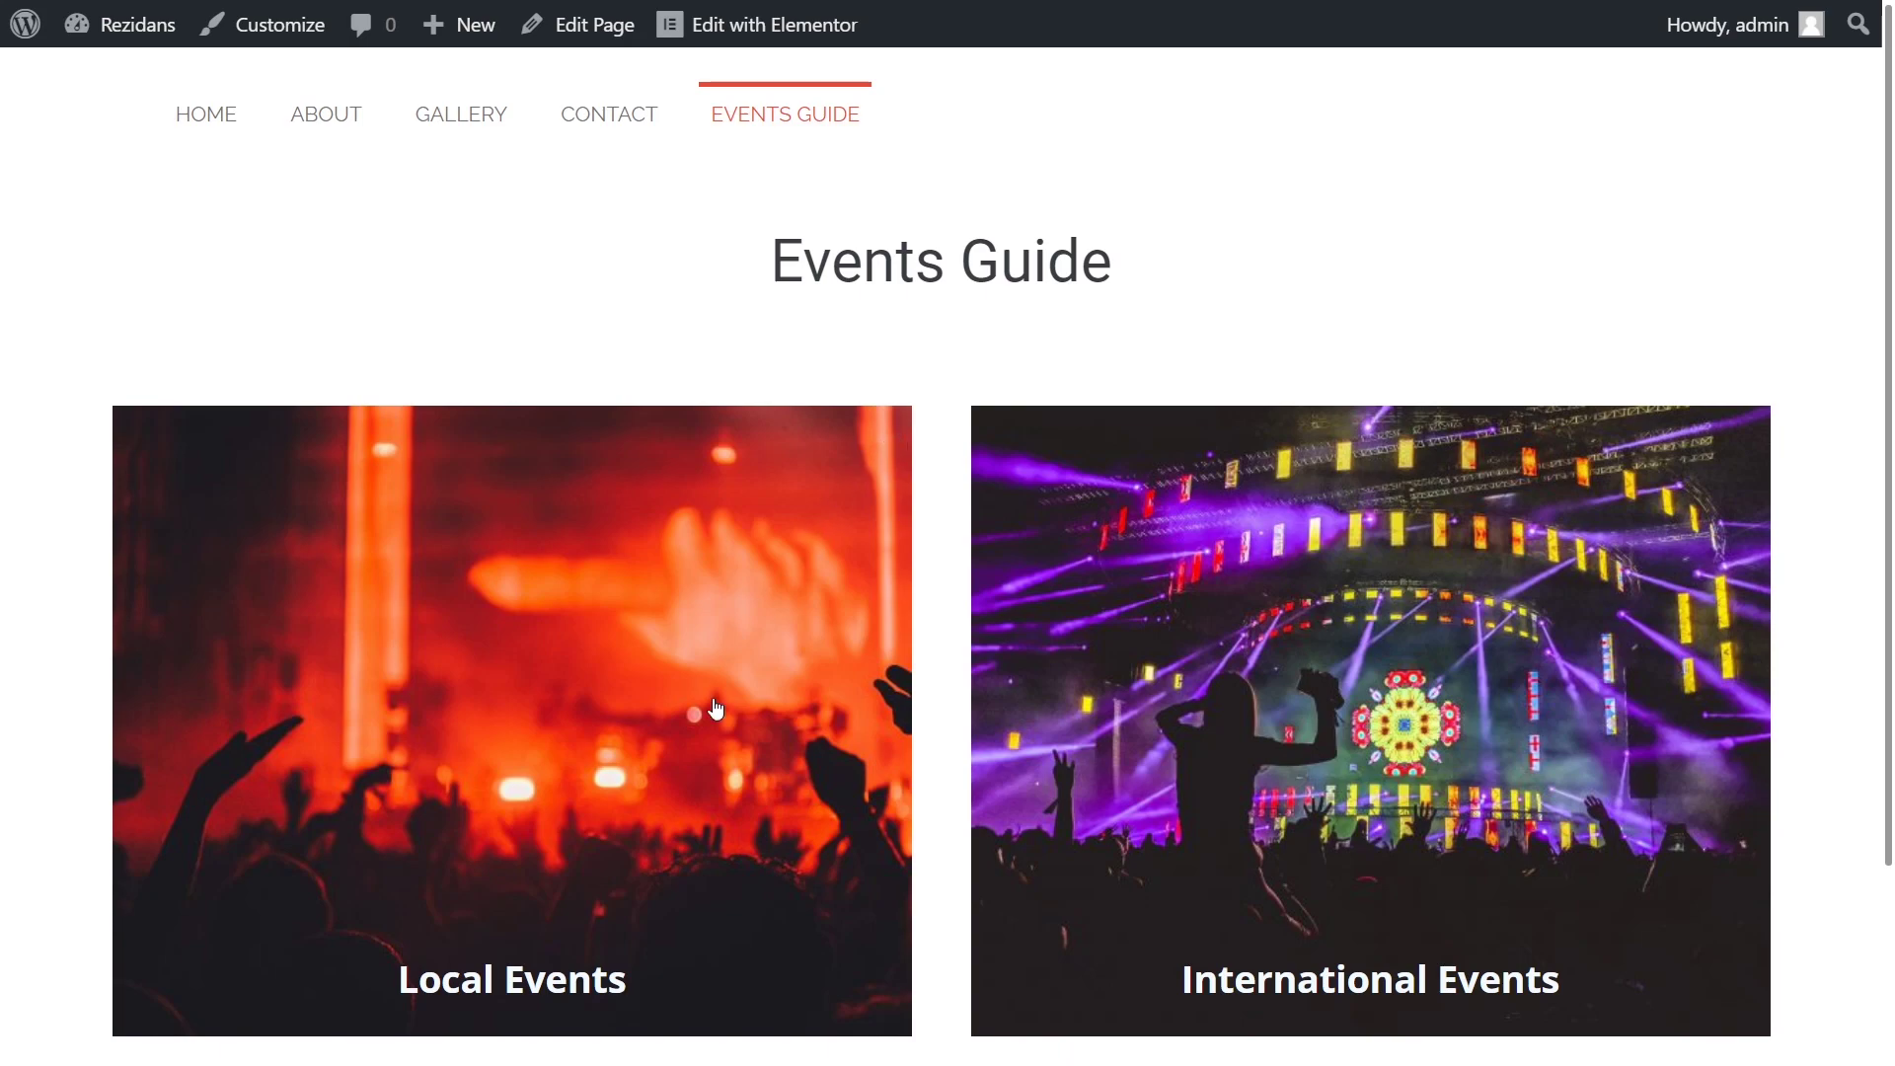
Open the Local Events guide page and scroll through its event types
{"action": "left_click", "coordinate": [588, 982]}
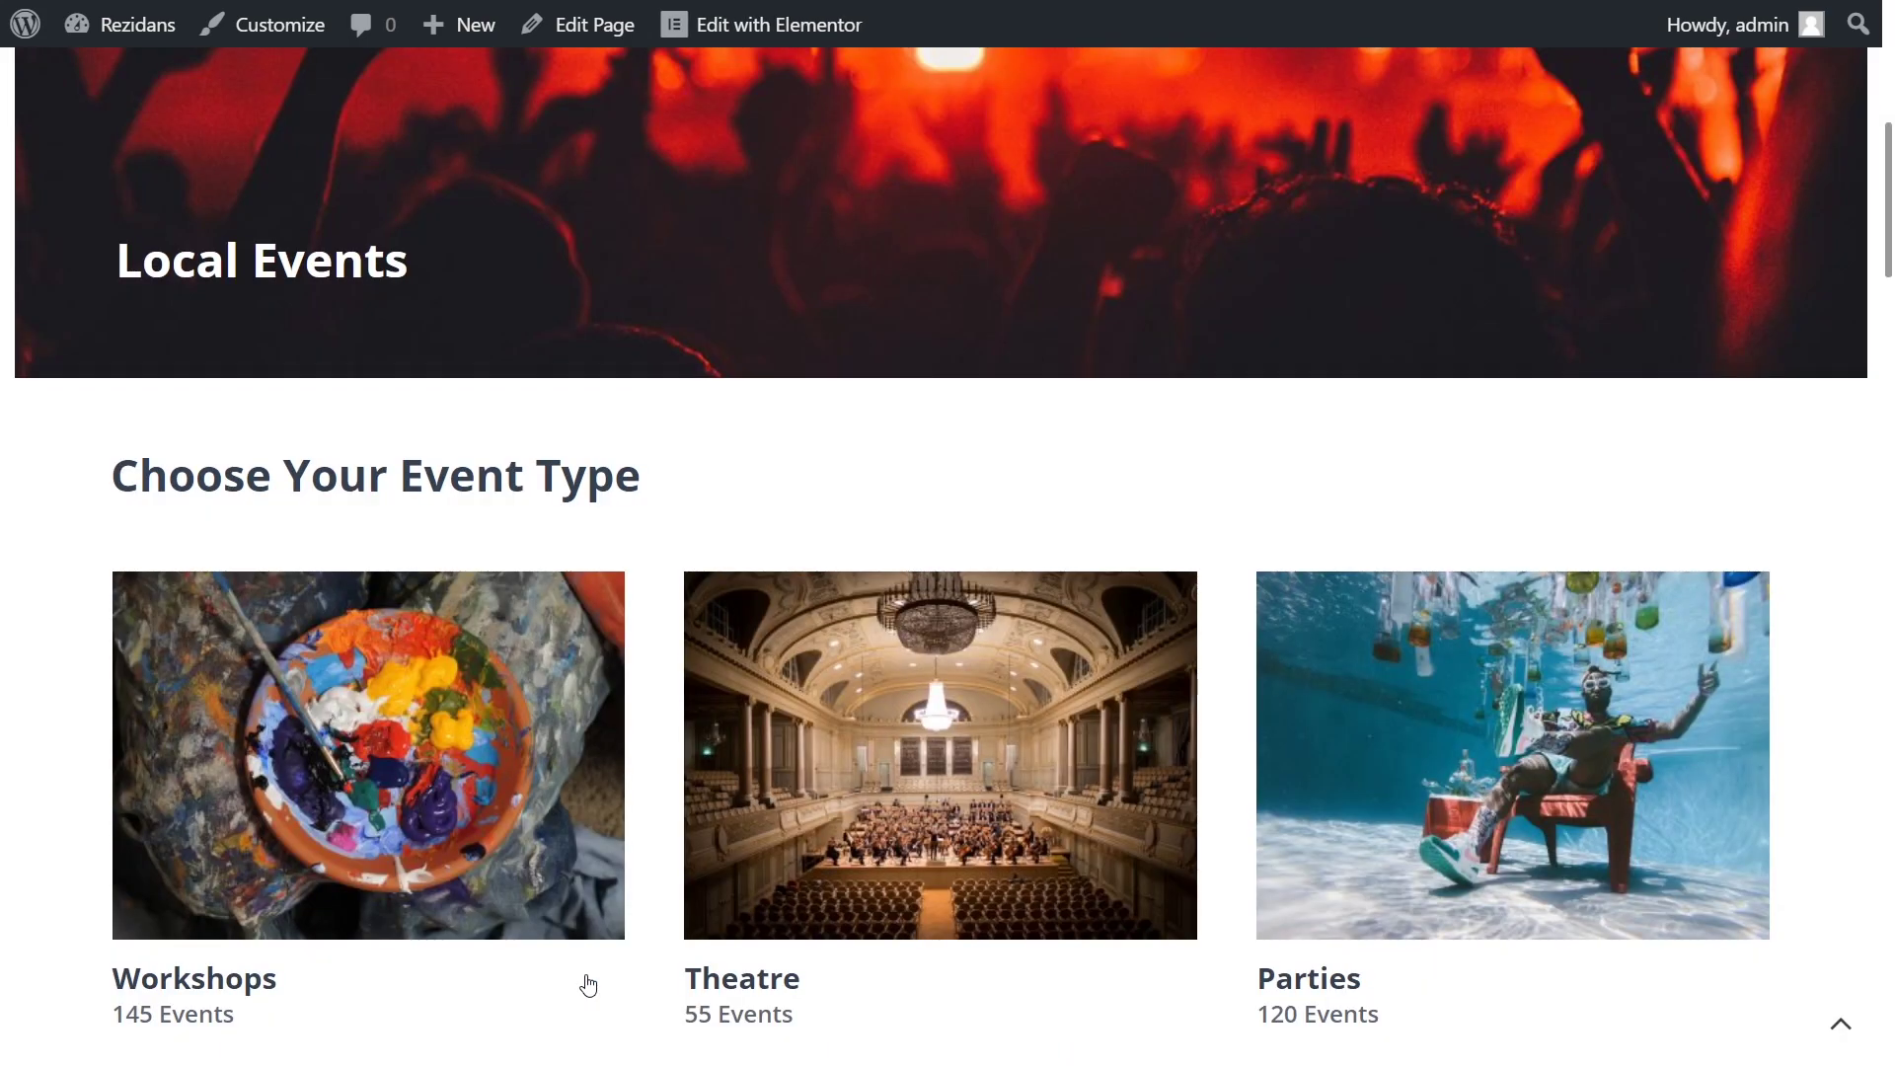
{"action": "scroll", "coordinate": [588, 984], "scroll_direction": "down", "scroll_amount": 5}
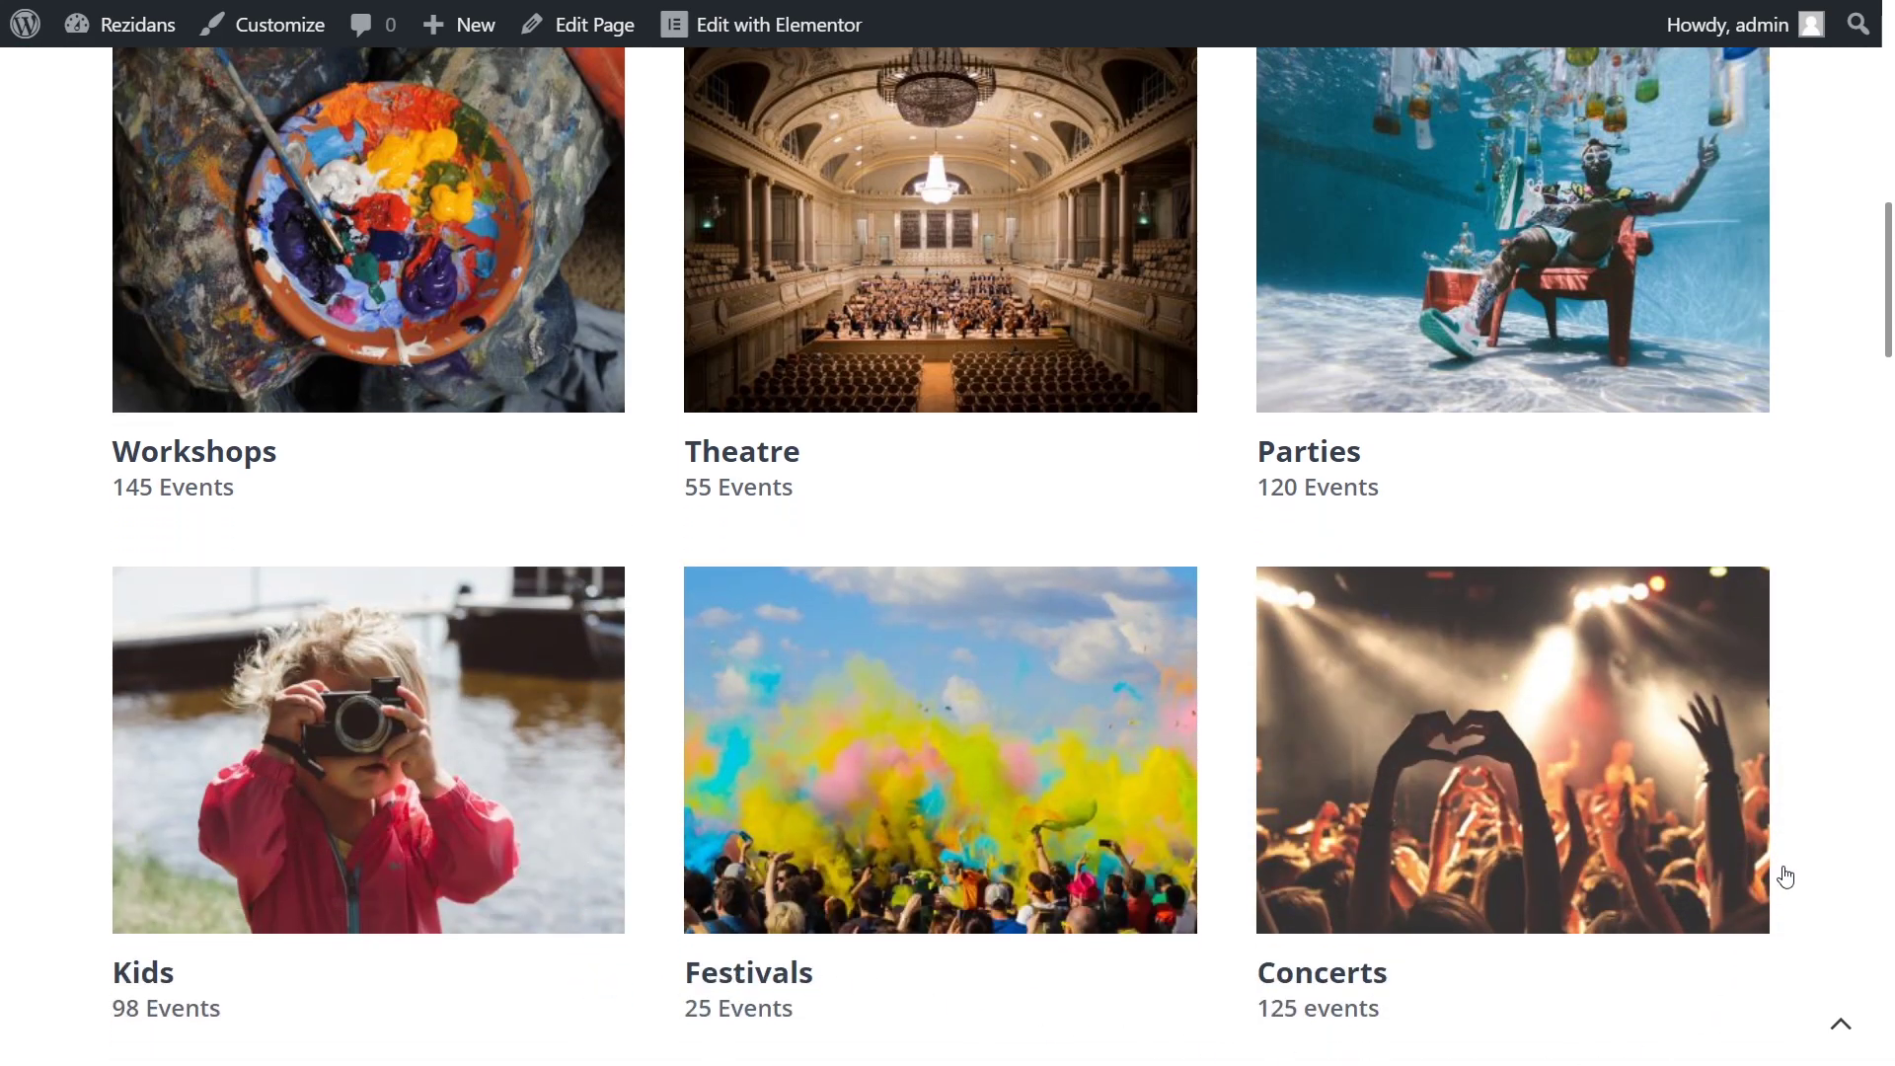
{"action": "scroll", "coordinate": [1783, 870], "scroll_direction": "down", "scroll_amount": 10}
{"action": "scroll", "coordinate": [1785, 865], "scroll_direction": "down", "scroll_amount": 7}
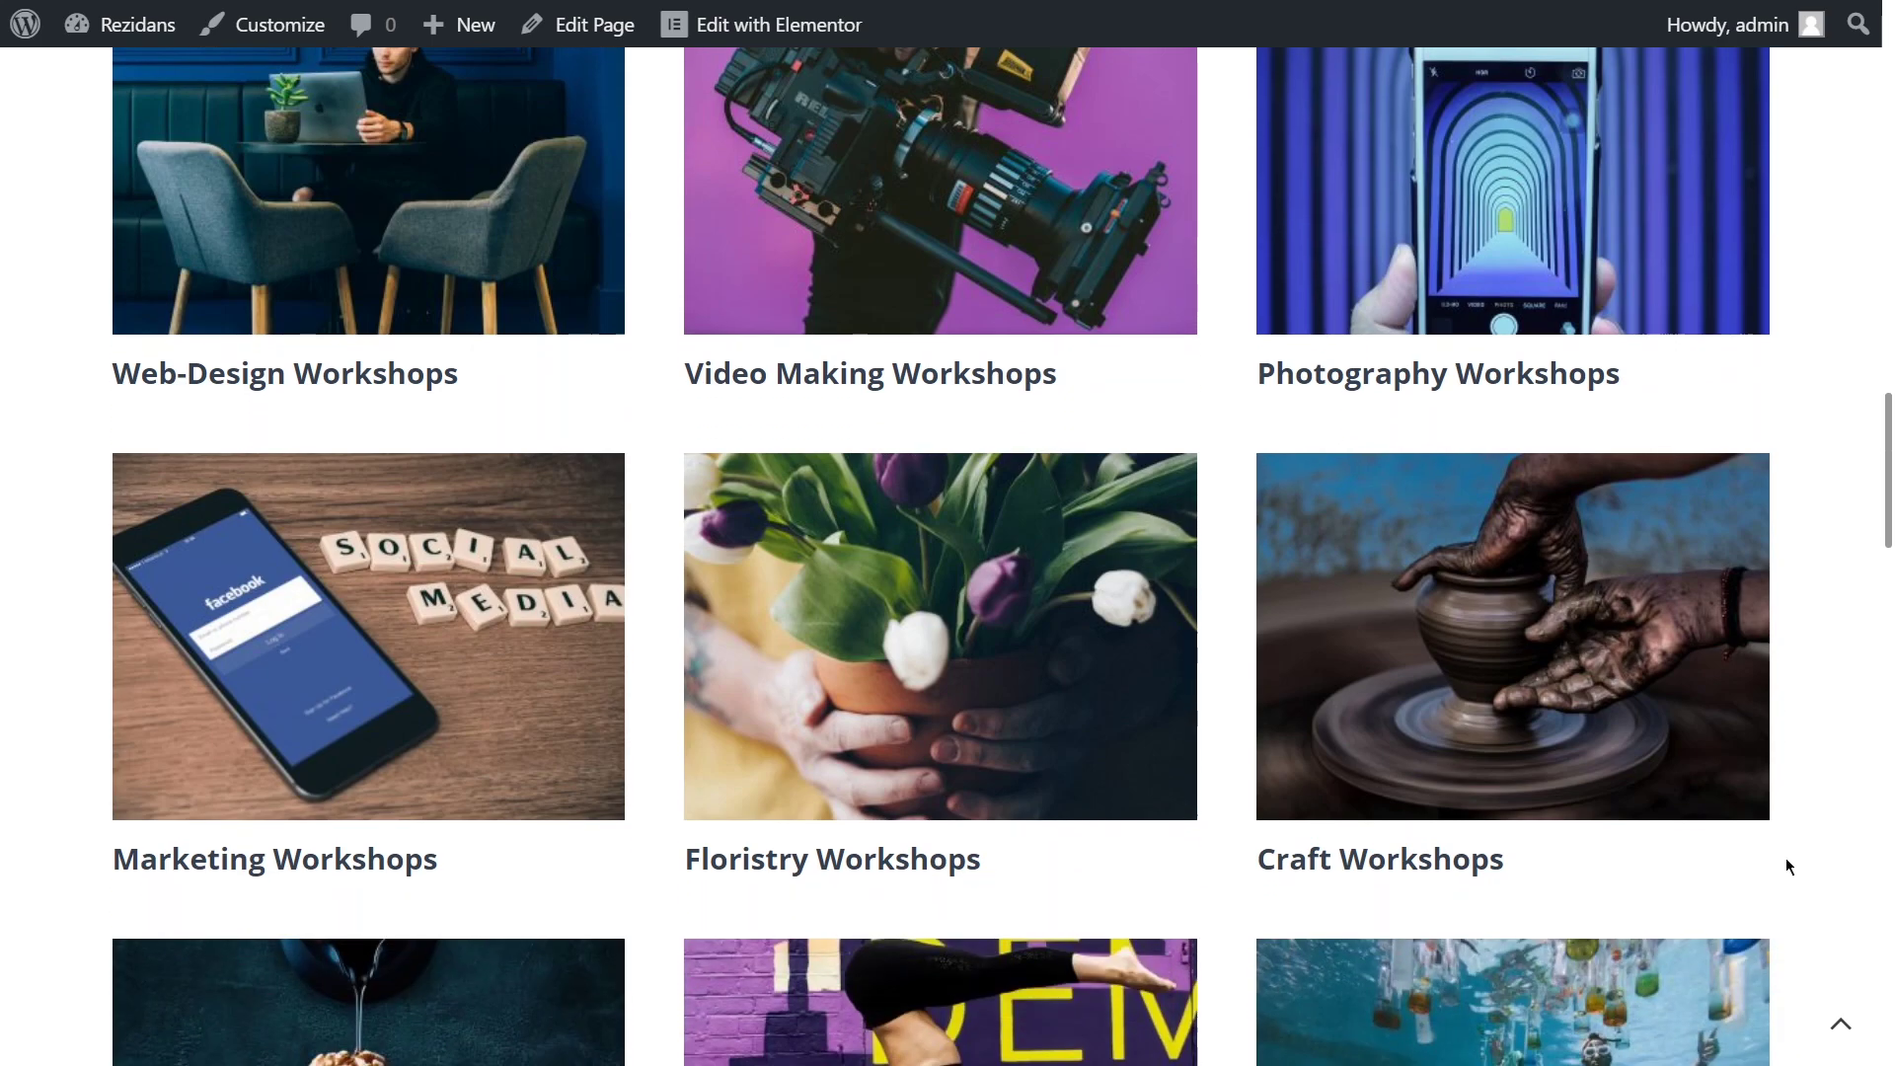
{"action": "scroll", "coordinate": [1785, 860], "scroll_direction": "down", "scroll_amount": 8}
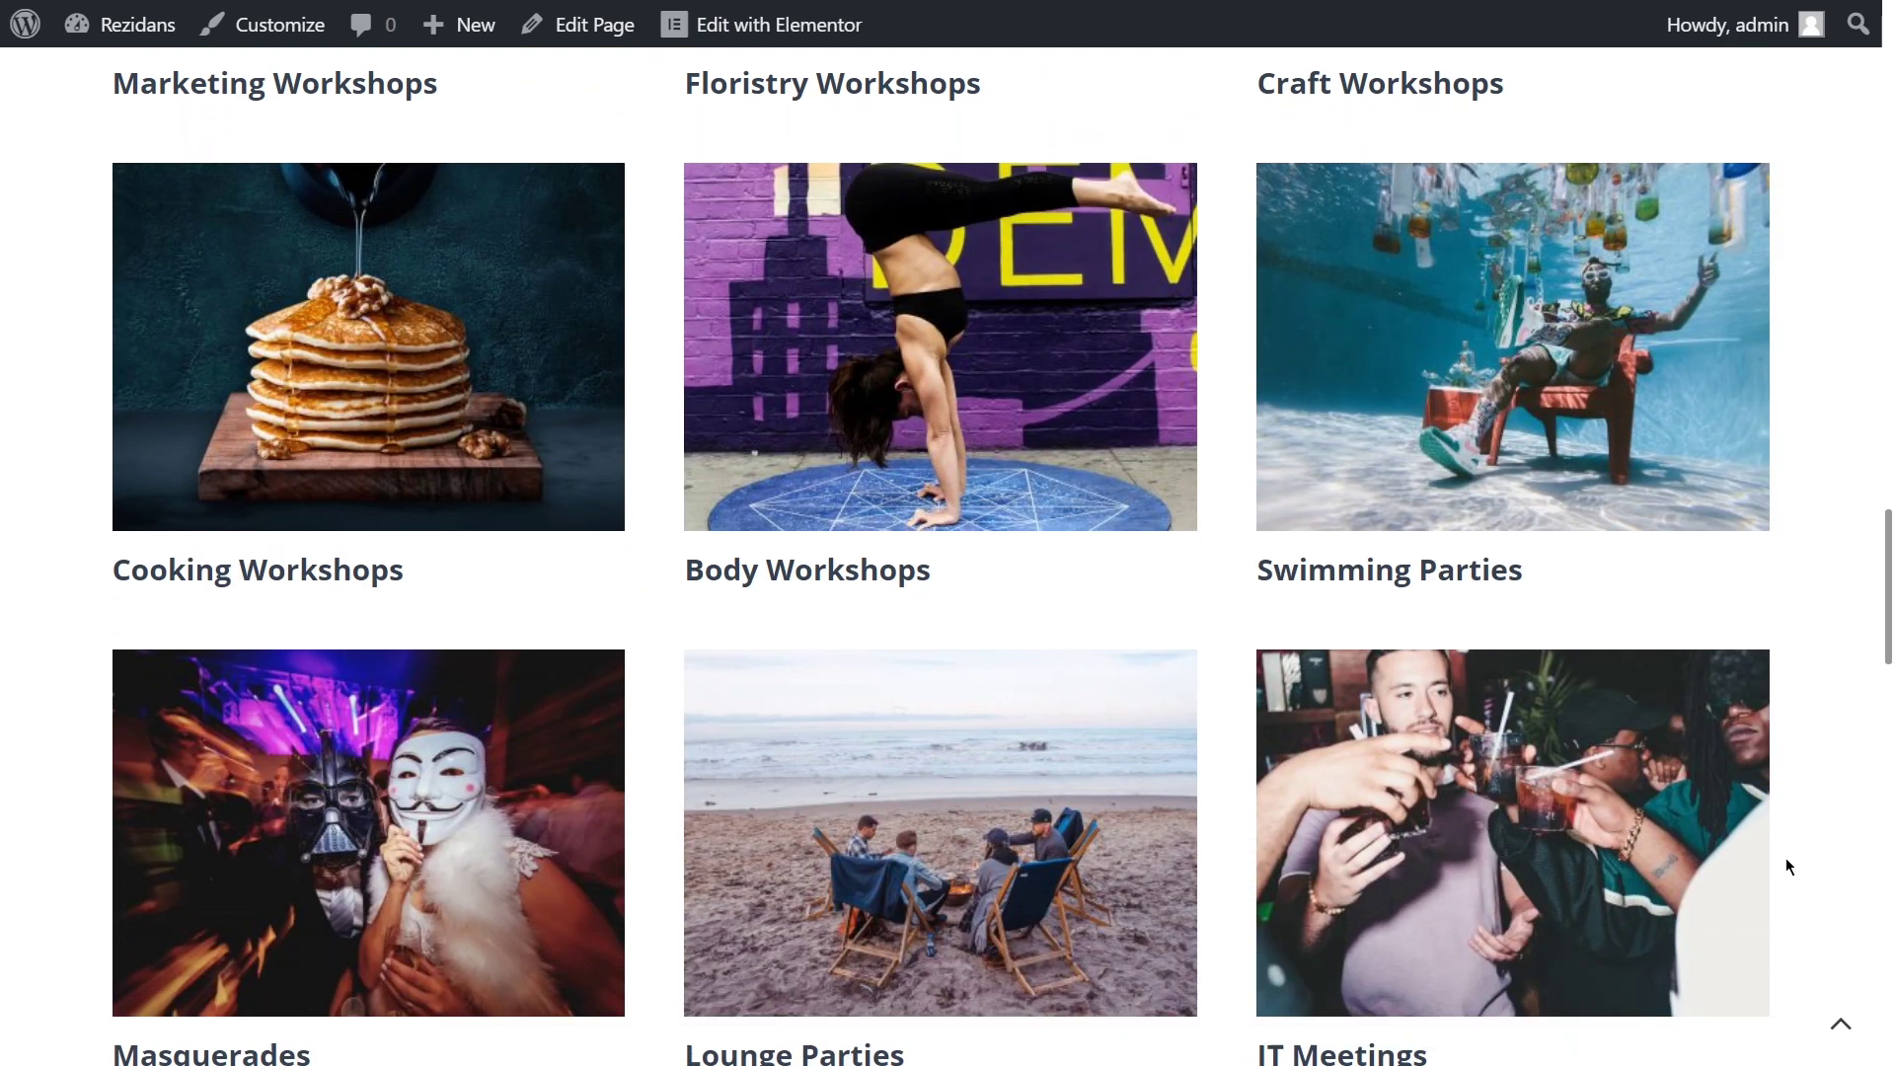
{"action": "scroll", "coordinate": [1786, 865], "scroll_direction": "down", "scroll_amount": 8}
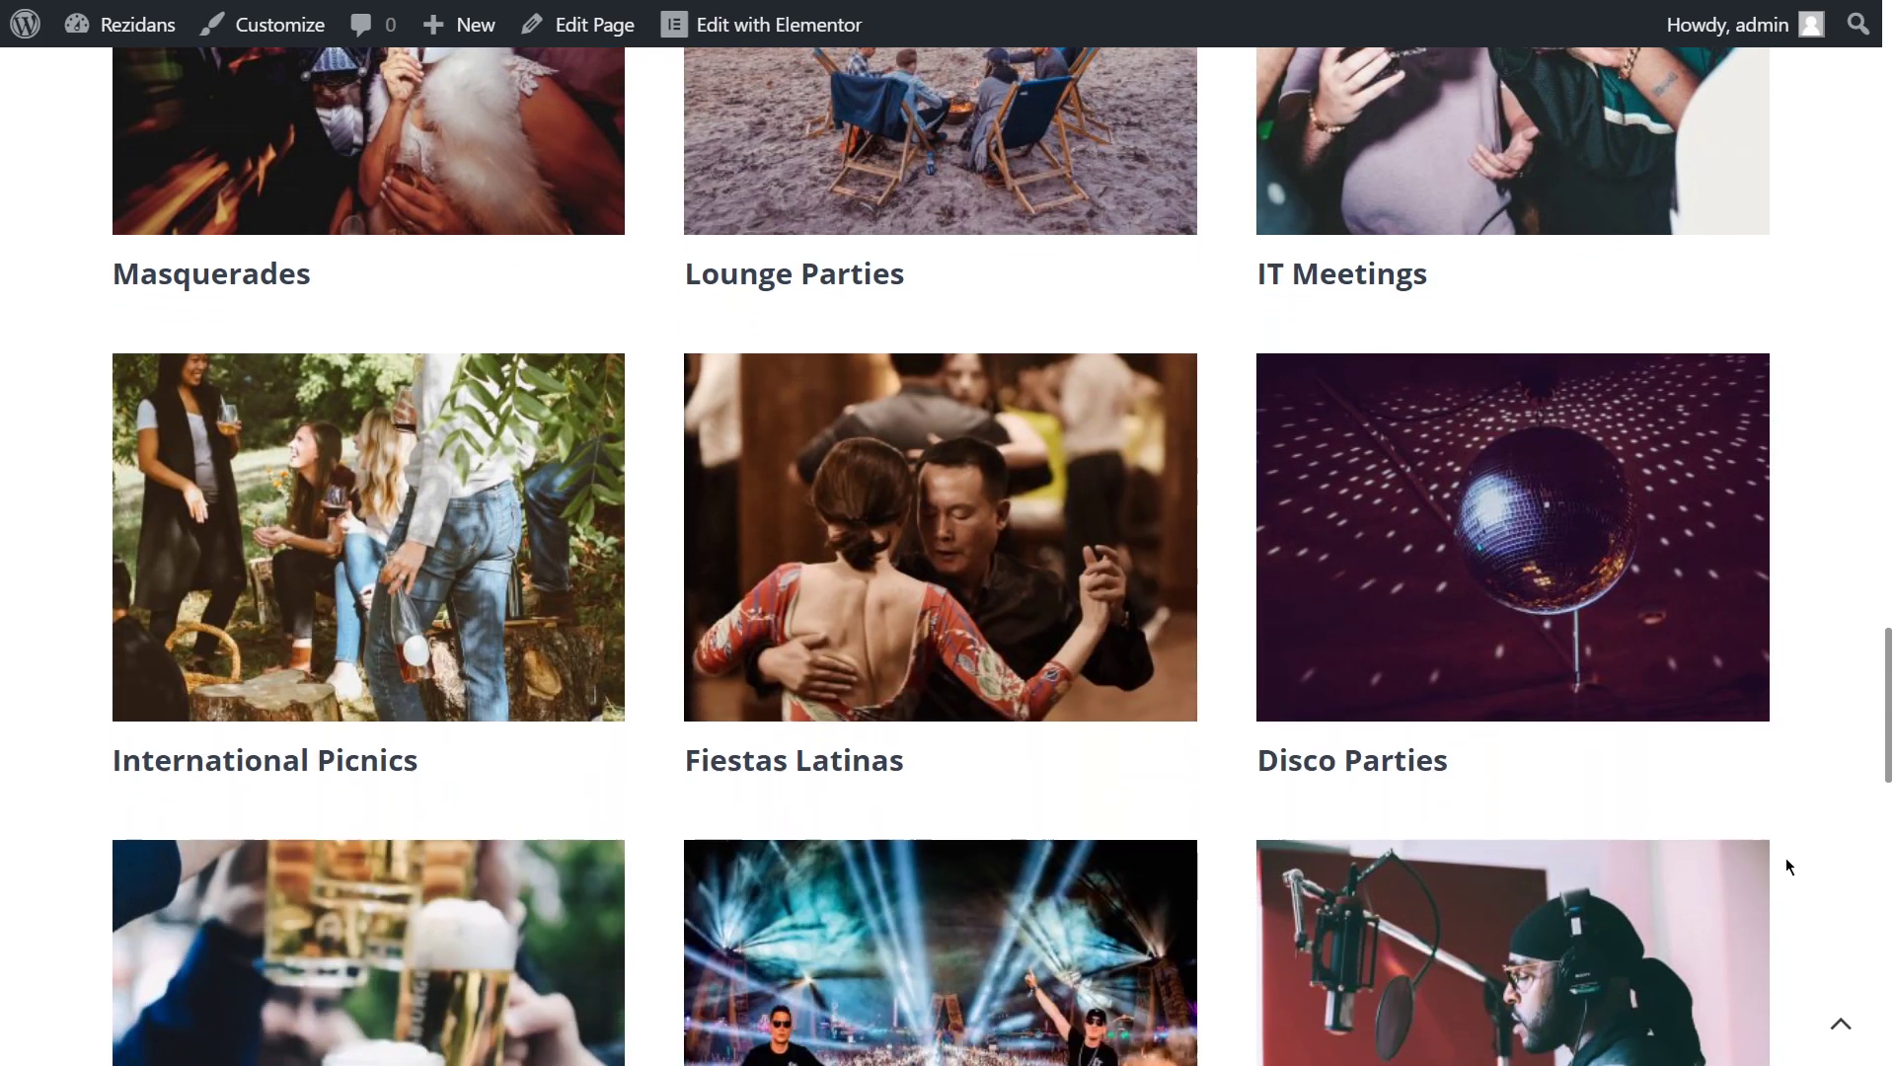
{"action": "scroll", "coordinate": [1786, 865], "scroll_direction": "down", "scroll_amount": 7}
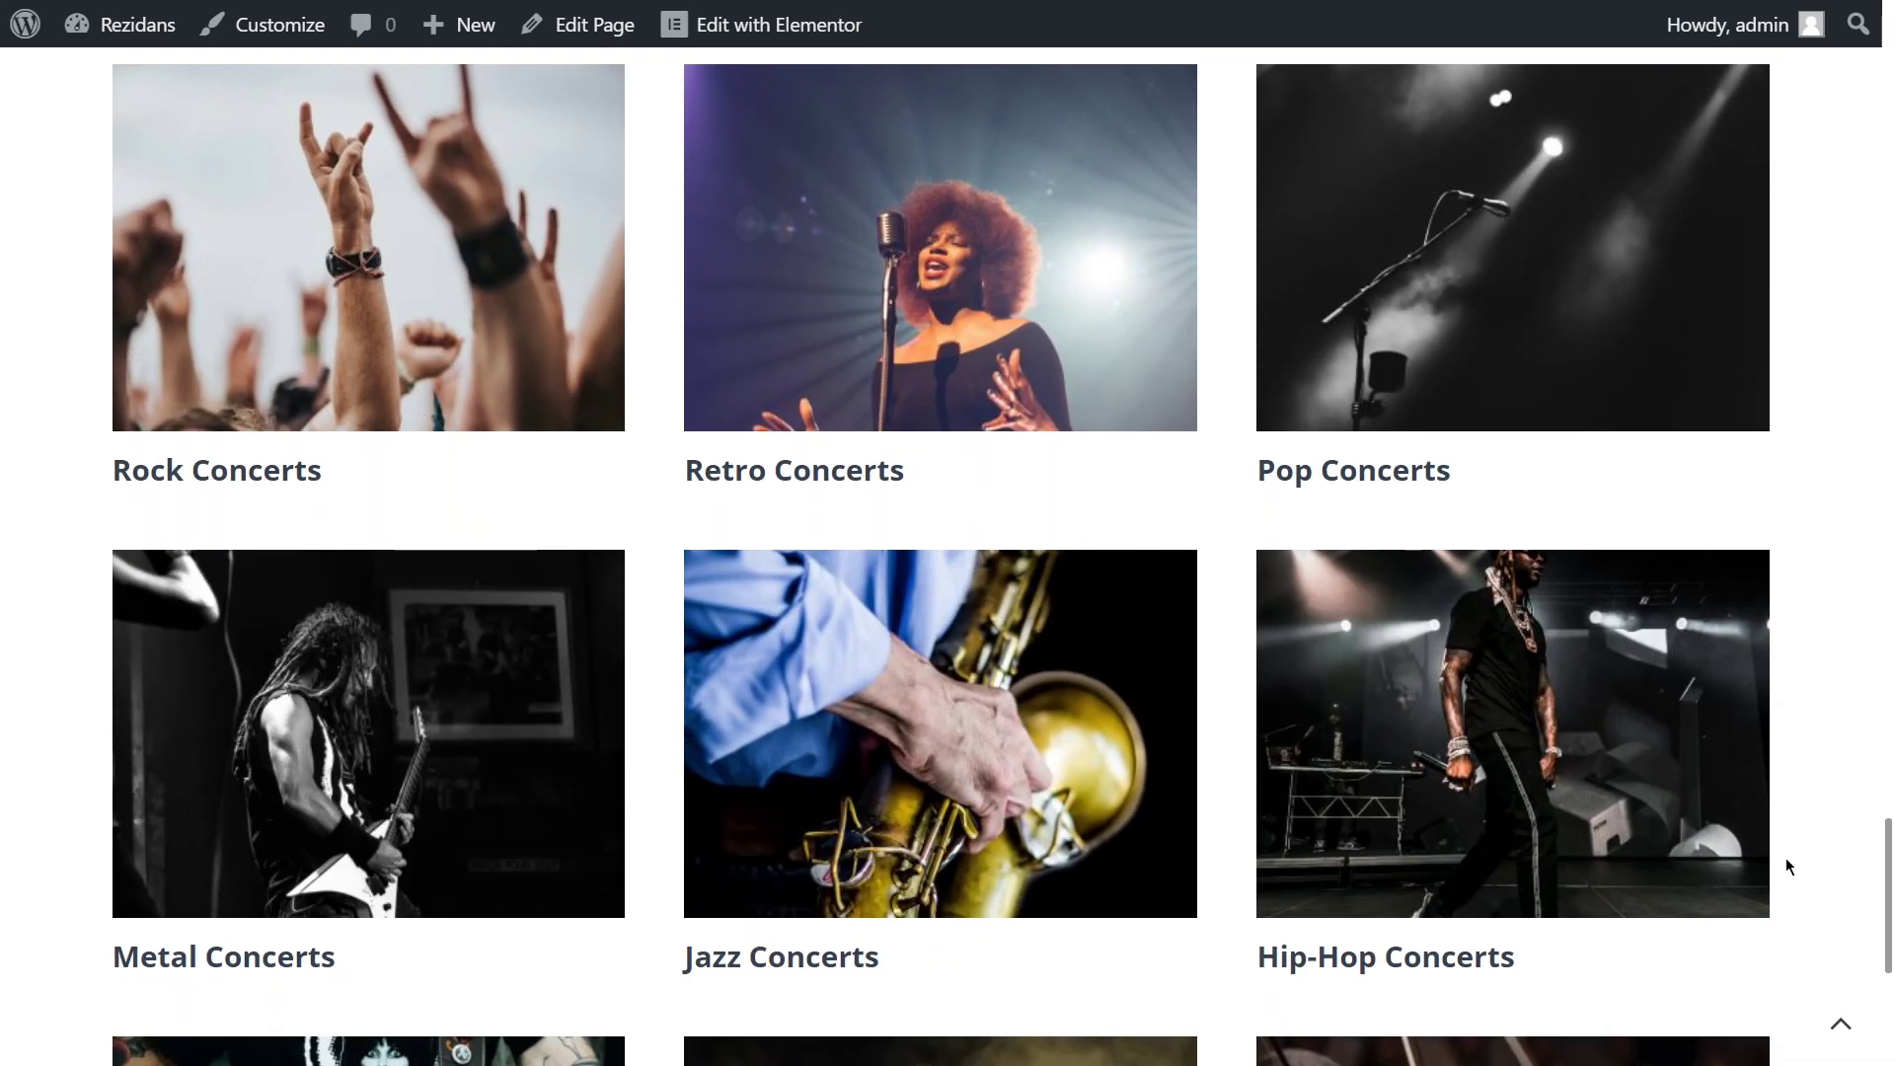
{"action": "scroll", "coordinate": [1785, 866], "scroll_direction": "up", "scroll_amount": 20}
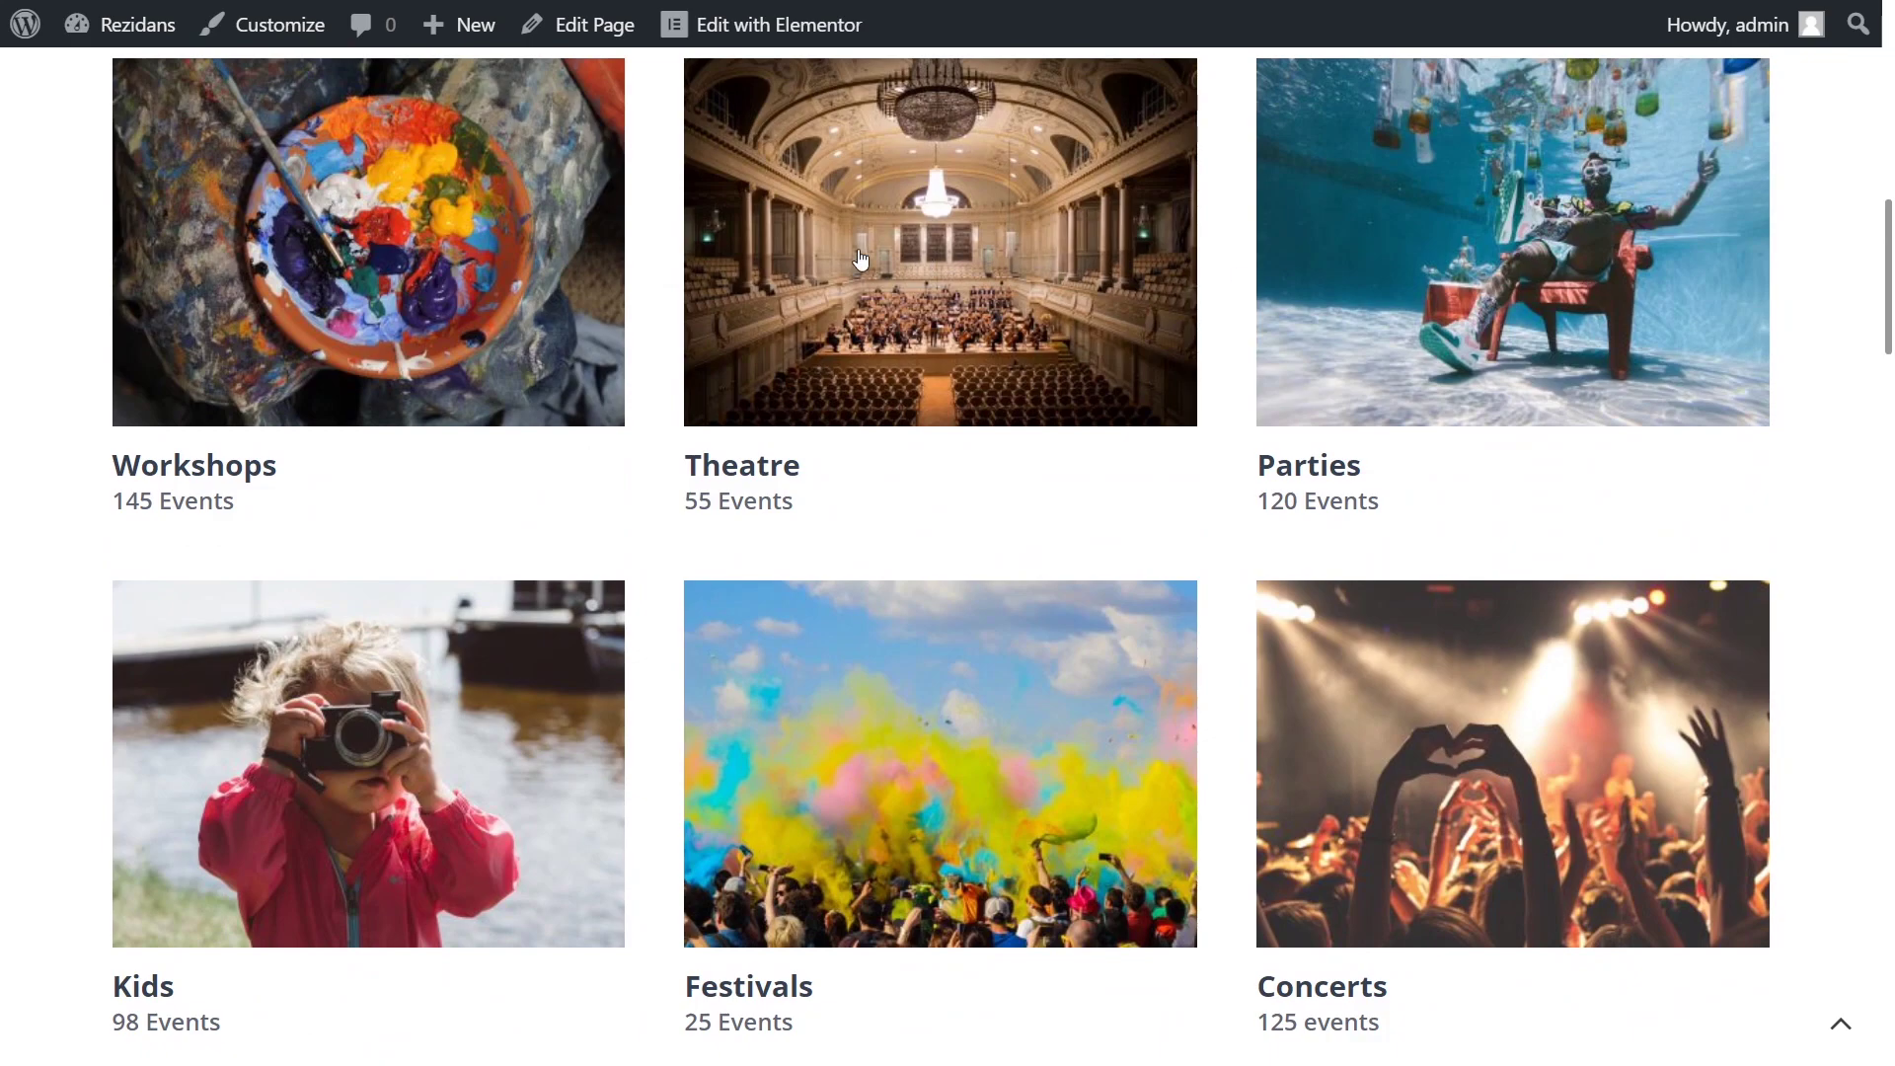
Open the Workshops event type and scroll down to its eight event styles
{"action": "left_click", "coordinate": [541, 259]}
{"action": "scroll", "coordinate": [539, 287], "scroll_direction": "down", "scroll_amount": 3}
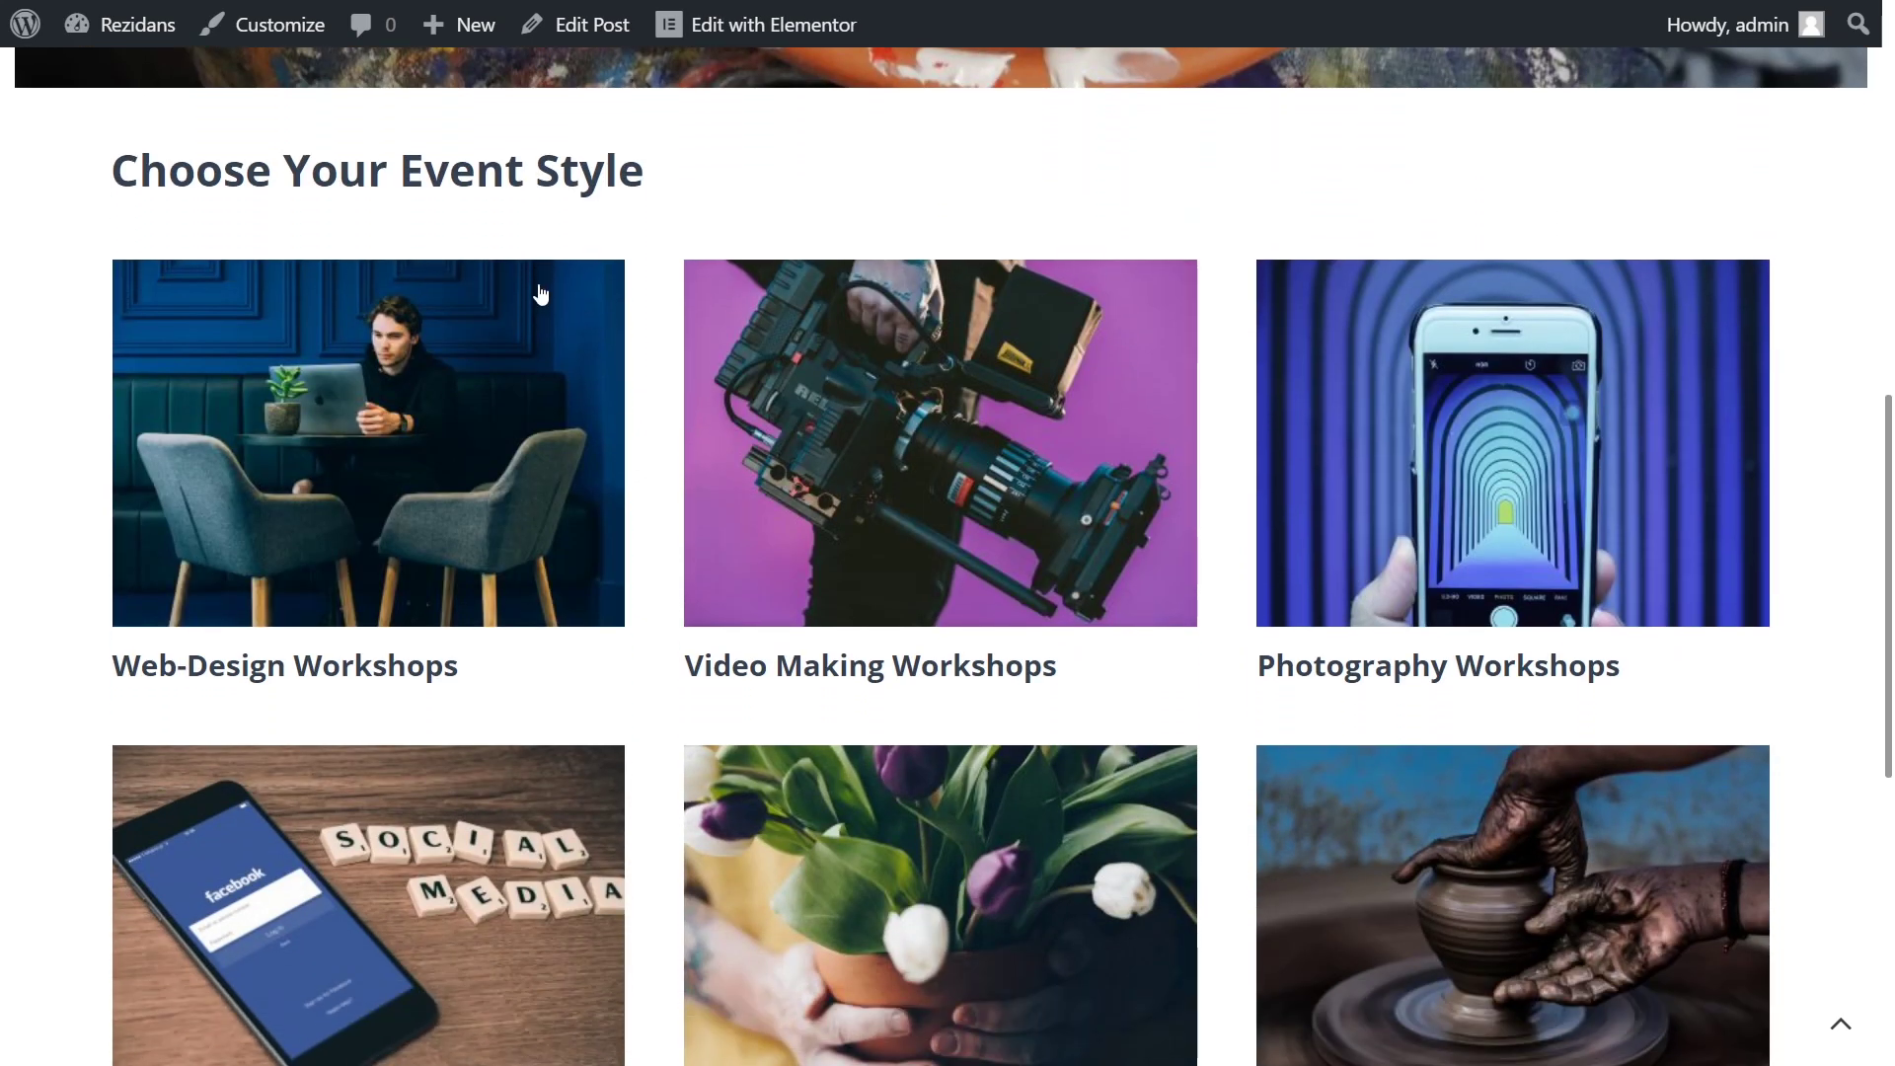
{"action": "scroll", "coordinate": [540, 292], "scroll_direction": "down", "scroll_amount": 5}
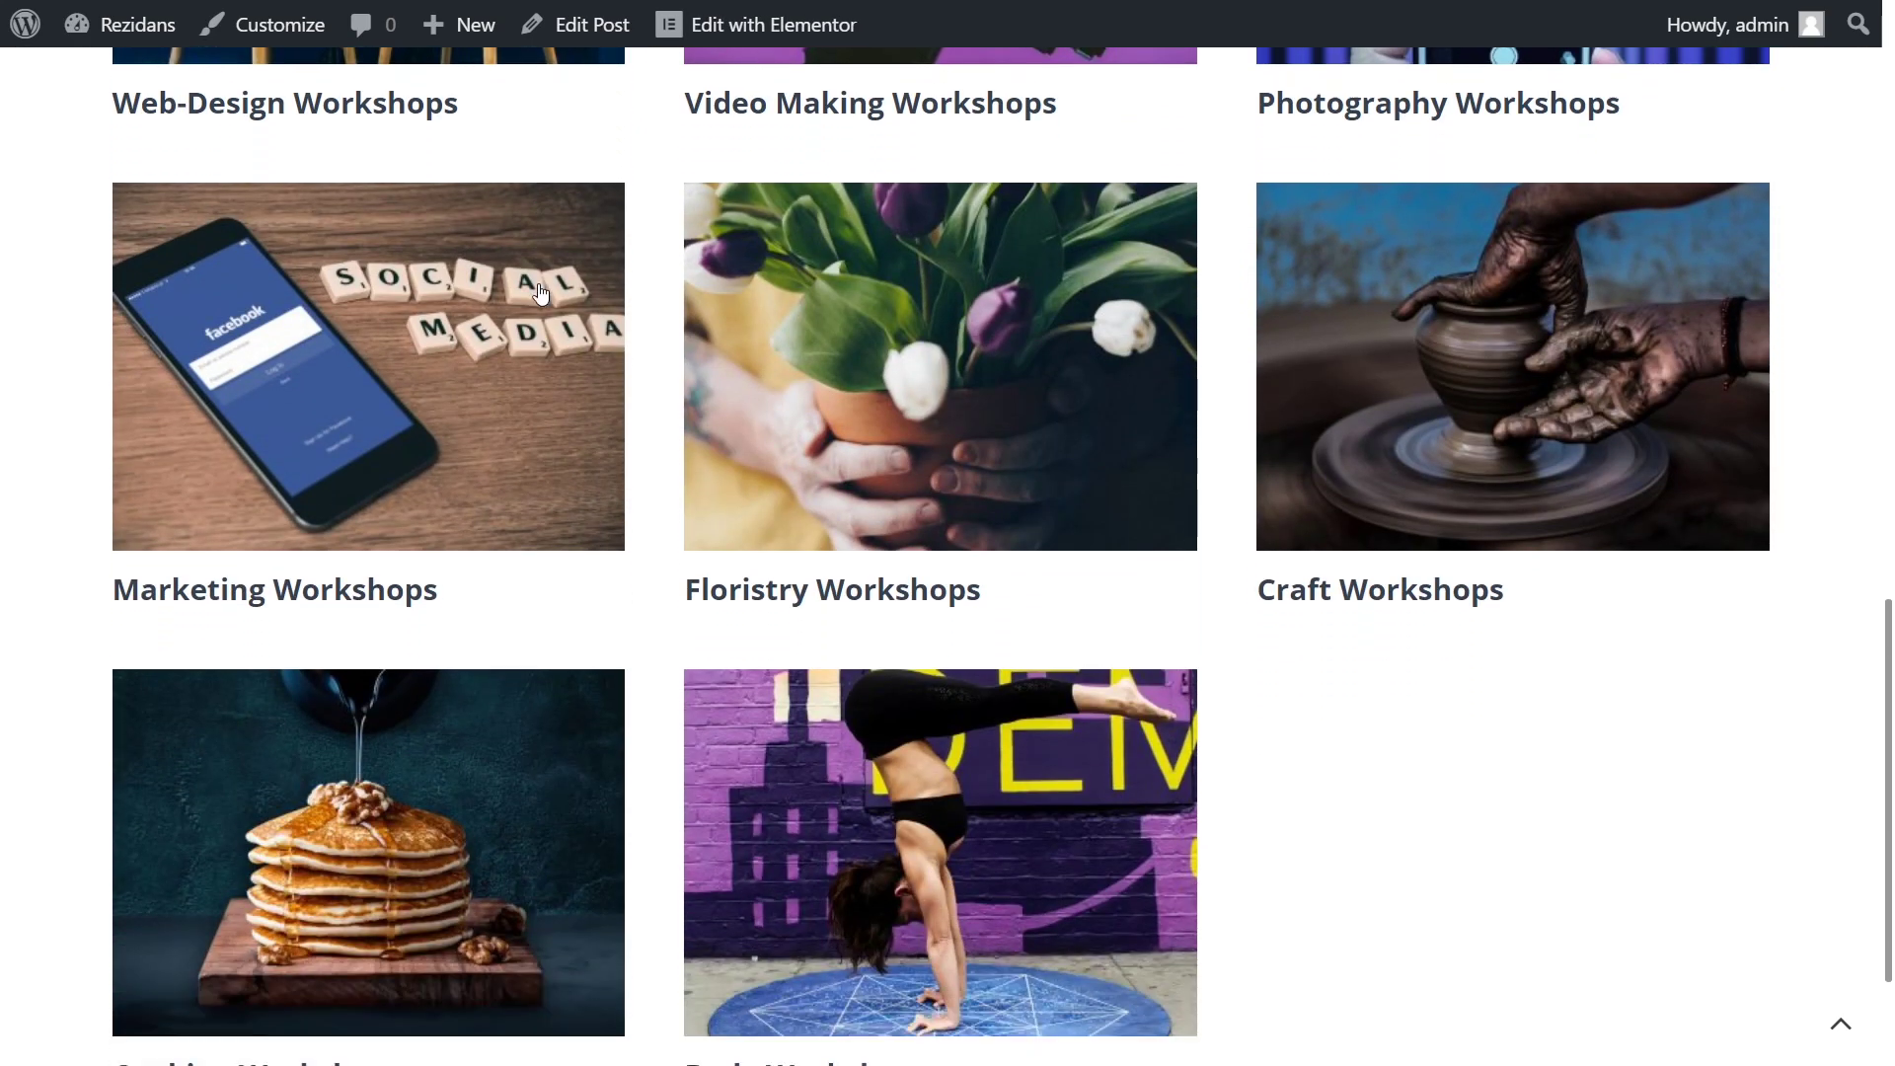
{"action": "scroll", "coordinate": [541, 295], "scroll_direction": "down", "scroll_amount": 2}
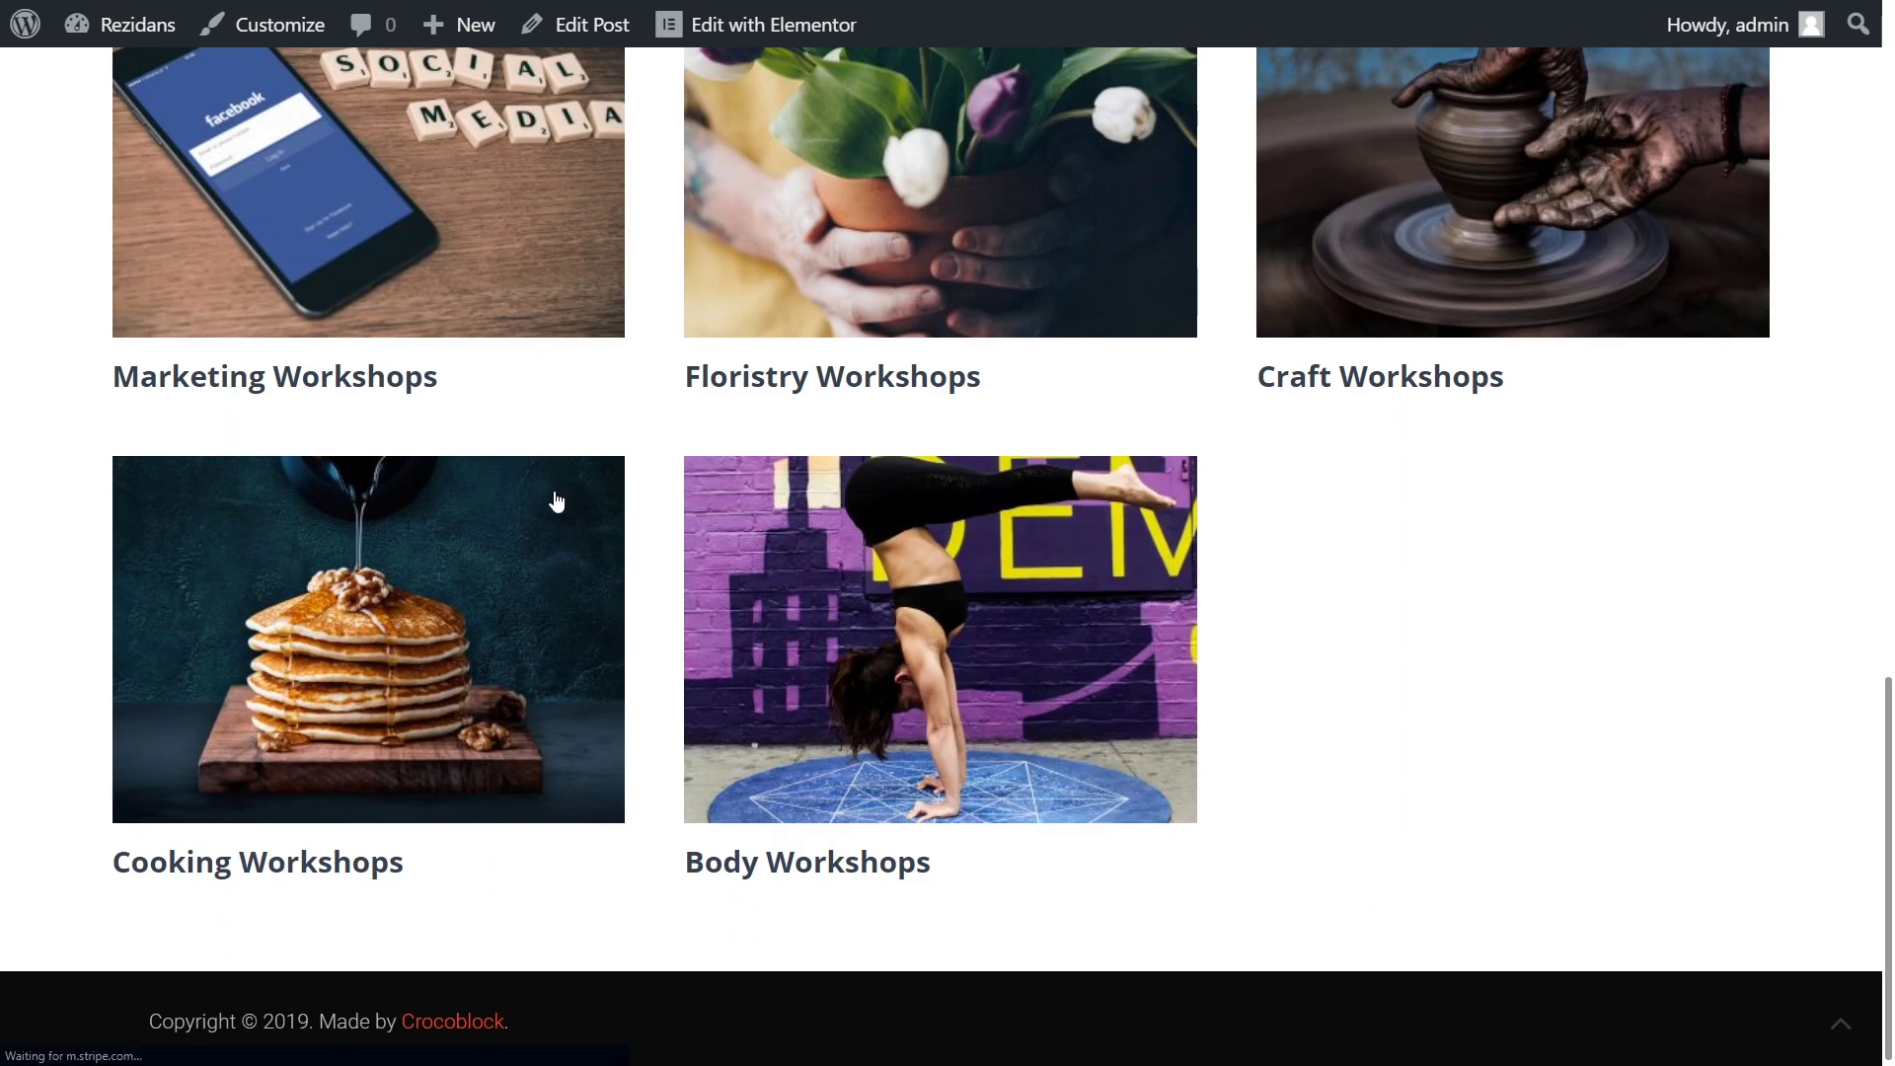
Open the Cooking Workshops style page and scroll down its event grid
{"action": "left_click", "coordinate": [555, 501]}
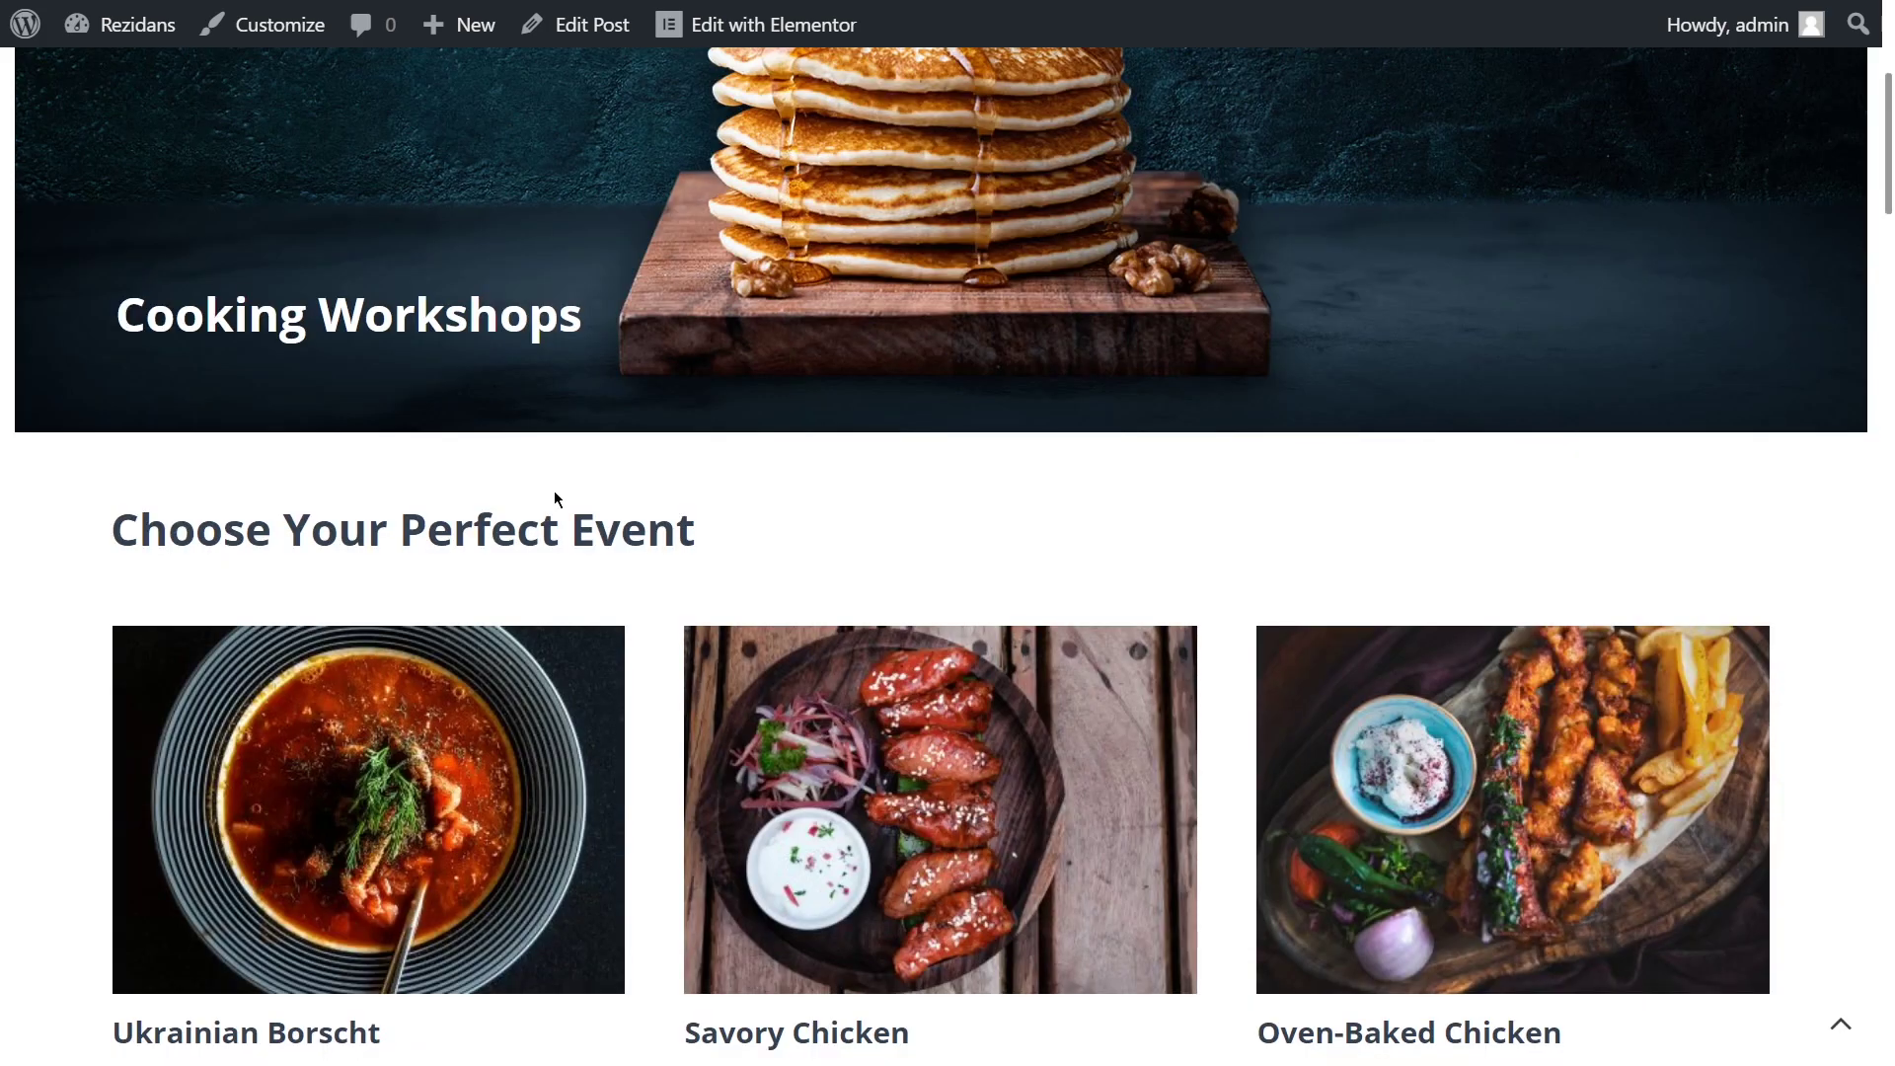
{"action": "scroll", "coordinate": [554, 490], "scroll_direction": "down", "scroll_amount": 6}
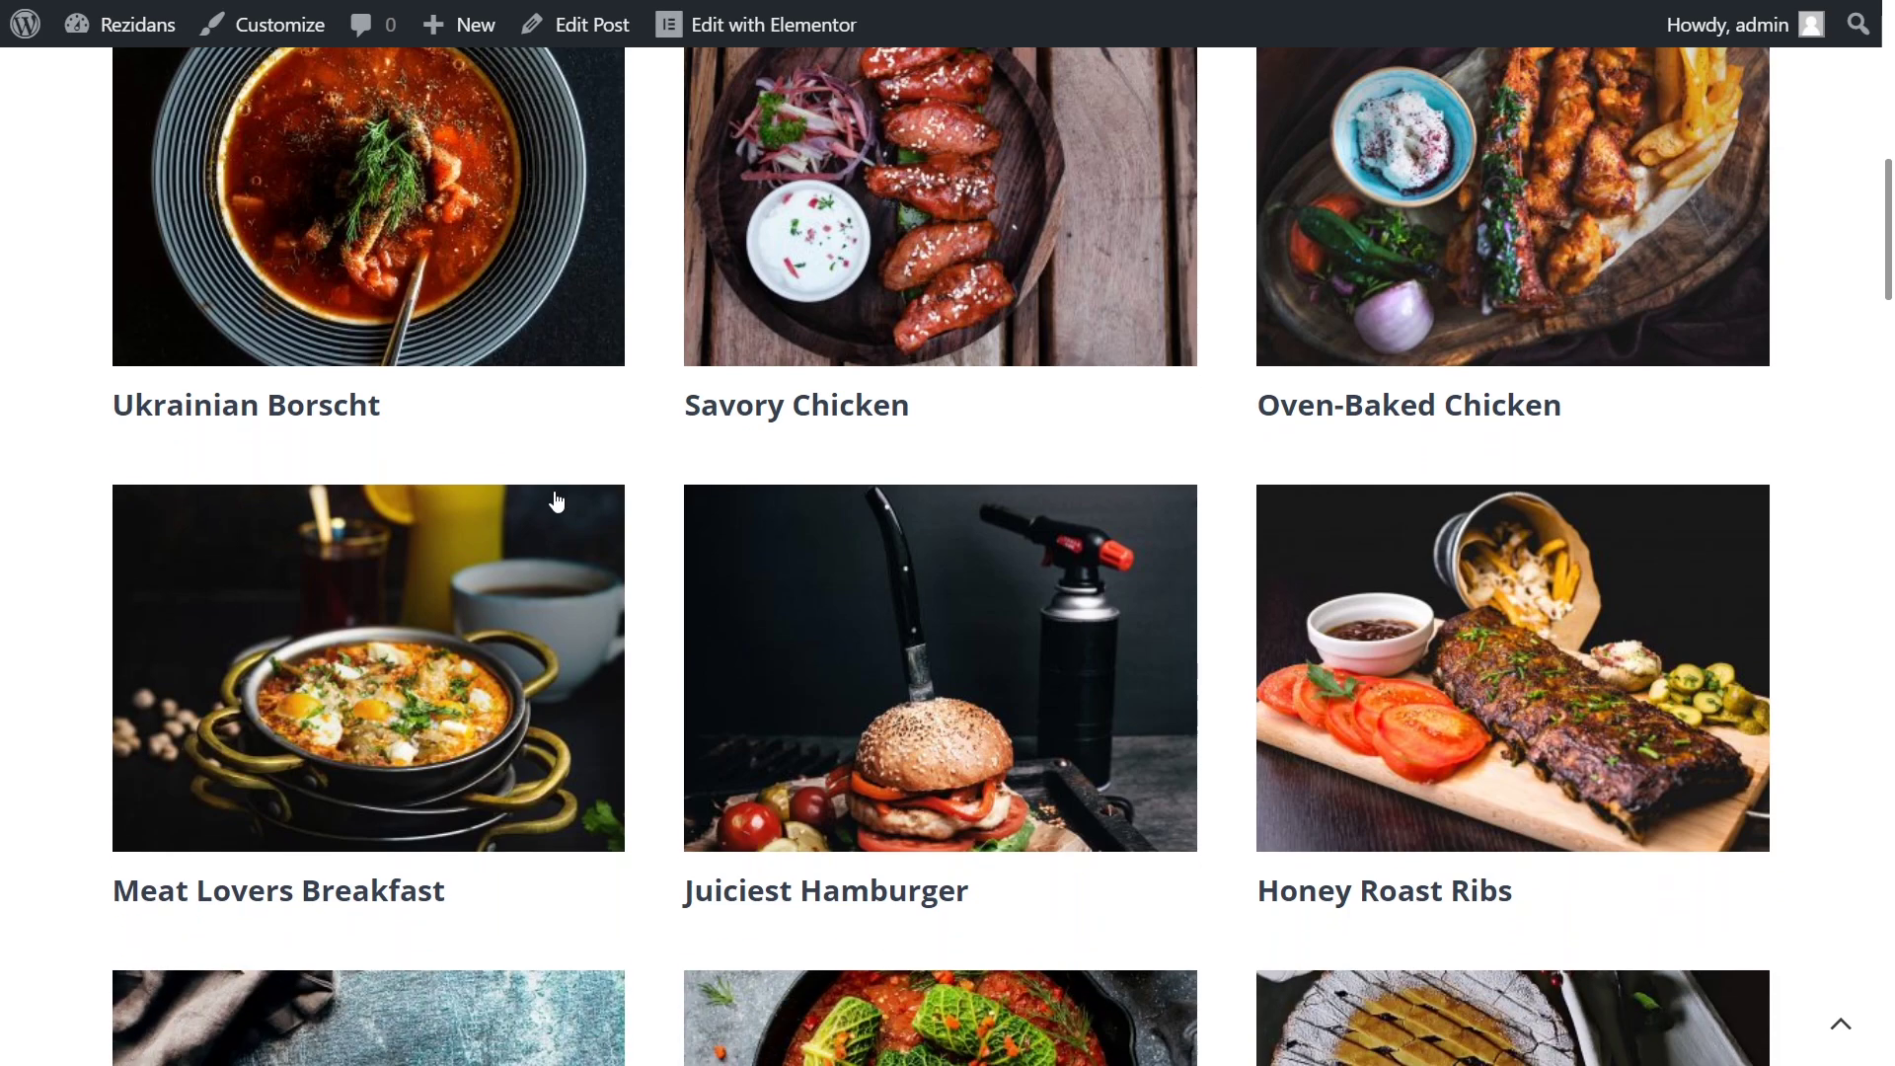
{"action": "scroll", "coordinate": [556, 501], "scroll_direction": "down", "scroll_amount": 7}
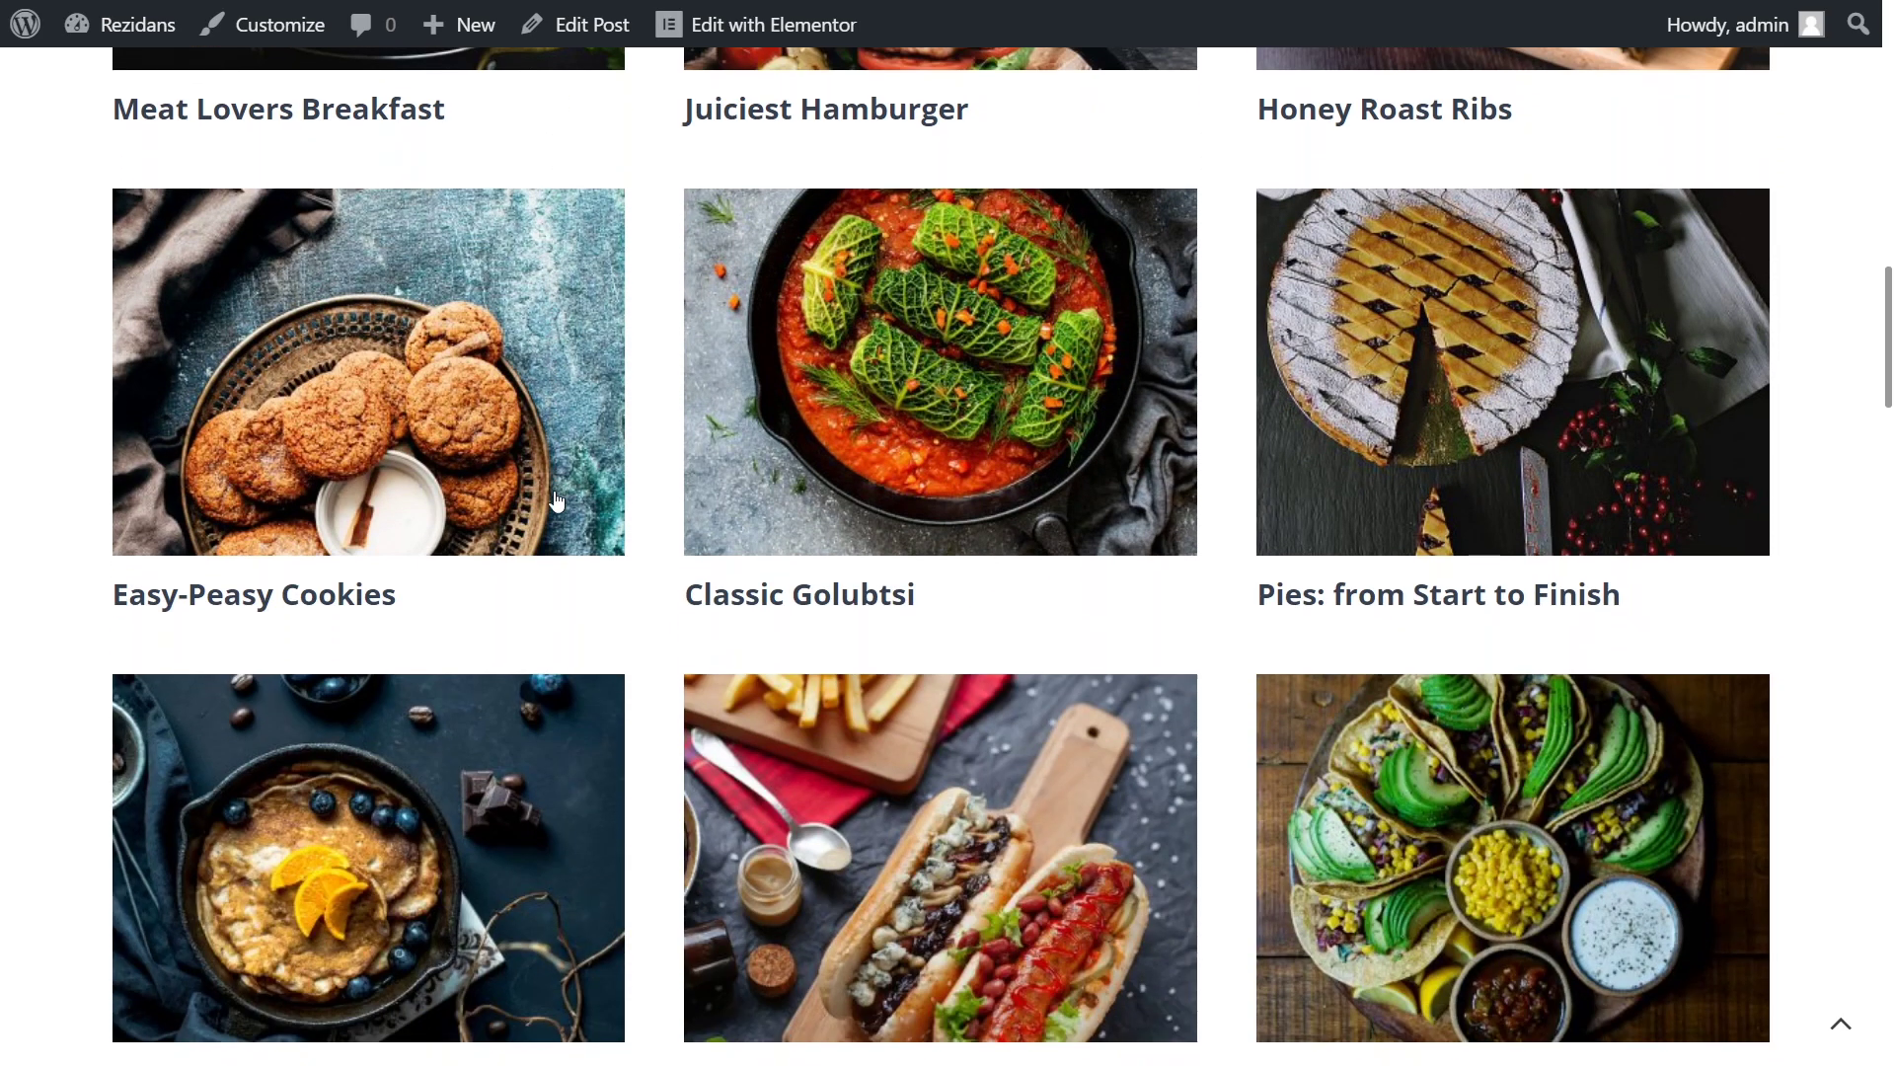
{"action": "scroll", "coordinate": [557, 502], "scroll_direction": "down", "scroll_amount": 3}
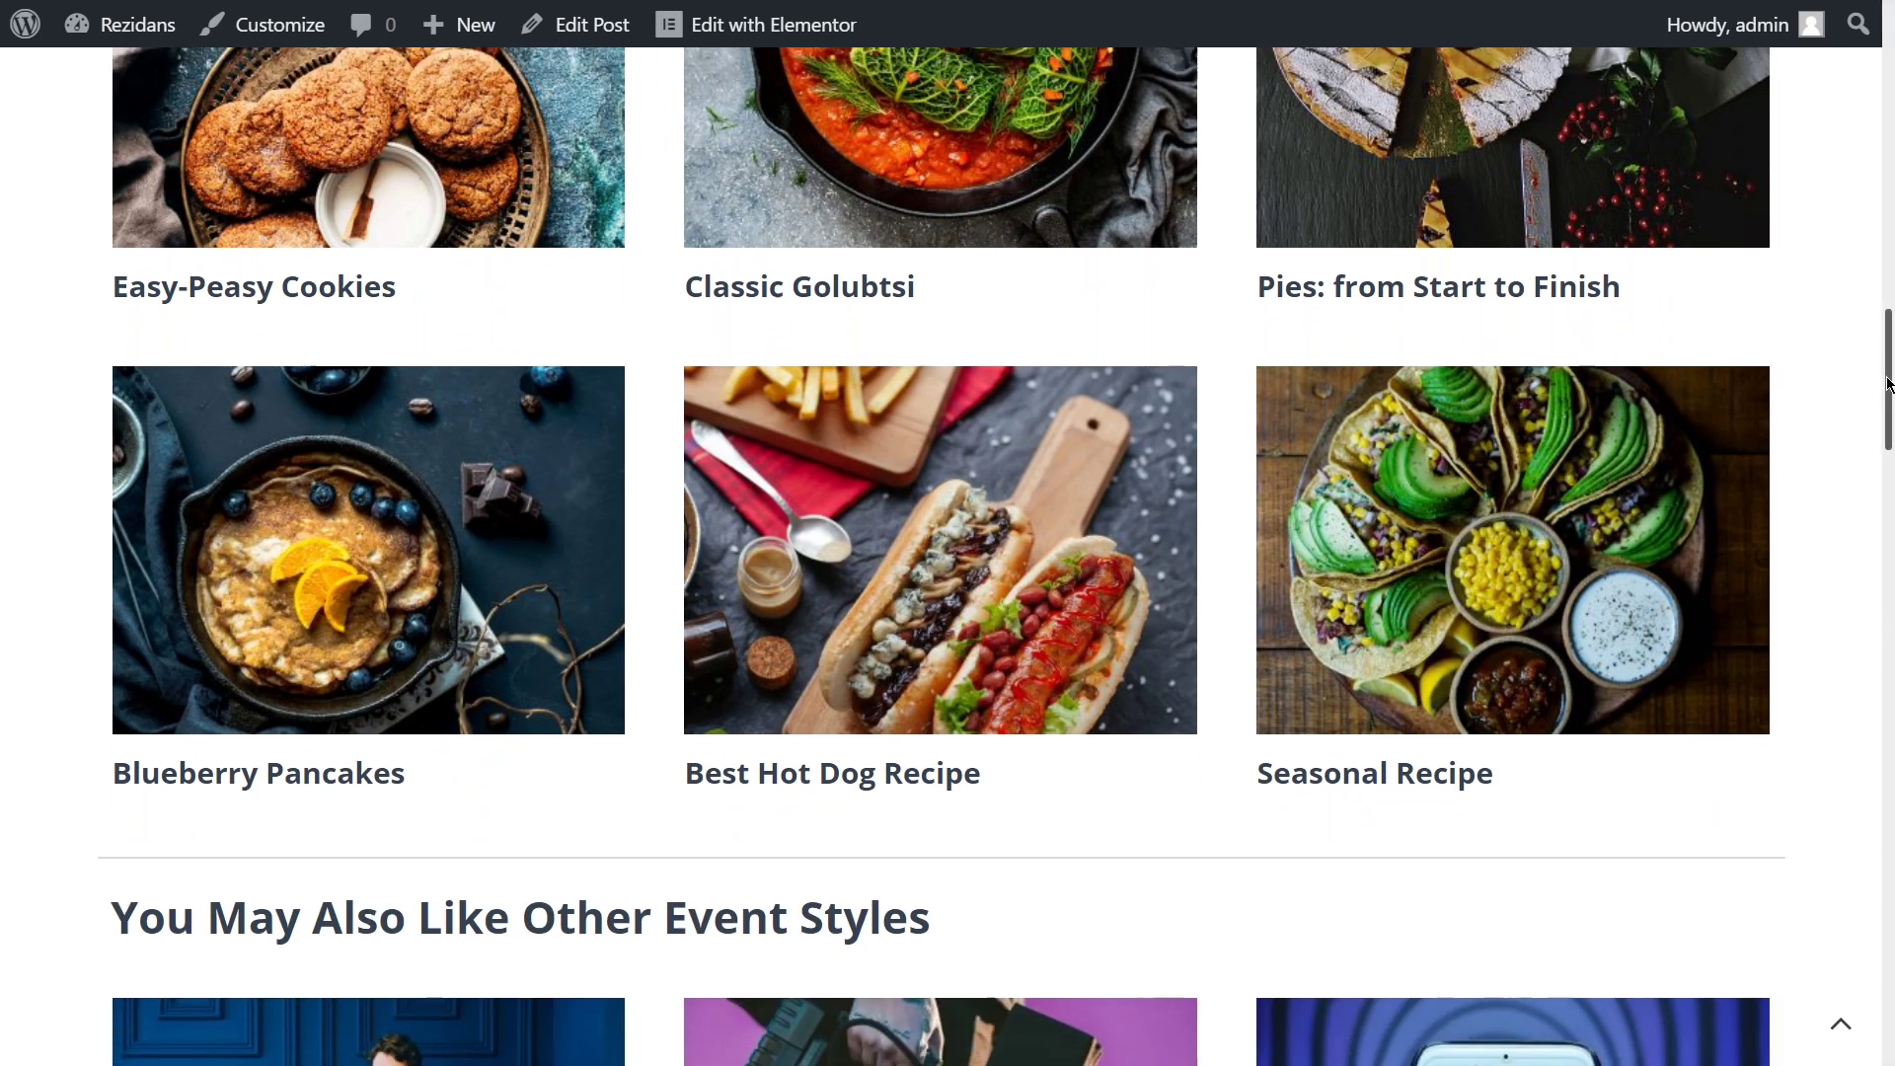
{"action": "left_click_drag", "start_coordinate": [1888, 382], "coordinate": [1888, 213]}
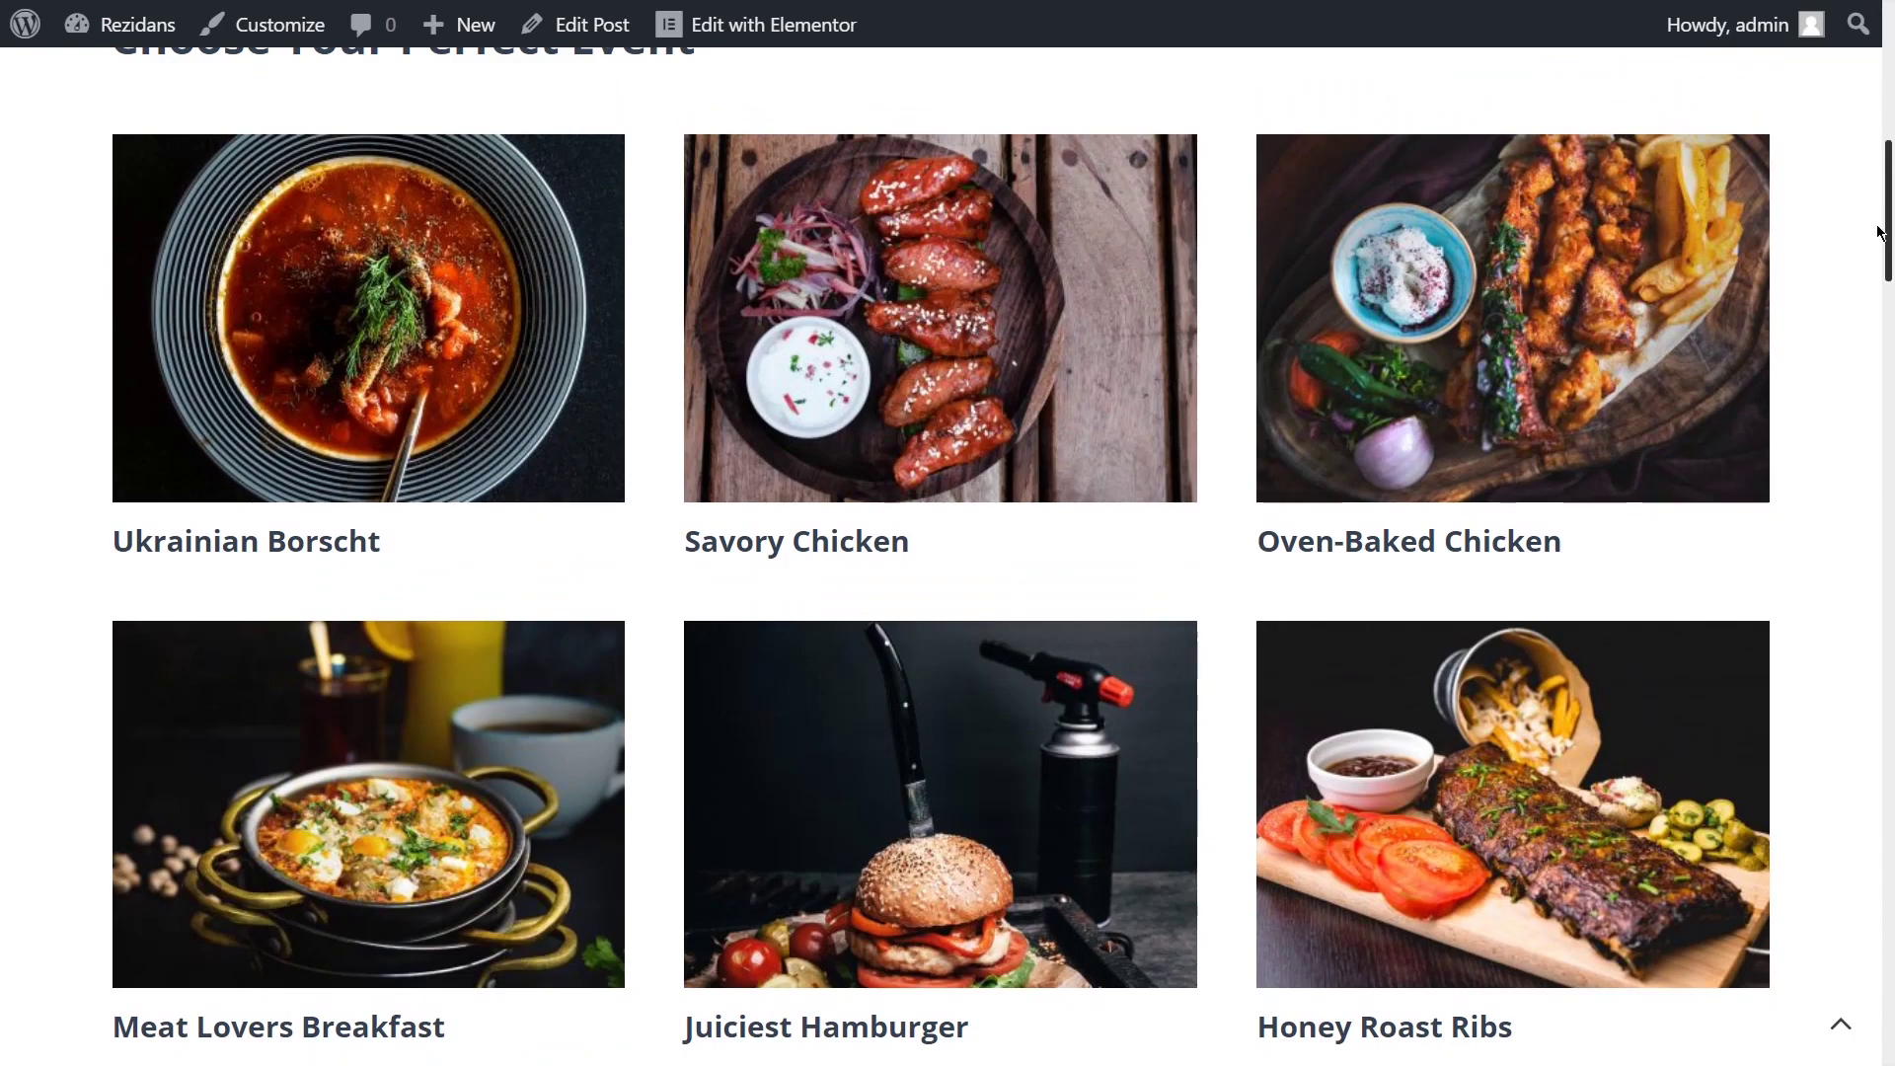
Open the Ukrainian Borscht event, then follow its Cooking Workshops card back
{"action": "left_click", "coordinate": [565, 401]}
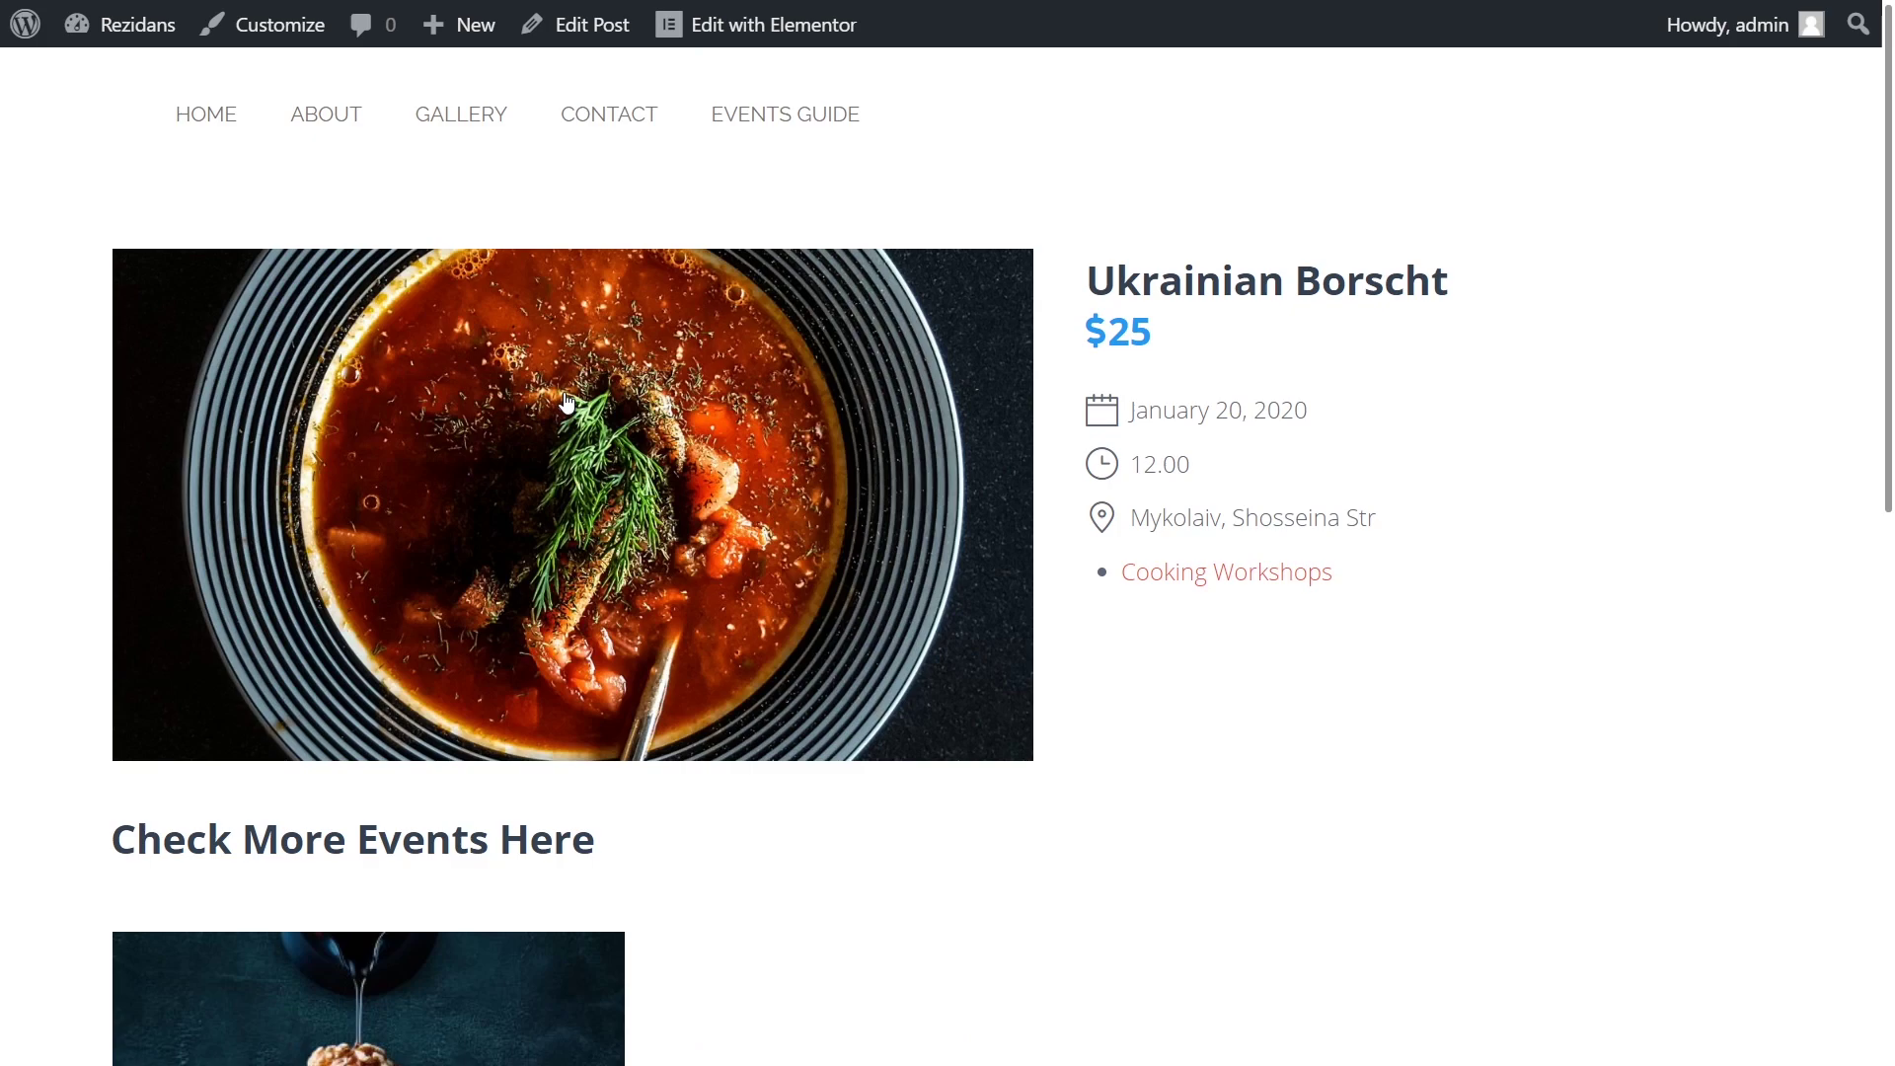
{"action": "scroll", "coordinate": [565, 400], "scroll_direction": "down", "scroll_amount": 5}
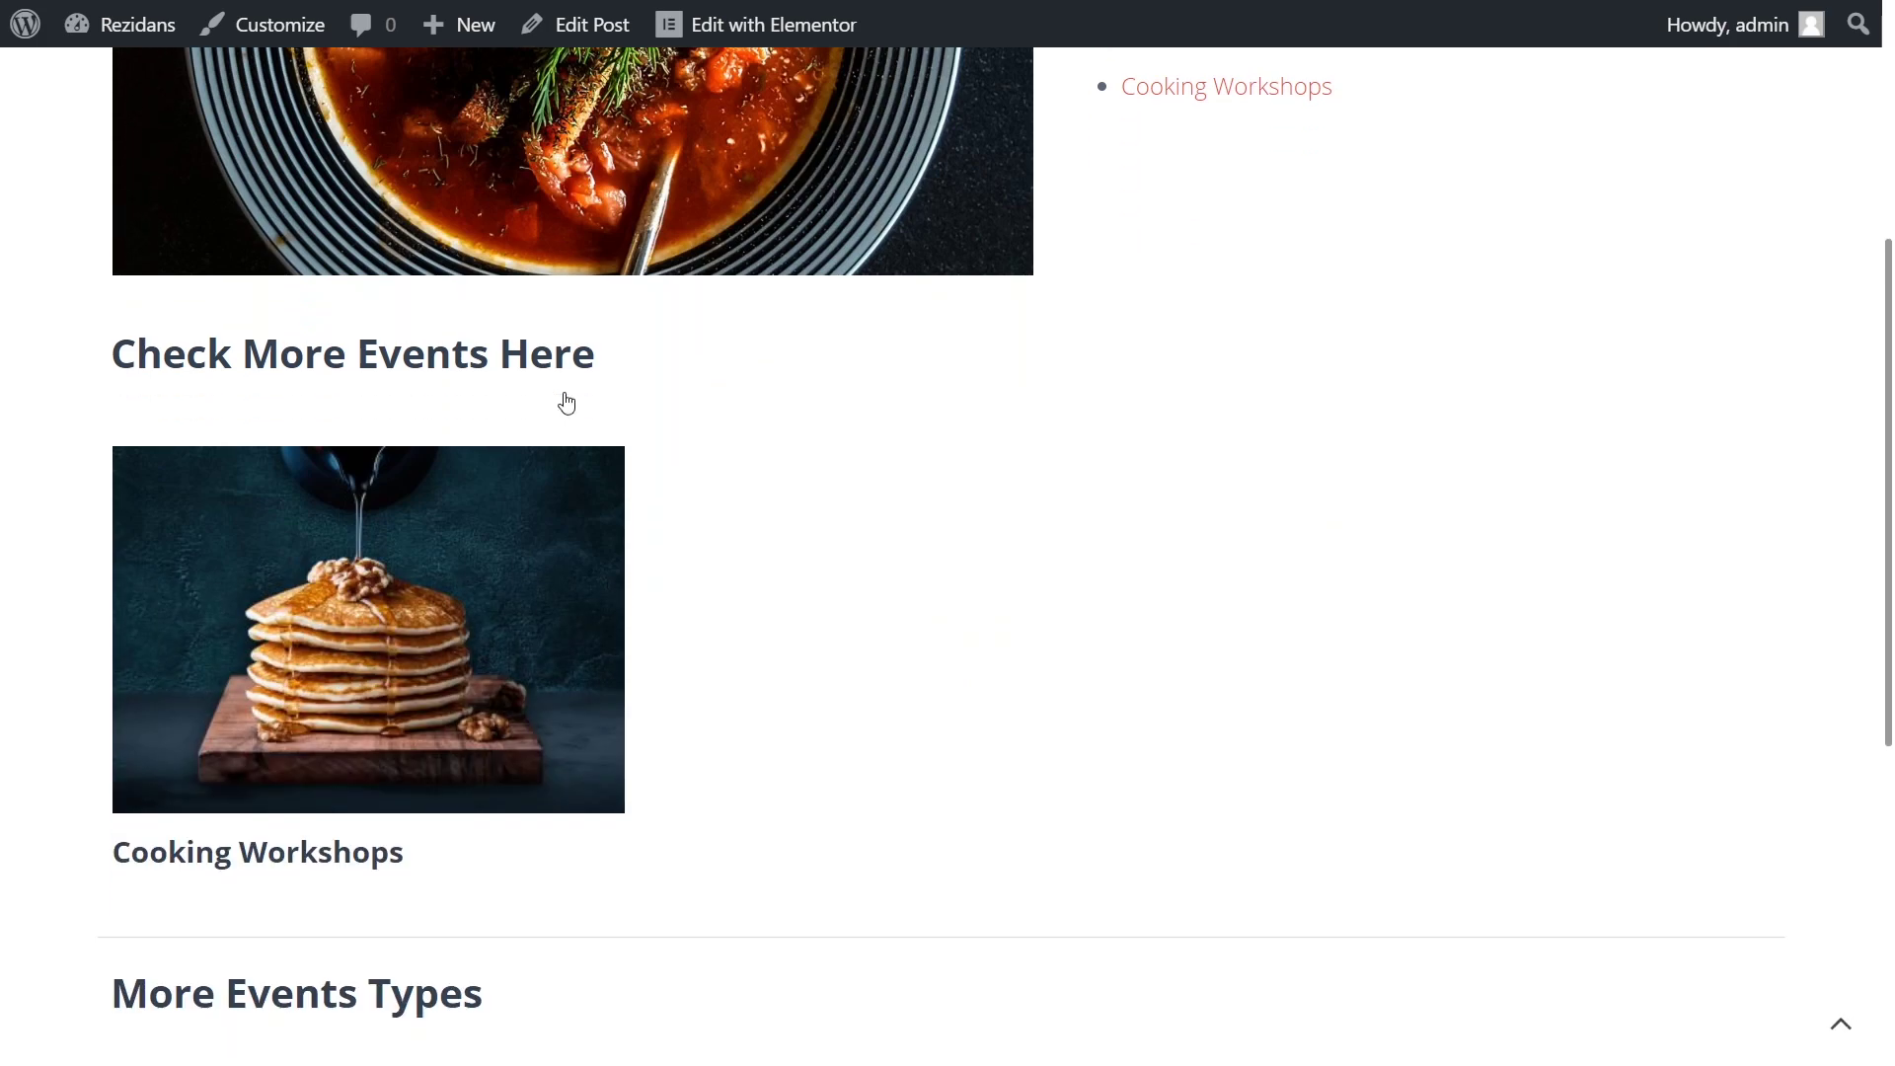
{"action": "left_click", "coordinate": [534, 550]}
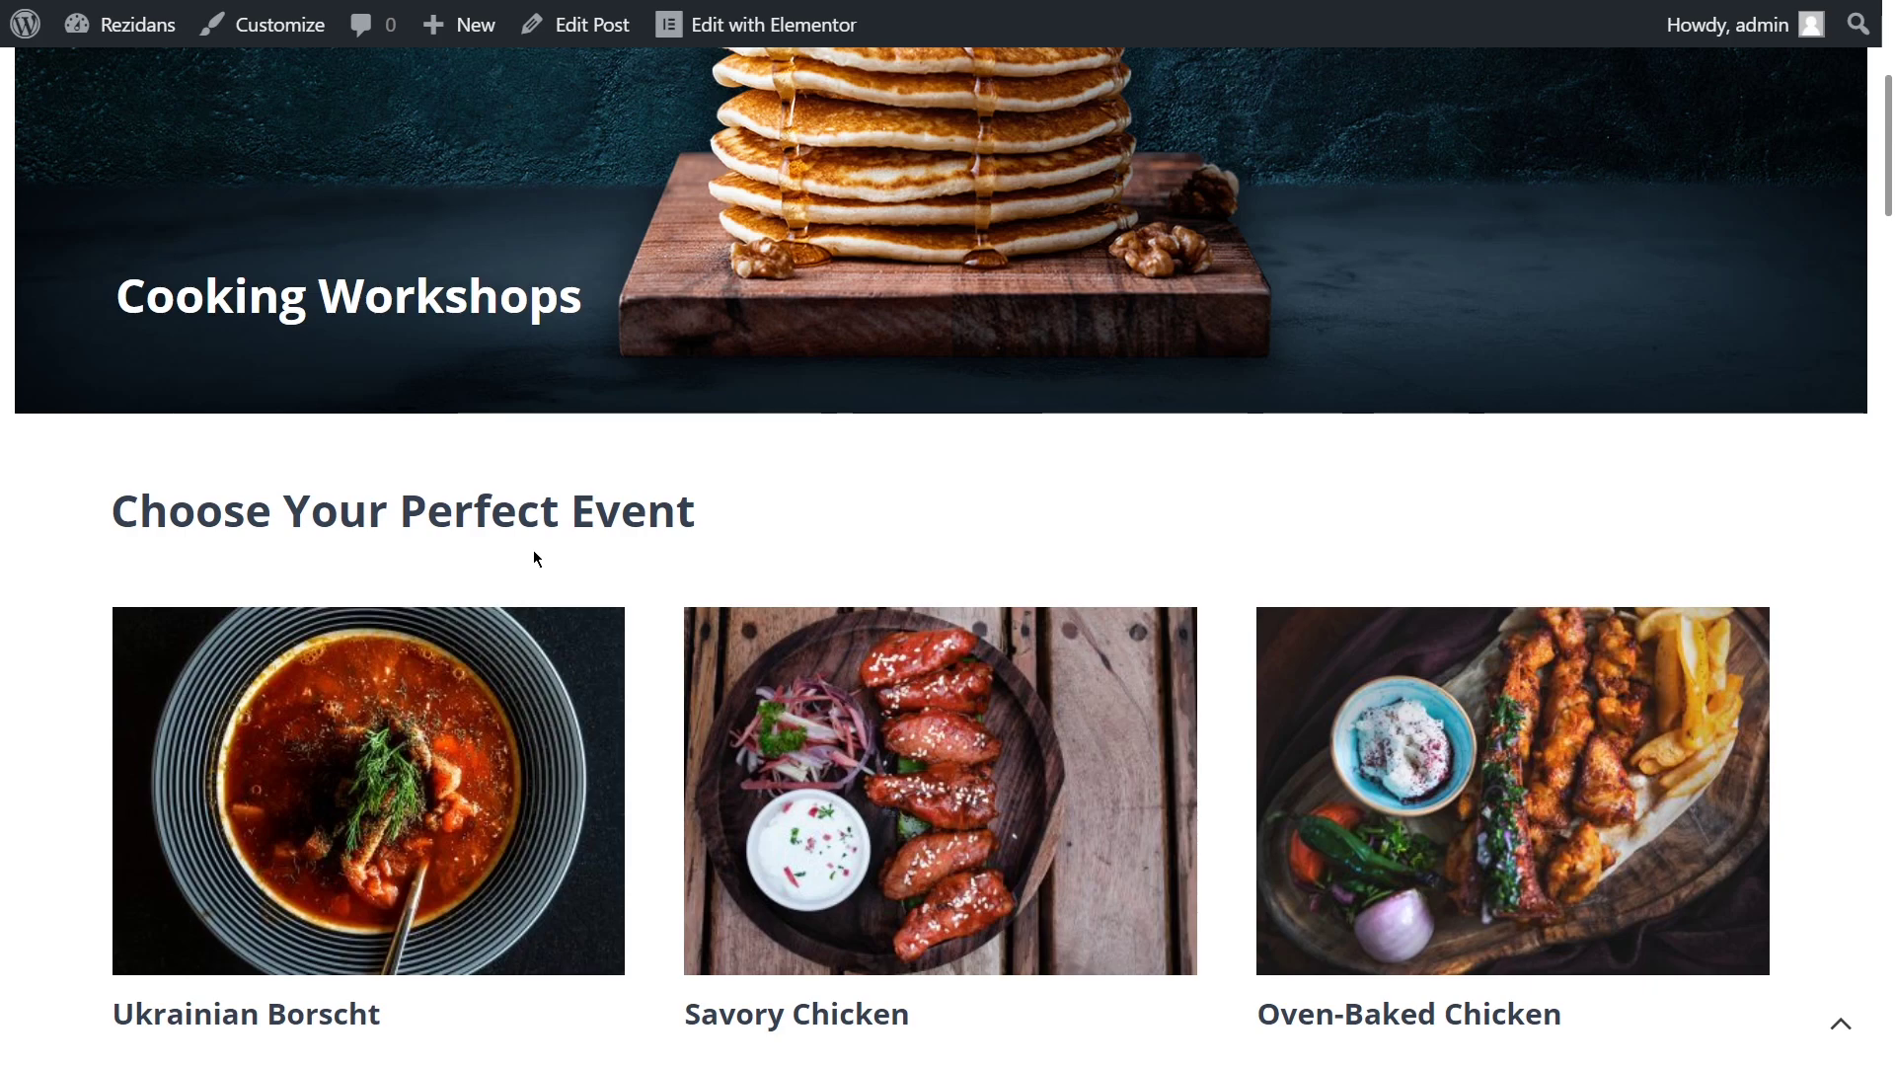
{"action": "scroll", "coordinate": [534, 558], "scroll_direction": "down", "scroll_amount": 5}
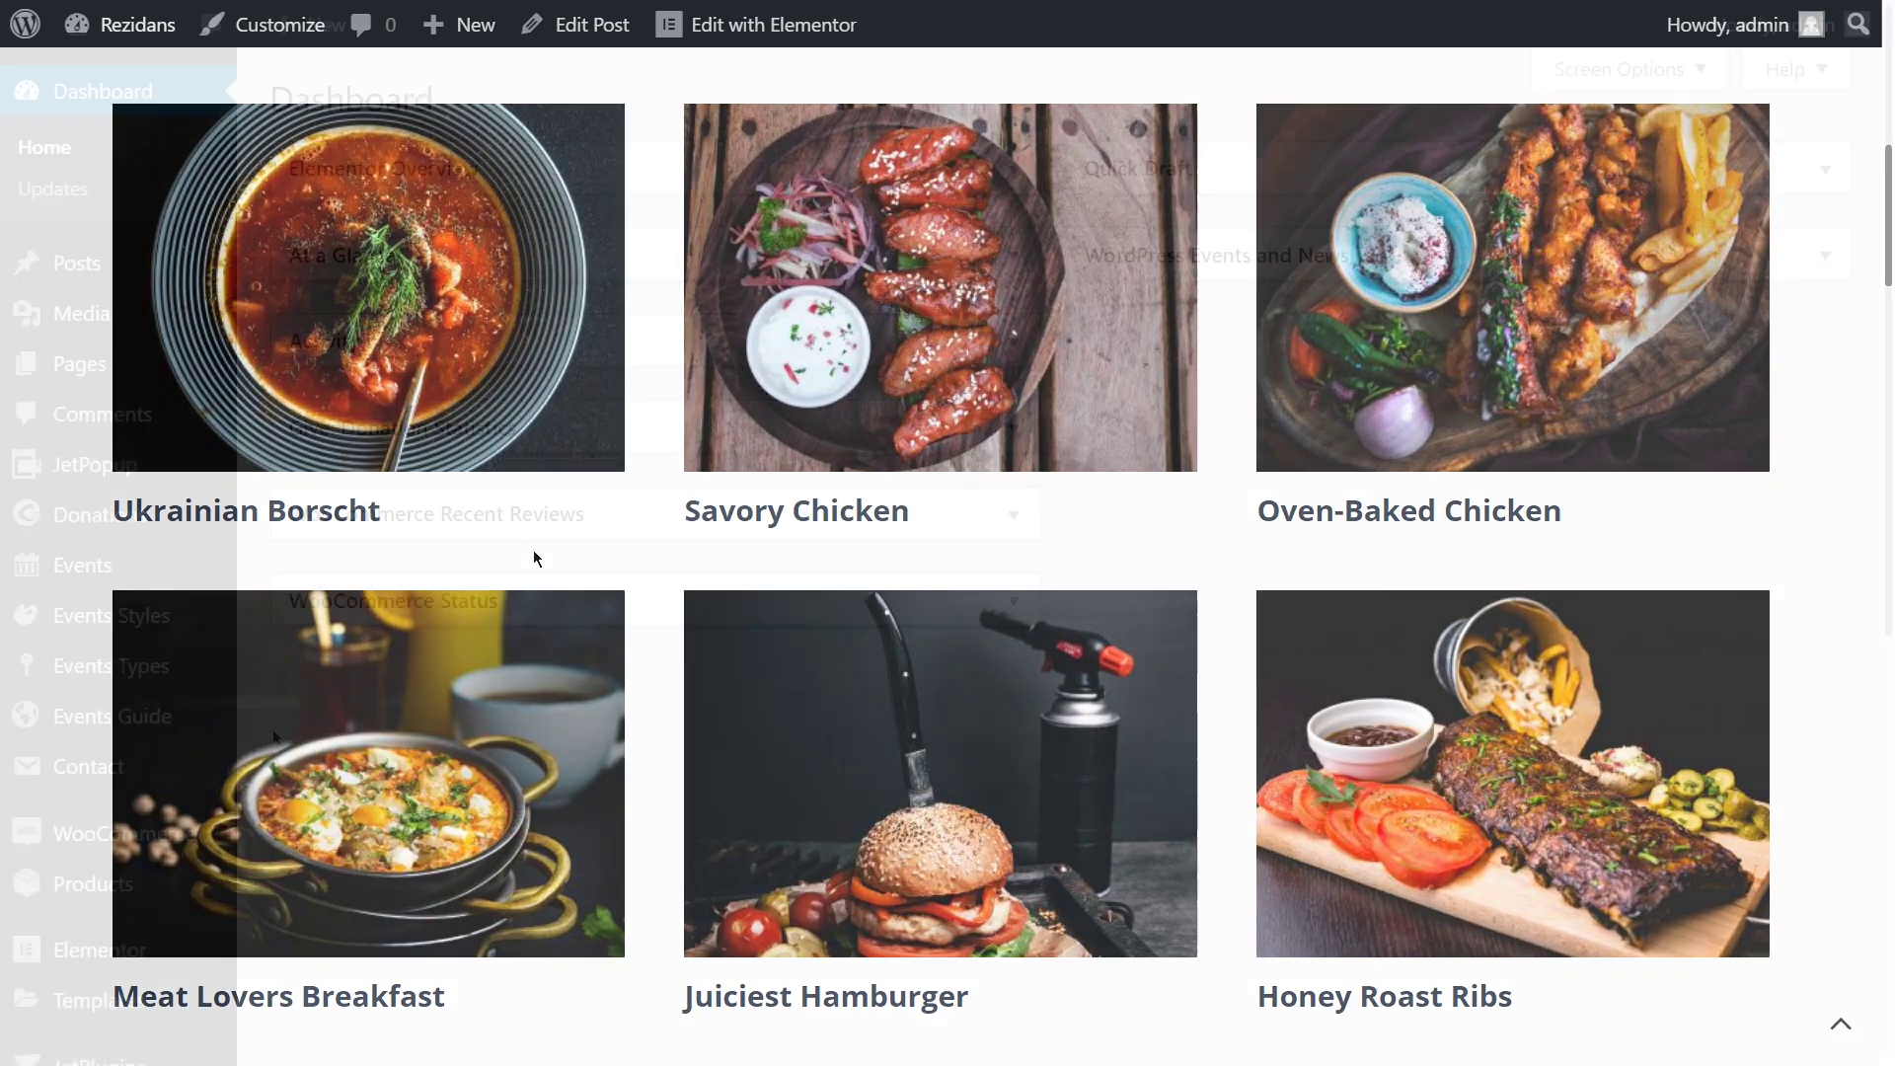
Start a new JetEngine relation named 'Events Guide to Types'
{"action": "scroll", "coordinate": [272, 737], "scroll_direction": "down", "scroll_amount": 6}
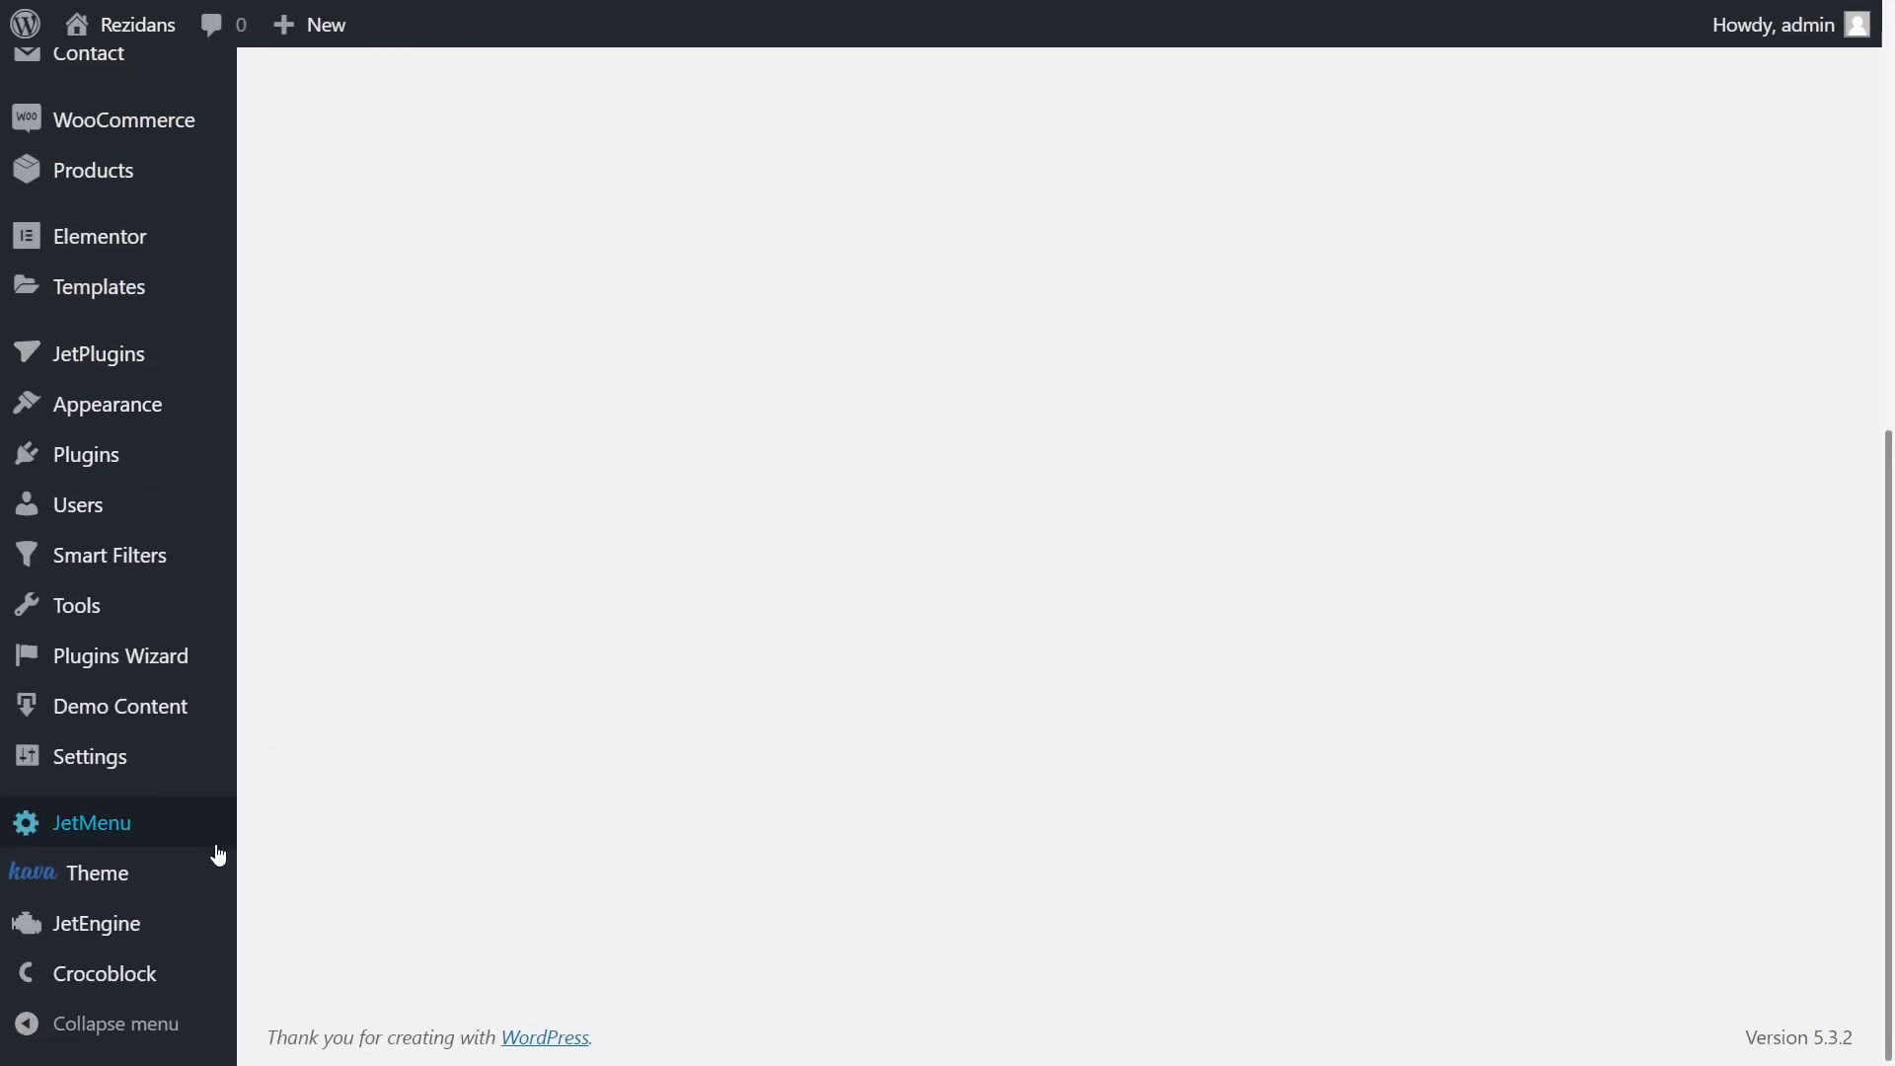
{"action": "mouse_move", "coordinate": [254, 914]}
{"action": "left_click", "coordinate": [303, 844]}
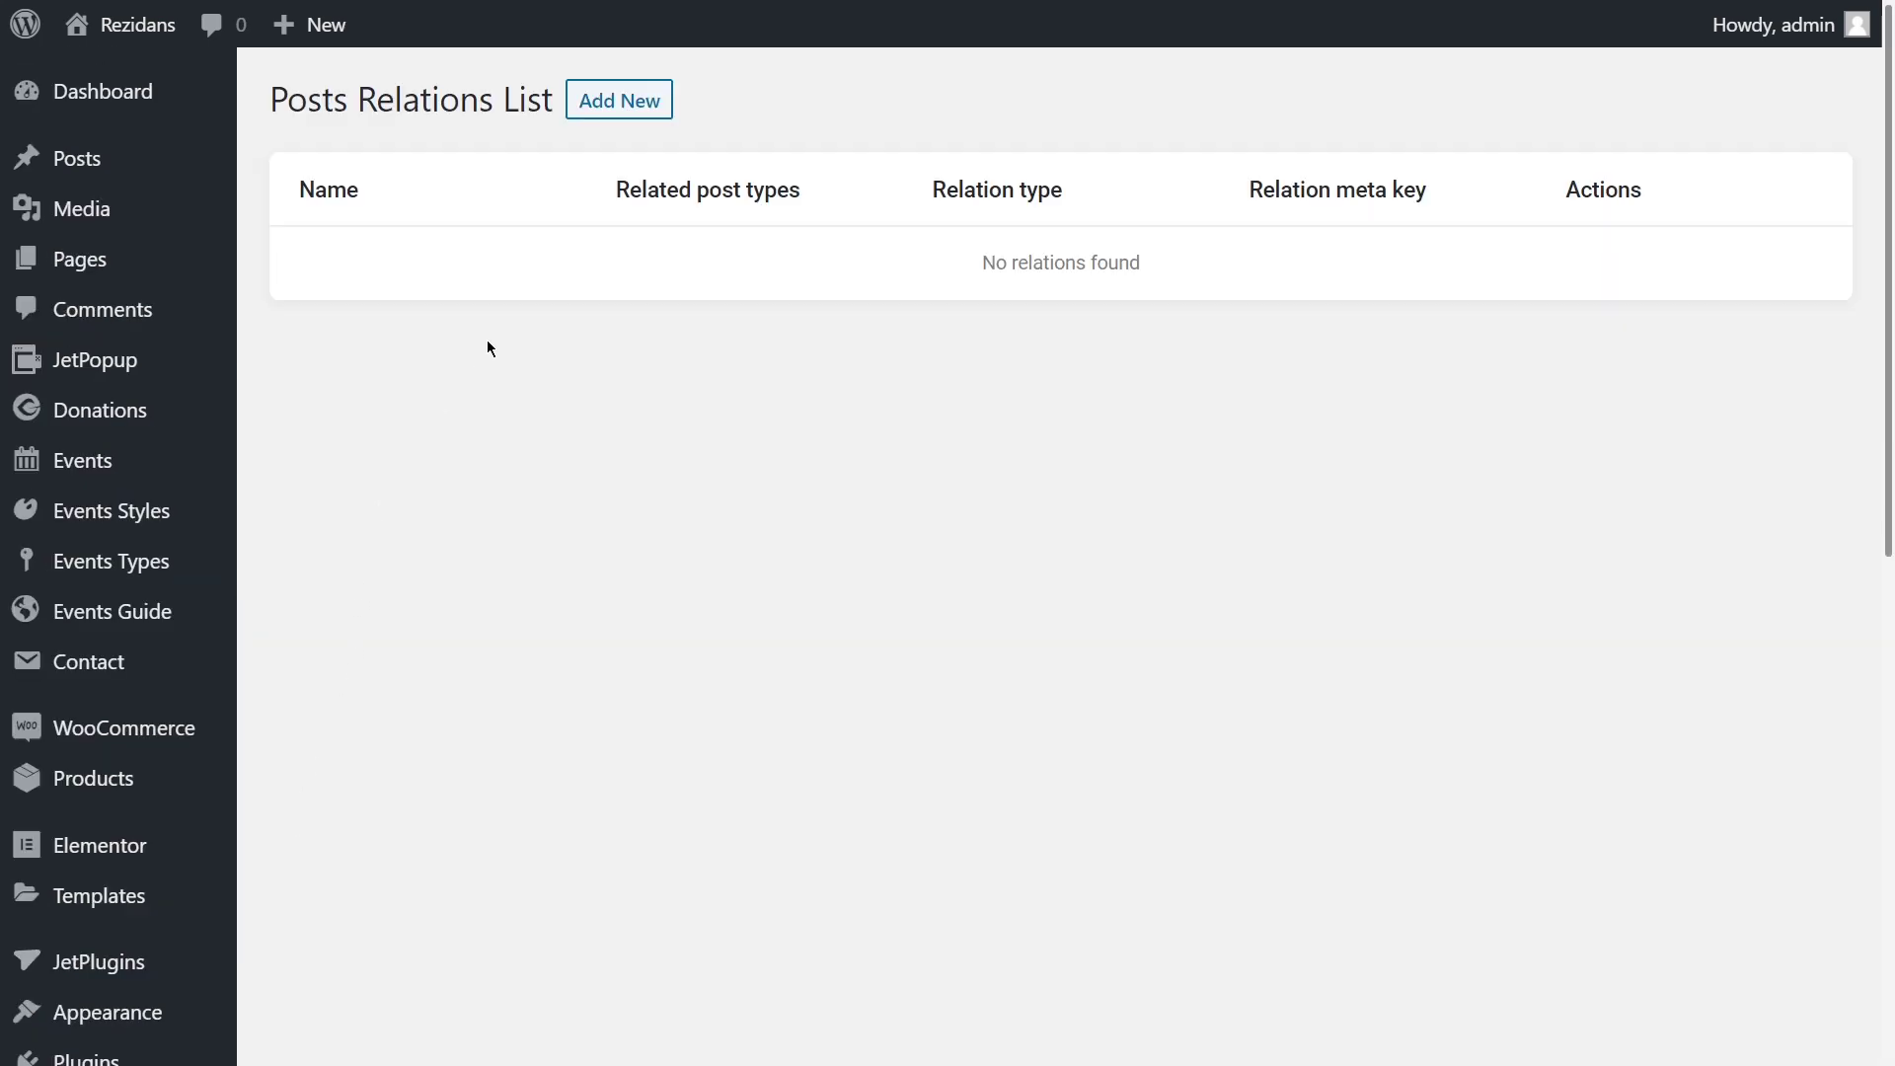
{"action": "left_click", "coordinate": [592, 111]}
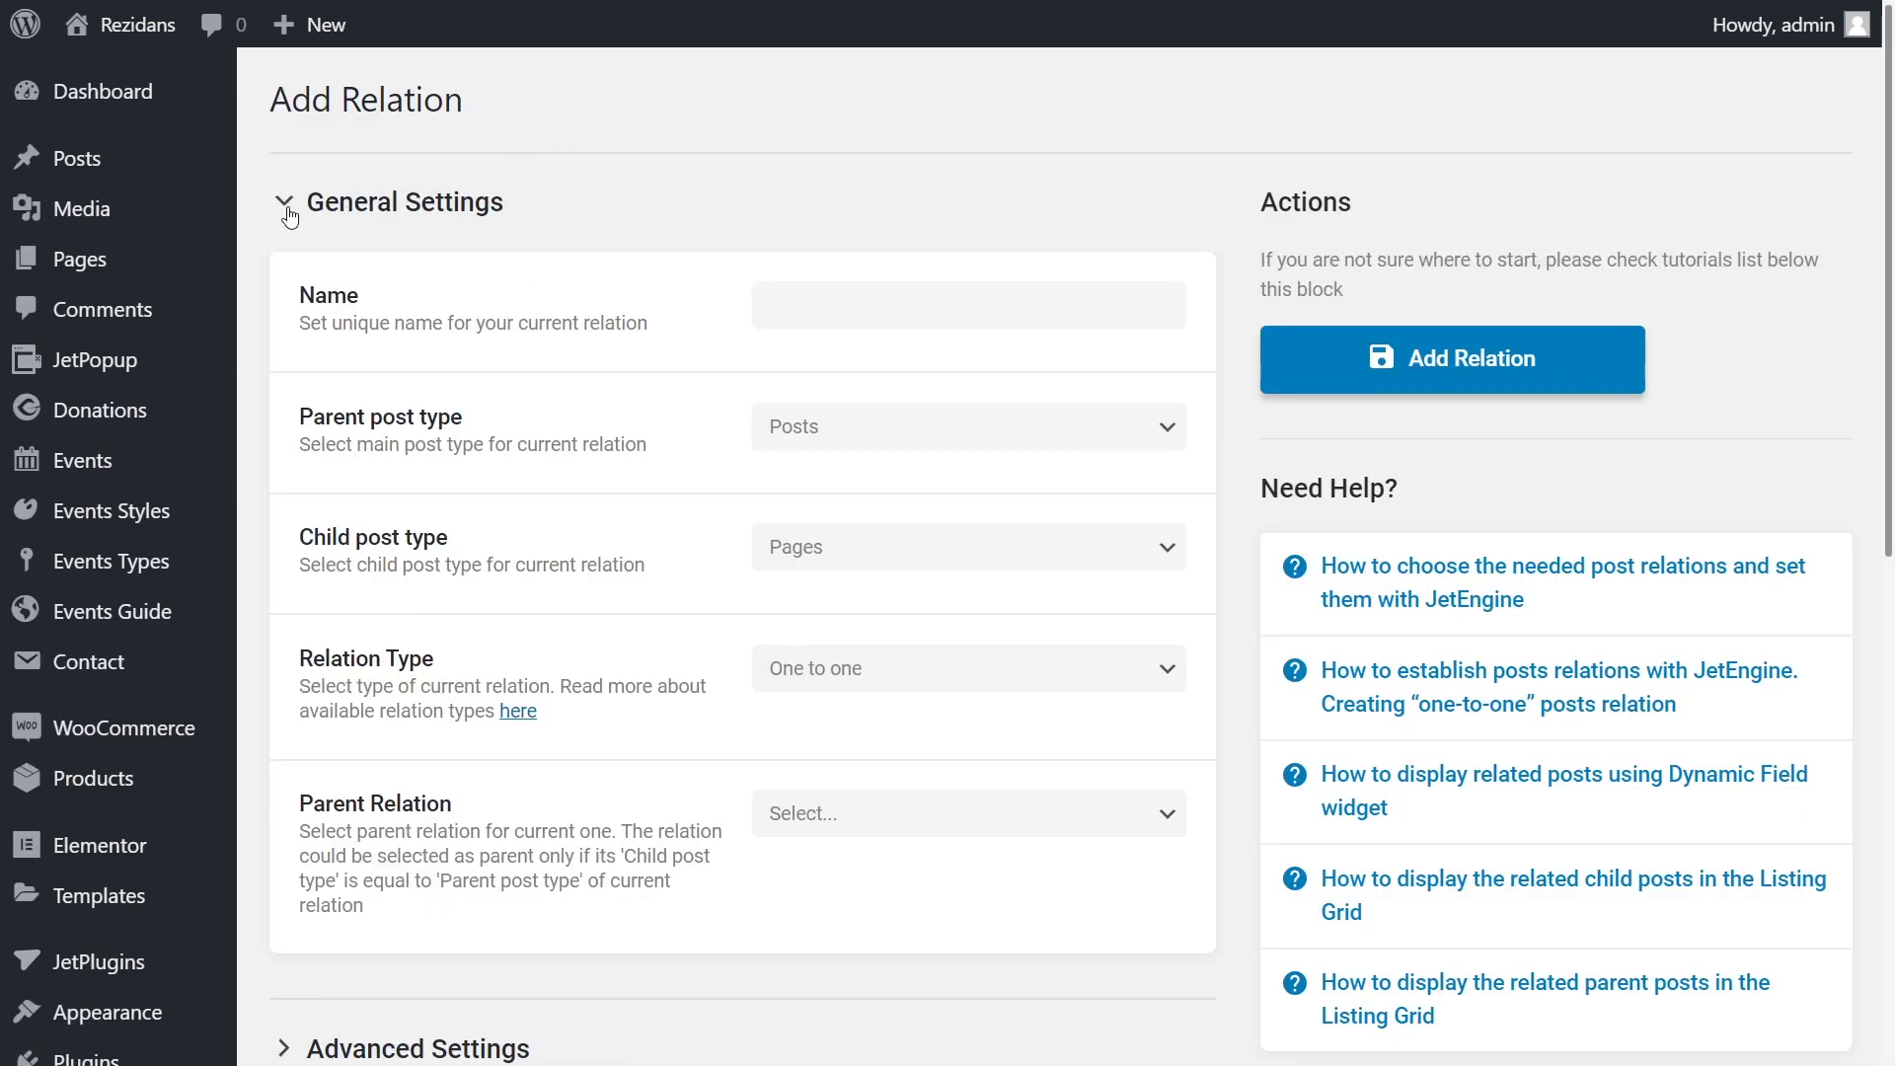
{"action": "left_click", "coordinate": [287, 207]}
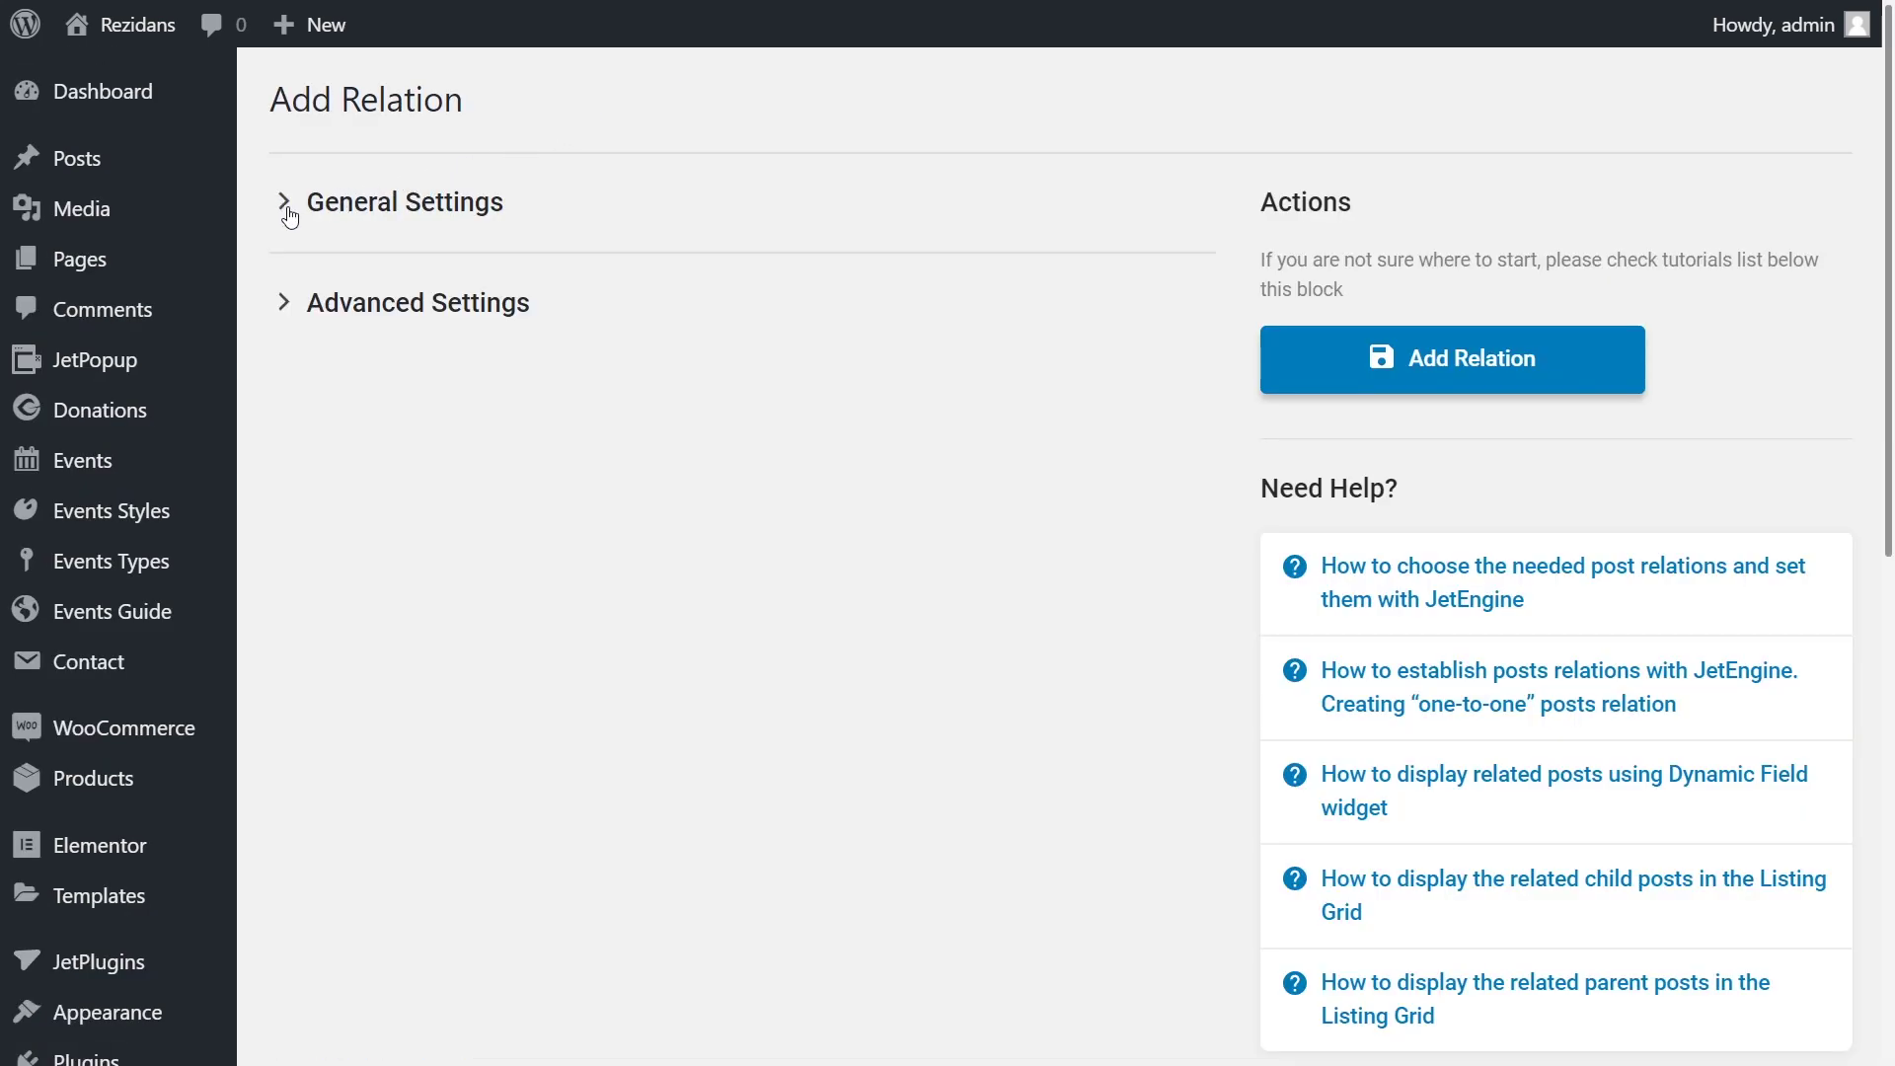
{"action": "left_click", "coordinate": [295, 217]}
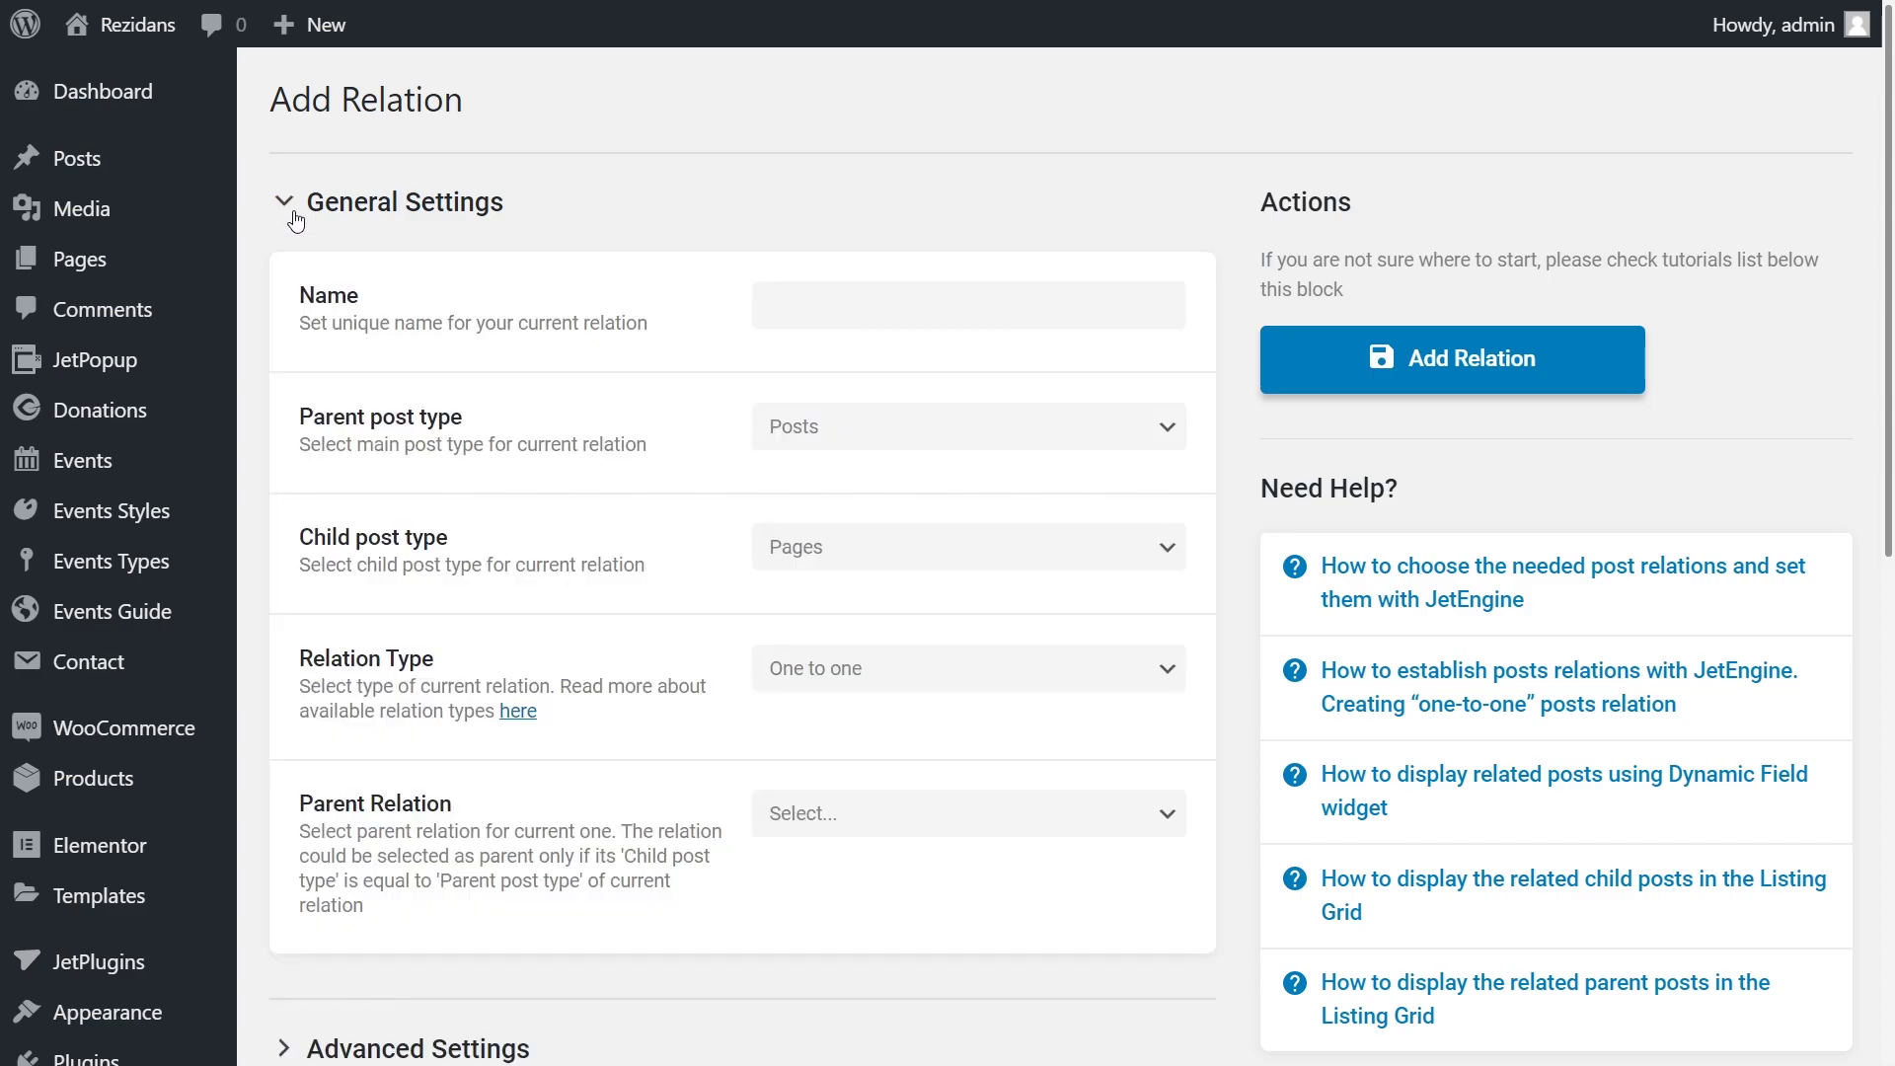
{"action": "left_click", "coordinate": [763, 306]}
{"action": "type", "text": "Events Guide to Types"}
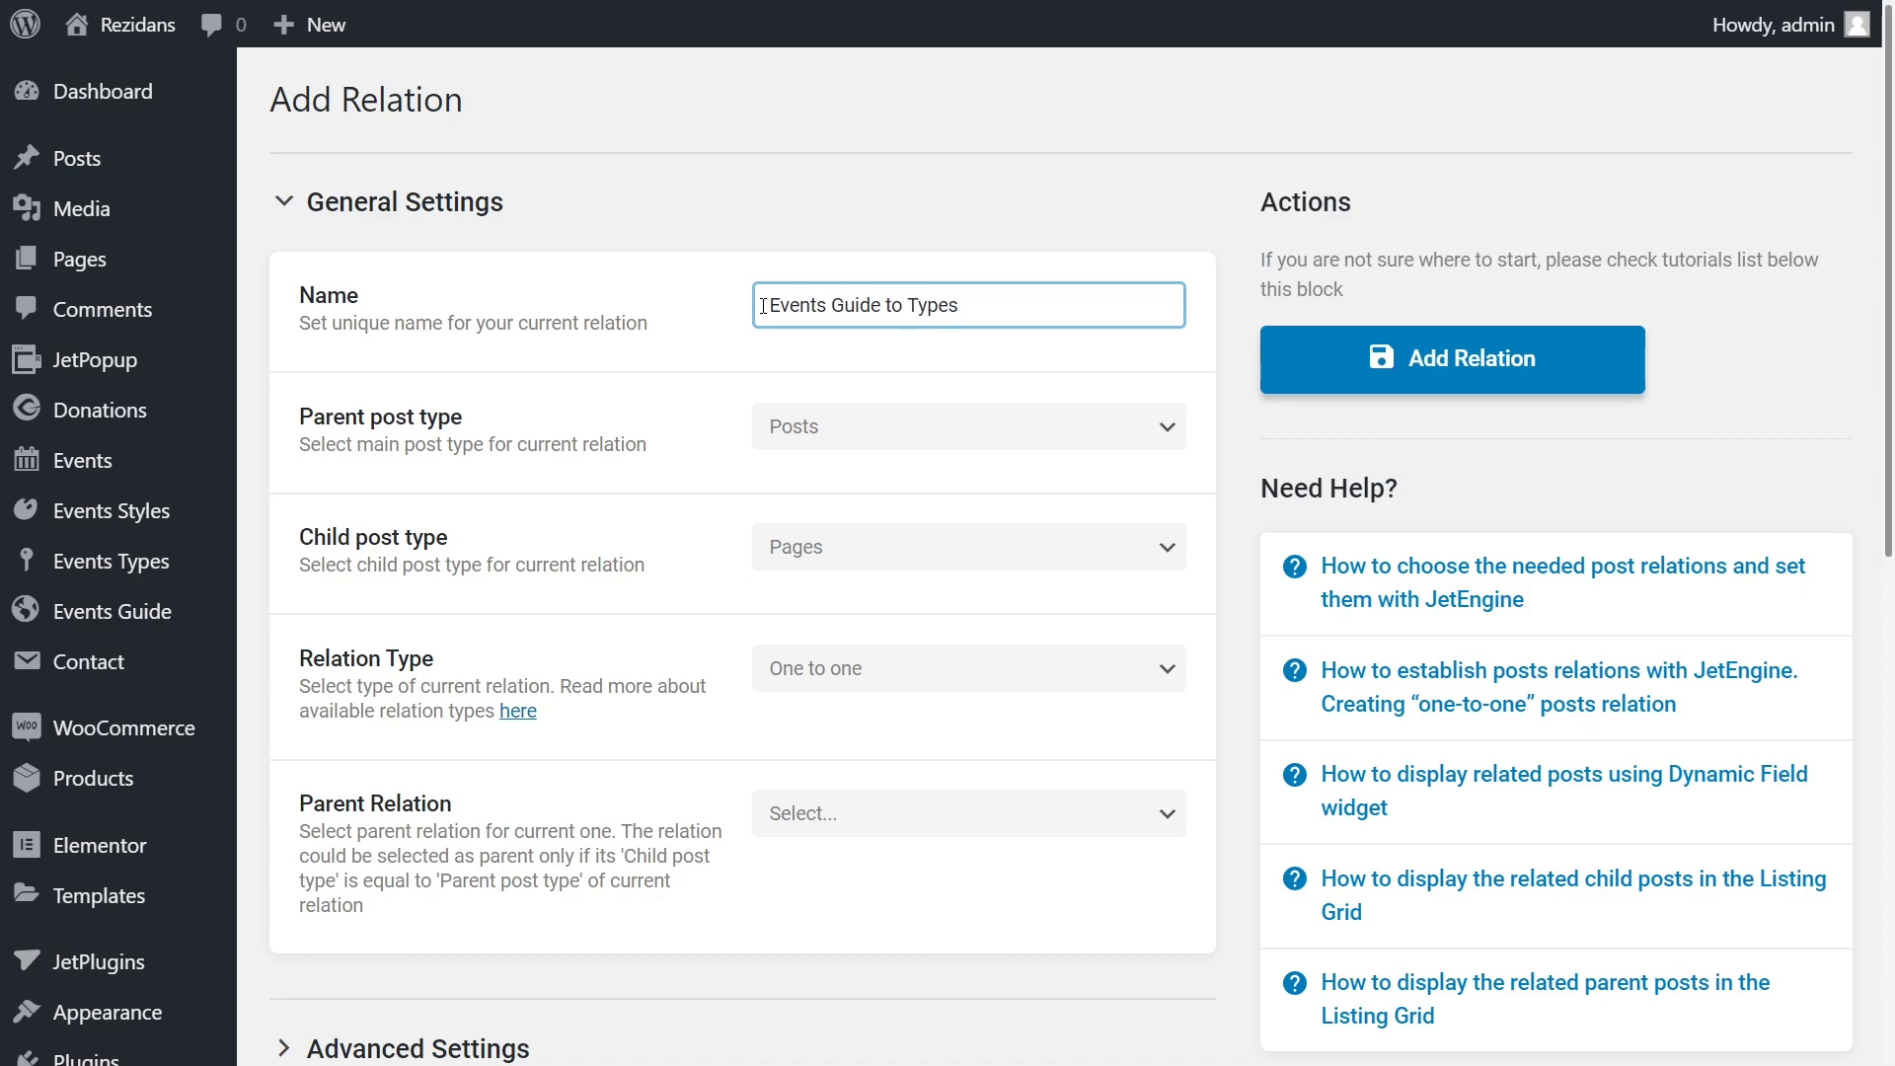
Set parent Events Guide, child Events Types, one-to-many, with no parent relation
{"action": "left_click", "coordinate": [1165, 427]}
{"action": "scroll", "coordinate": [1152, 657], "scroll_direction": "down", "scroll_amount": 5}
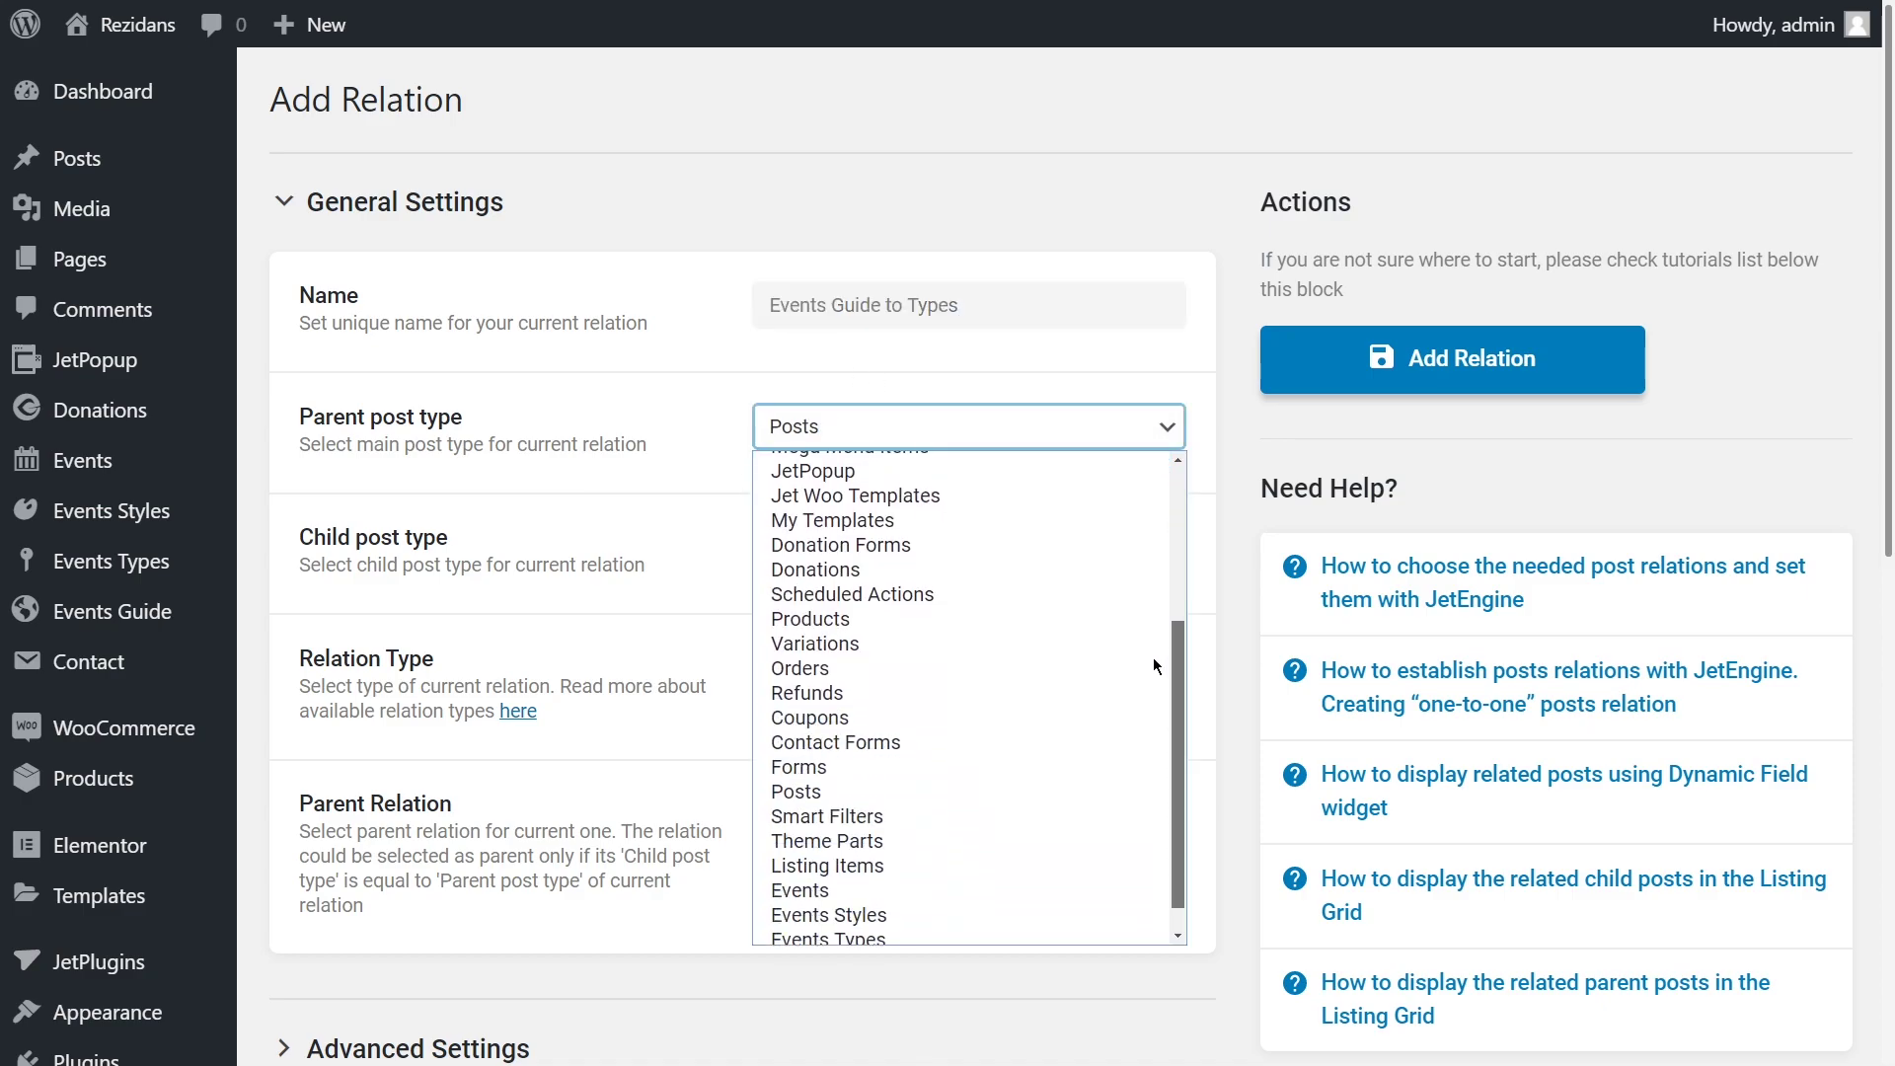
{"action": "left_click", "coordinate": [928, 932]}
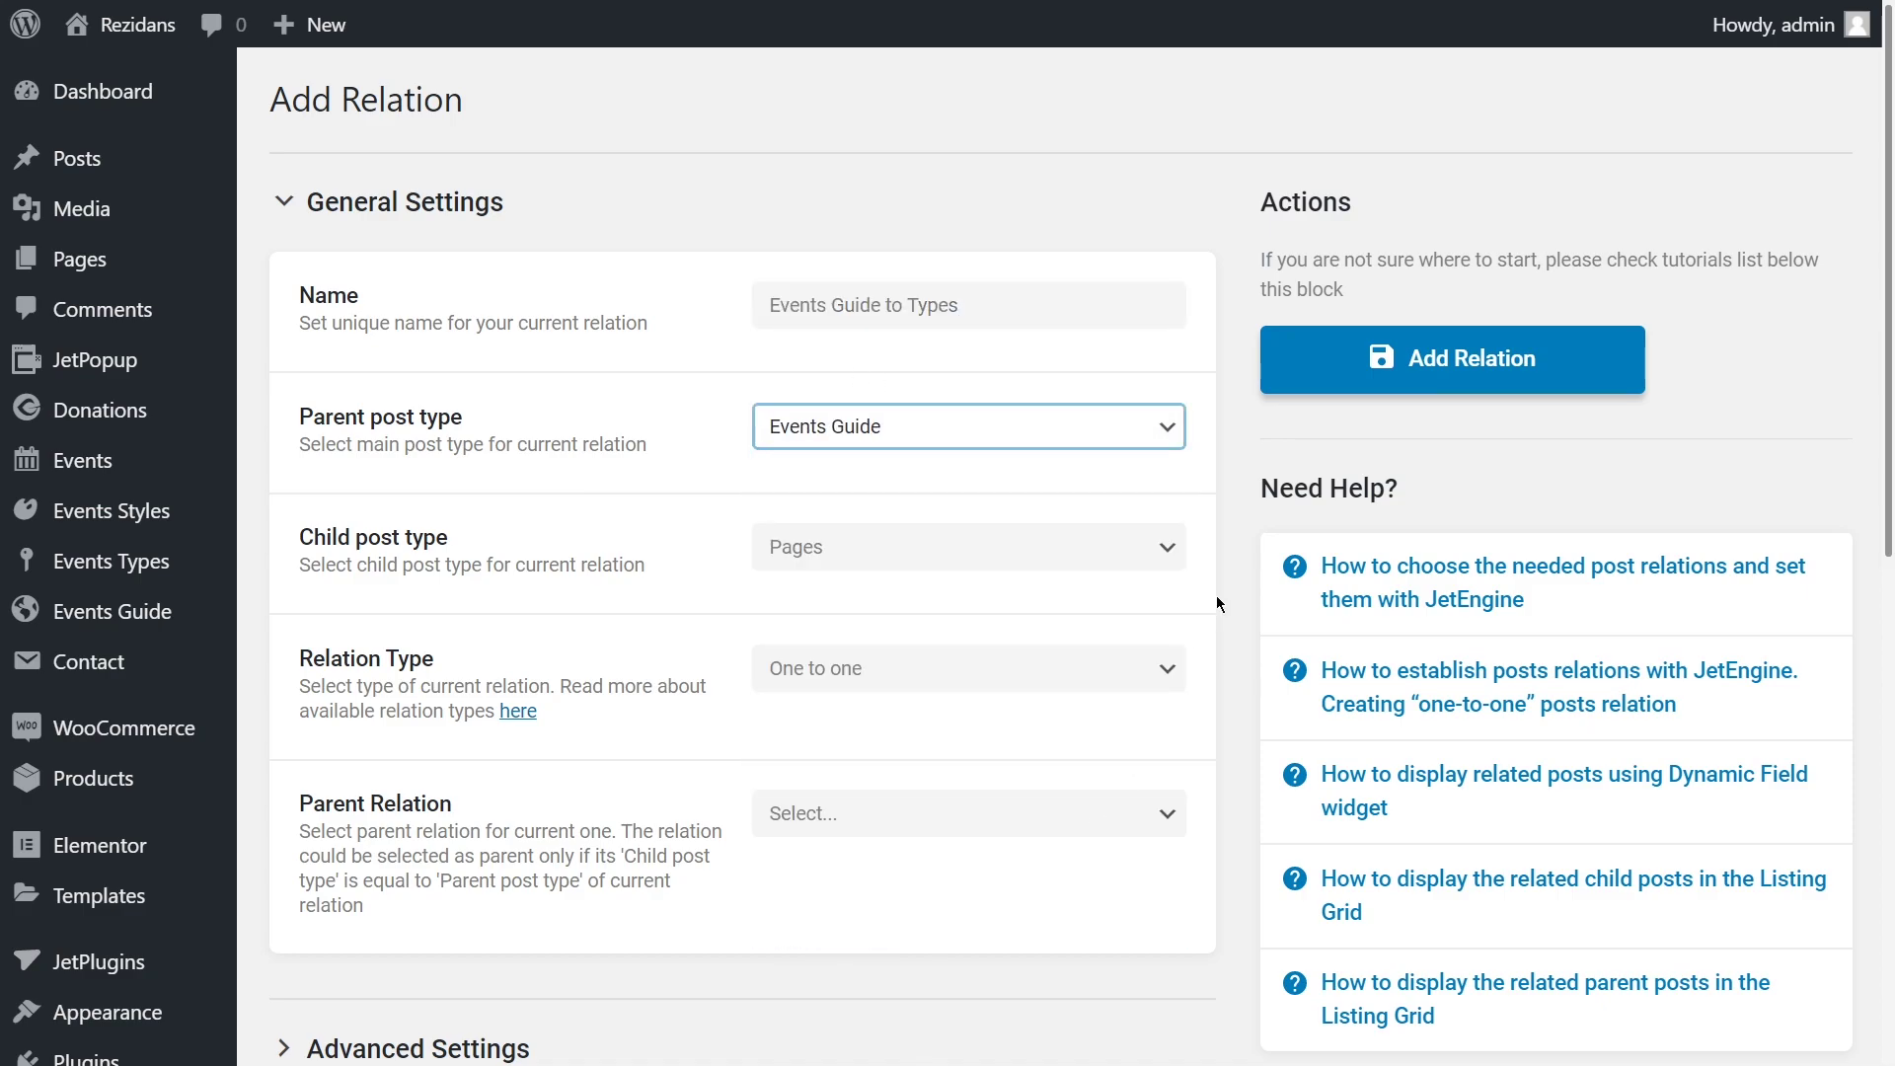
{"action": "left_click", "coordinate": [1185, 558]}
{"action": "left_click_drag", "start_coordinate": [1175, 316], "coordinate": [1175, 489]}
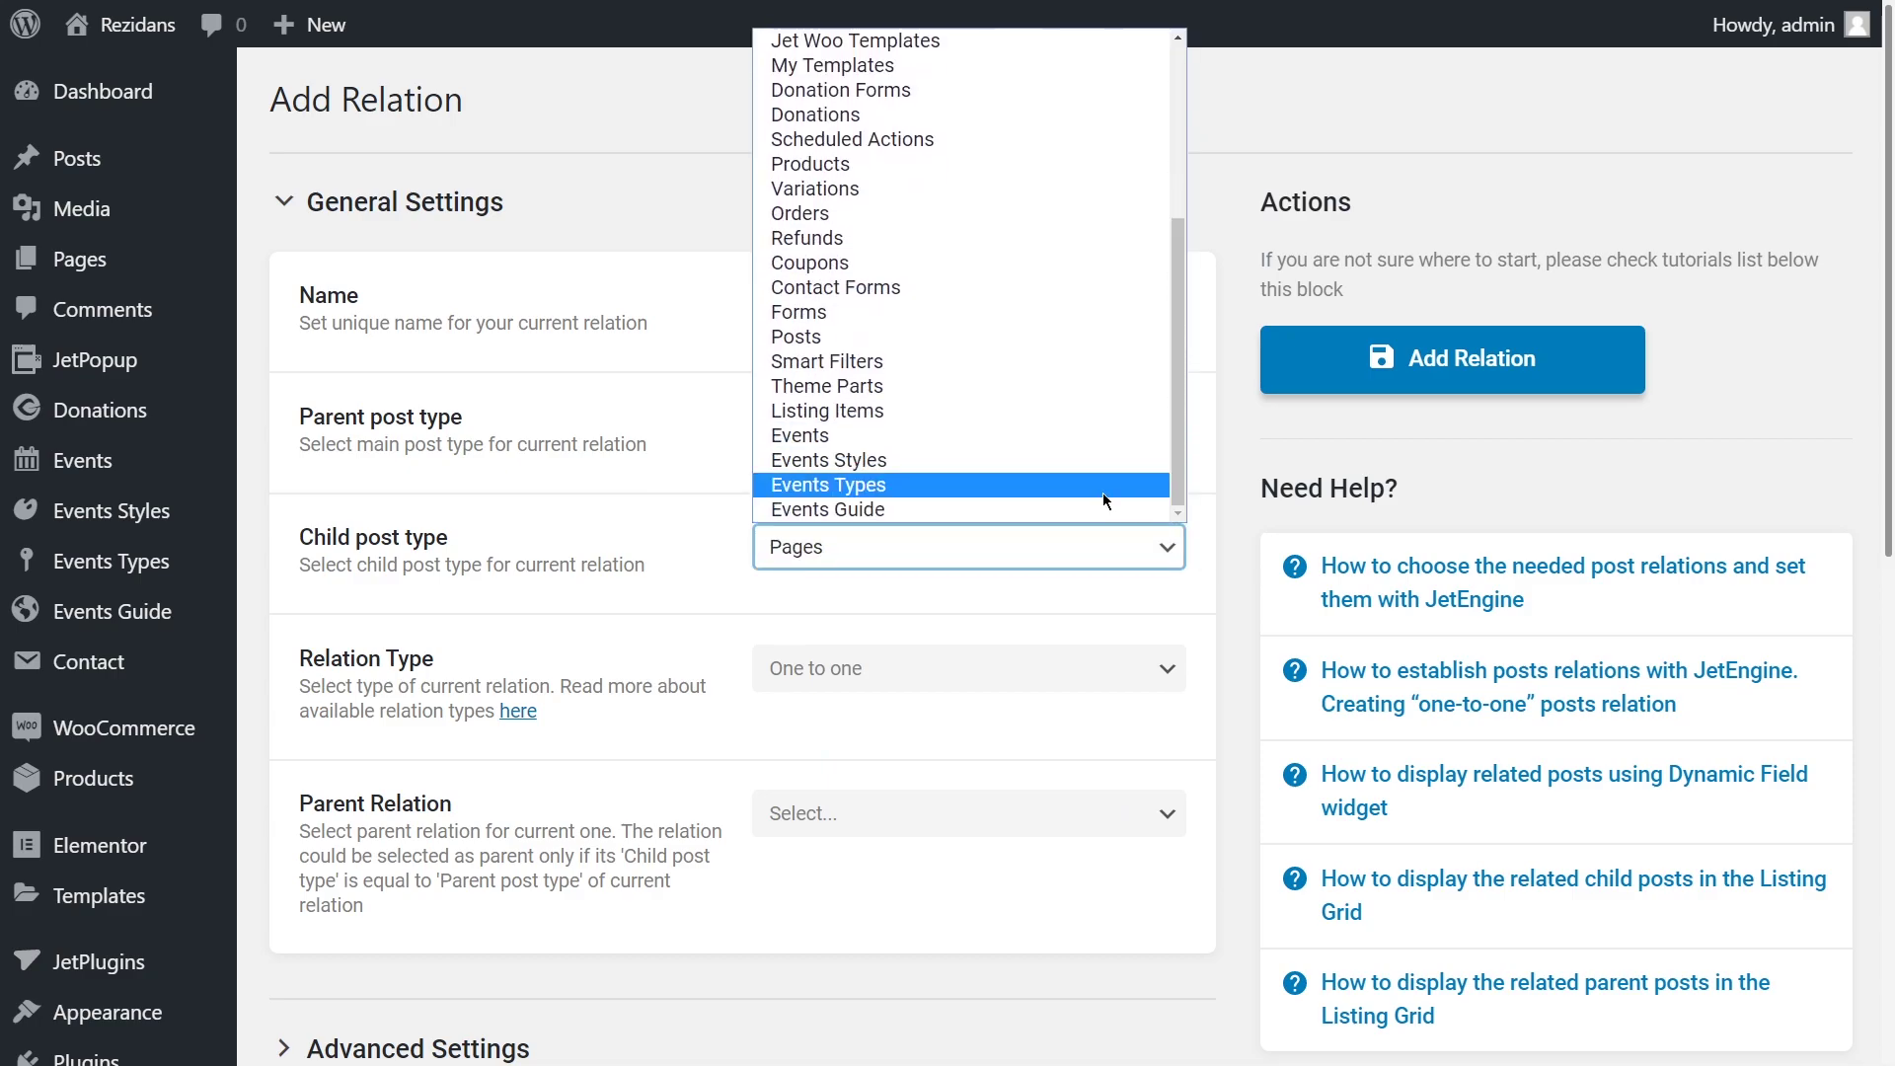
{"action": "left_click", "coordinate": [1083, 484]}
{"action": "left_click", "coordinate": [1167, 669]}
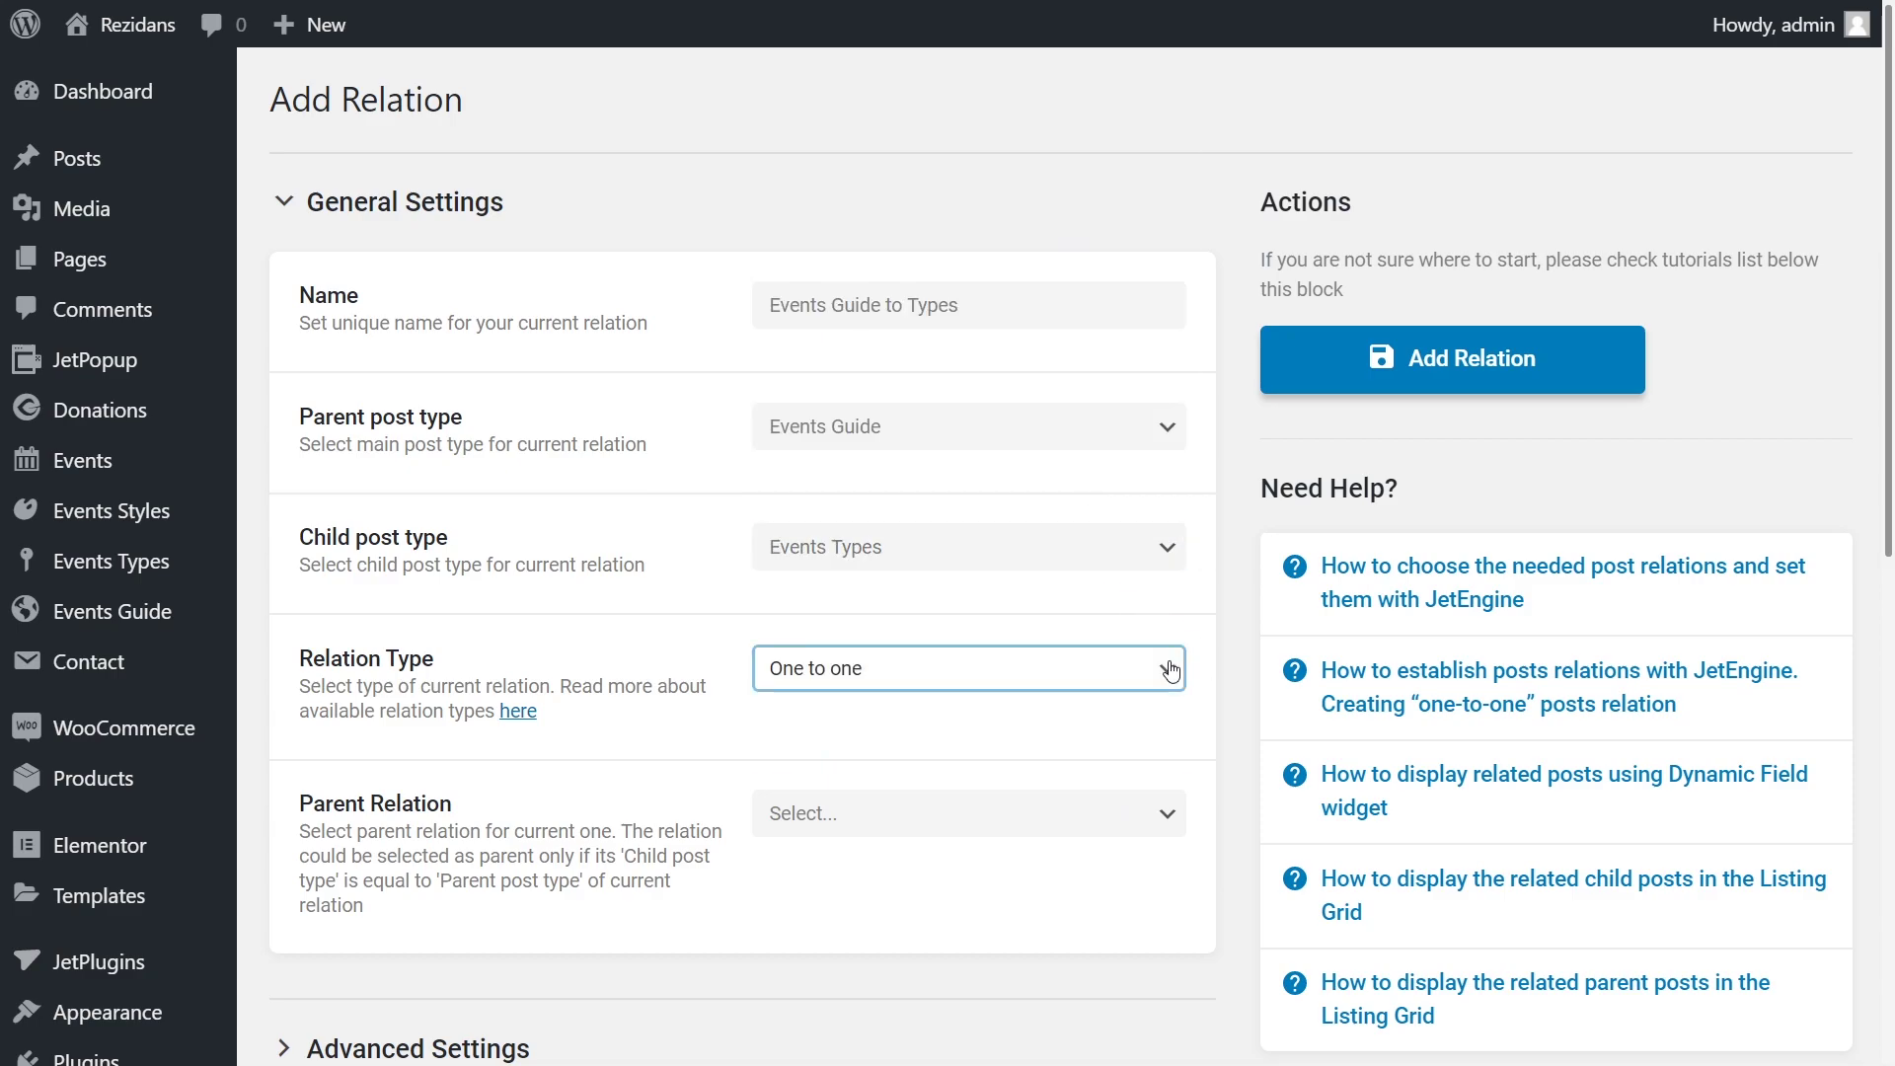
{"action": "left_click", "coordinate": [1135, 728]}
{"action": "left_click", "coordinate": [1168, 814]}
{"action": "left_click", "coordinate": [1168, 813]}
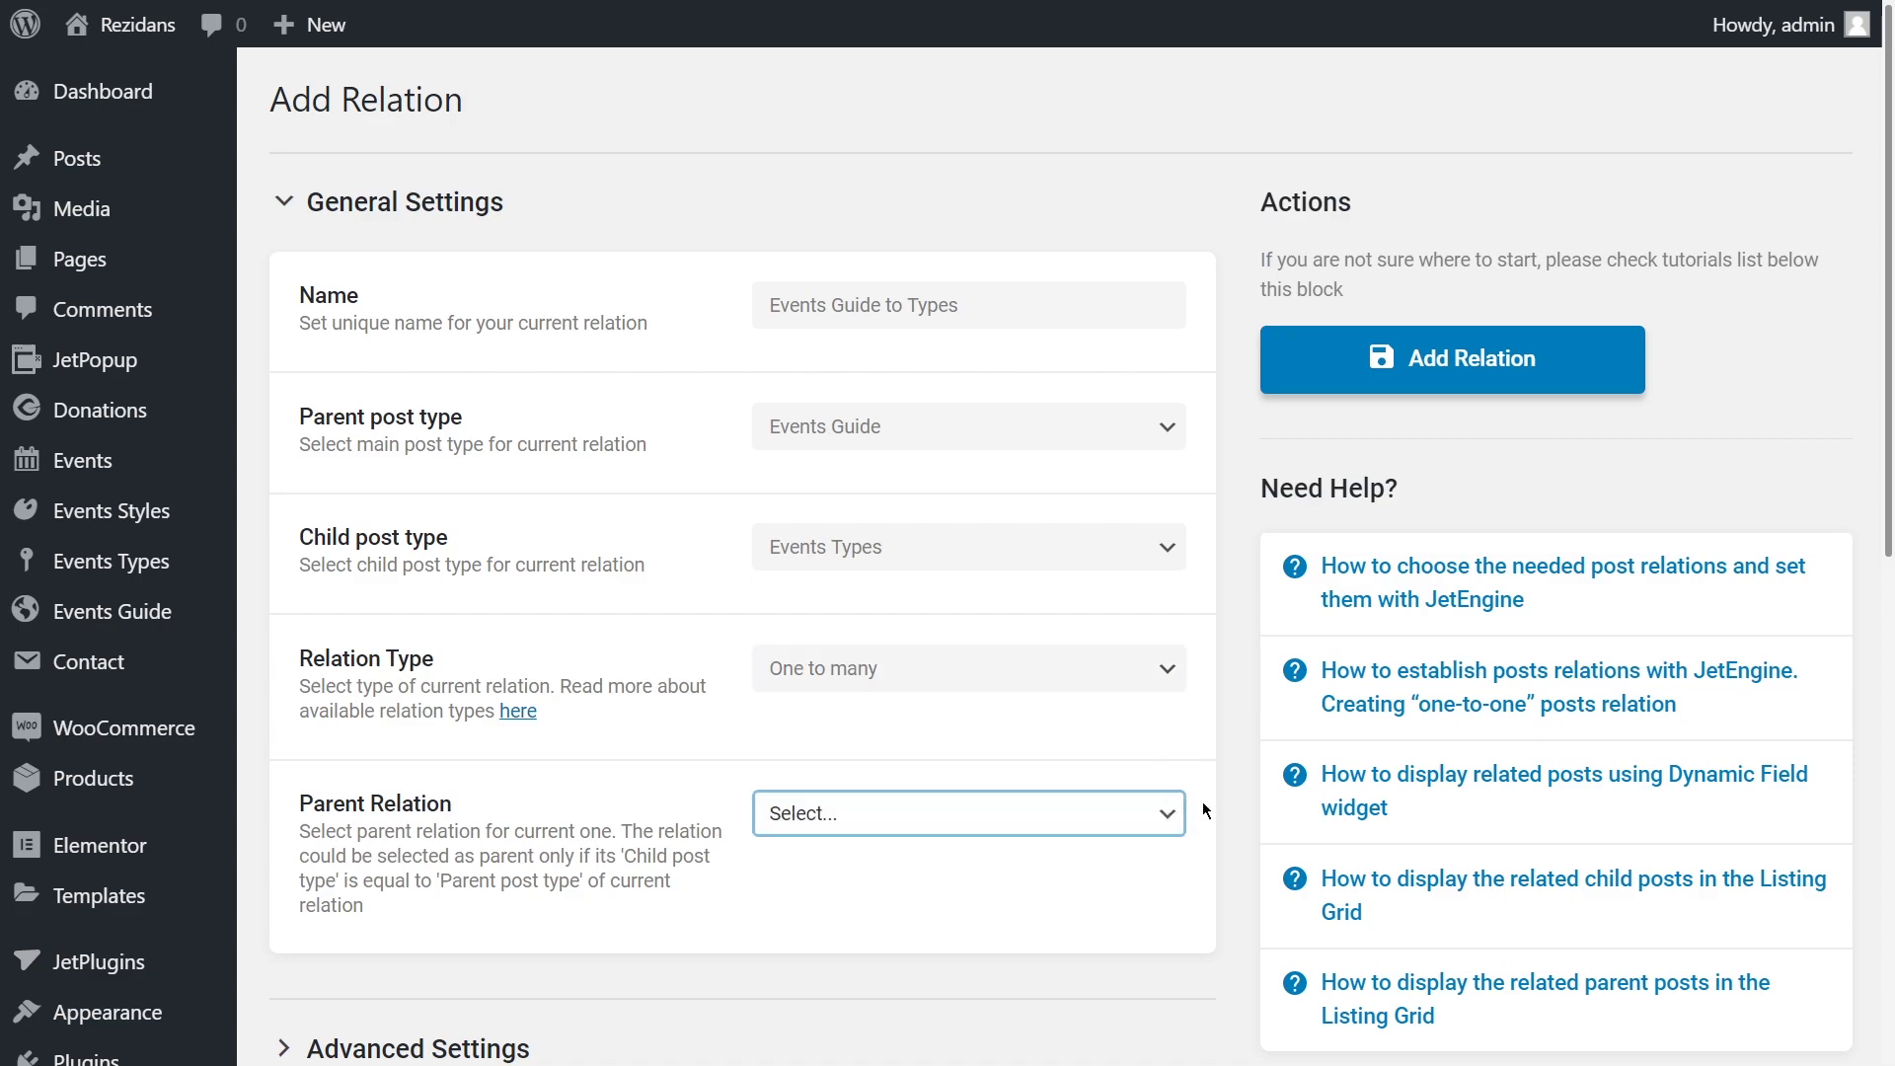
{"action": "left_click", "coordinate": [1230, 808]}
Save the relation and return to the JetEngine relations list
{"action": "scroll", "coordinate": [1229, 808], "scroll_direction": "down", "scroll_amount": 3}
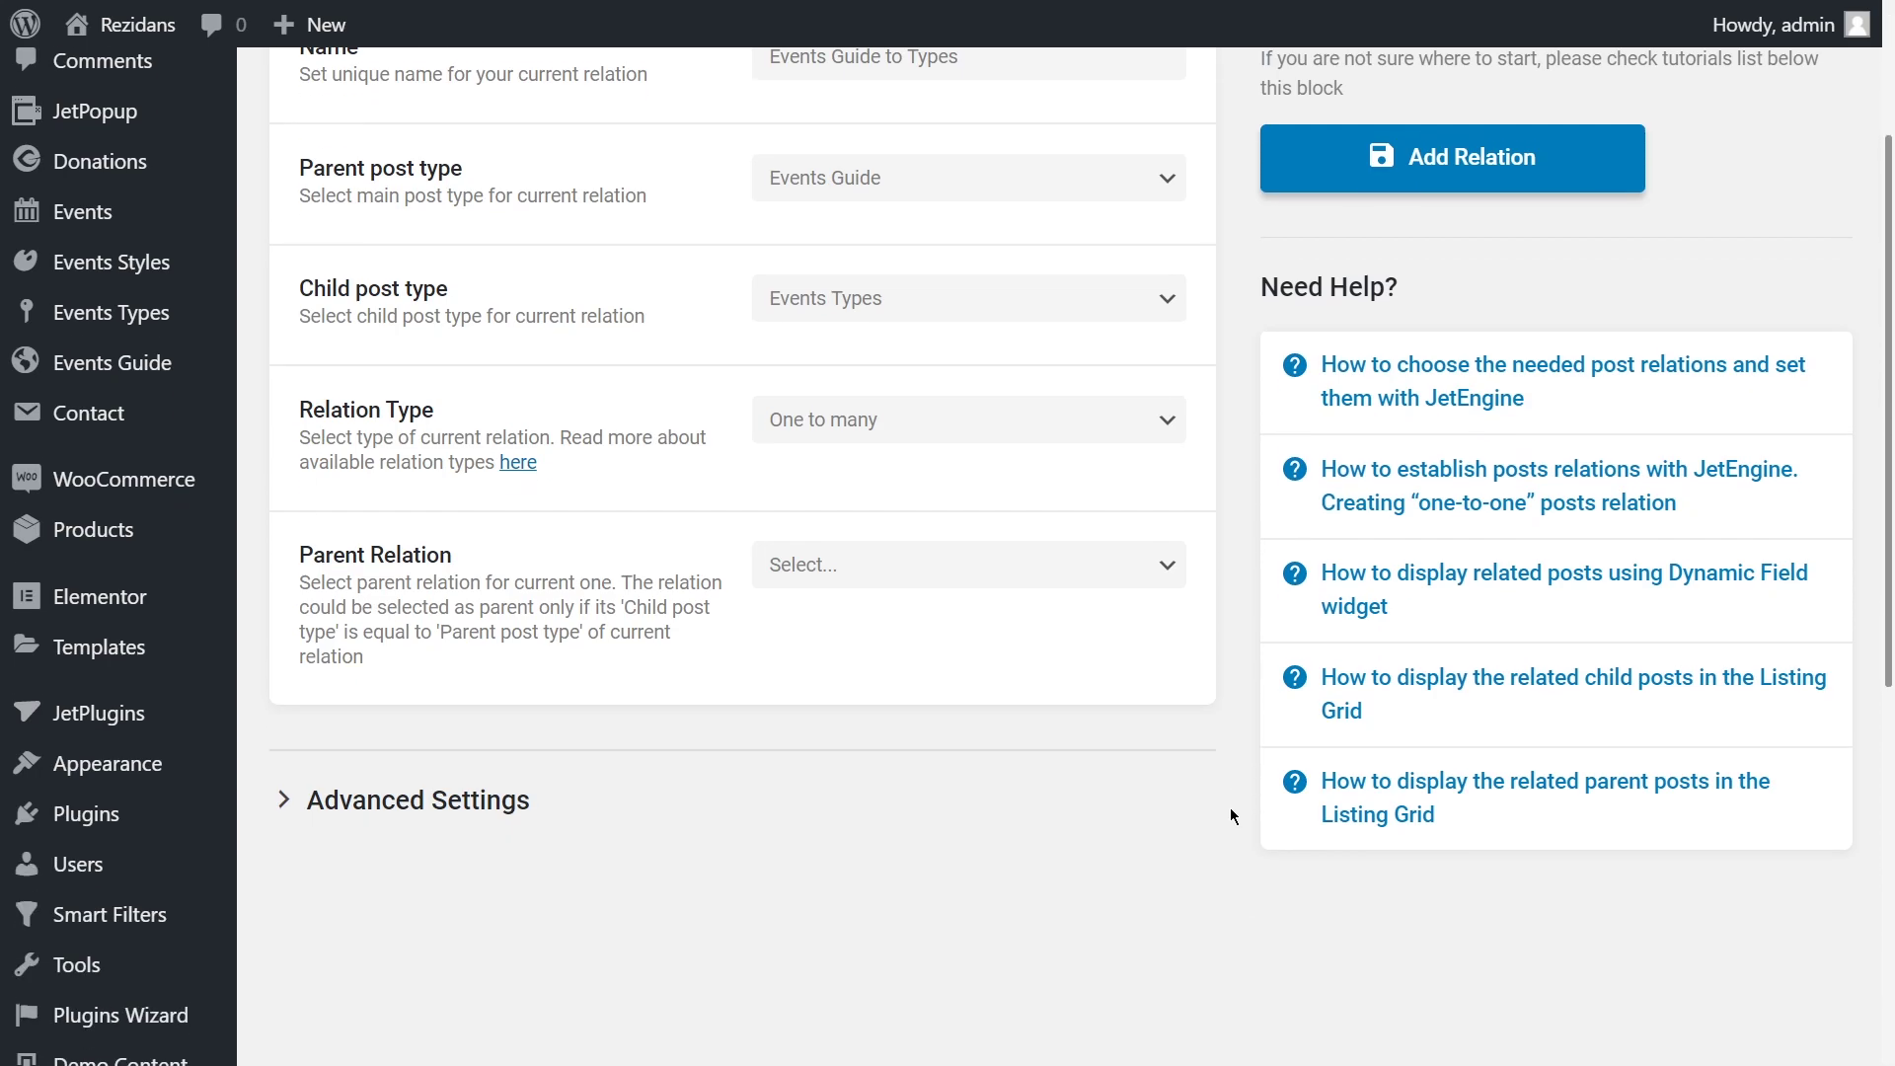
{"action": "left_click", "coordinate": [489, 712]}
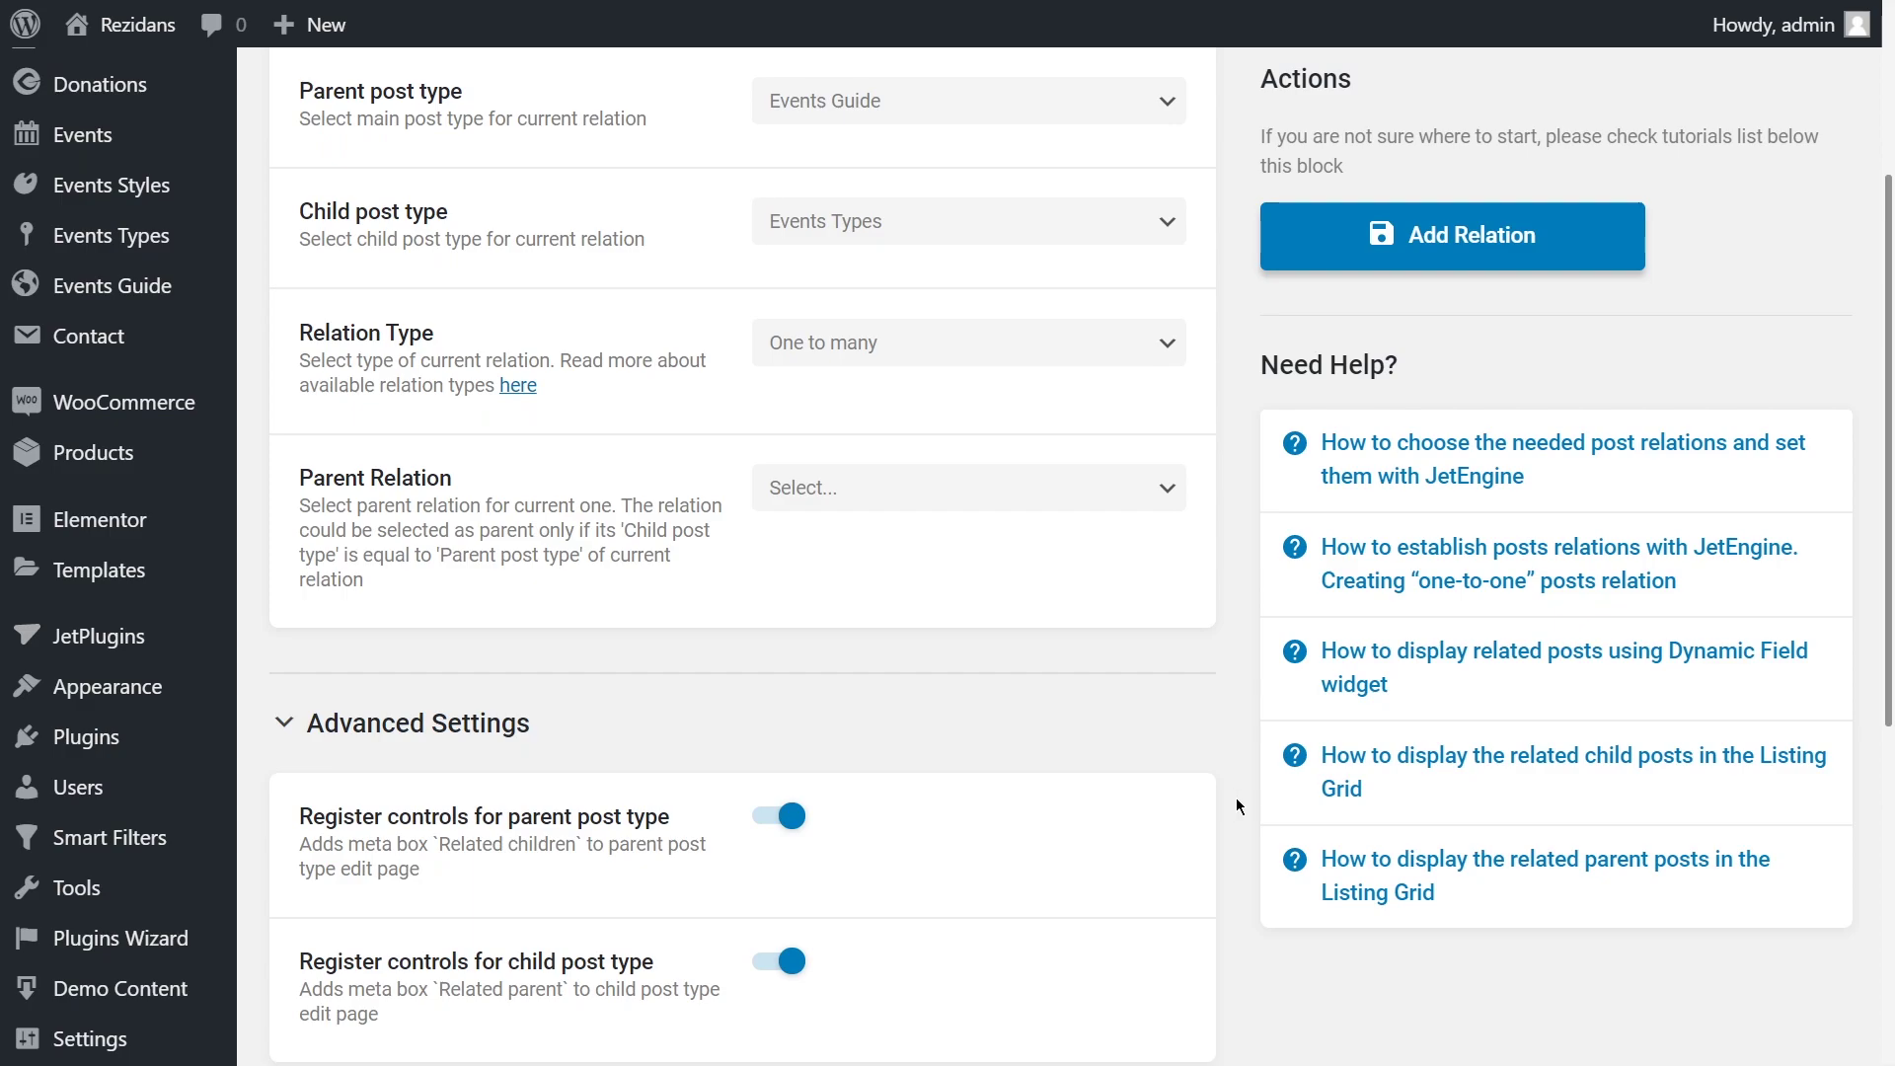
{"action": "left_click", "coordinate": [1326, 243]}
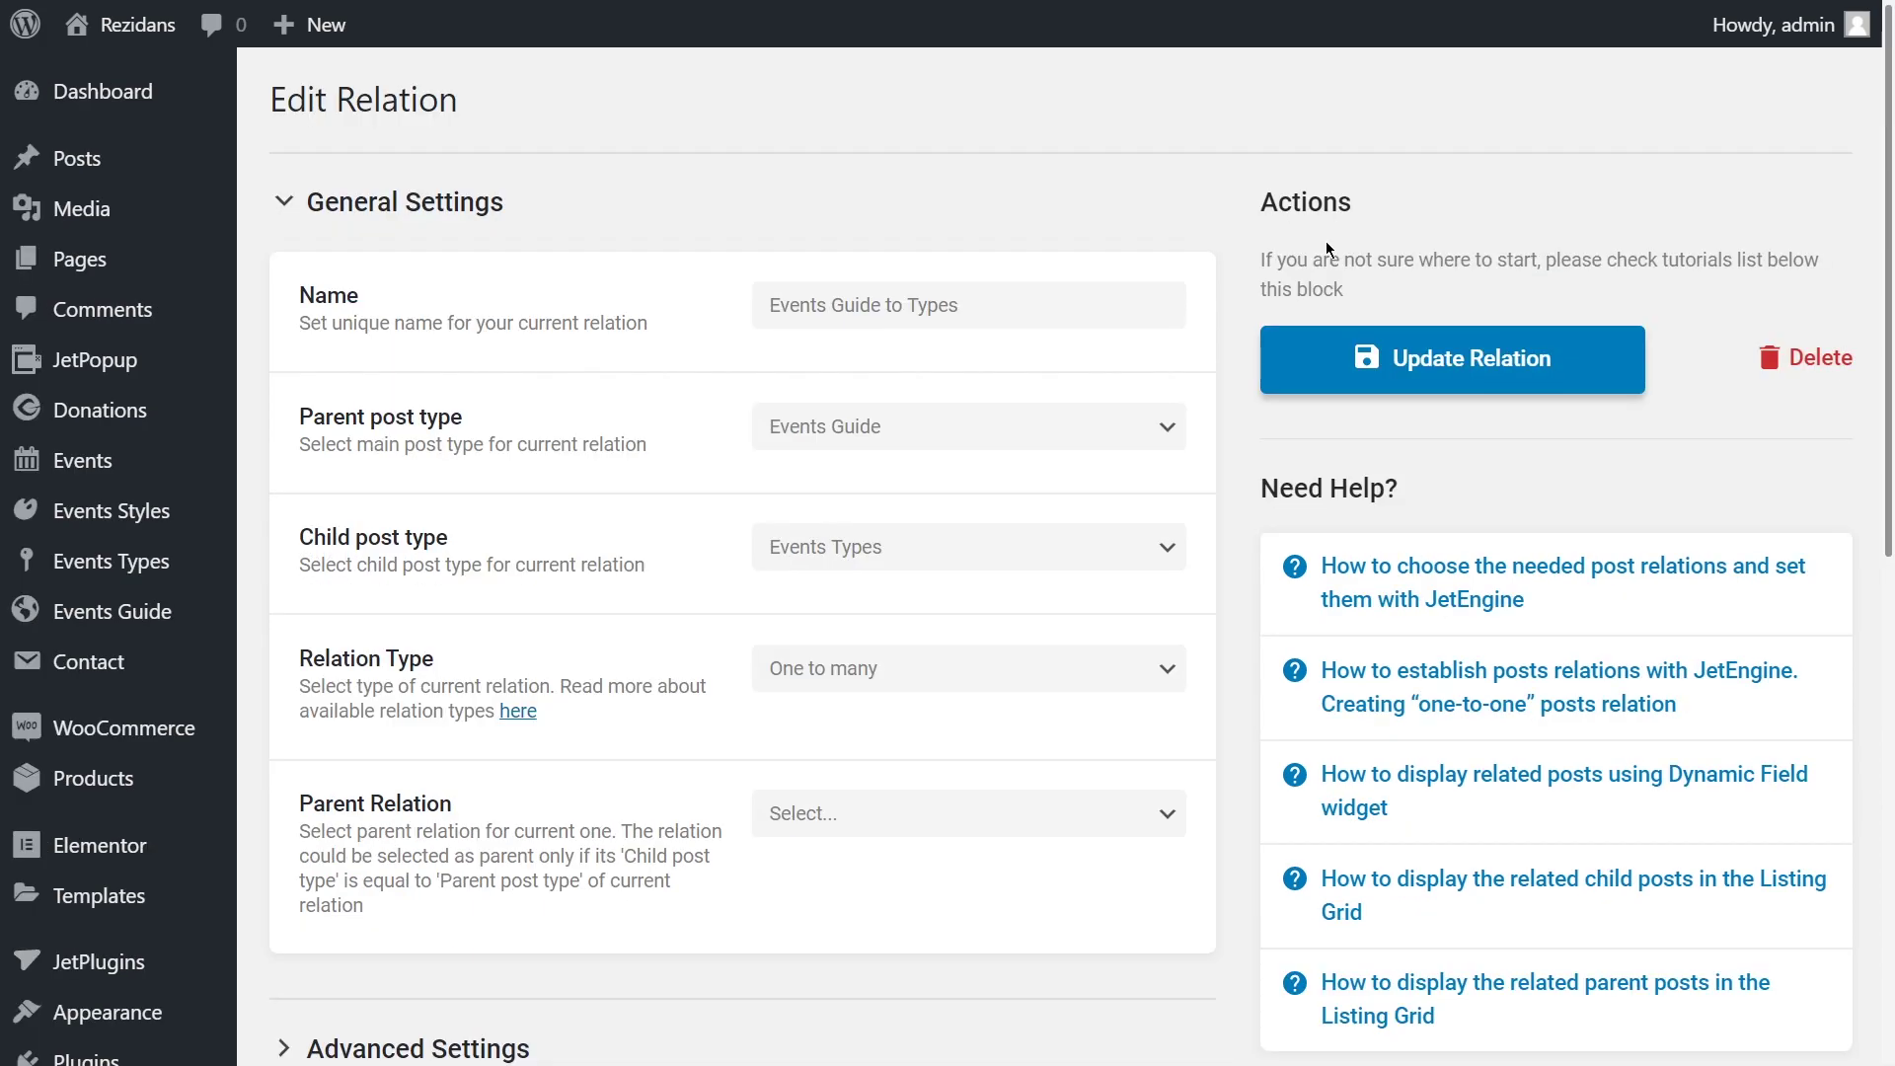
{"action": "scroll", "coordinate": [1229, 308], "scroll_direction": "down", "scroll_amount": 8}
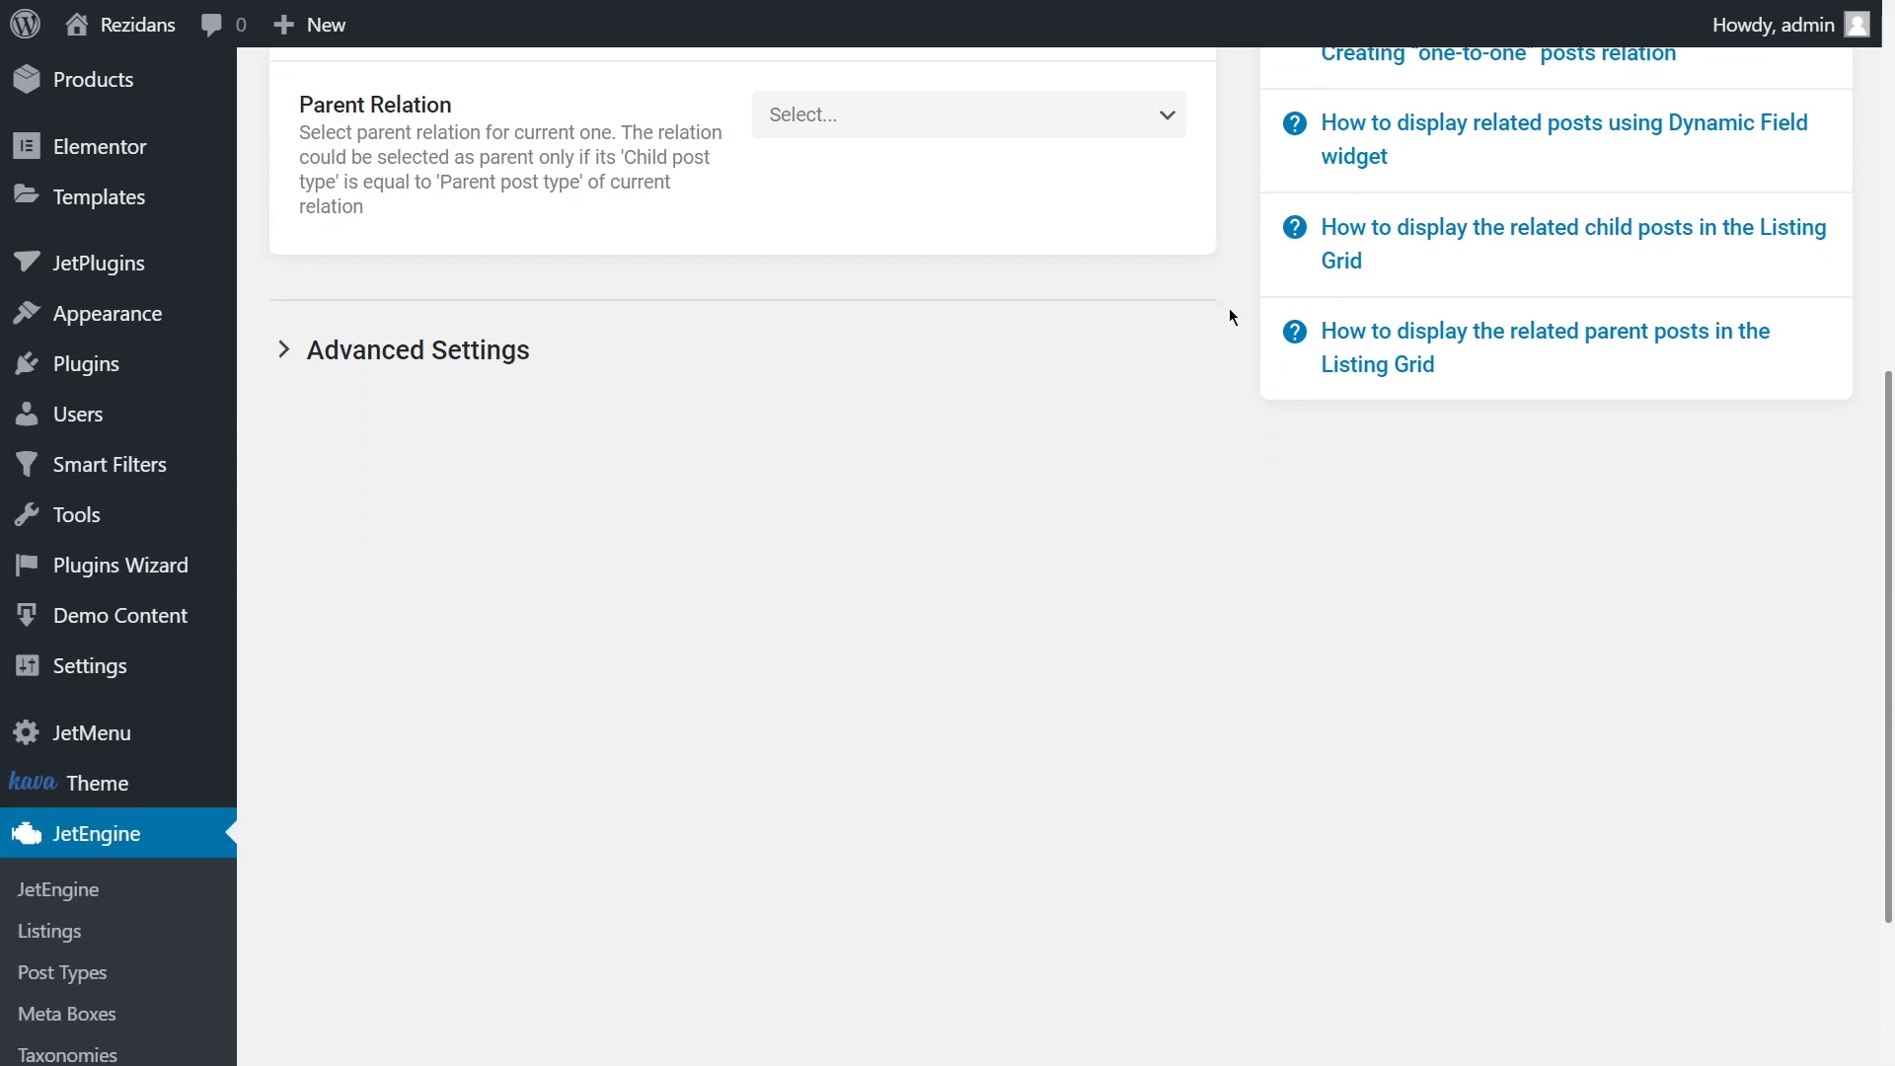
{"action": "left_click", "coordinate": [110, 1044]}
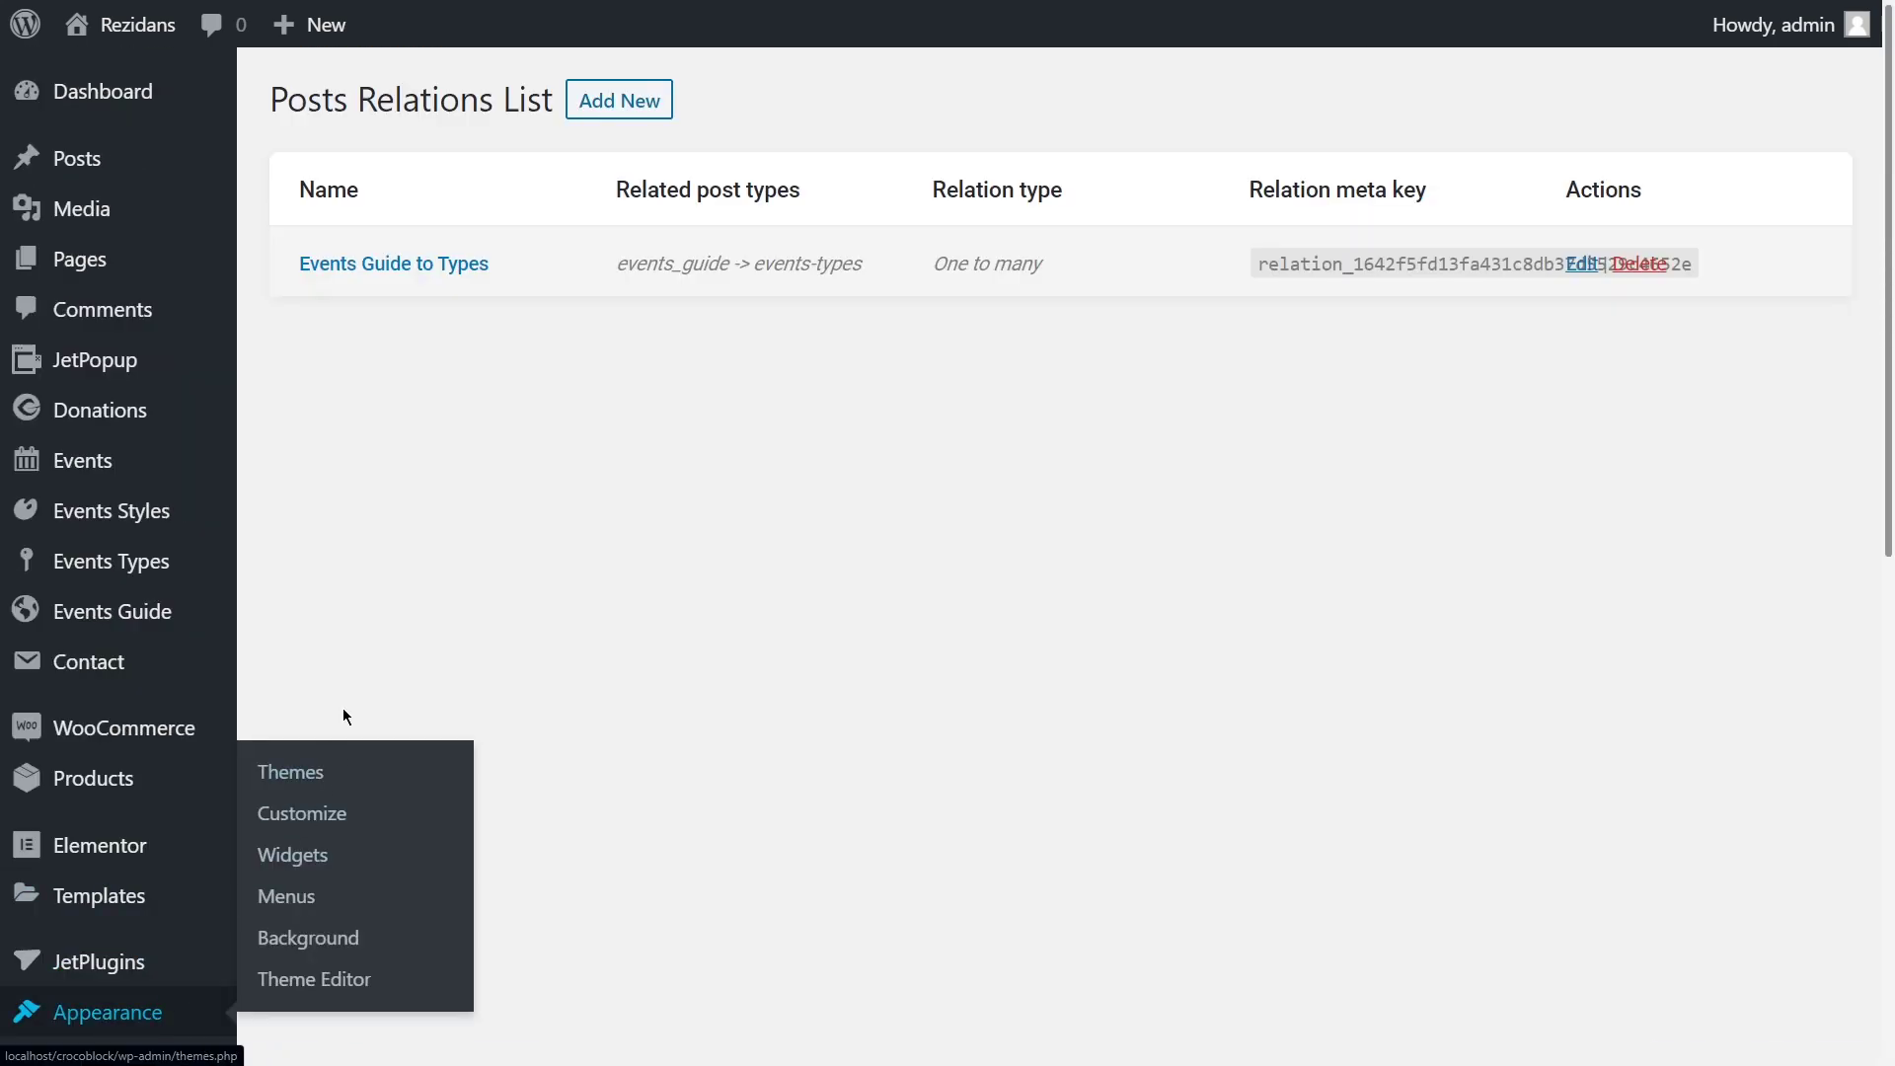
Add a new relation named 'Event Types to Styles'
{"action": "left_click", "coordinate": [618, 103]}
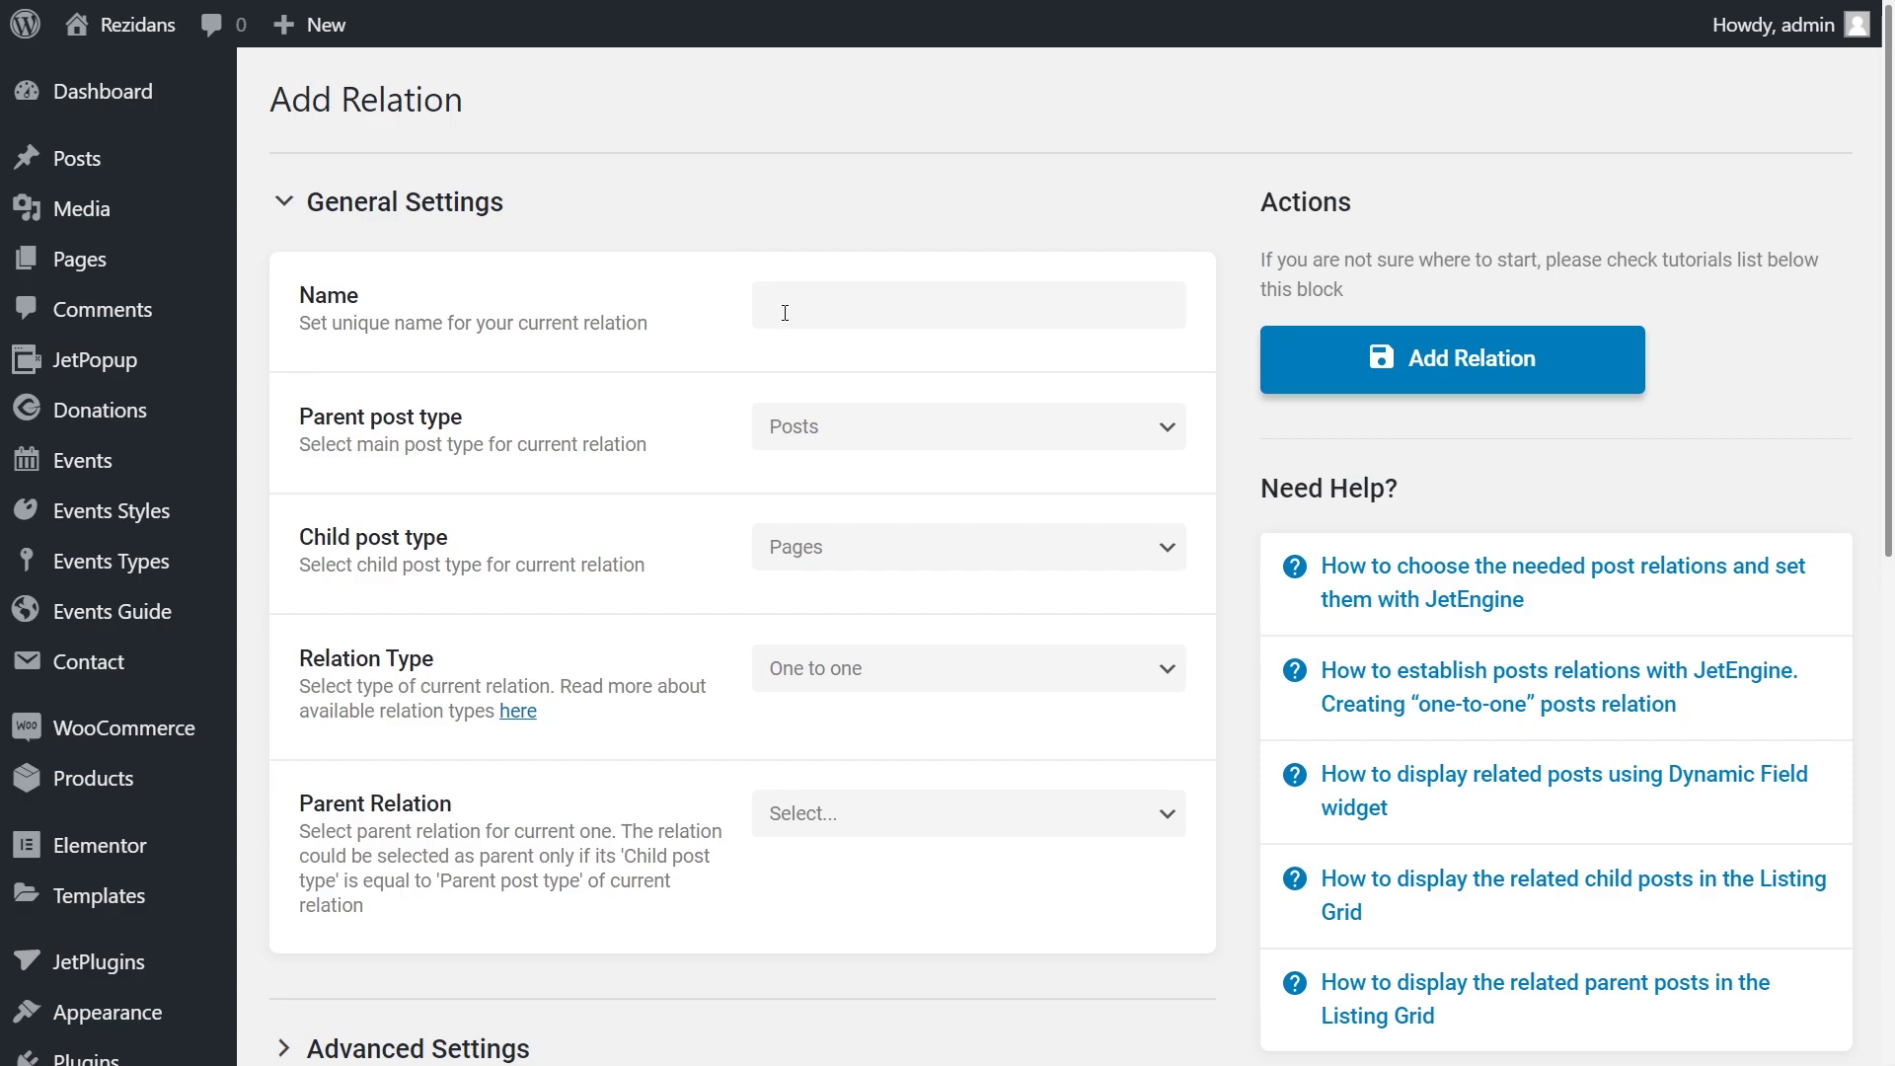
{"action": "left_click", "coordinate": [784, 313]}
{"action": "type", "text": "Event Types to Styles"}
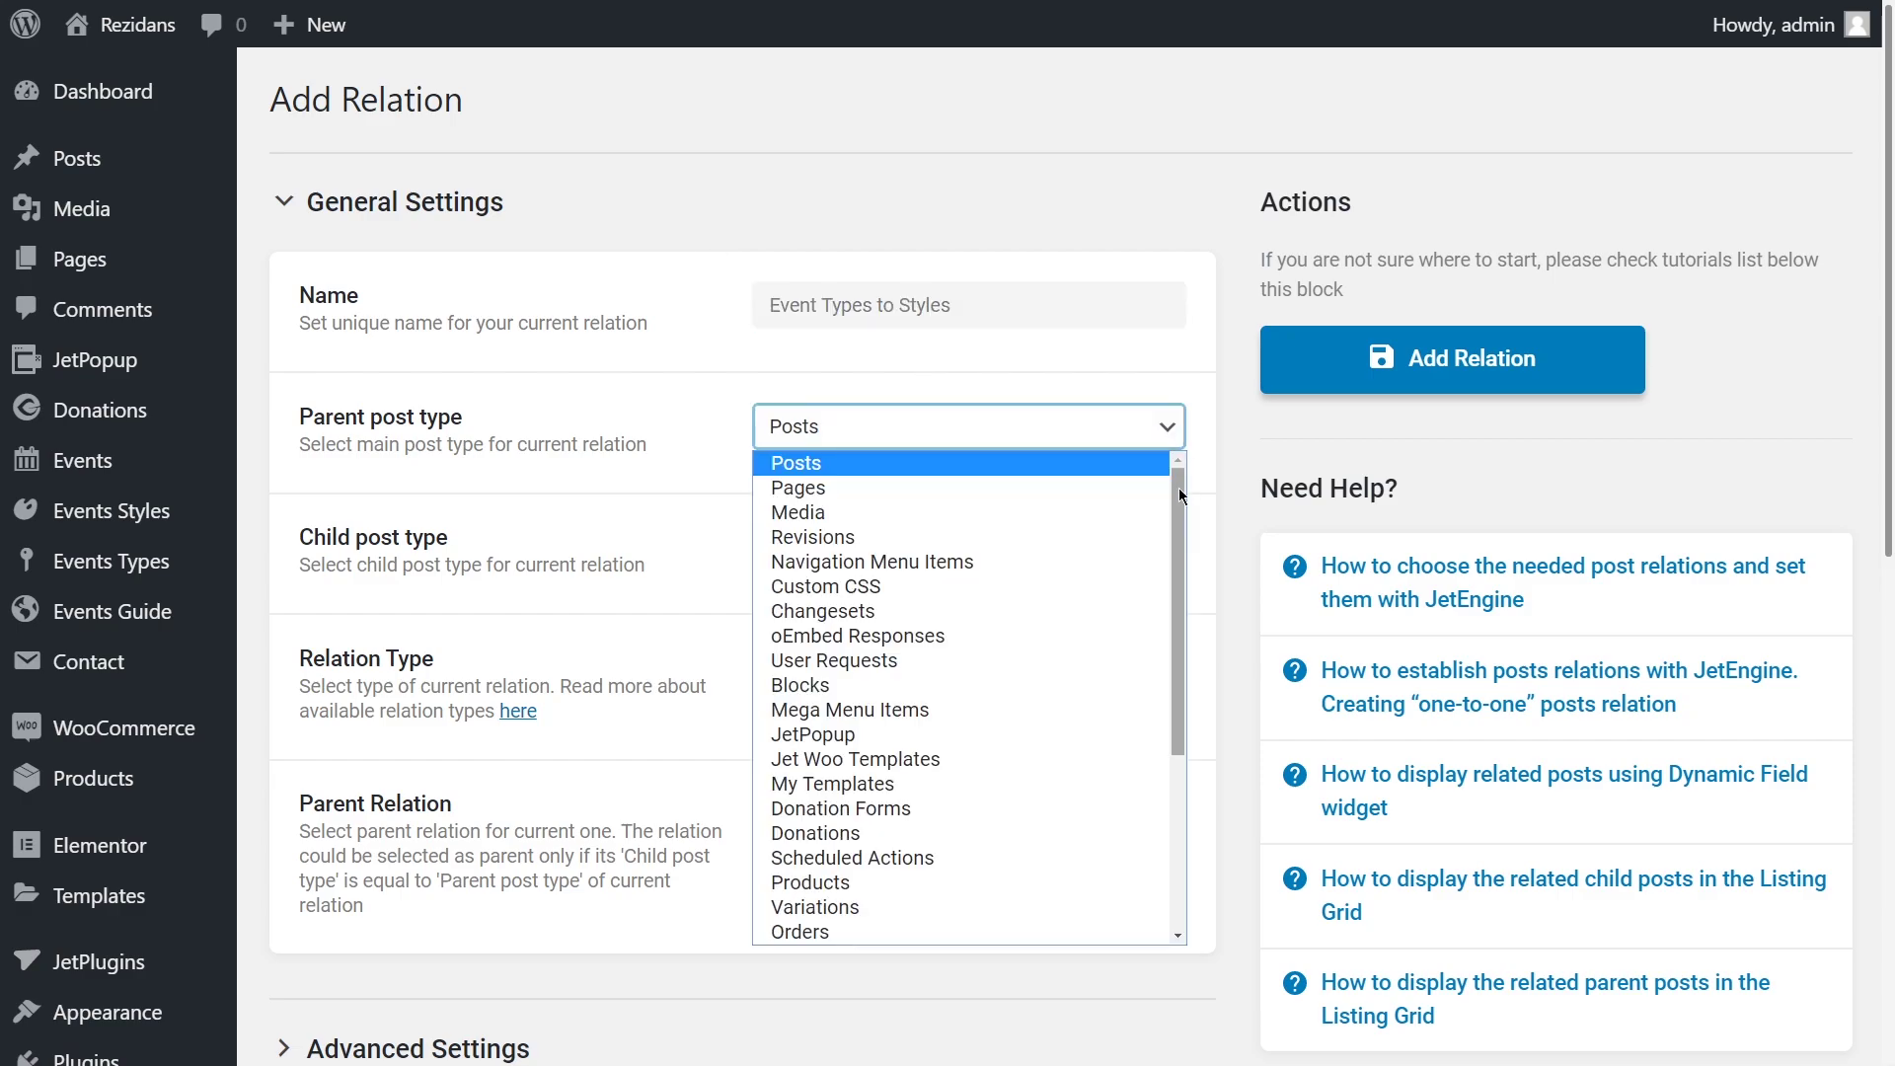
Set parent Events Types, child Events Styles and relation type many-to-many
{"action": "left_click_drag", "start_coordinate": [1181, 493], "coordinate": [1188, 691]}
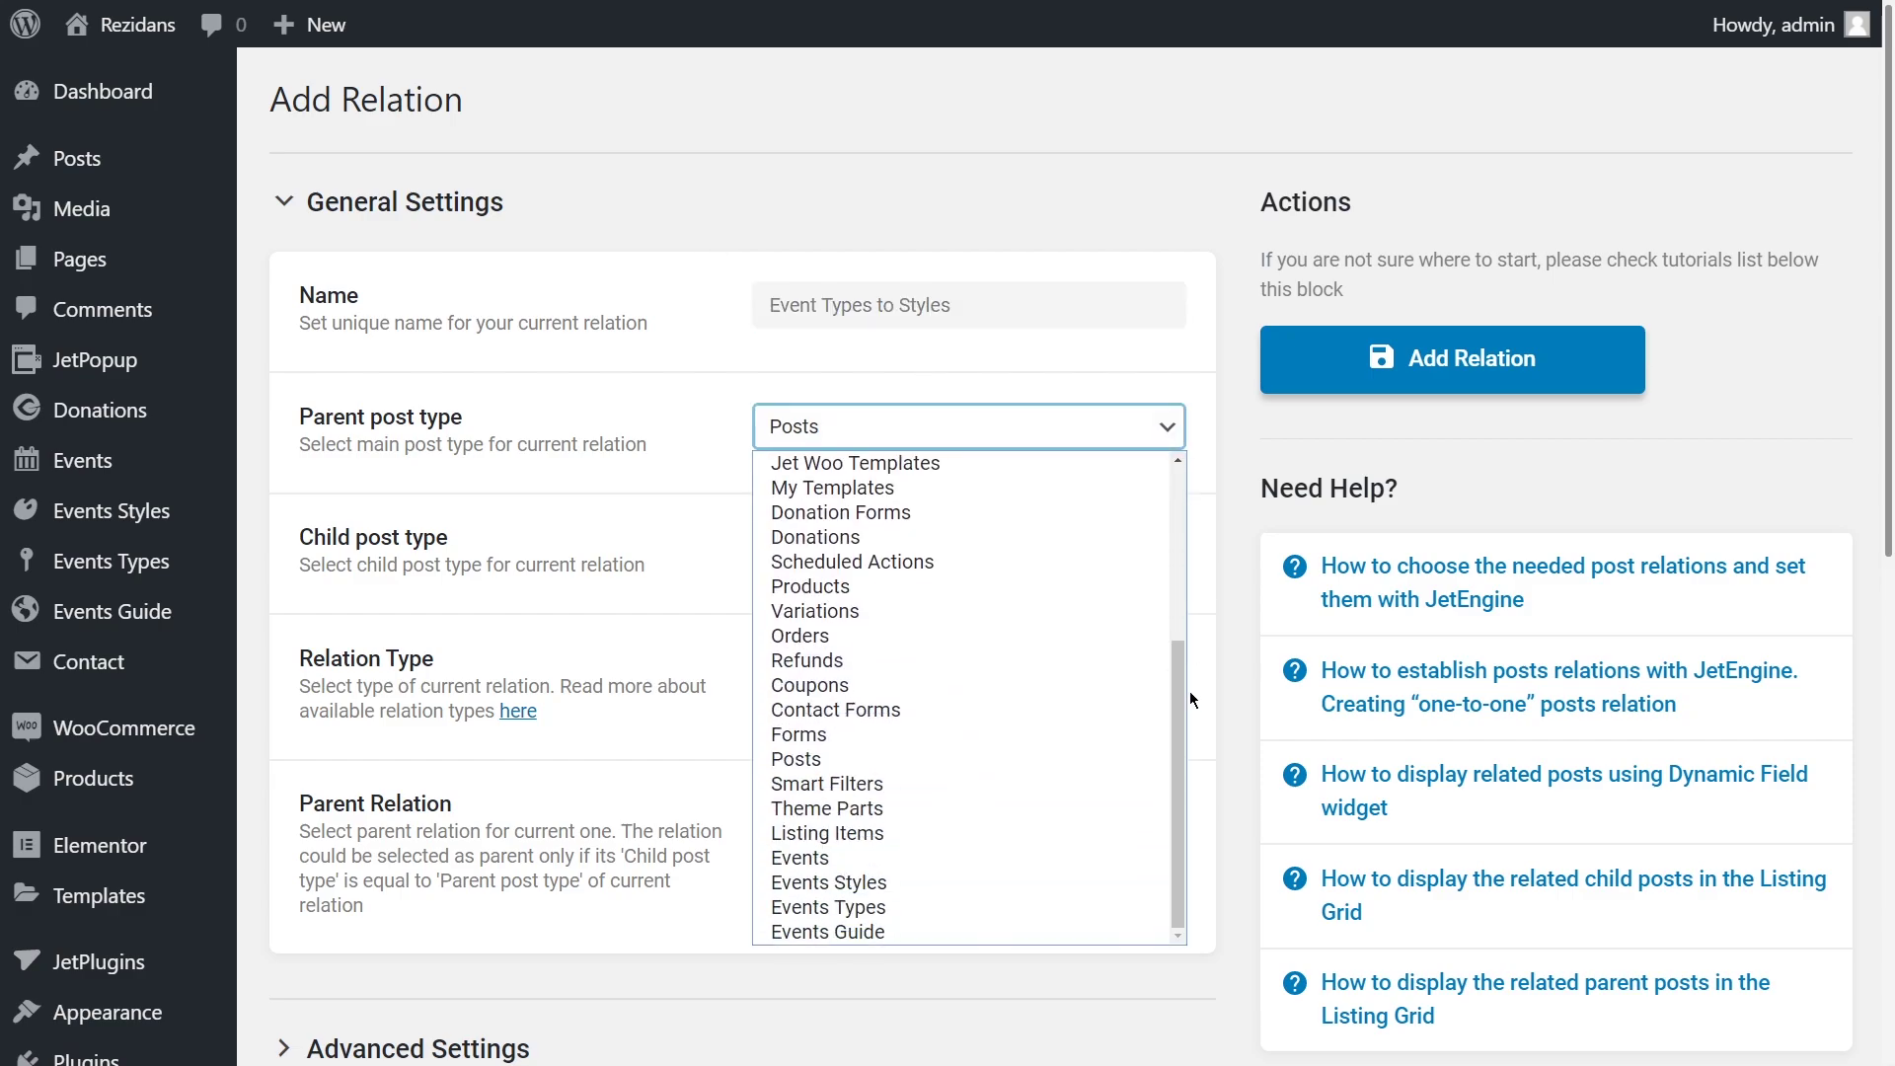
{"action": "left_click", "coordinate": [898, 906]}
{"action": "left_click", "coordinate": [1145, 546]}
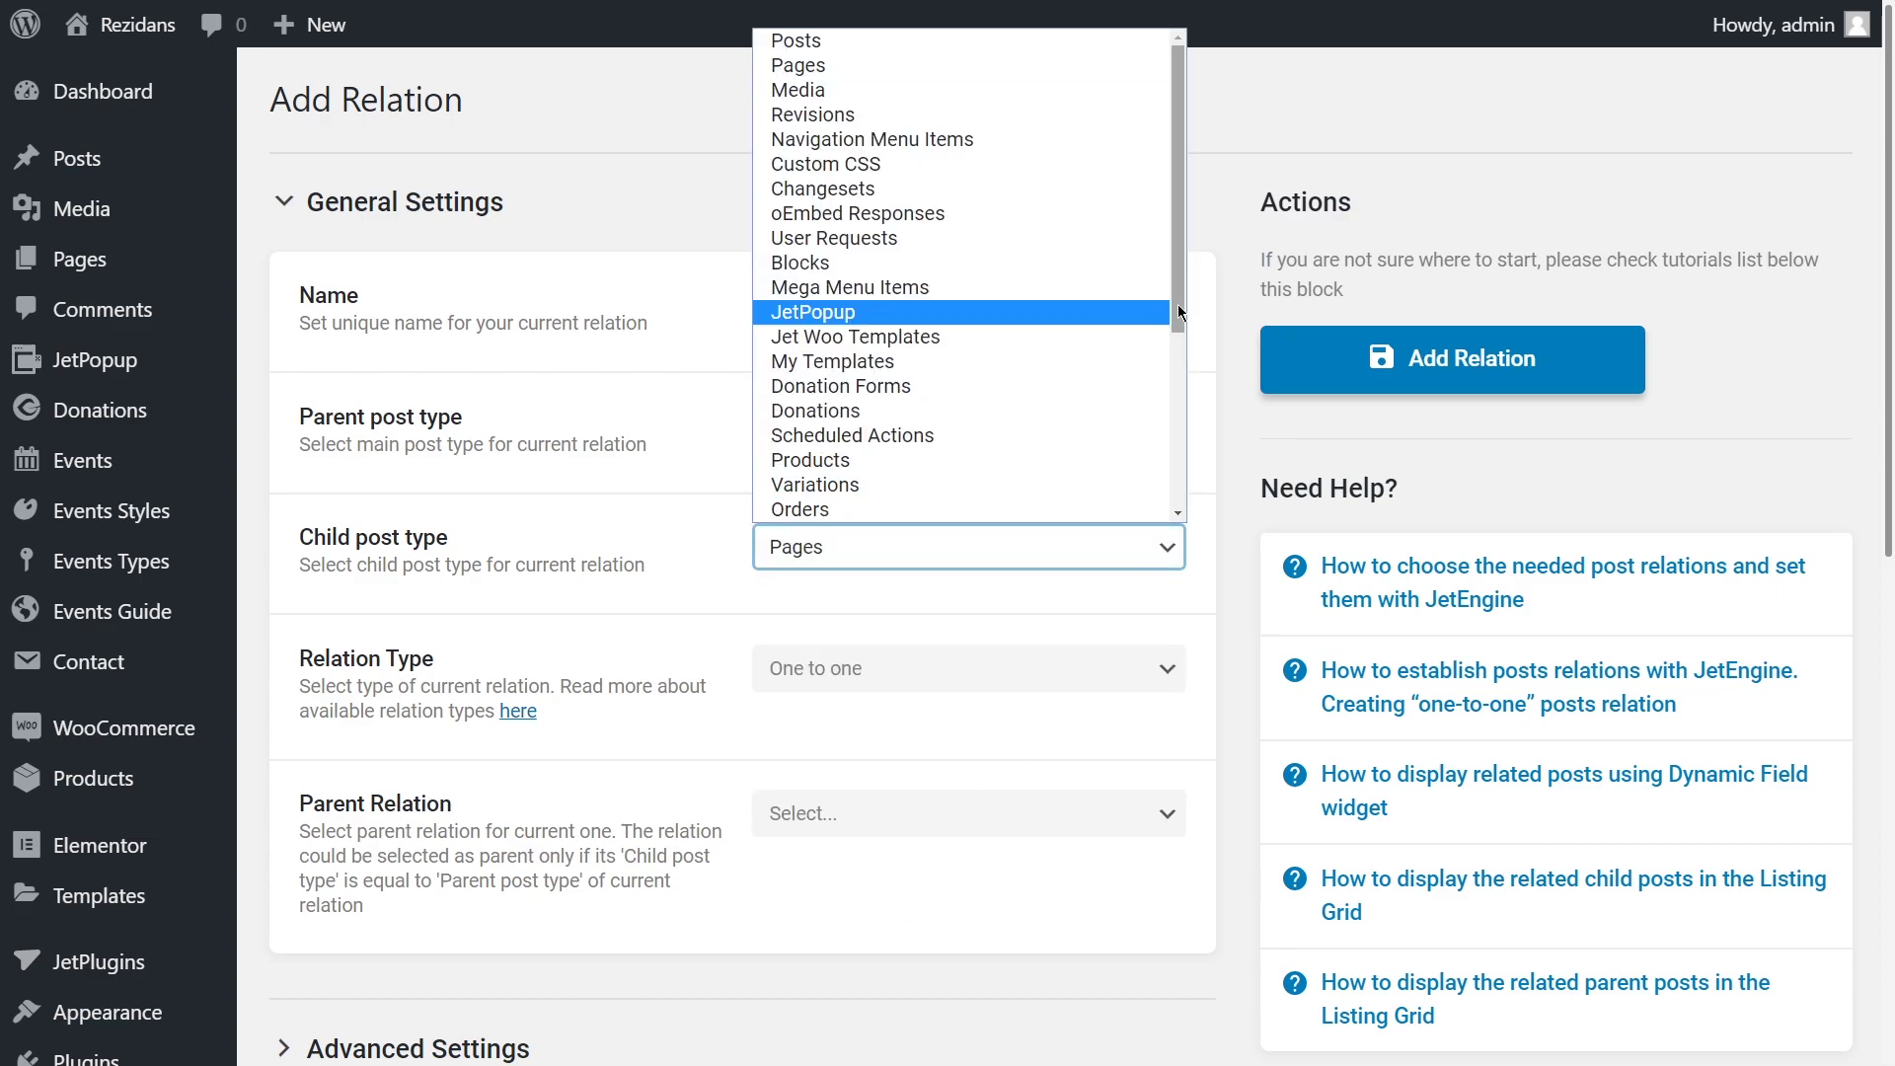
{"action": "left_click_drag", "start_coordinate": [1179, 312], "coordinate": [1184, 541]}
{"action": "left_click", "coordinate": [987, 468]}
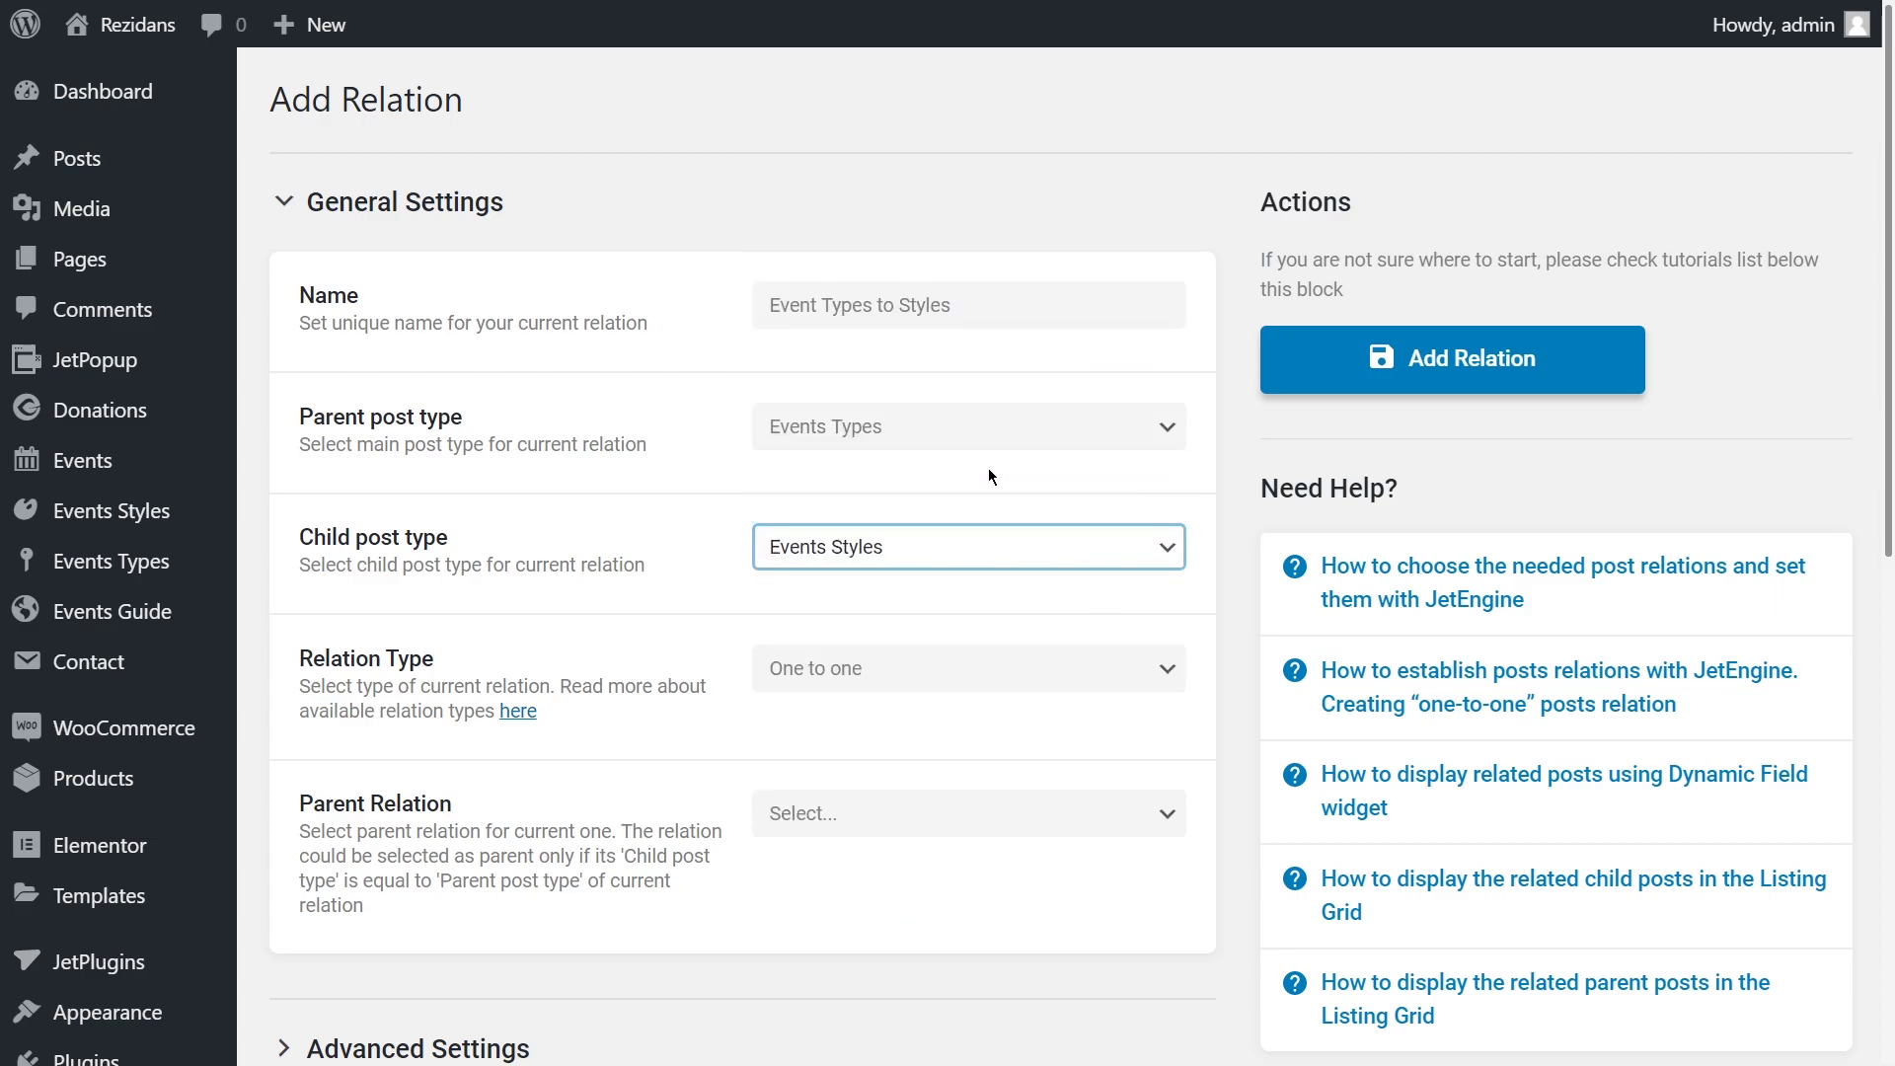
{"action": "left_click", "coordinate": [1136, 674]}
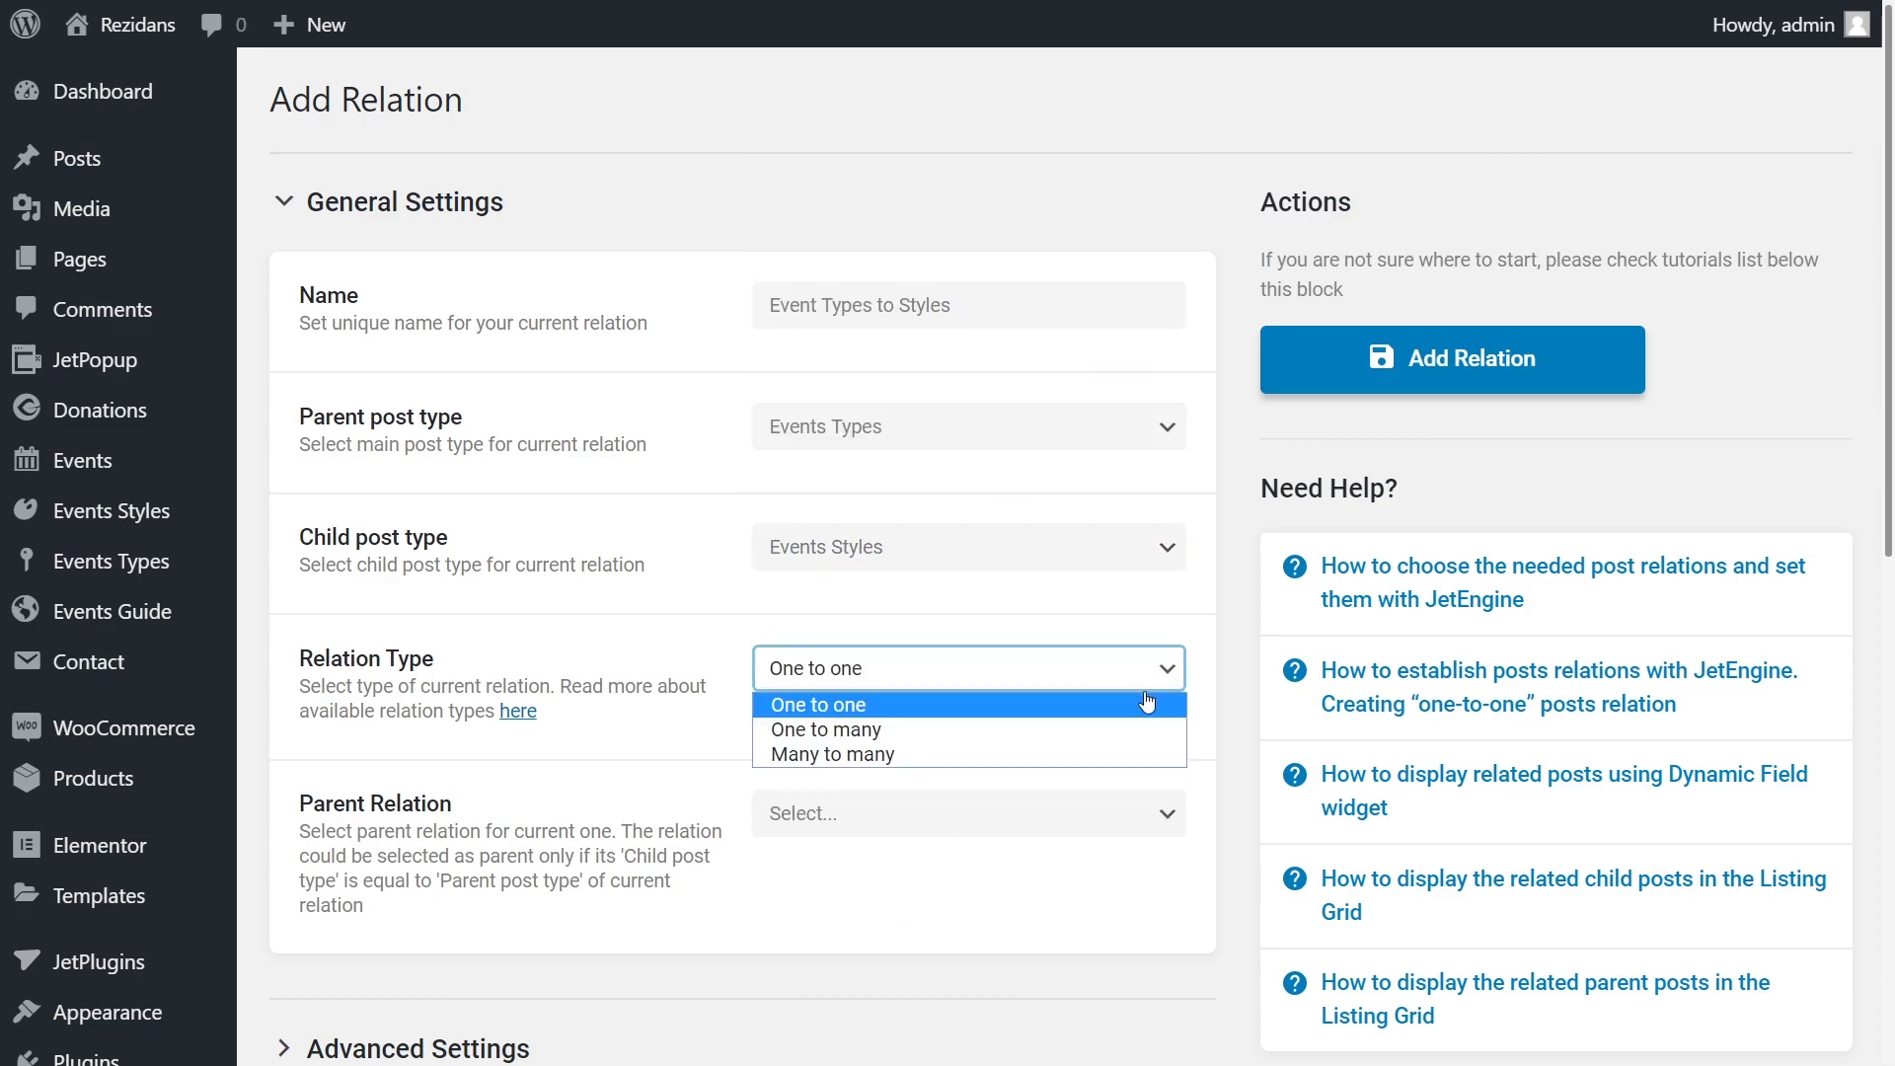
{"action": "left_click", "coordinate": [1155, 756]}
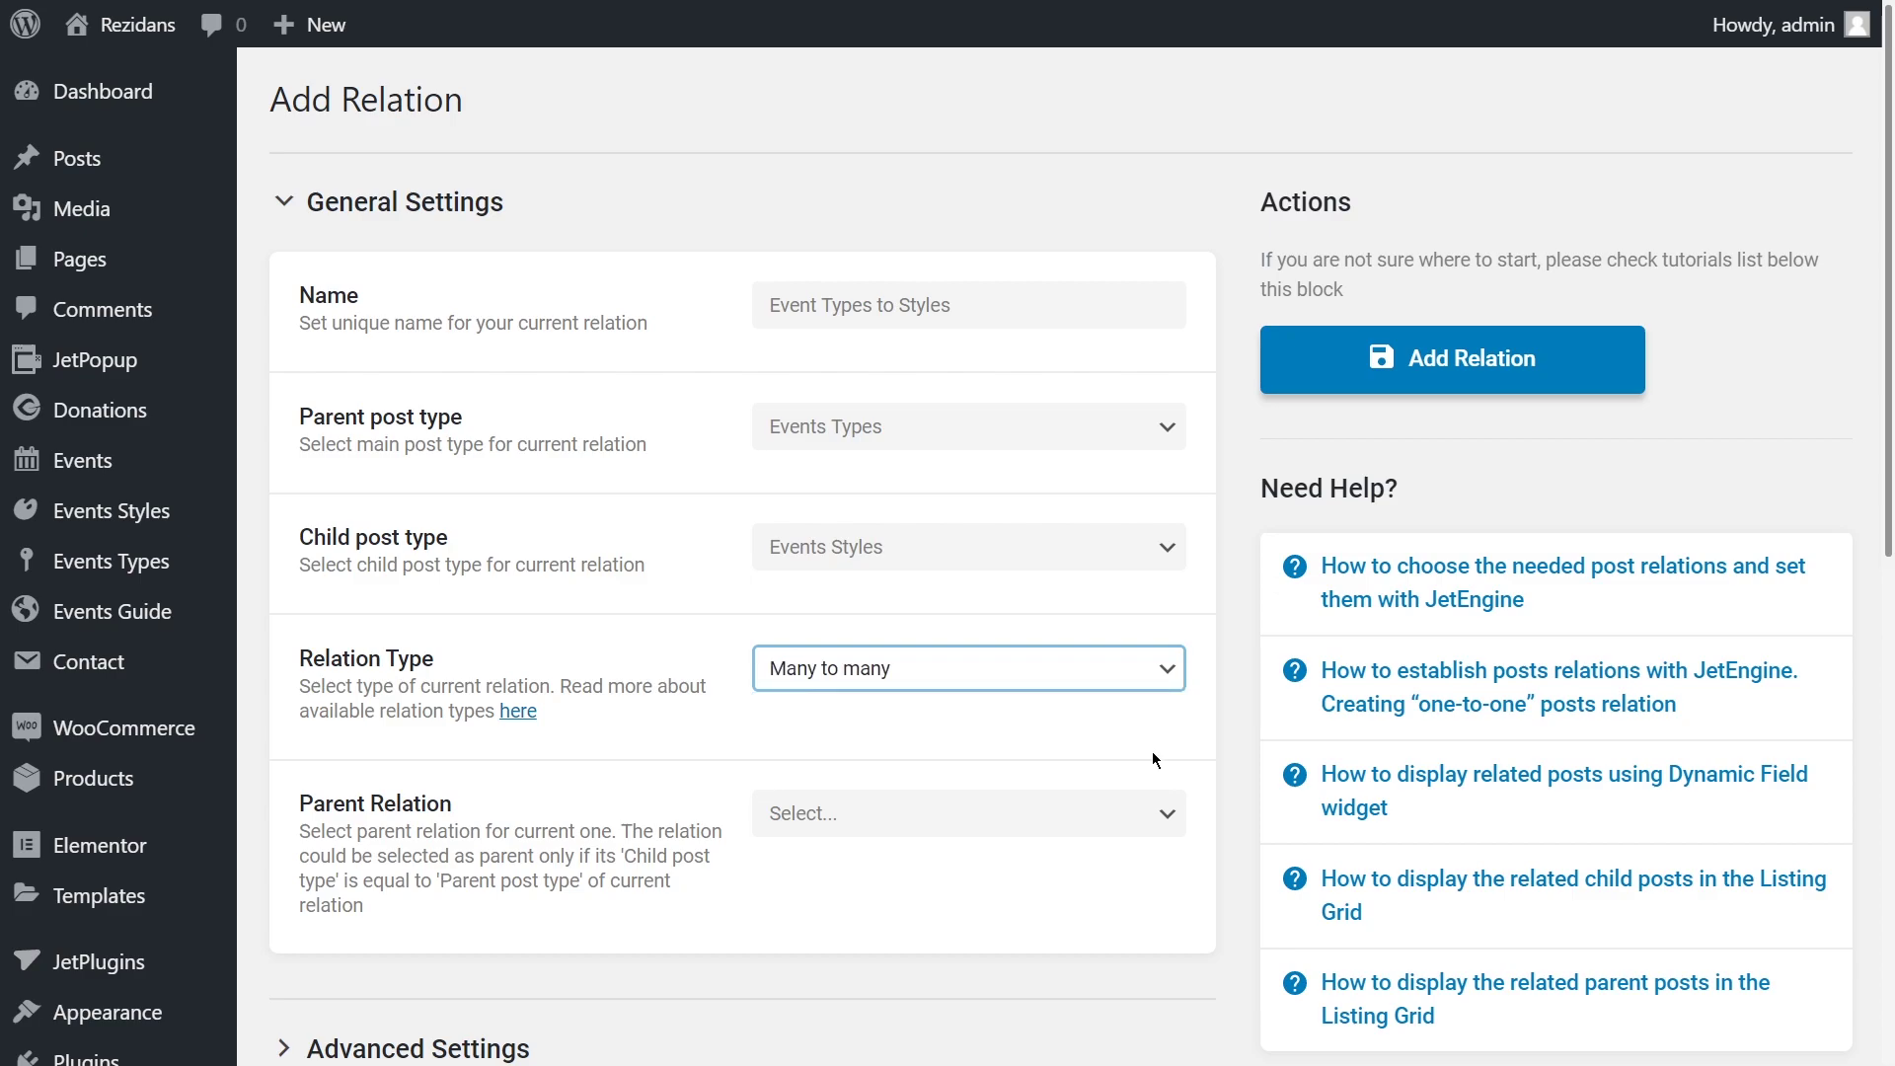
{"action": "left_click", "coordinate": [1165, 817]}
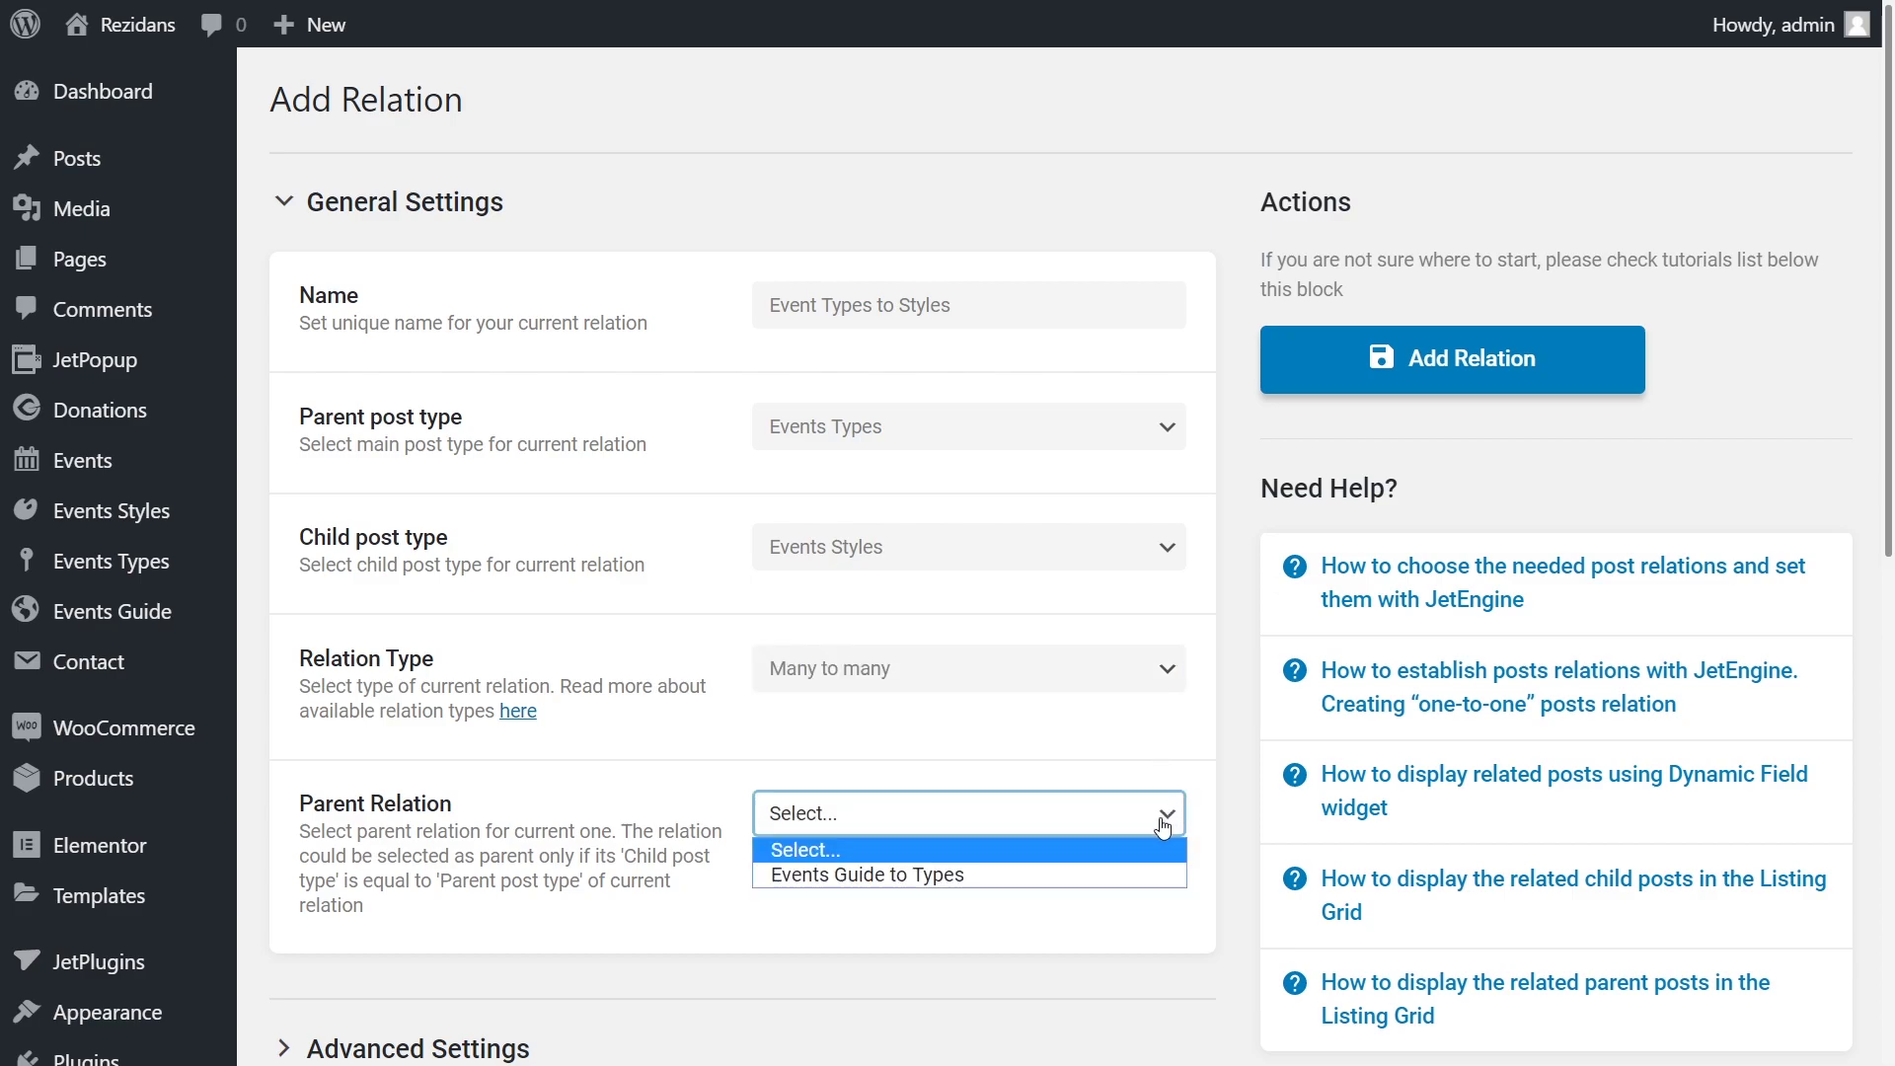
Save Event Types to Styles and name a new relation 'Event Styles to Events'
{"action": "left_click", "coordinate": [1138, 874]}
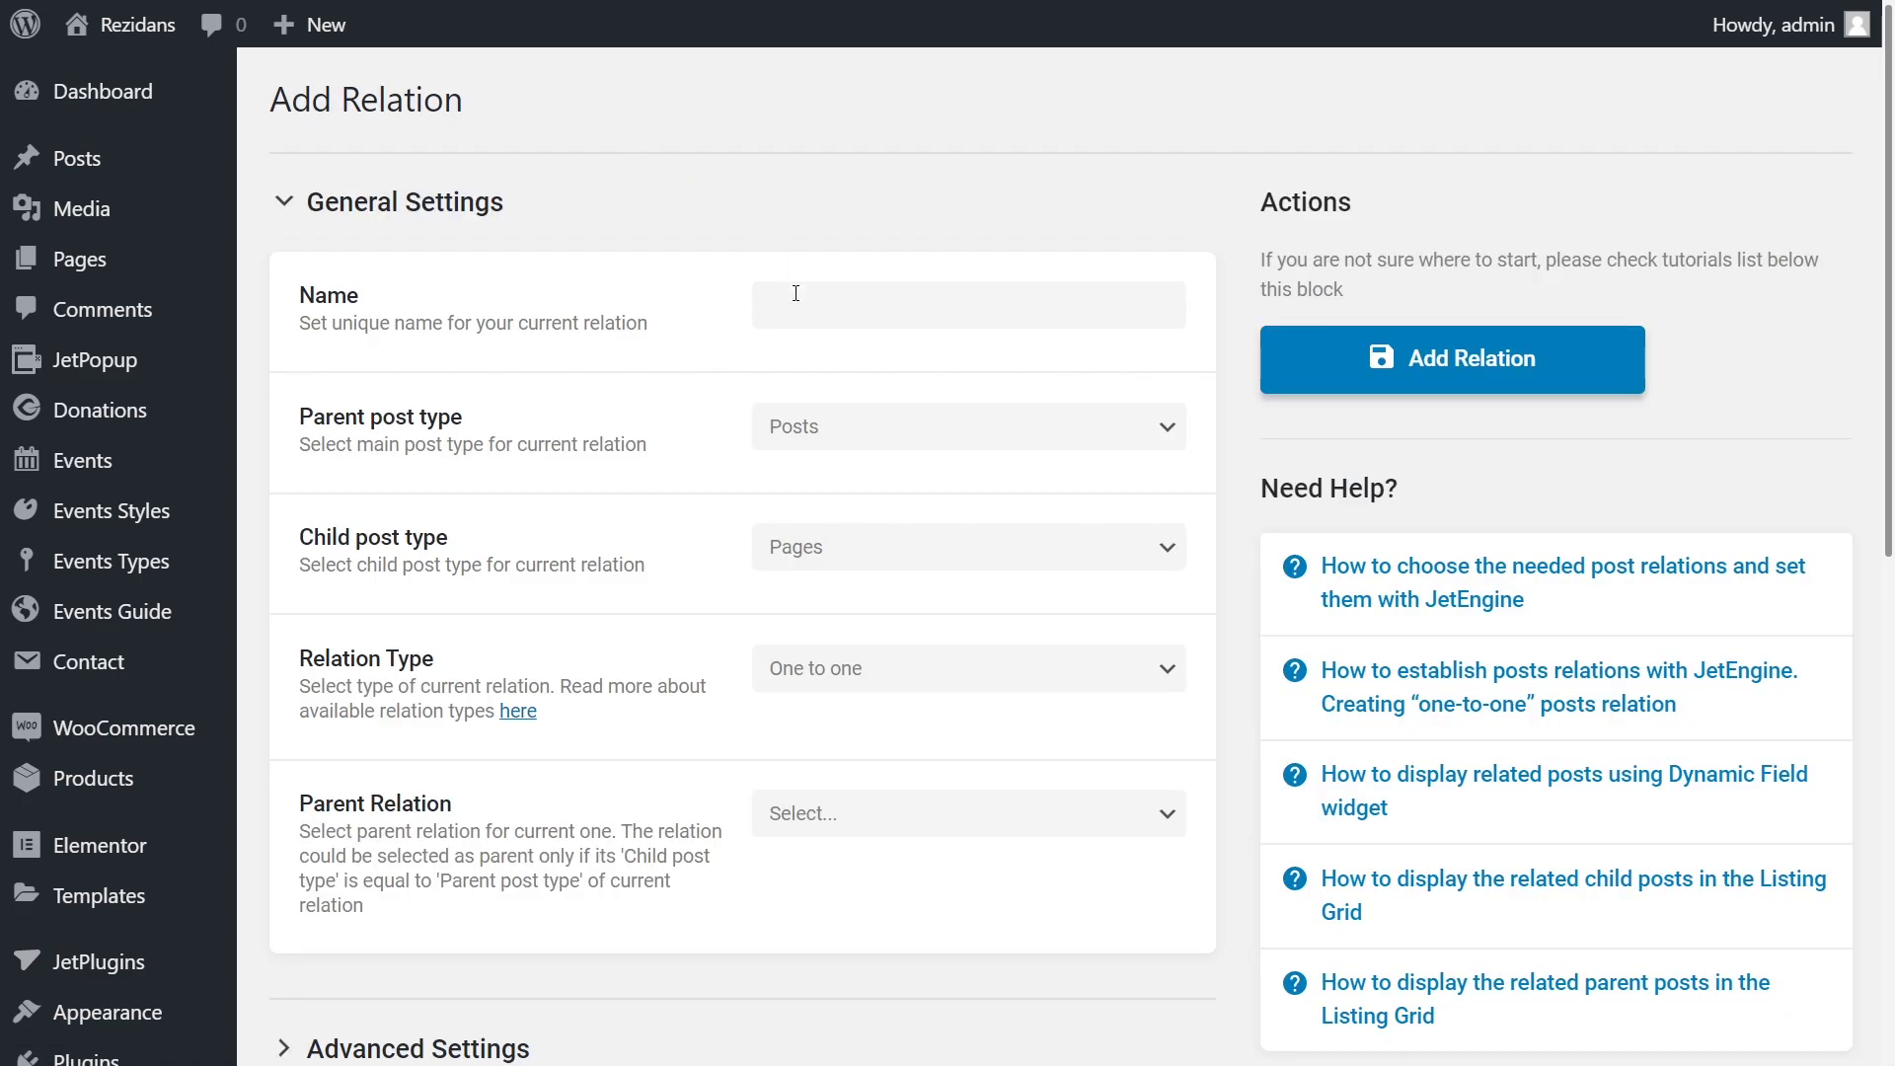
{"action": "left_click", "coordinate": [796, 293]}
{"action": "type", "text": "Event Styles to Events"}
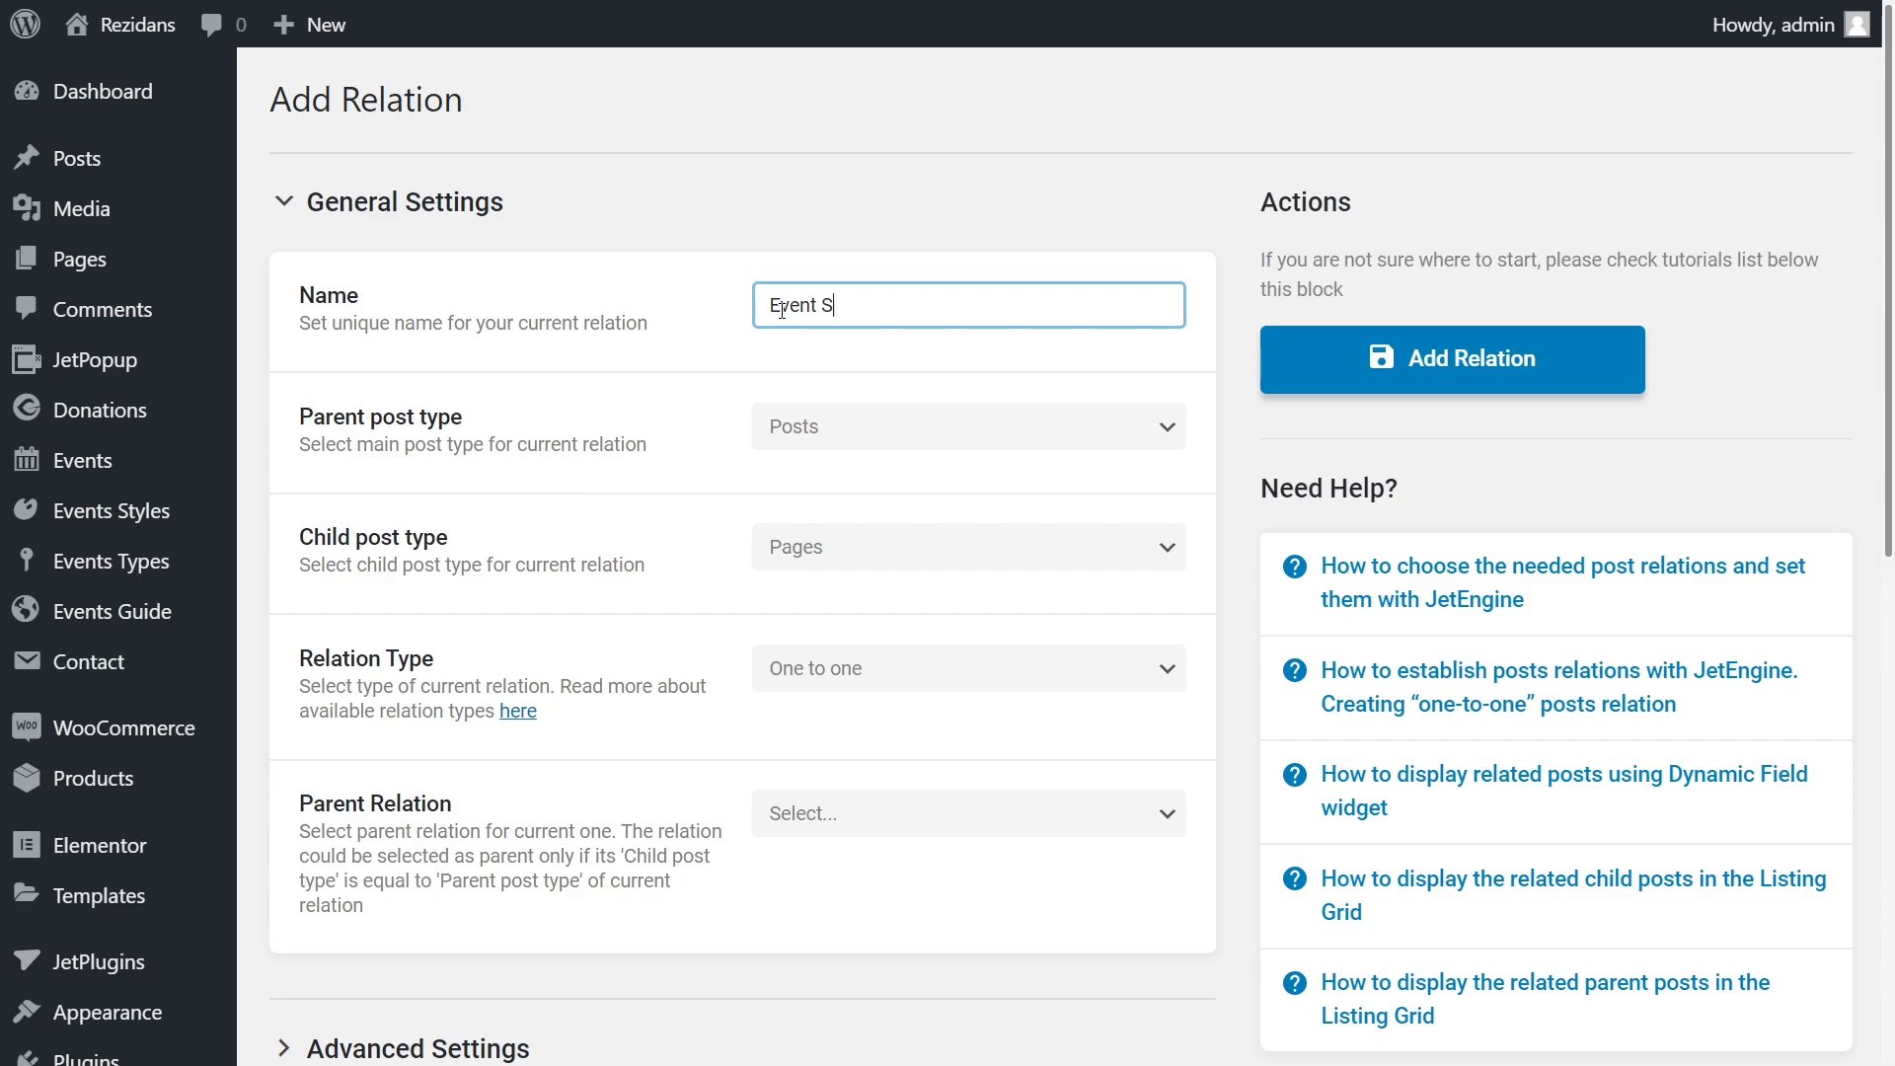
Set parent Events Styles, child Events, one-to-many, nested under Event Types to Styles
{"action": "left_click", "coordinate": [1175, 433]}
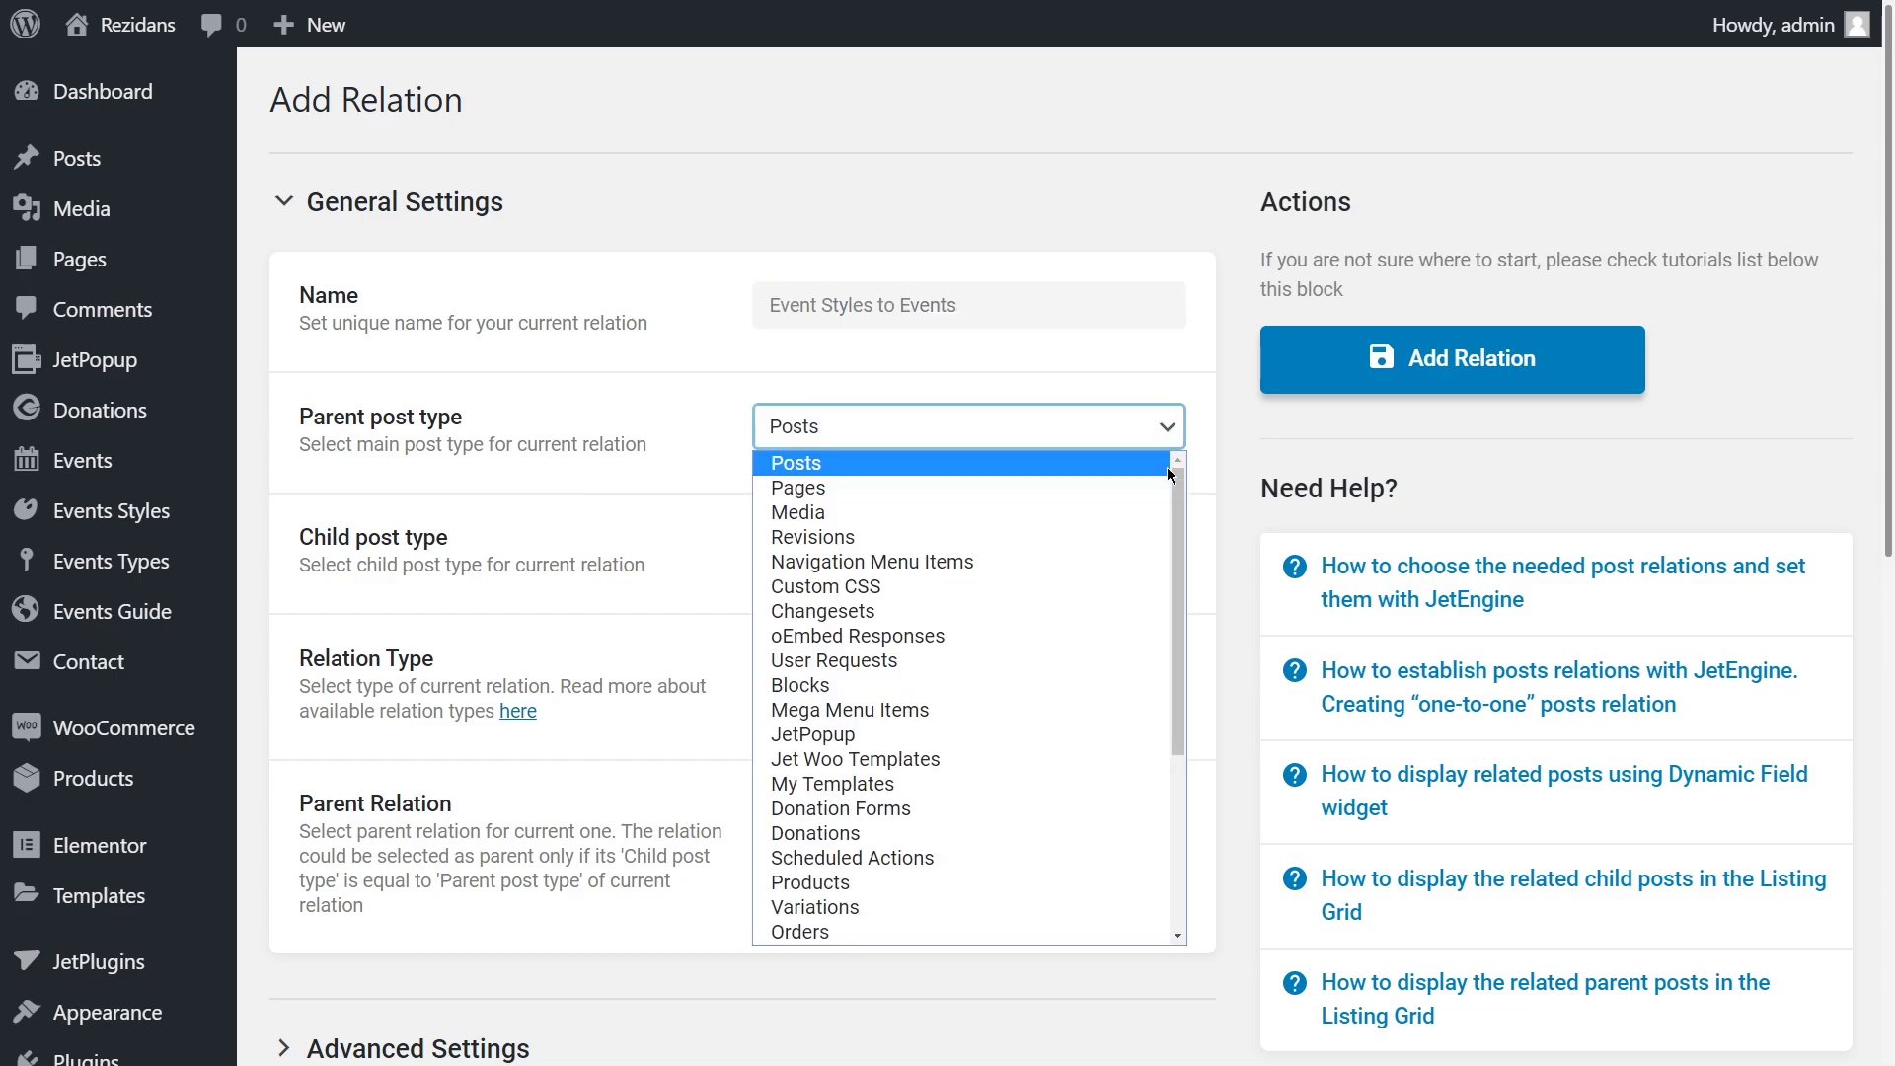
{"action": "scroll", "coordinate": [1148, 671], "scroll_direction": "down", "scroll_amount": 4}
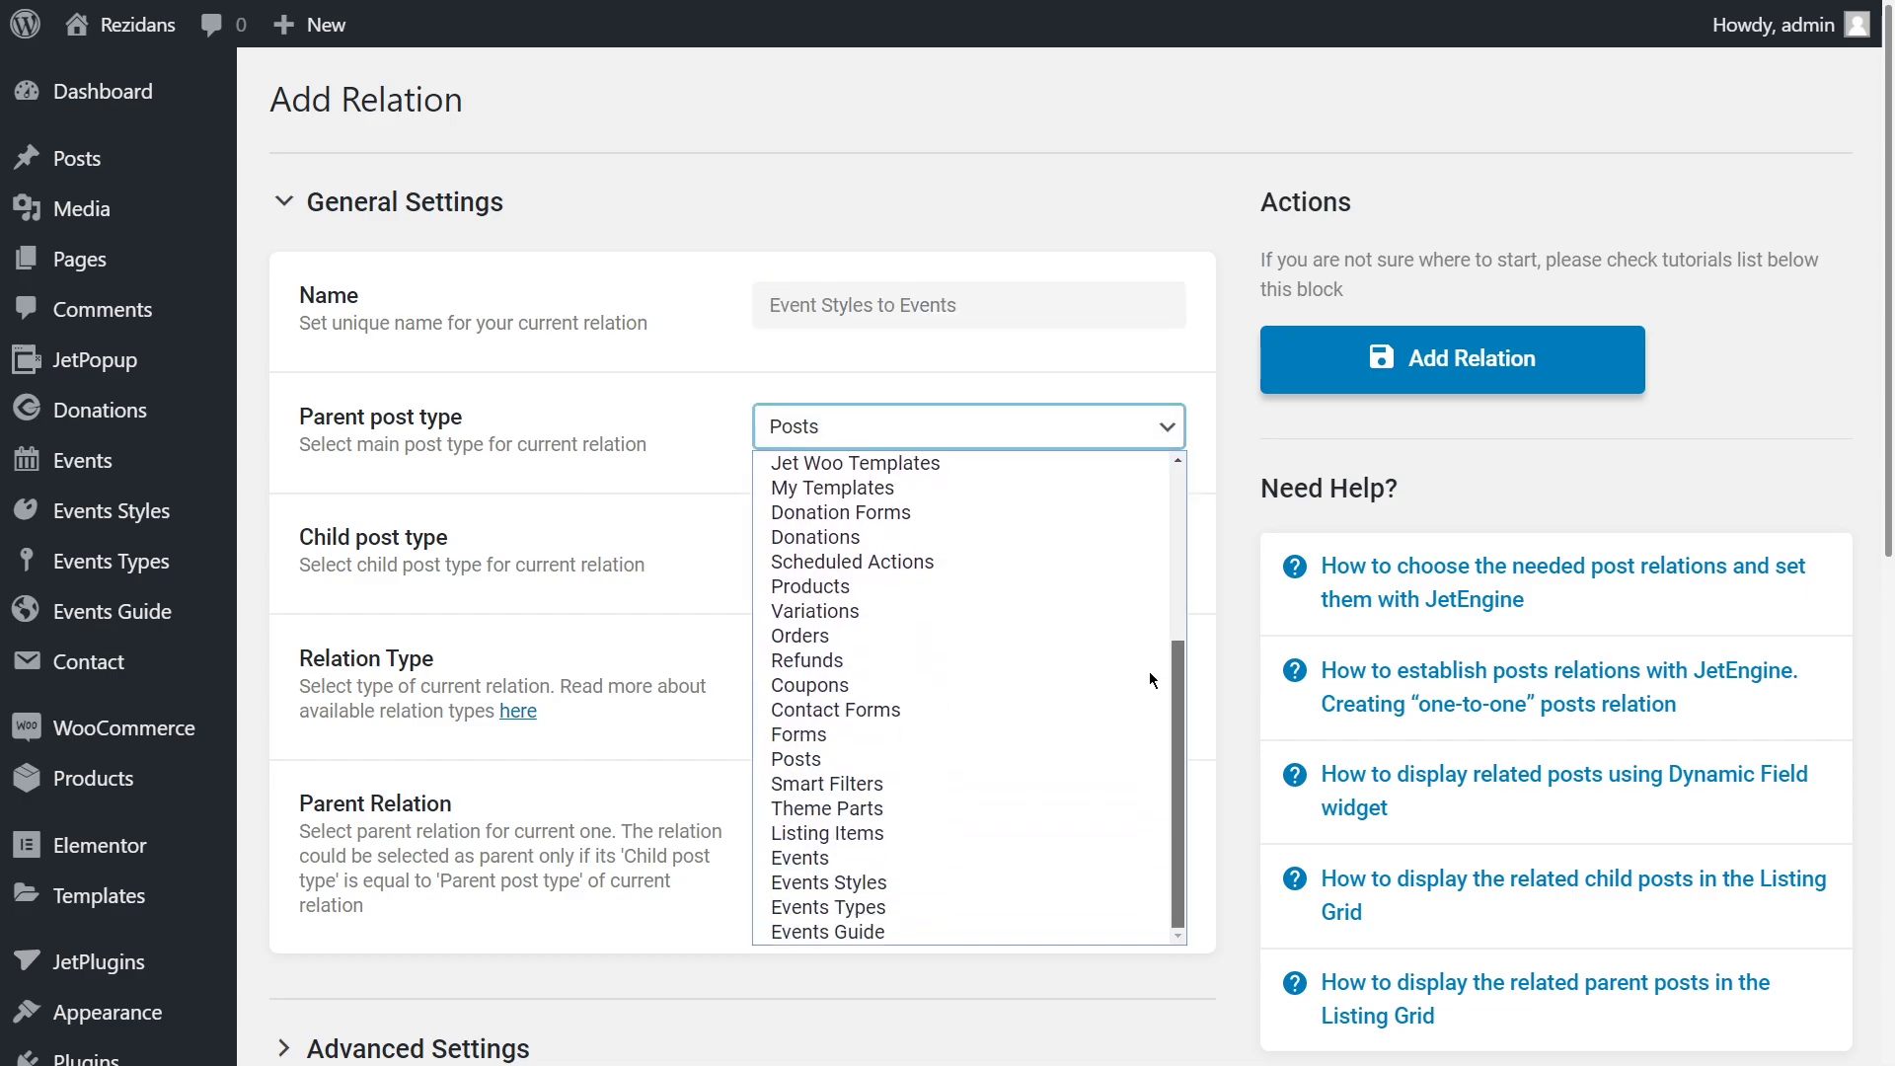
{"action": "left_click", "coordinate": [891, 881]}
{"action": "left_click", "coordinate": [1178, 555]}
{"action": "scroll", "coordinate": [1175, 296], "scroll_direction": "down", "scroll_amount": 4}
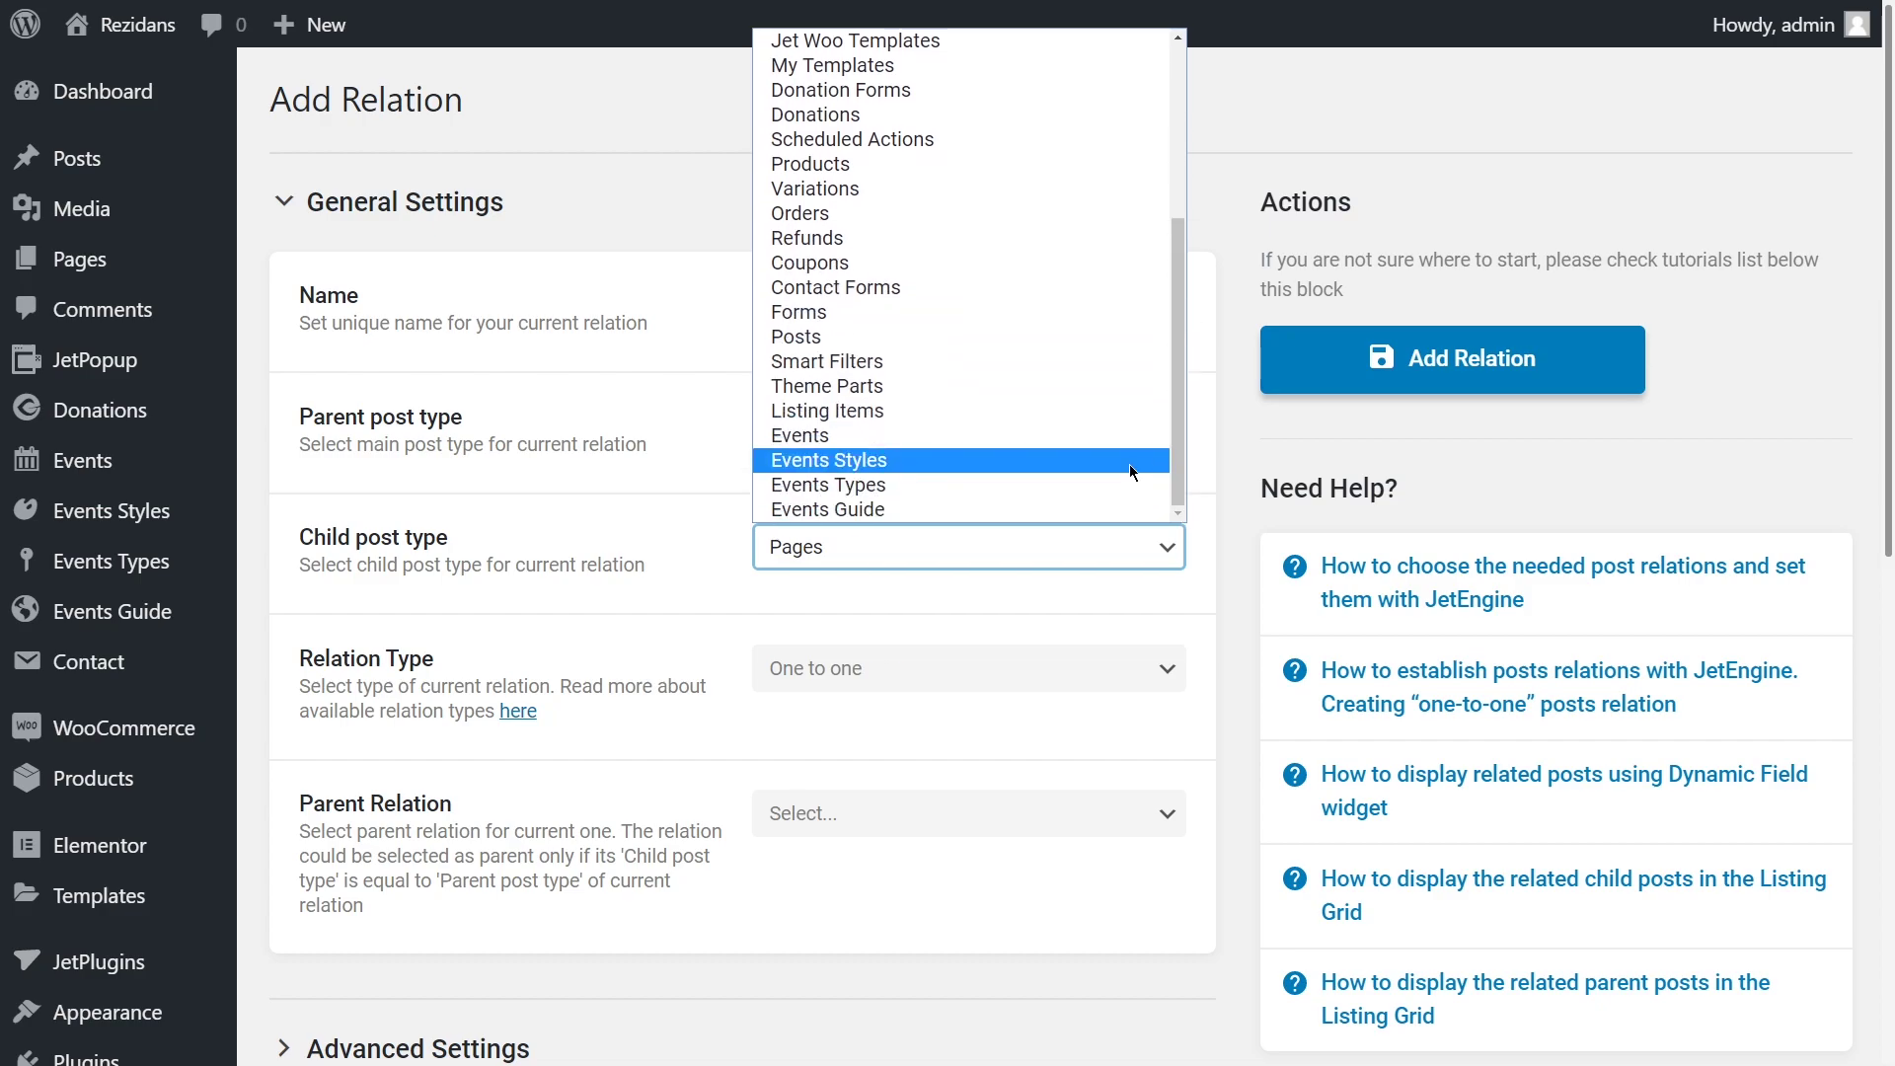
{"action": "left_click", "coordinate": [1115, 436]}
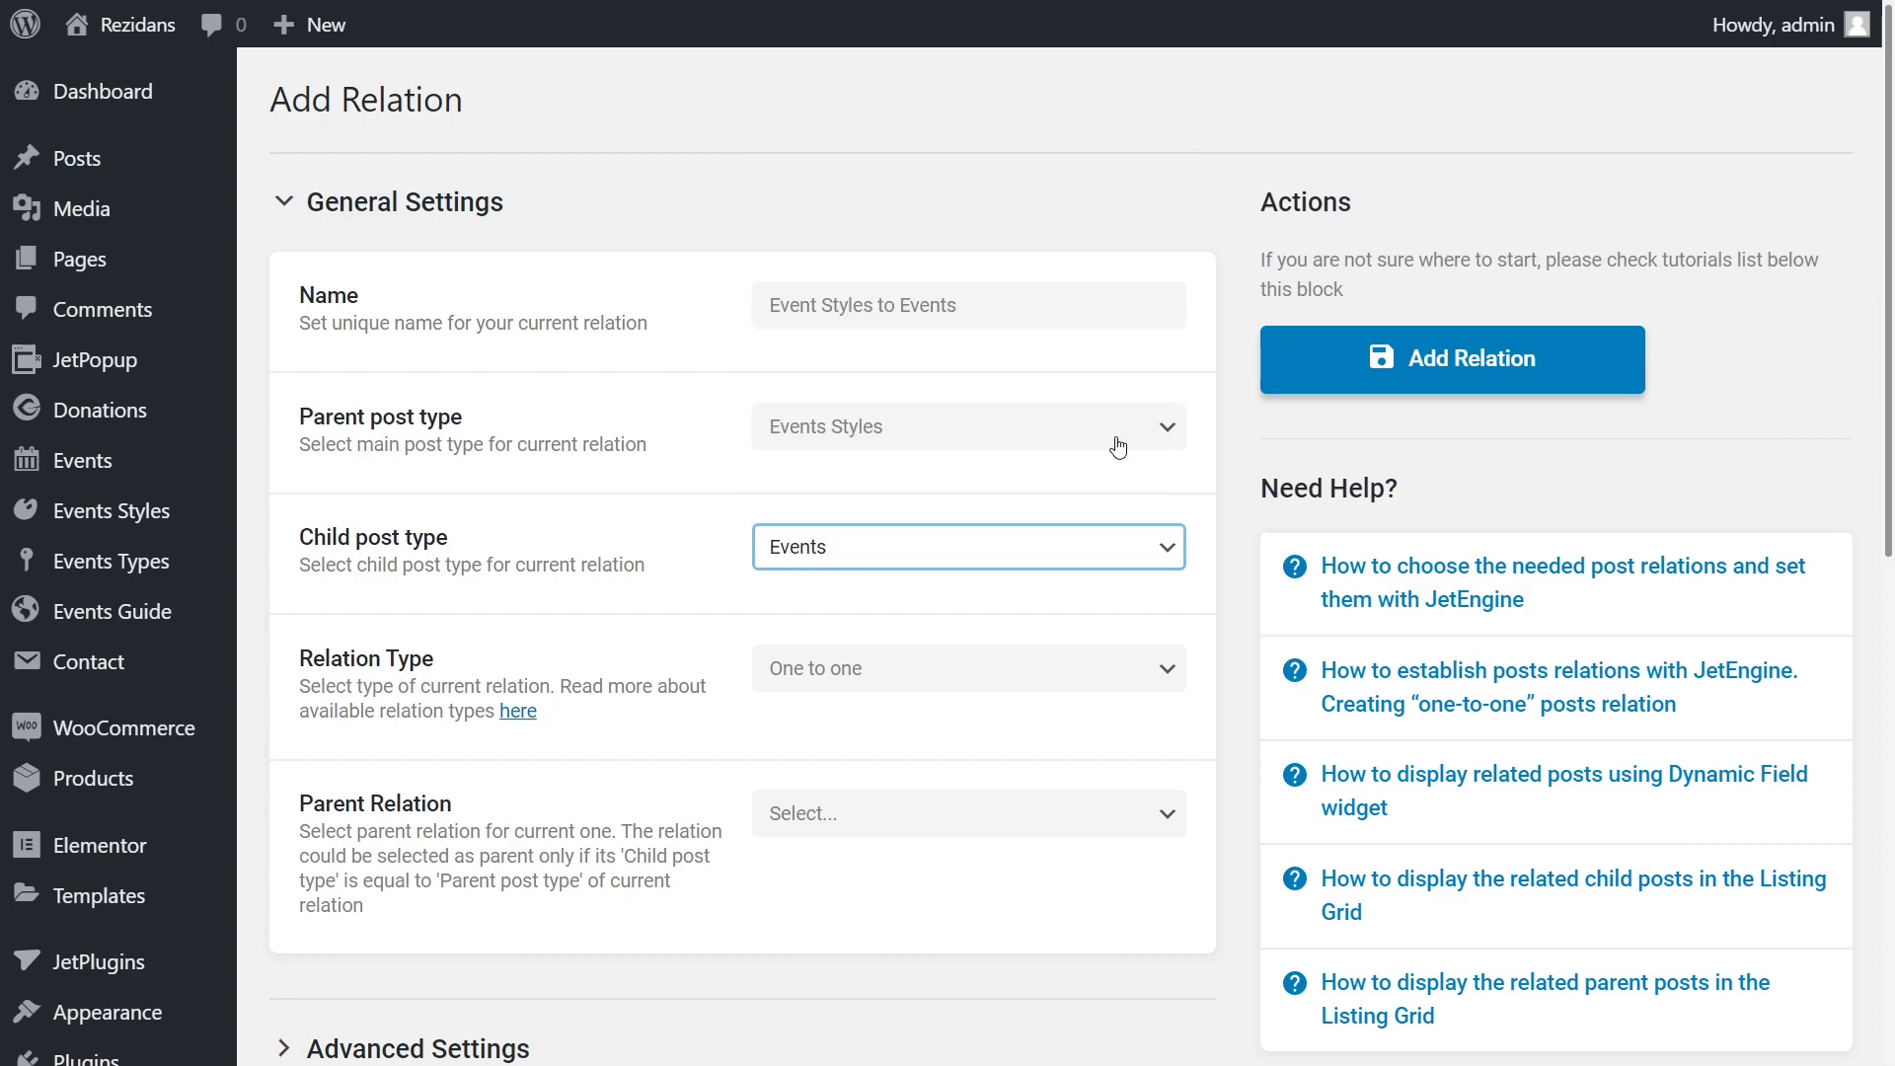
{"action": "left_click", "coordinate": [1166, 681]}
{"action": "left_click", "coordinate": [1129, 723]}
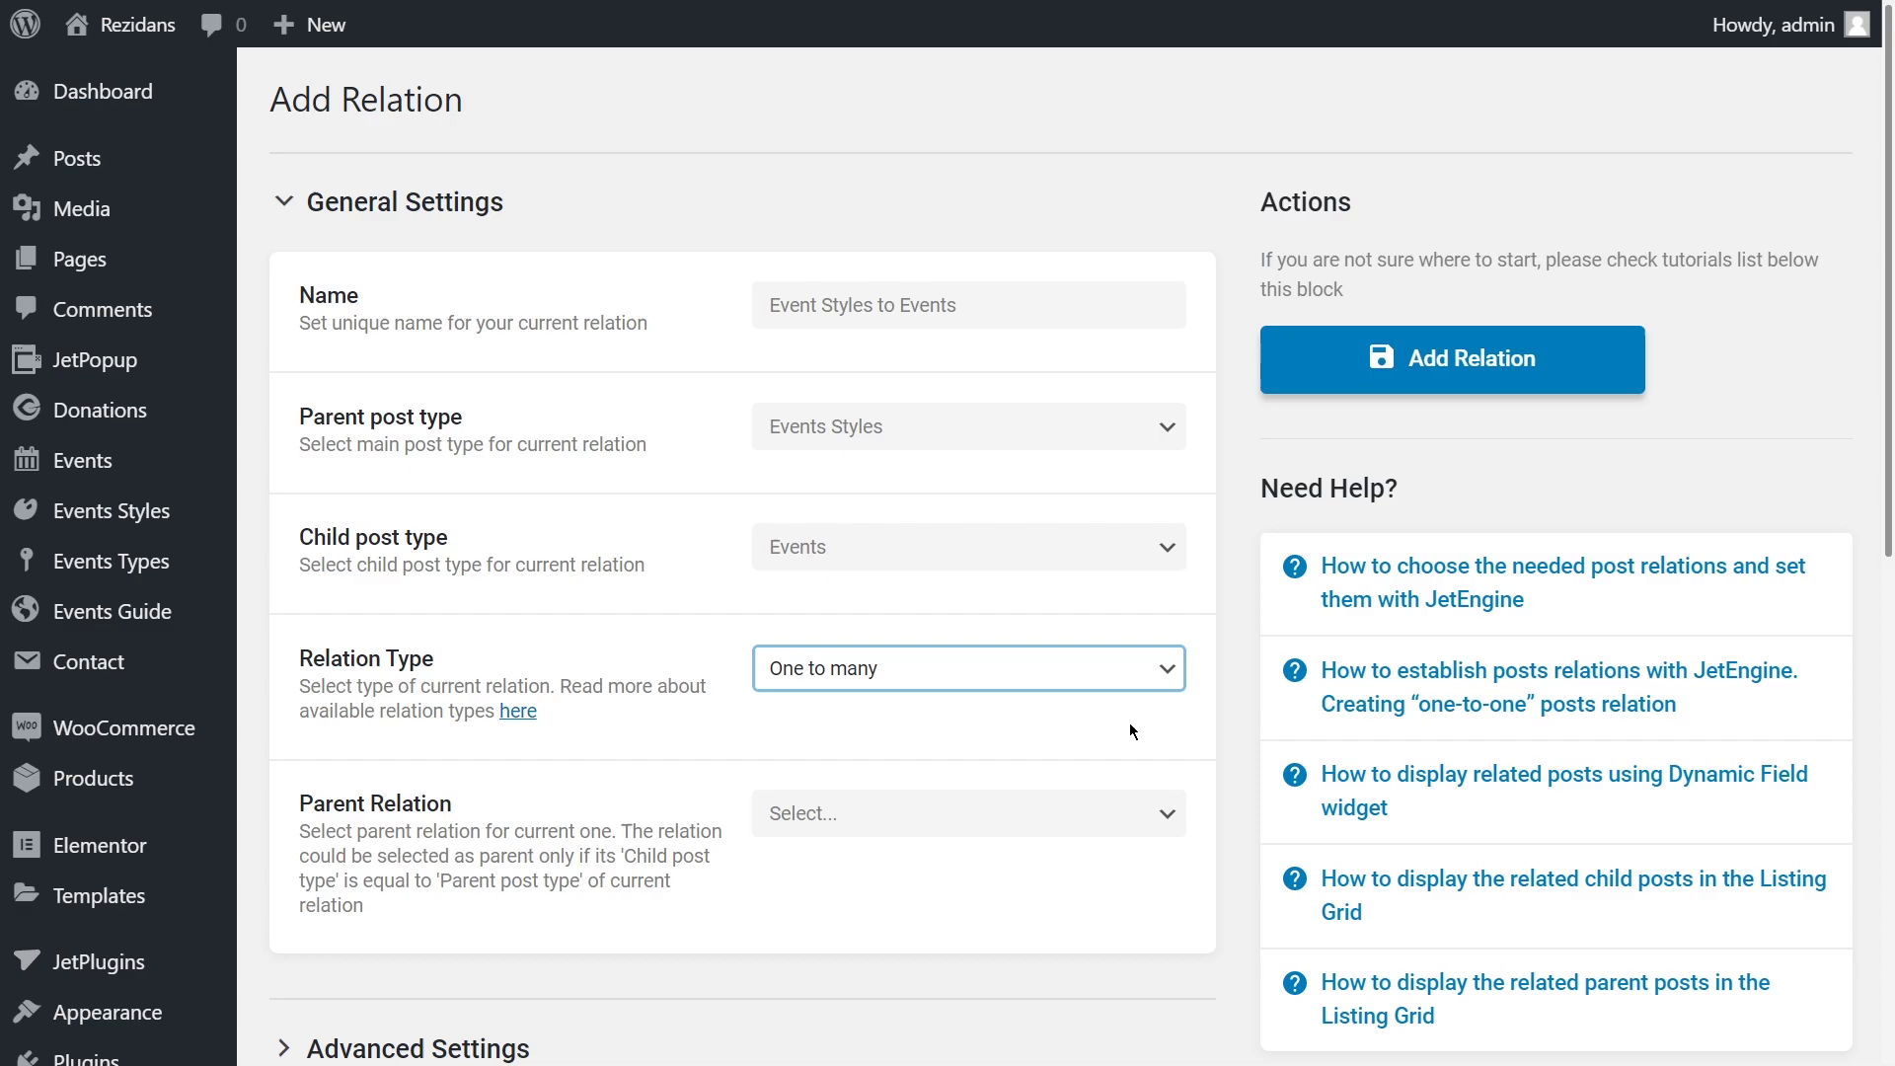
{"action": "left_click", "coordinate": [1167, 815]}
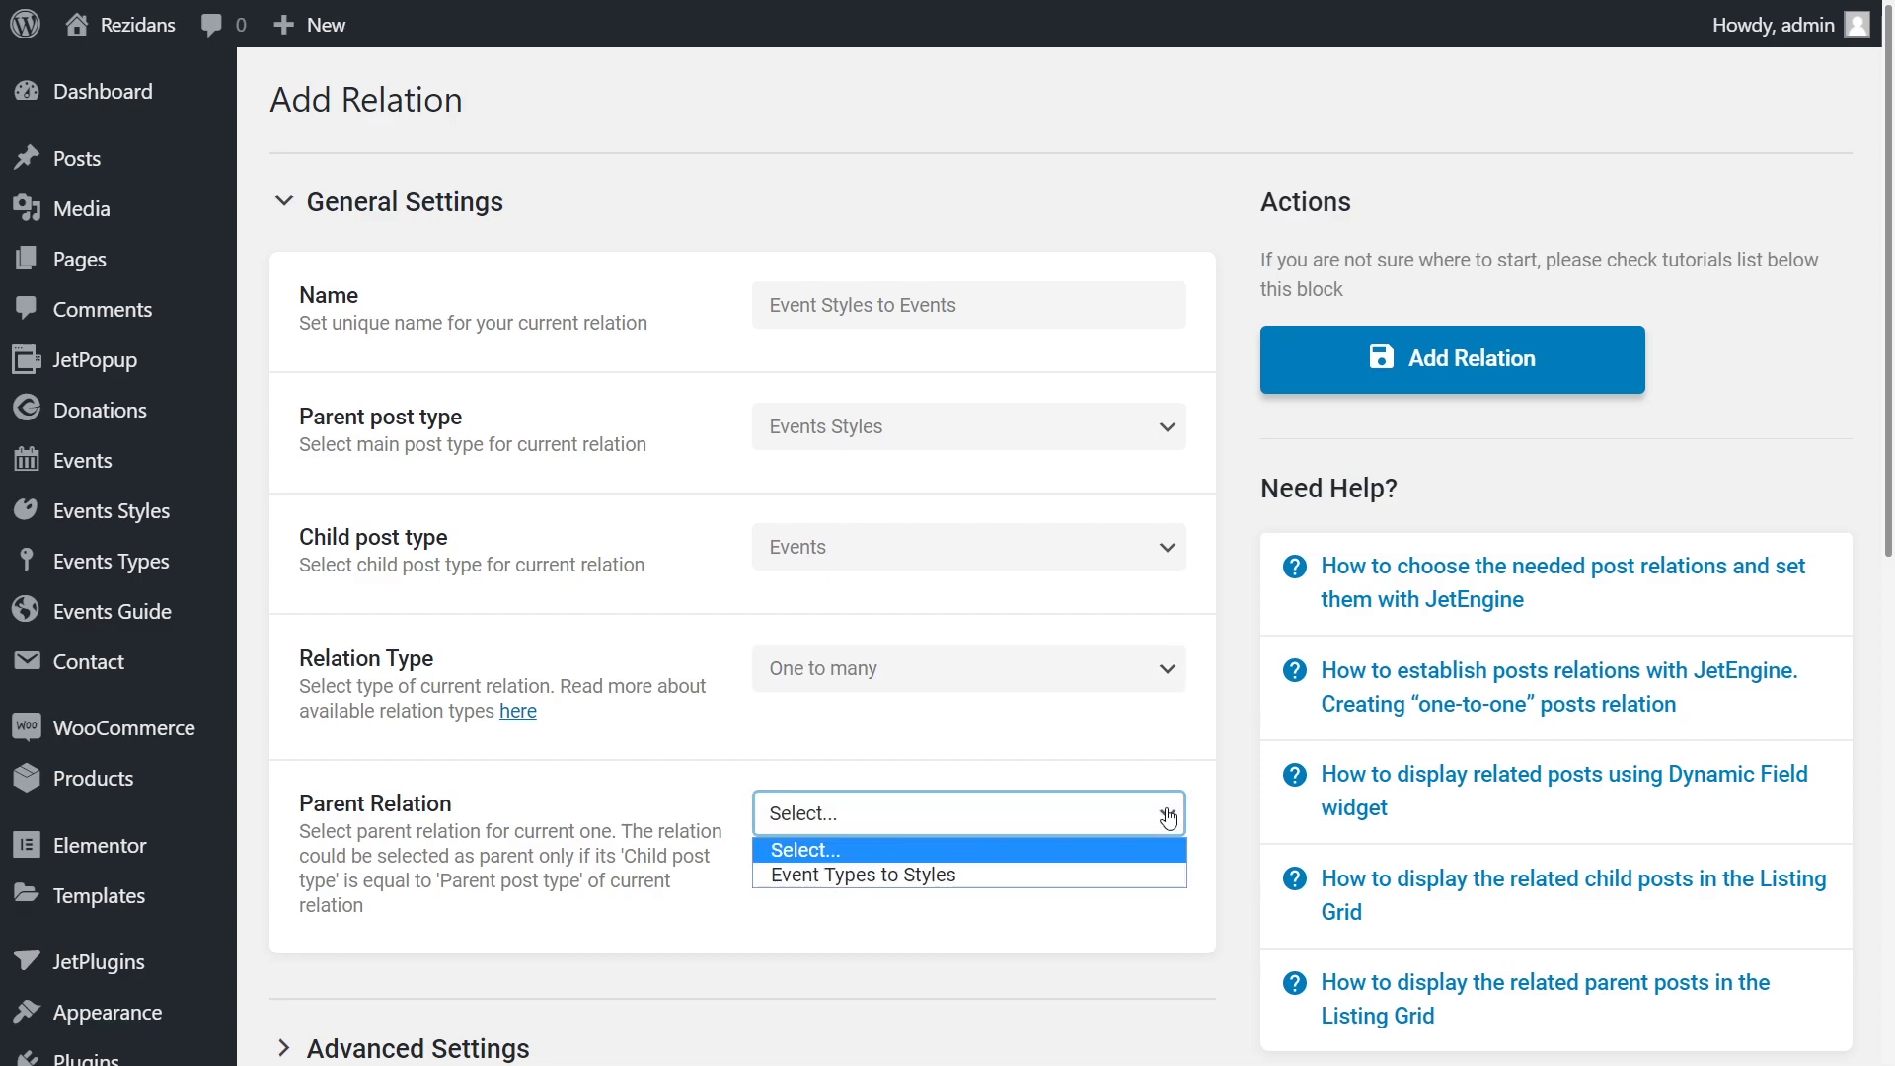
{"action": "left_click", "coordinate": [1143, 876]}
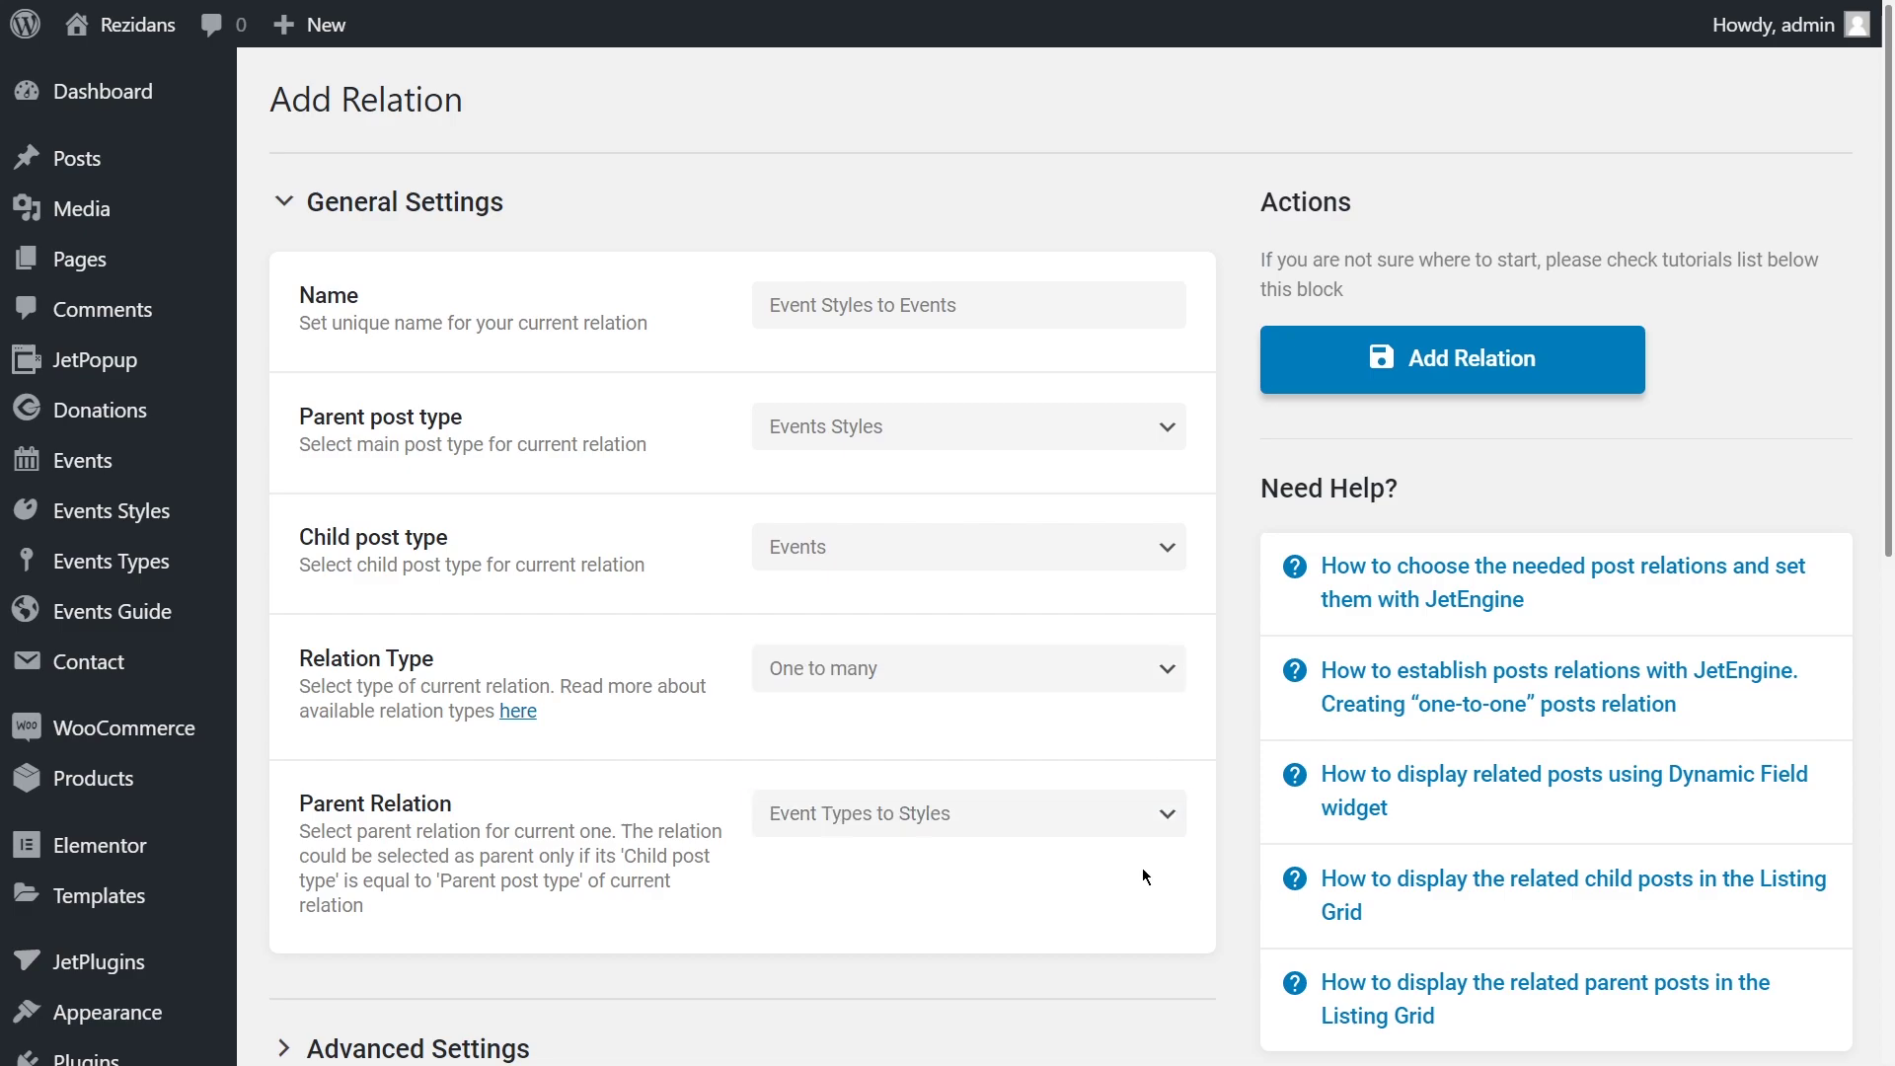
Save the Event Styles to Events relation and open the Workshops event type for editing
{"action": "left_click", "coordinate": [1305, 373]}
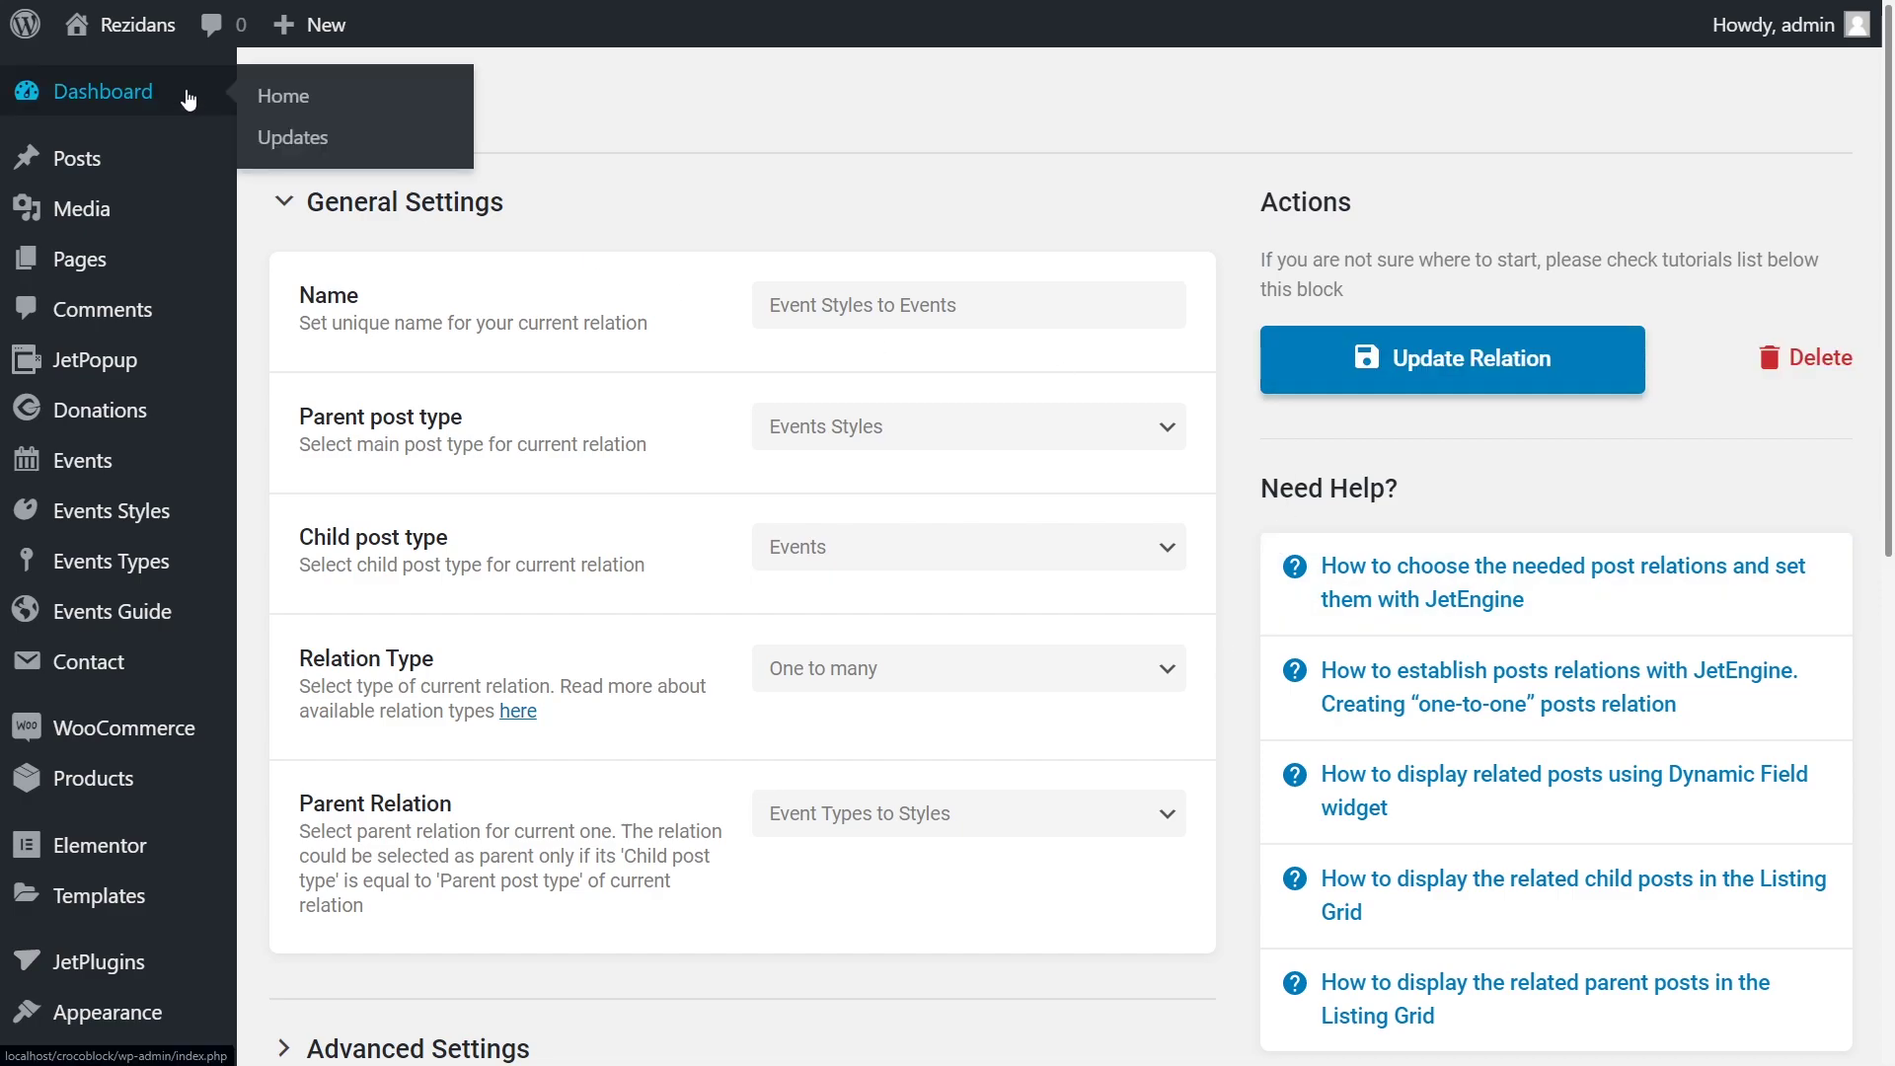
{"action": "left_click", "coordinate": [38, 102]}
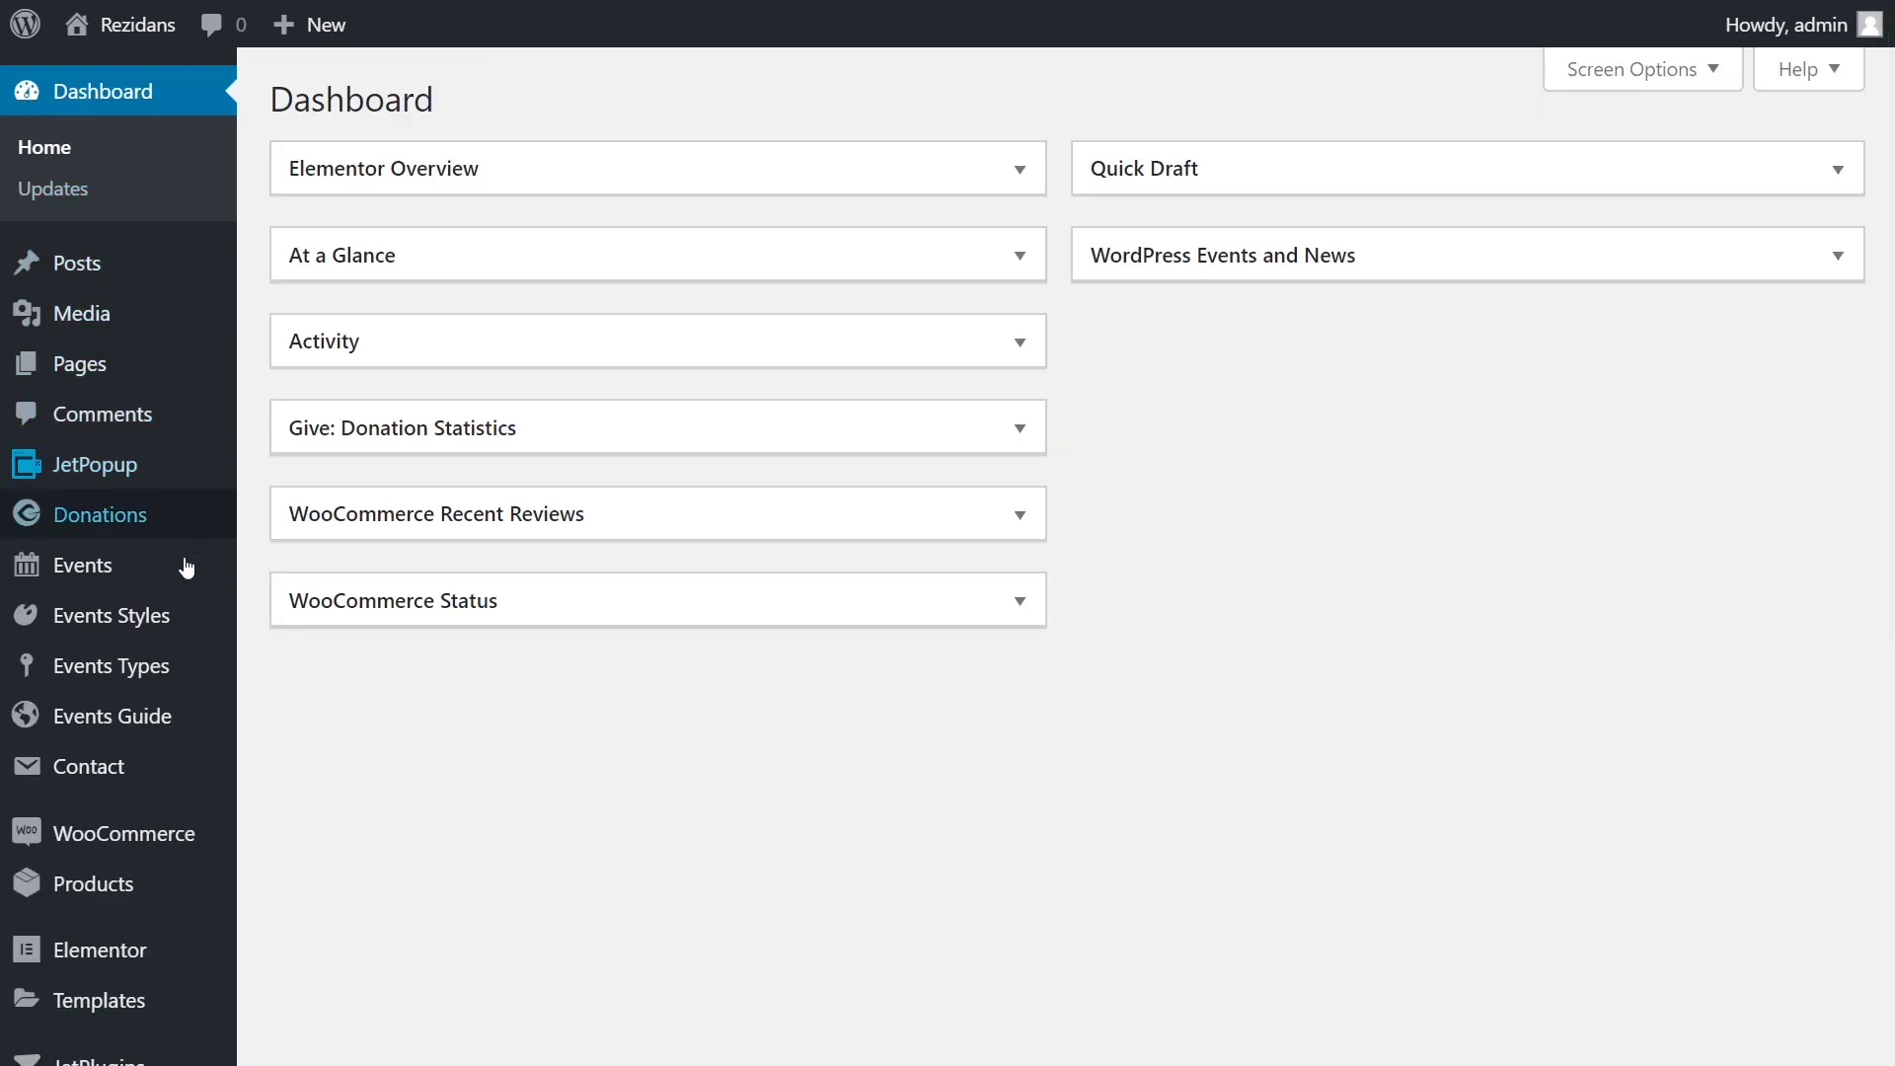
{"action": "left_click", "coordinate": [196, 670]}
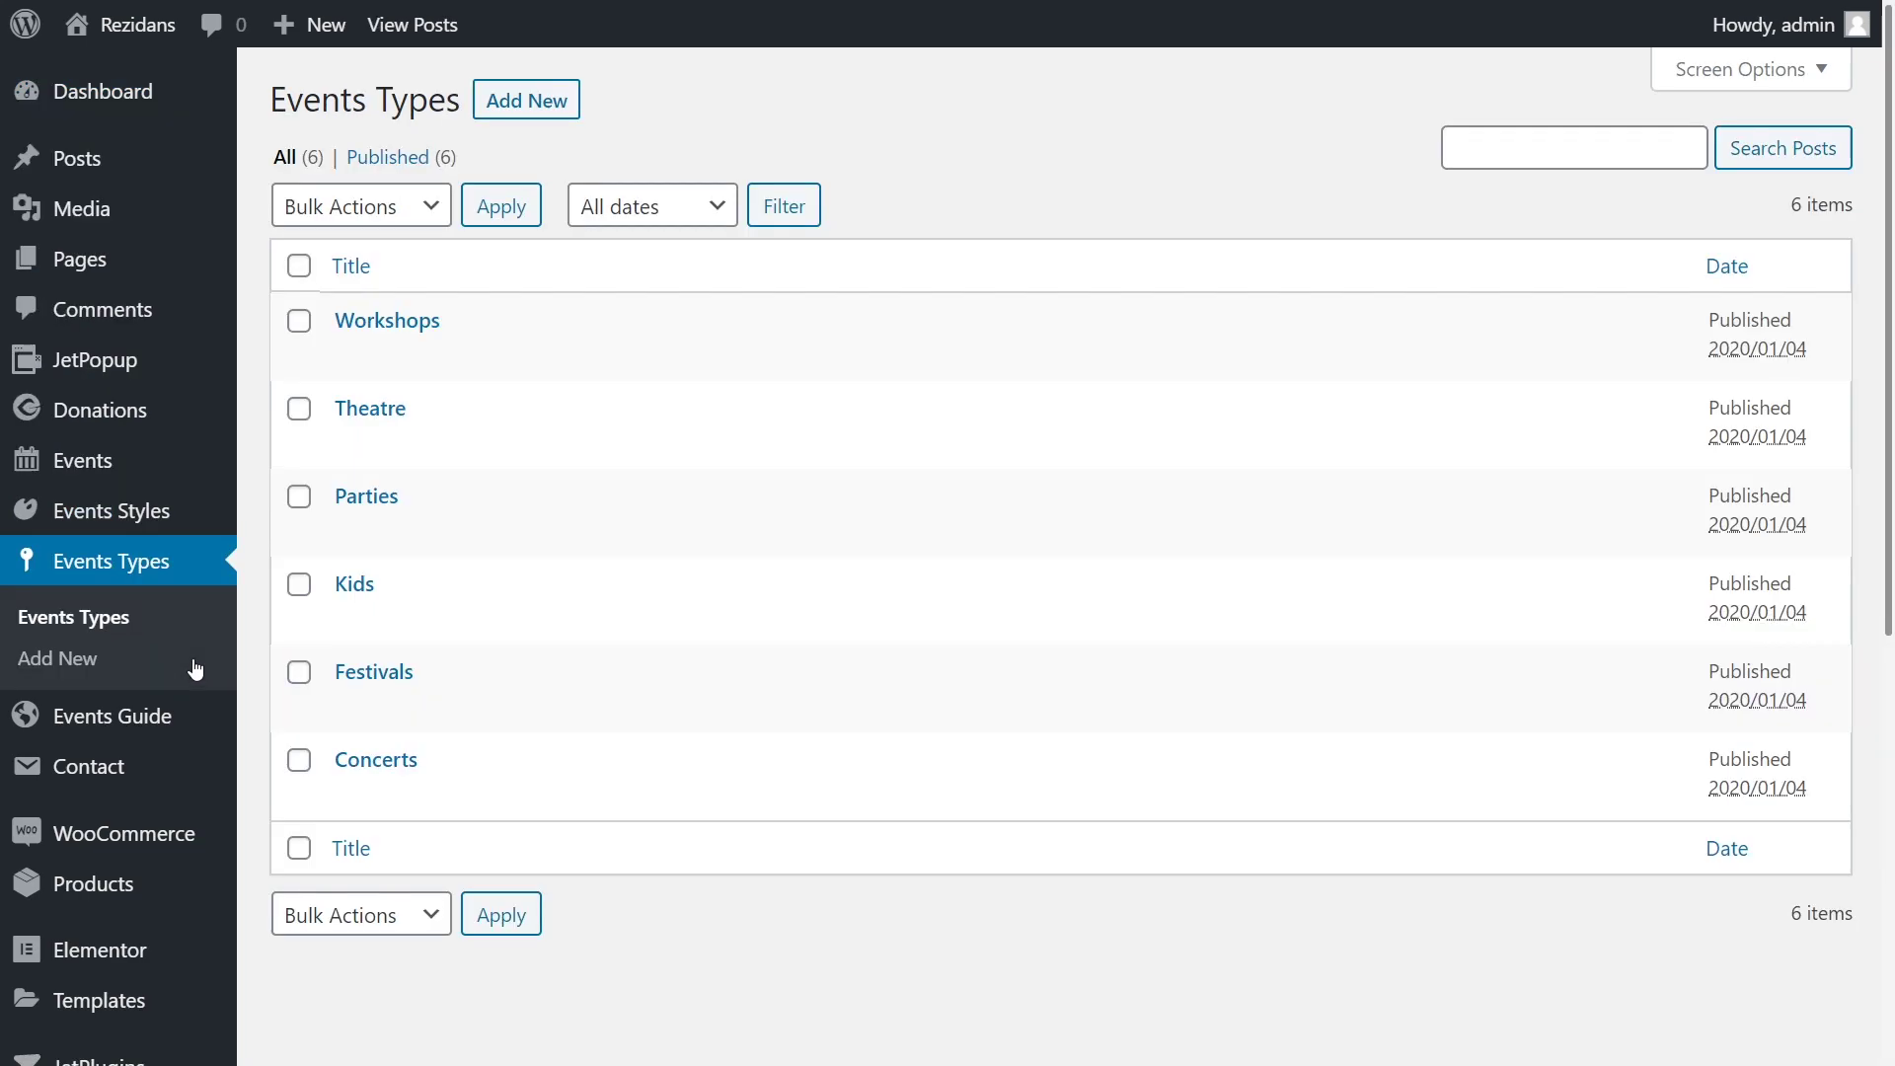
{"action": "left_click", "coordinate": [358, 328]}
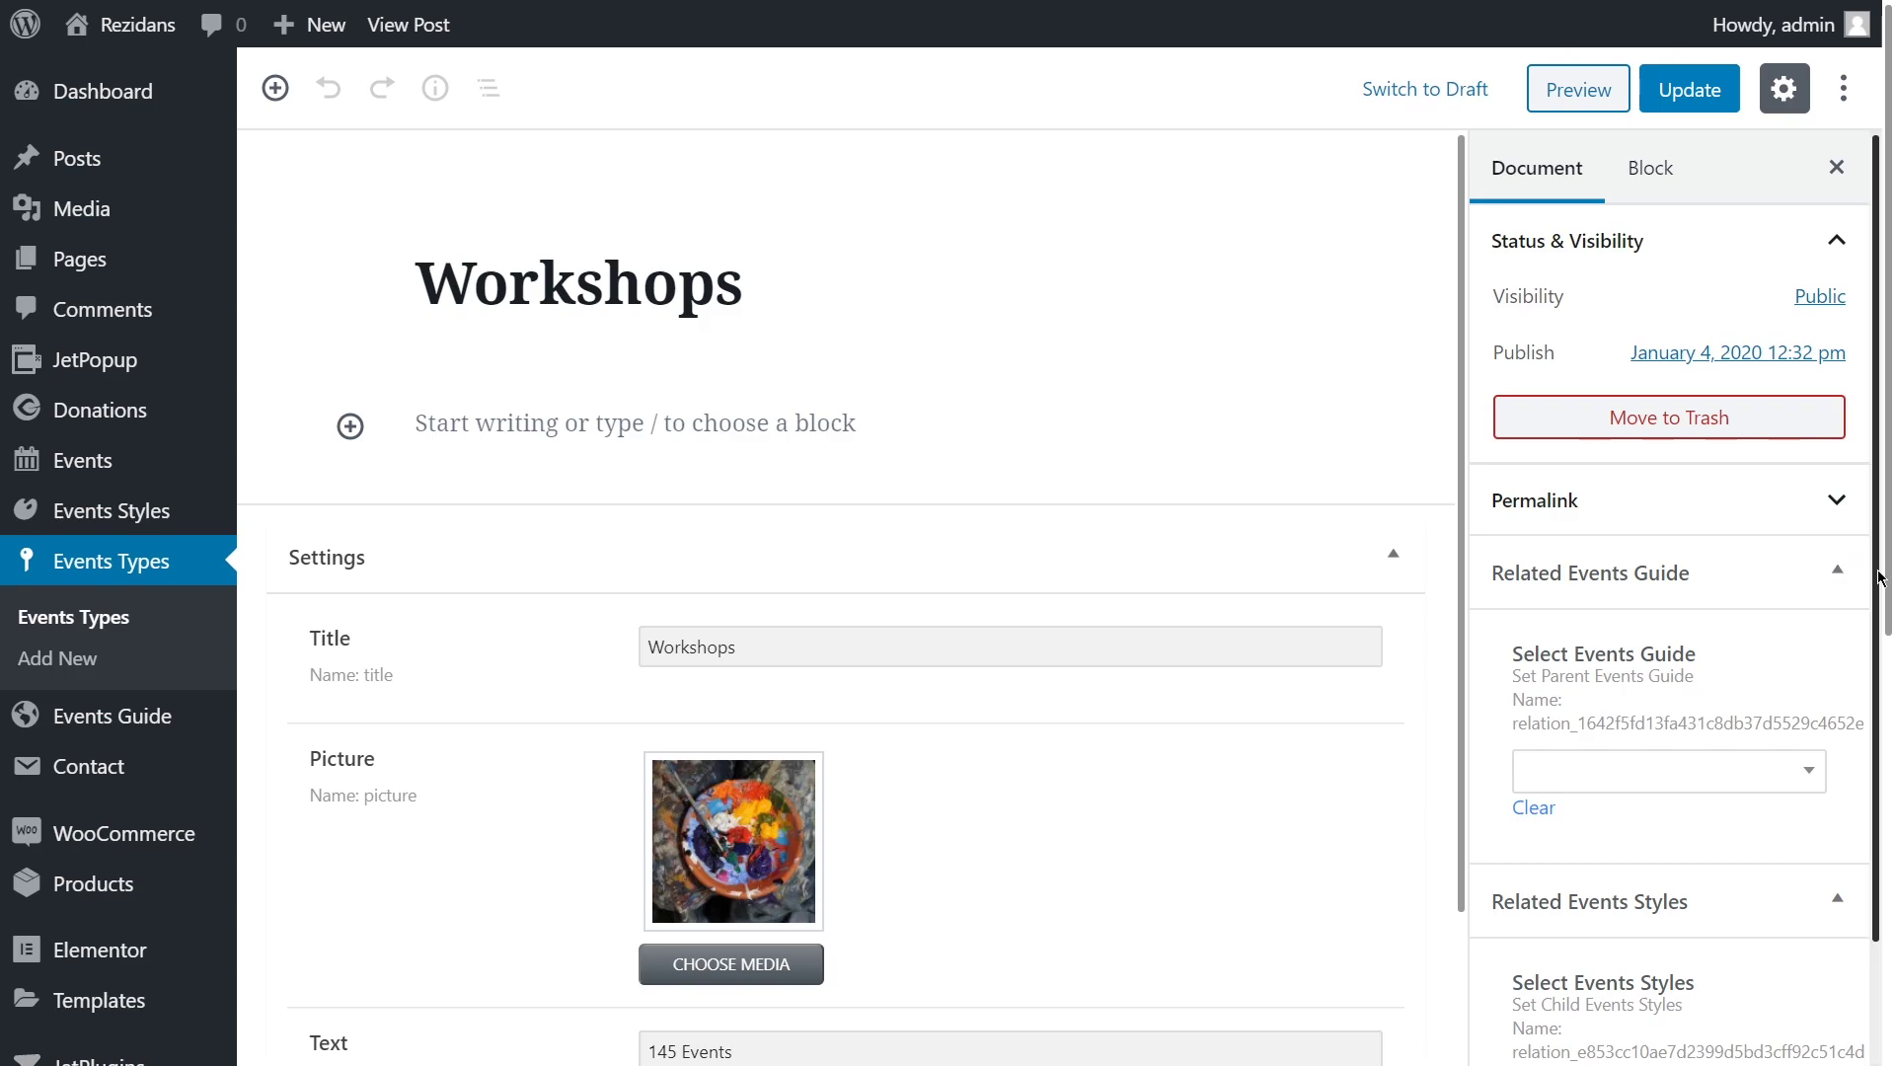
Choose Local Events as the Workshops type's Events Guide
{"action": "left_click_drag", "start_coordinate": [1878, 578], "coordinate": [1878, 704]}
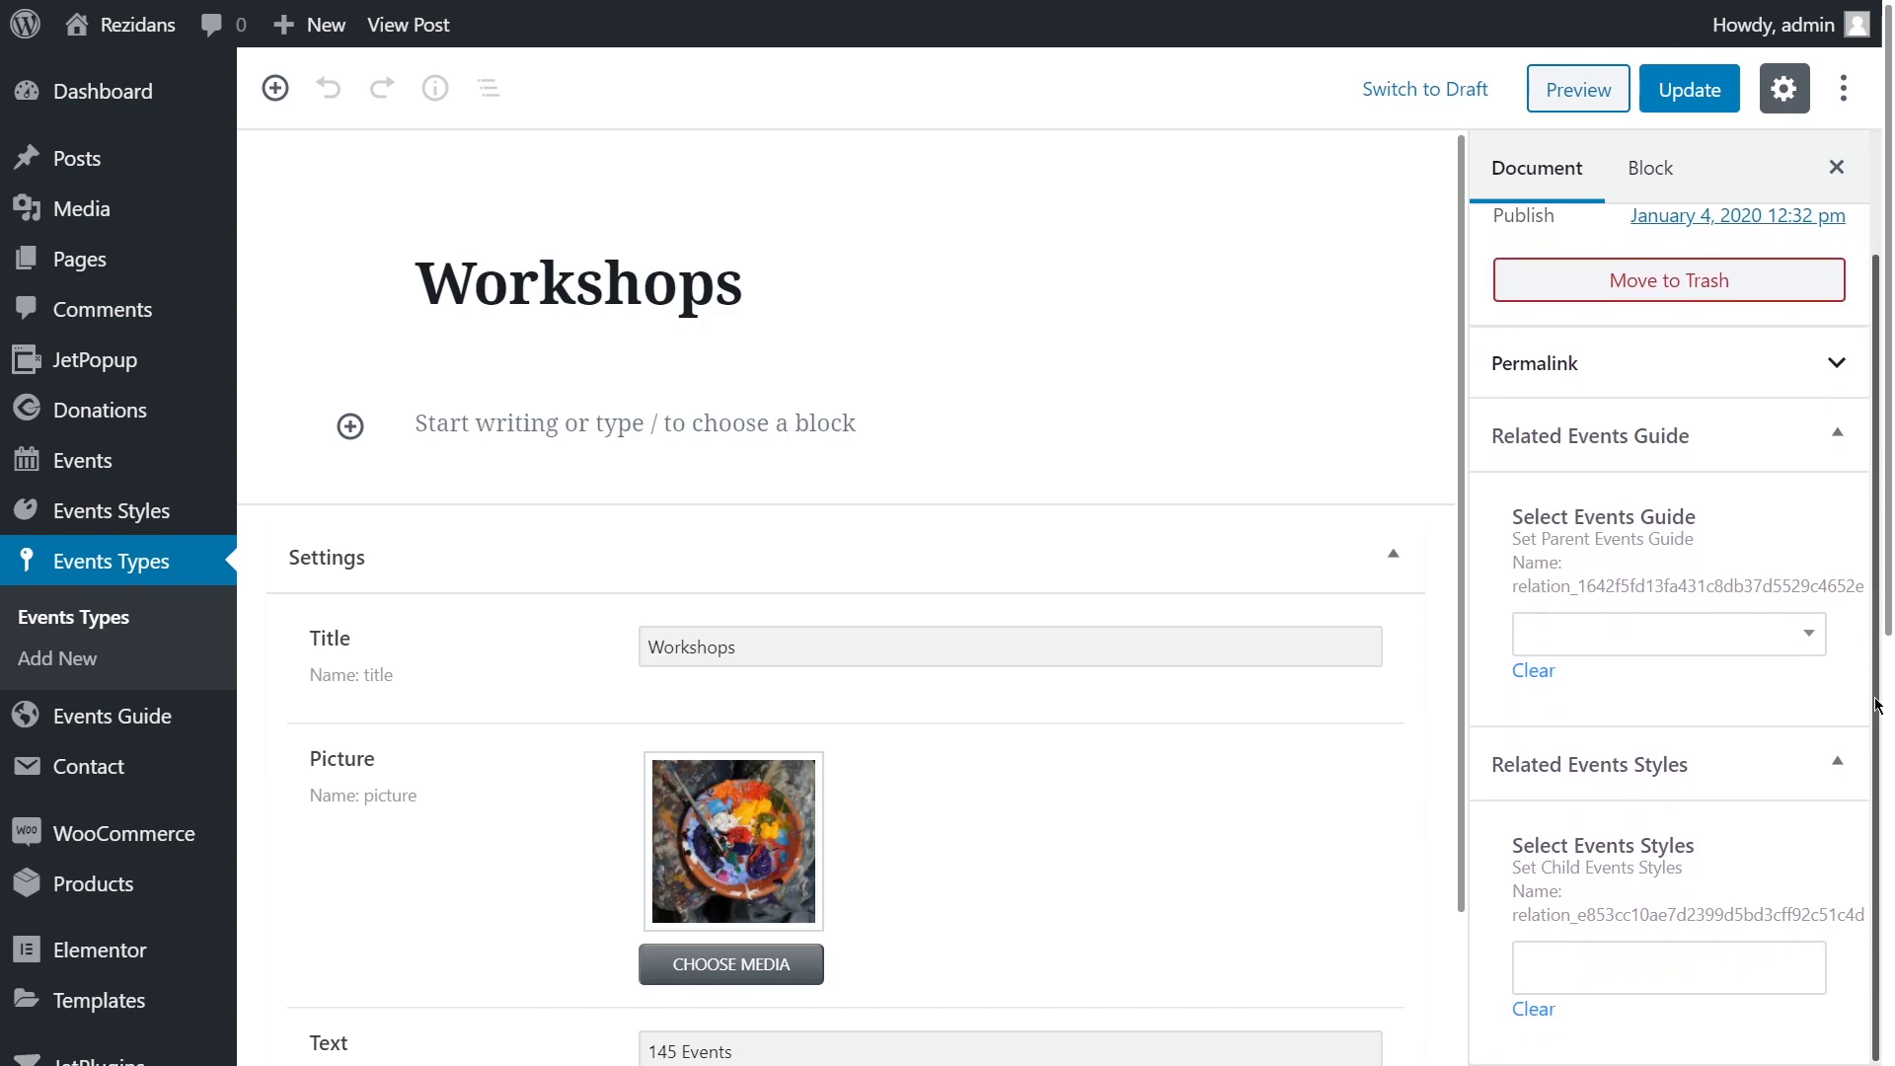
{"action": "left_click", "coordinate": [1805, 634]}
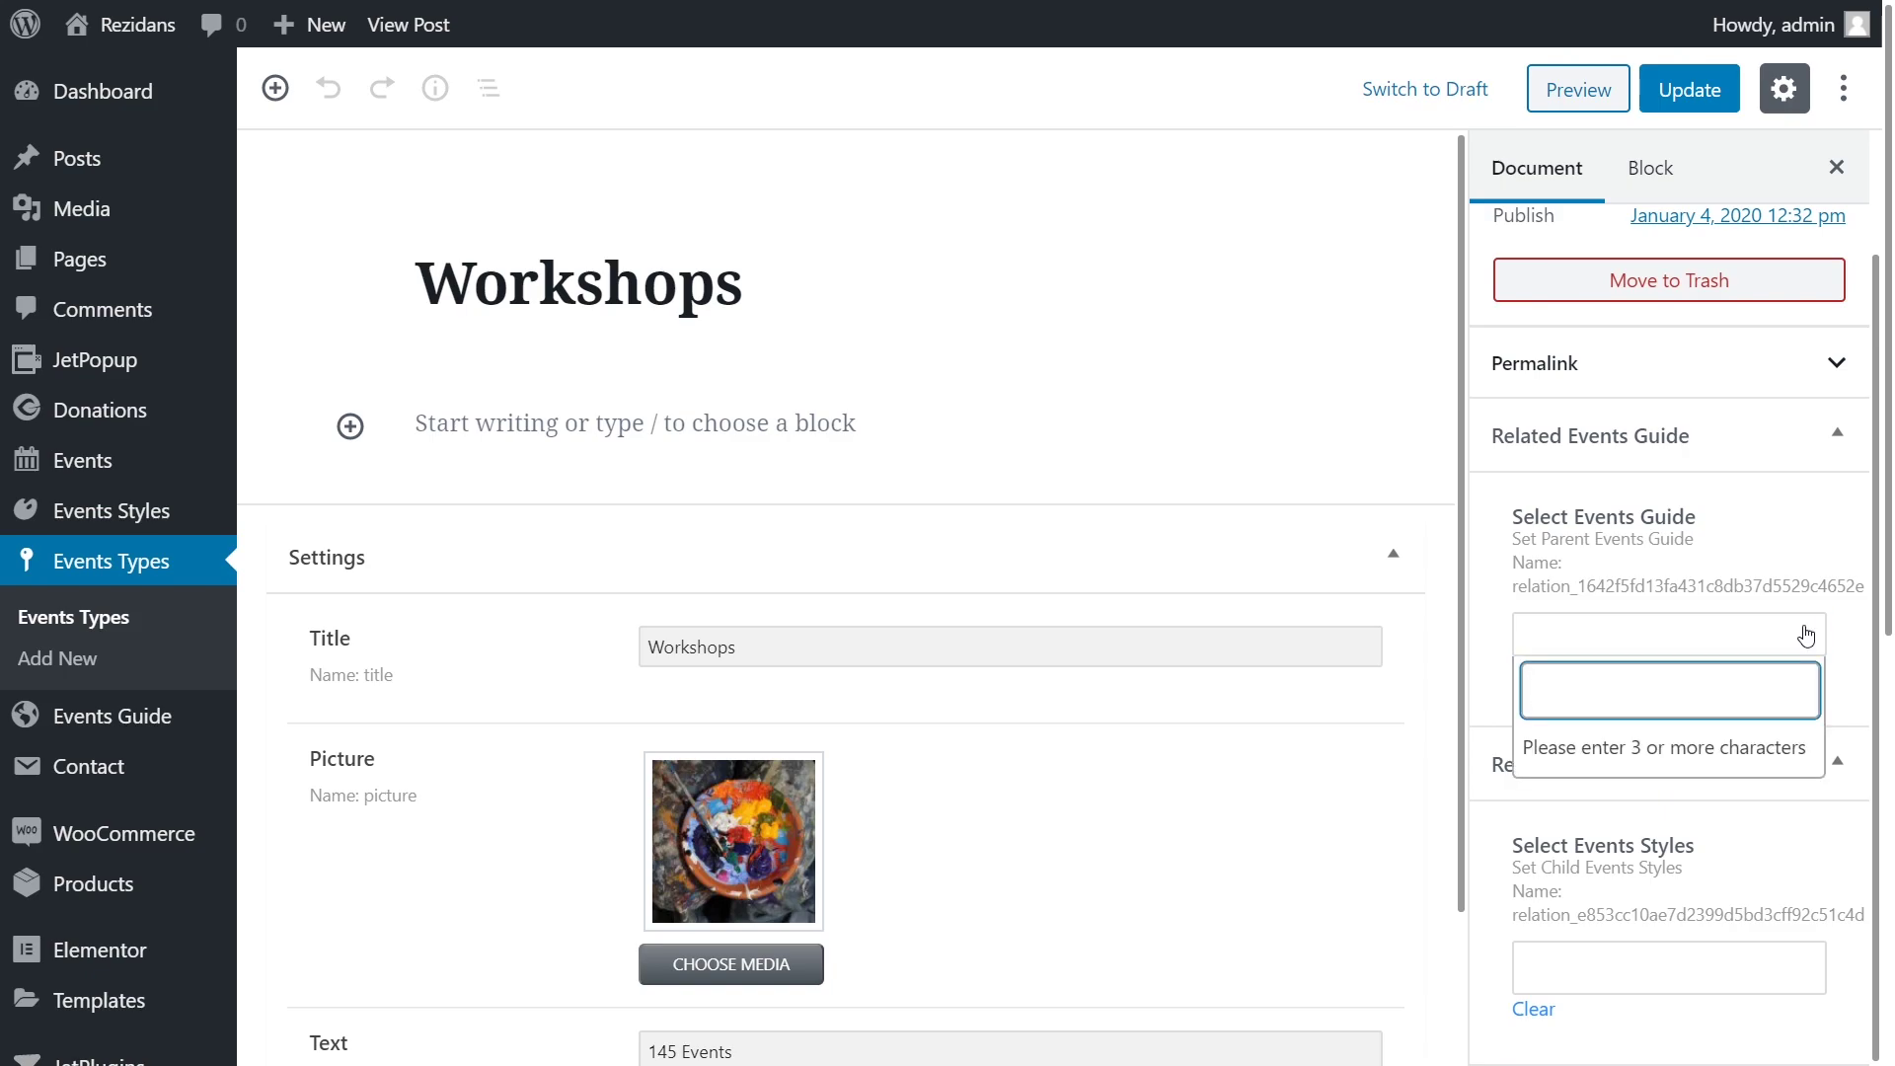
{"action": "type", "text": "Local"}
{"action": "left_click", "coordinate": [1705, 755]}
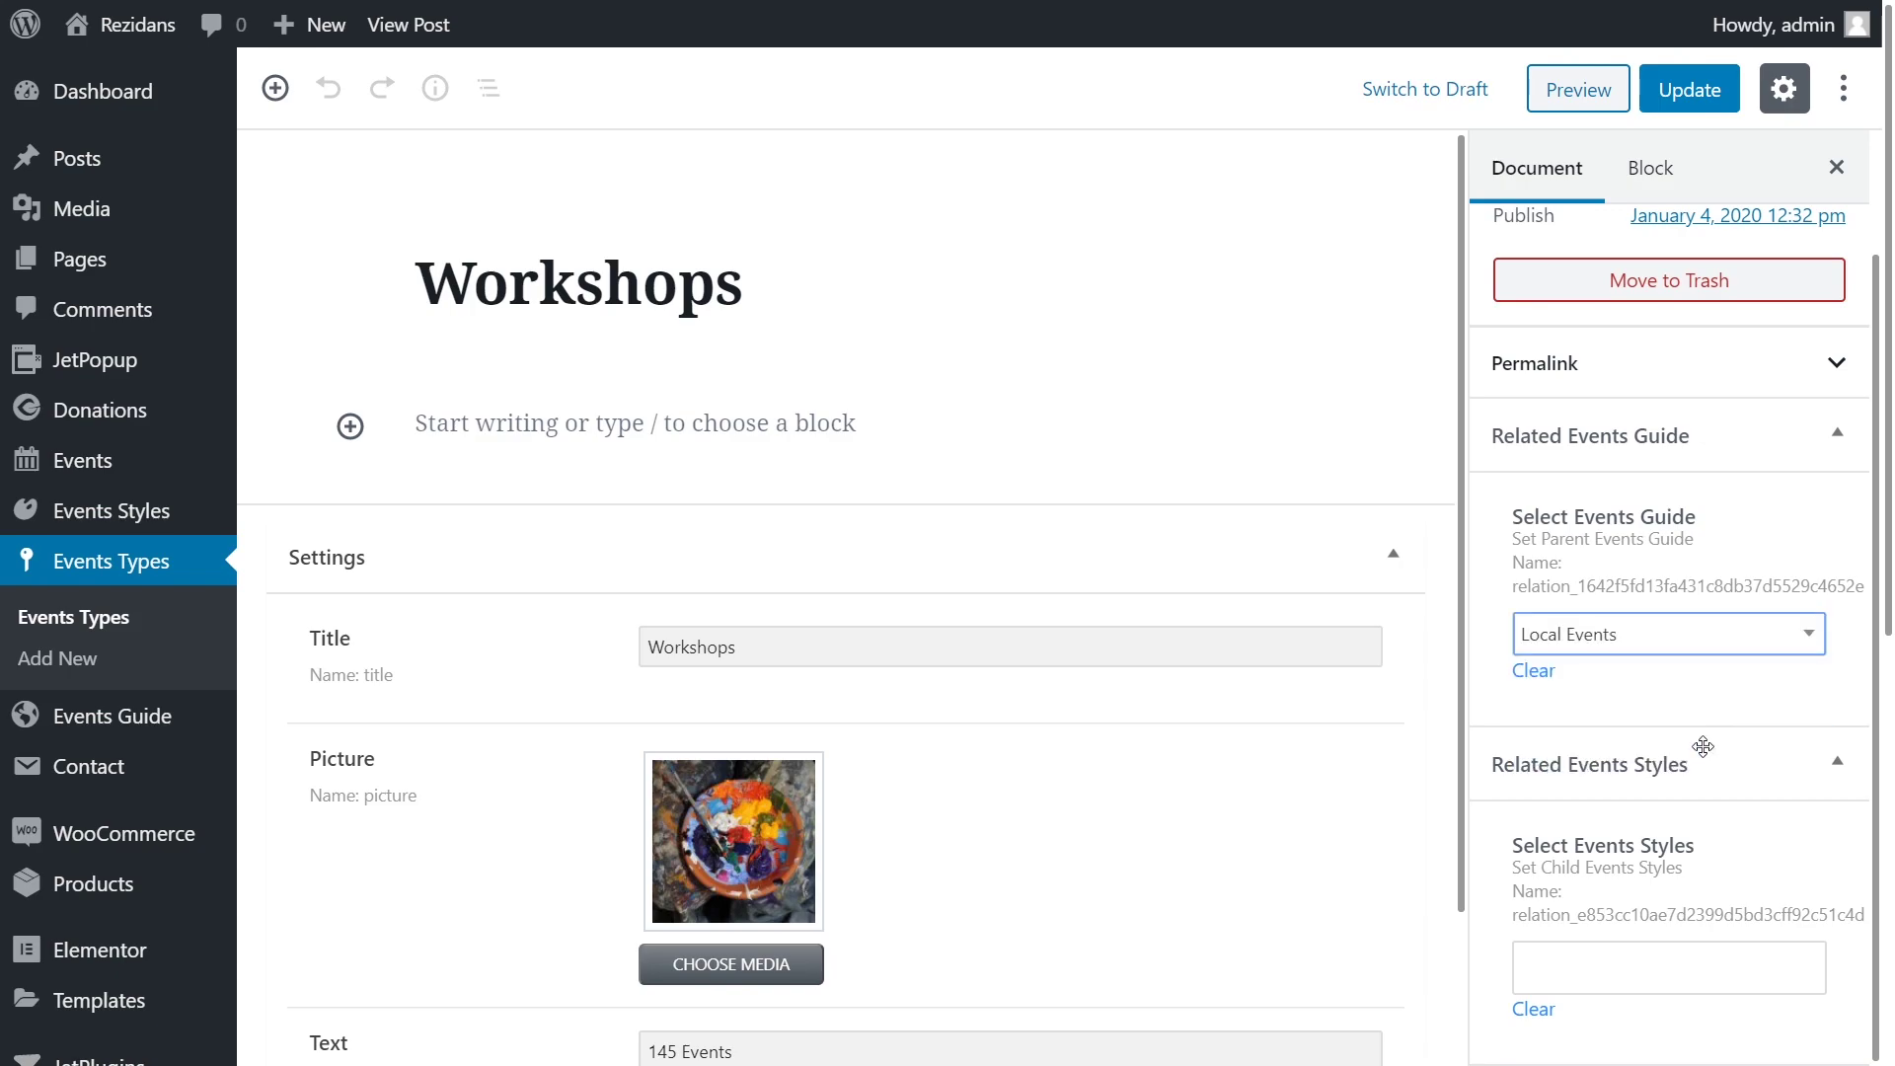
Add Body, Cooking, Craft, Floristry and other workshop styles, then update the post
{"action": "left_click", "coordinate": [1576, 966]}
{"action": "type", "text": "Body"}
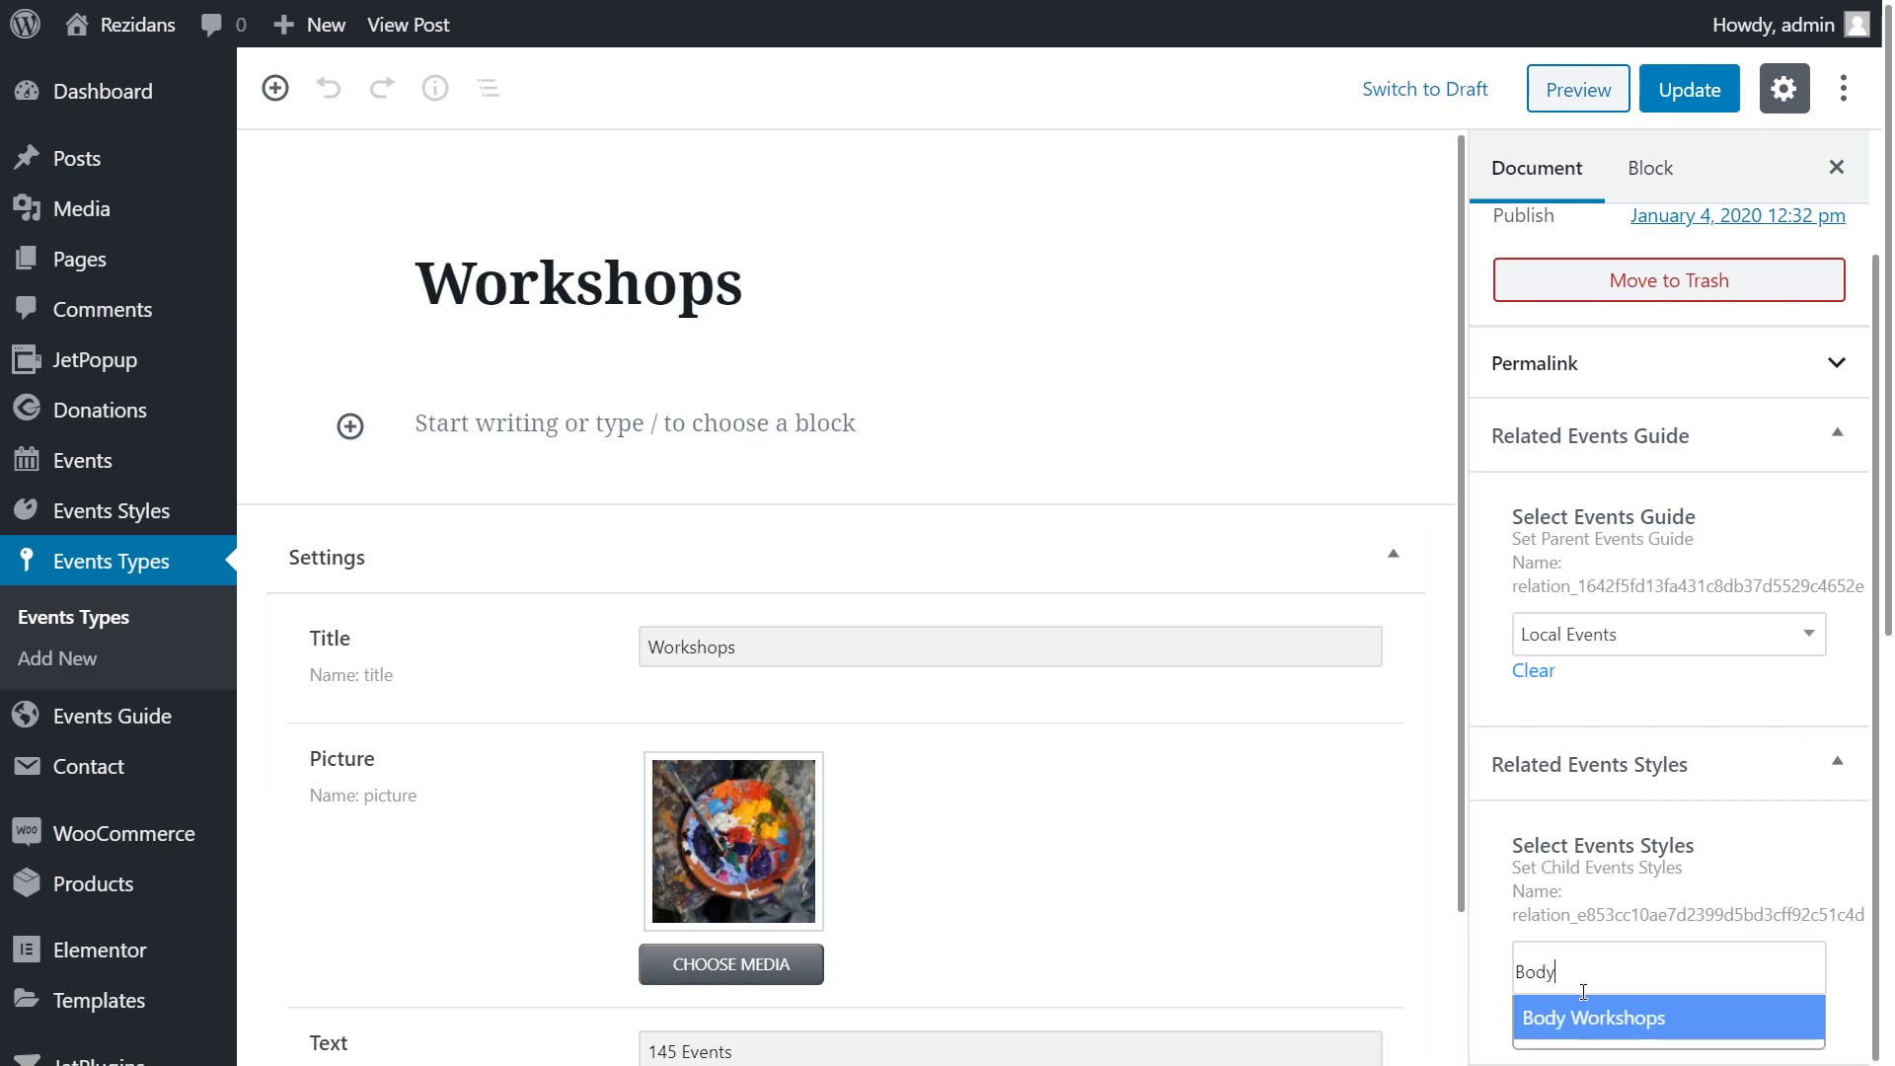
{"action": "left_click", "coordinate": [1587, 1018]}
{"action": "type", "text": "Cooking"}
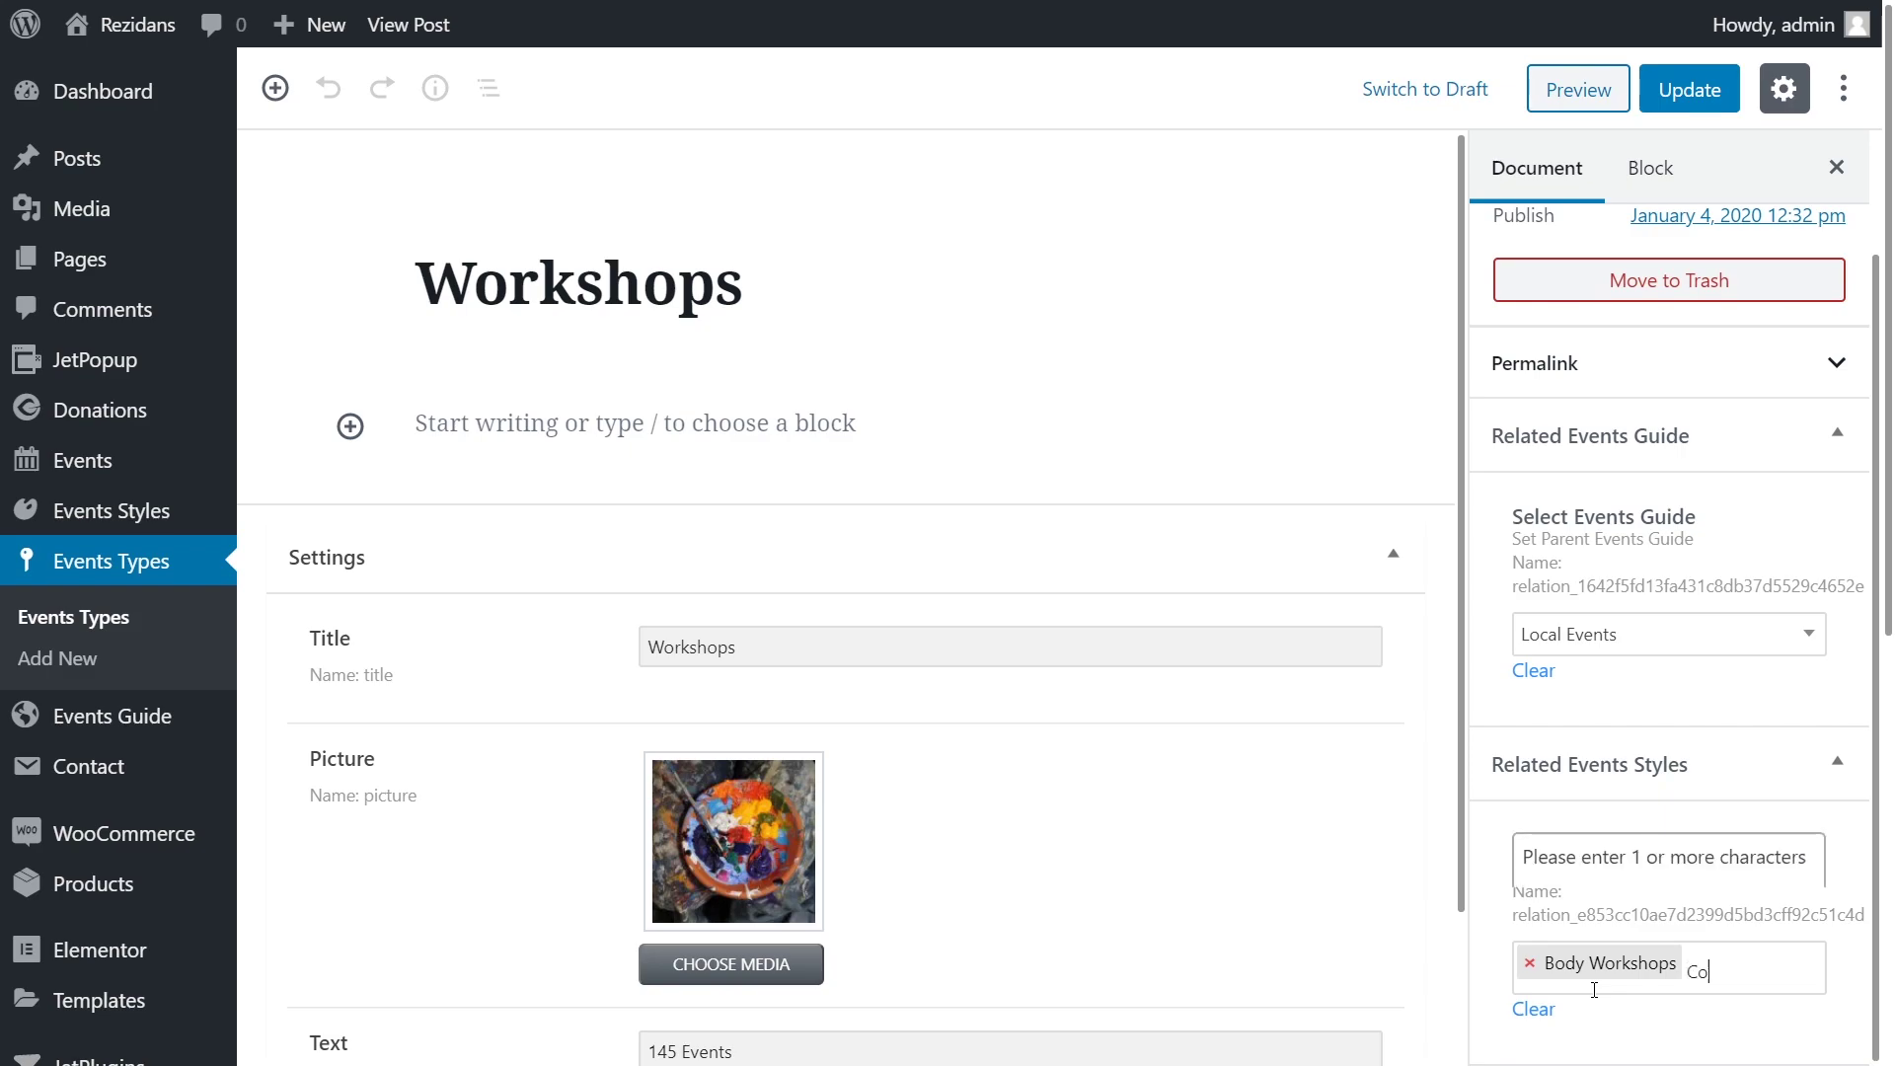
{"action": "left_click", "coordinate": [1597, 906]}
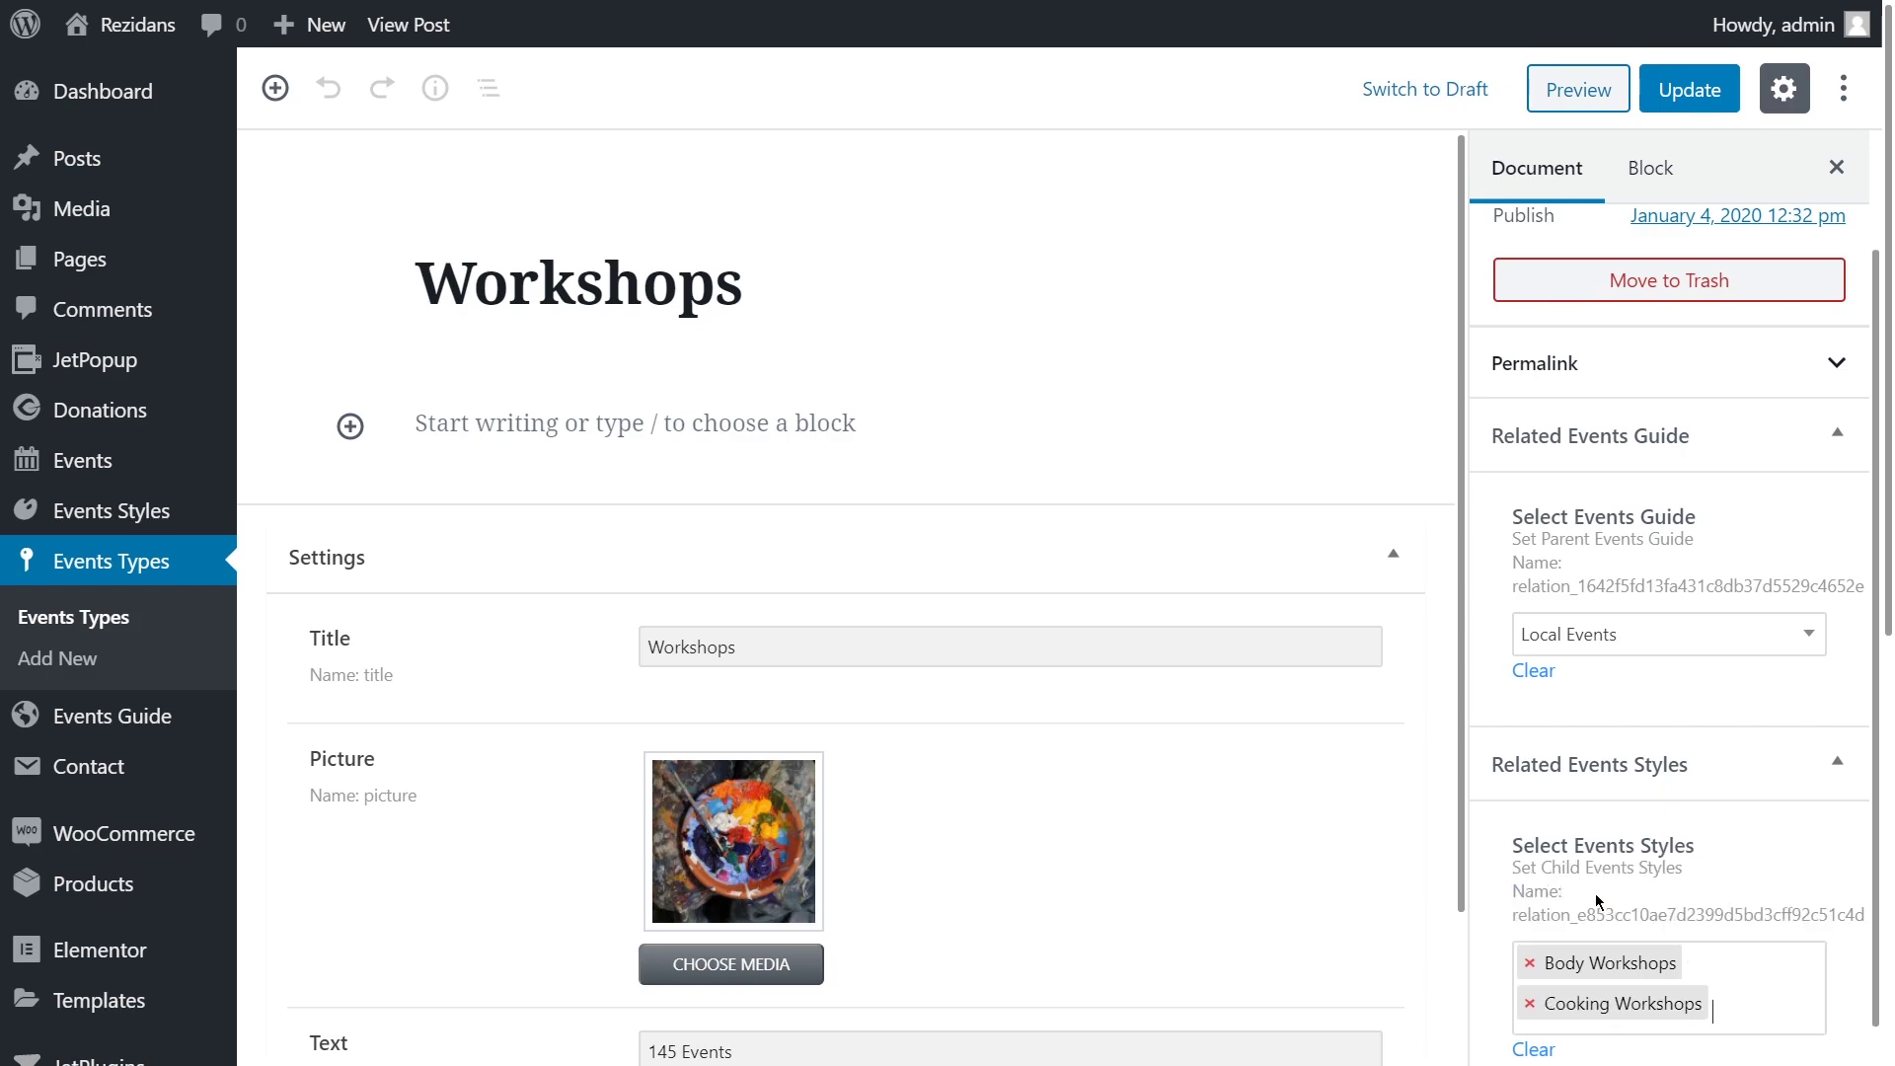
{"action": "type", "text": "Craft"}
{"action": "left_click", "coordinate": [1599, 906]}
{"action": "scroll", "coordinate": [1639, 868], "scroll_direction": "down", "scroll_amount": 1}
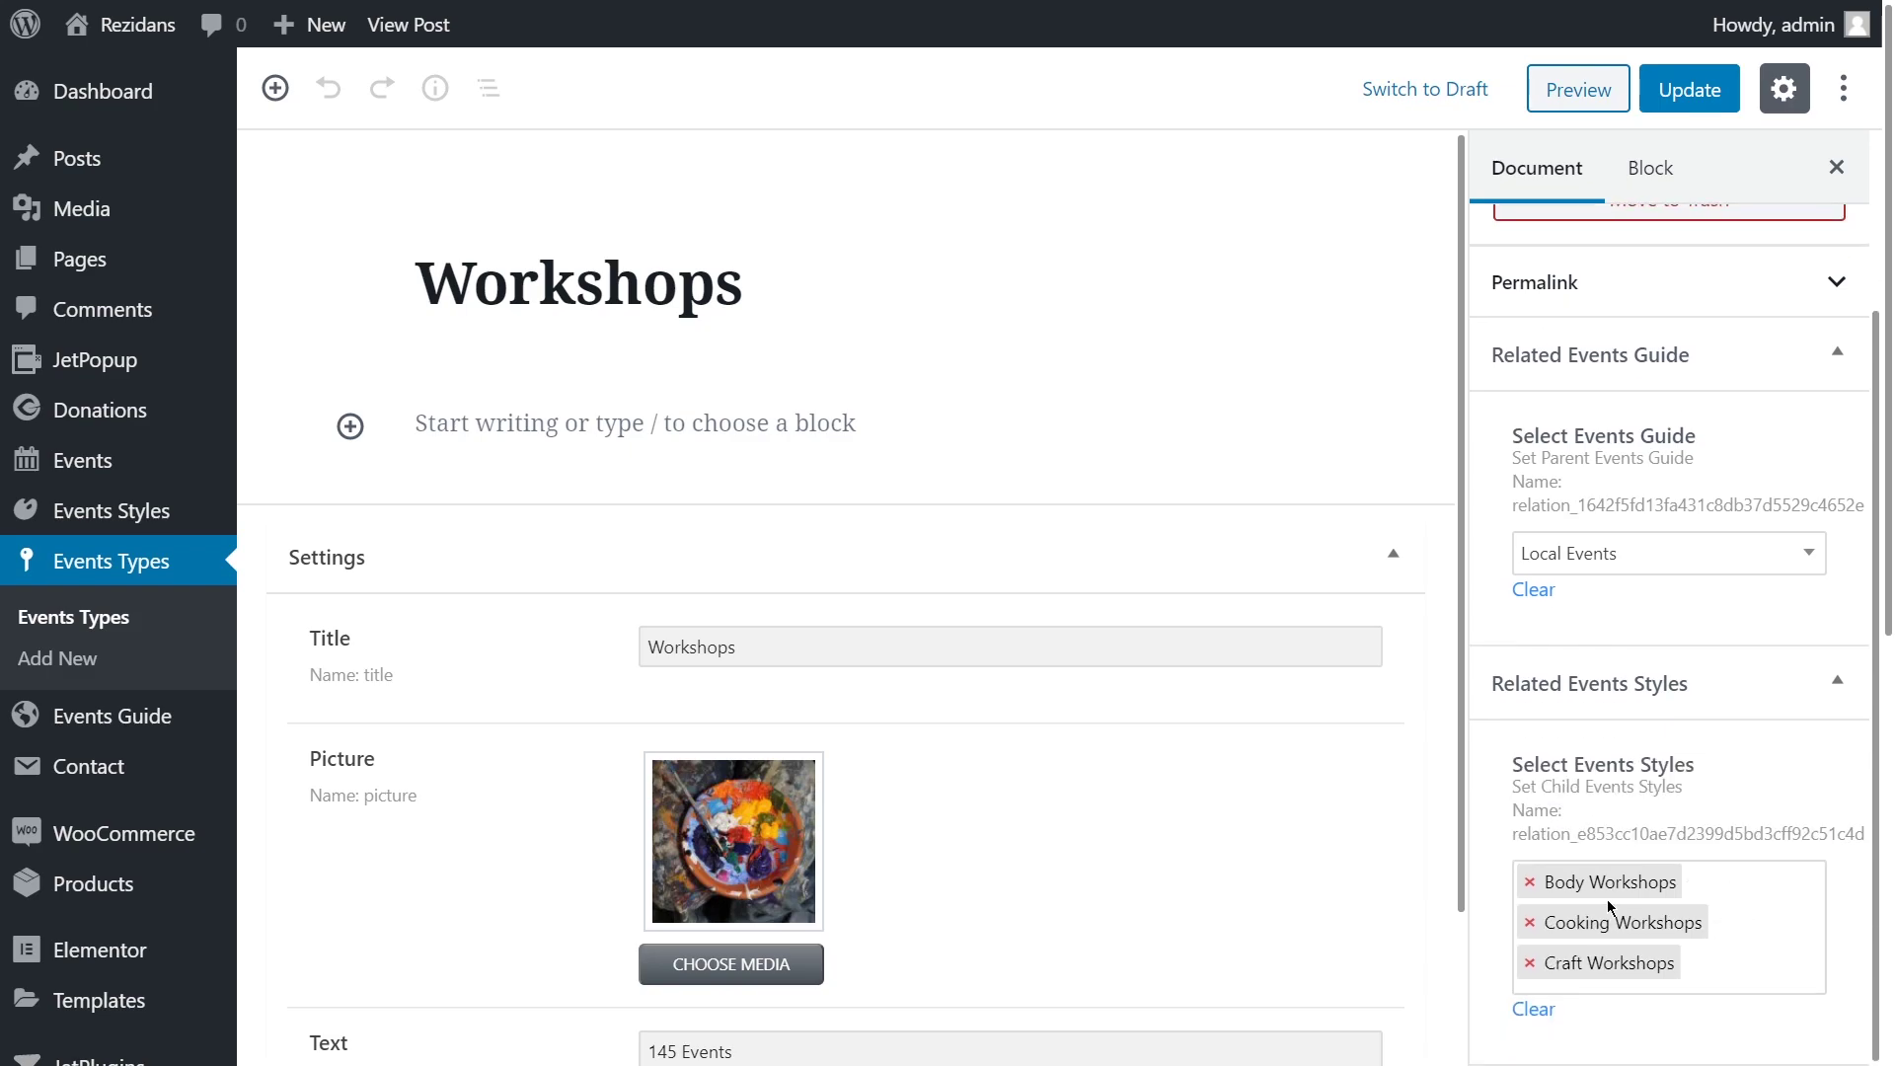
{"action": "type", "text": "Floristry Workshops"}
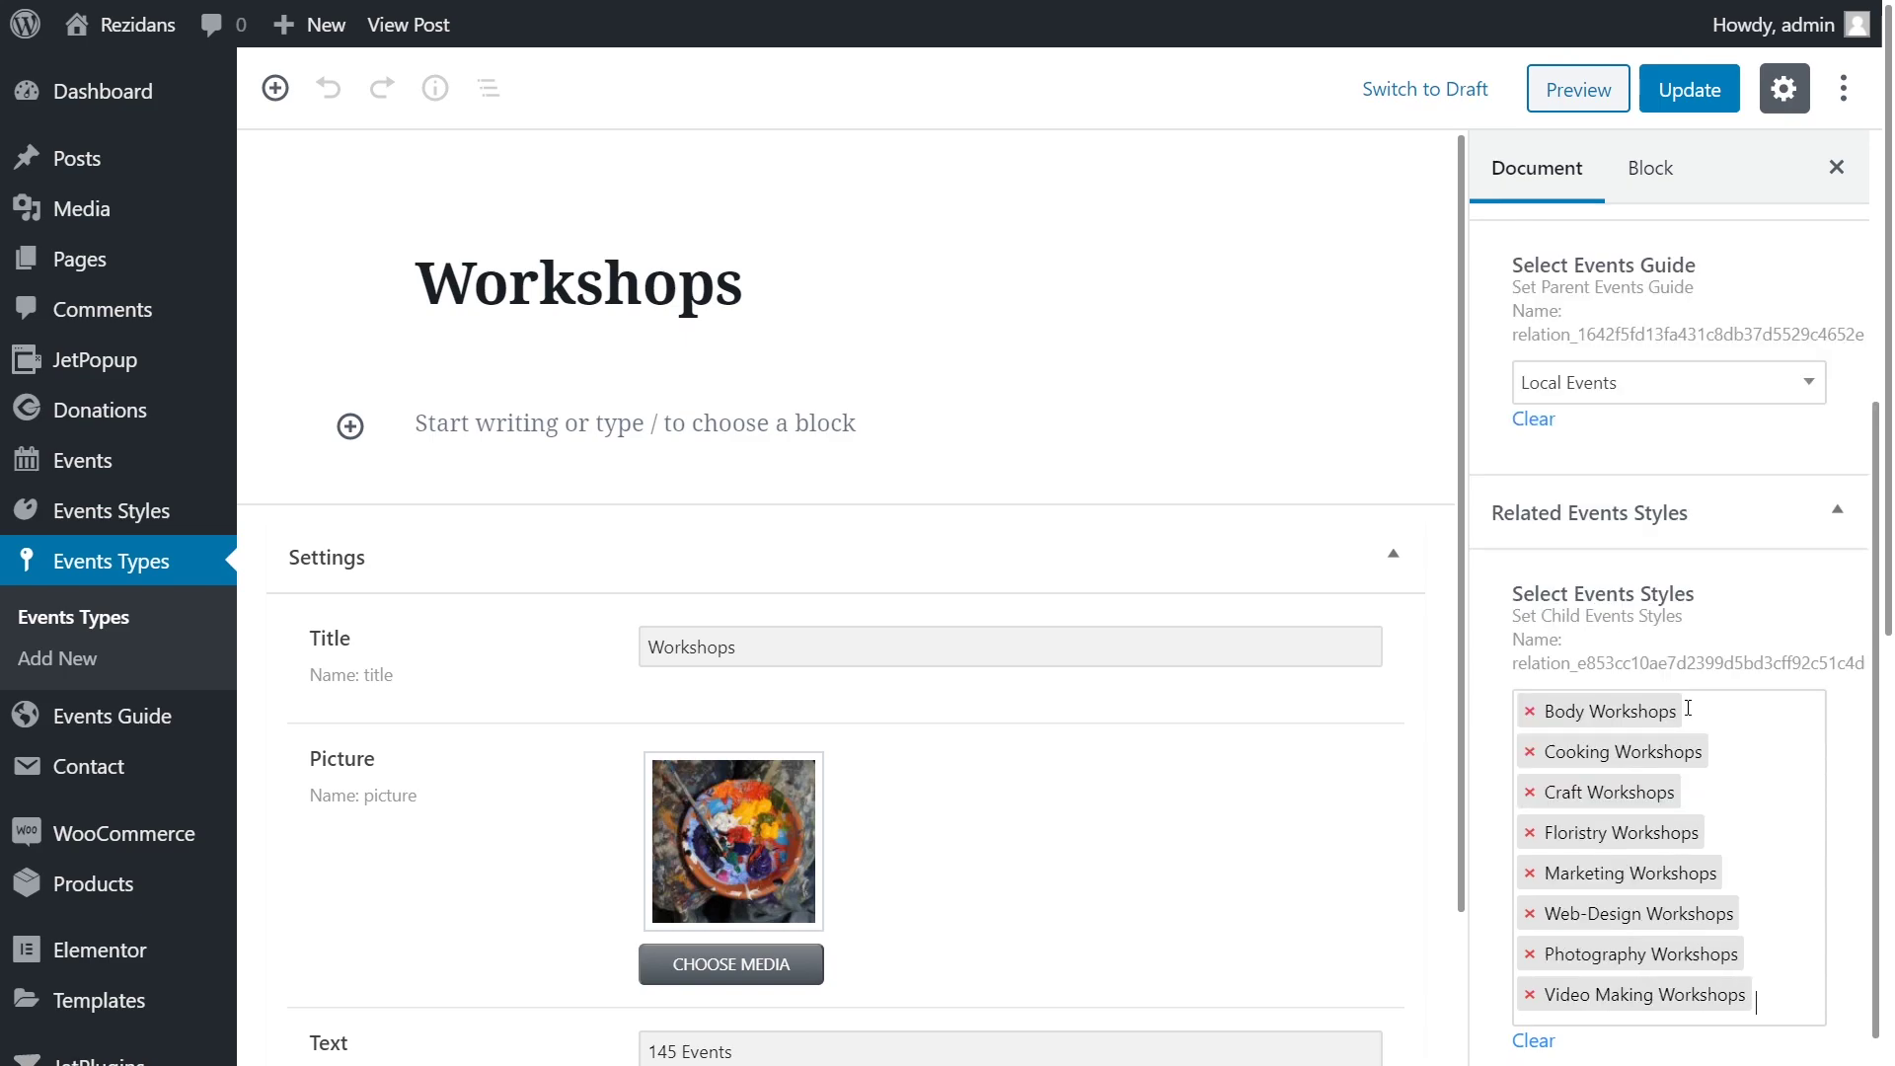
{"action": "left_click", "coordinate": [1646, 91]}
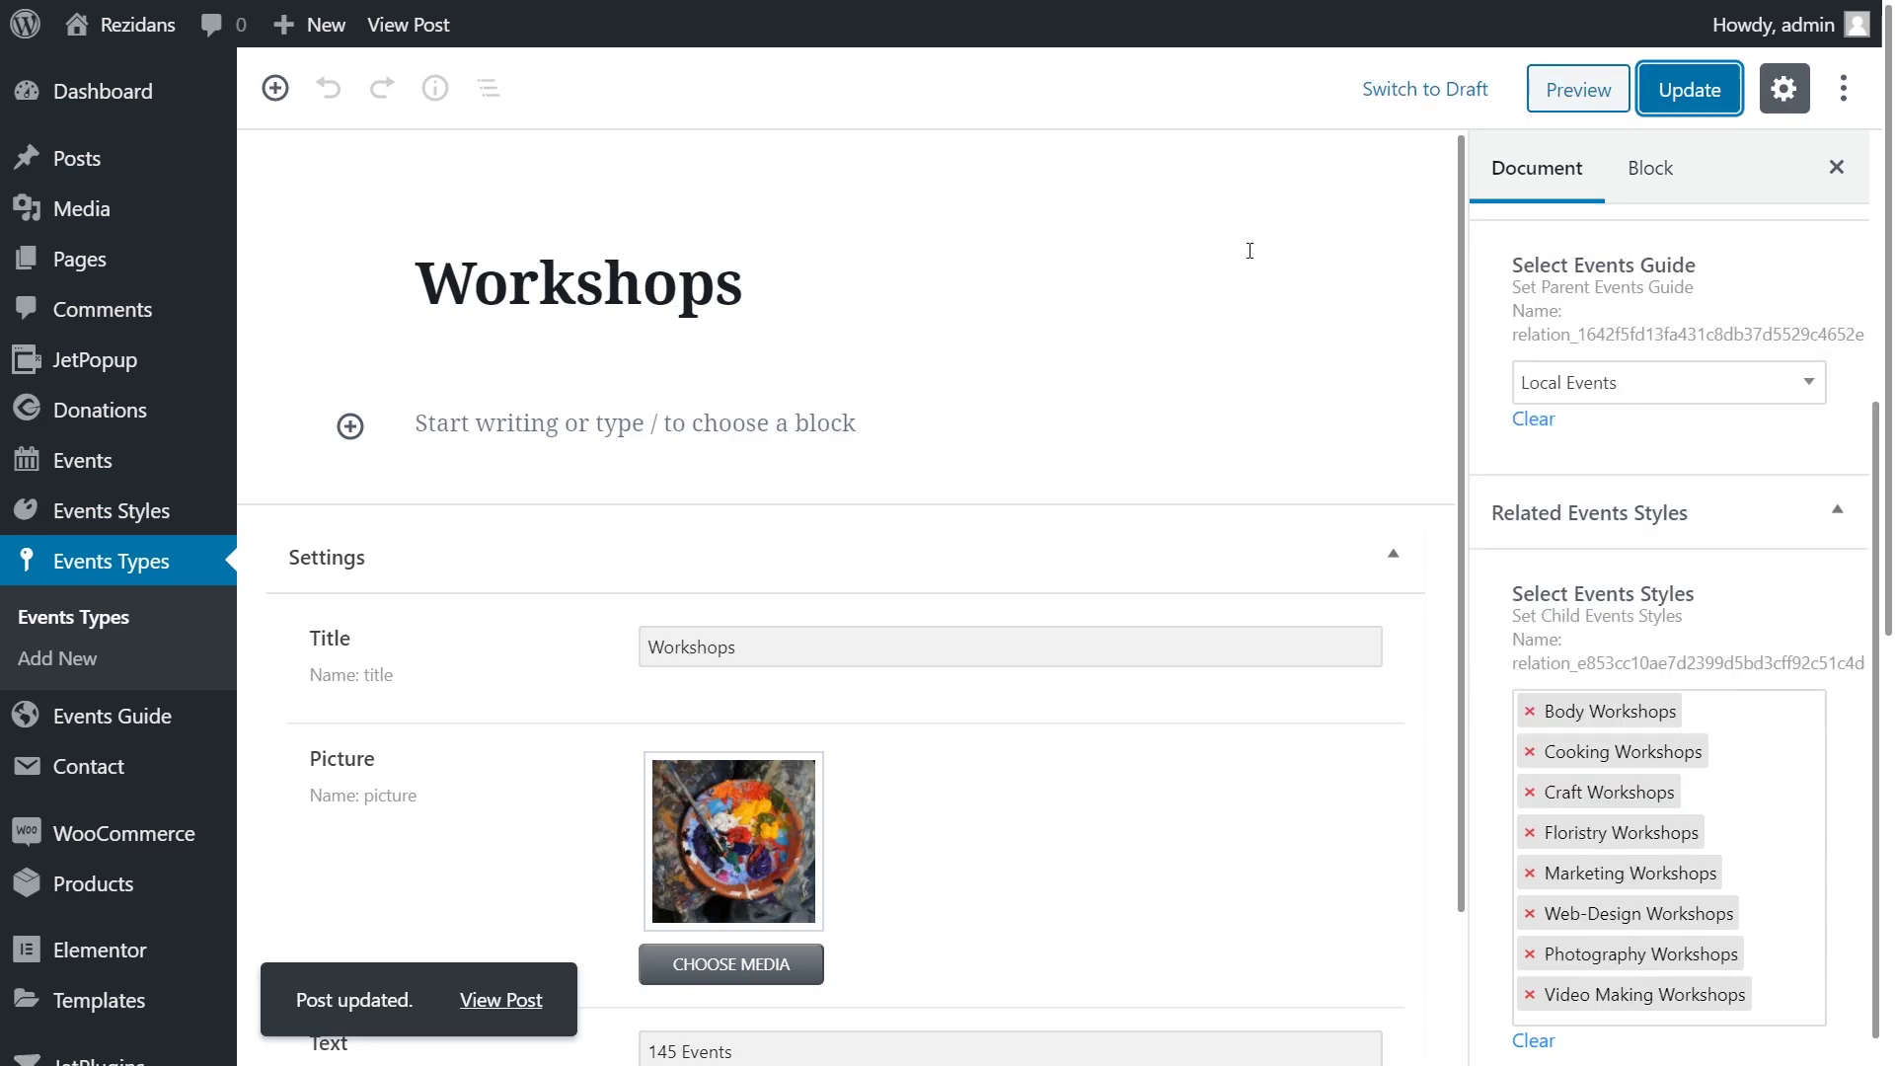
Return to the Events Types list and go to Crocoblock's My Library
{"action": "left_click", "coordinate": [153, 624]}
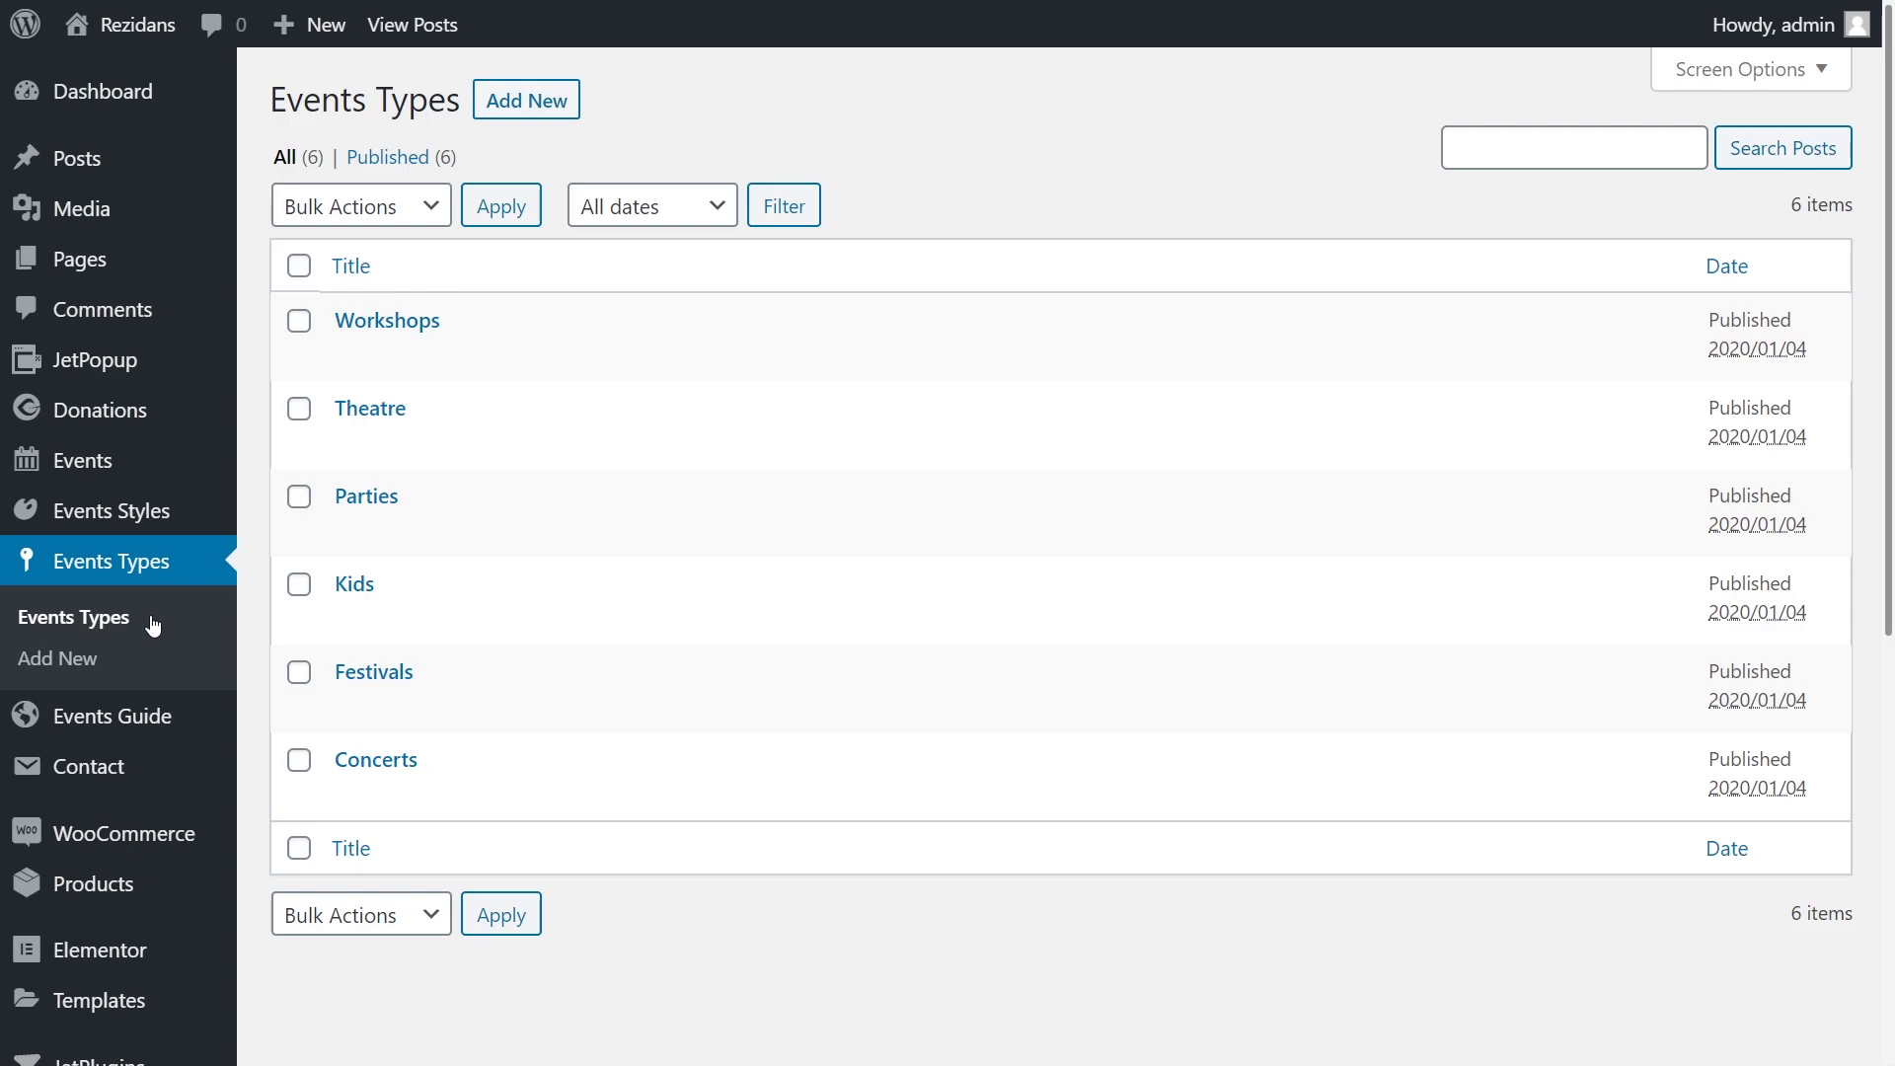
{"action": "scroll", "coordinate": [250, 631], "scroll_direction": "down", "scroll_amount": 1}
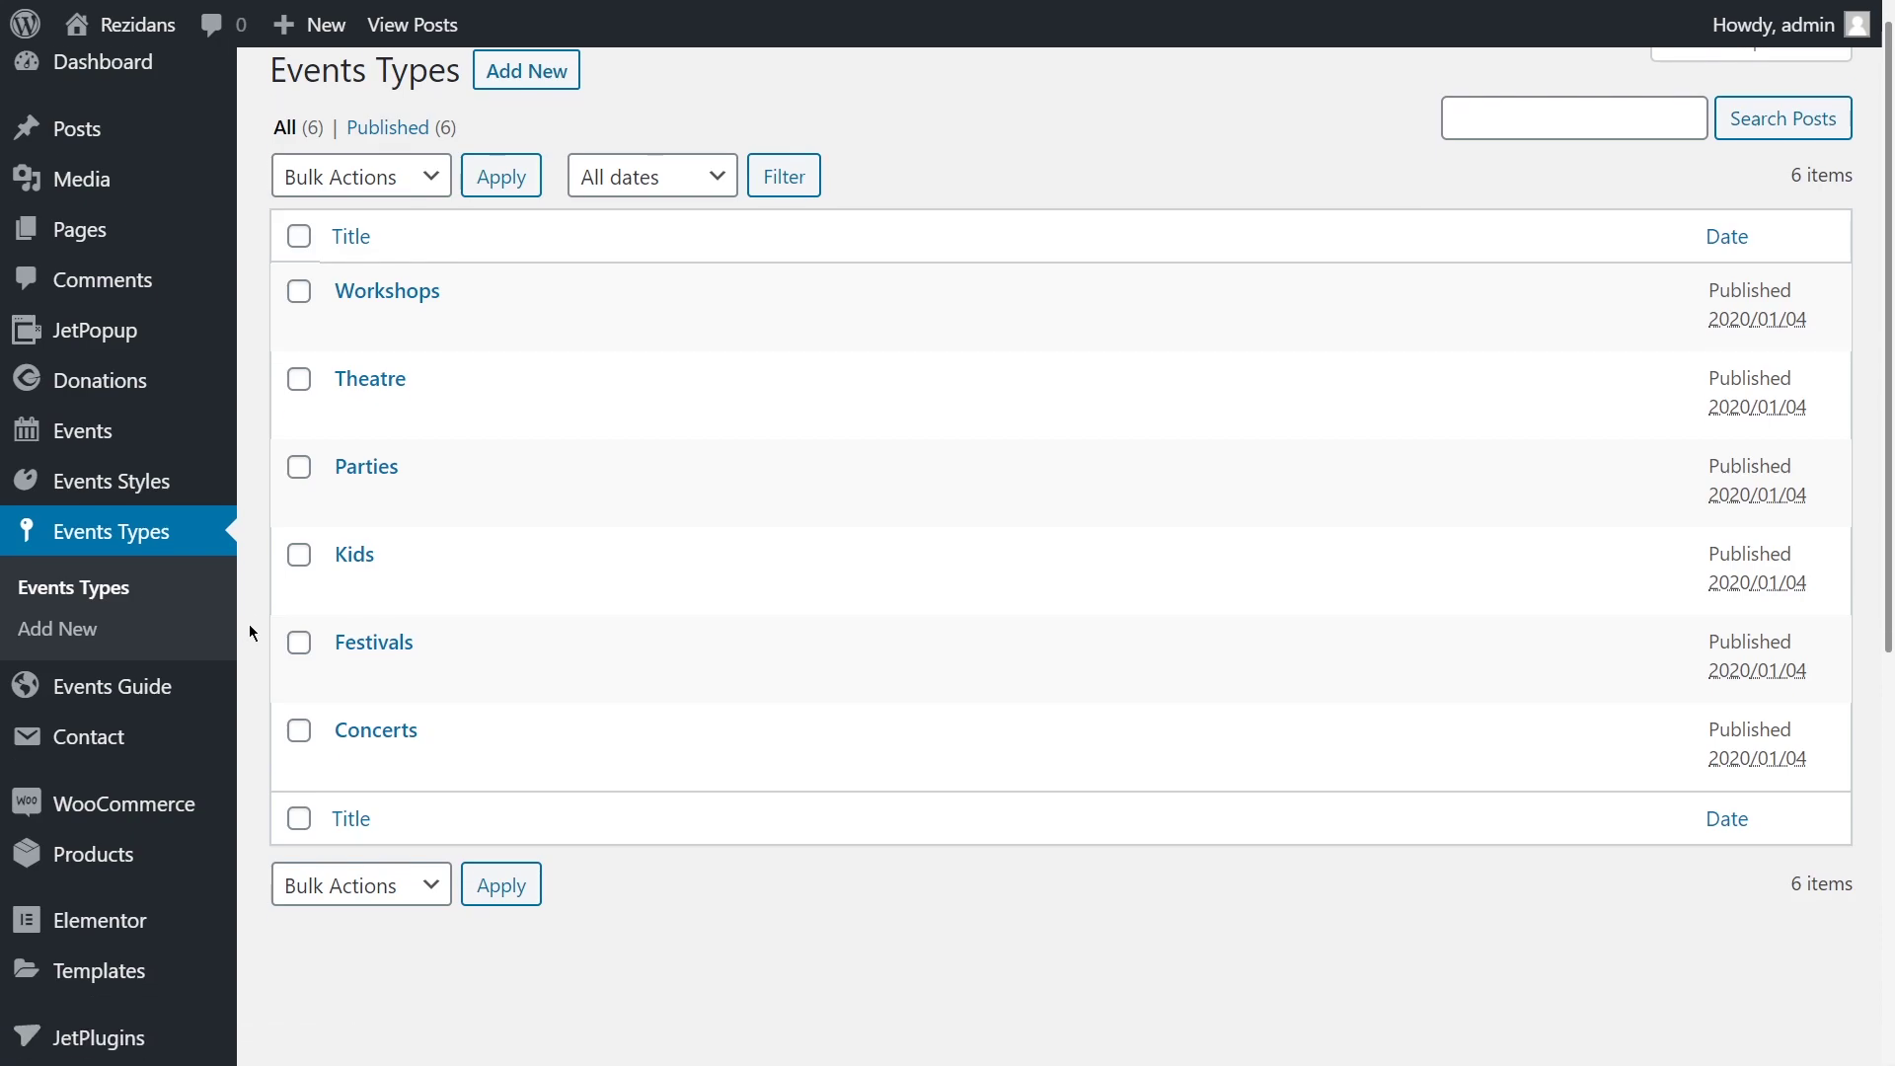
{"action": "scroll", "coordinate": [250, 625], "scroll_direction": "down", "scroll_amount": 7}
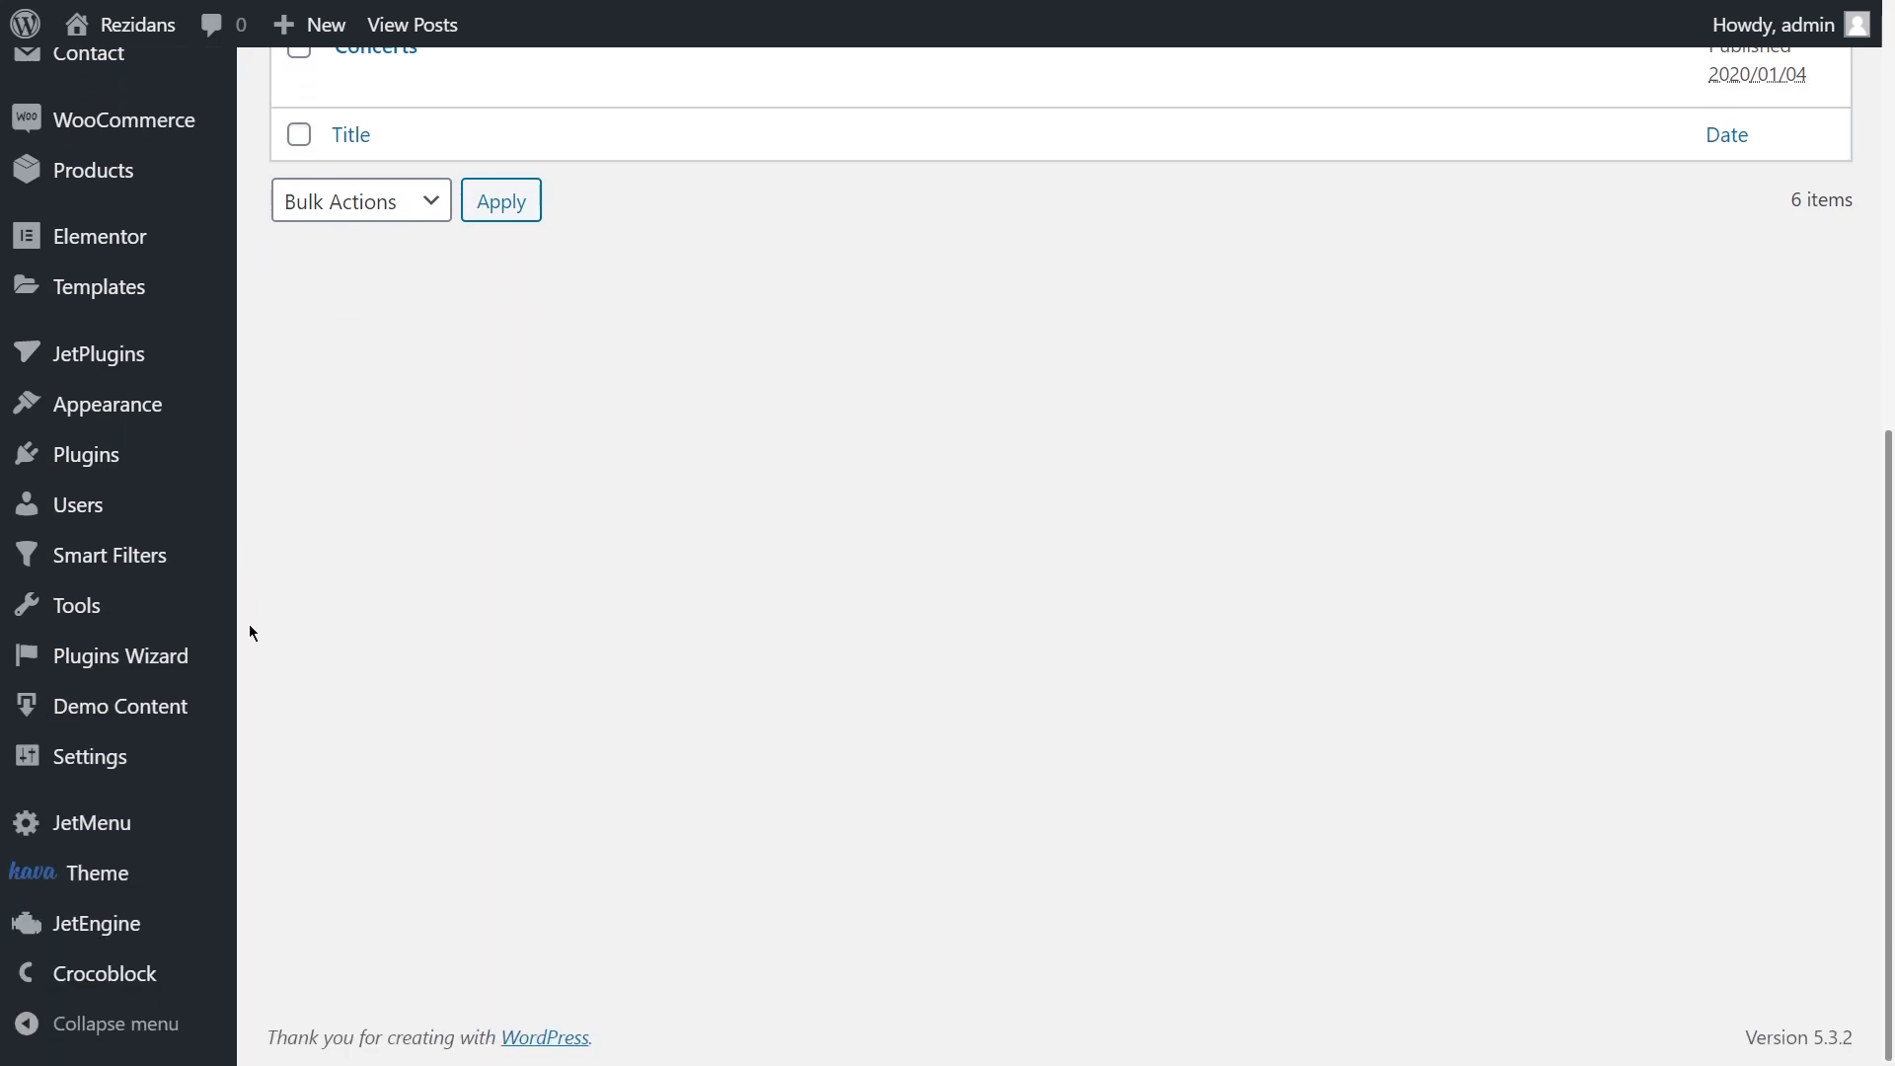
{"action": "mouse_move", "coordinate": [80, 981]}
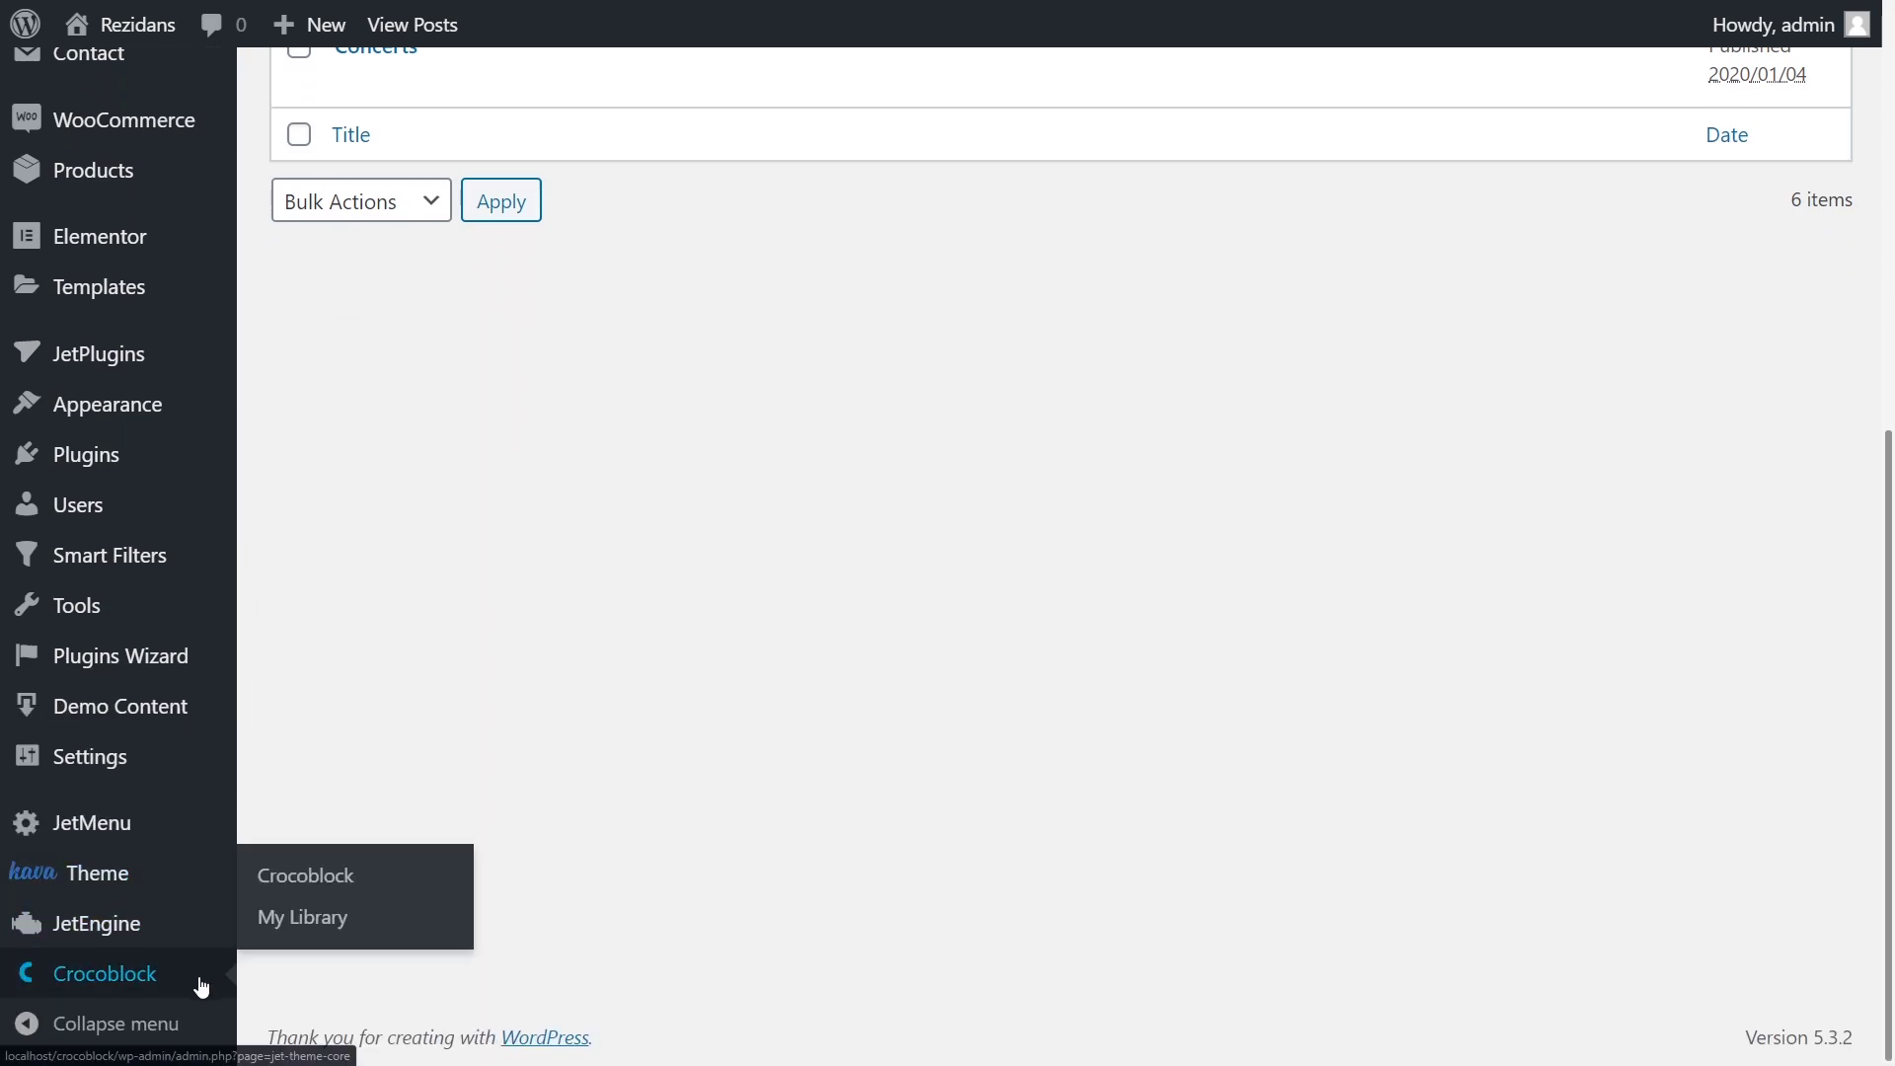
{"action": "left_click", "coordinate": [275, 927]}
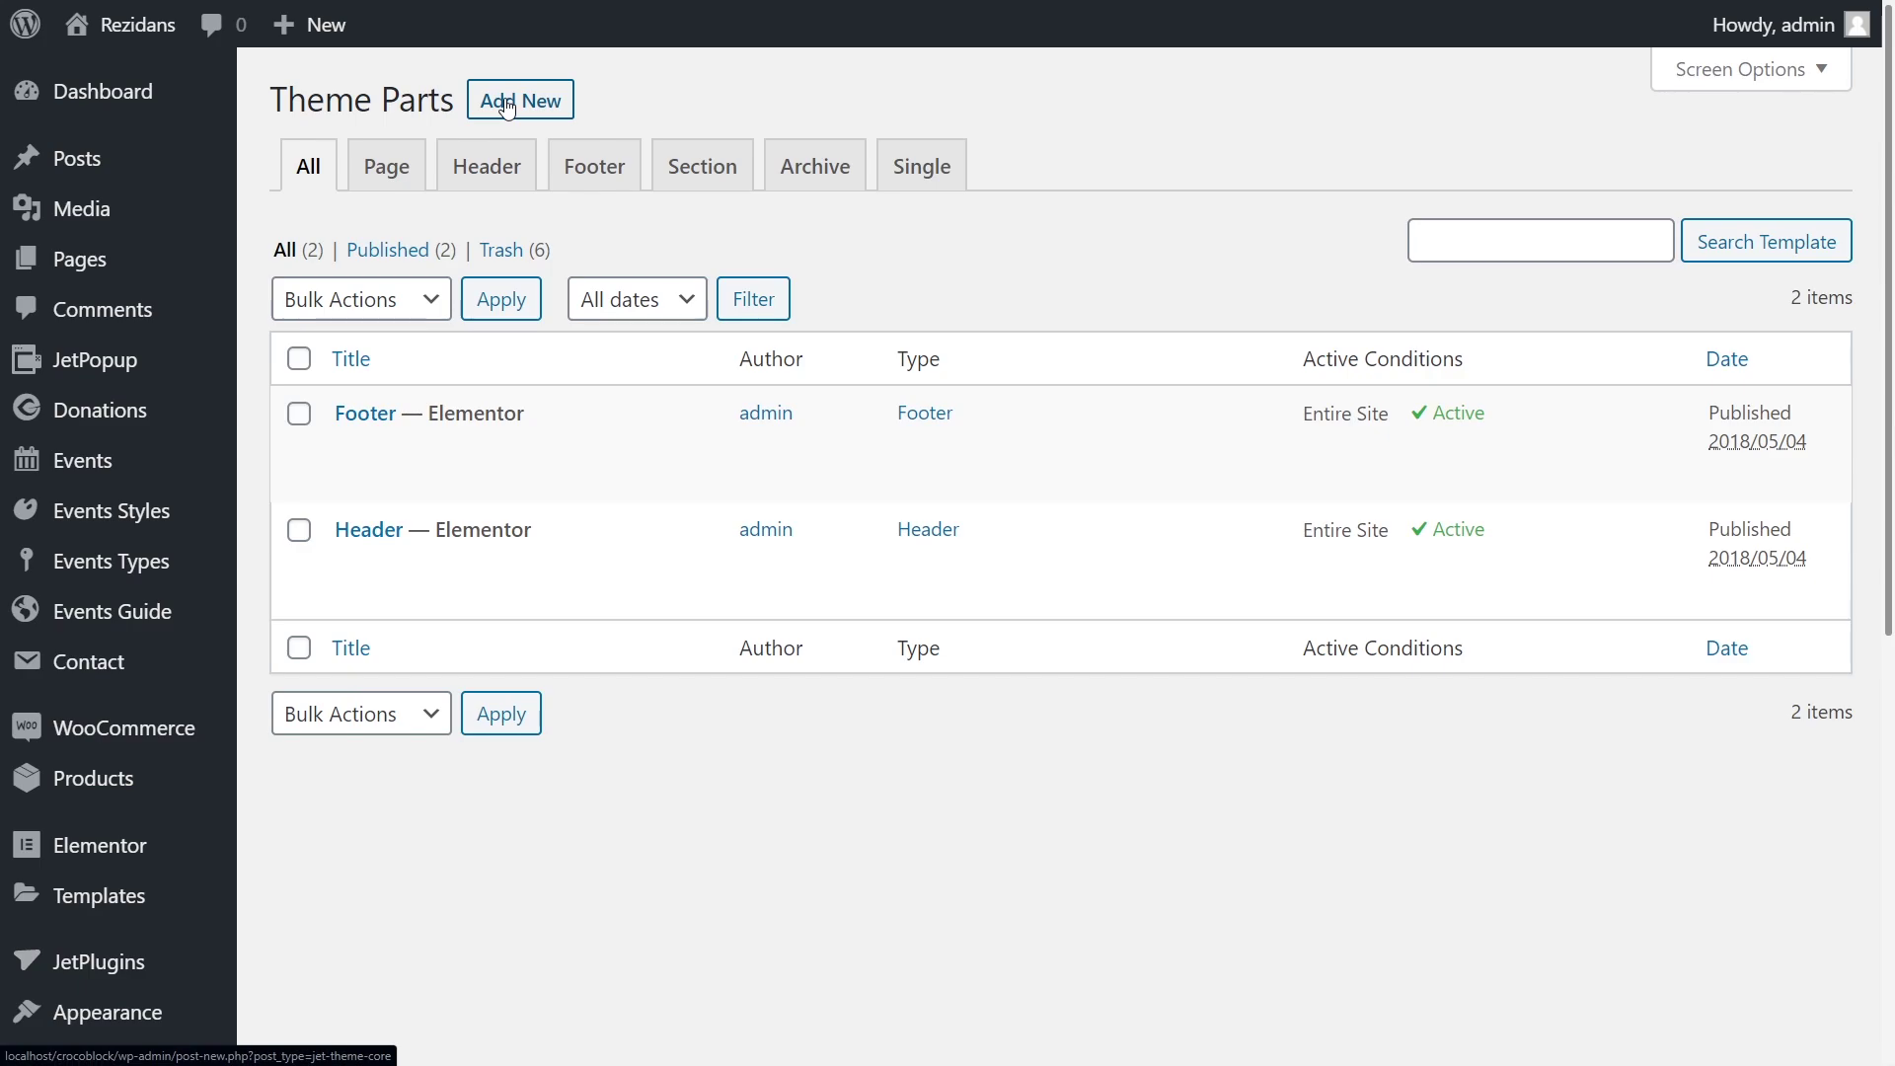
Create a Single template named 'Single Events Guide'
{"action": "left_click", "coordinate": [507, 106]}
{"action": "left_click", "coordinate": [1150, 468]}
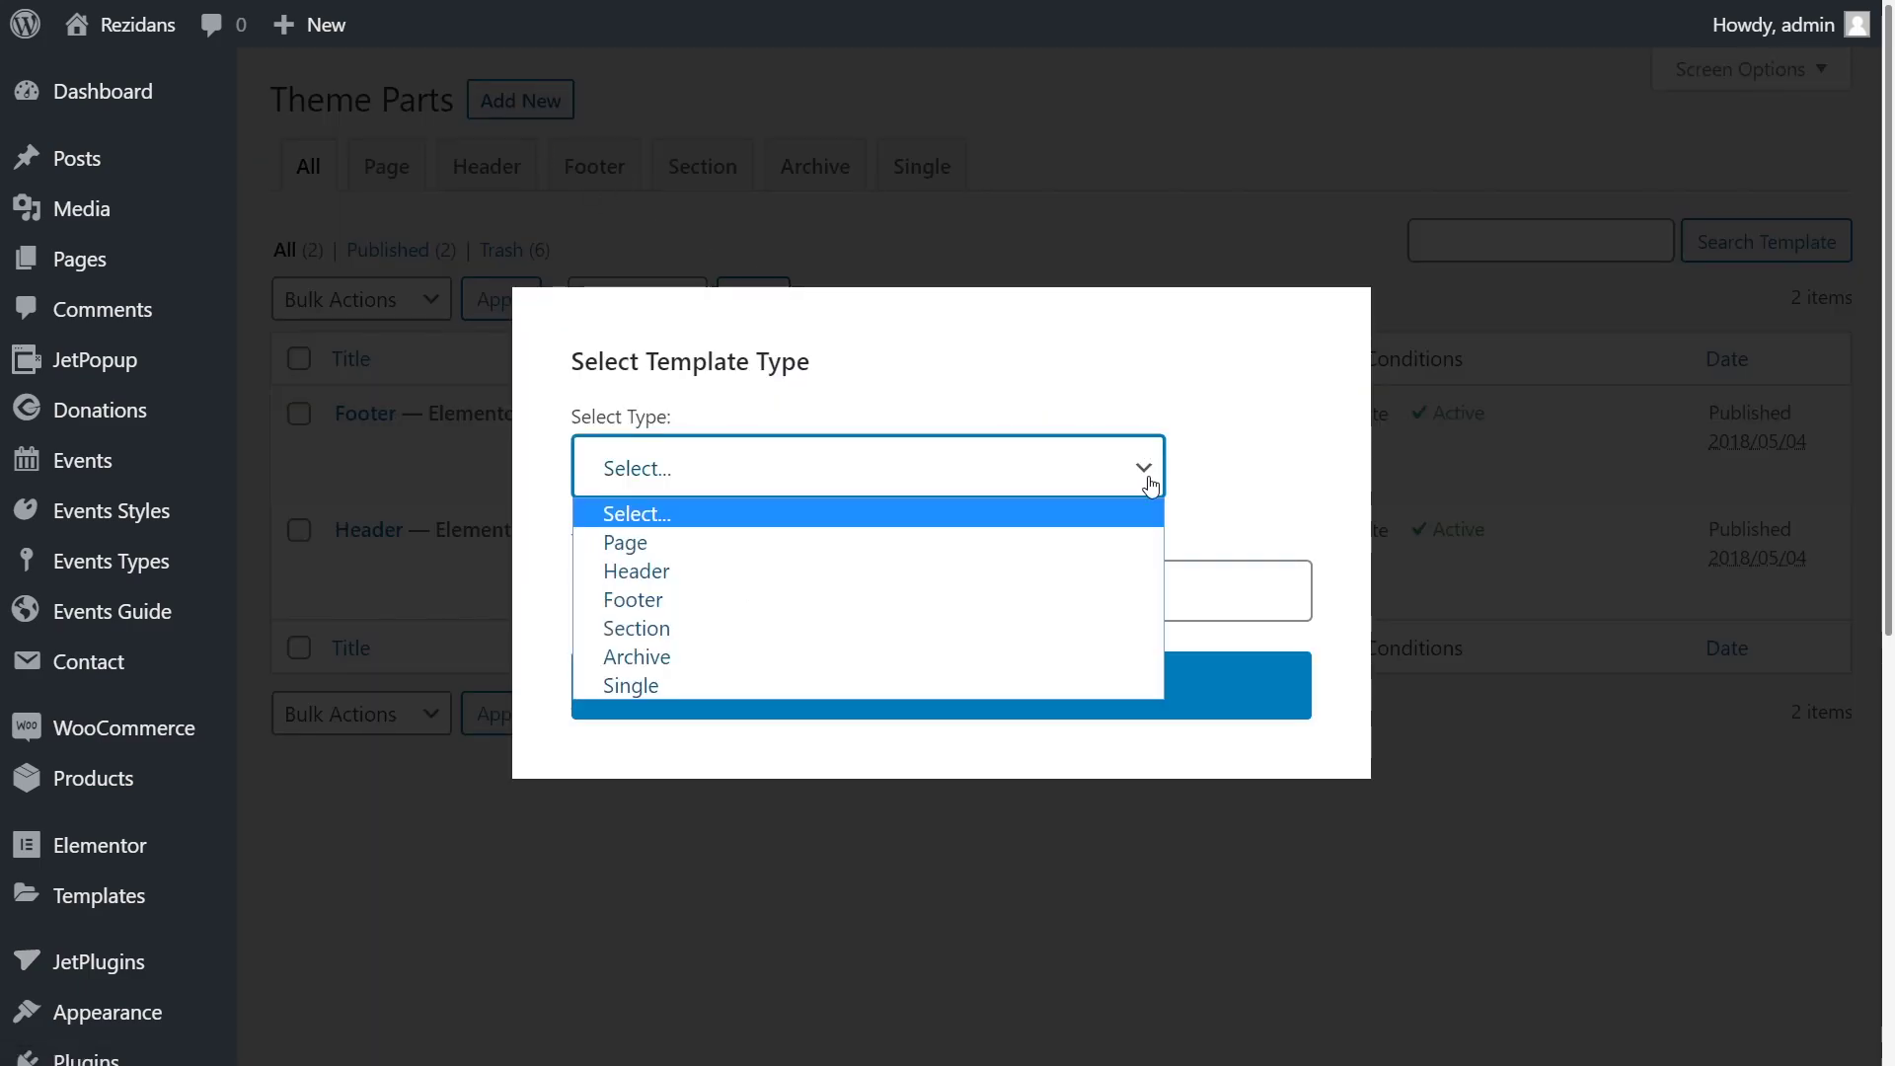
{"action": "left_click", "coordinate": [1125, 685]}
{"action": "type", "text": "Single Events Guide"}
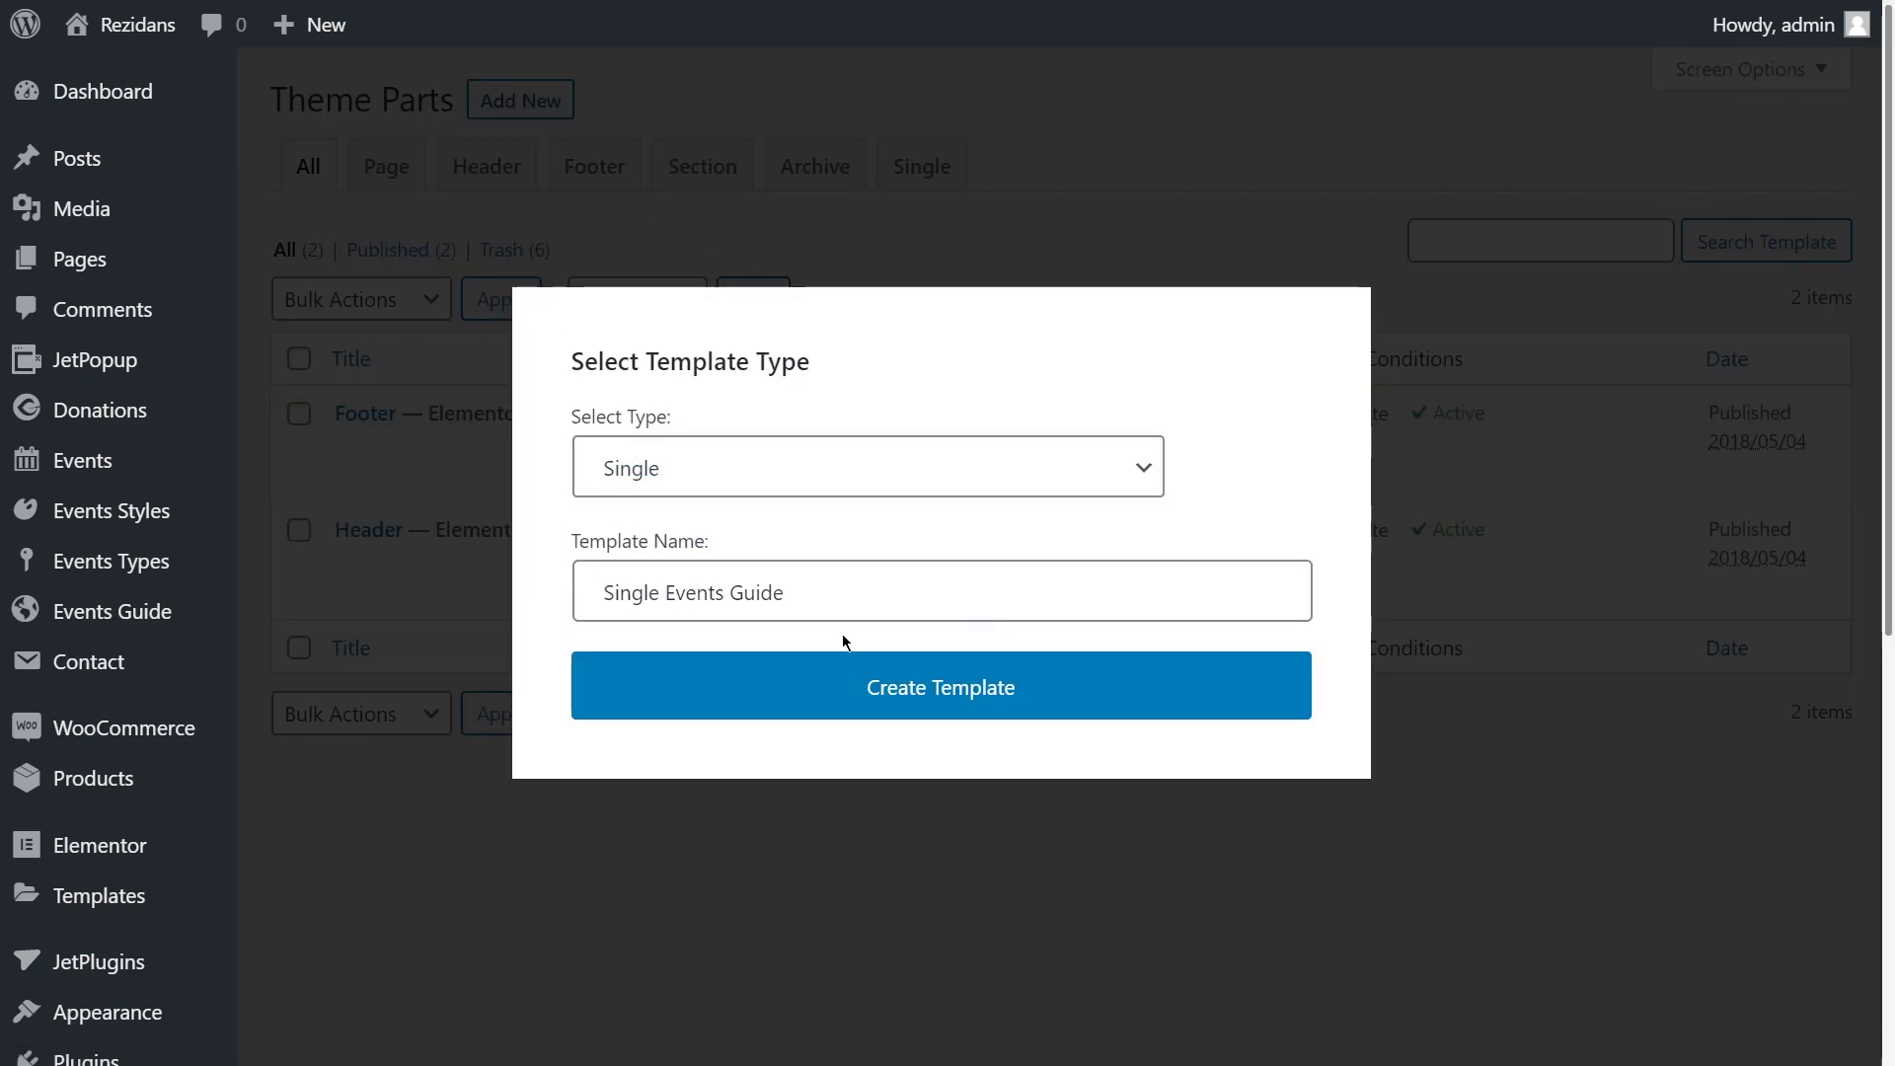
{"action": "left_click", "coordinate": [869, 691]}
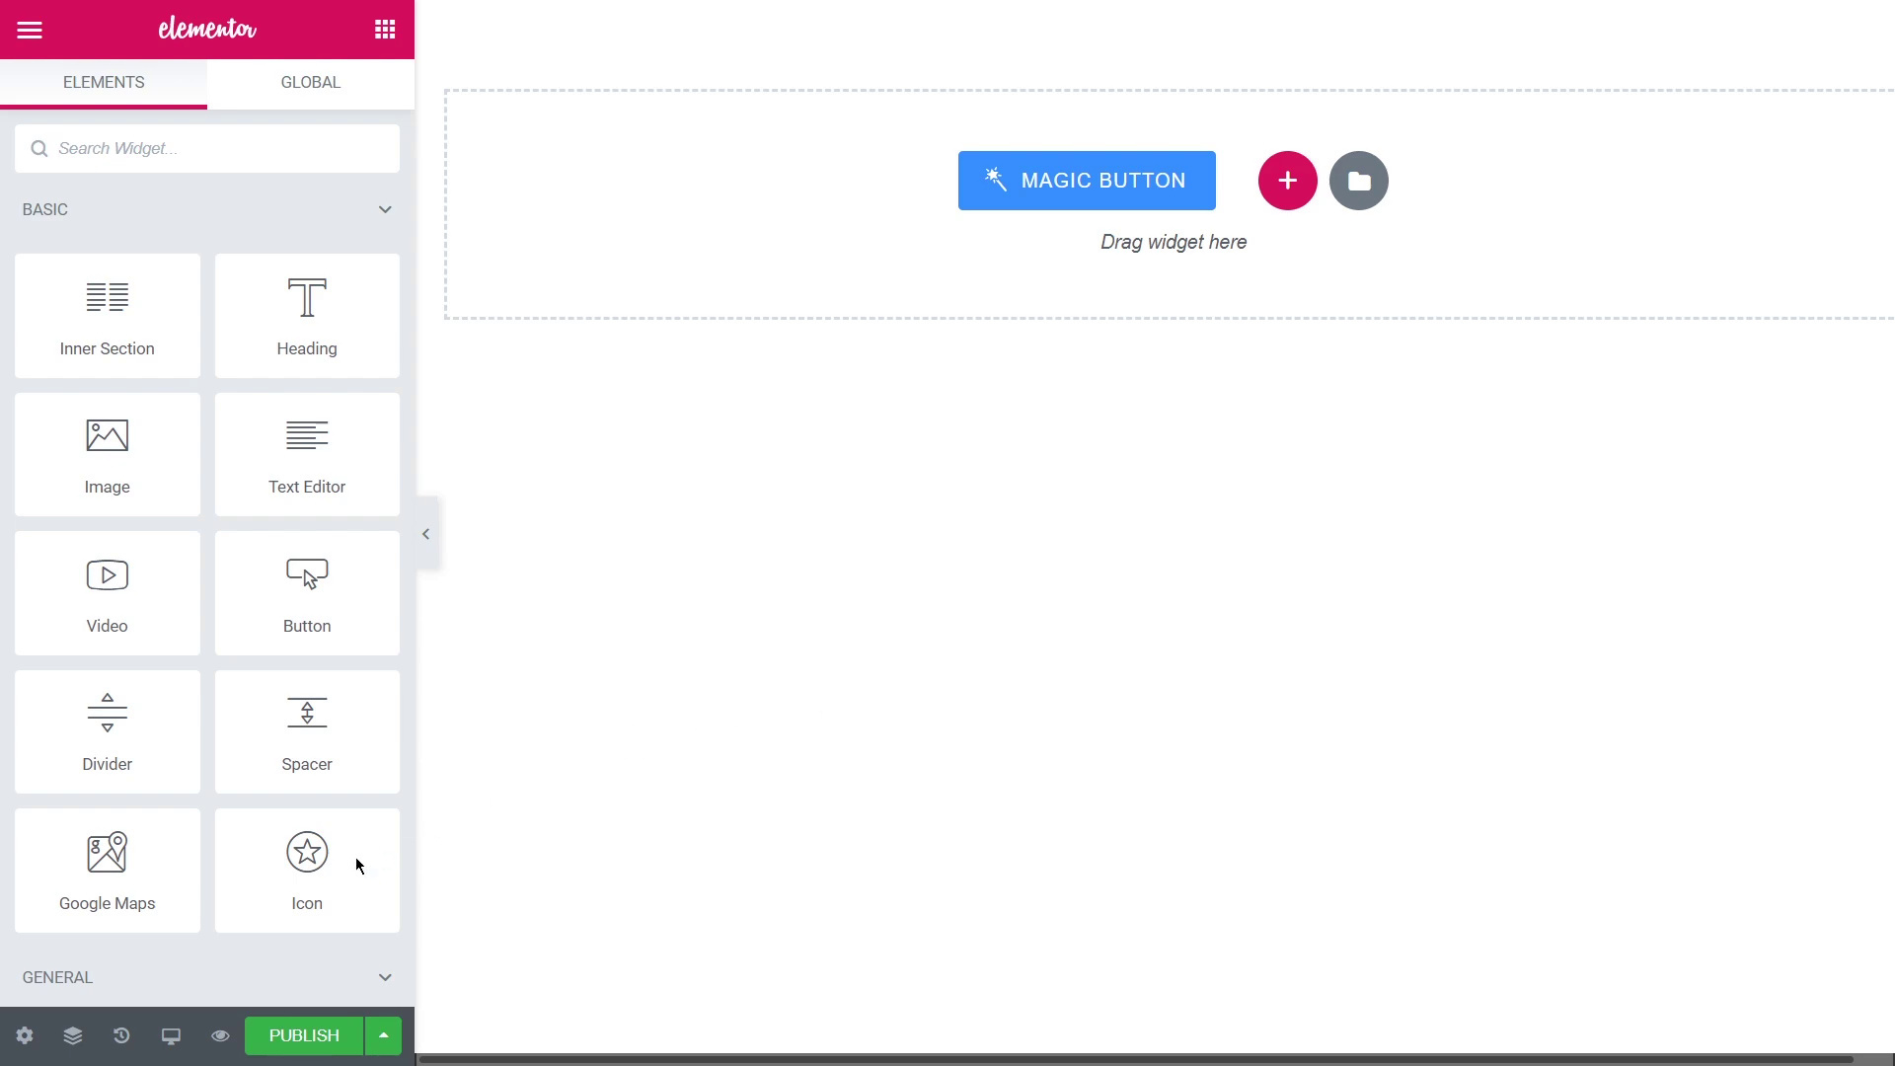
Set the template condition to Singular > Post Type > Events Guide
{"action": "left_click", "coordinate": [22, 1019]}
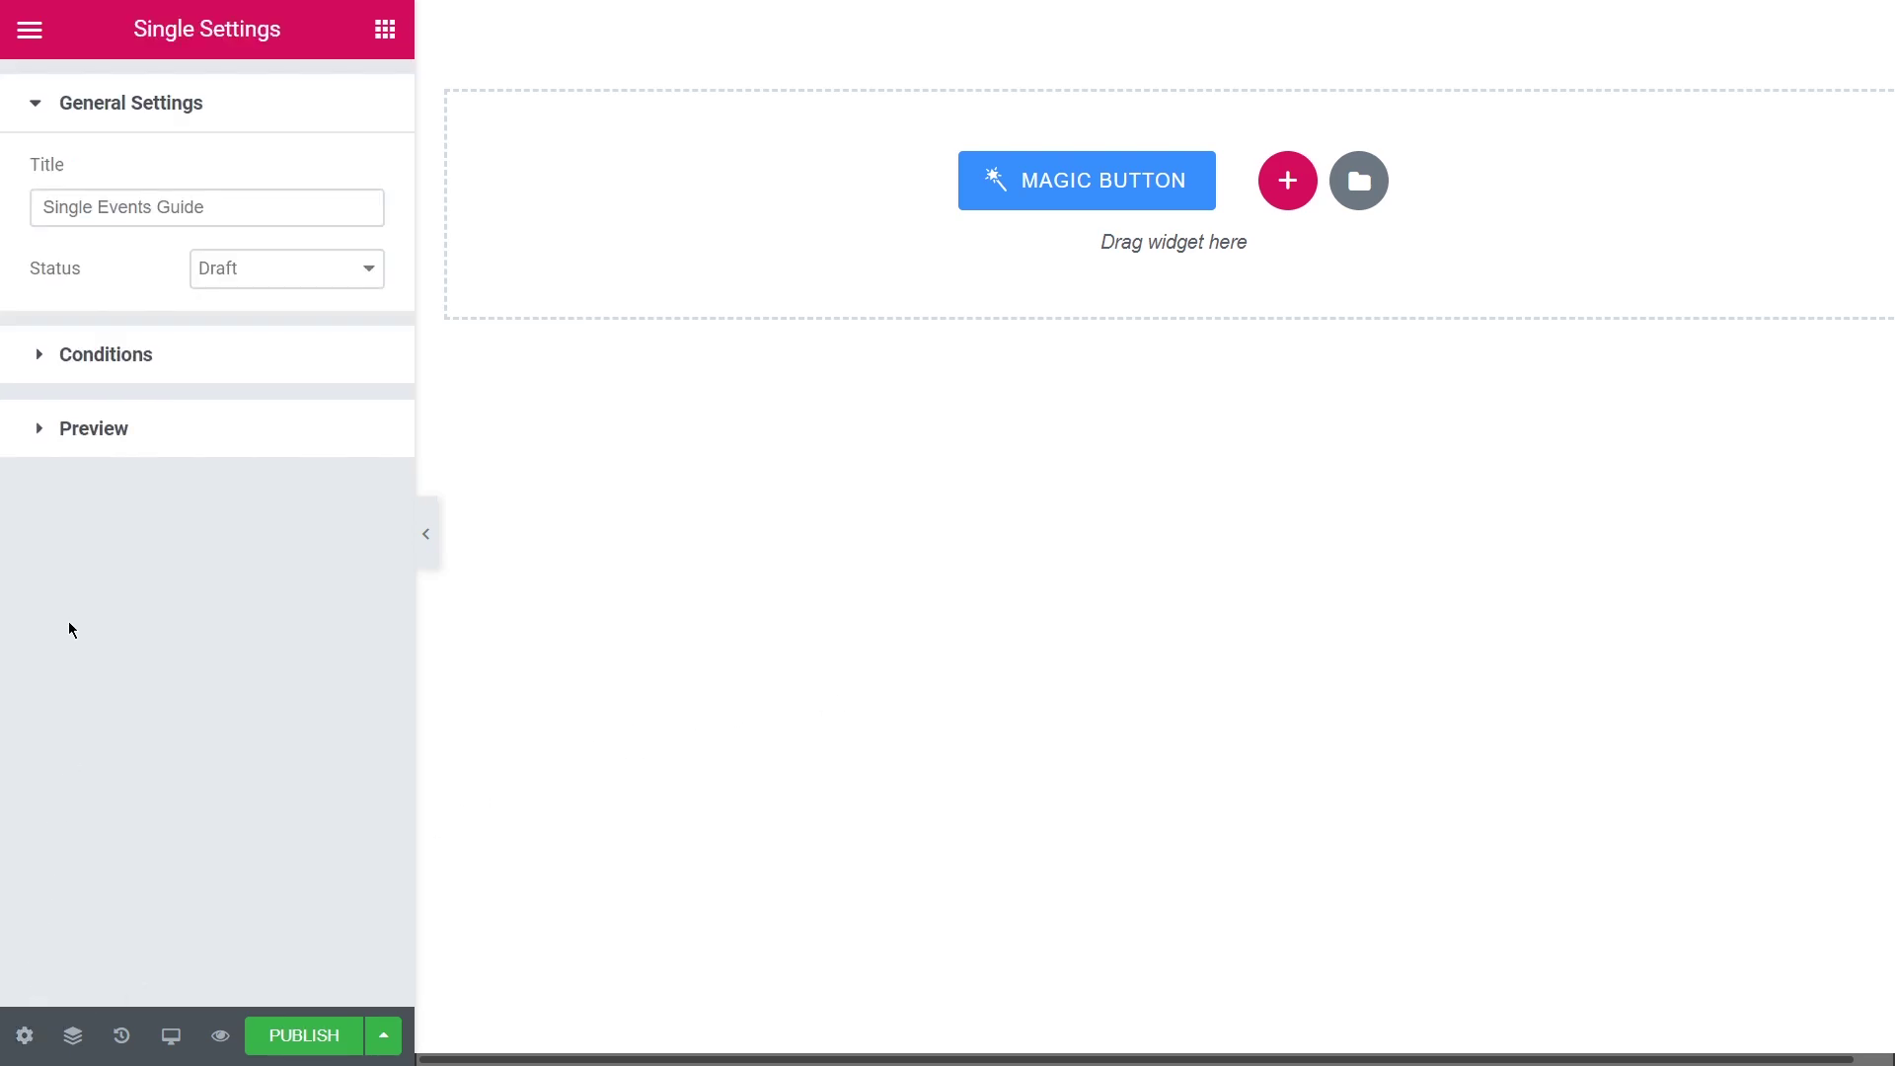
{"action": "left_click", "coordinate": [101, 371]}
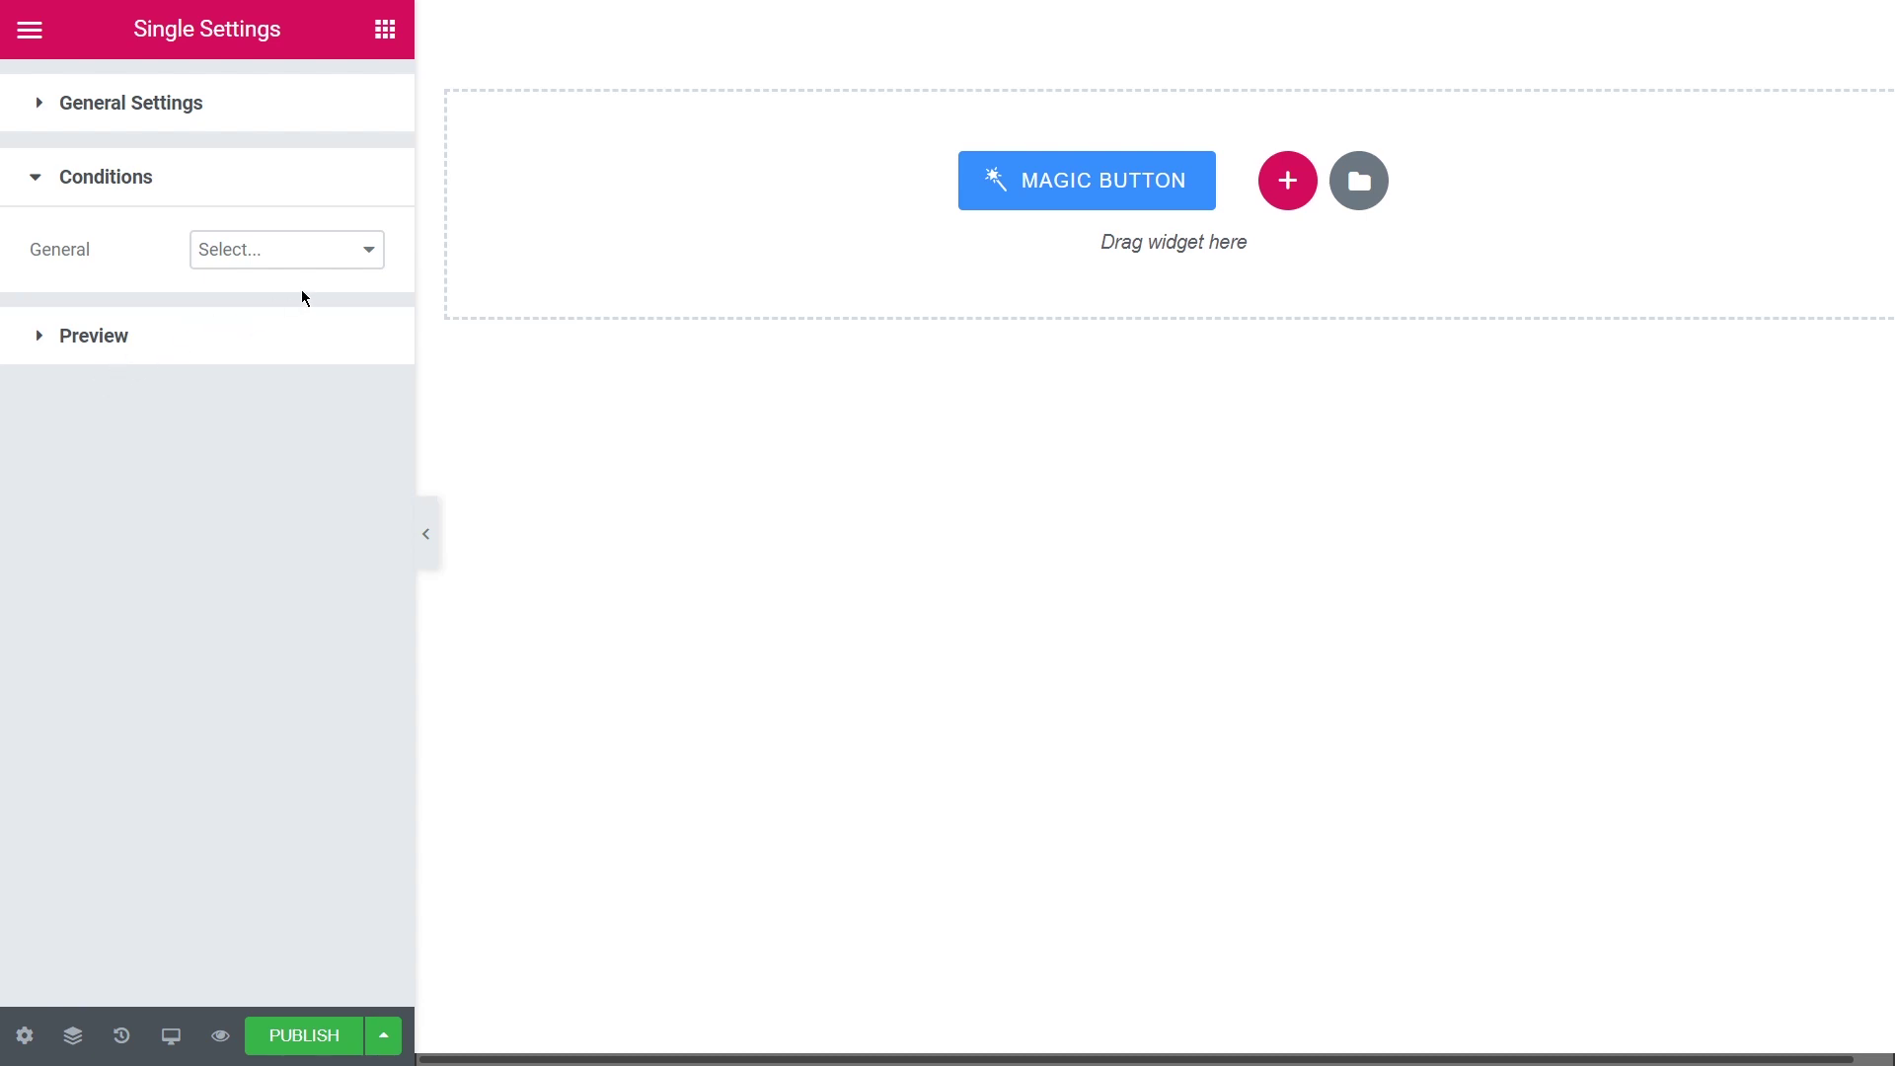
{"action": "left_click", "coordinate": [366, 252]}
{"action": "left_click", "coordinate": [361, 305]}
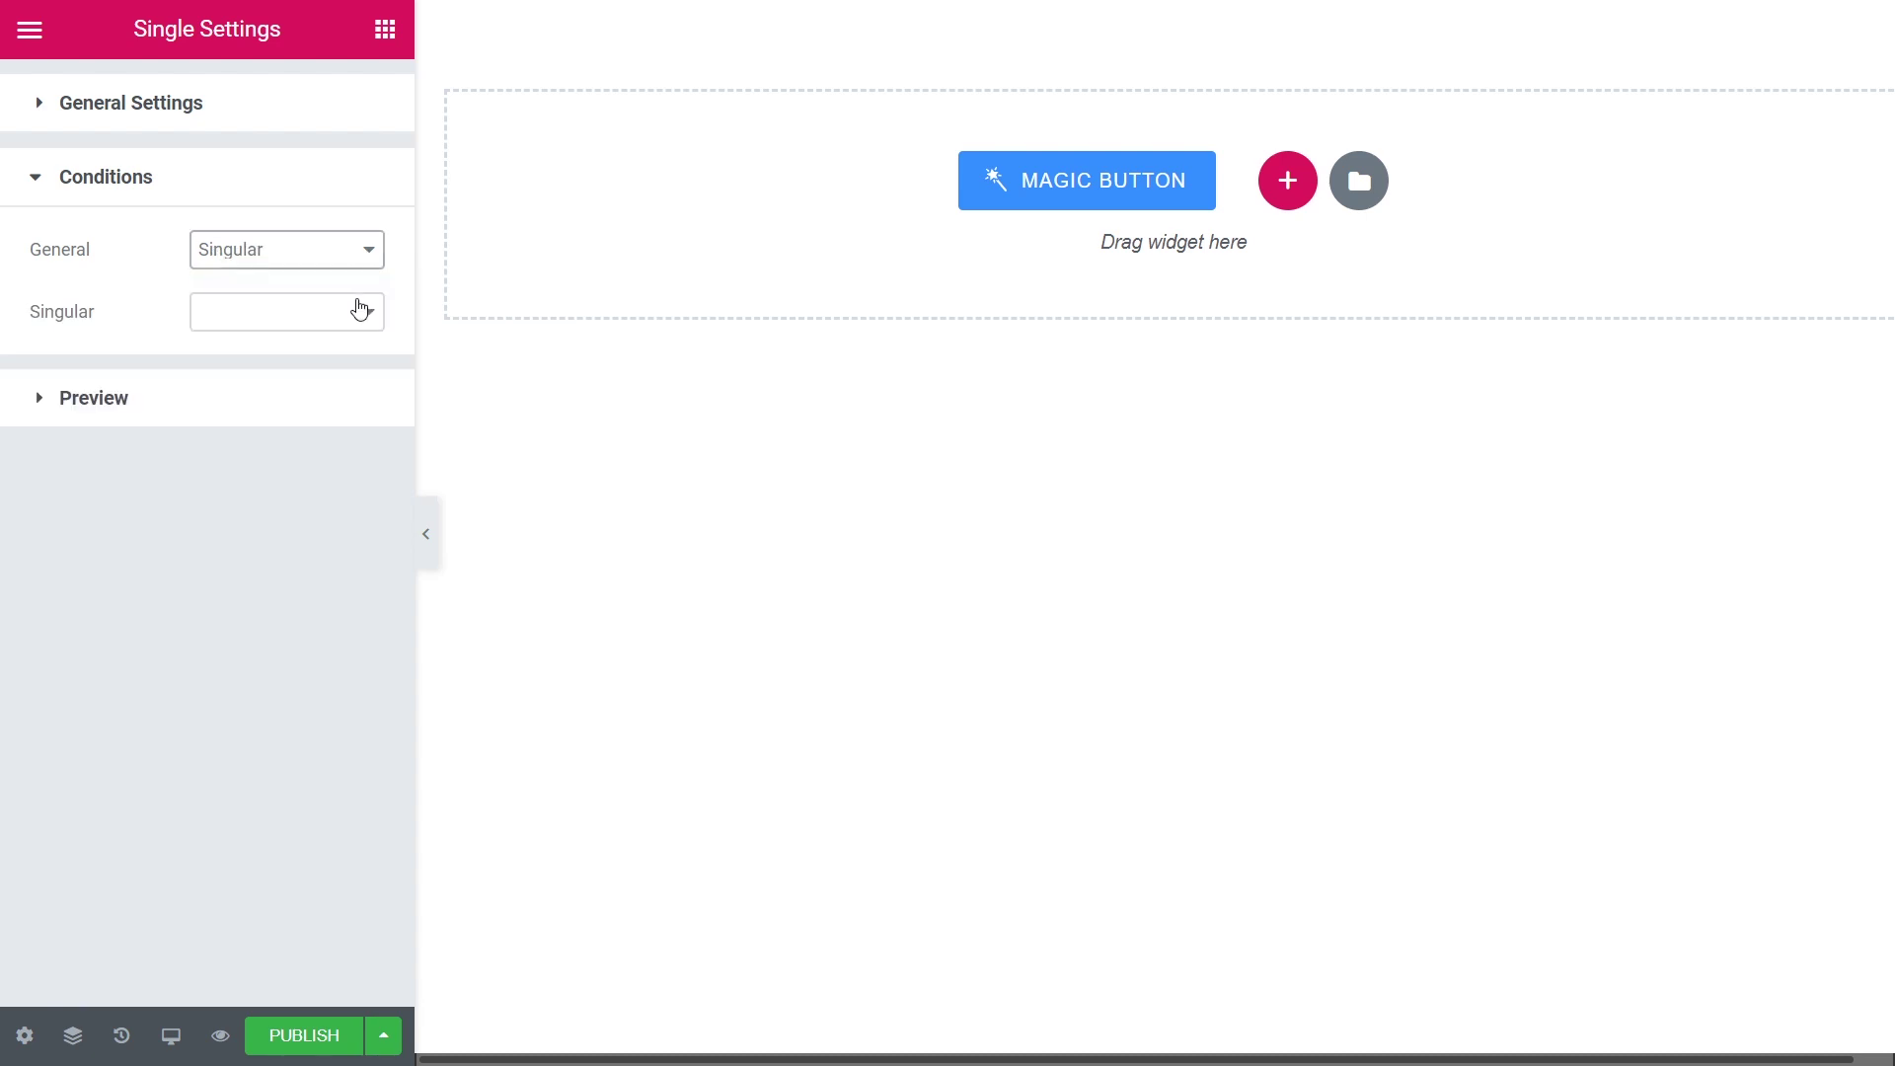
{"action": "left_click", "coordinate": [359, 310]}
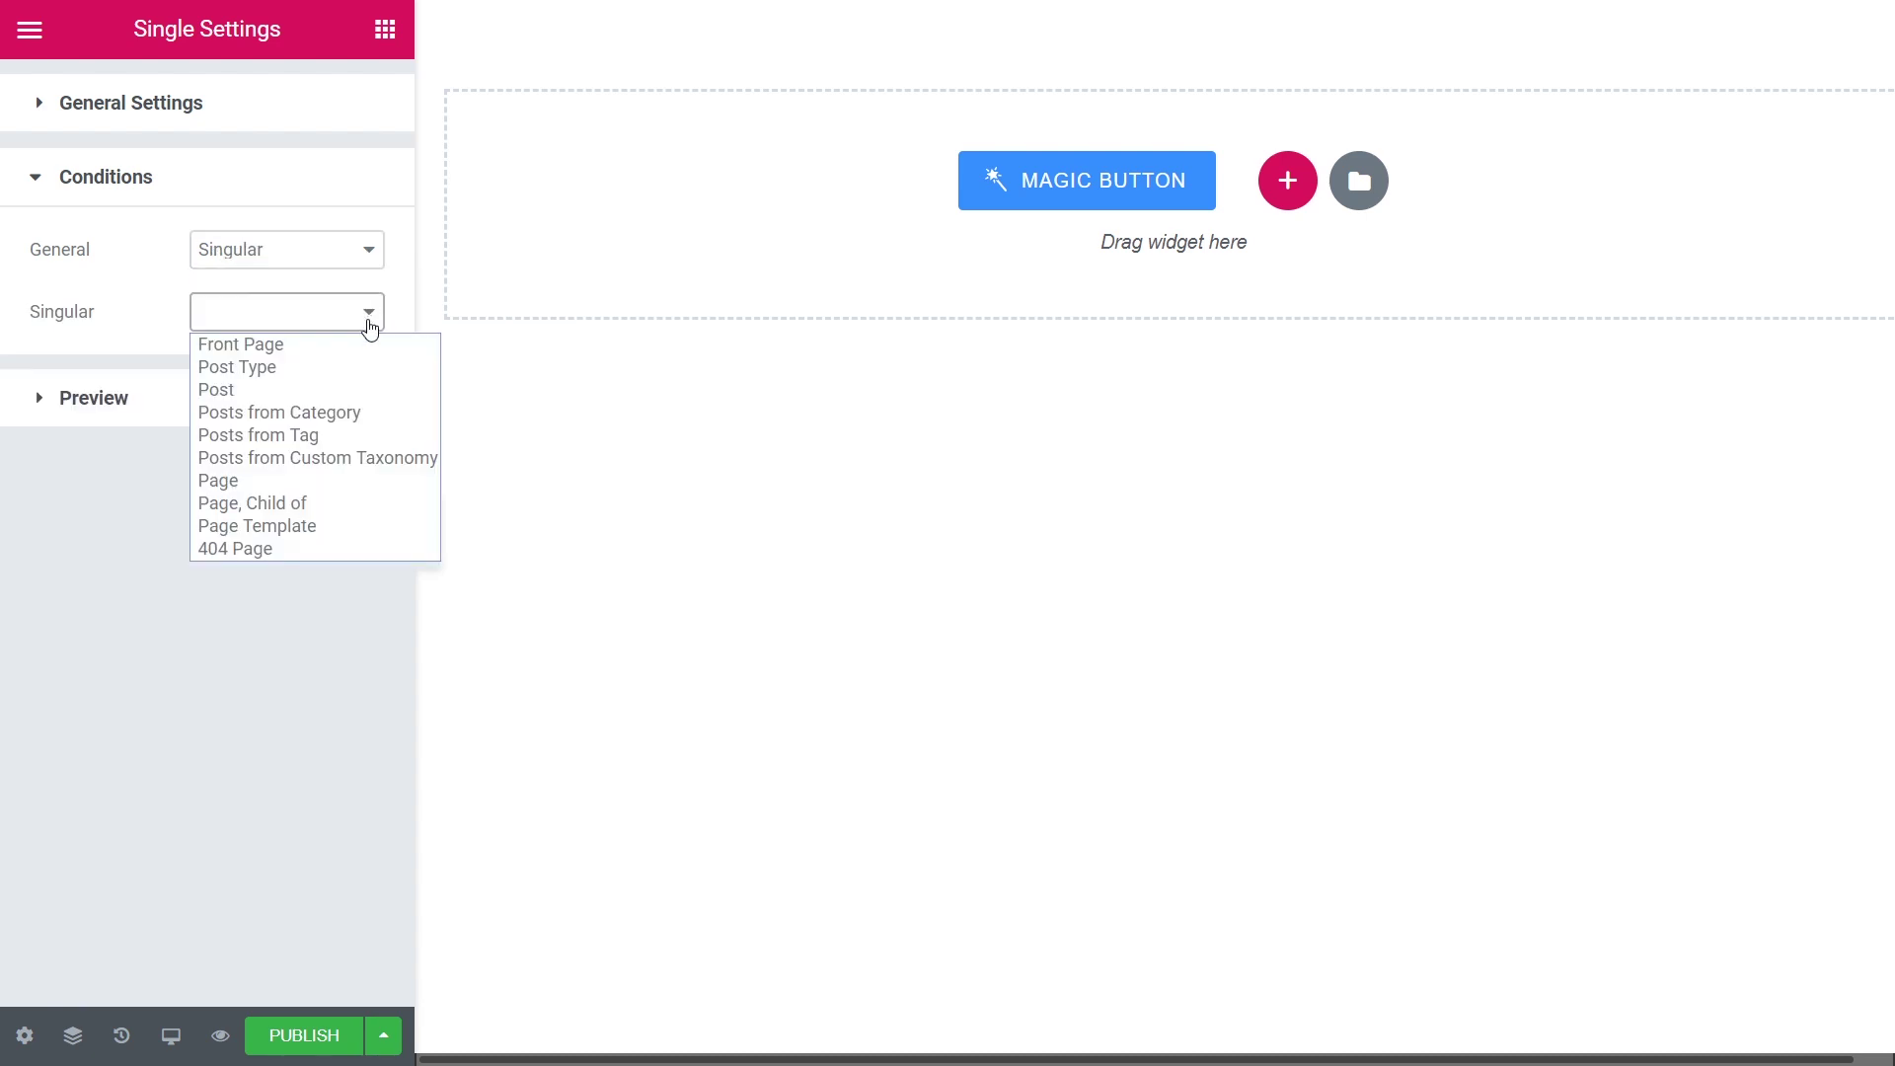
{"action": "left_click", "coordinate": [350, 369]}
{"action": "left_click", "coordinate": [347, 367]}
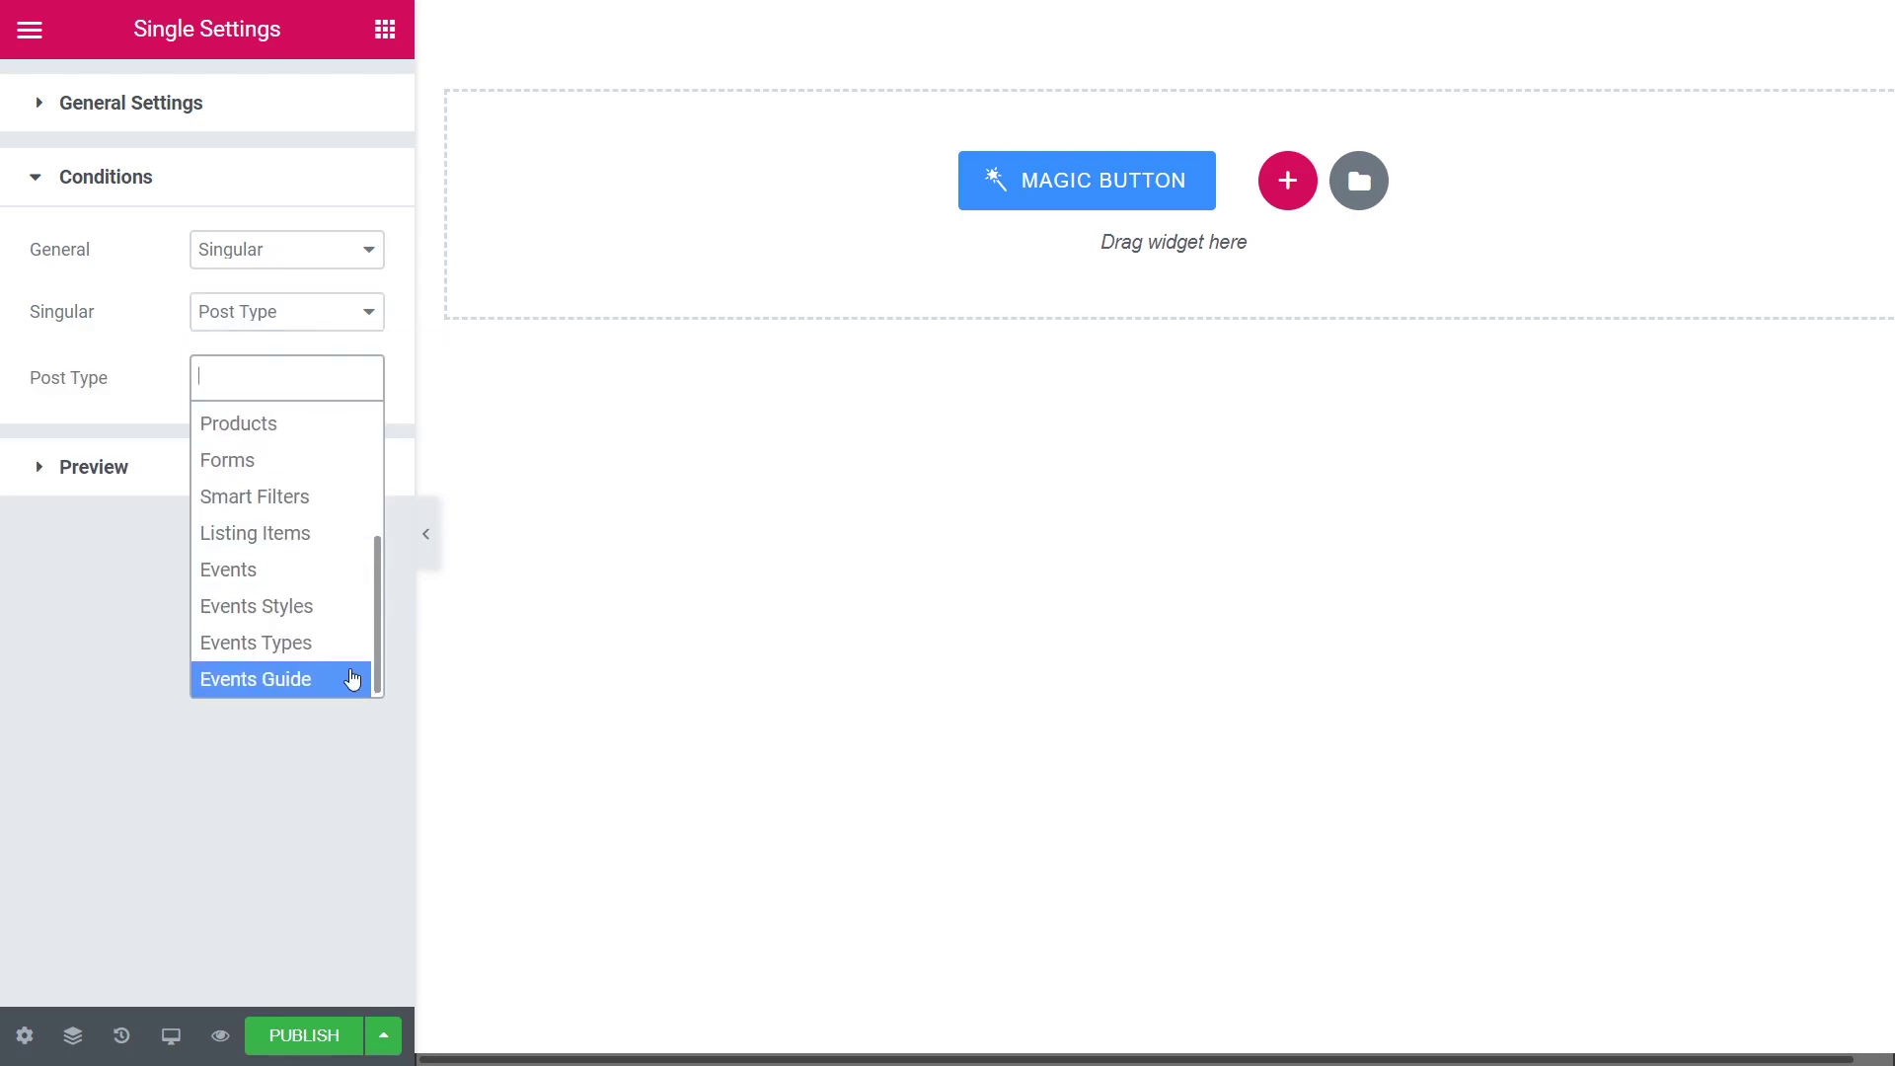
{"action": "left_click", "coordinate": [353, 679]}
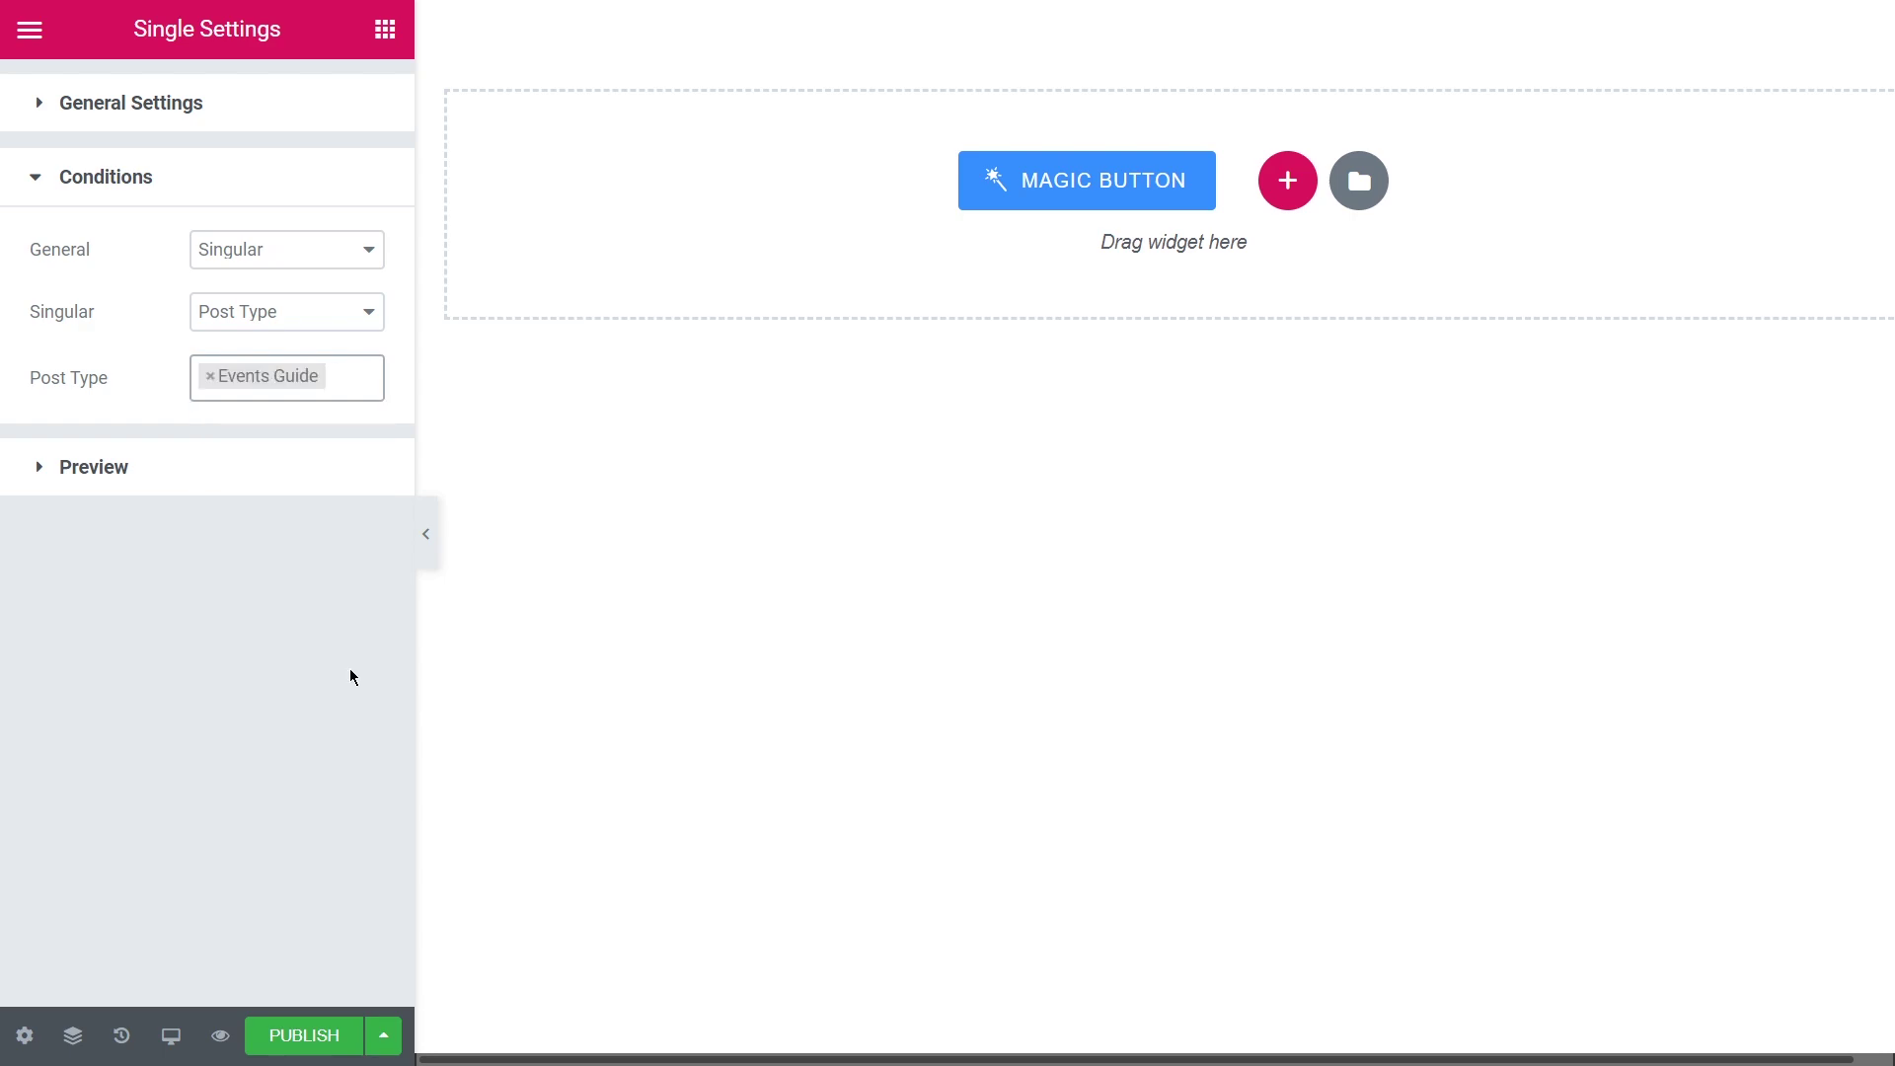
Preview the template with the Events Guide post type's Local Events post
{"action": "left_click", "coordinate": [40, 468]}
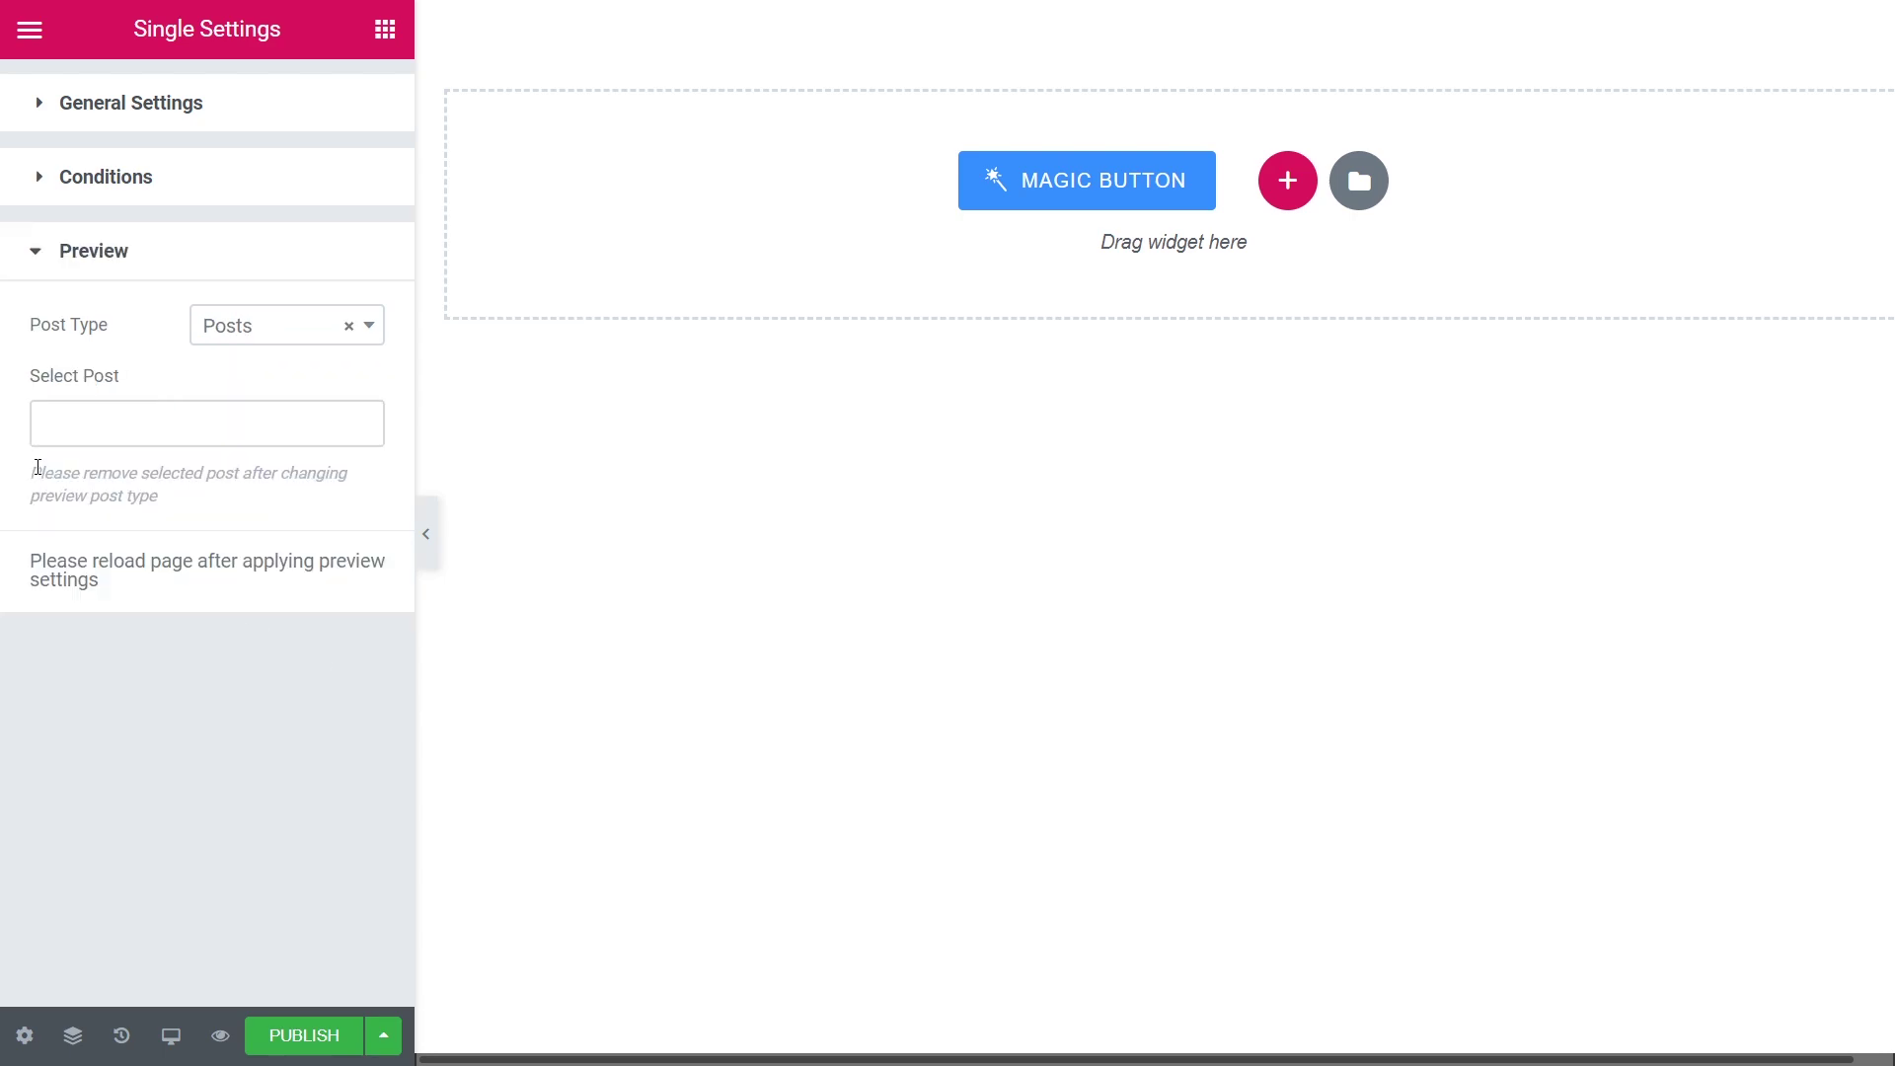
{"action": "left_click", "coordinate": [368, 326]}
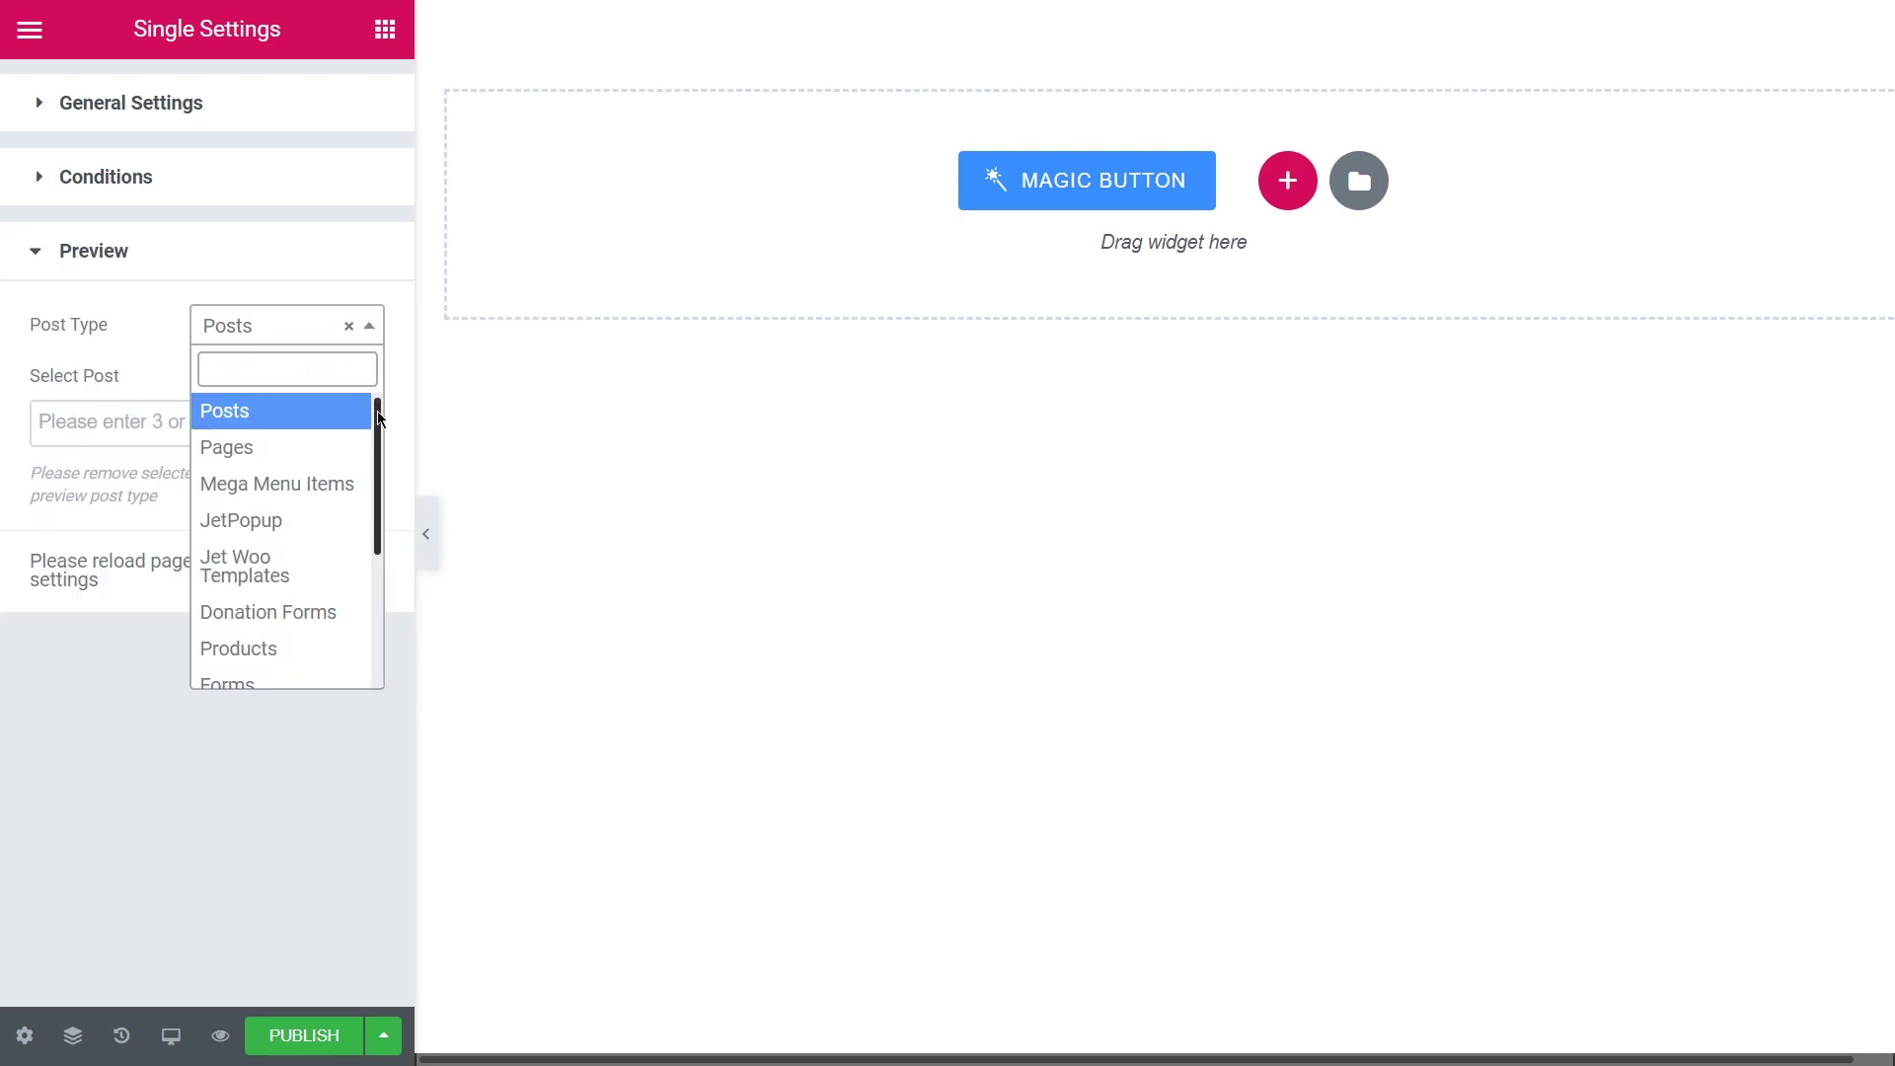
{"action": "scroll", "coordinate": [361, 618], "scroll_direction": "down", "scroll_amount": 3}
{"action": "left_click", "coordinate": [314, 670]}
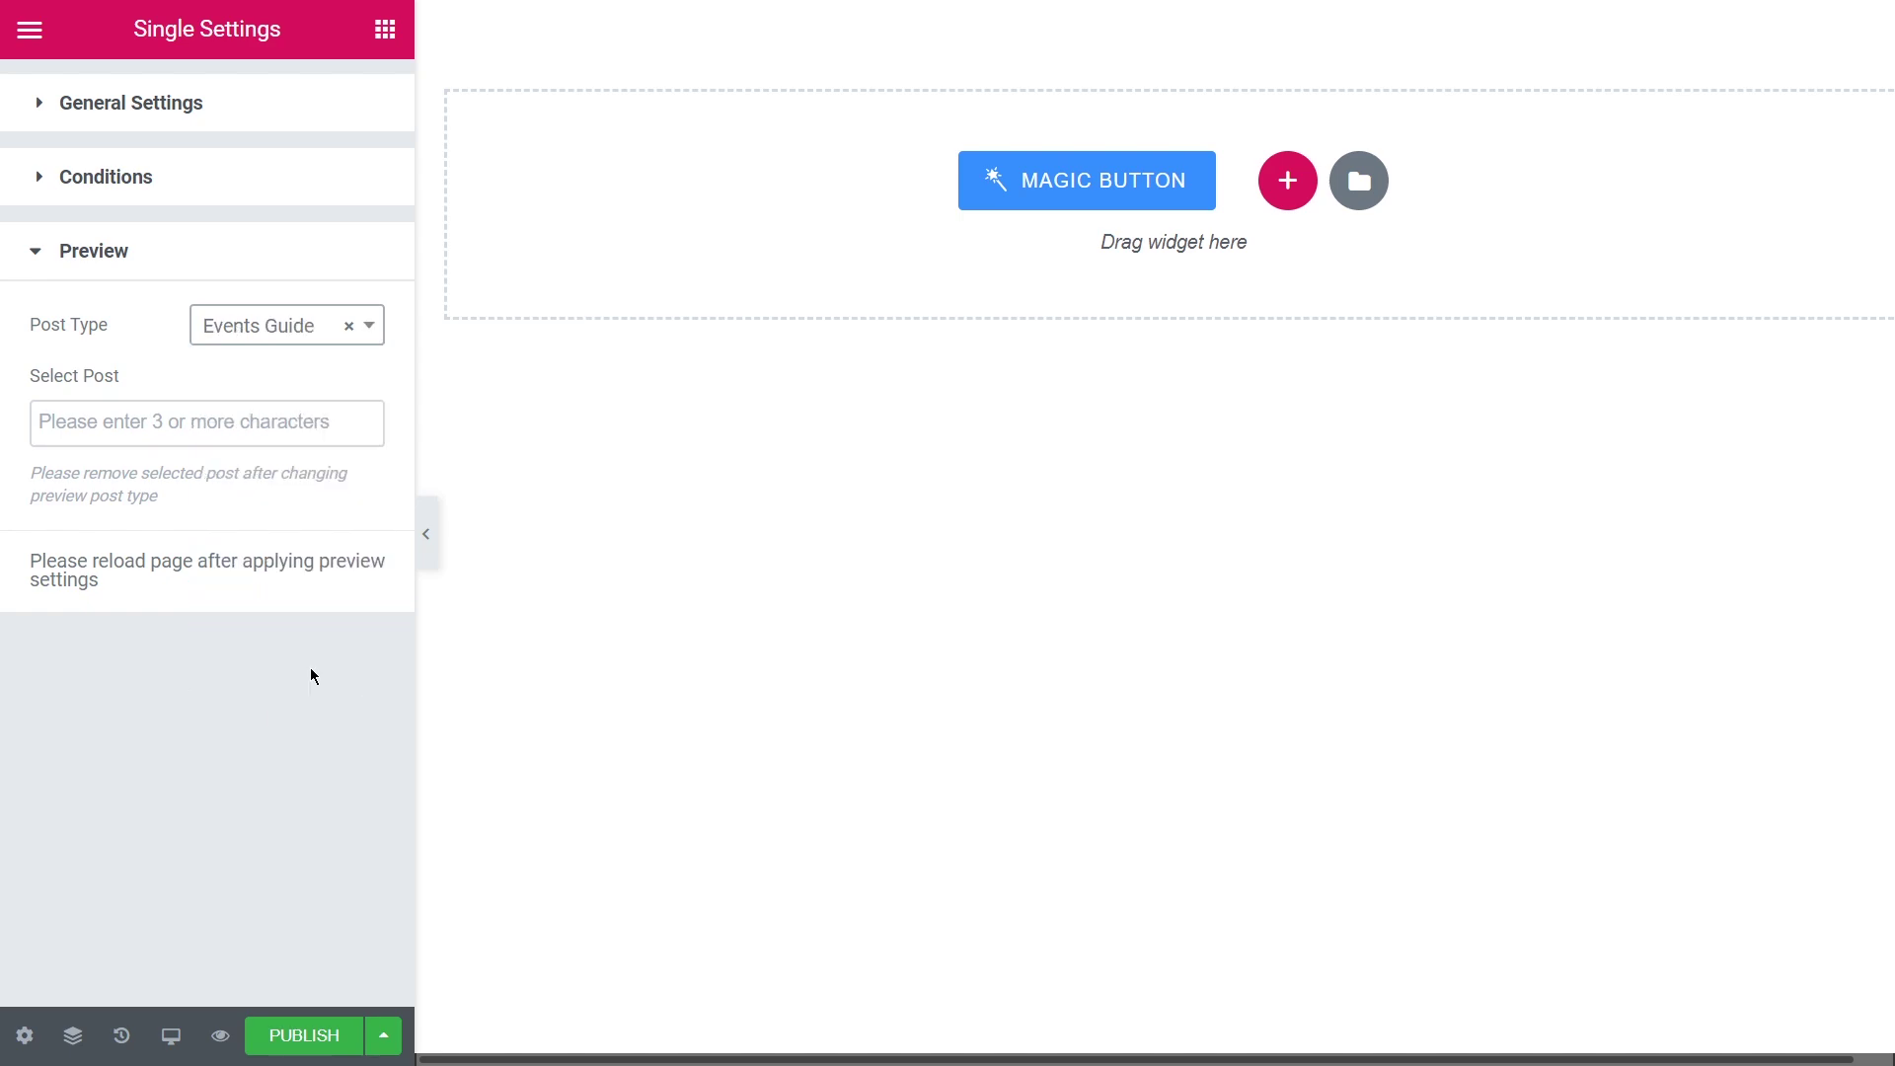
{"action": "left_click", "coordinate": [145, 439]}
{"action": "type", "text": "Local"}
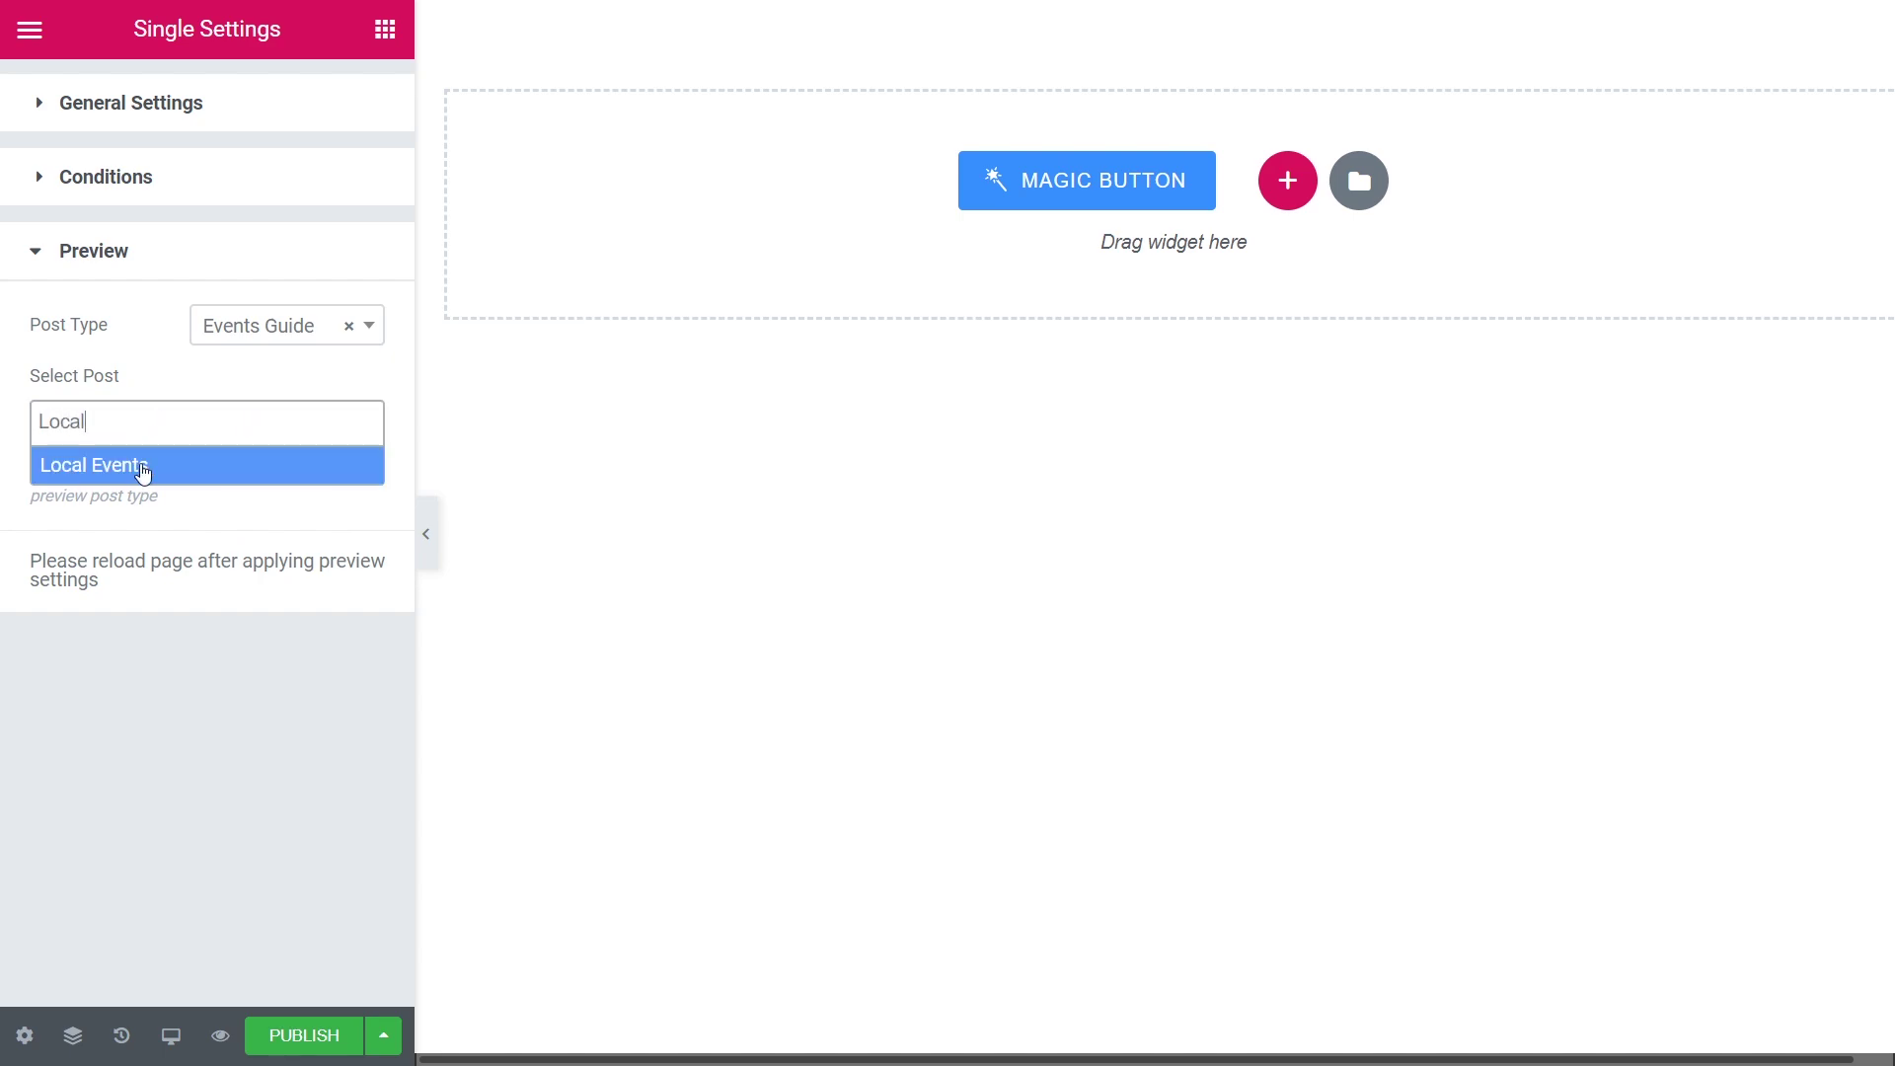
{"action": "left_click", "coordinate": [141, 464]}
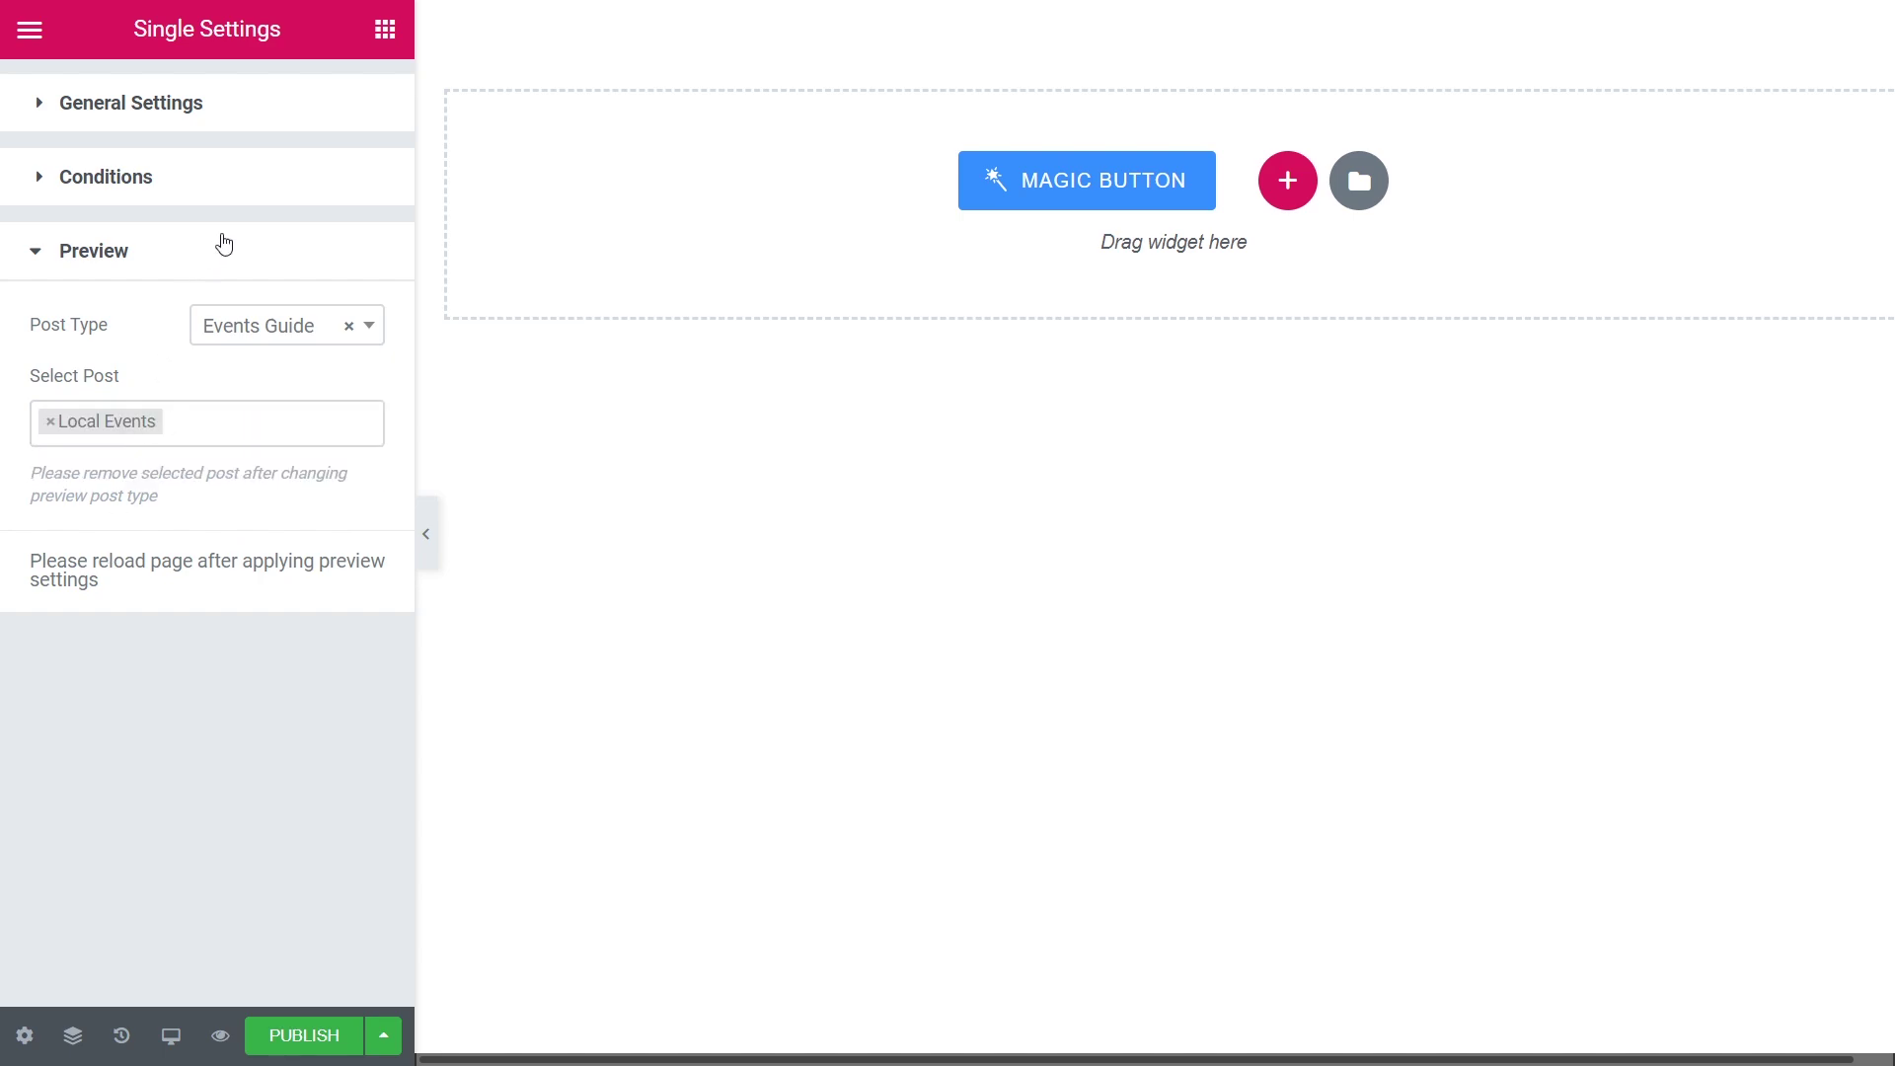
Add a Dynamic Field showing the Meta Data field Events Guide Title
{"action": "left_click", "coordinate": [385, 31]}
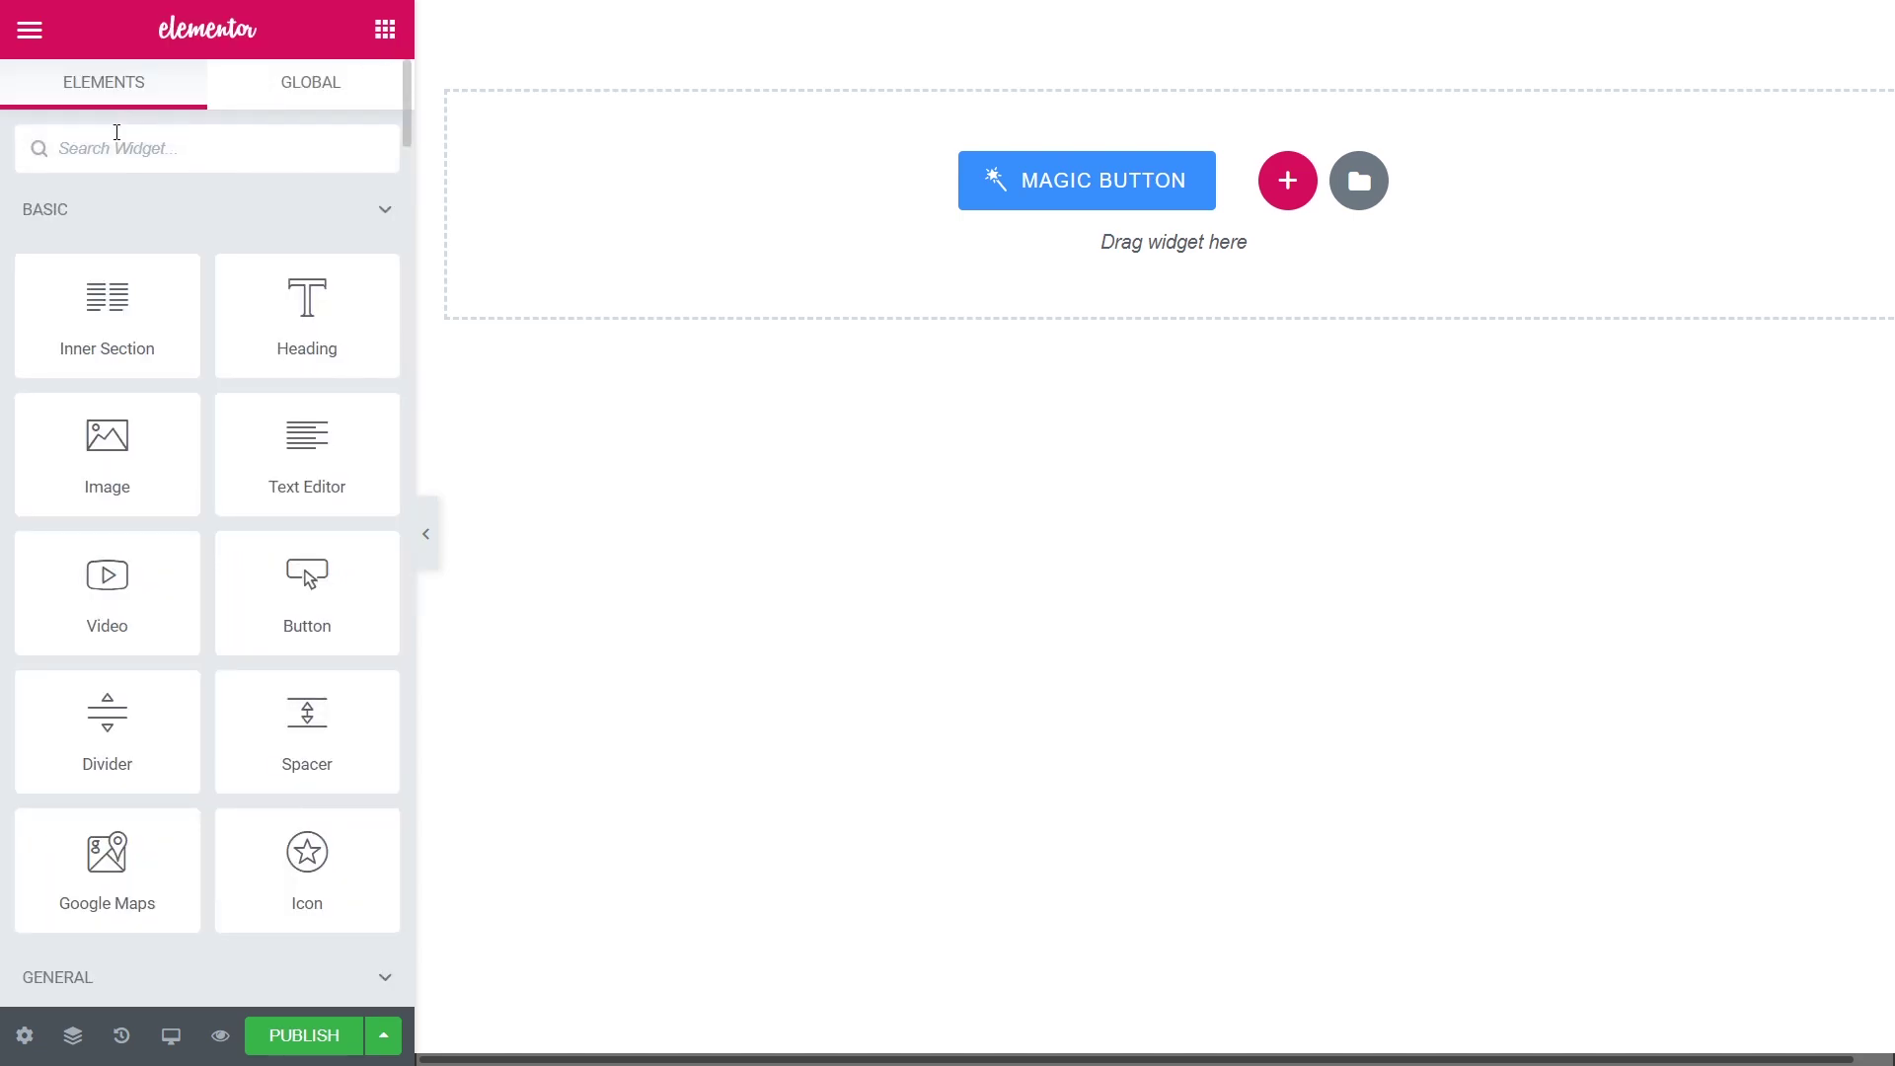
{"action": "type", "text": "dy"}
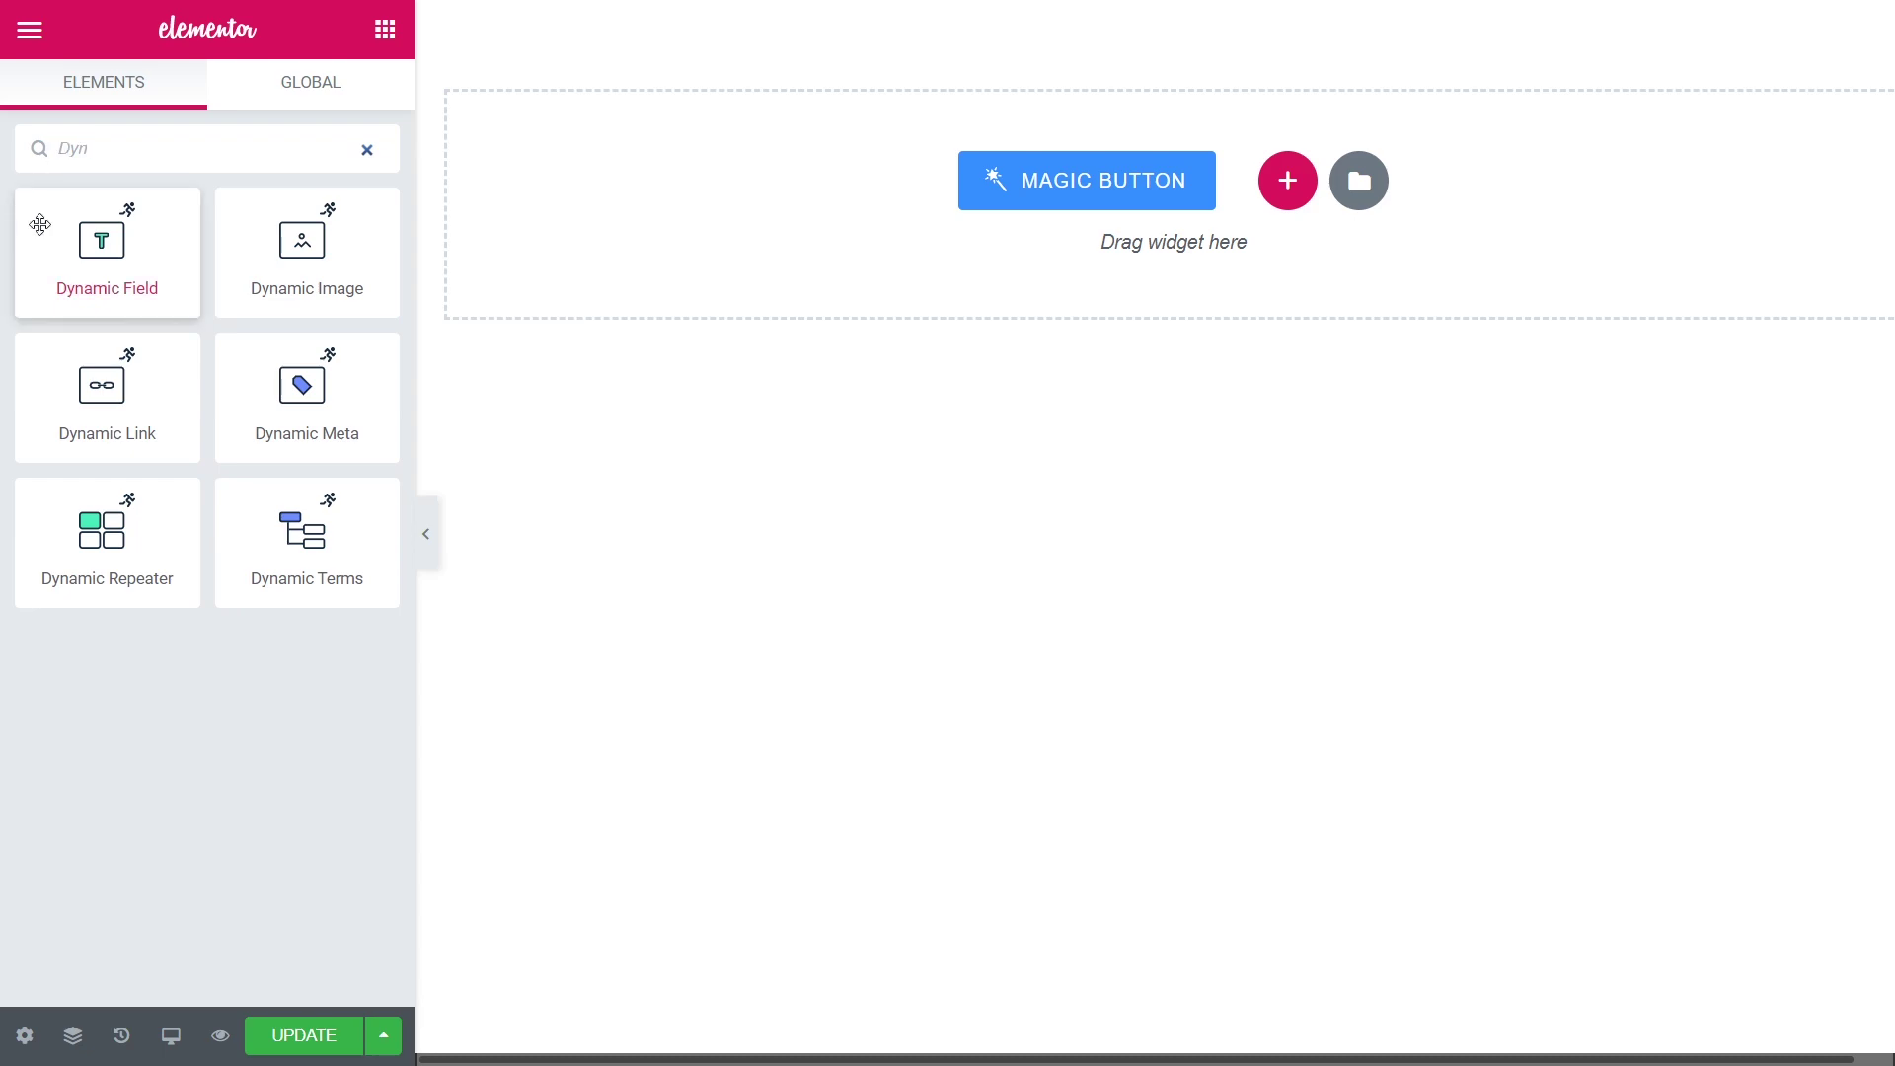
{"action": "left_click_drag", "start_coordinate": [38, 224], "coordinate": [474, 129]}
{"action": "left_click", "coordinate": [366, 258]}
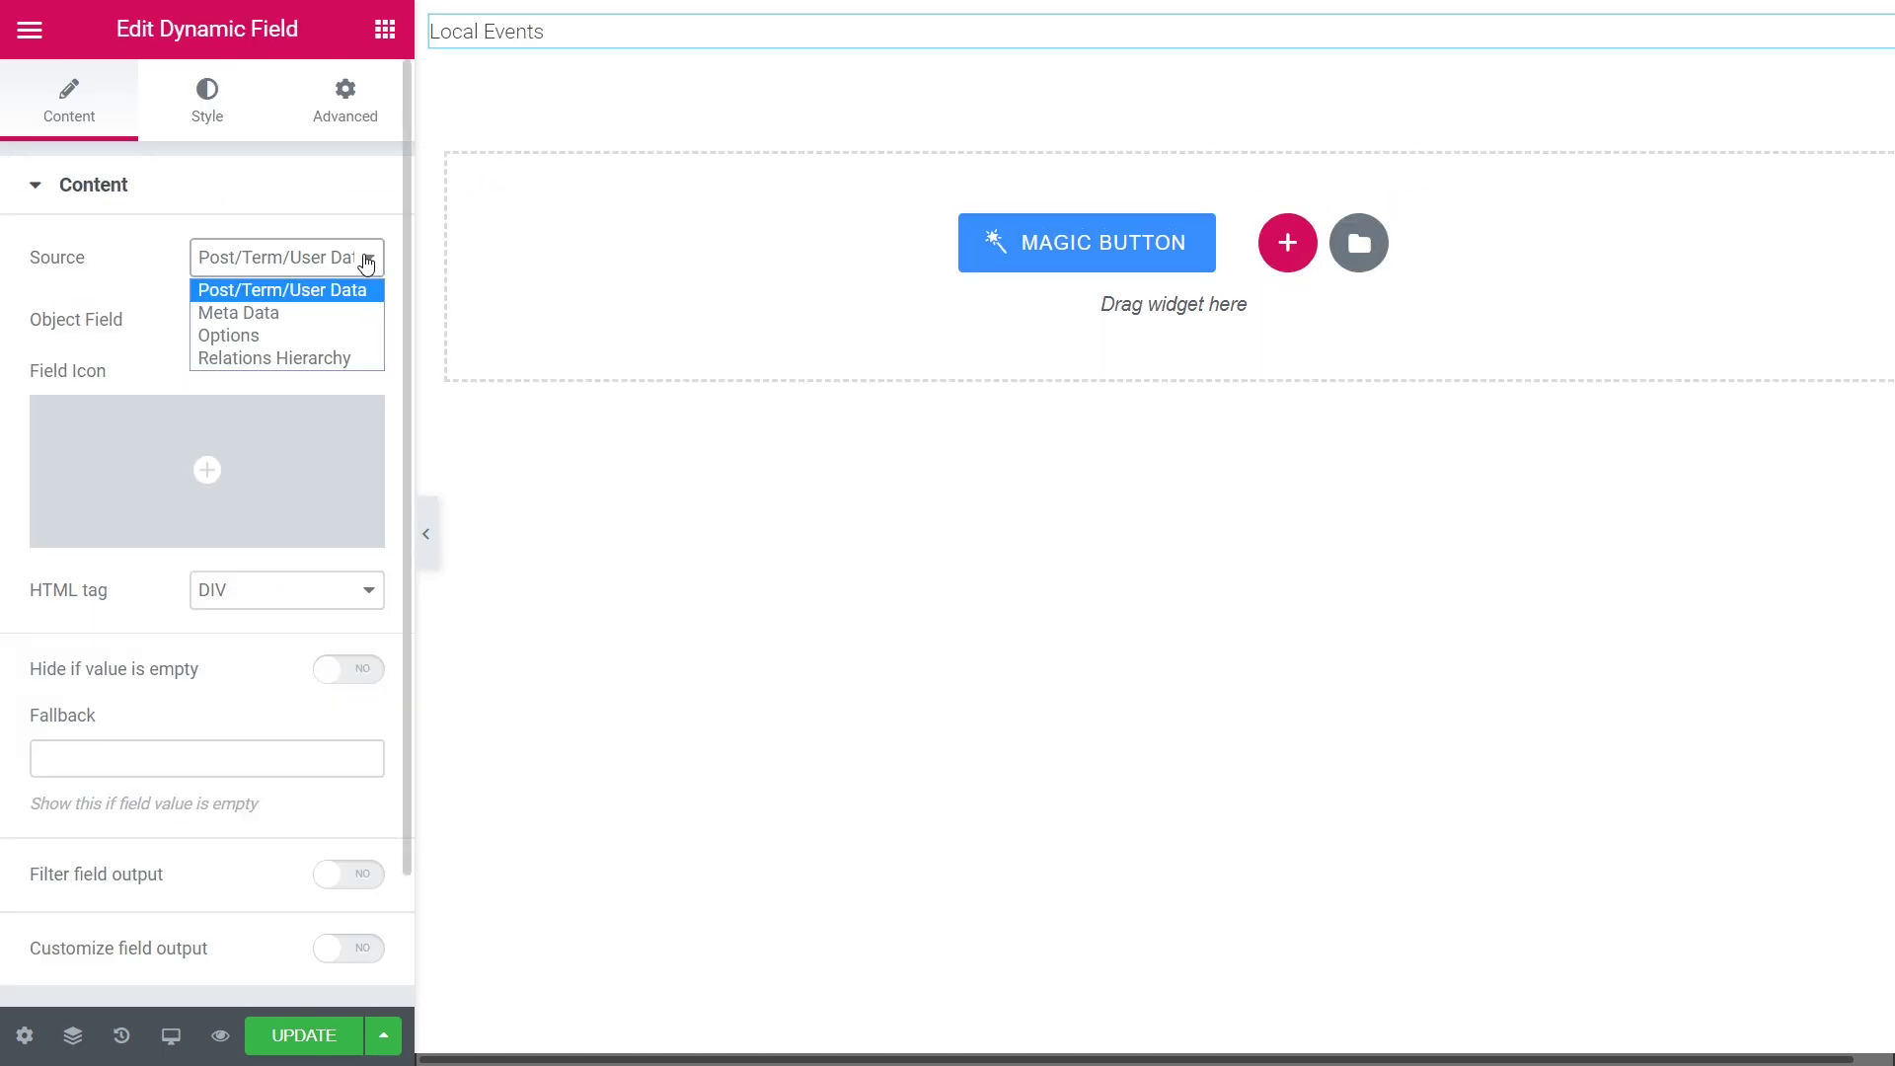
{"action": "left_click", "coordinate": [361, 312]}
{"action": "left_click", "coordinate": [365, 319]}
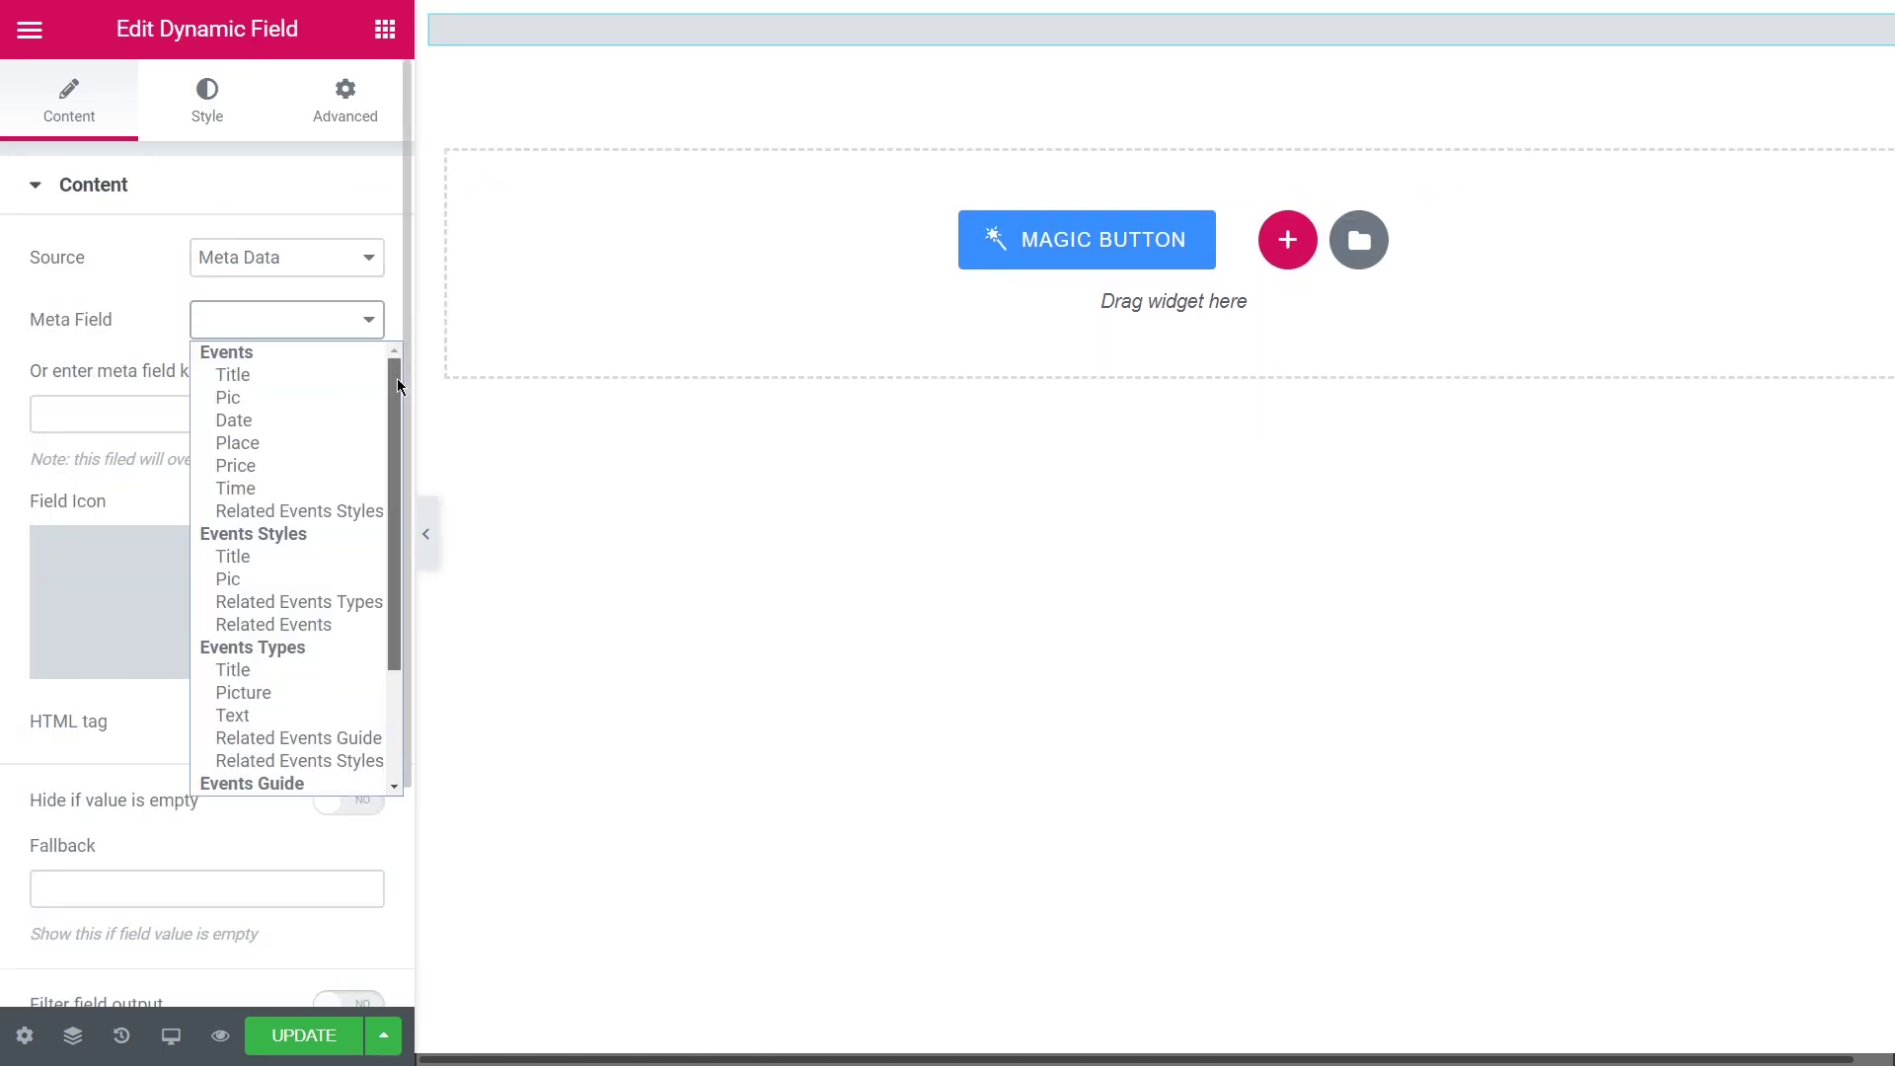
{"action": "left_click_drag", "start_coordinate": [394, 358], "coordinate": [393, 463]}
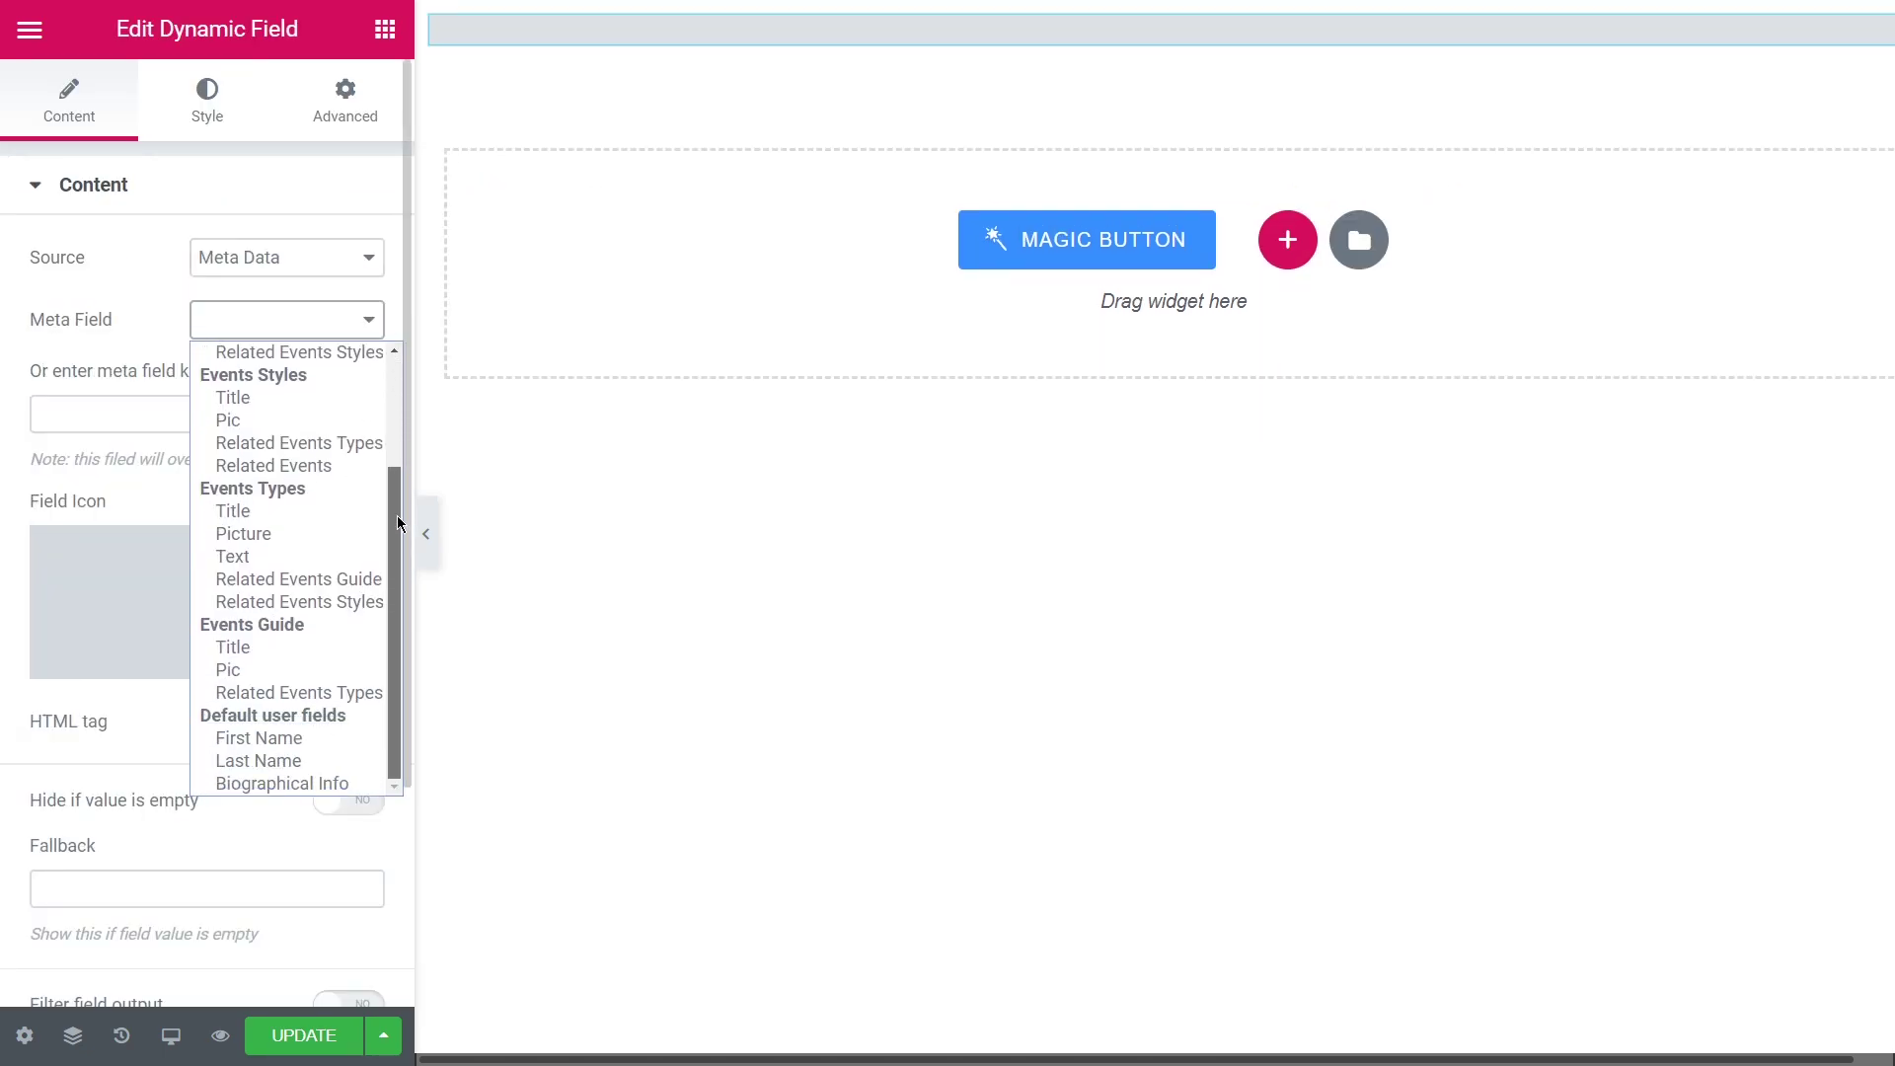
{"action": "left_click", "coordinate": [309, 654]}
Add a Dynamic Image from the Events Guide Pic at a wide Kava thumb size
{"action": "left_click", "coordinate": [385, 29]}
{"action": "type", "text": "Dyn"}
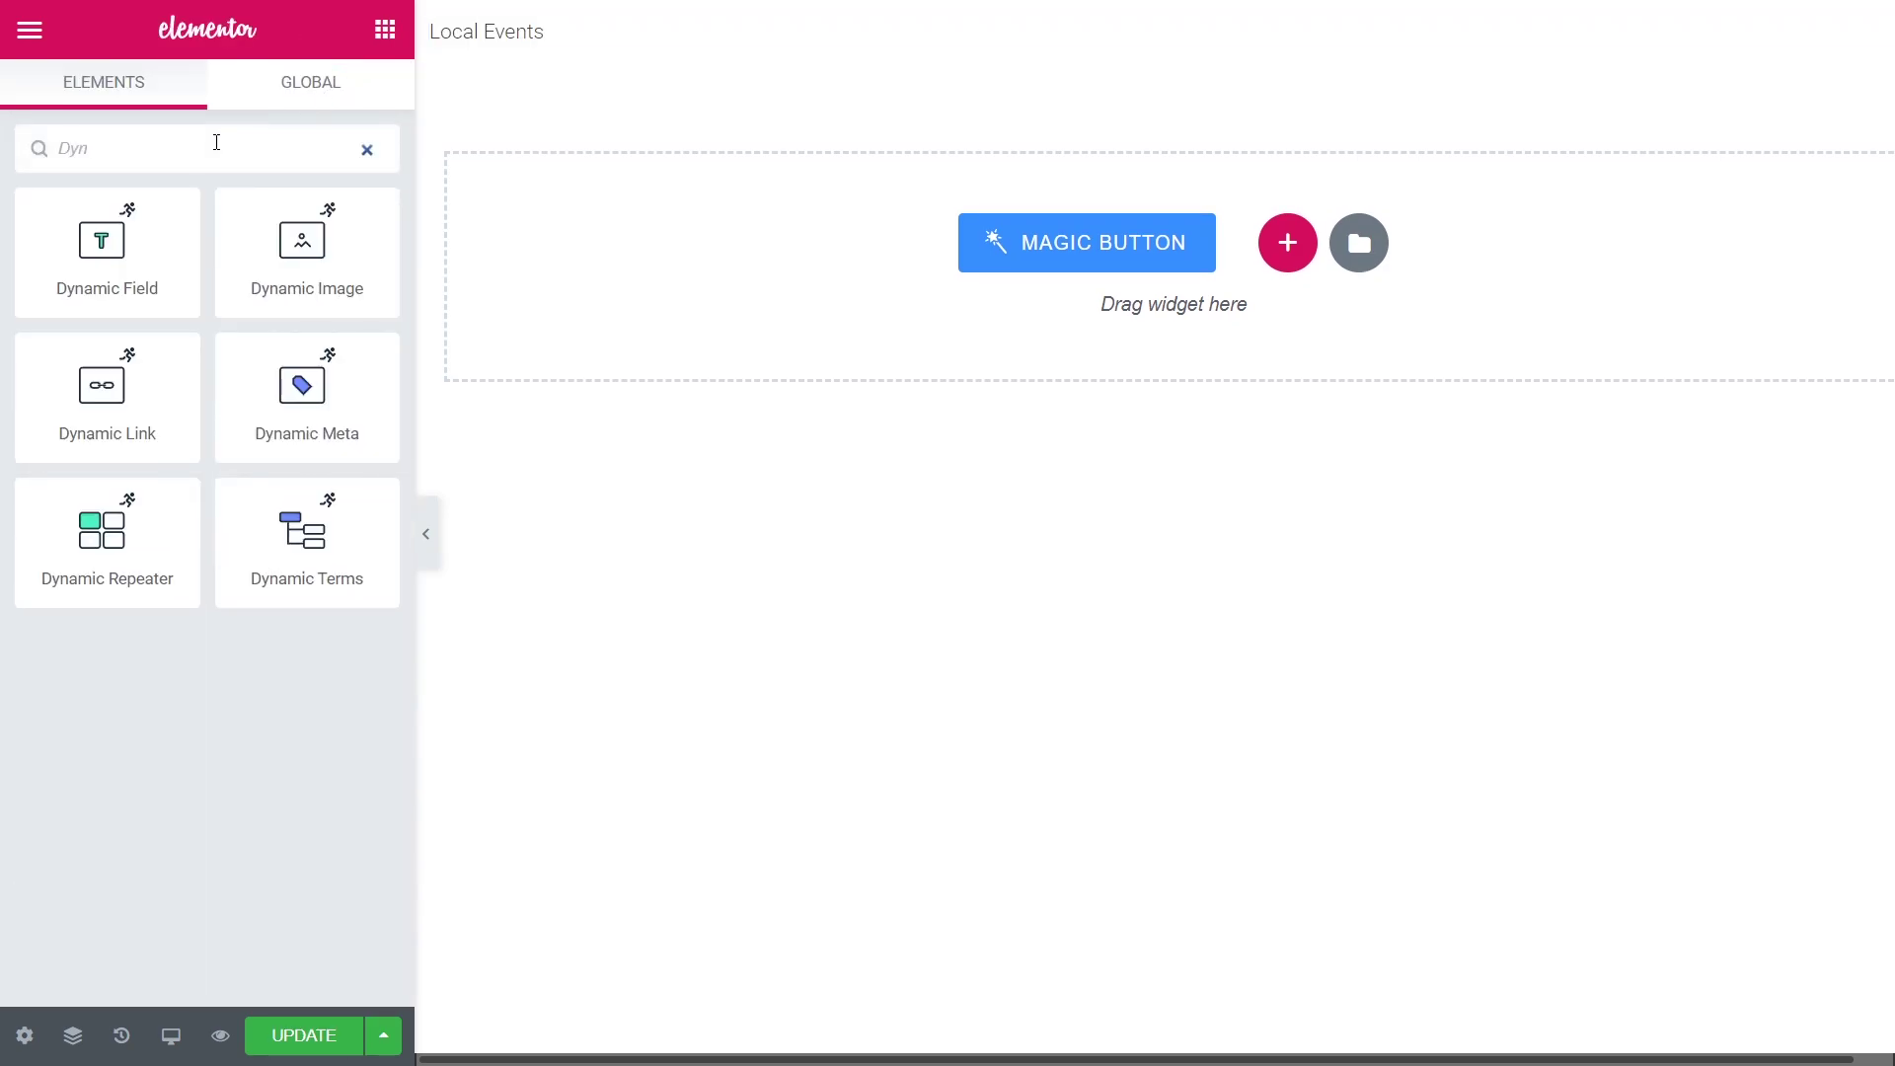
{"action": "left_click_drag", "start_coordinate": [297, 246], "coordinate": [529, 249]}
{"action": "left_click", "coordinate": [364, 258]}
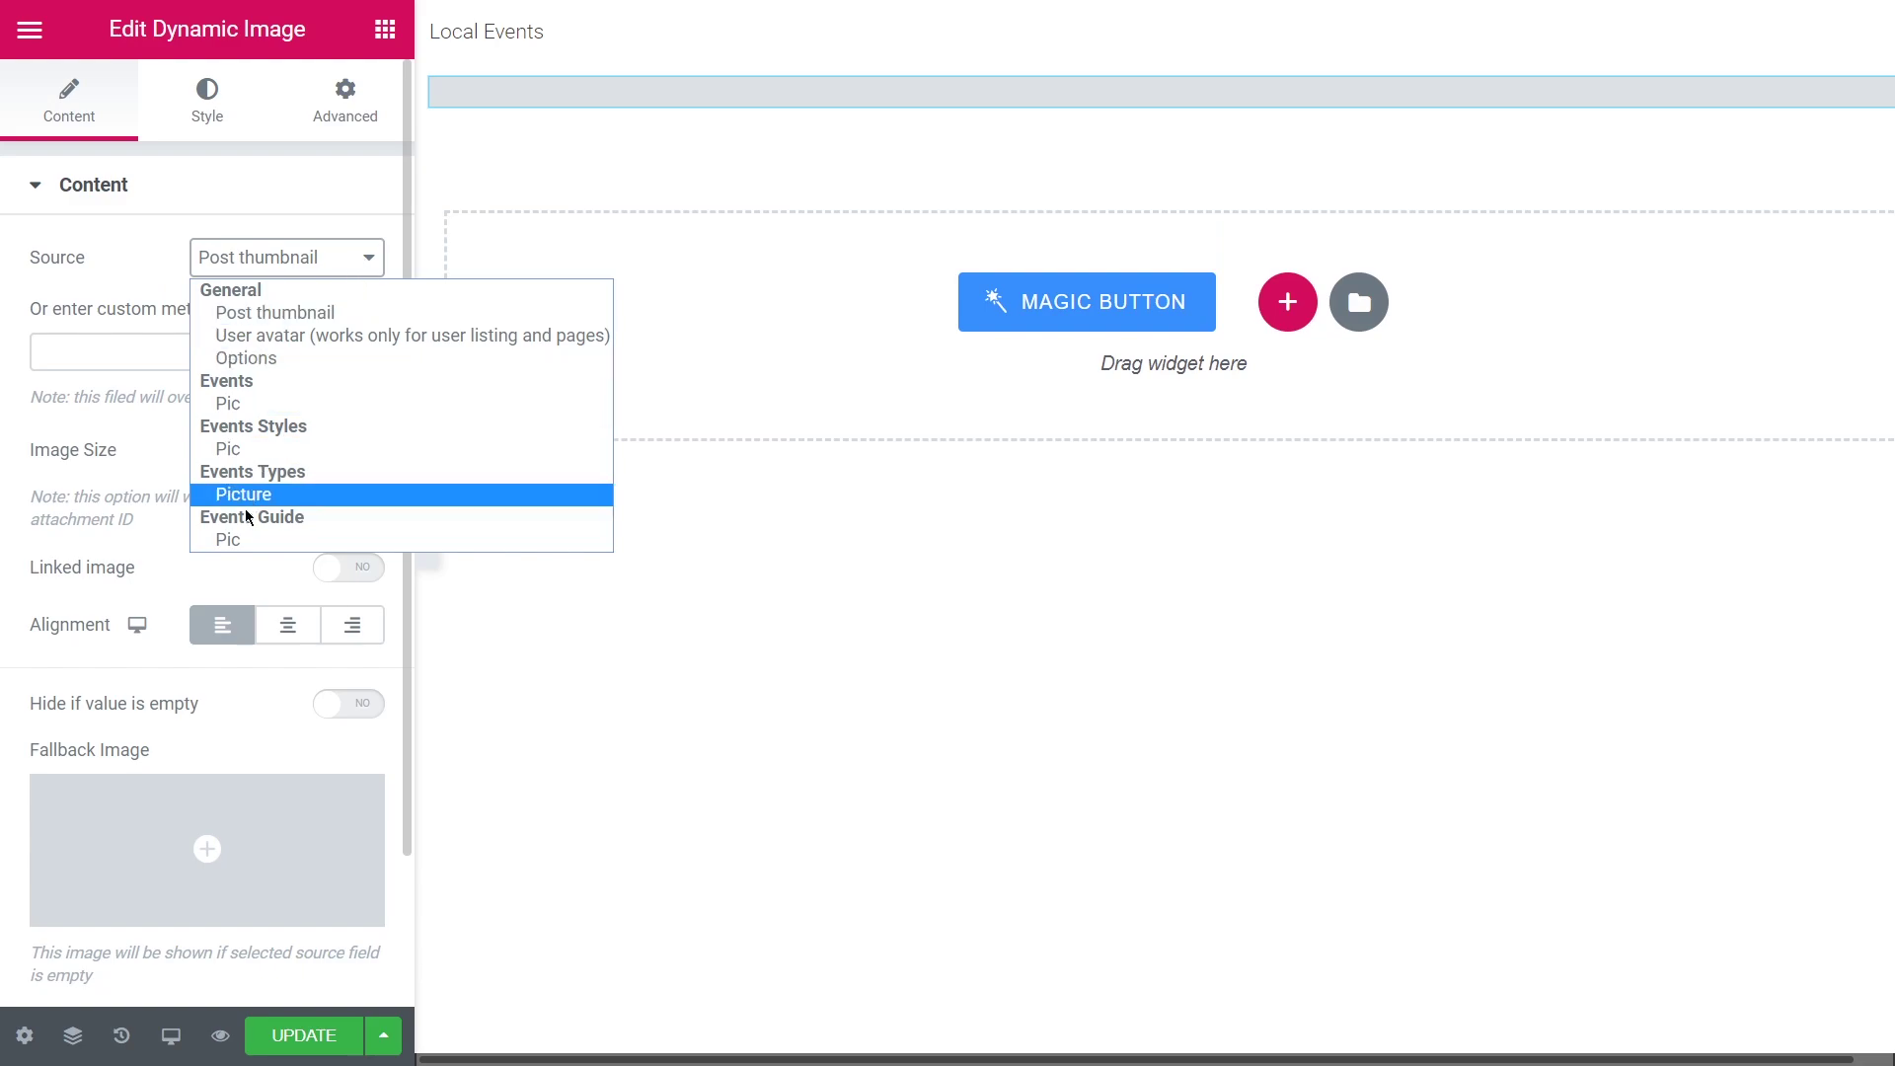
{"action": "left_click", "coordinate": [228, 539]}
{"action": "left_click", "coordinate": [367, 456]}
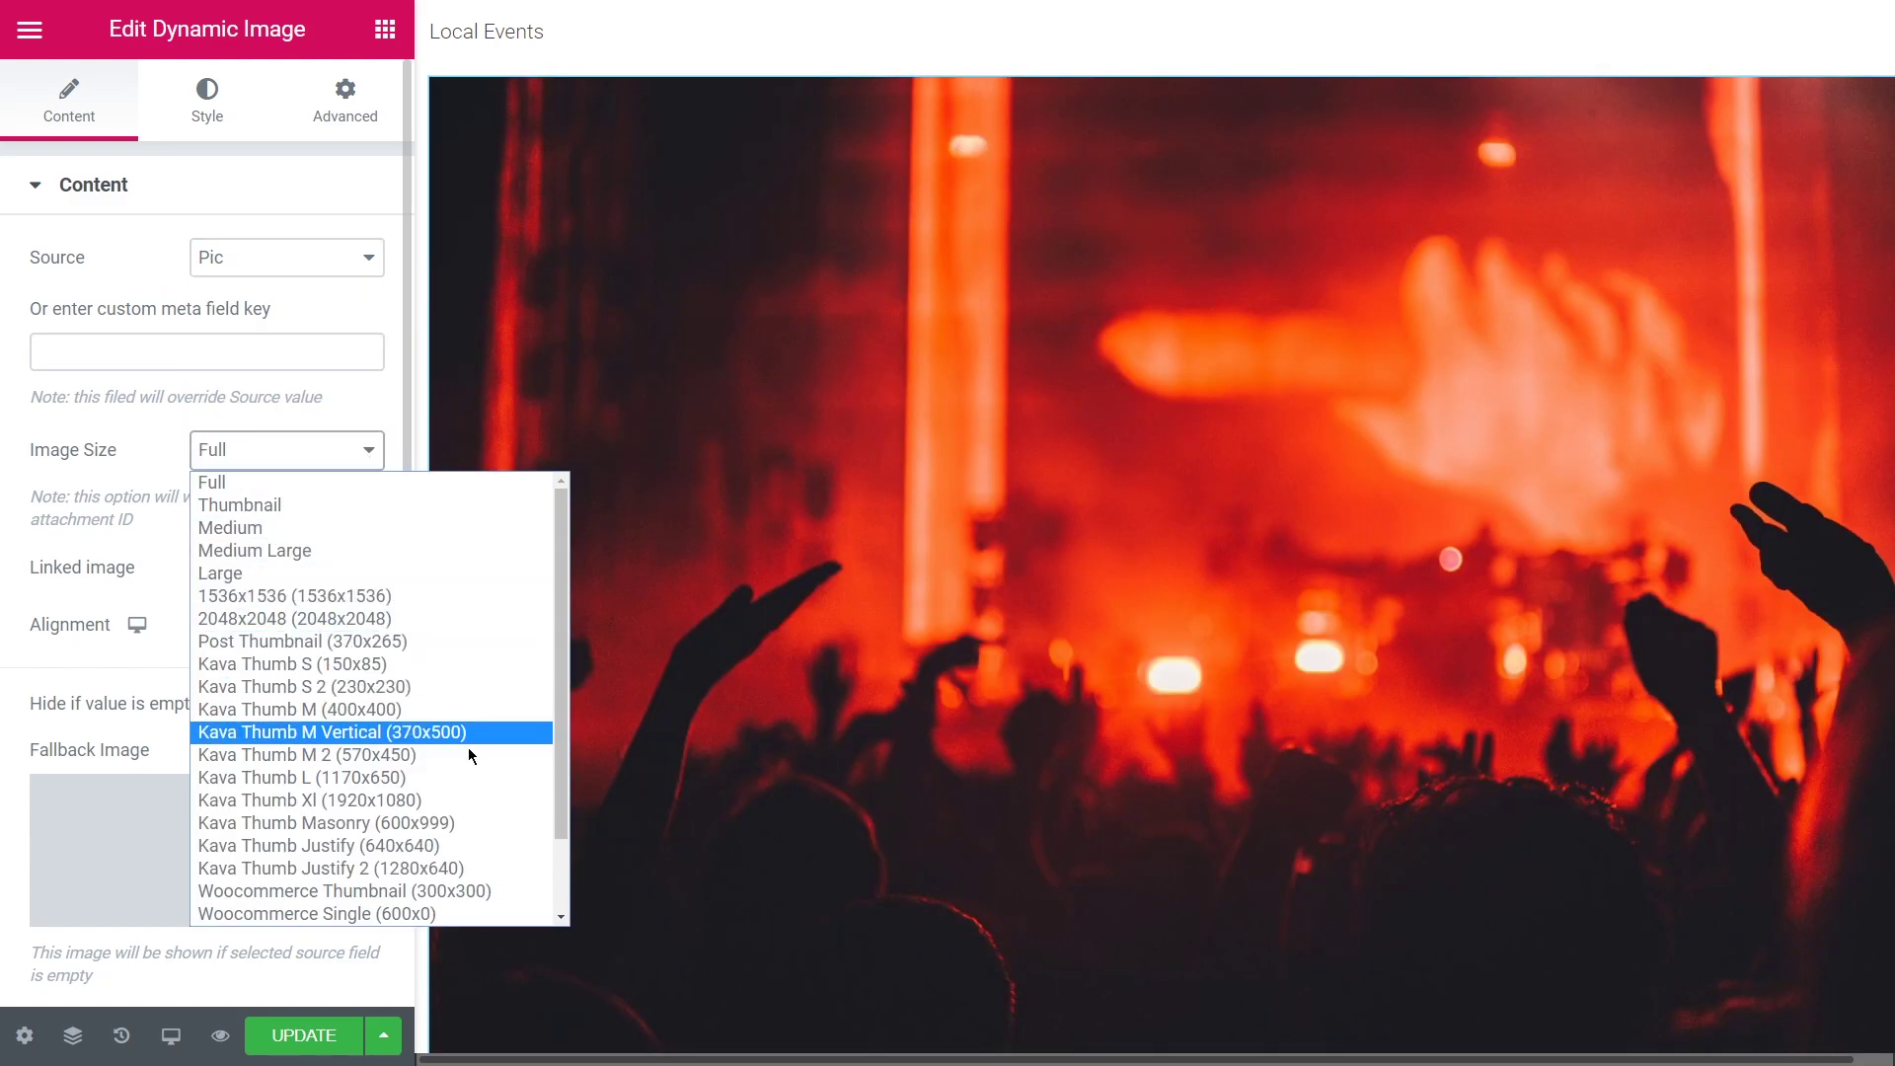
{"action": "left_click", "coordinate": [454, 868]}
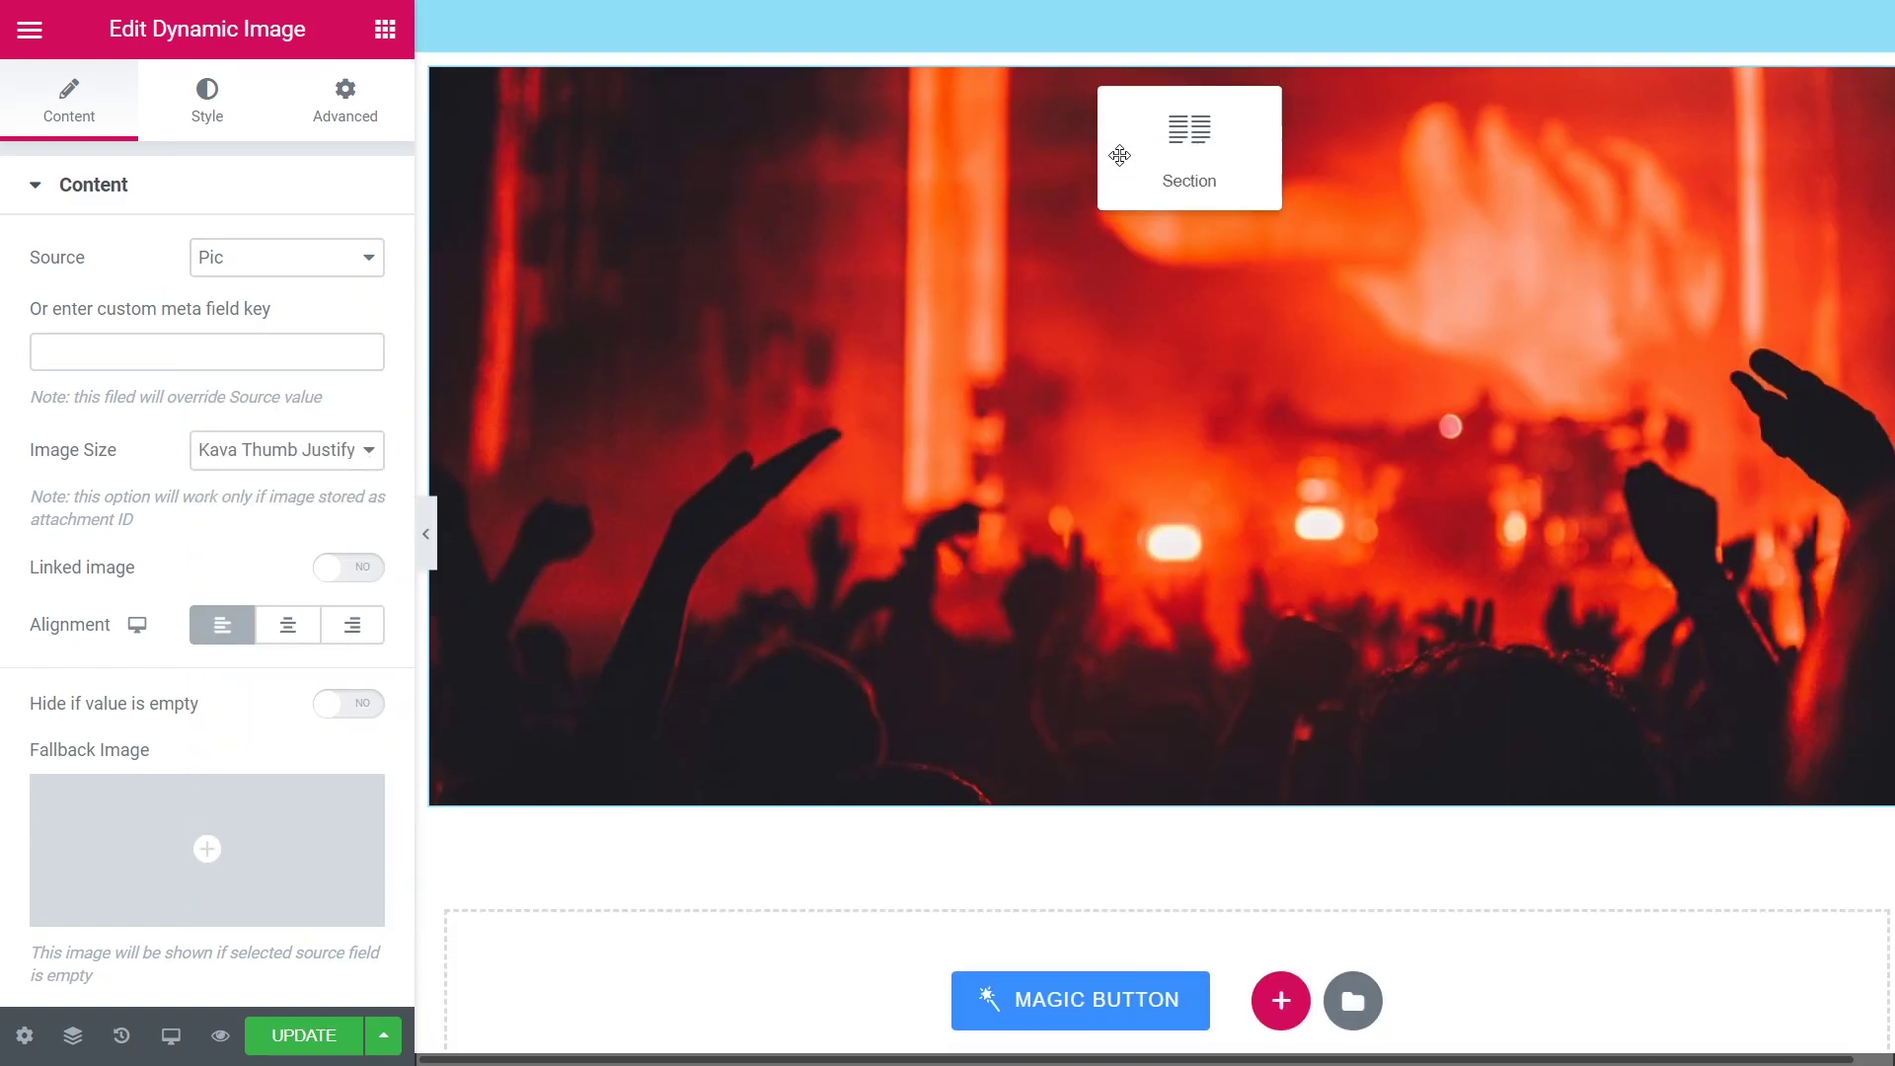
Move the Local Events field below the image and make it white, bold Open Sans at 32 px
{"action": "left_click_drag", "start_coordinate": [1119, 155], "coordinate": [737, 592]}
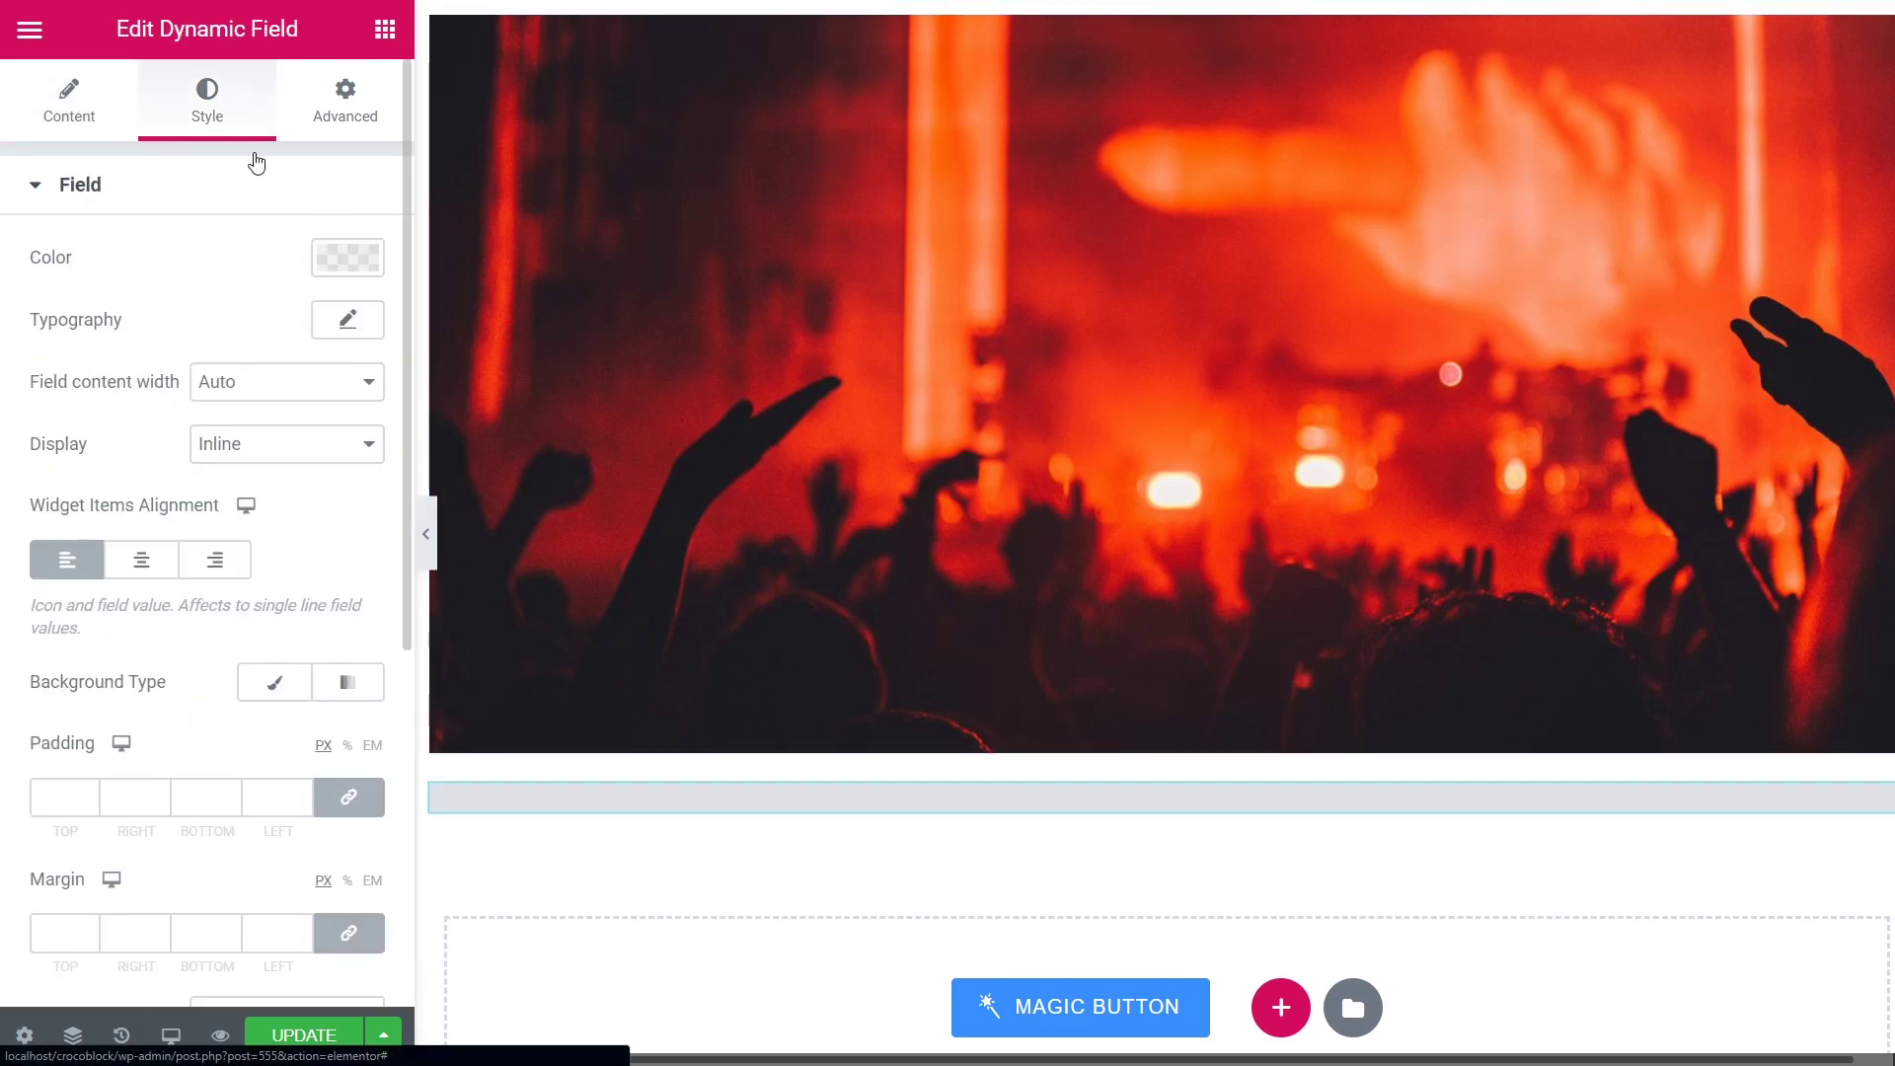
{"action": "left_click", "coordinate": [347, 257]}
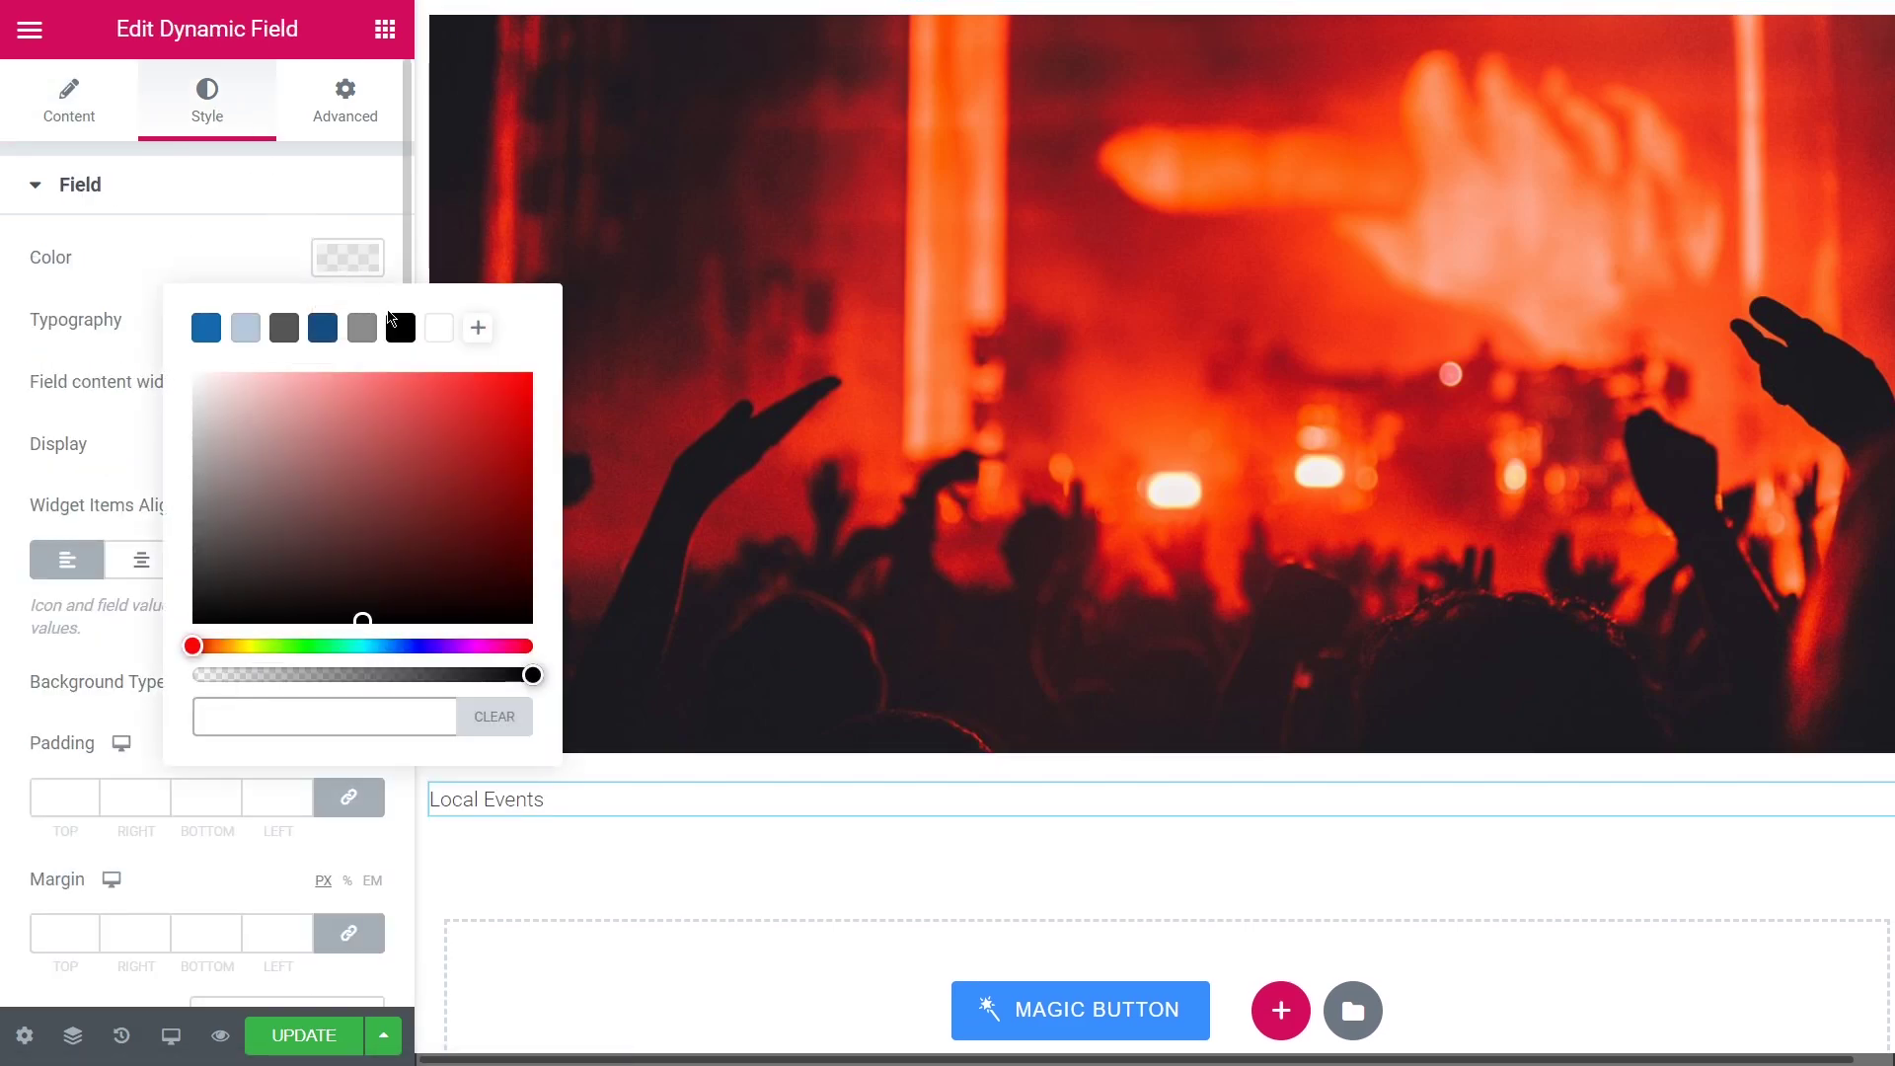
{"action": "left_click", "coordinate": [439, 328]}
{"action": "left_click", "coordinate": [347, 317]}
{"action": "left_click", "coordinate": [347, 317]}
{"action": "left_click", "coordinate": [329, 399]}
{"action": "type", "text": "Open"}
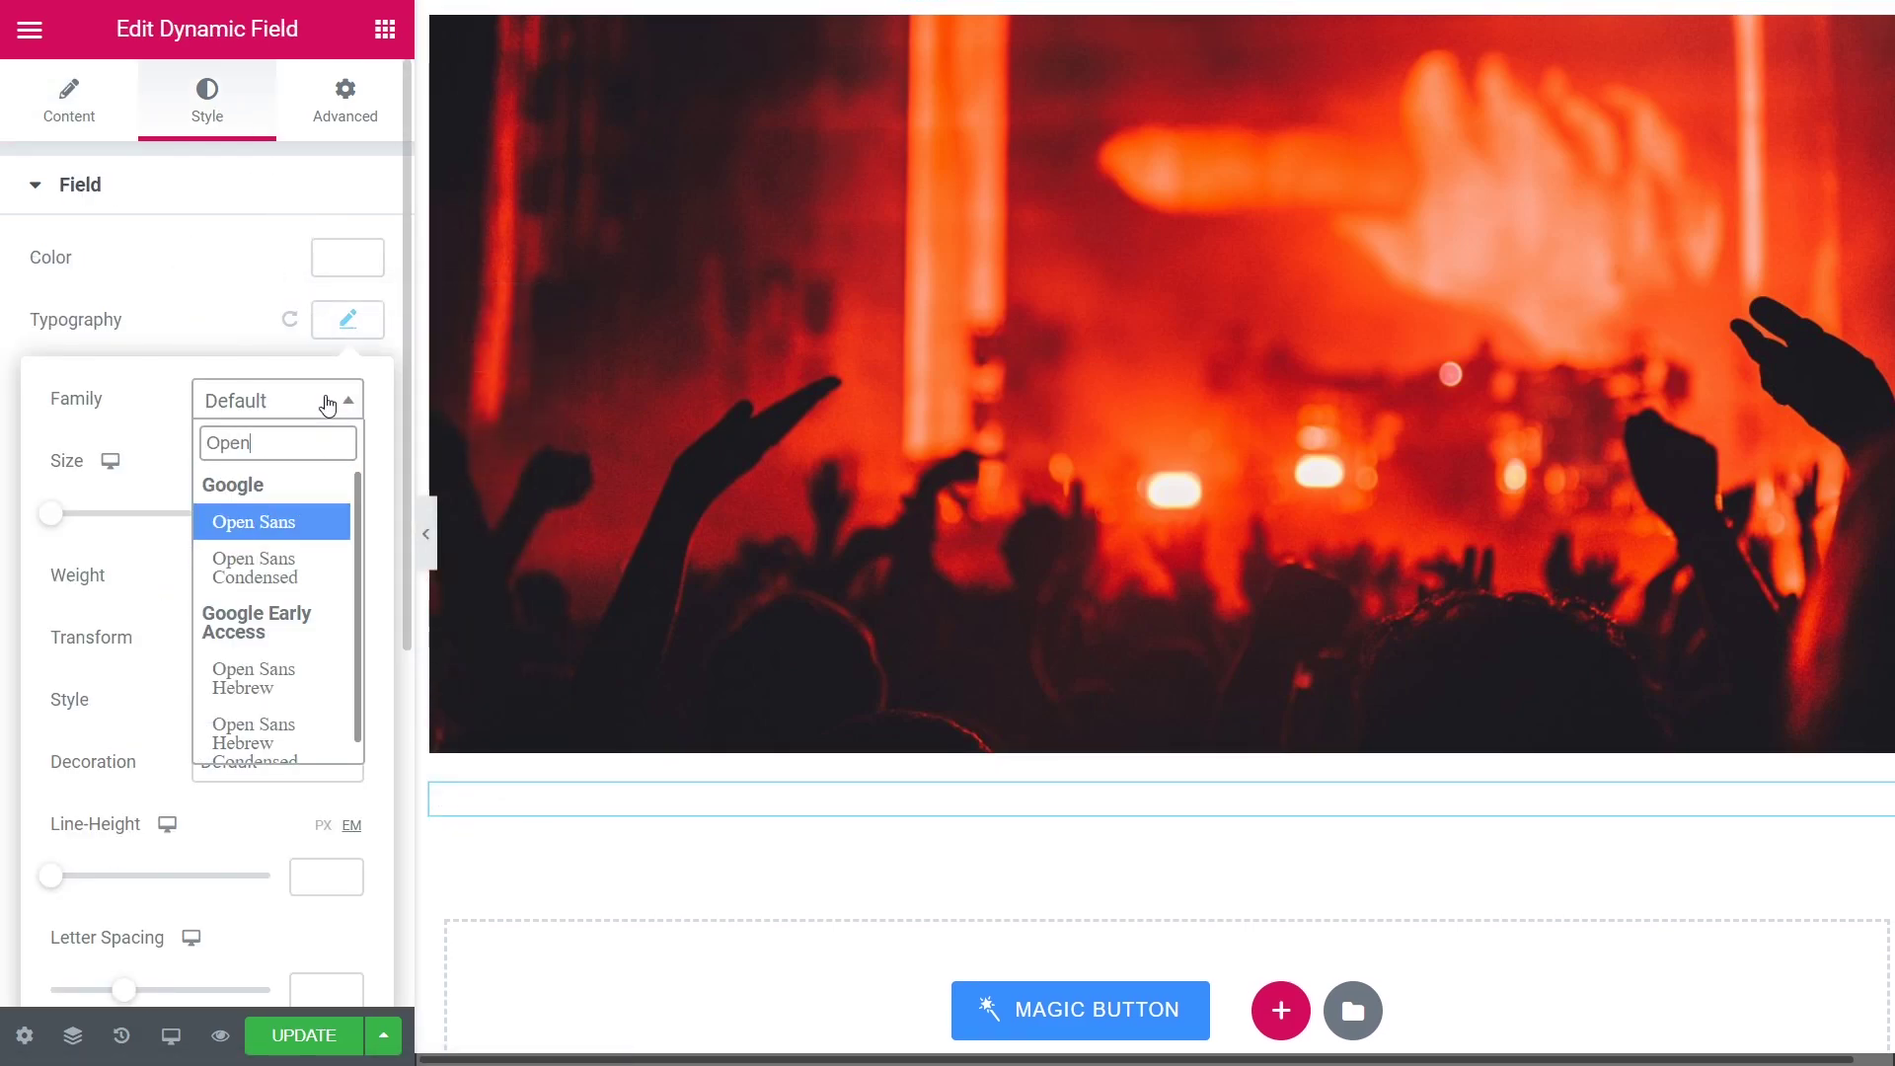
{"action": "left_click", "coordinate": [331, 521]}
{"action": "left_click", "coordinate": [347, 582]}
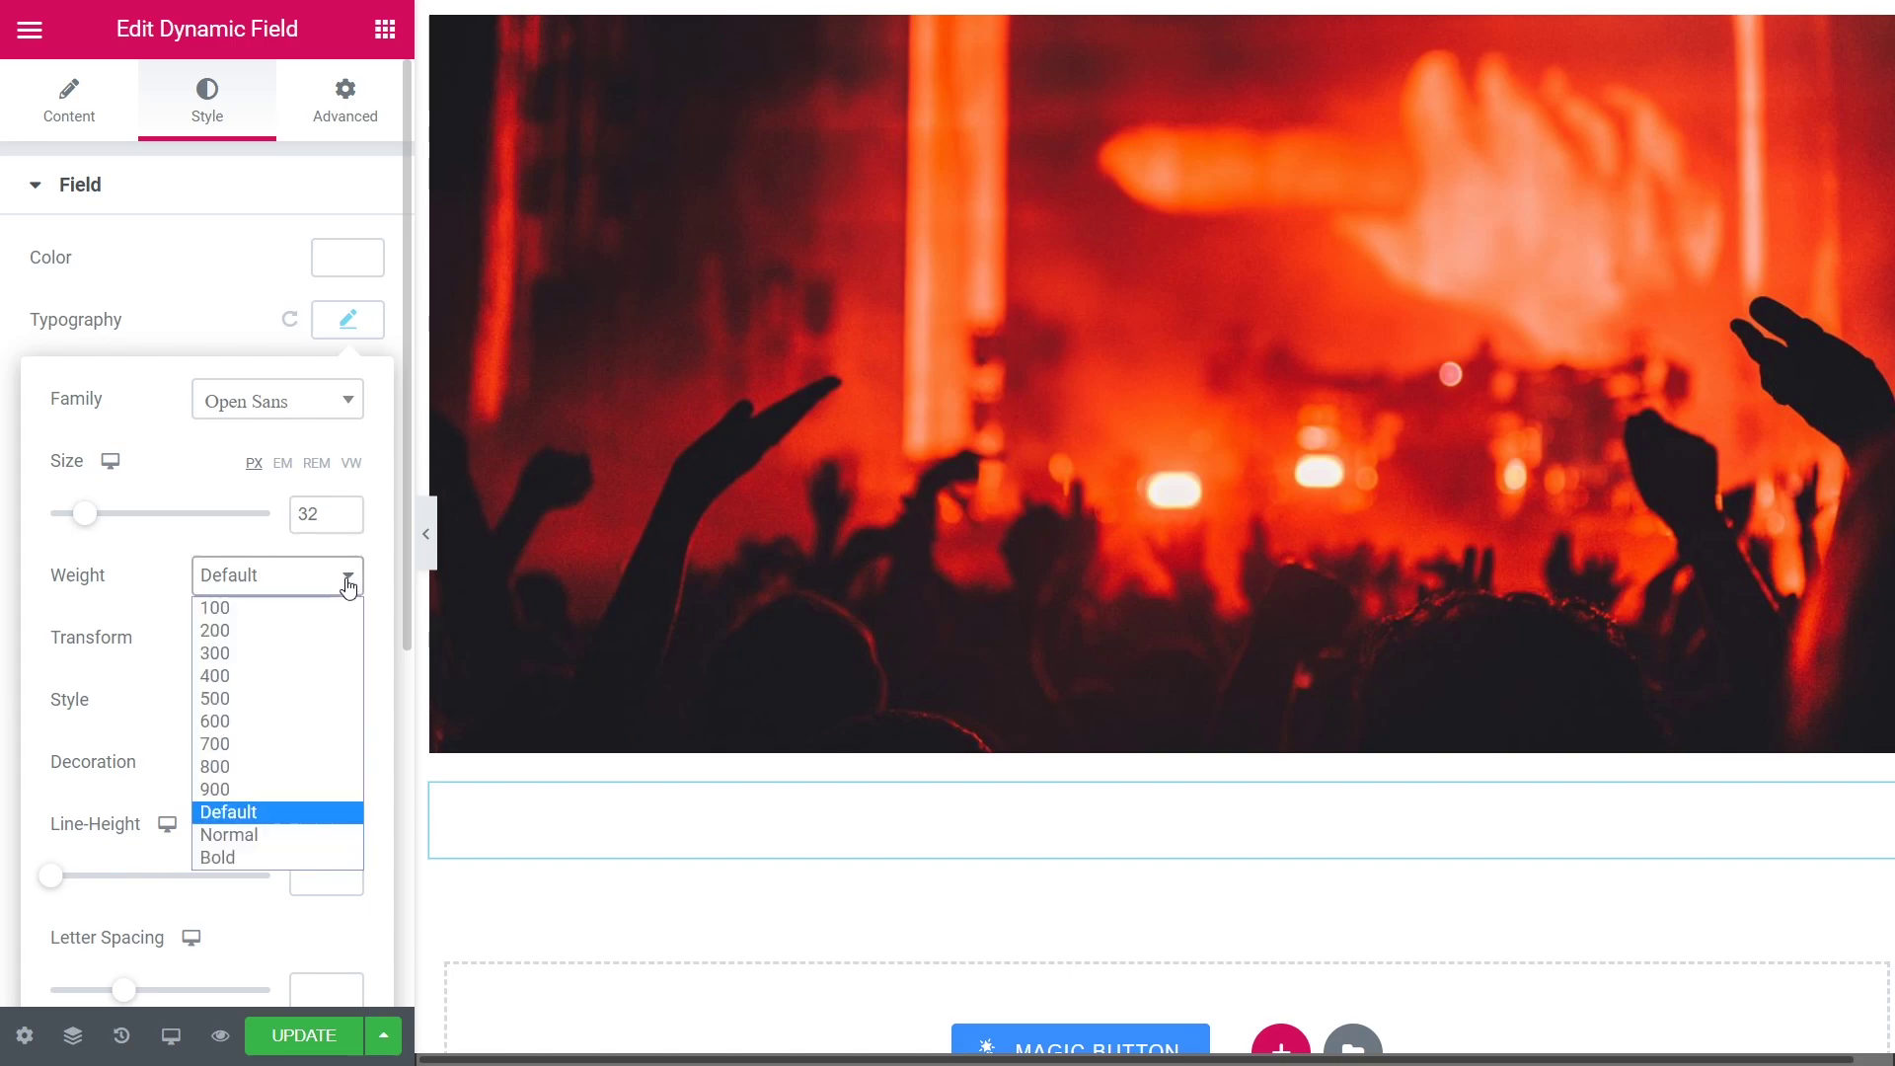
{"action": "left_click", "coordinate": [217, 857]}
{"action": "left_click", "coordinate": [173, 351]}
Set the Local Events margin to -200 top and 68 left to overlay the image
{"action": "left_click", "coordinate": [59, 933]}
{"action": "type", "text": "2"}
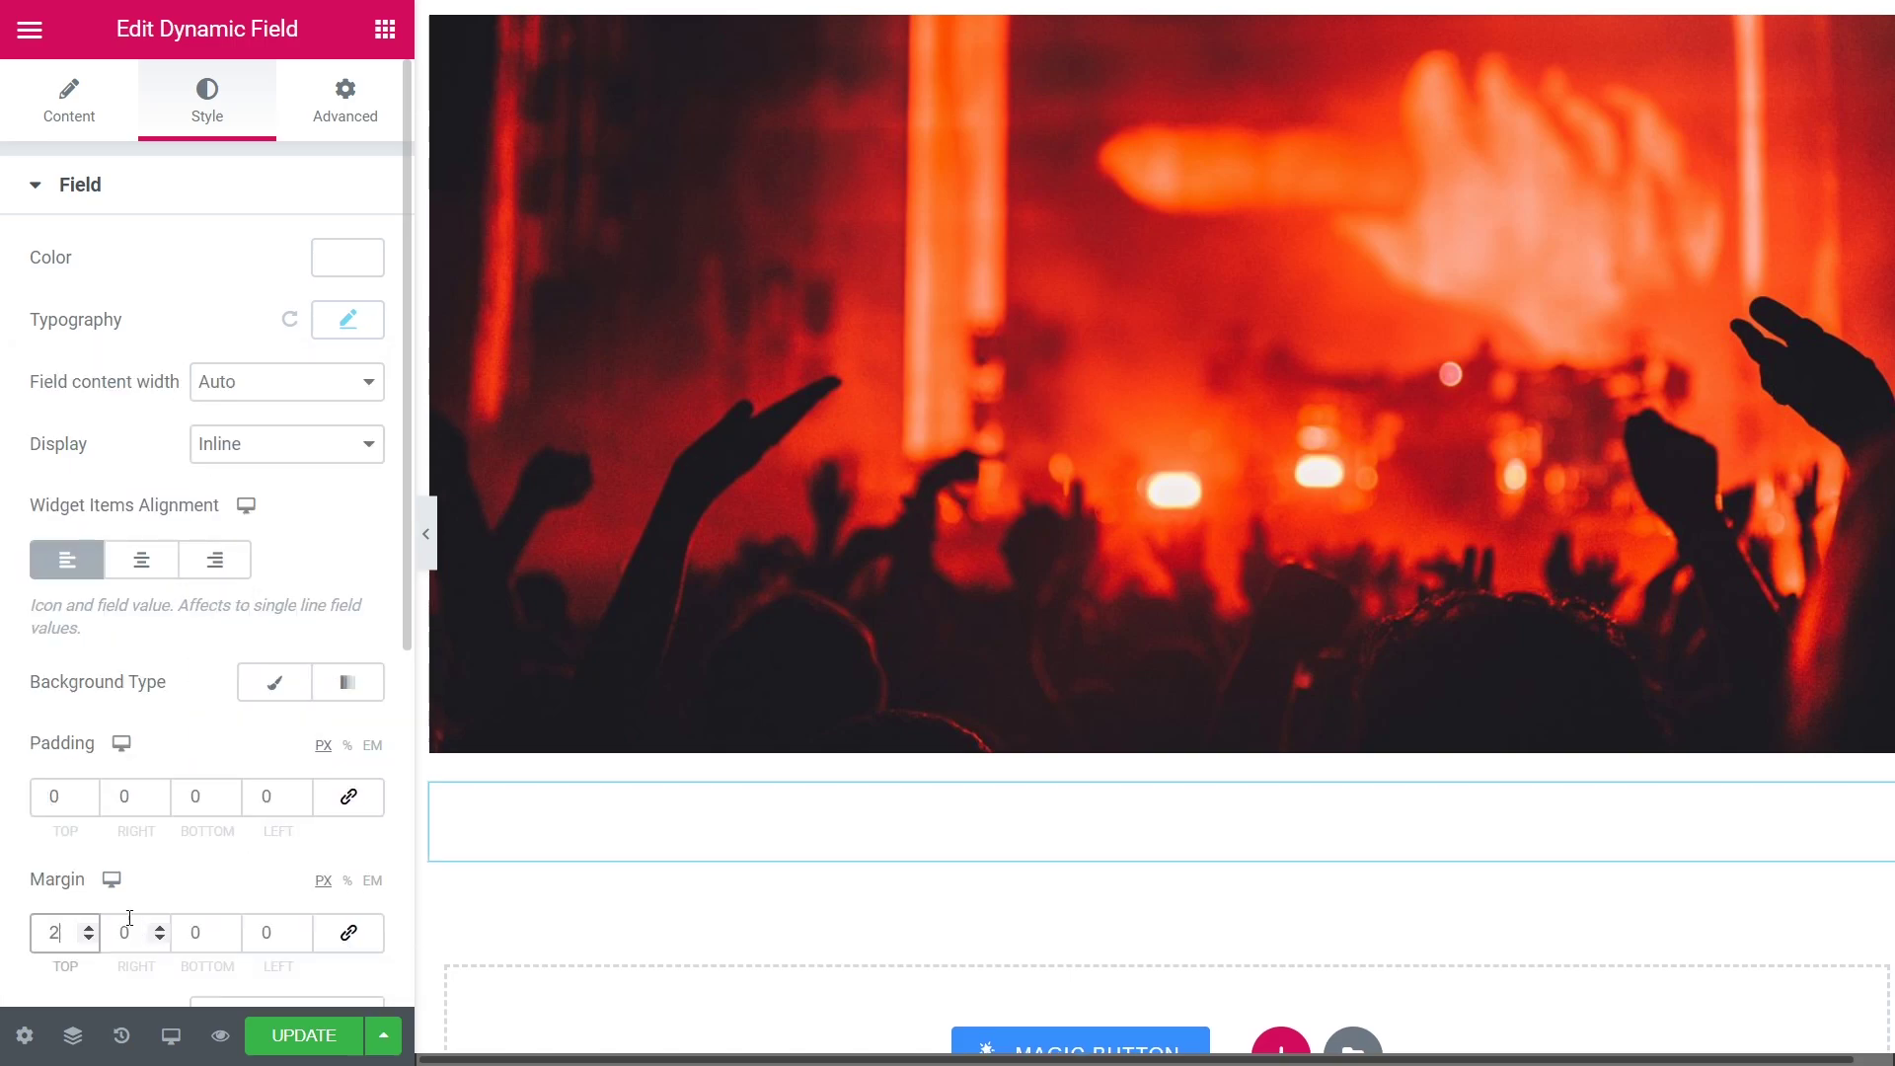
{"action": "type", "text": "00"}
{"action": "key", "text": "Home"}
{"action": "type", "text": "-"}
{"action": "double_click", "coordinate": [266, 932]}
{"action": "type", "text": "68"}
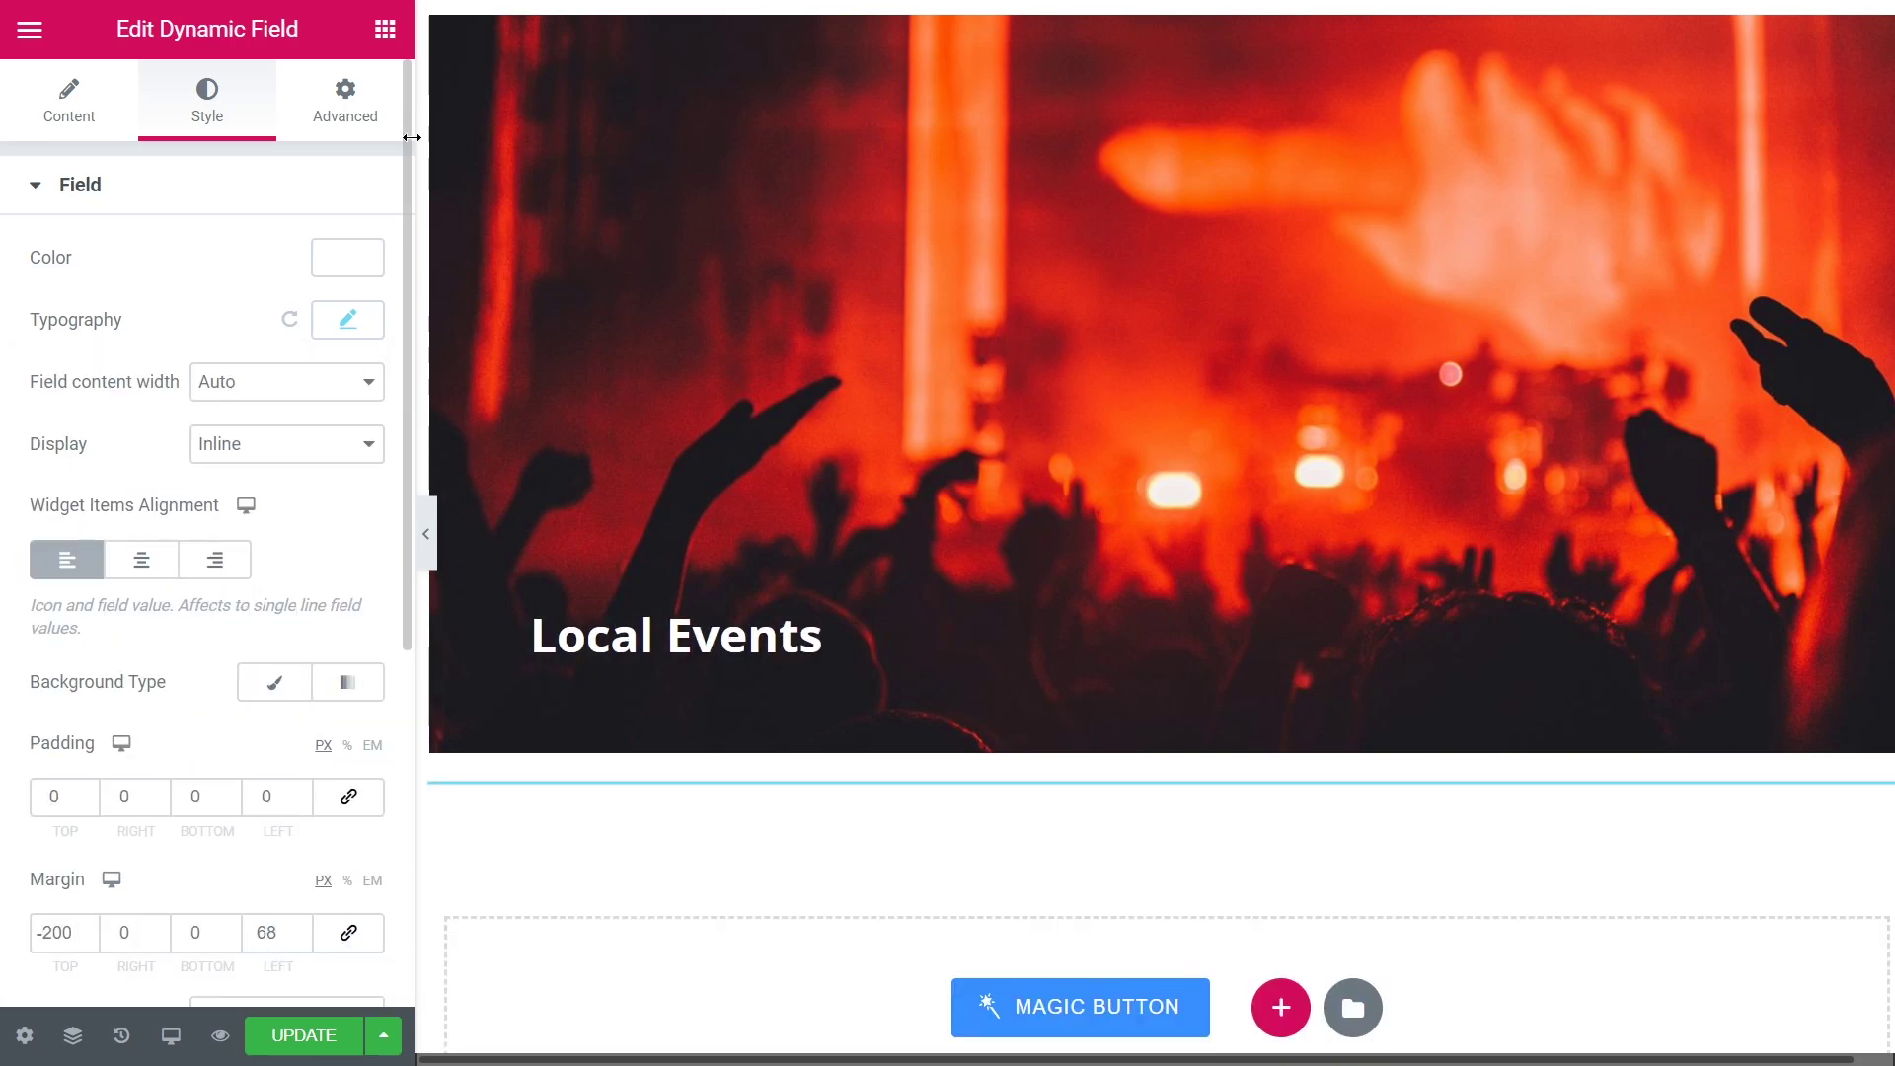
{"action": "left_click", "coordinate": [385, 32]}
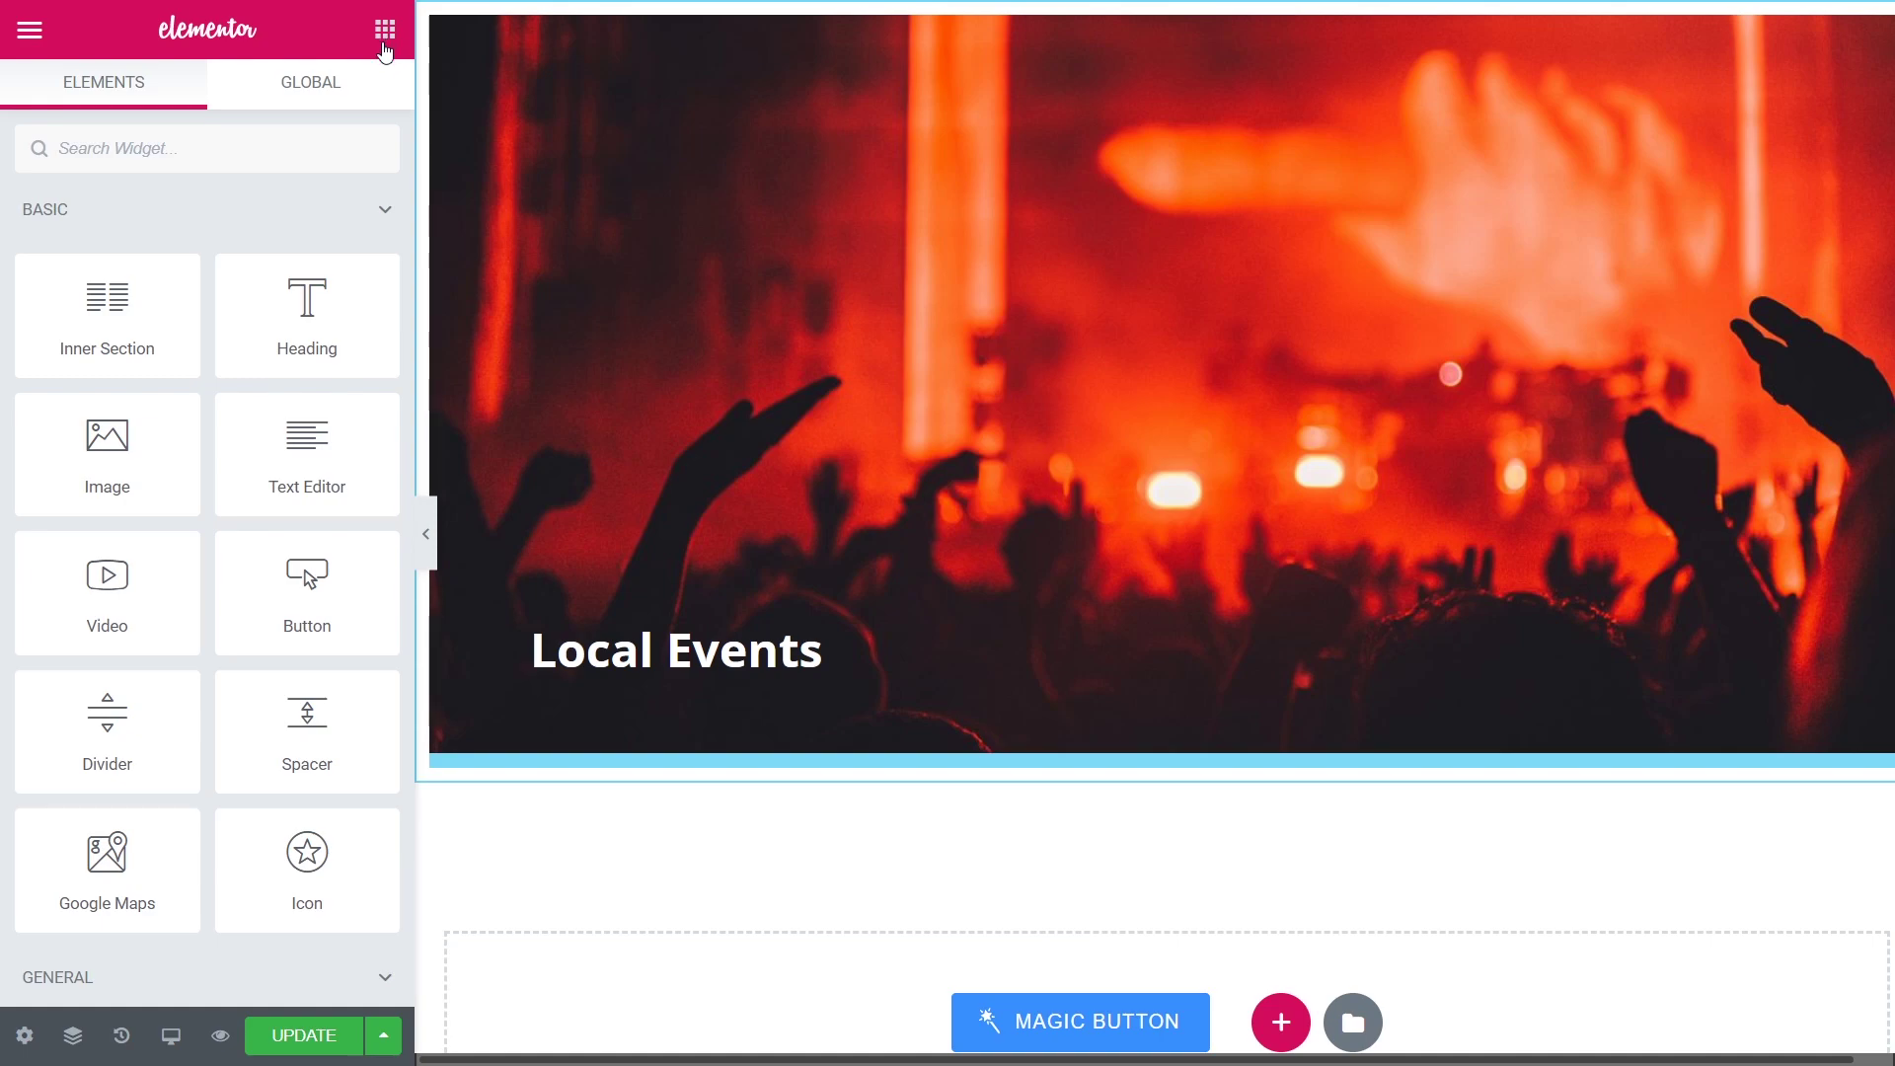
Add a heading below the banner reading 'Choose Your Event Type'
{"action": "left_click_drag", "start_coordinate": [307, 316], "coordinate": [685, 994]}
{"action": "left_click_drag", "start_coordinate": [385, 288], "coordinate": [7, 314]}
{"action": "type", "text": "Choose Your Event Type"}
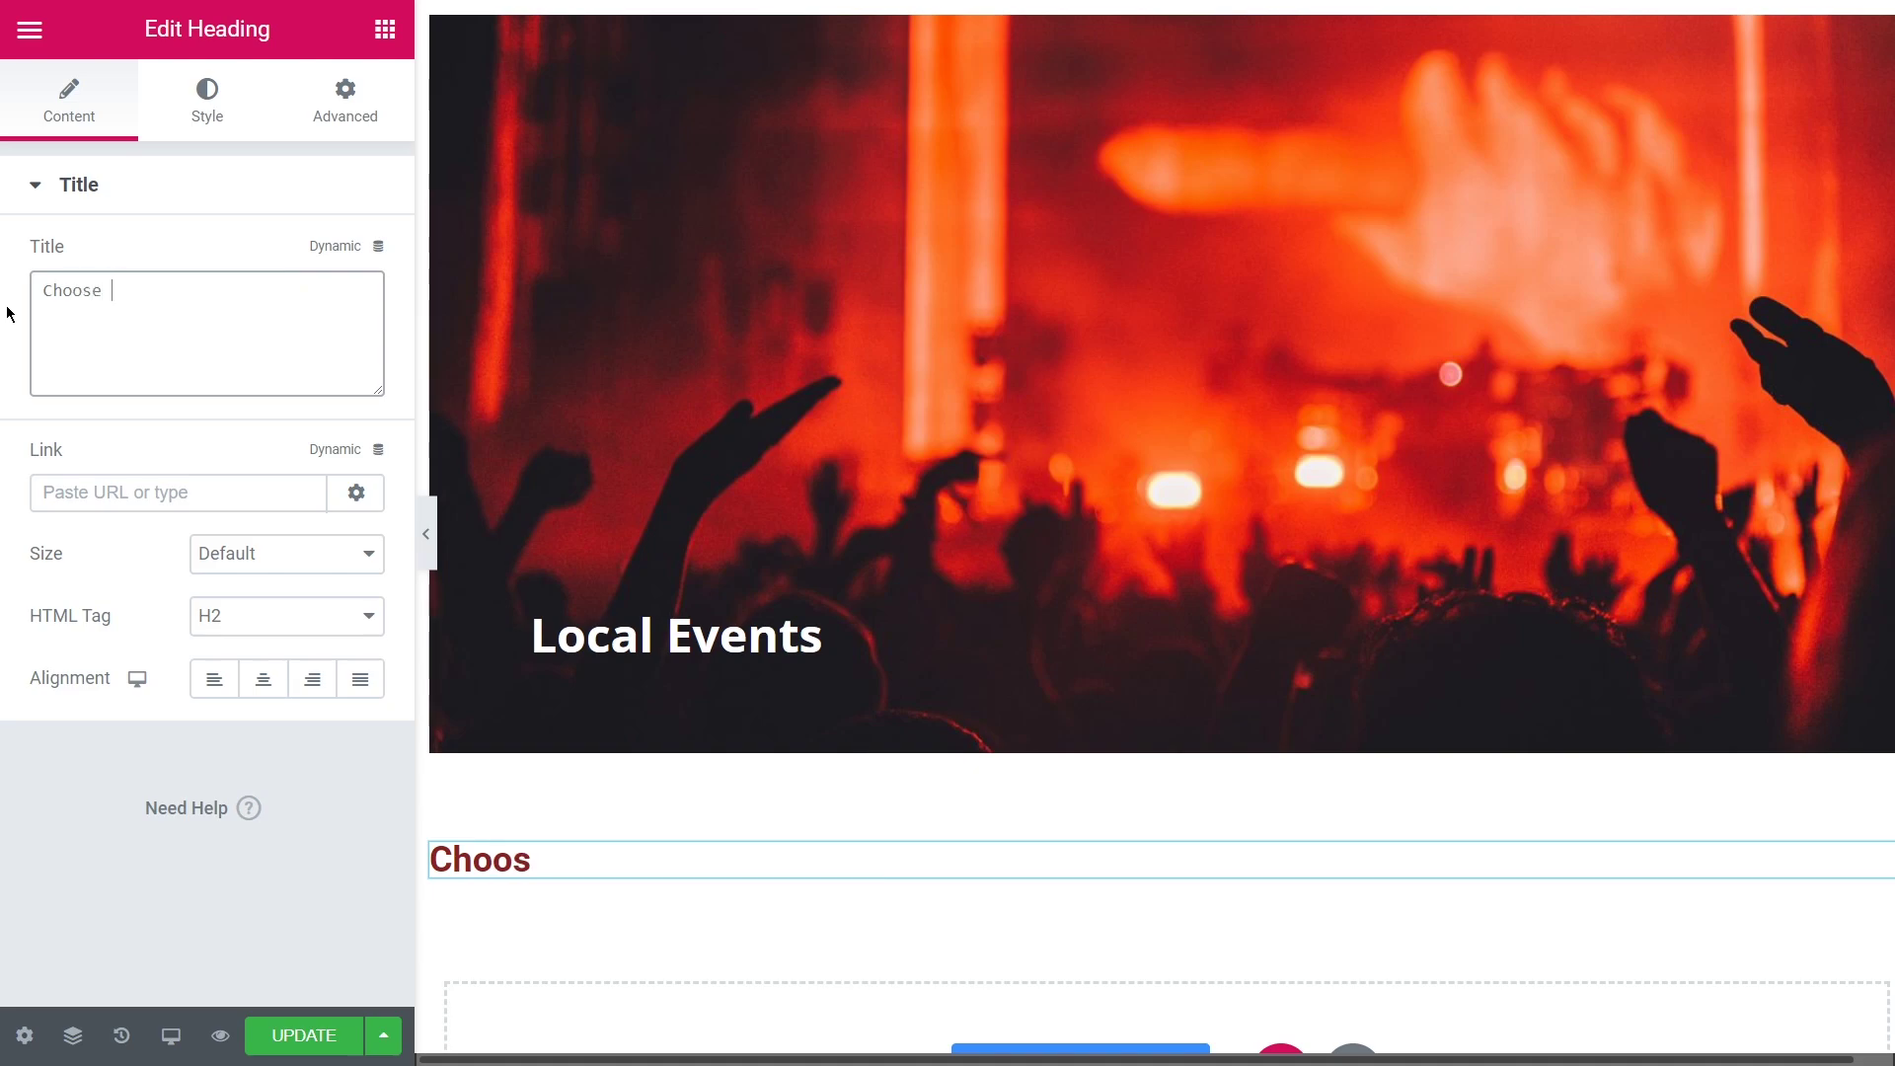
Style the heading in dark slate #334150, bold Open Sans
{"action": "left_click", "coordinate": [196, 124]}
{"action": "left_click", "coordinate": [338, 266]}
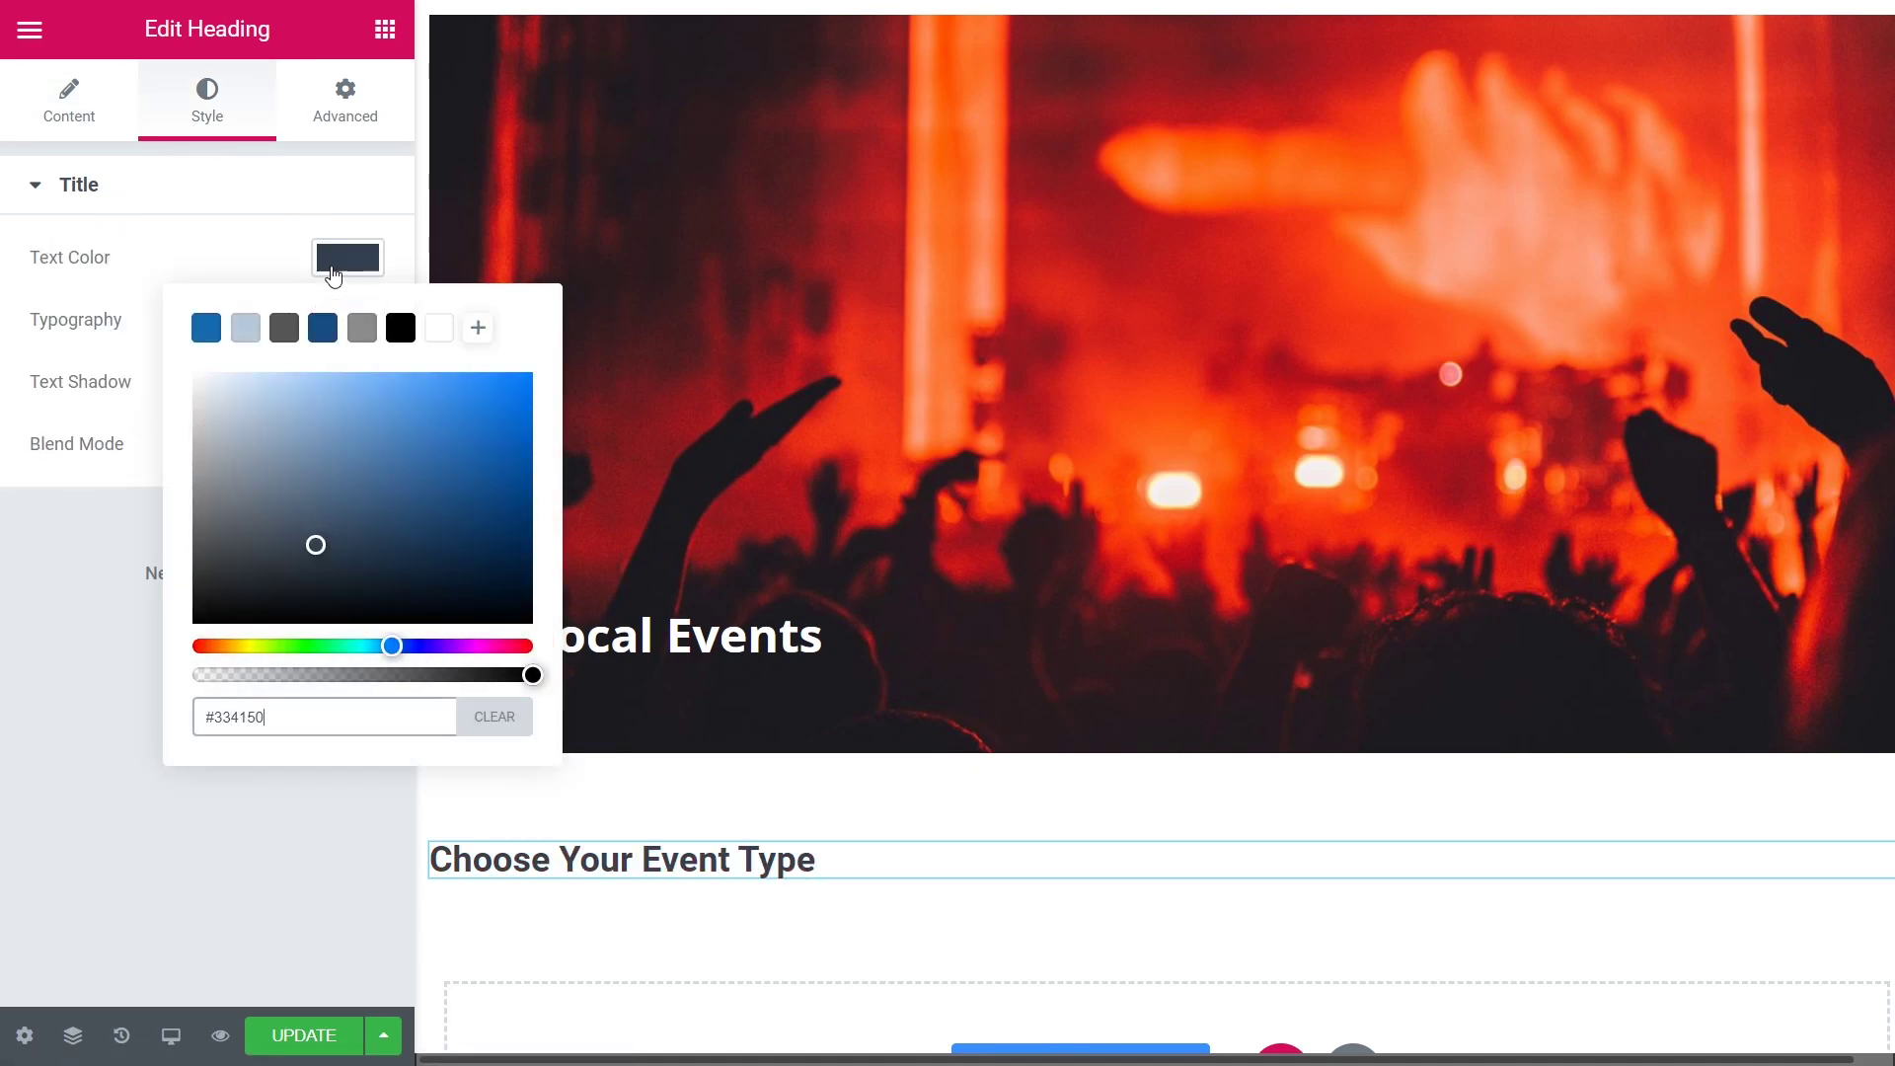
{"action": "left_click", "coordinate": [351, 318]}
{"action": "left_click", "coordinate": [335, 400]}
{"action": "type", "text": "Open"}
{"action": "left_click", "coordinate": [288, 530]}
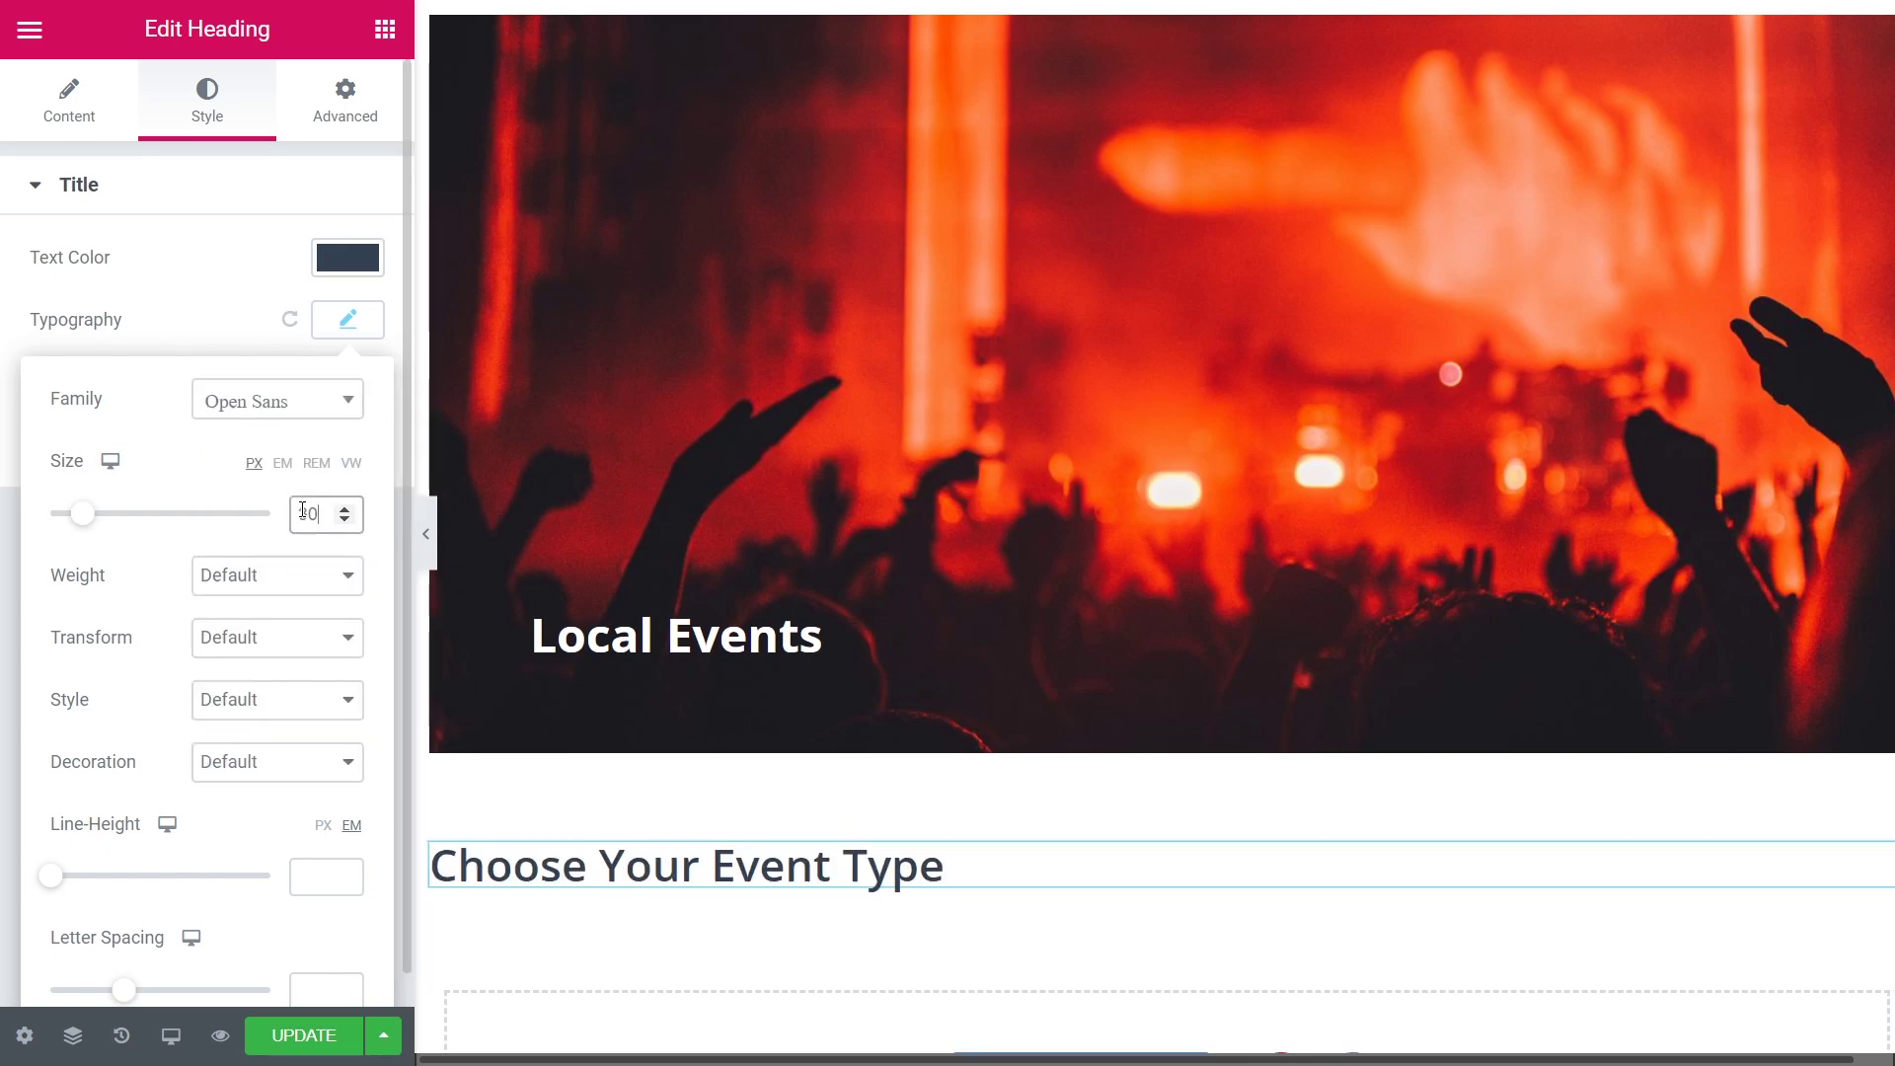
{"action": "left_click", "coordinate": [286, 578]}
{"action": "left_click", "coordinate": [233, 853]}
{"action": "left_click", "coordinate": [204, 334]}
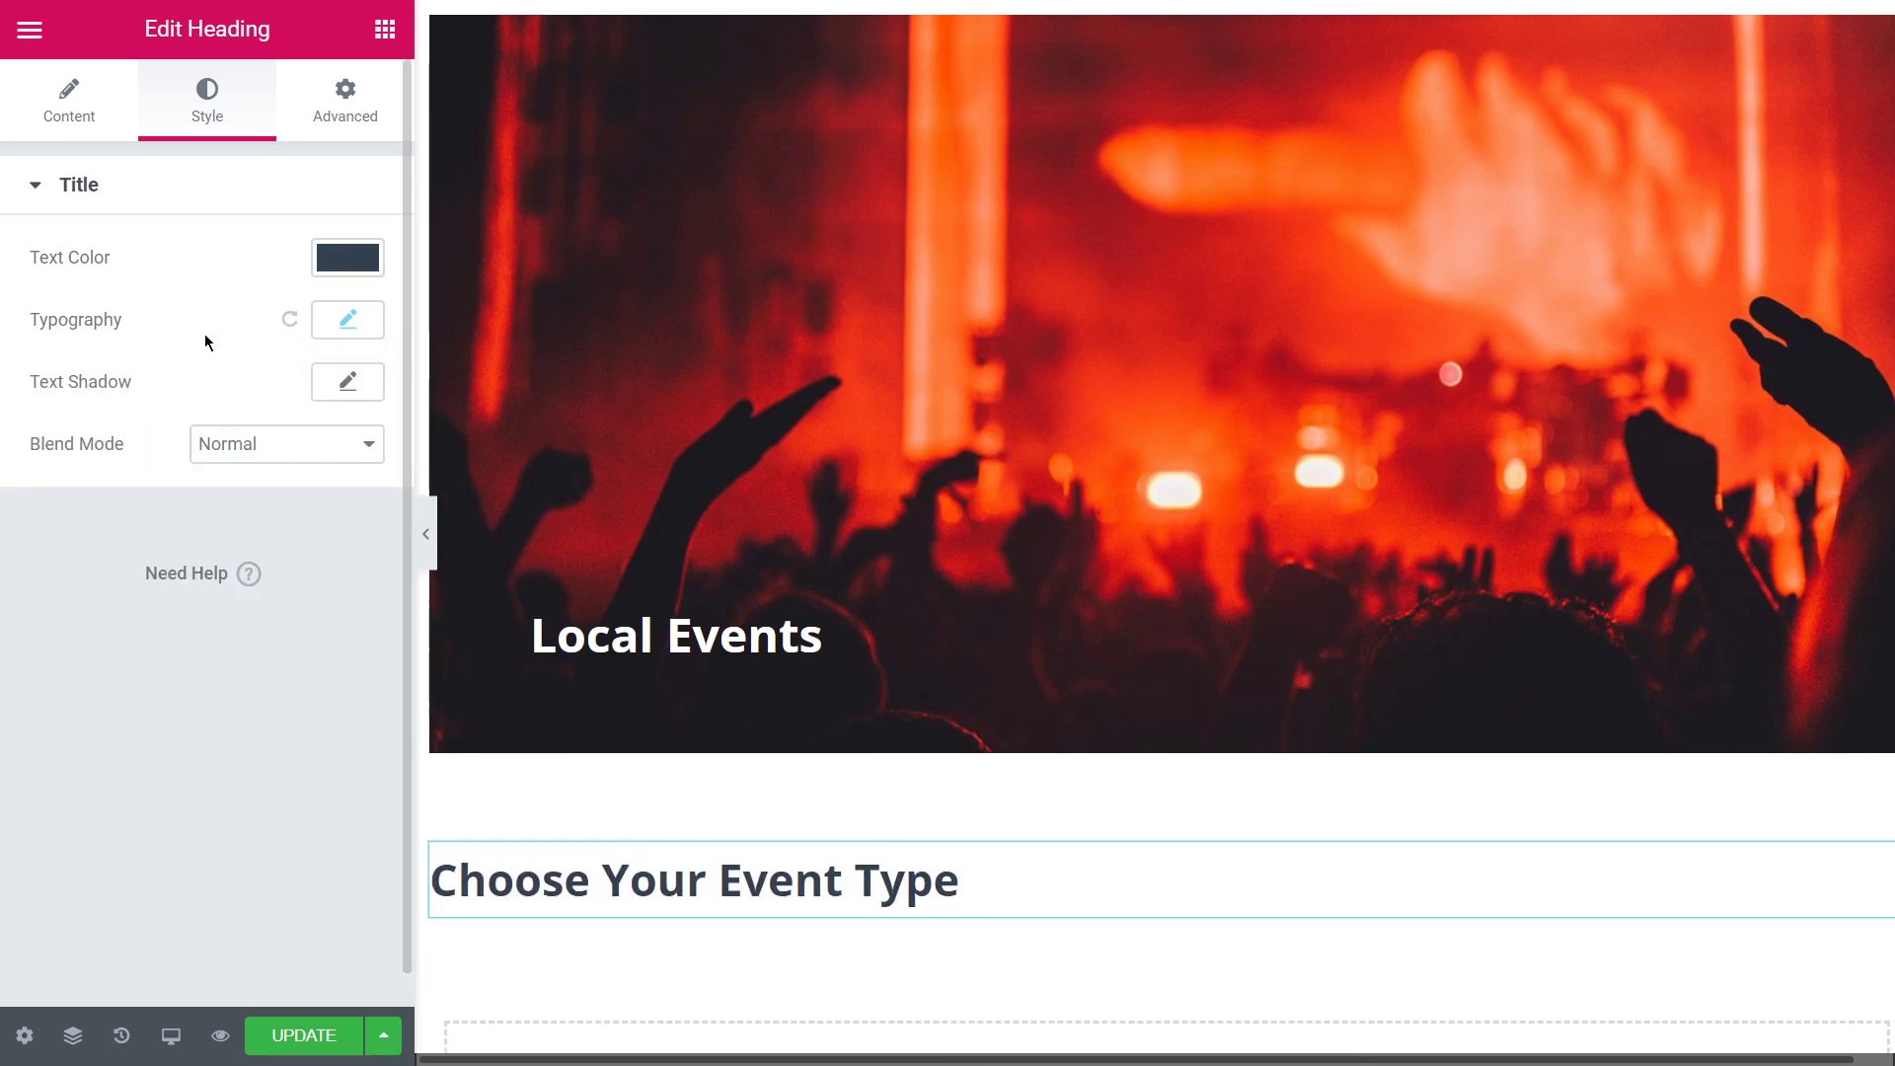
Unlink the heading's margin sides and adjust its left margin
{"action": "left_click", "coordinate": [346, 101]}
{"action": "left_click", "coordinate": [348, 310]}
{"action": "left_click", "coordinate": [264, 310]}
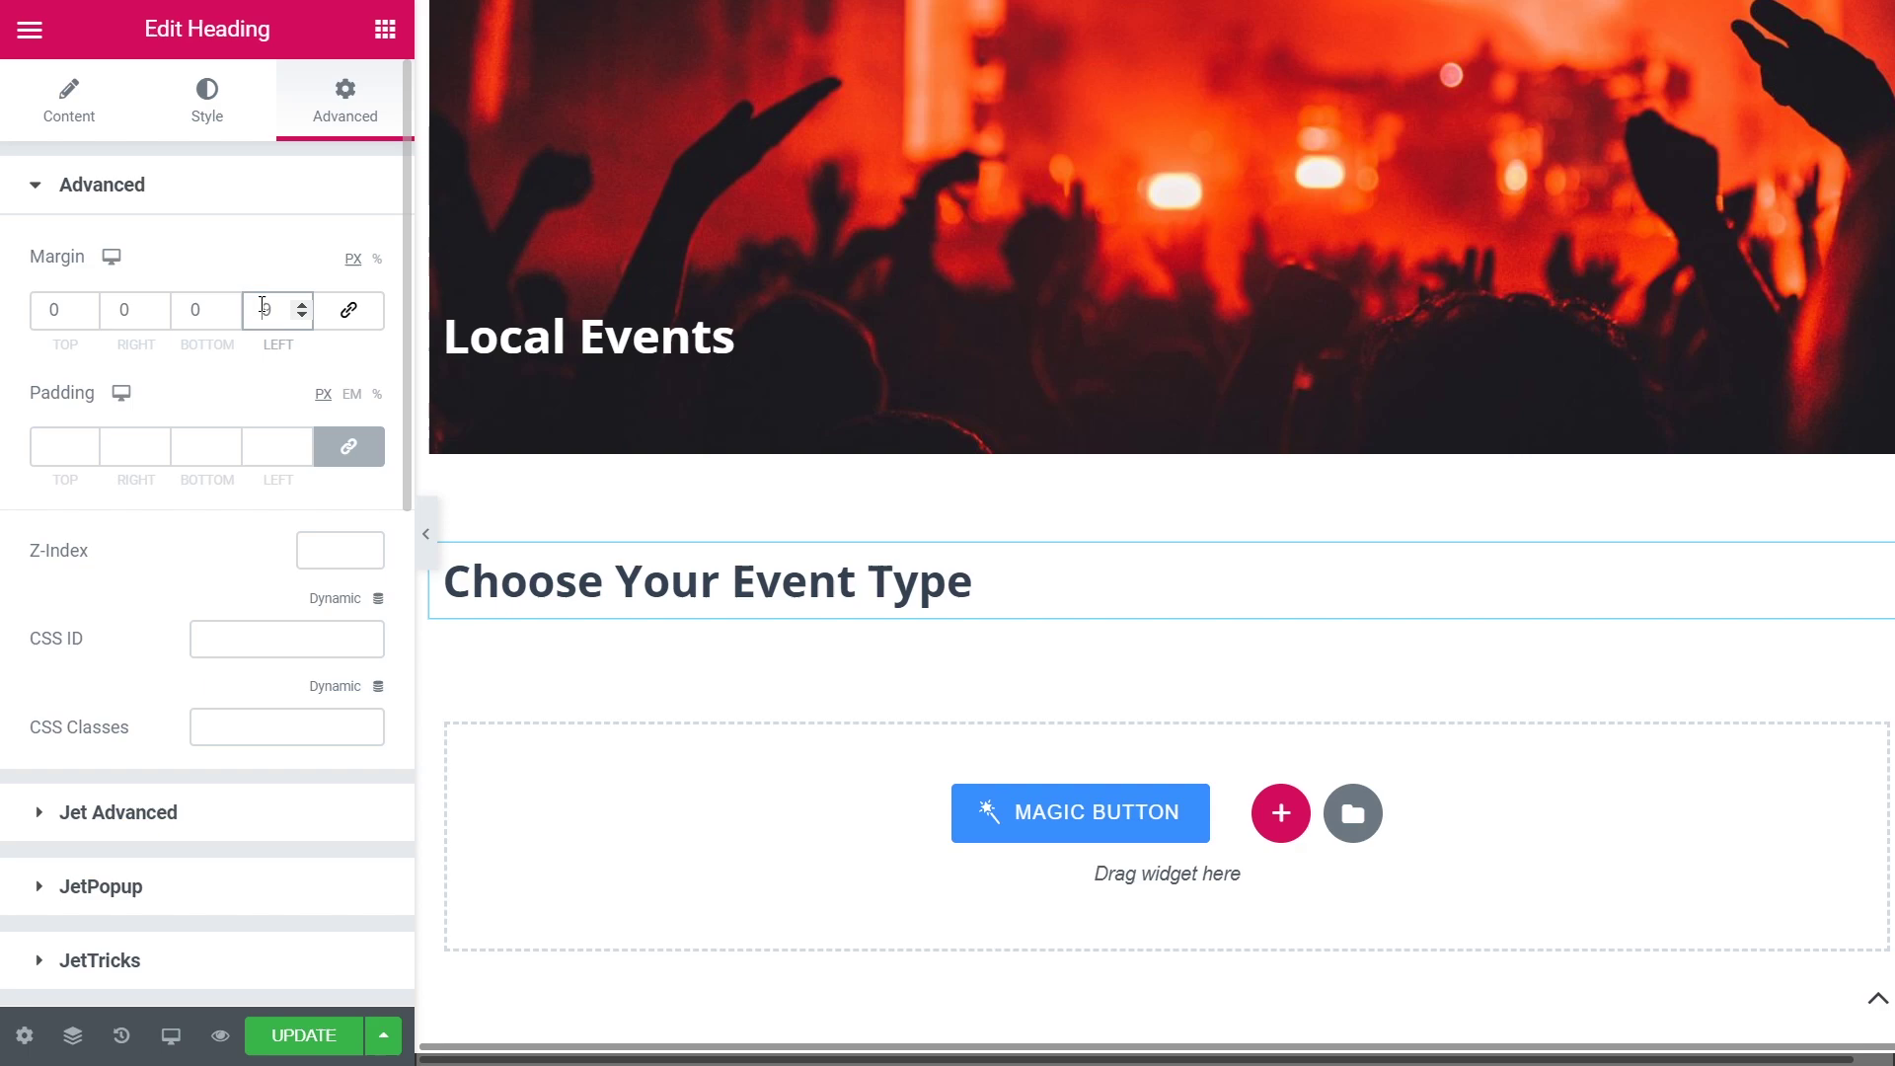
{"action": "left_click", "coordinate": [384, 30]}
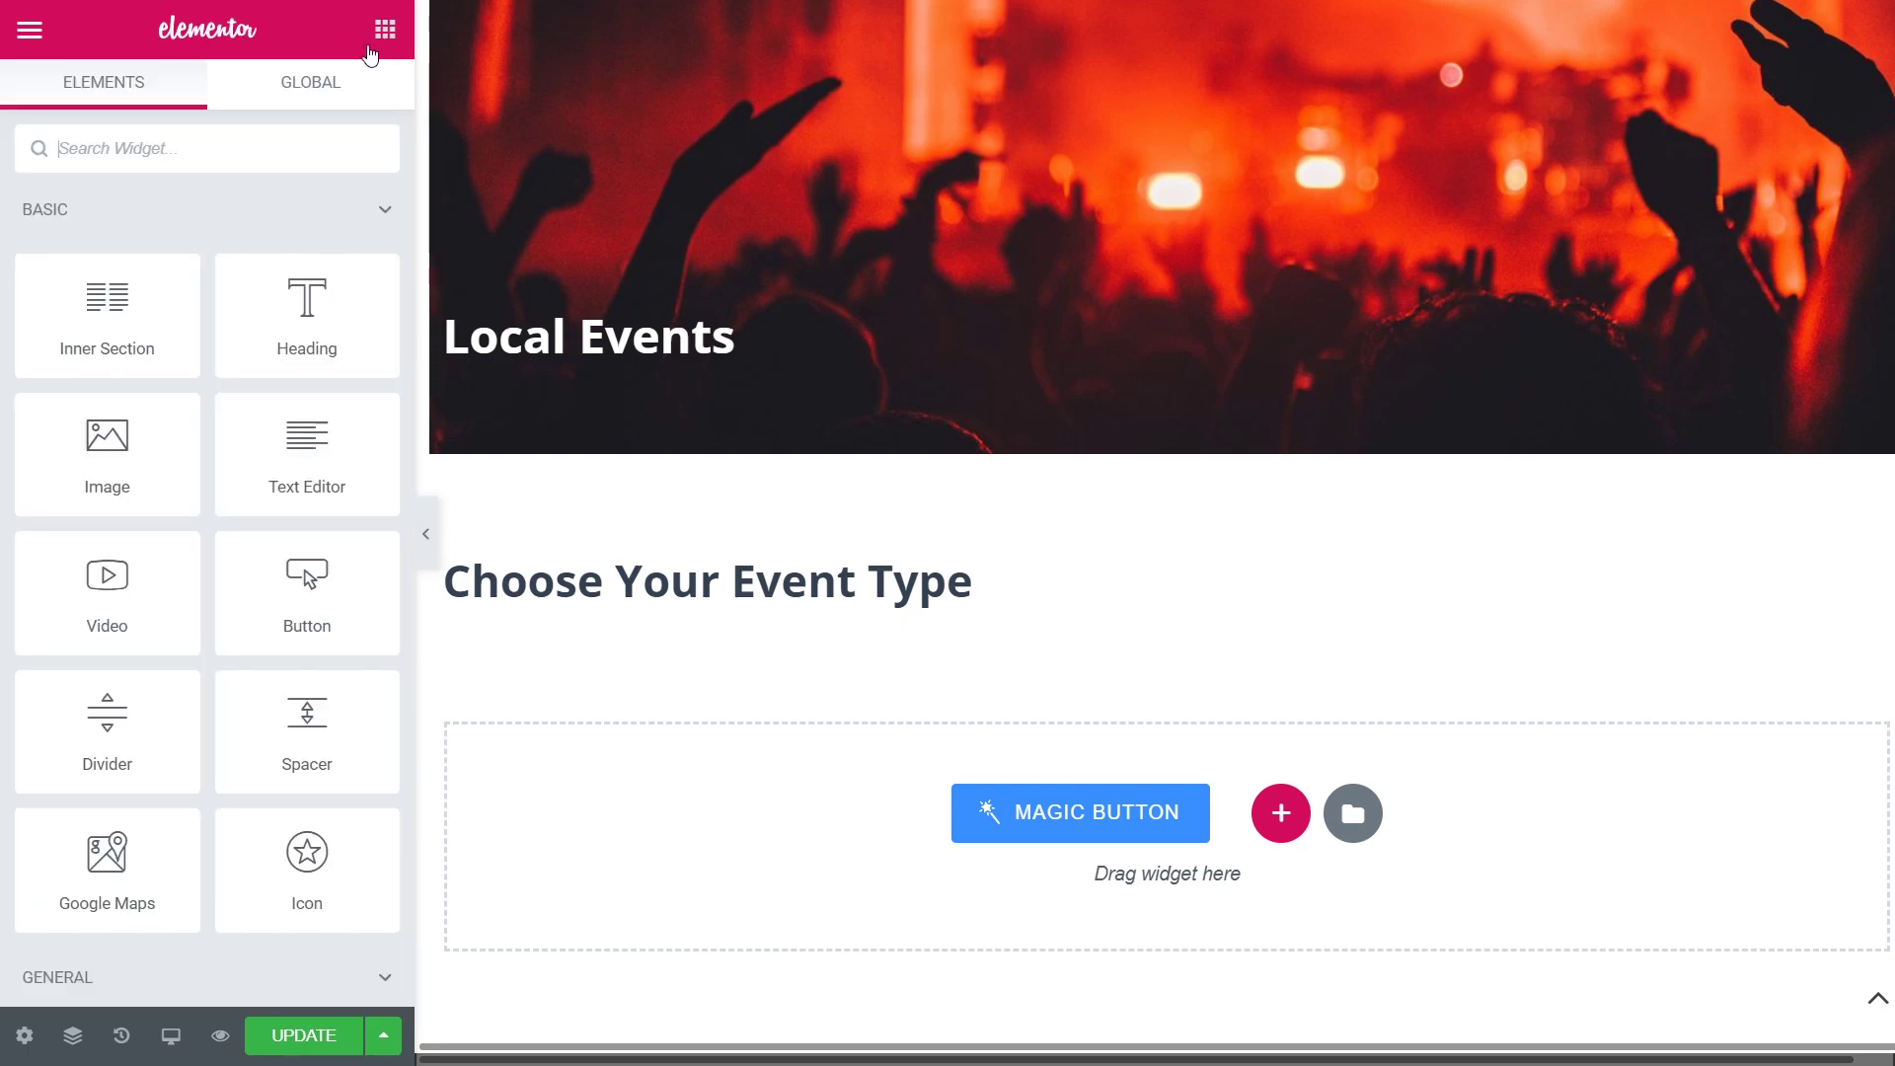
Add a Listing Grid under the heading using the Events Types Listing, then expand Posts Query
{"action": "left_click", "coordinate": [57, 148]}
{"action": "type", "text": "Listi"}
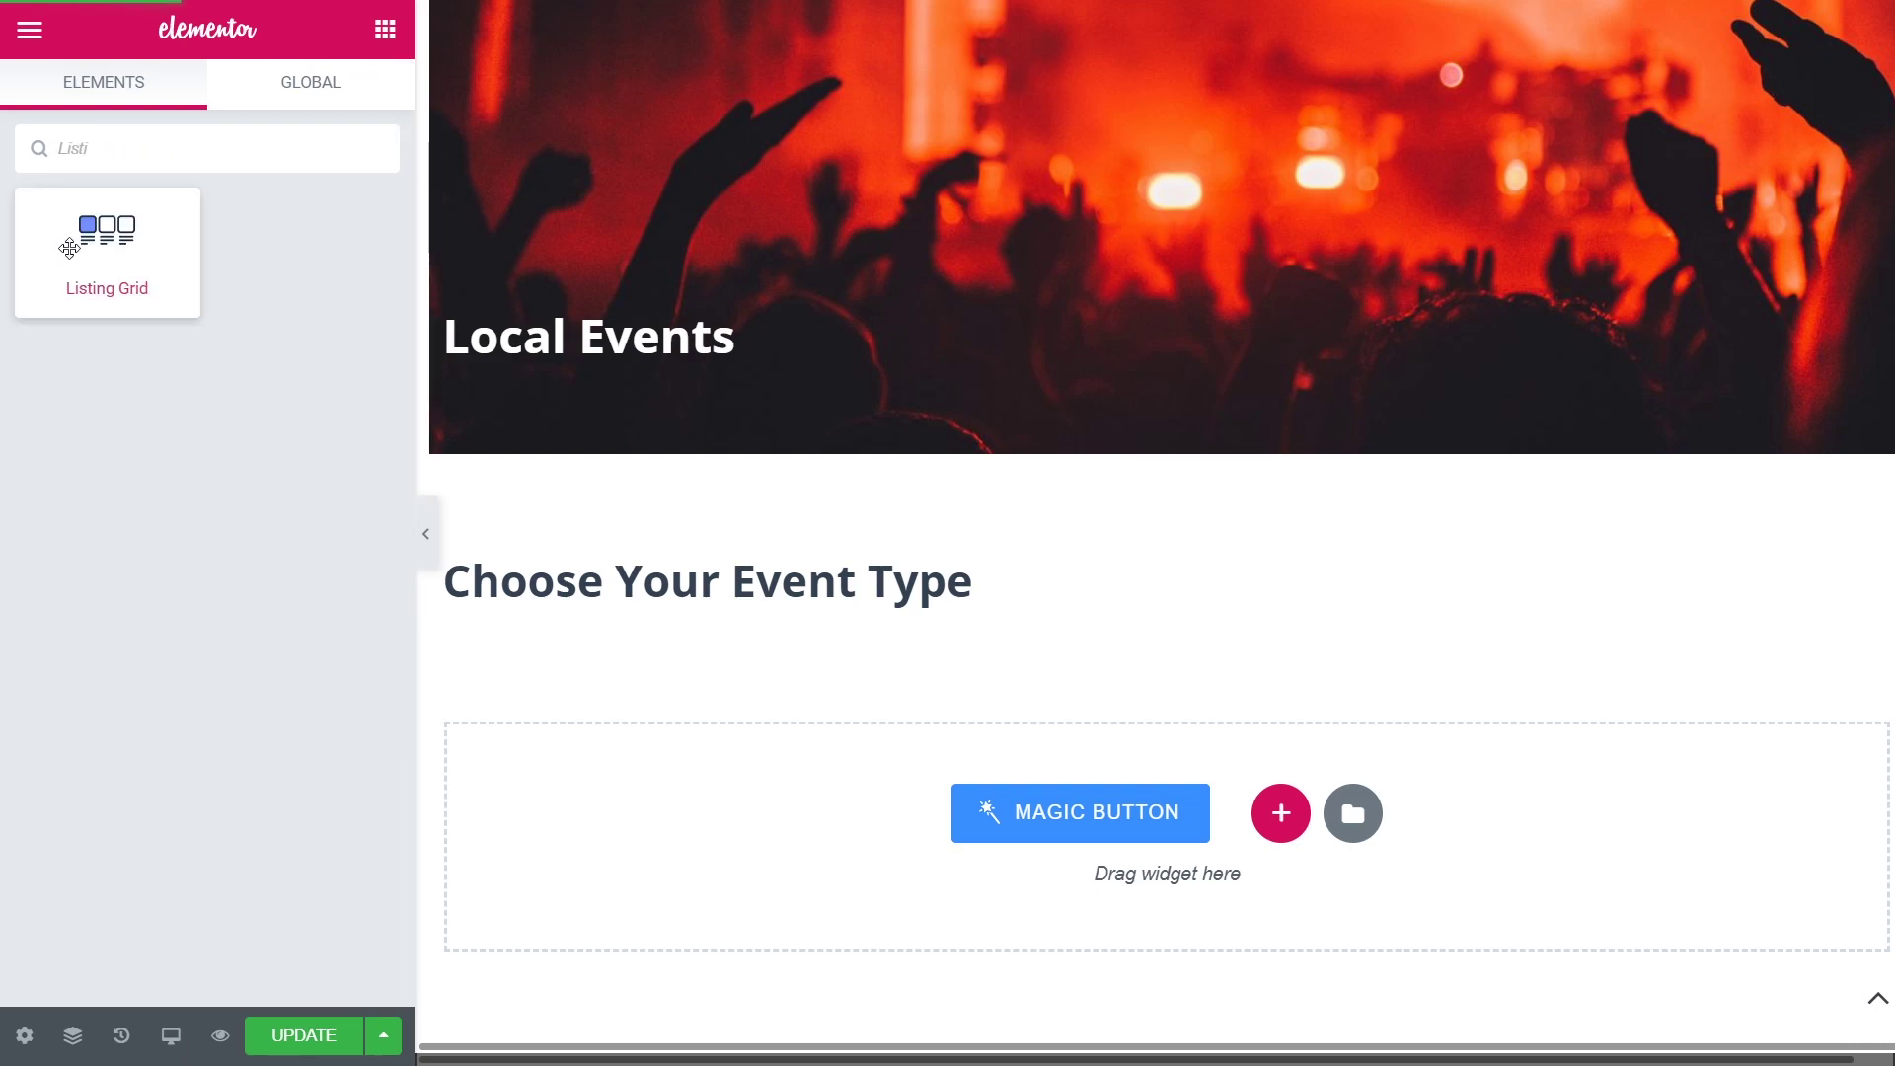
{"action": "left_click_drag", "start_coordinate": [69, 248], "coordinate": [765, 760]}
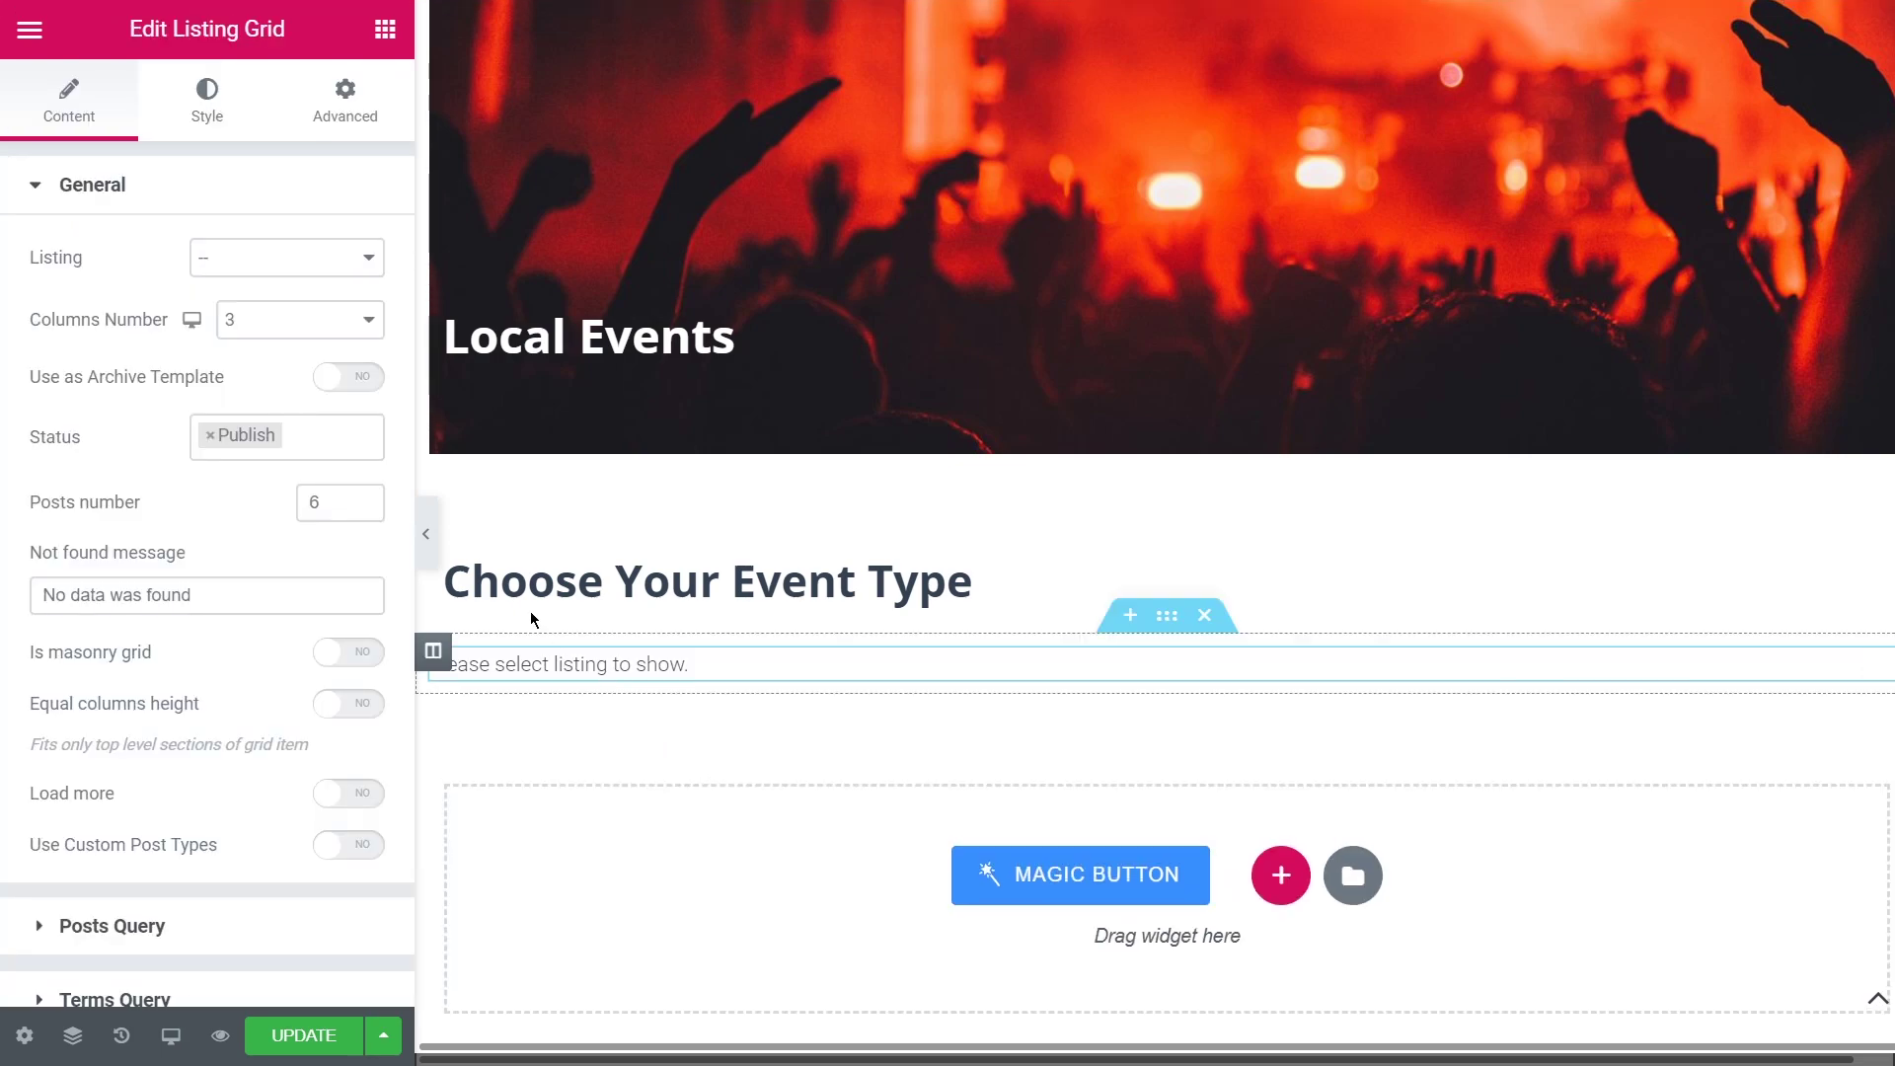
{"action": "left_click", "coordinate": [357, 265]}
{"action": "left_click", "coordinate": [357, 281]}
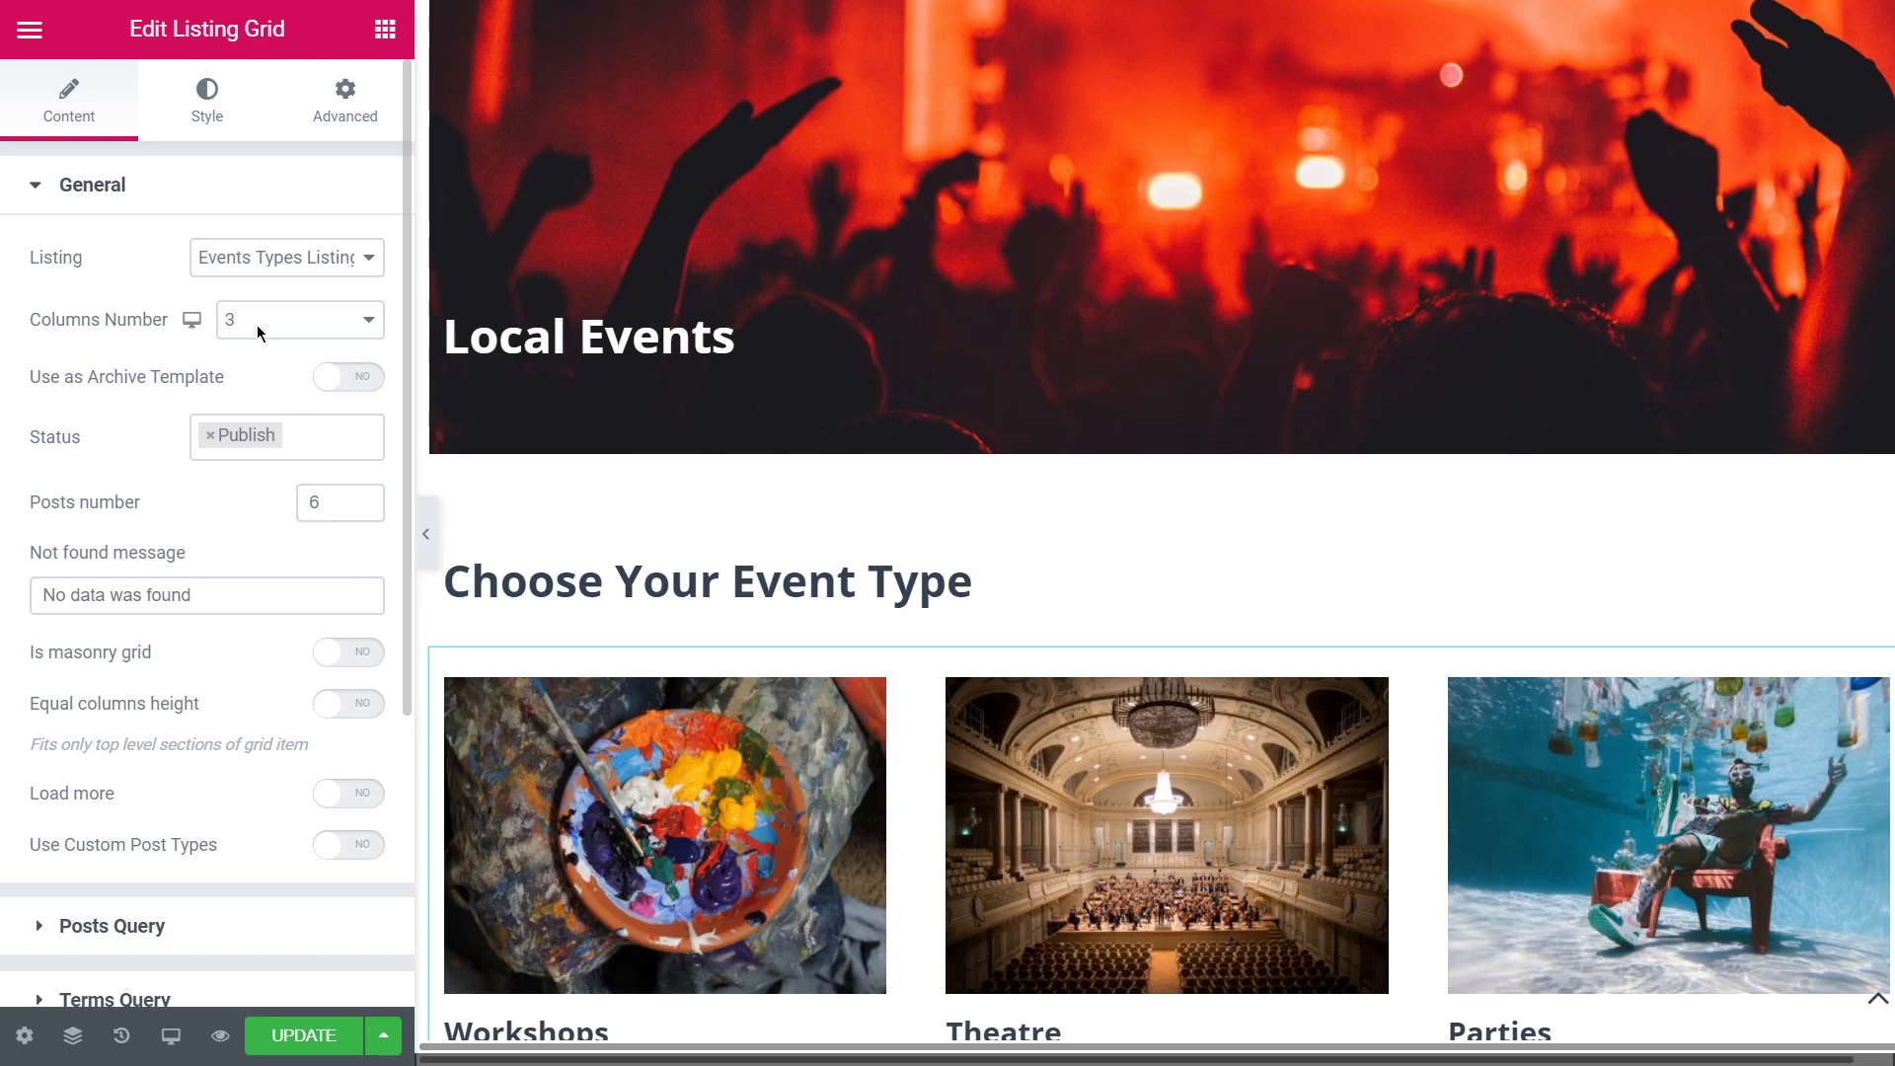
{"action": "left_click", "coordinate": [191, 195]}
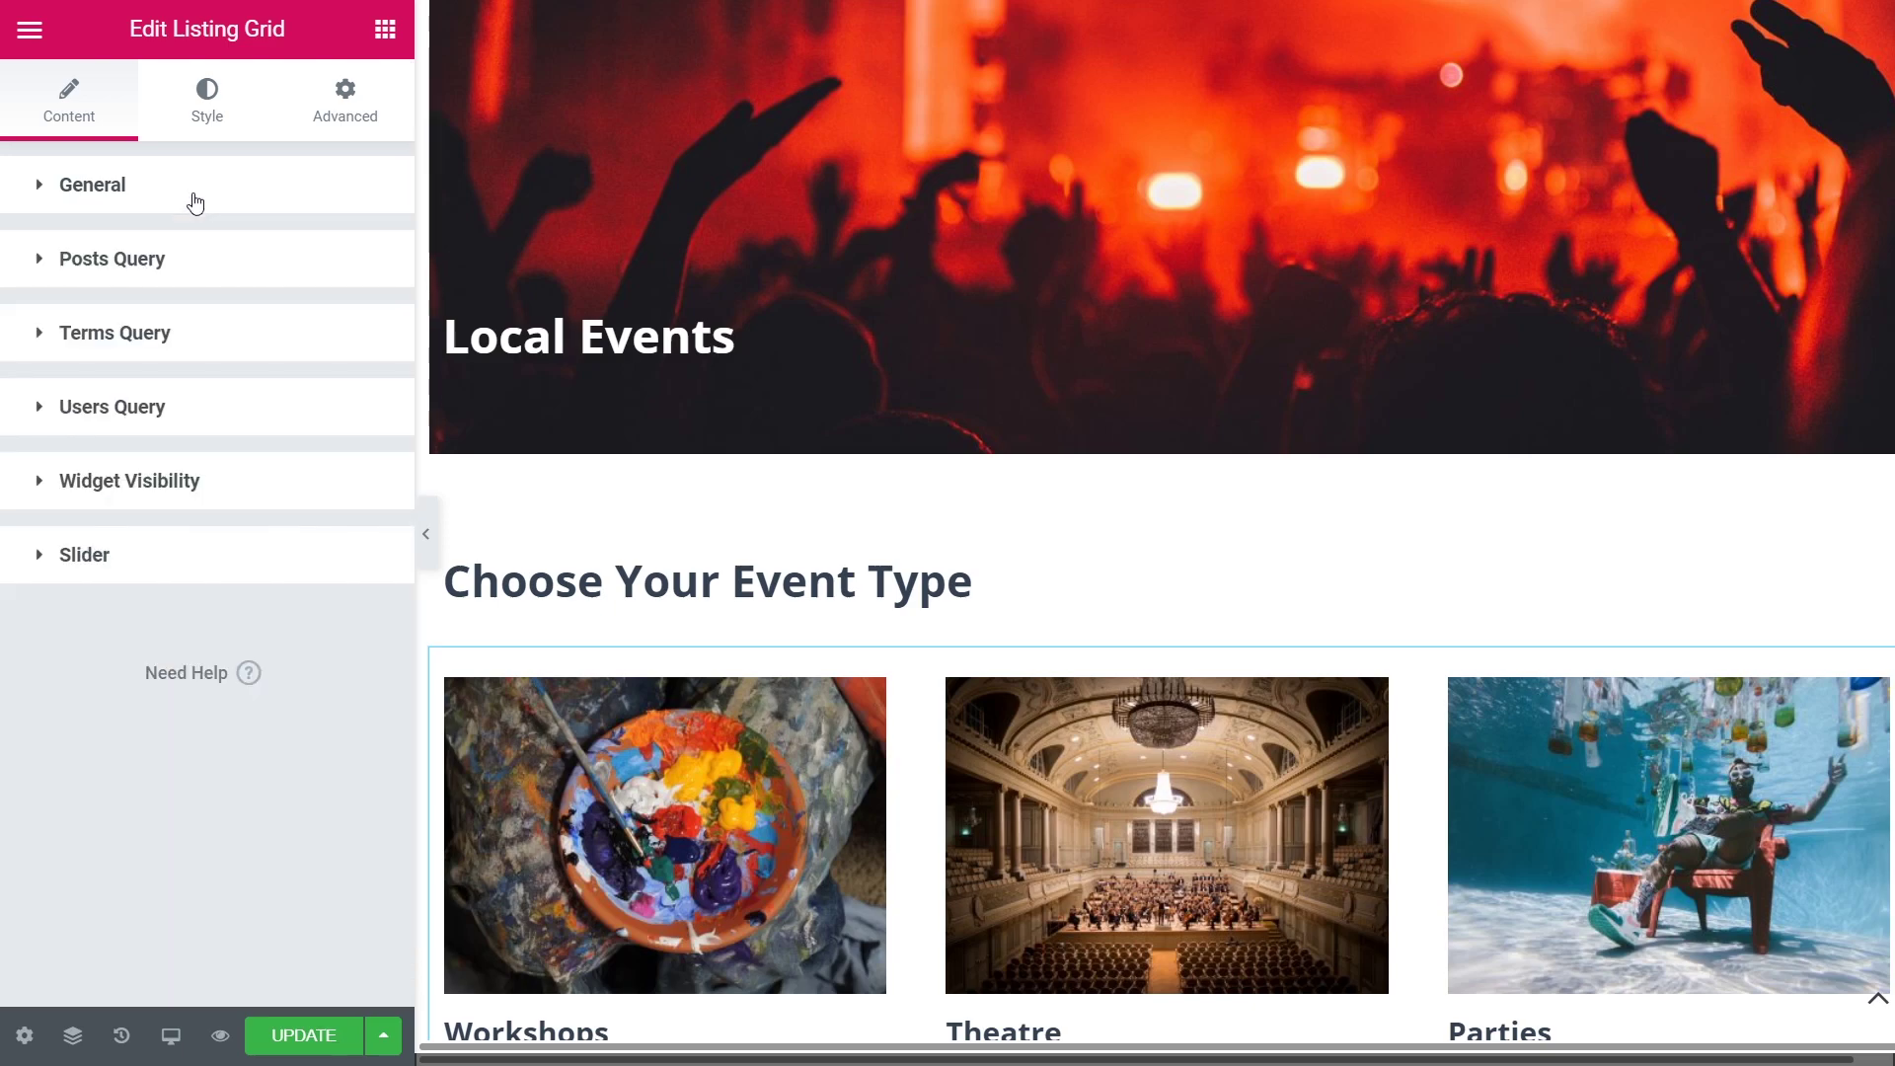
{"action": "left_click", "coordinate": [190, 266]}
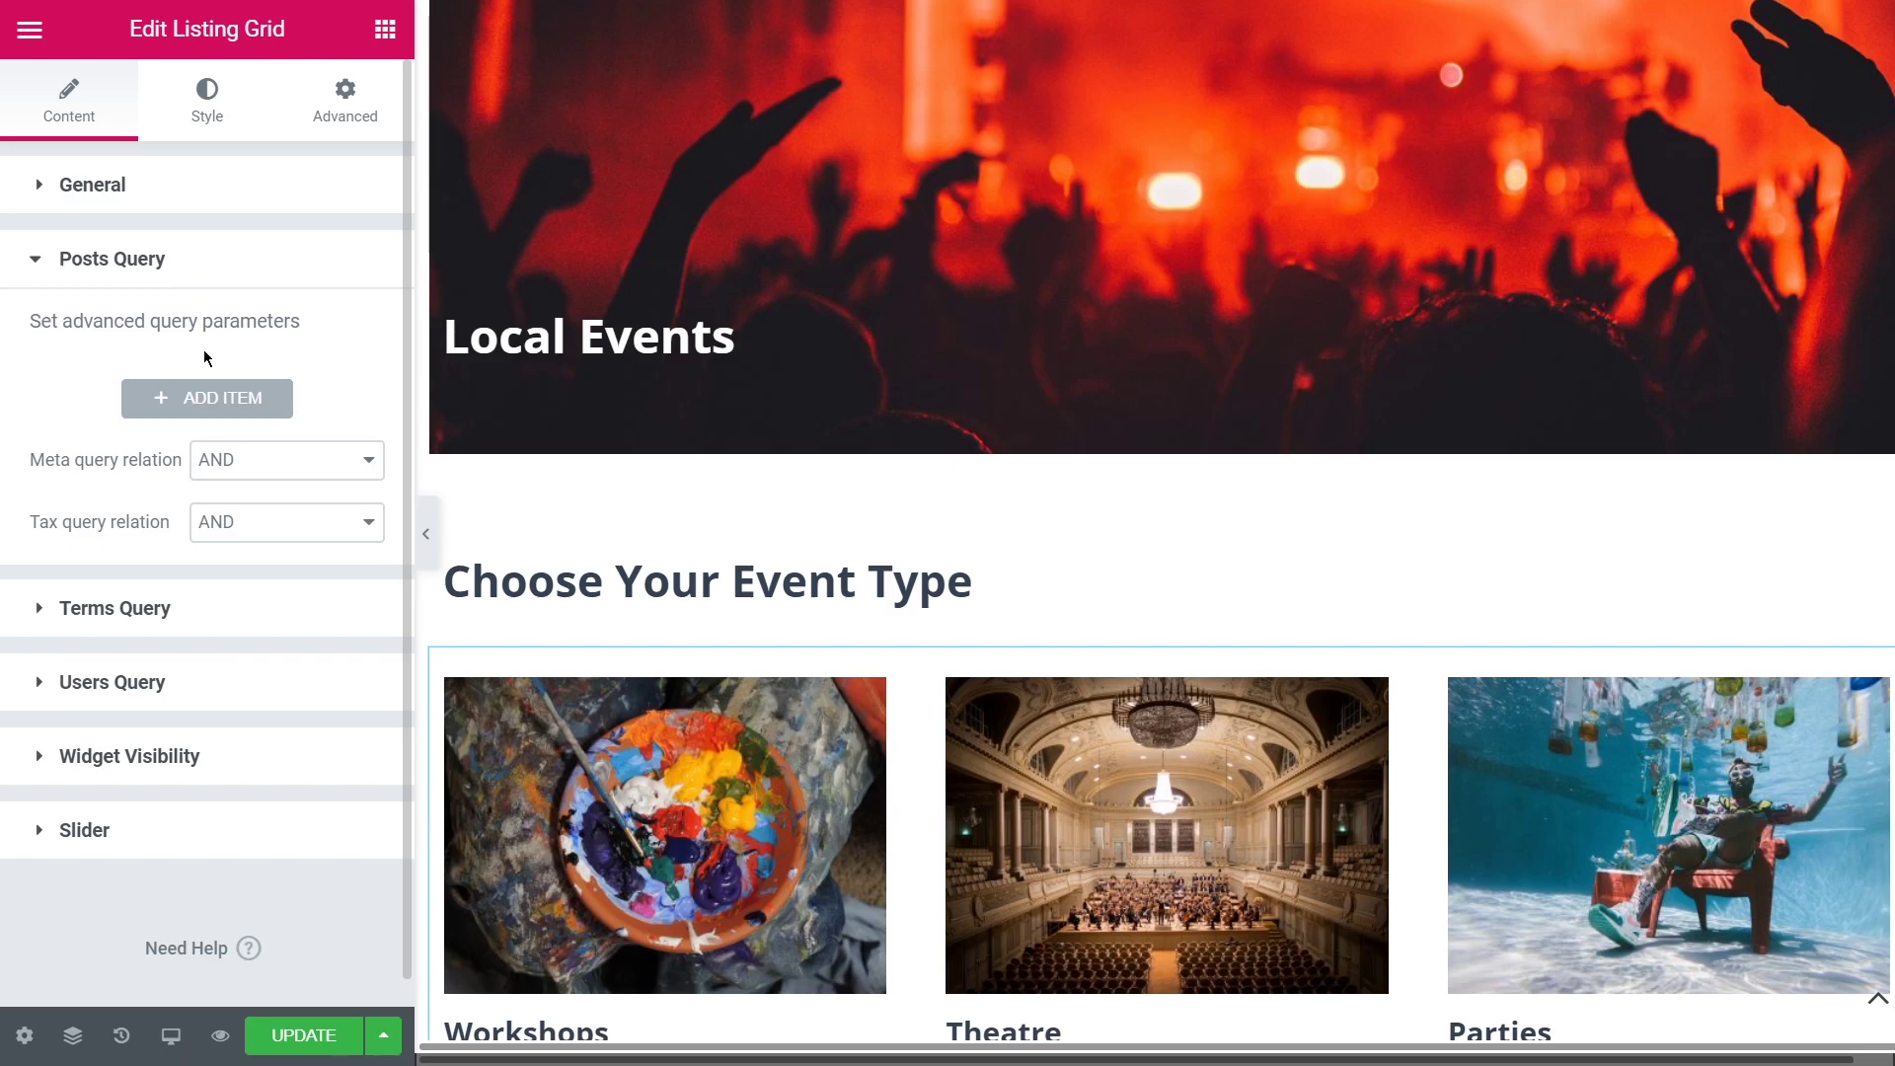
Add a Posts & Author query item including posts by %related_children_from|events-types%
{"action": "left_click", "coordinate": [175, 394]}
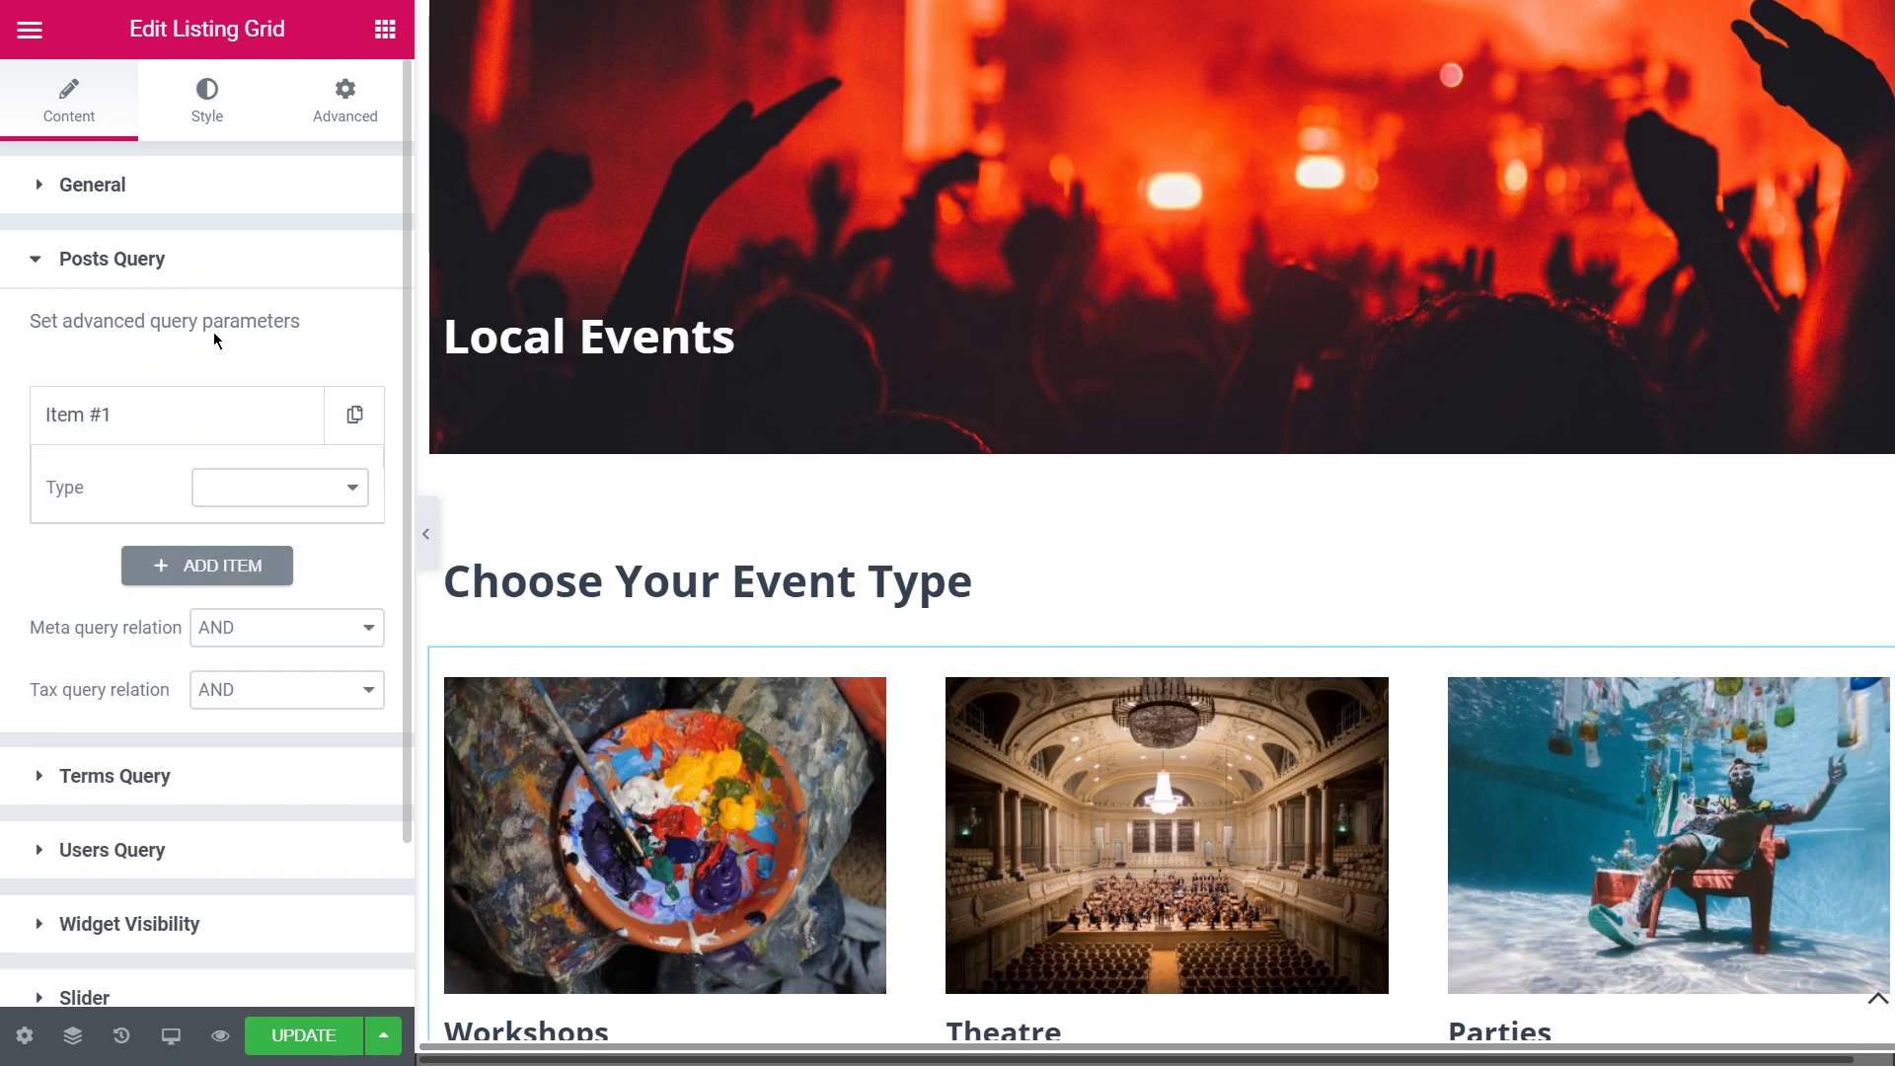
{"action": "left_click", "coordinate": [236, 488]}
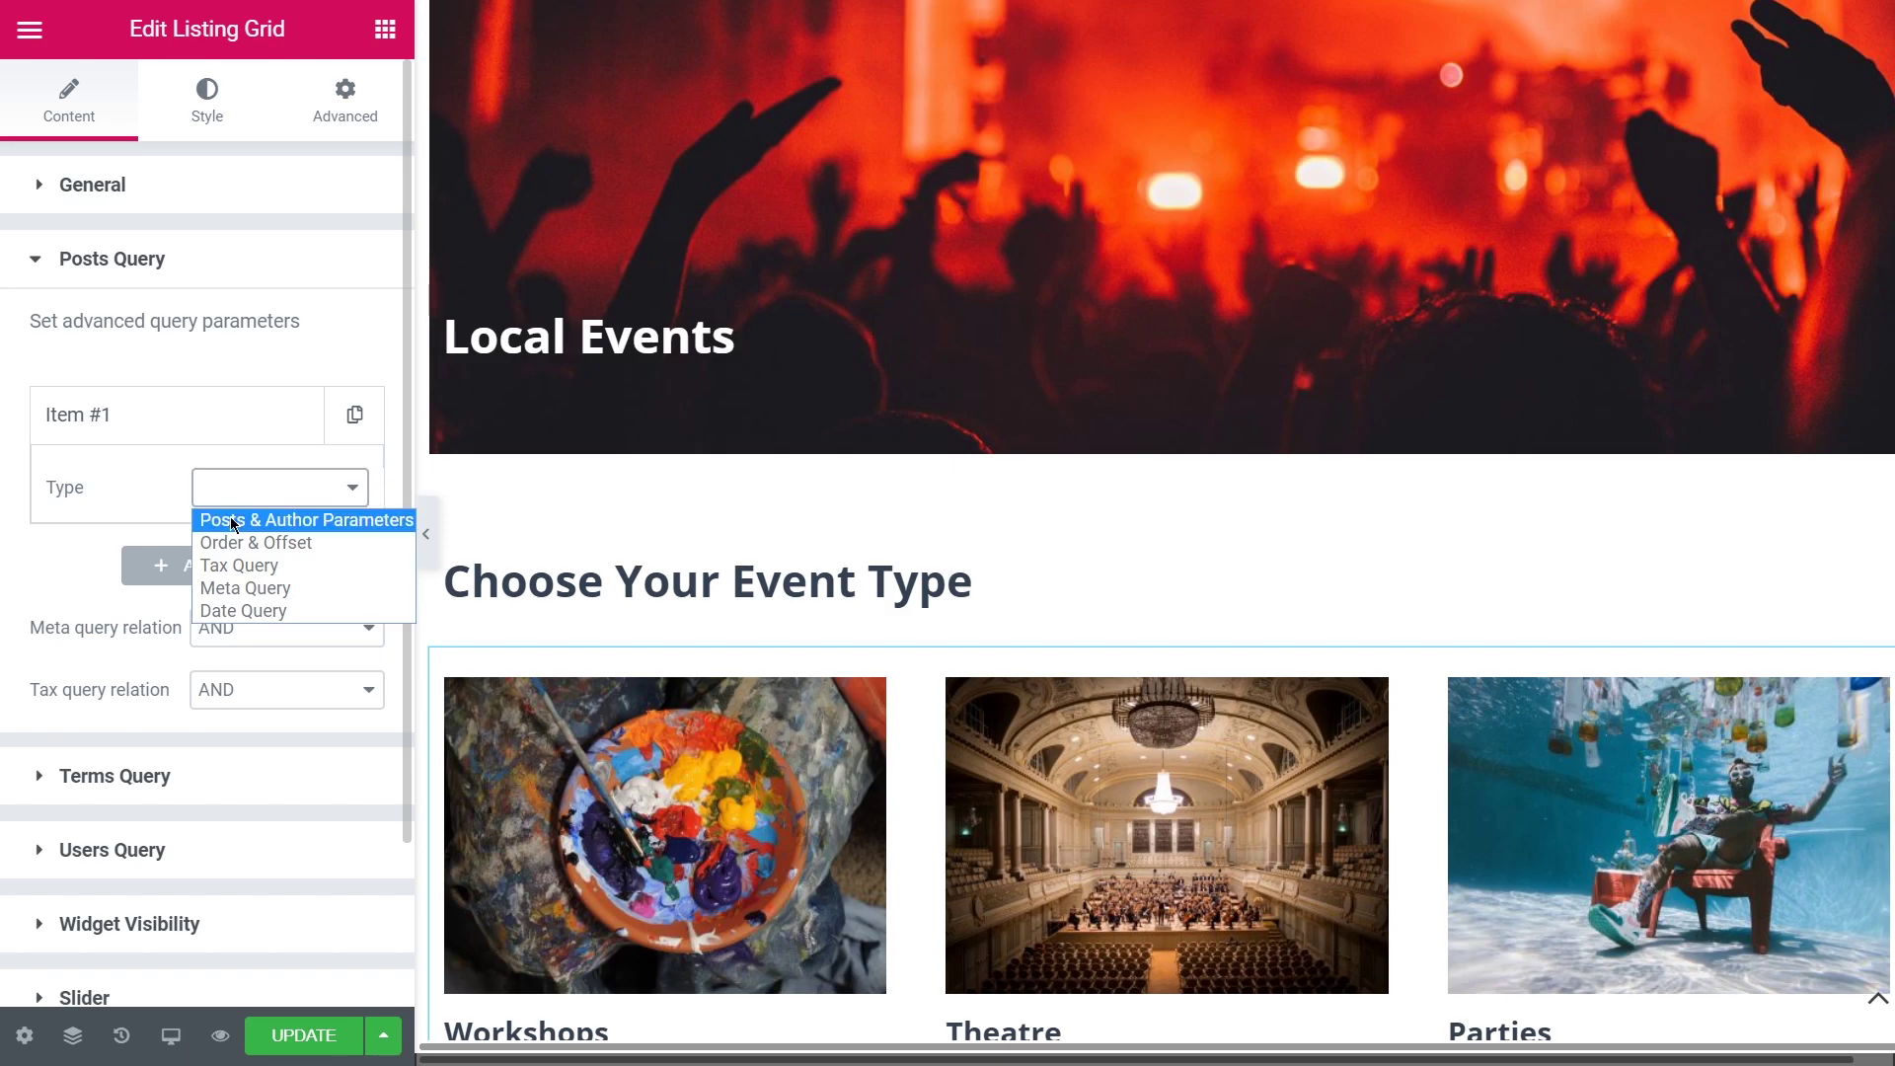
{"action": "left_click", "coordinate": [234, 521]}
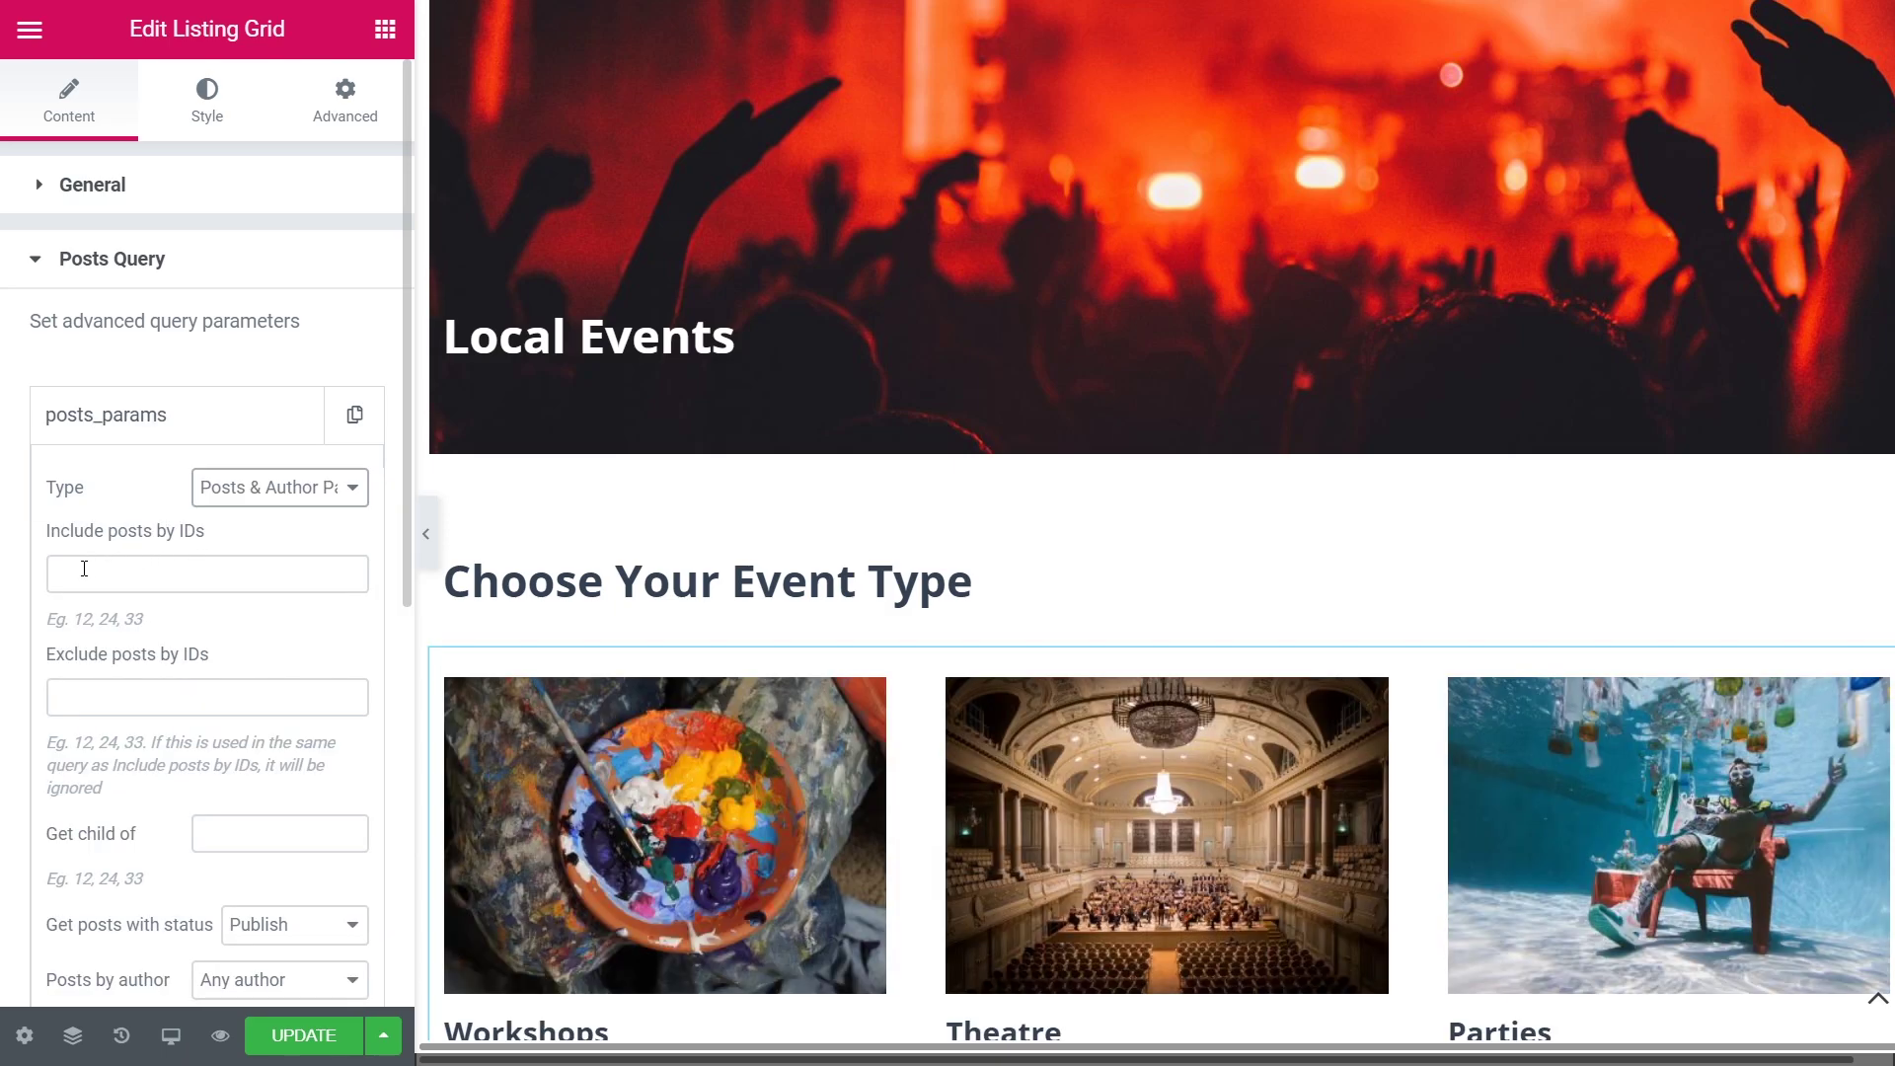
{"action": "left_click", "coordinate": [84, 568]}
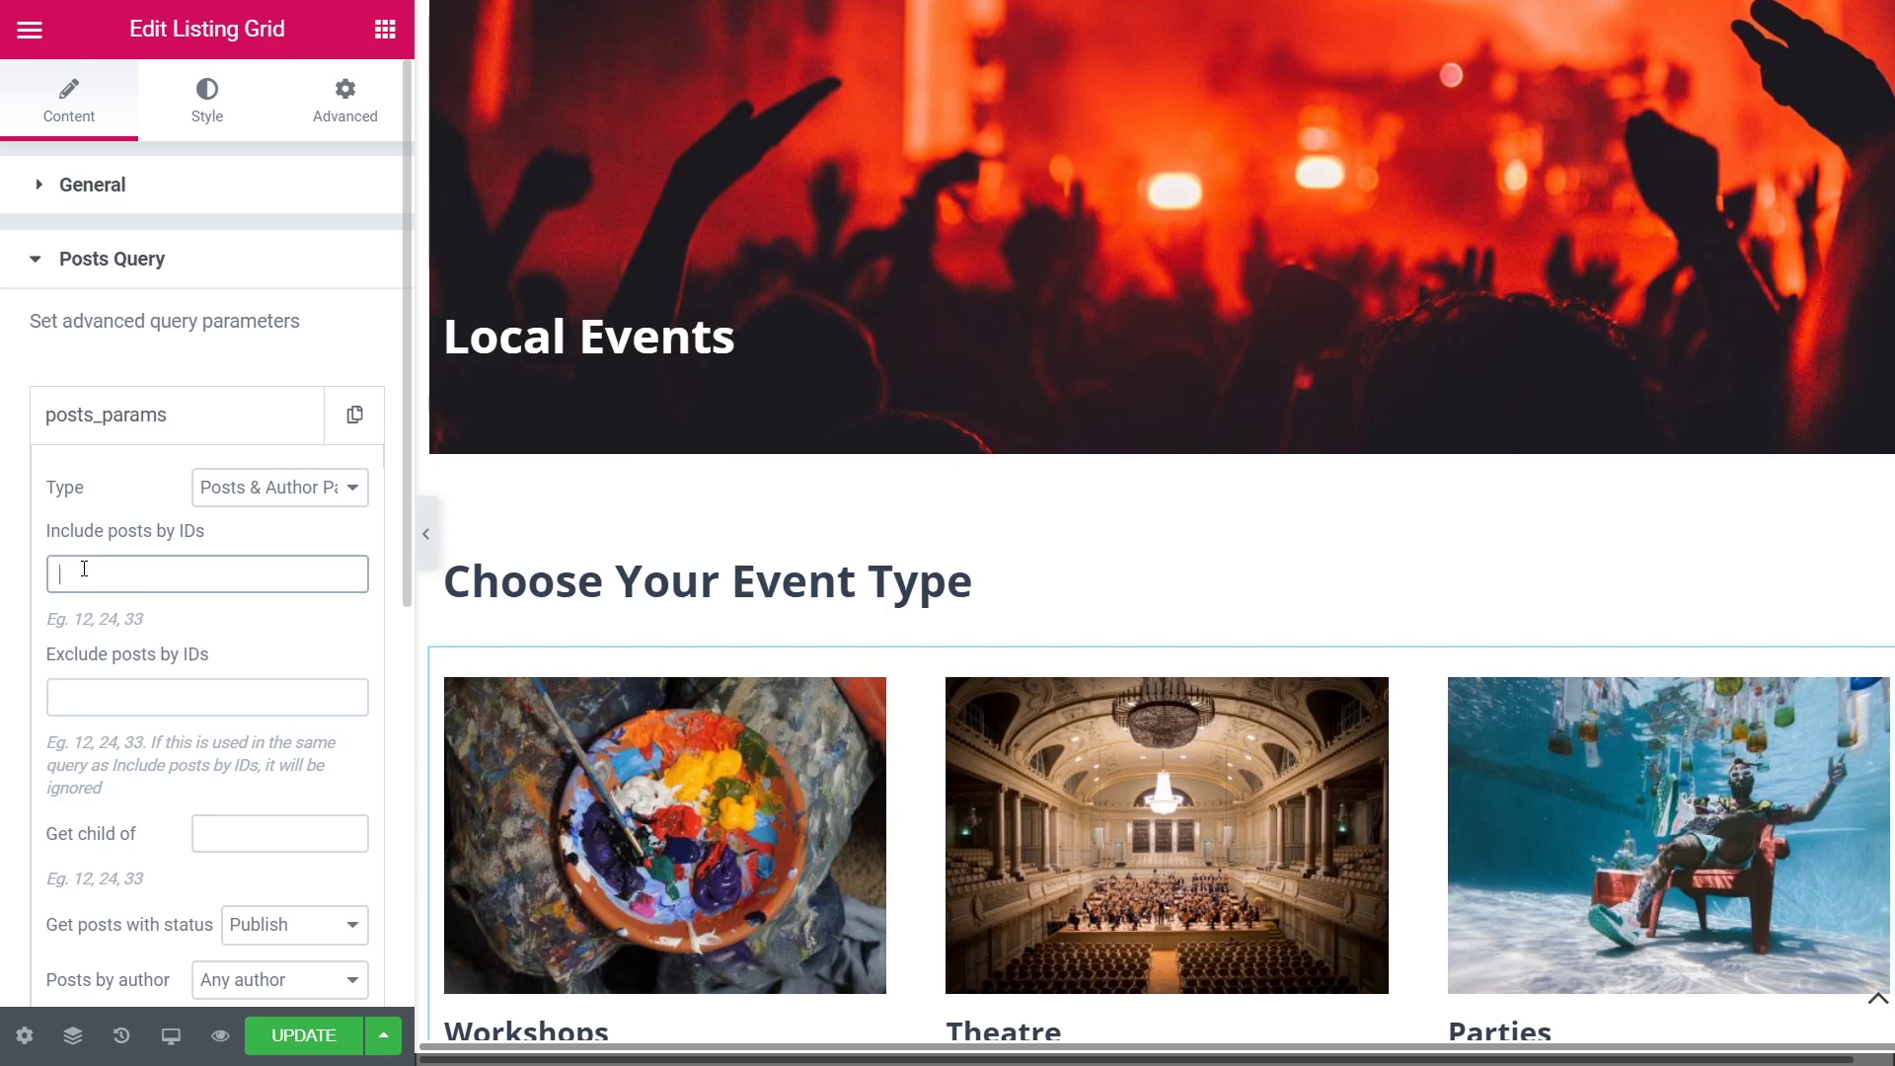
{"action": "type", "text": "%related_childre"}
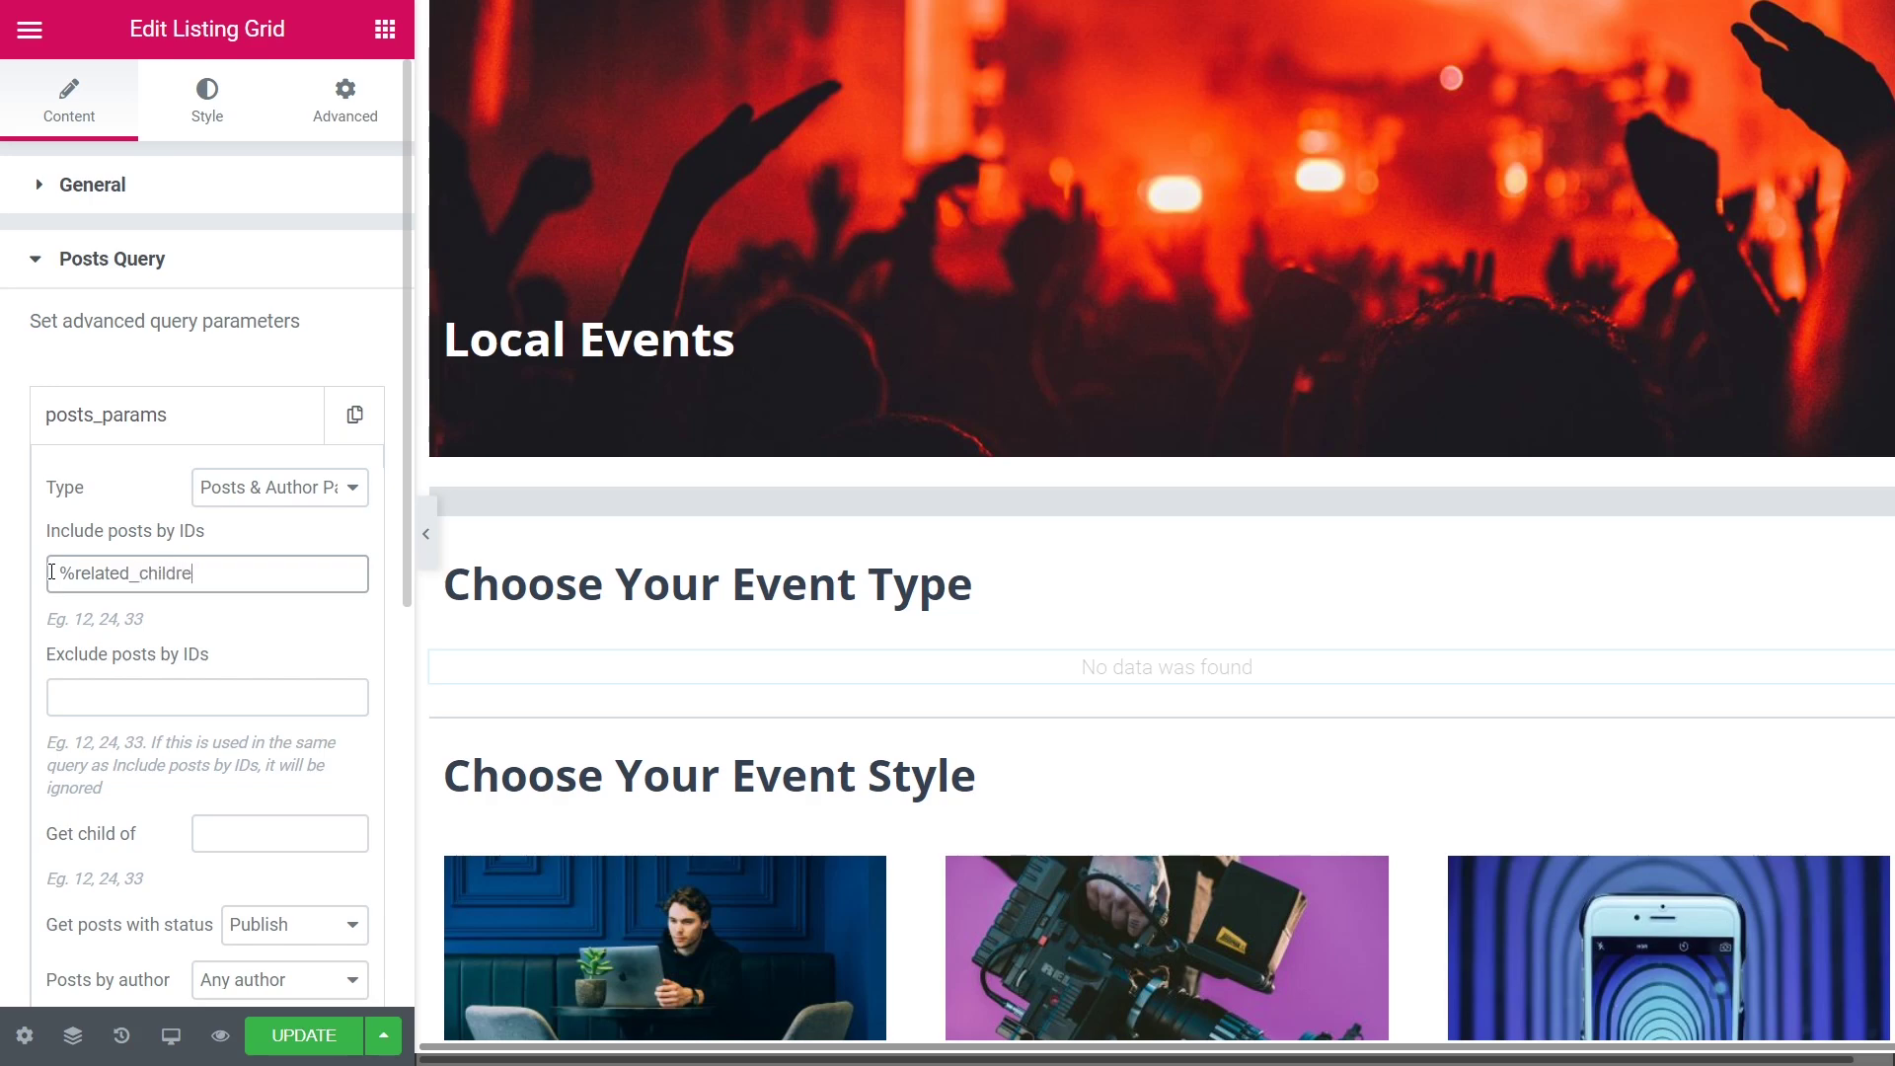
{"action": "type", "text": "n_from|events-types%"}
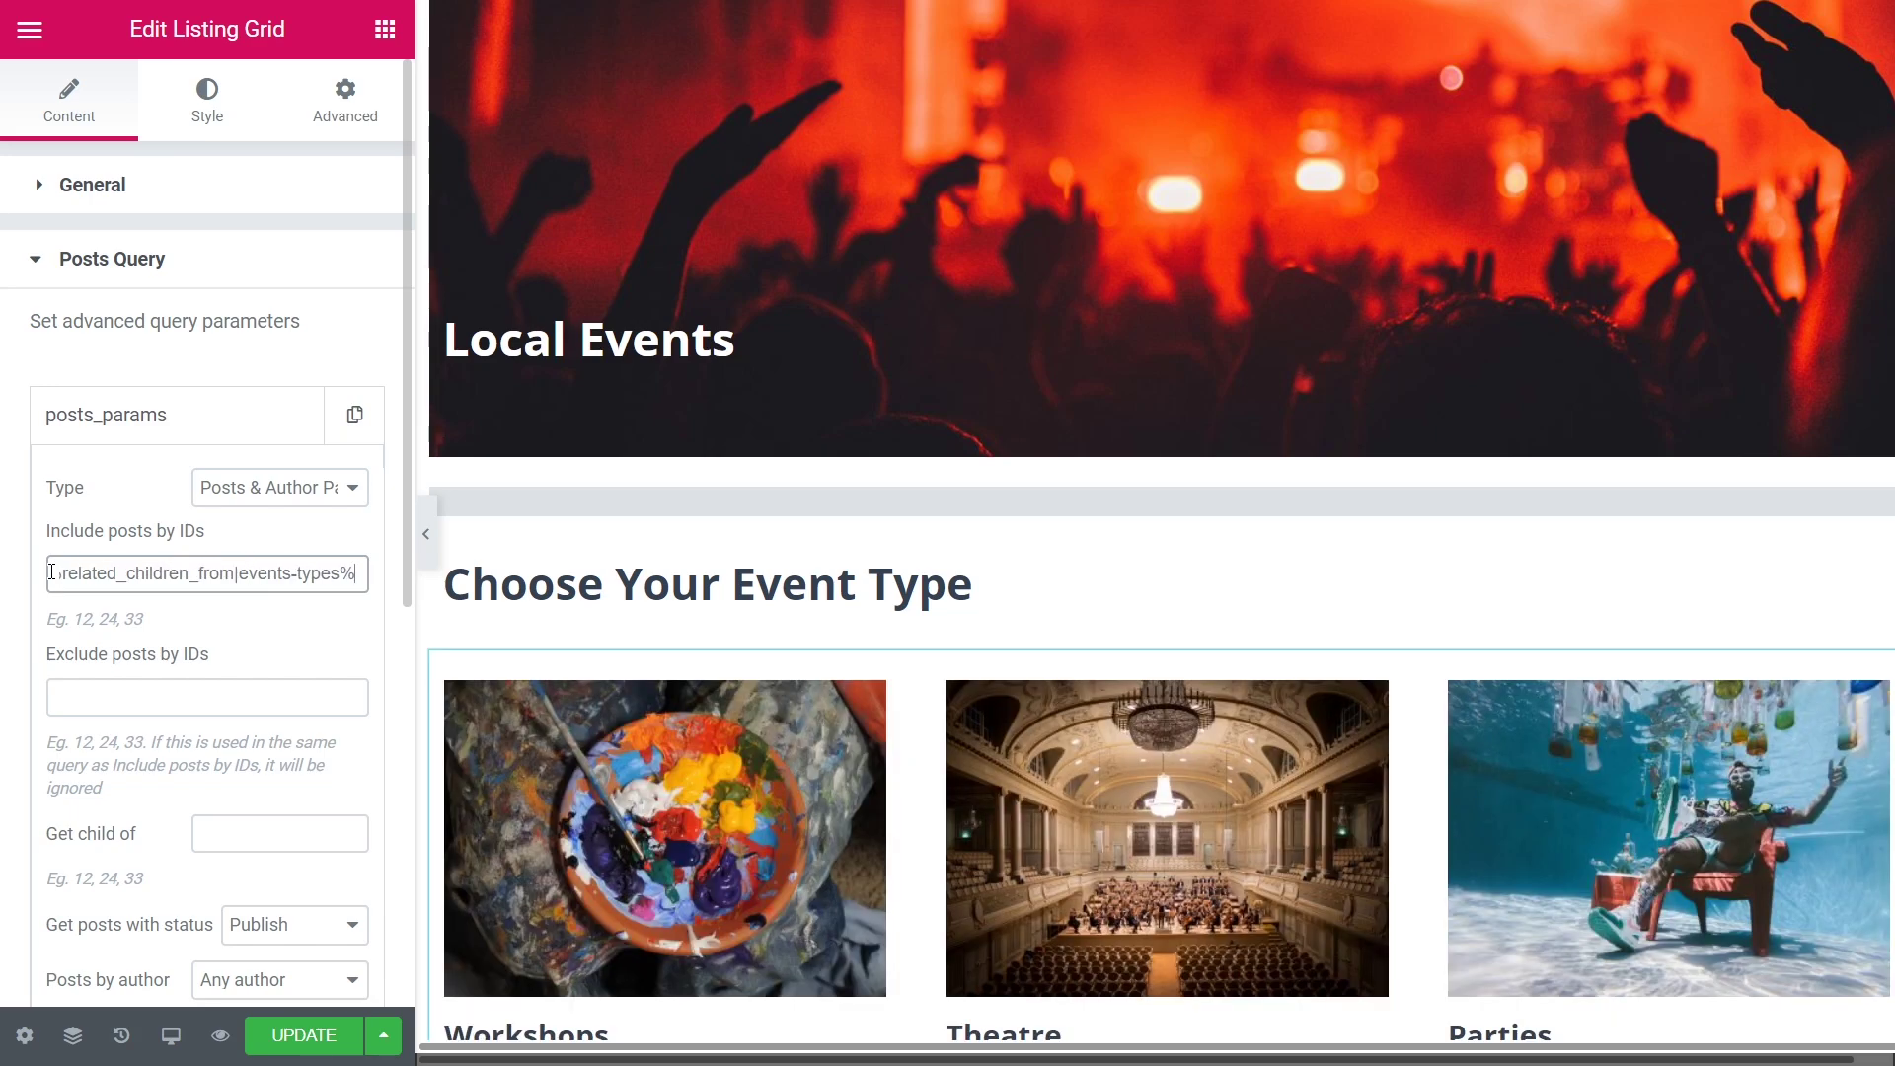
Add a divider below the category grid and a 'Choose Your Event Style' heading
{"action": "left_click", "coordinate": [385, 29]}
{"action": "scroll", "coordinate": [424, 187], "scroll_direction": "down", "scroll_amount": 10}
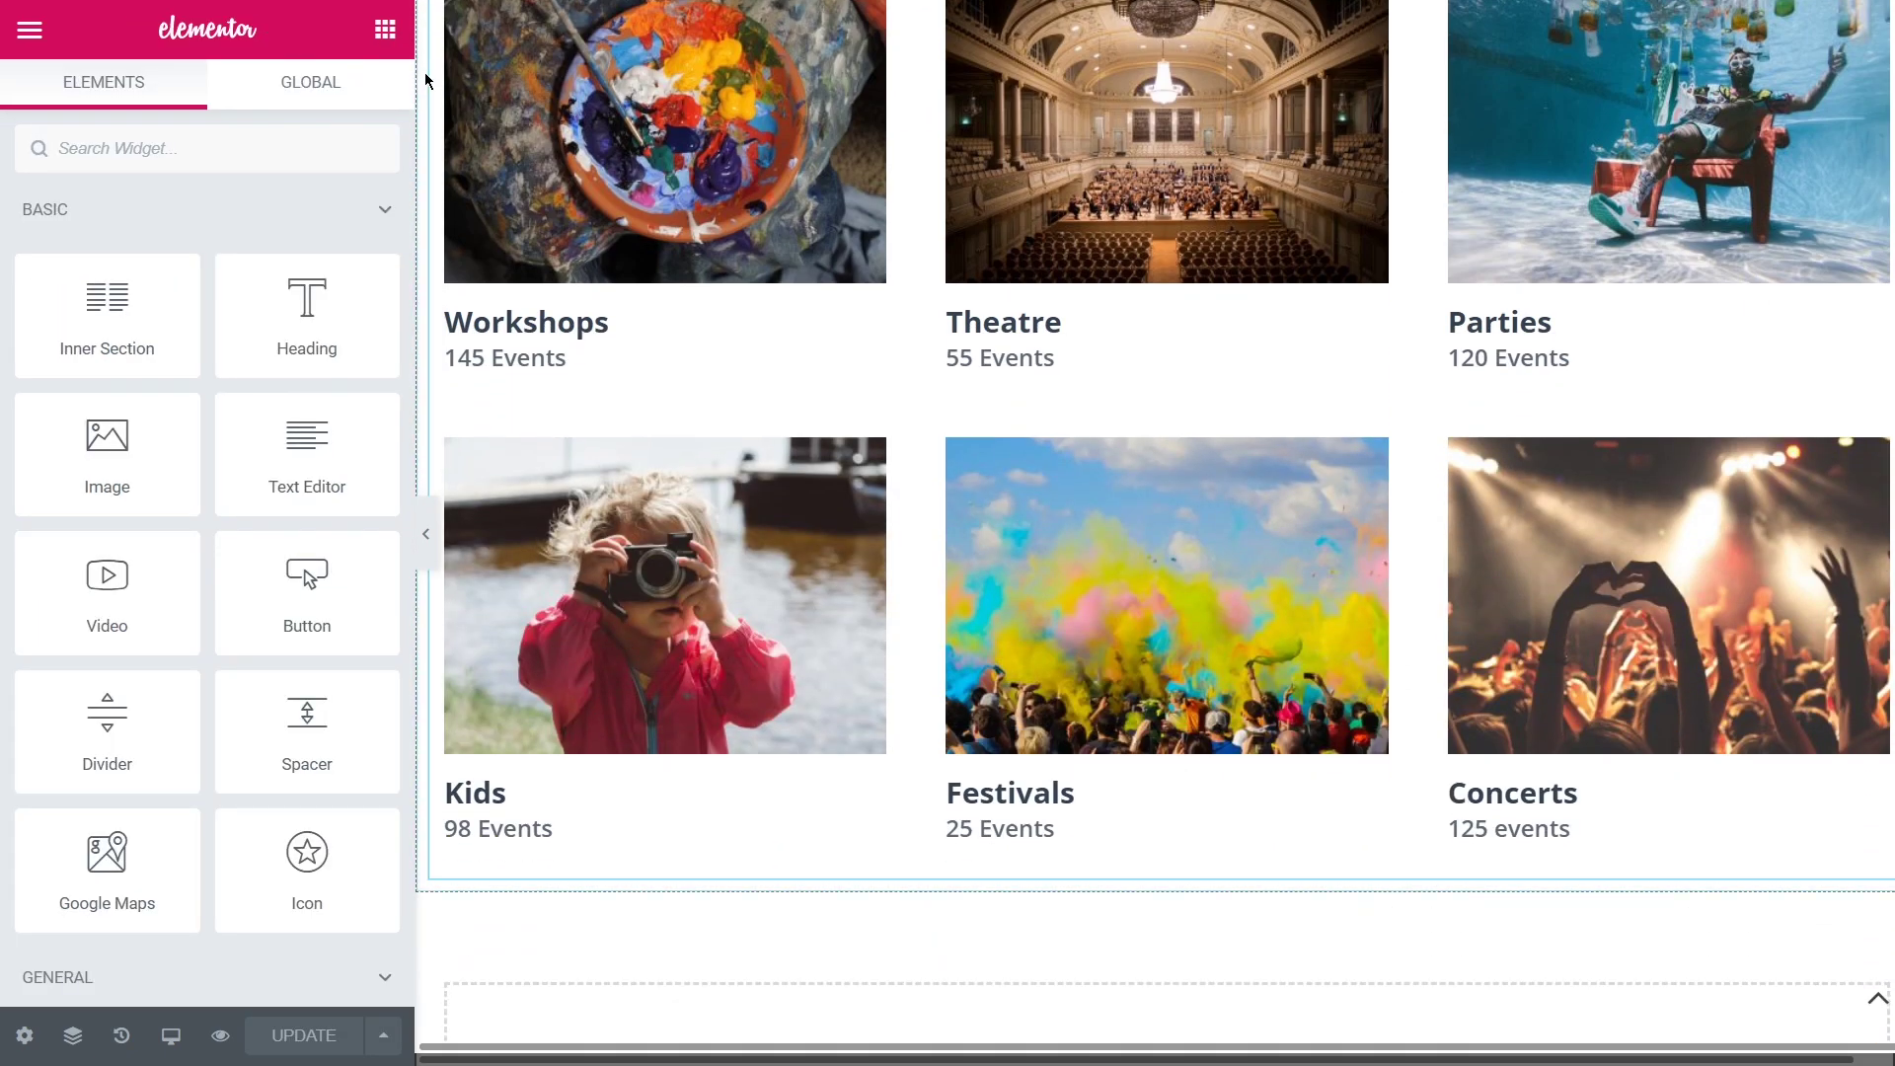
{"action": "left_click_drag", "start_coordinate": [107, 730], "coordinate": [646, 795]}
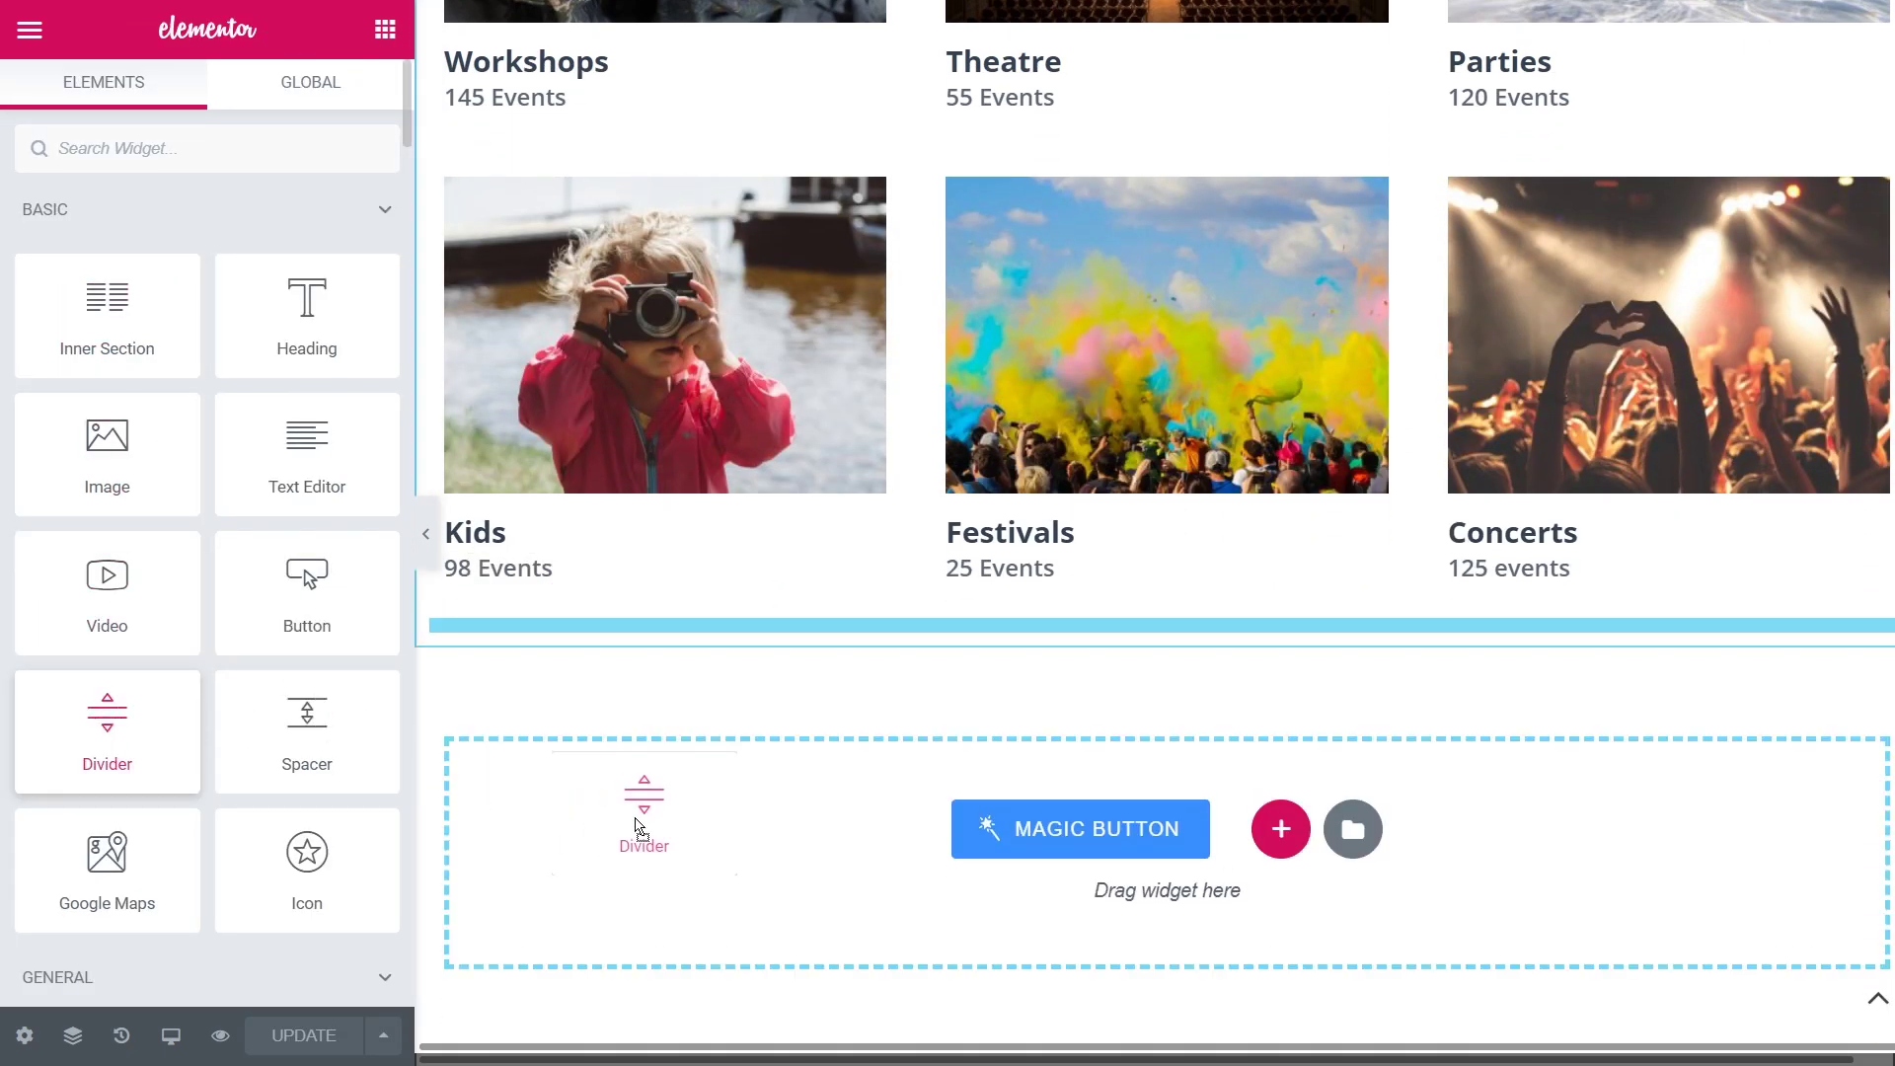
{"action": "left_click_drag", "start_coordinate": [667, 794], "coordinate": [667, 794]}
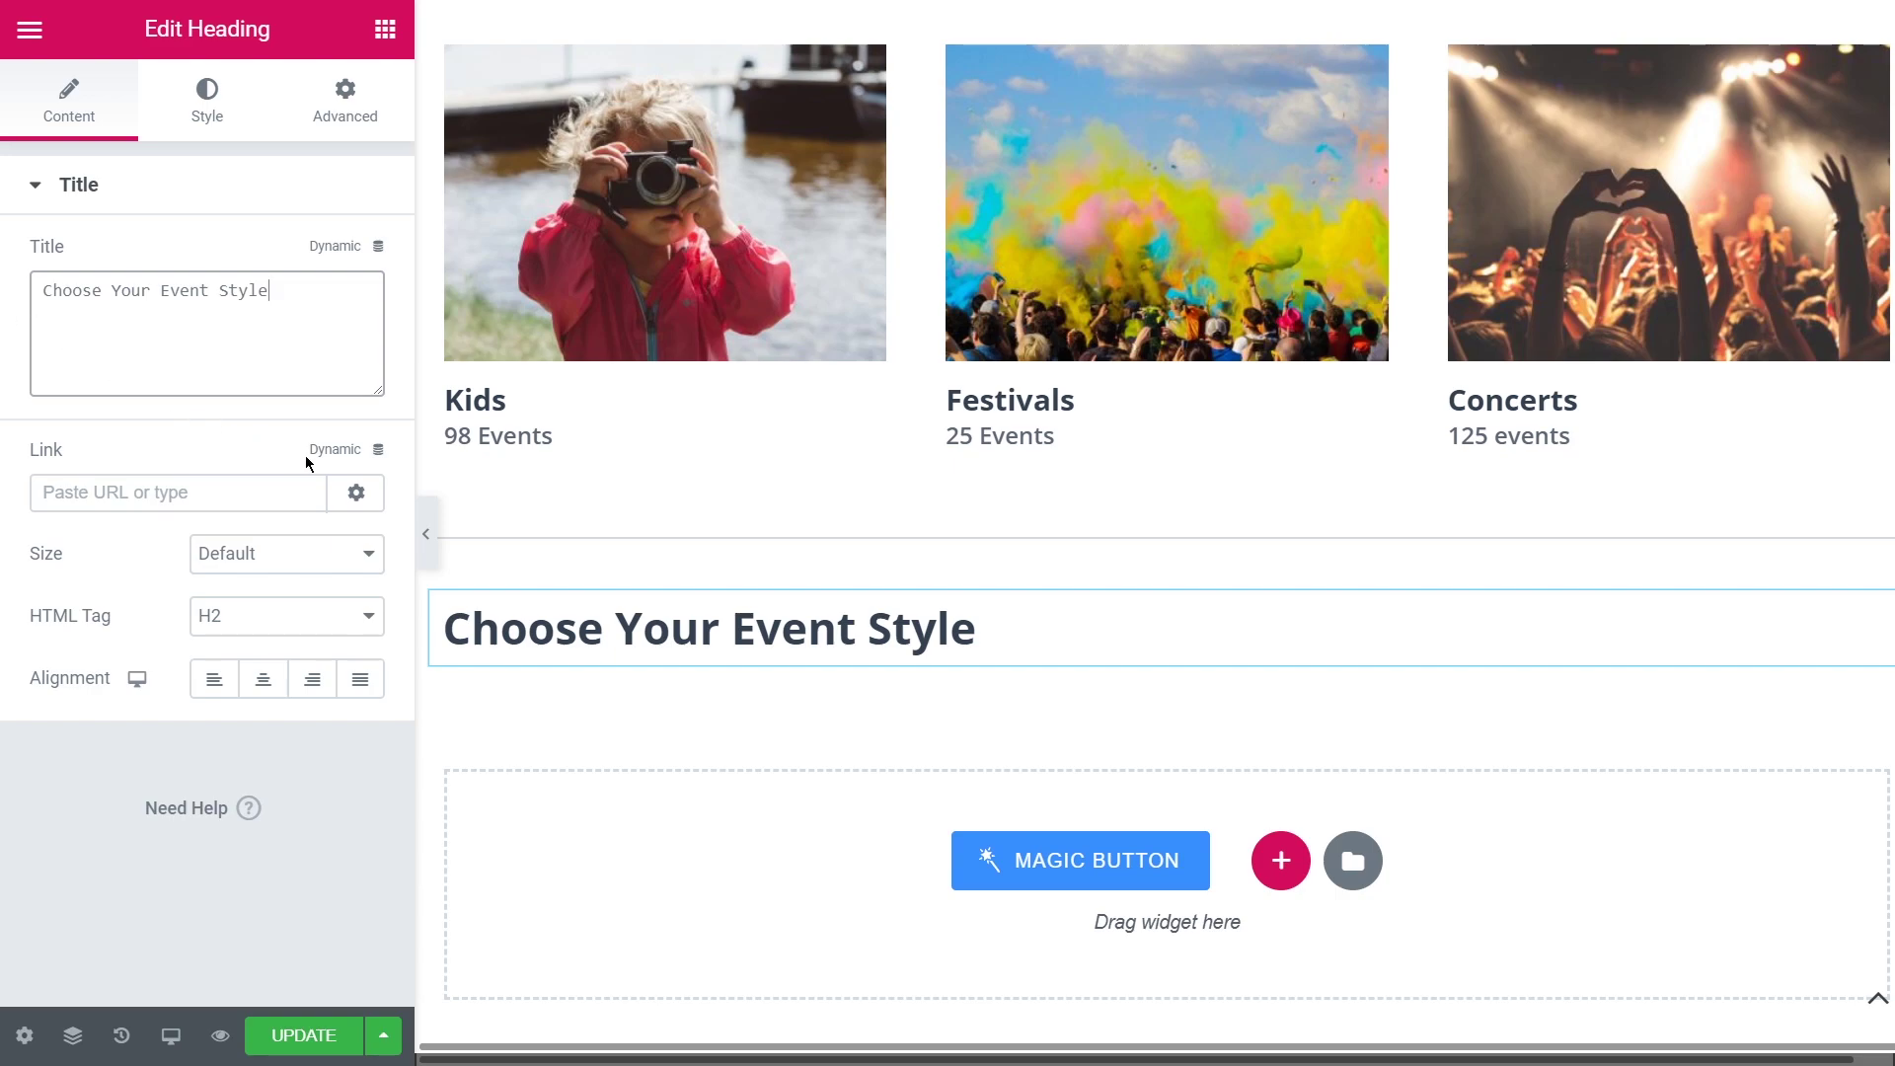
{"action": "left_click", "coordinate": [385, 29]}
Add a Listing Grid under the heading showing the Events Styles Listing with 25 posts
{"action": "type", "text": "Listi"}
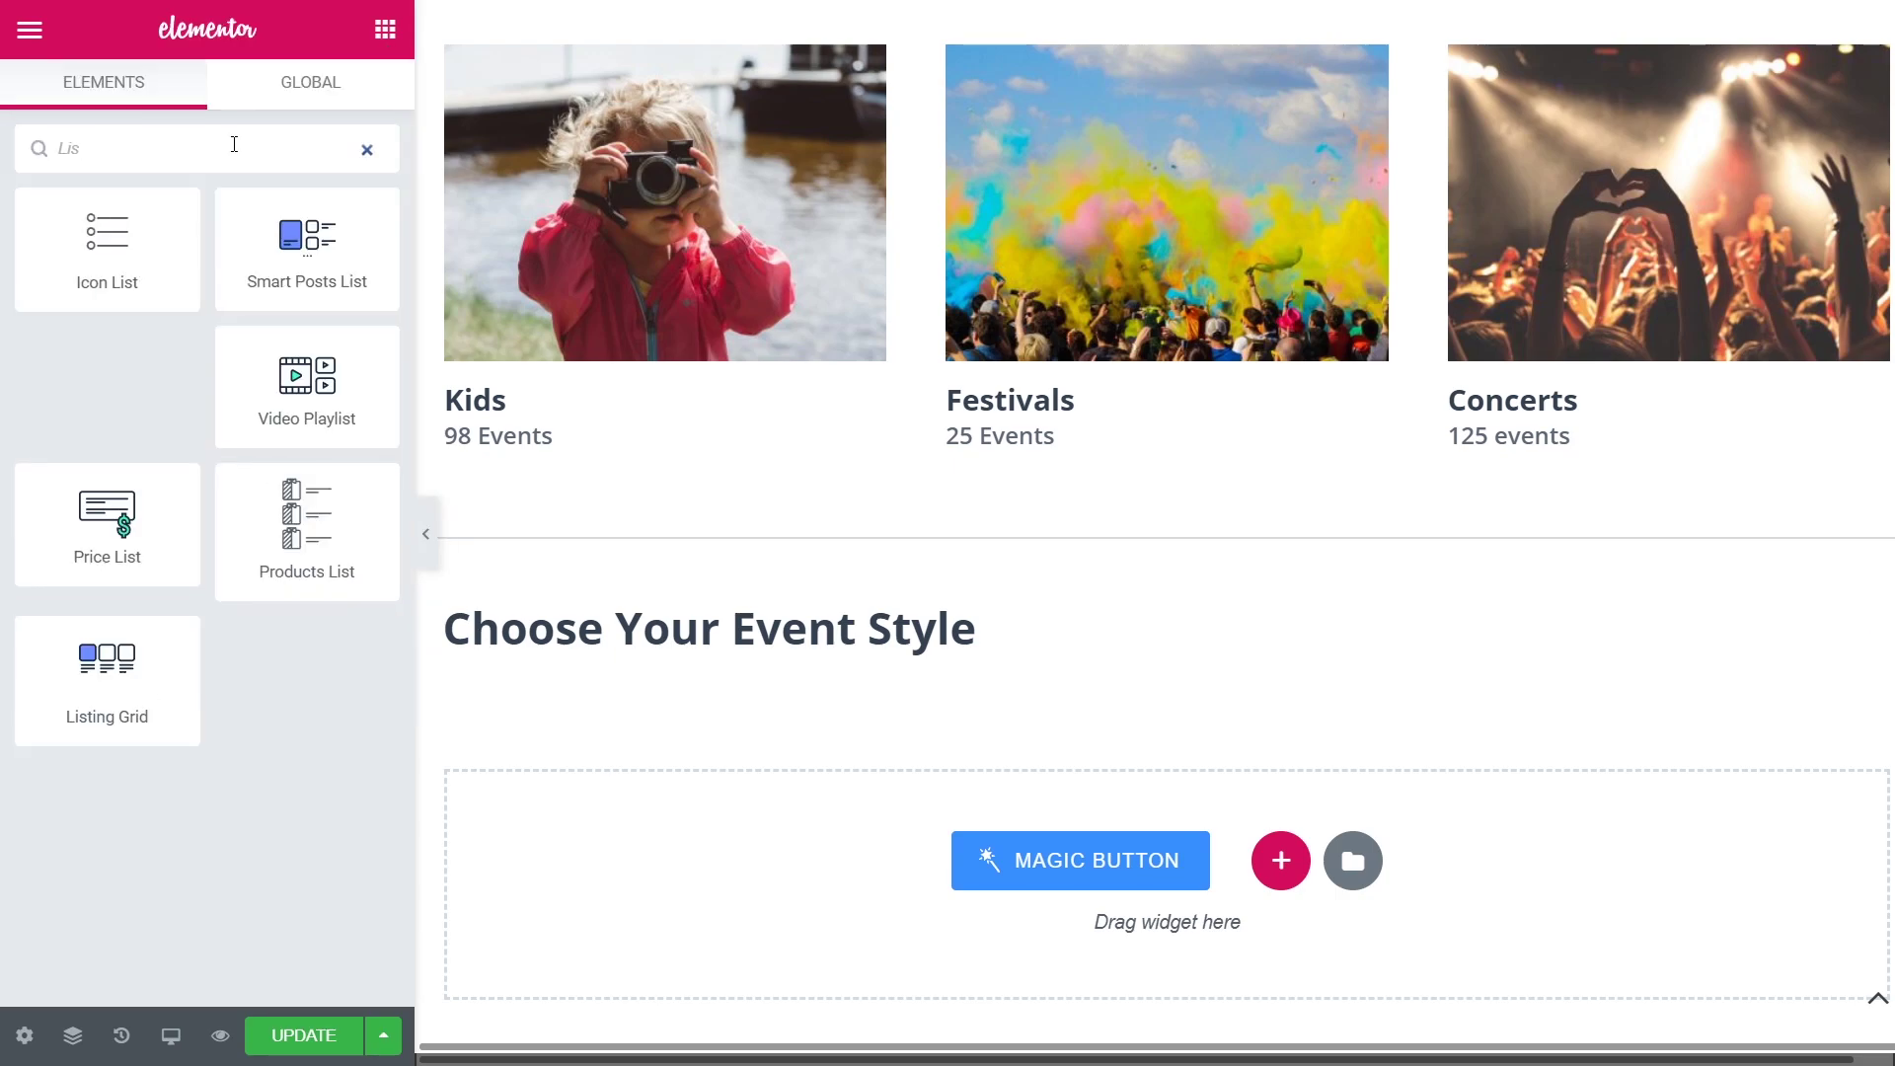
{"action": "left_click_drag", "start_coordinate": [107, 252], "coordinate": [685, 830]}
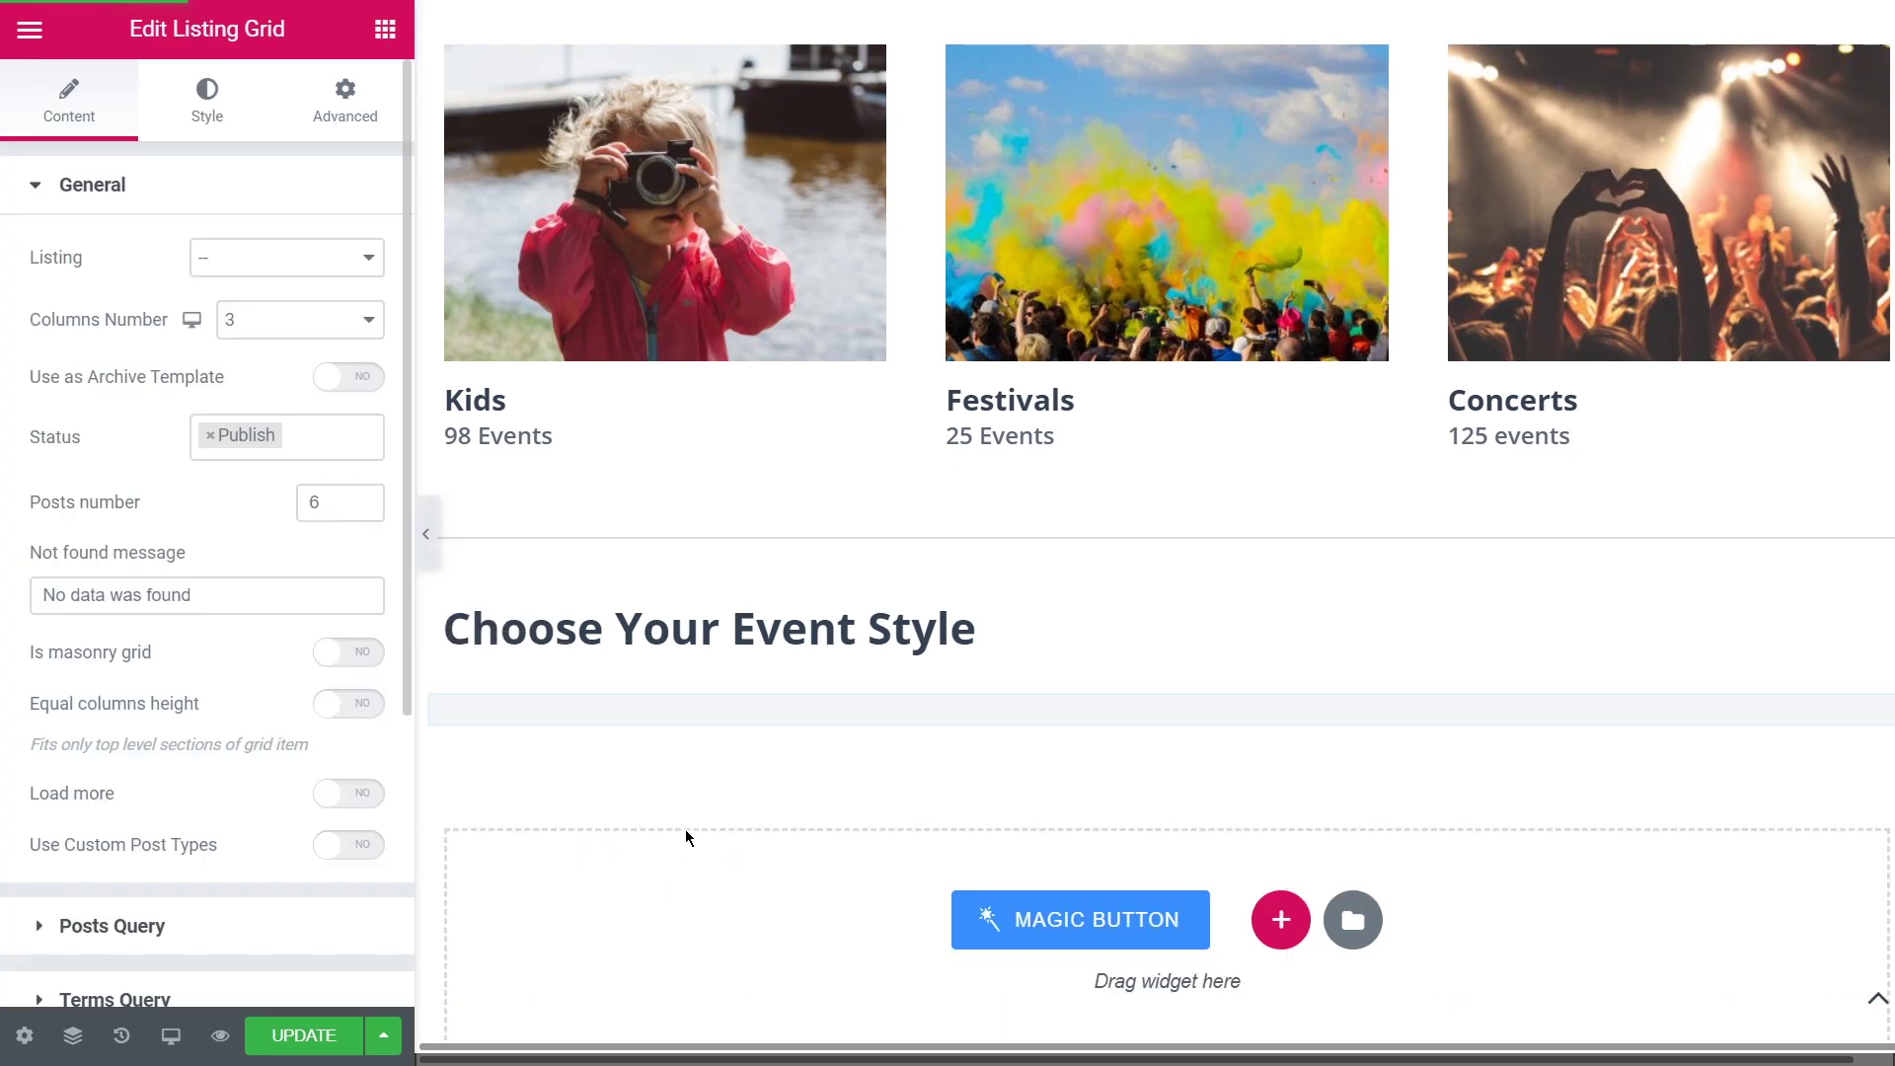
{"action": "left_click", "coordinate": [367, 258]}
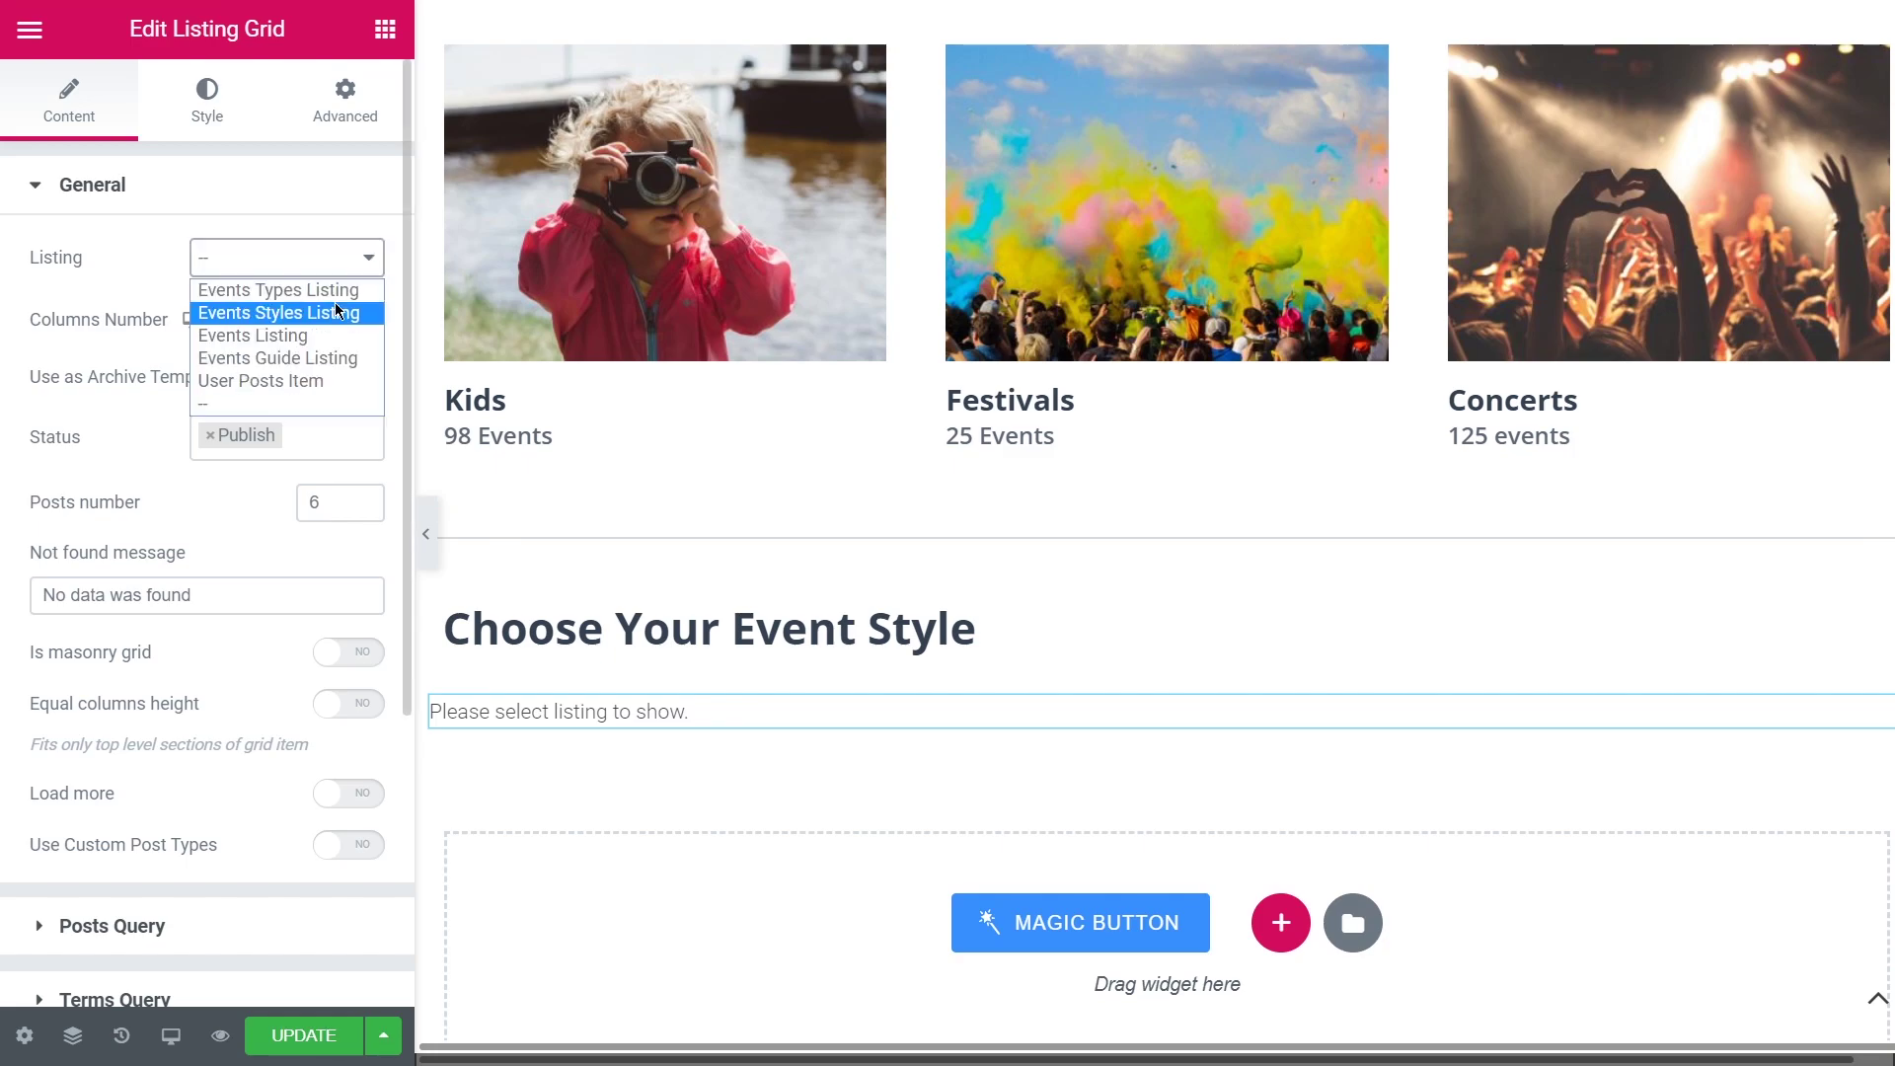
{"action": "left_click", "coordinate": [338, 312]}
{"action": "double_click", "coordinate": [296, 500]}
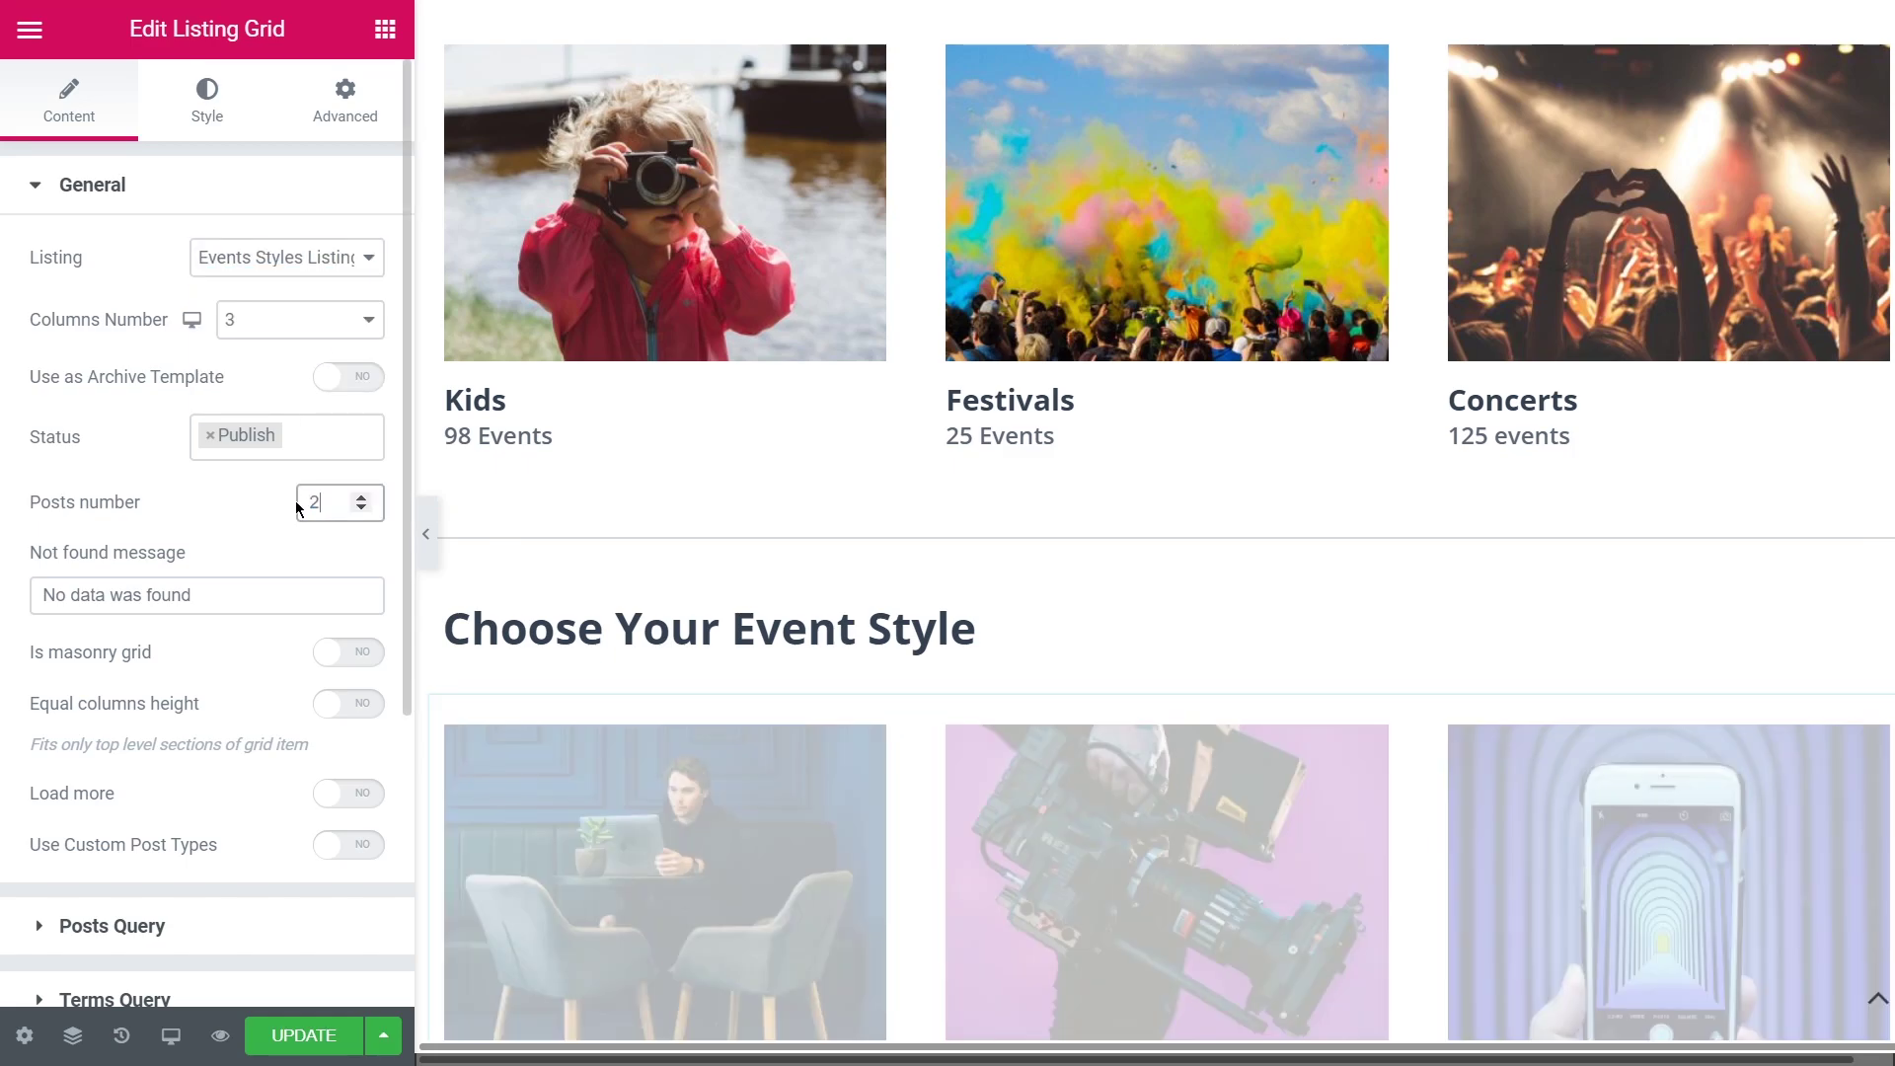
{"action": "type", "text": "25"}
{"action": "left_click", "coordinate": [197, 188]}
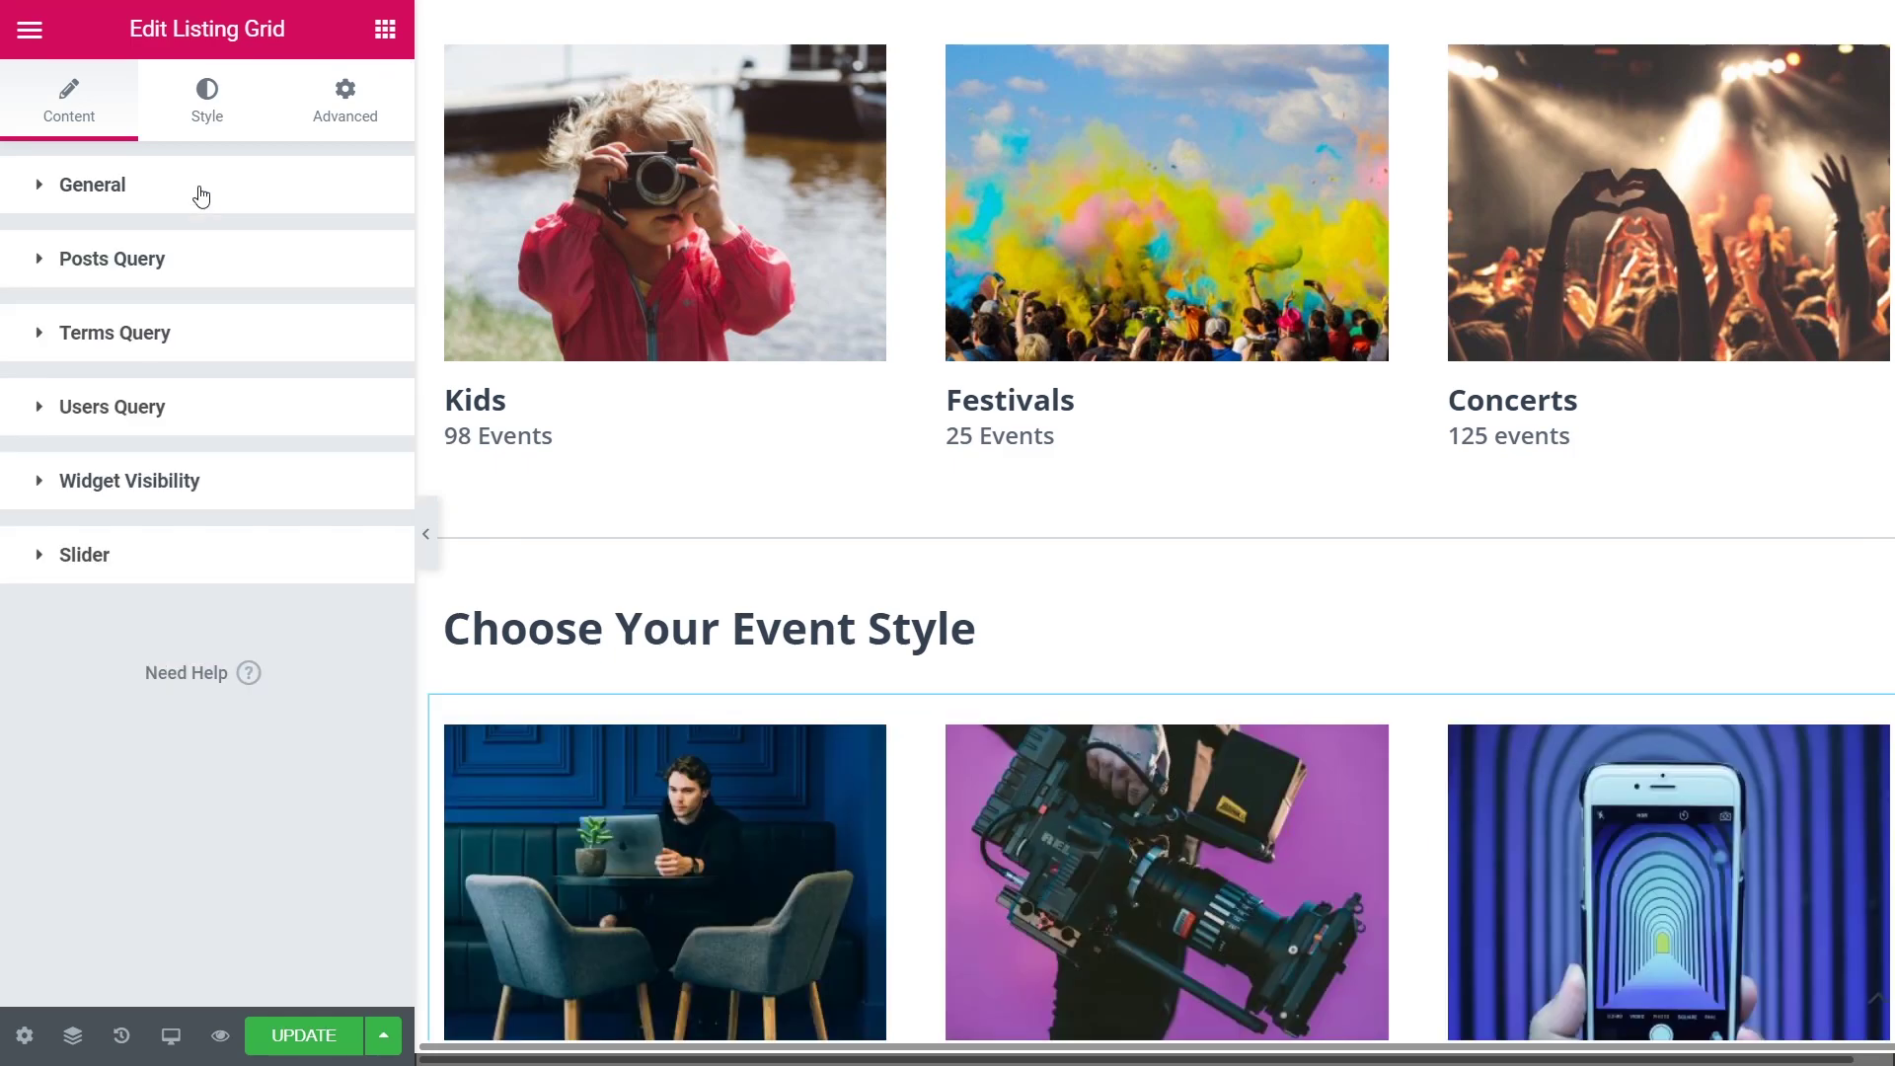
{"action": "left_click", "coordinate": [174, 260]}
Filter the style grid by included IDs %get_grandchild|events-styles% and save the template
{"action": "left_click", "coordinate": [217, 400]}
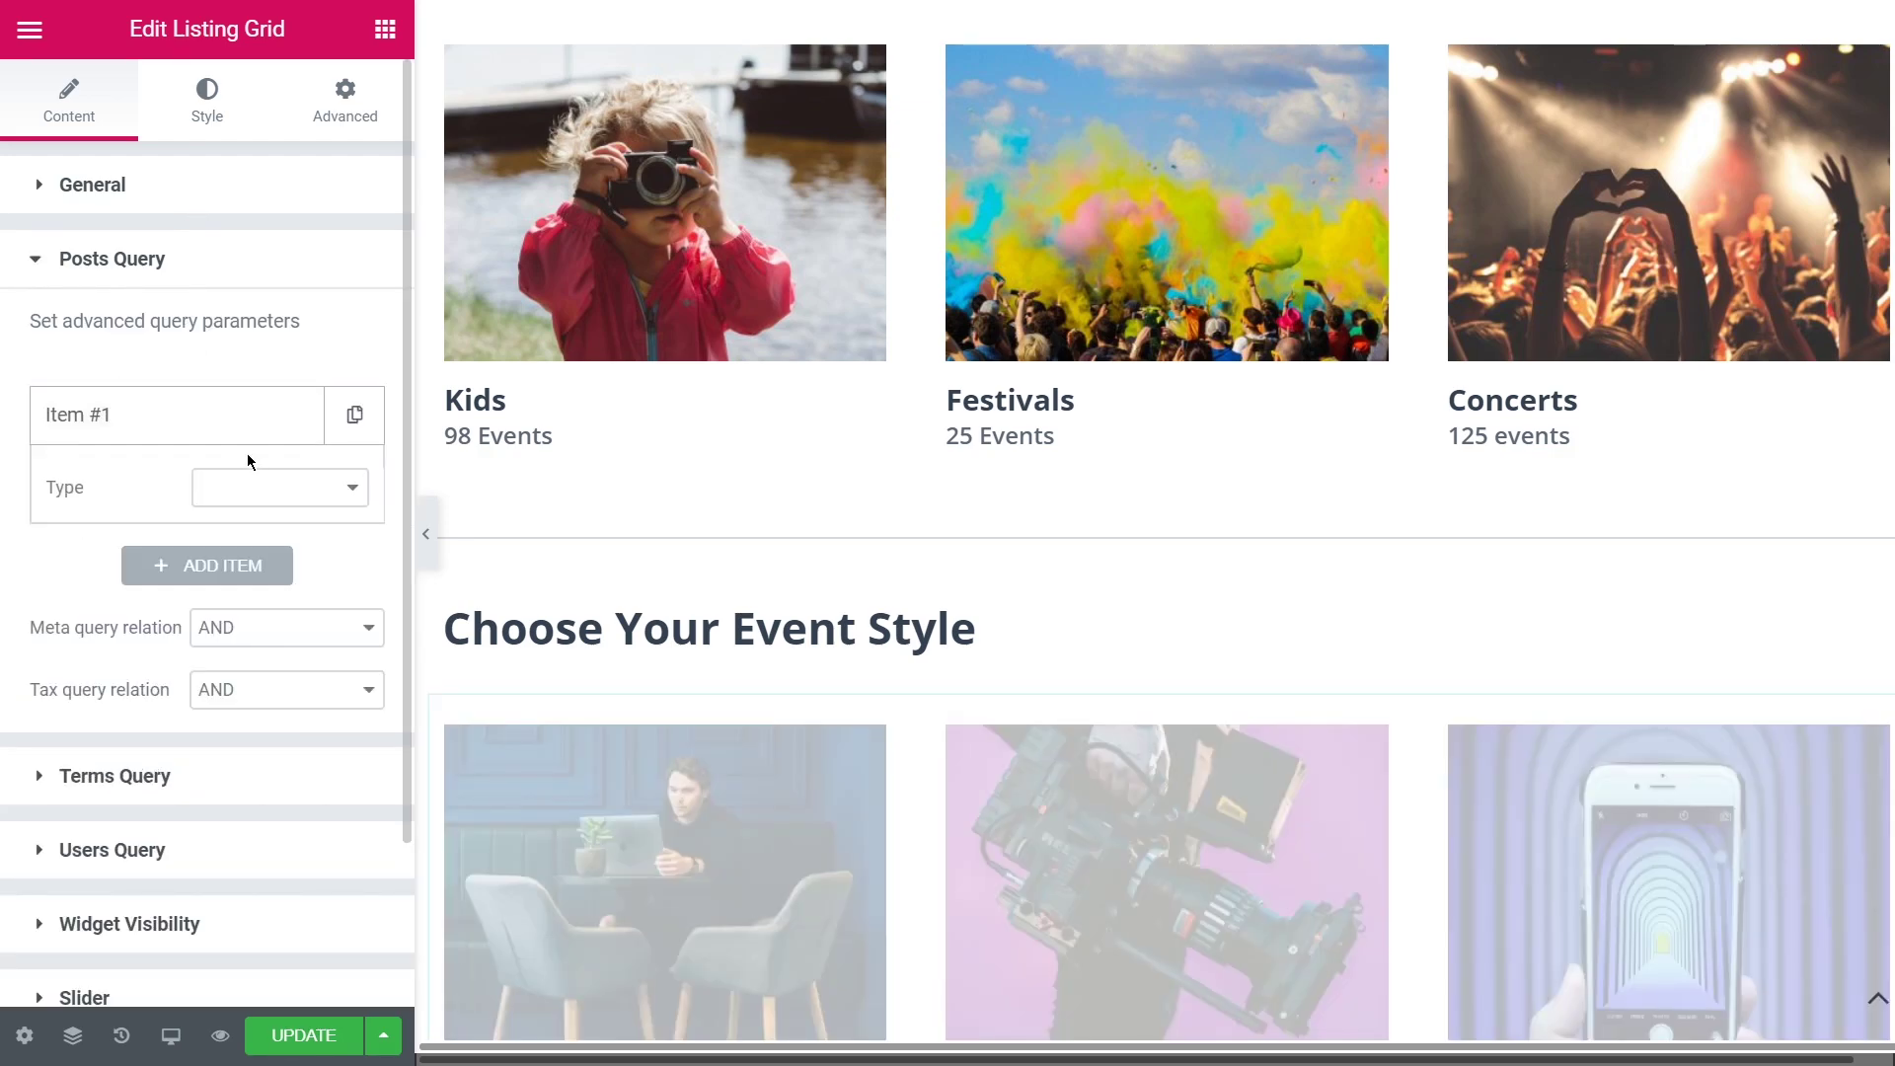
{"action": "left_click", "coordinate": [355, 493]}
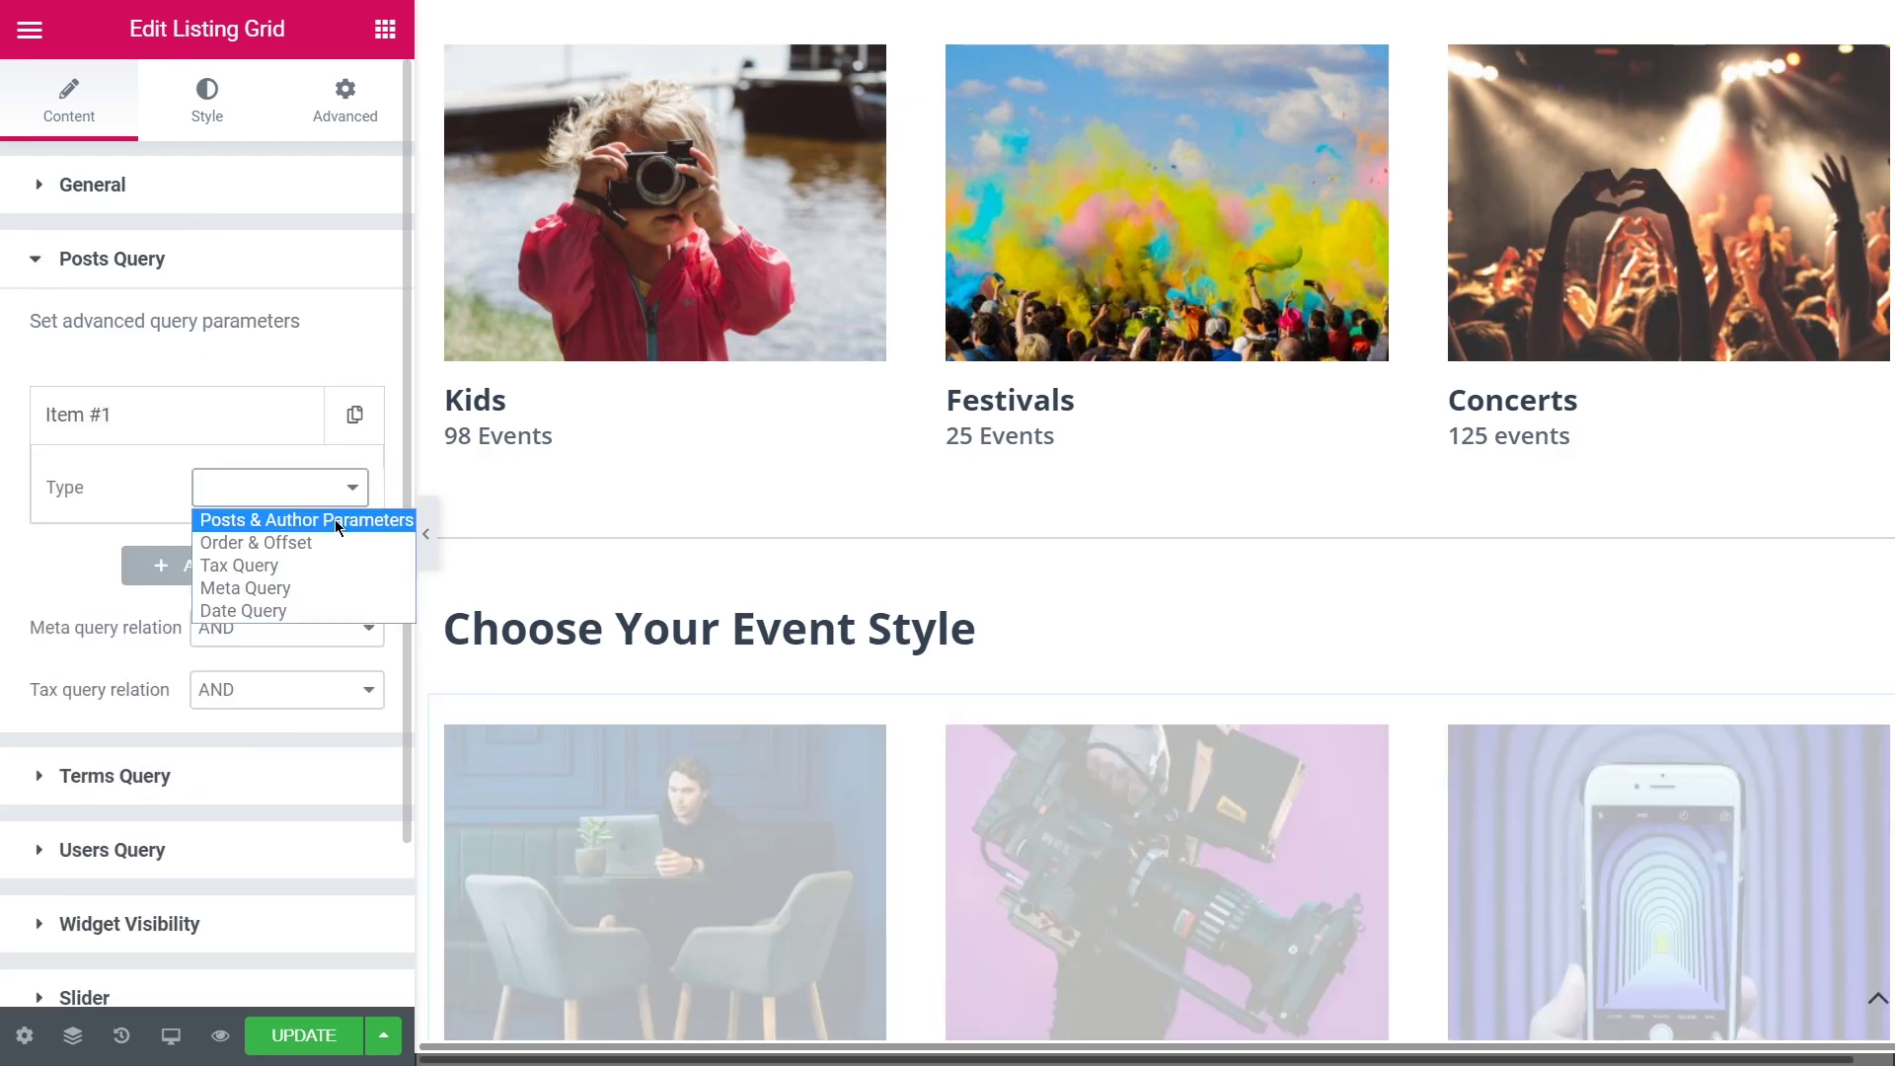
{"action": "left_click", "coordinate": [334, 526]}
{"action": "left_click", "coordinate": [268, 570]}
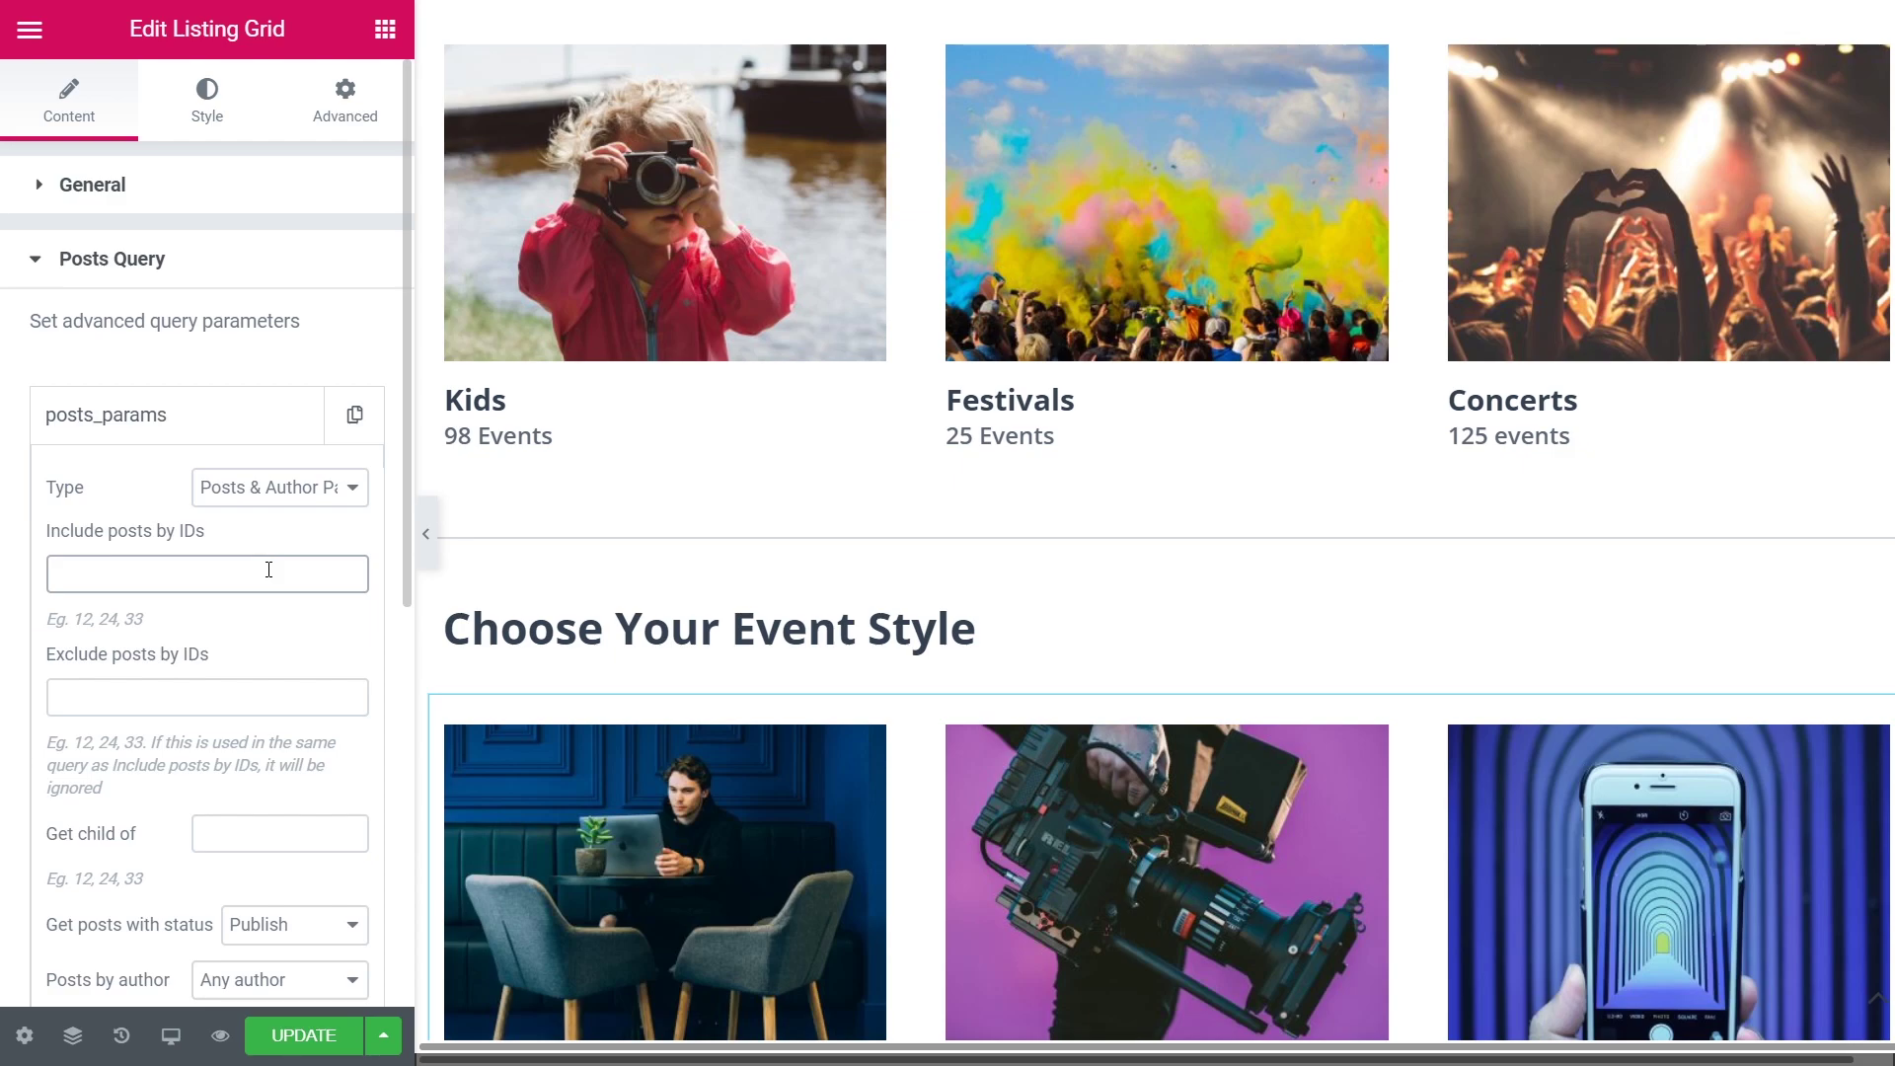
{"action": "type", "text": "%get_grandchild|events-styles%"}
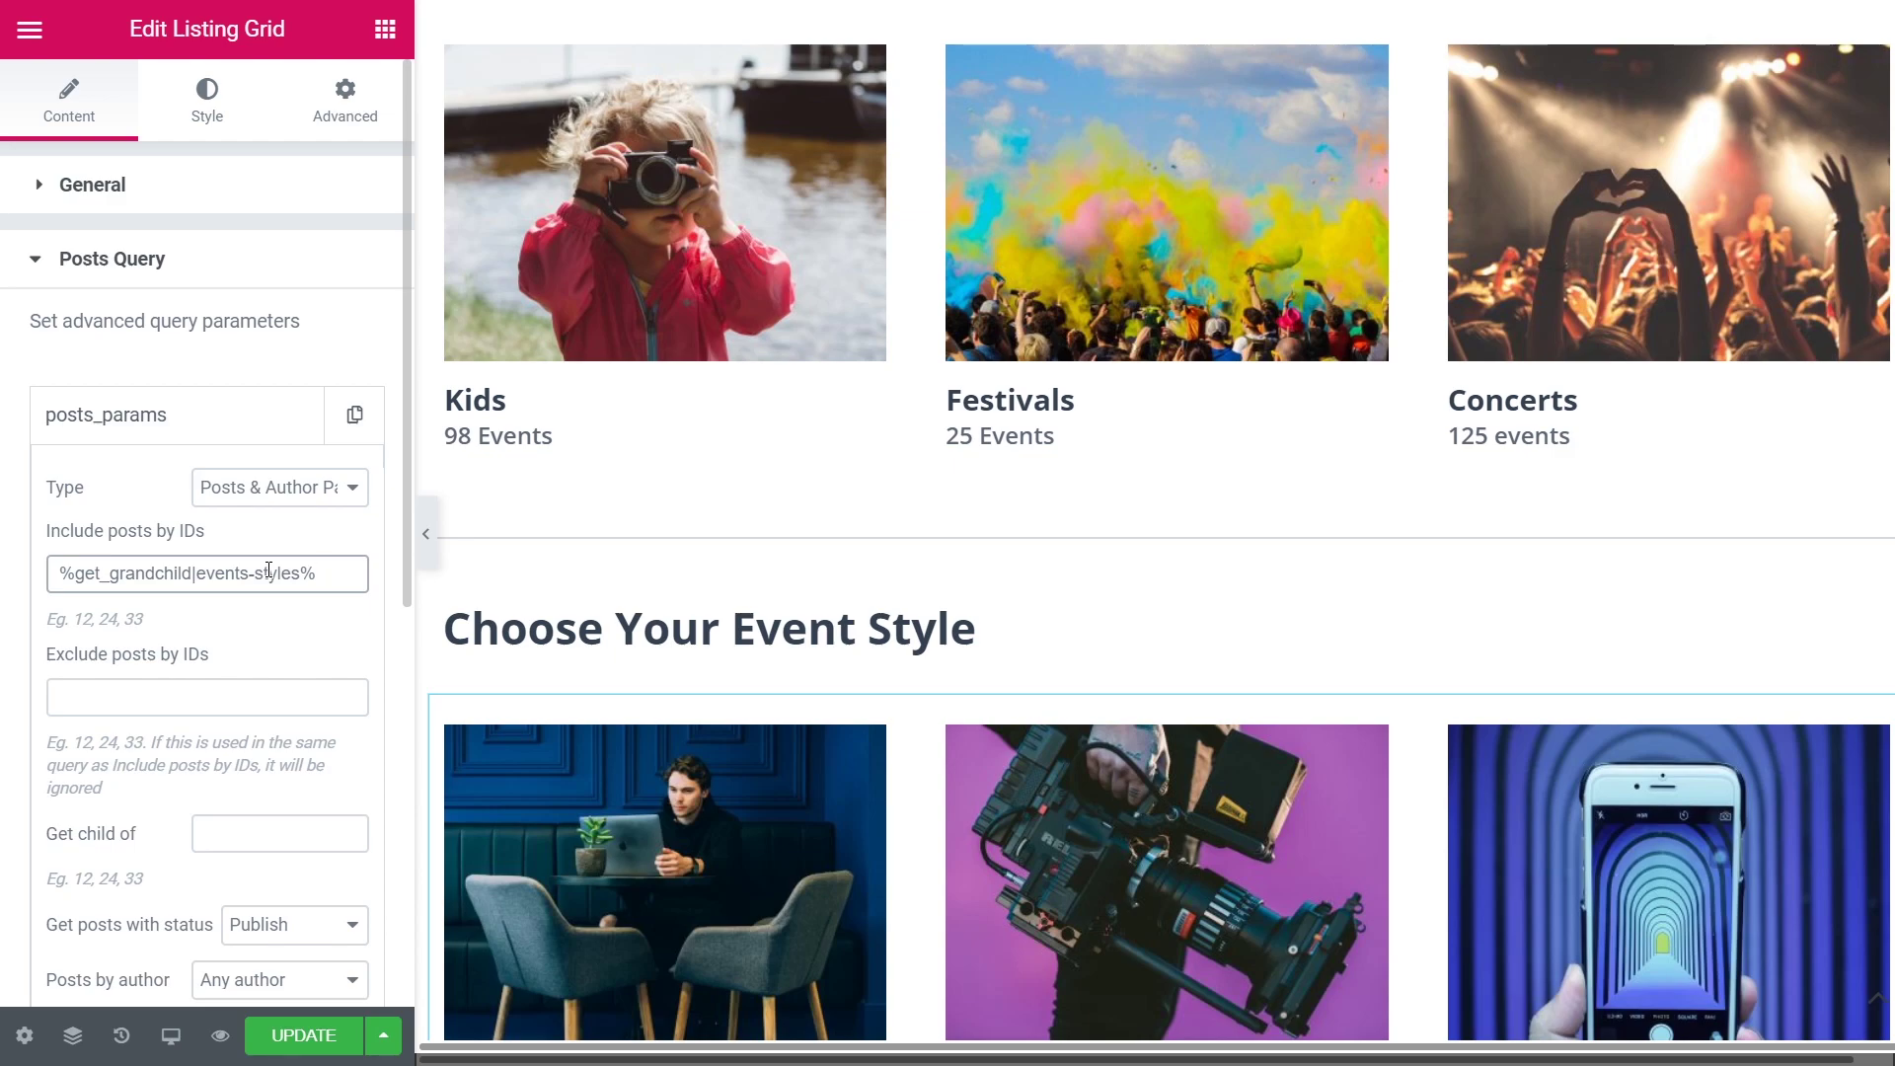
{"action": "left_click", "coordinate": [200, 415]}
{"action": "left_click", "coordinate": [262, 259]}
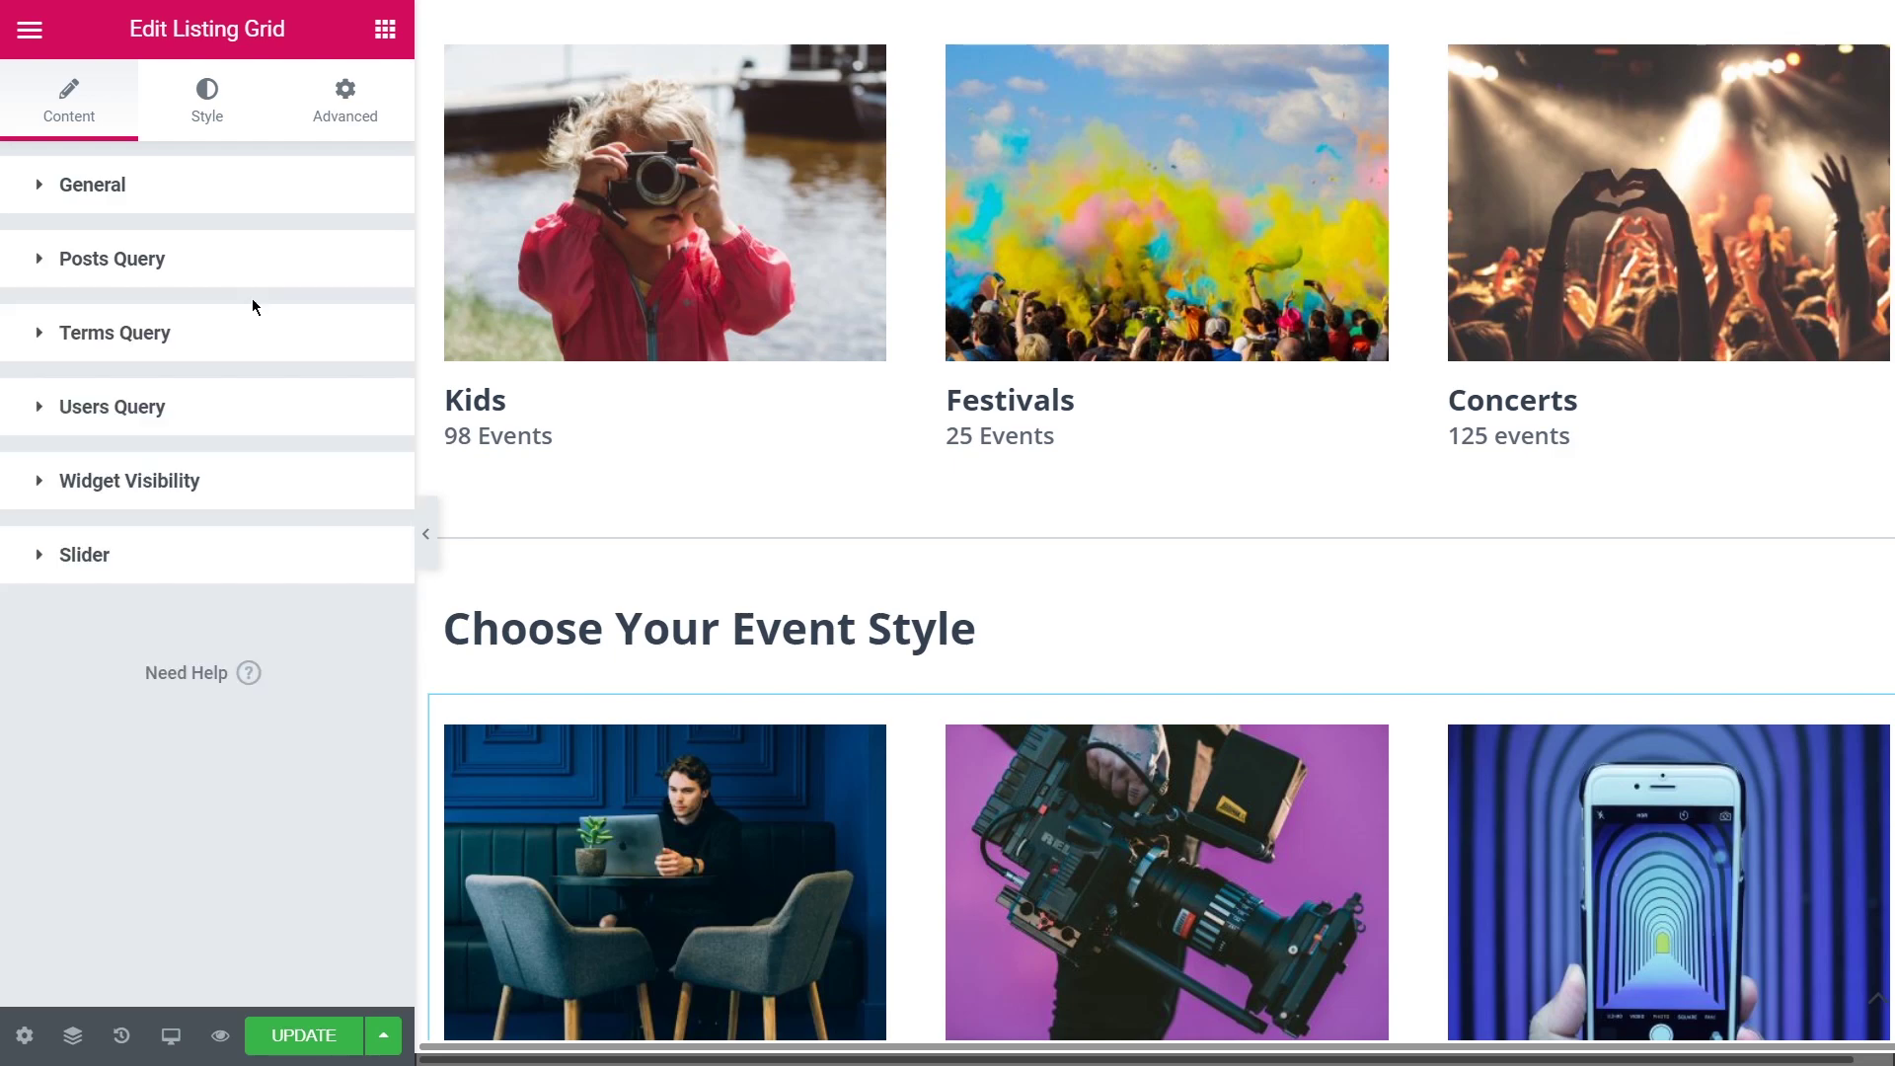
{"action": "left_click", "coordinate": [277, 1041]}
Go to the WordPress dashboard via the quick finder
{"action": "key", "text": "ctrl+e"}
{"action": "type", "text": "Das"}
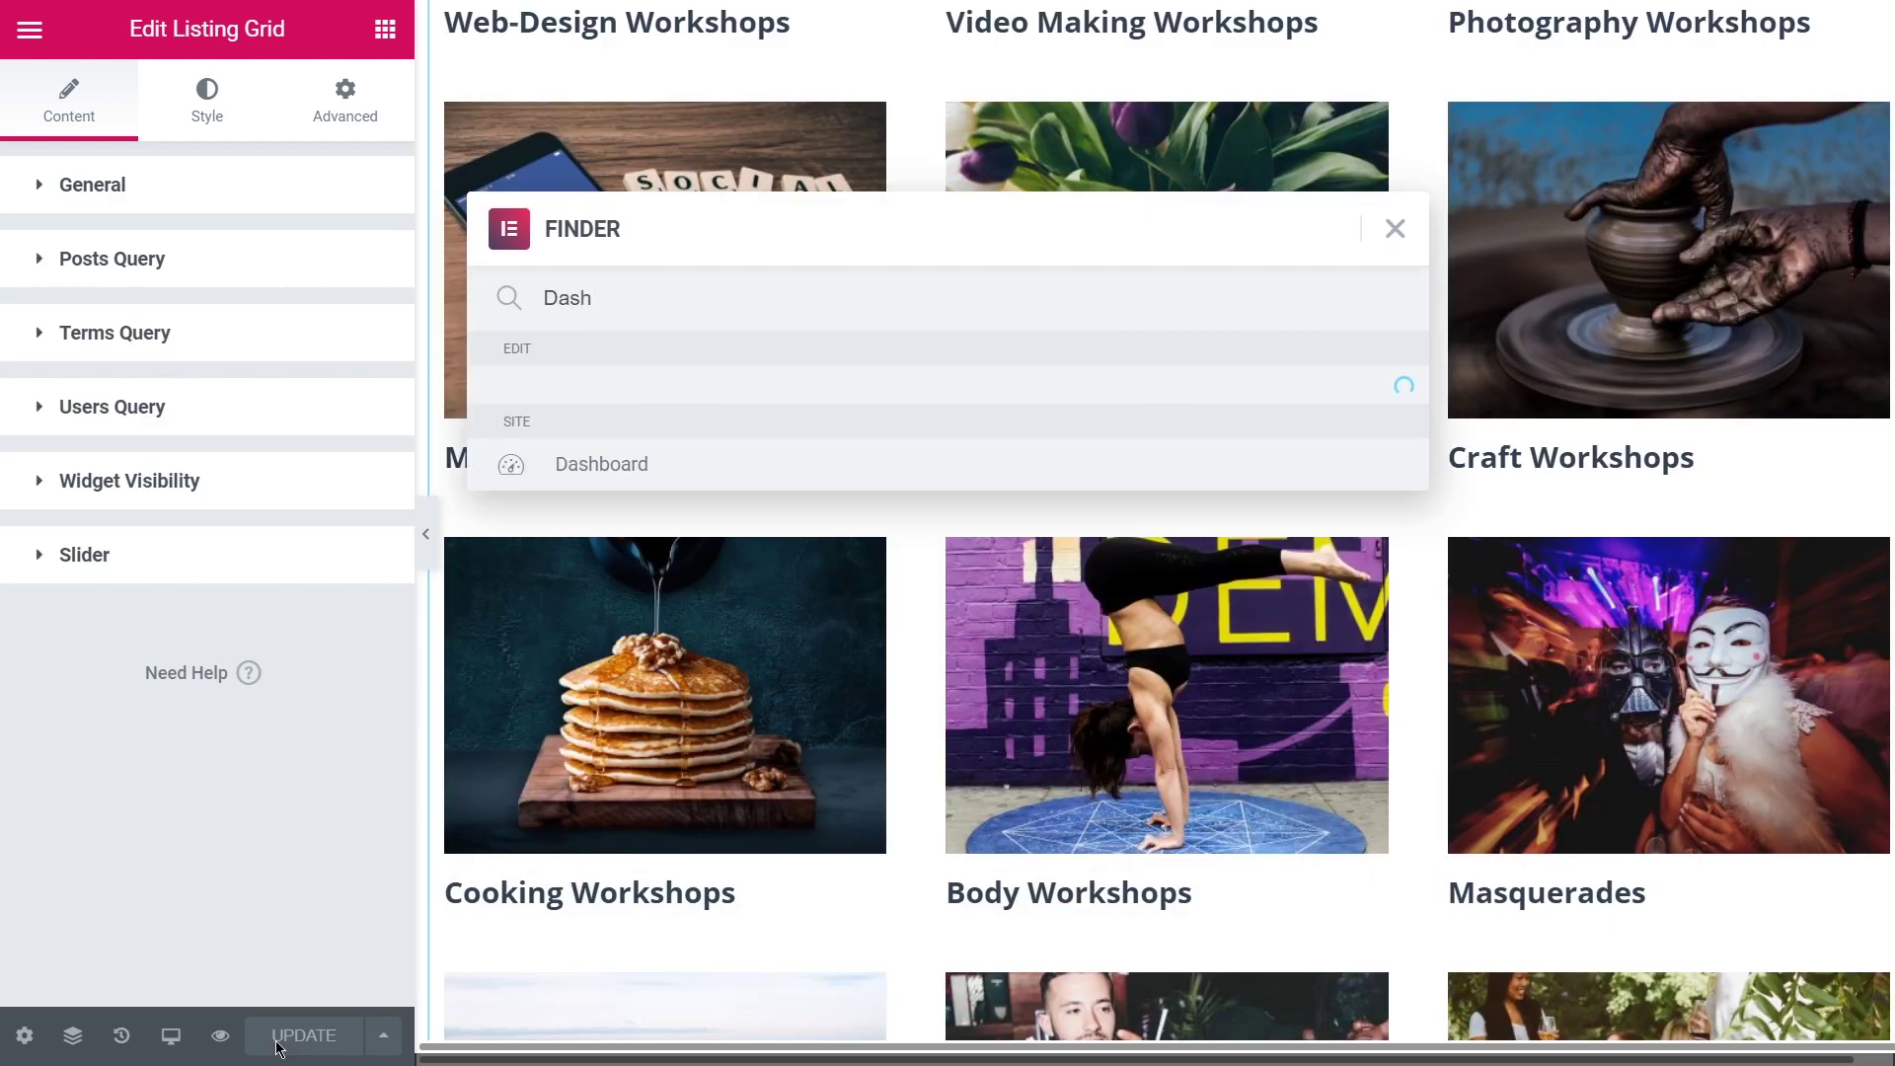
{"action": "type", "text": "h"}
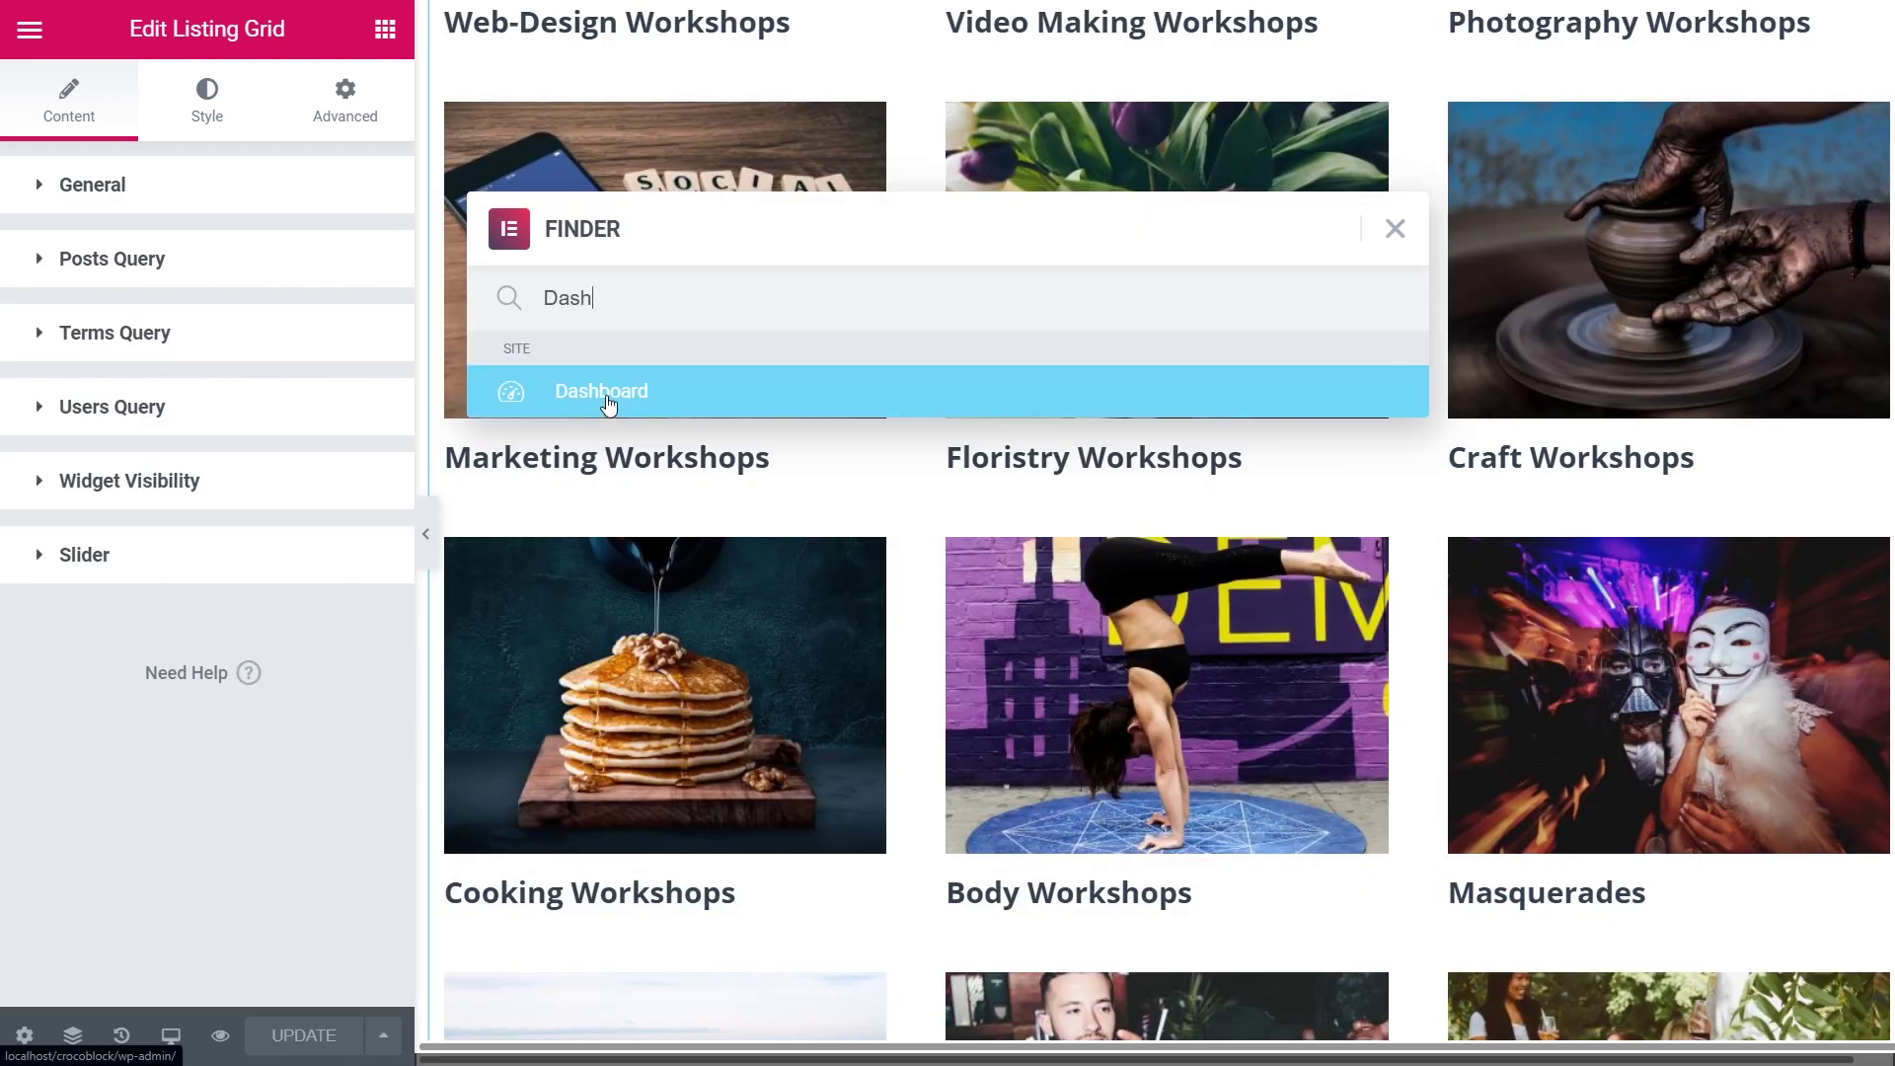
{"action": "left_click", "coordinate": [604, 398]}
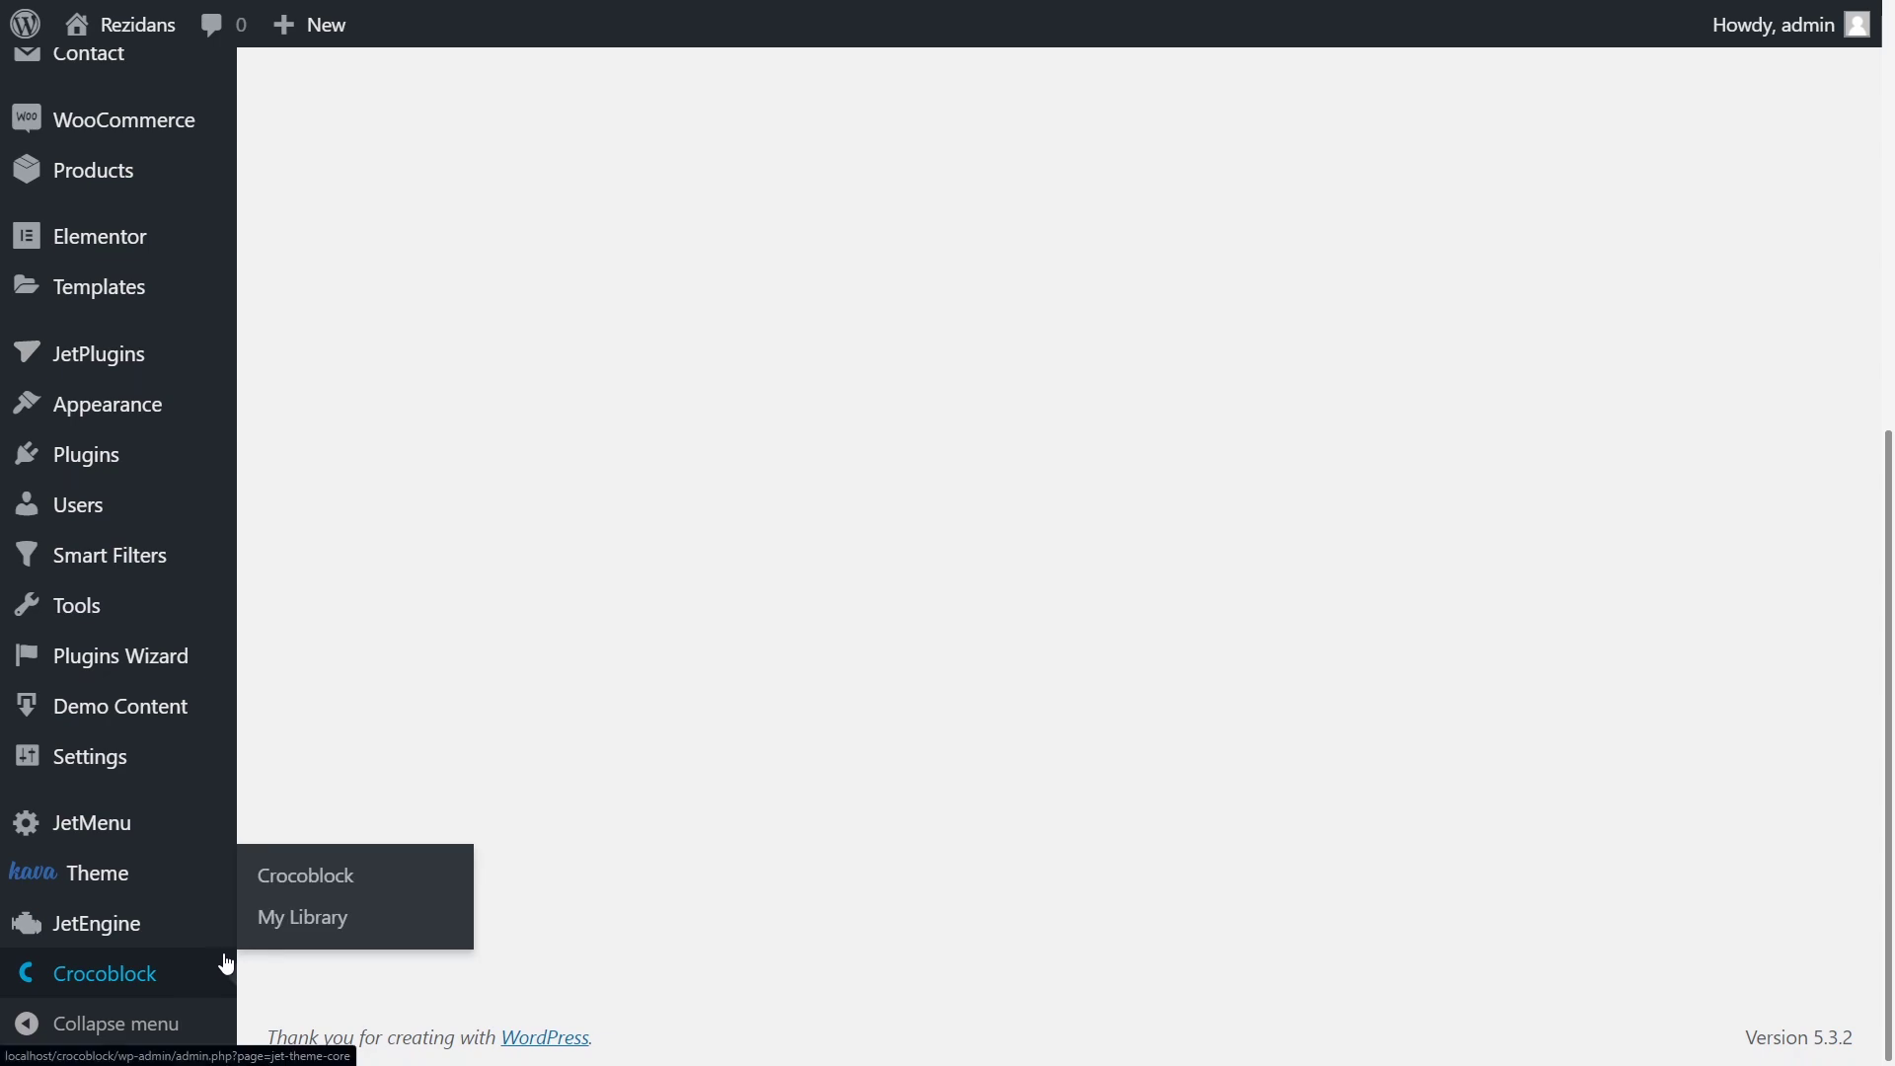
Create a Single theme template named 'Single Events Types' from the theme library
{"action": "left_click", "coordinate": [296, 934]}
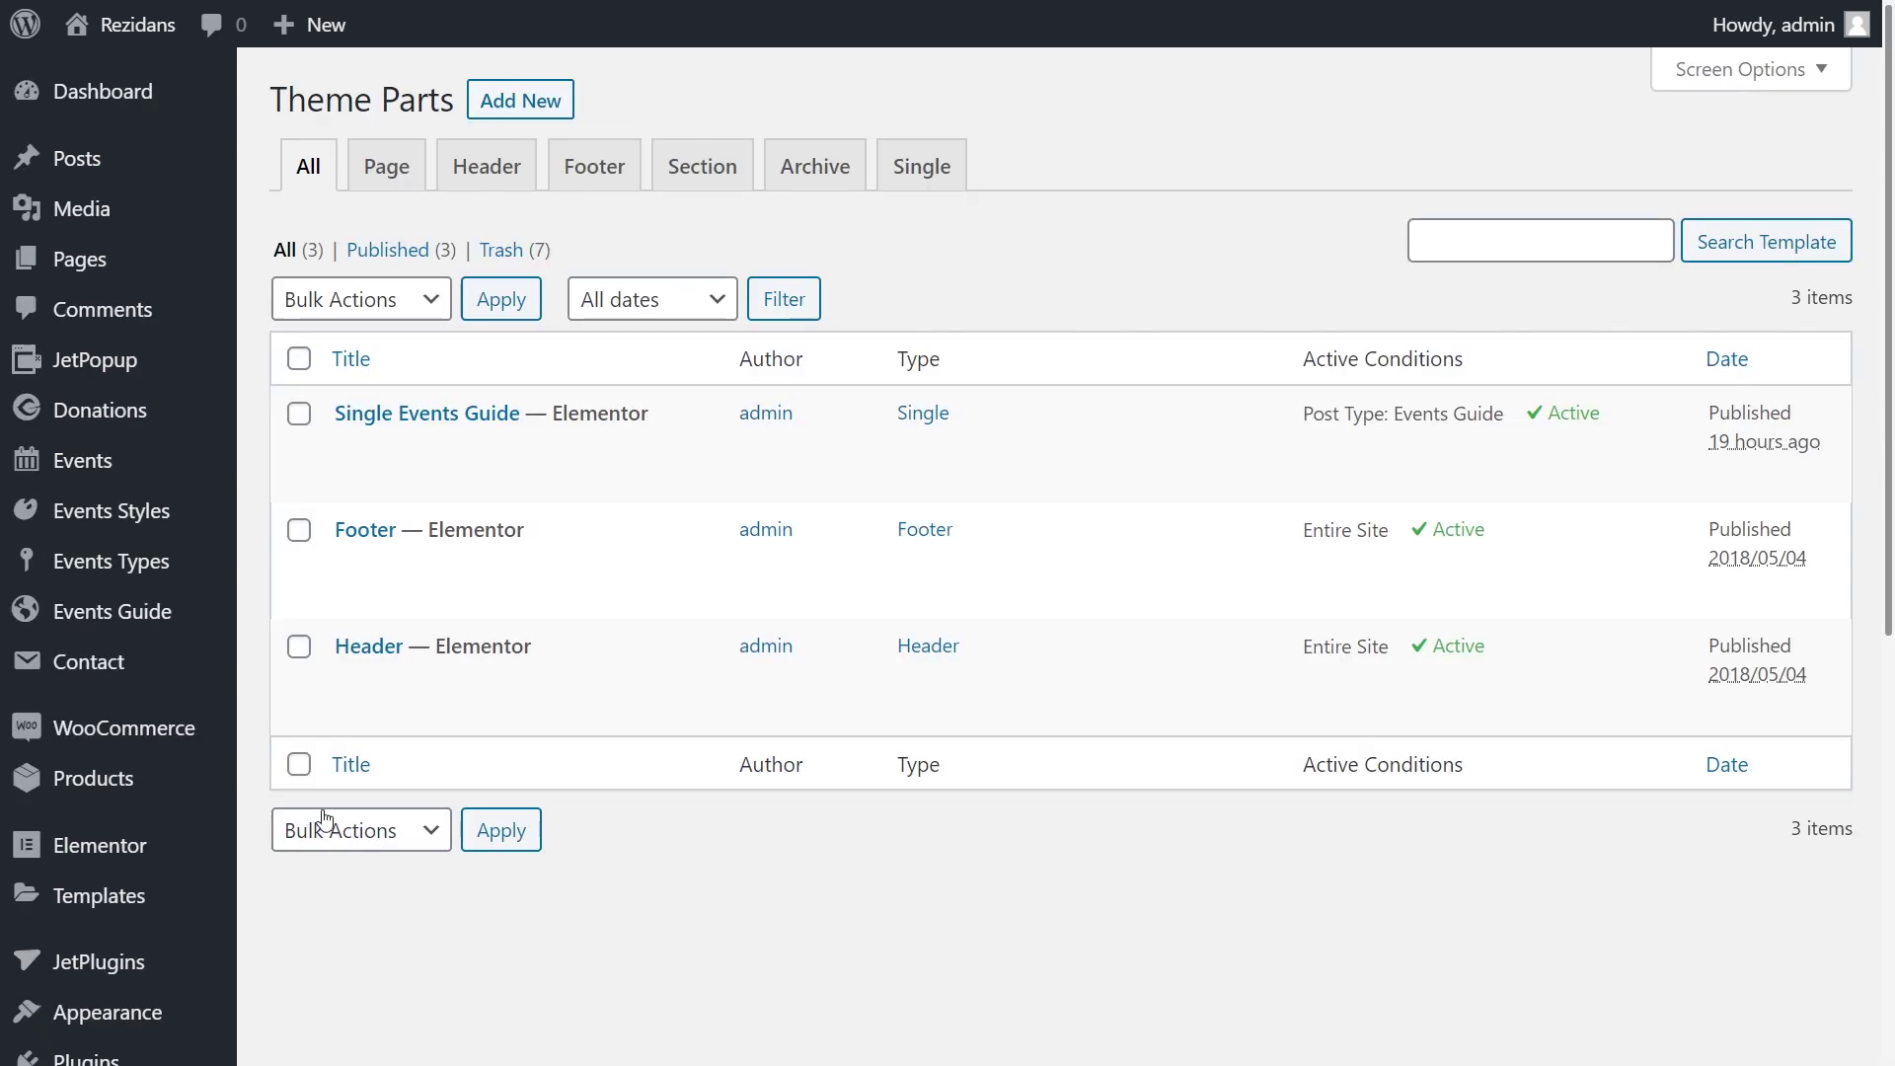
{"action": "left_click", "coordinate": [513, 104]}
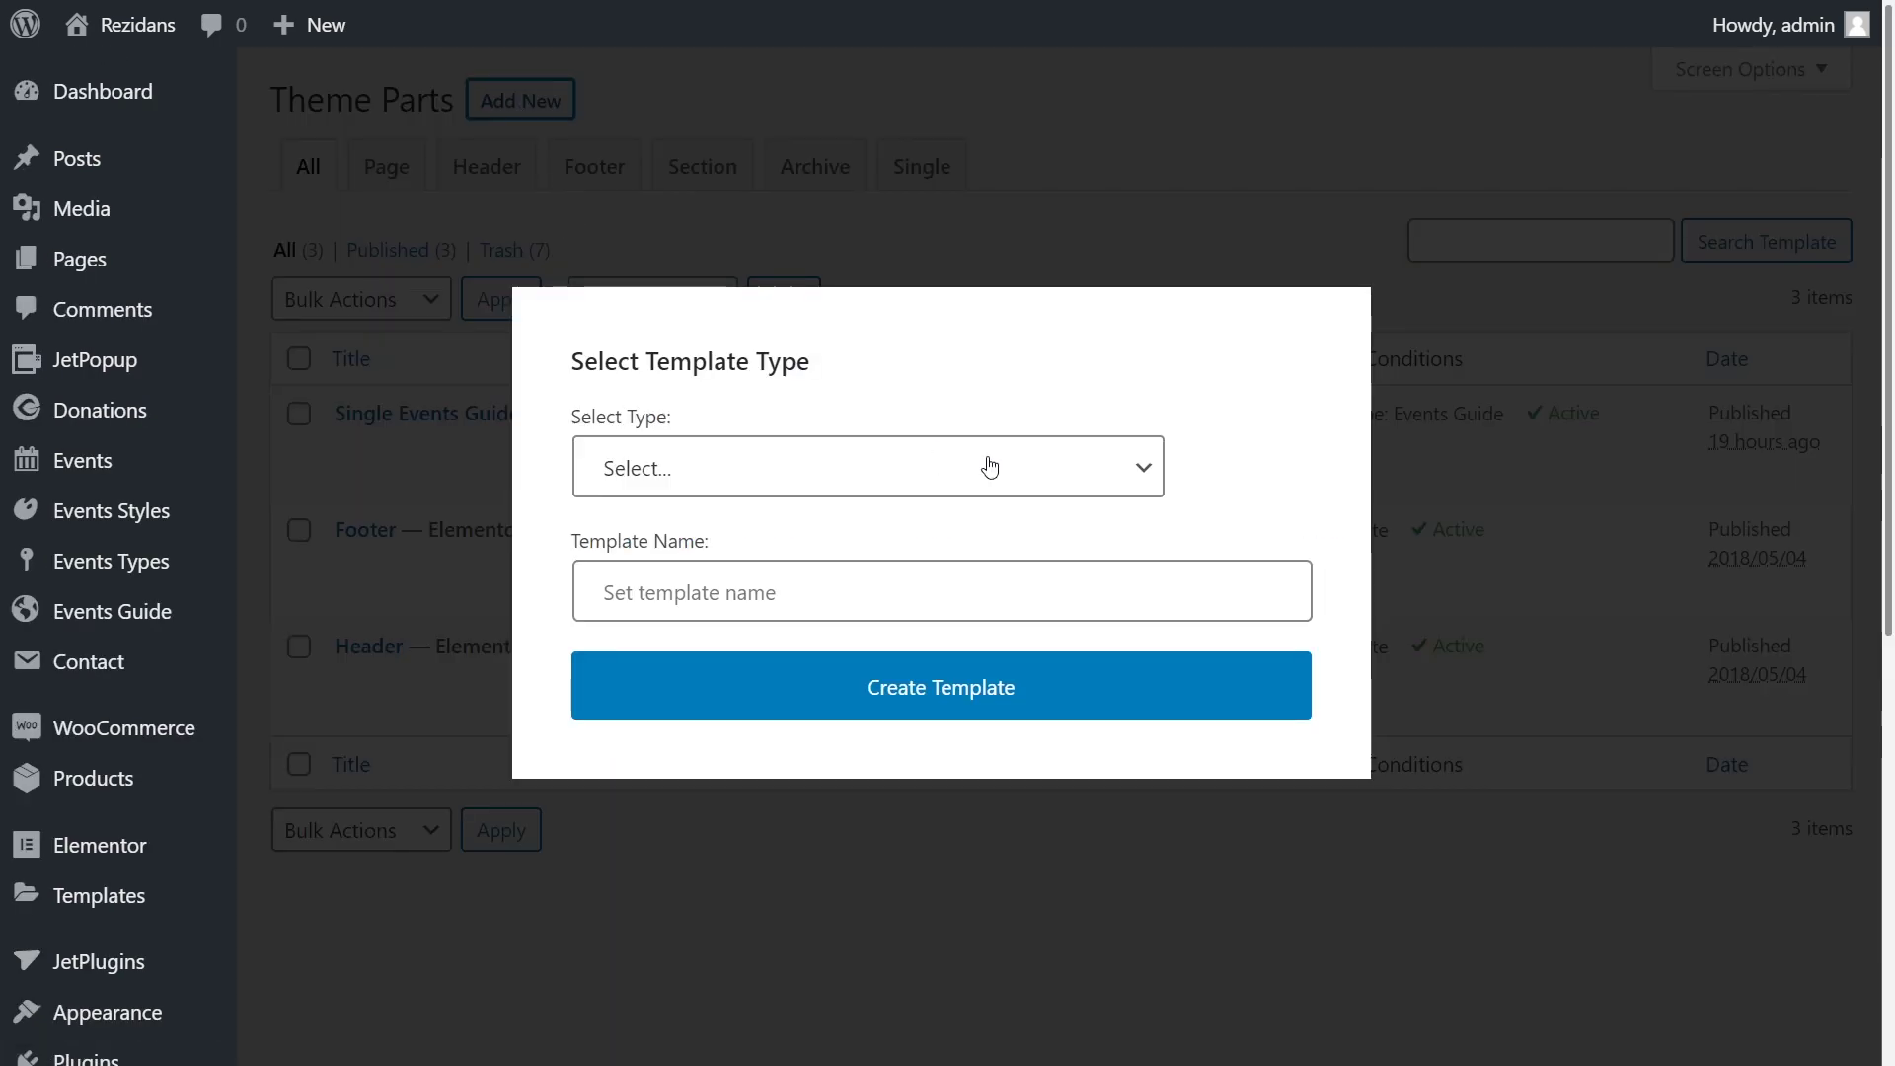
{"action": "left_click", "coordinate": [984, 466]}
{"action": "left_click", "coordinate": [809, 686]}
{"action": "key", "text": "Tab"}
{"action": "type", "text": "Single Events Types"}
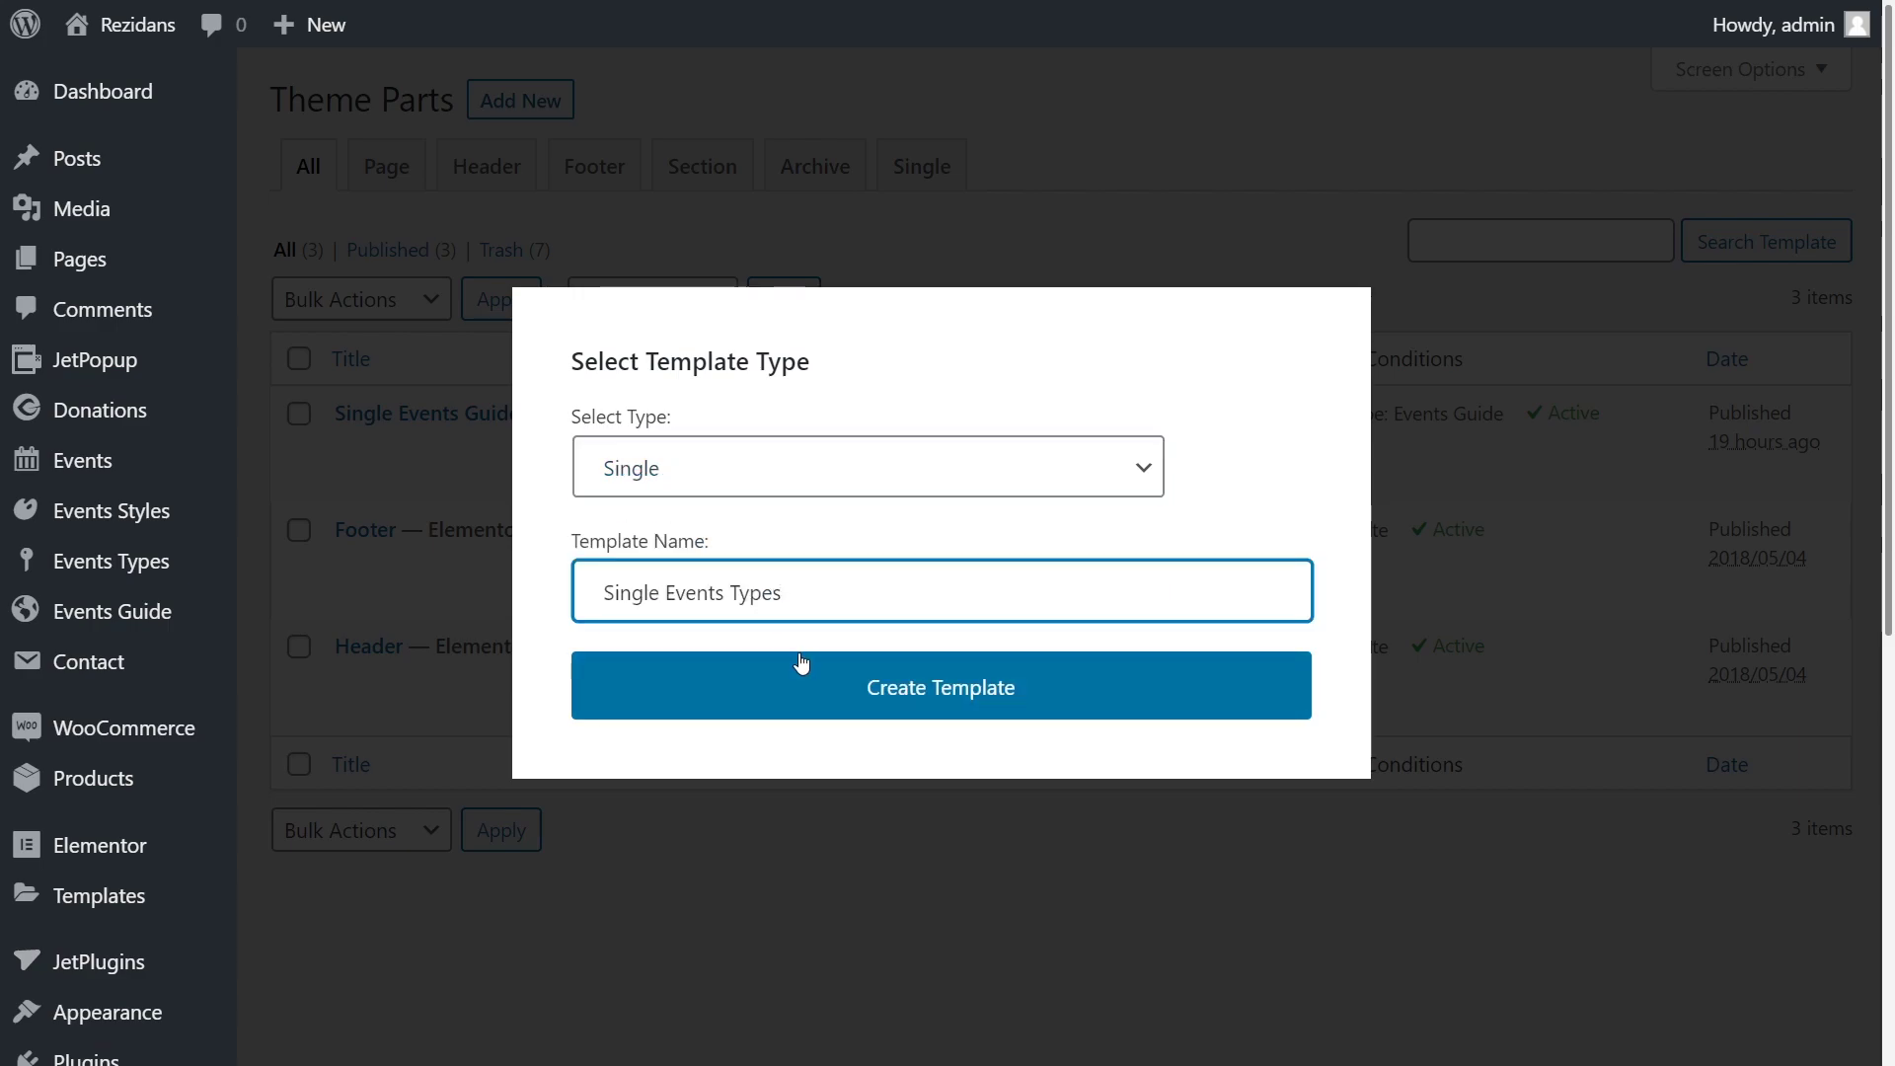
{"action": "left_click", "coordinate": [802, 658]}
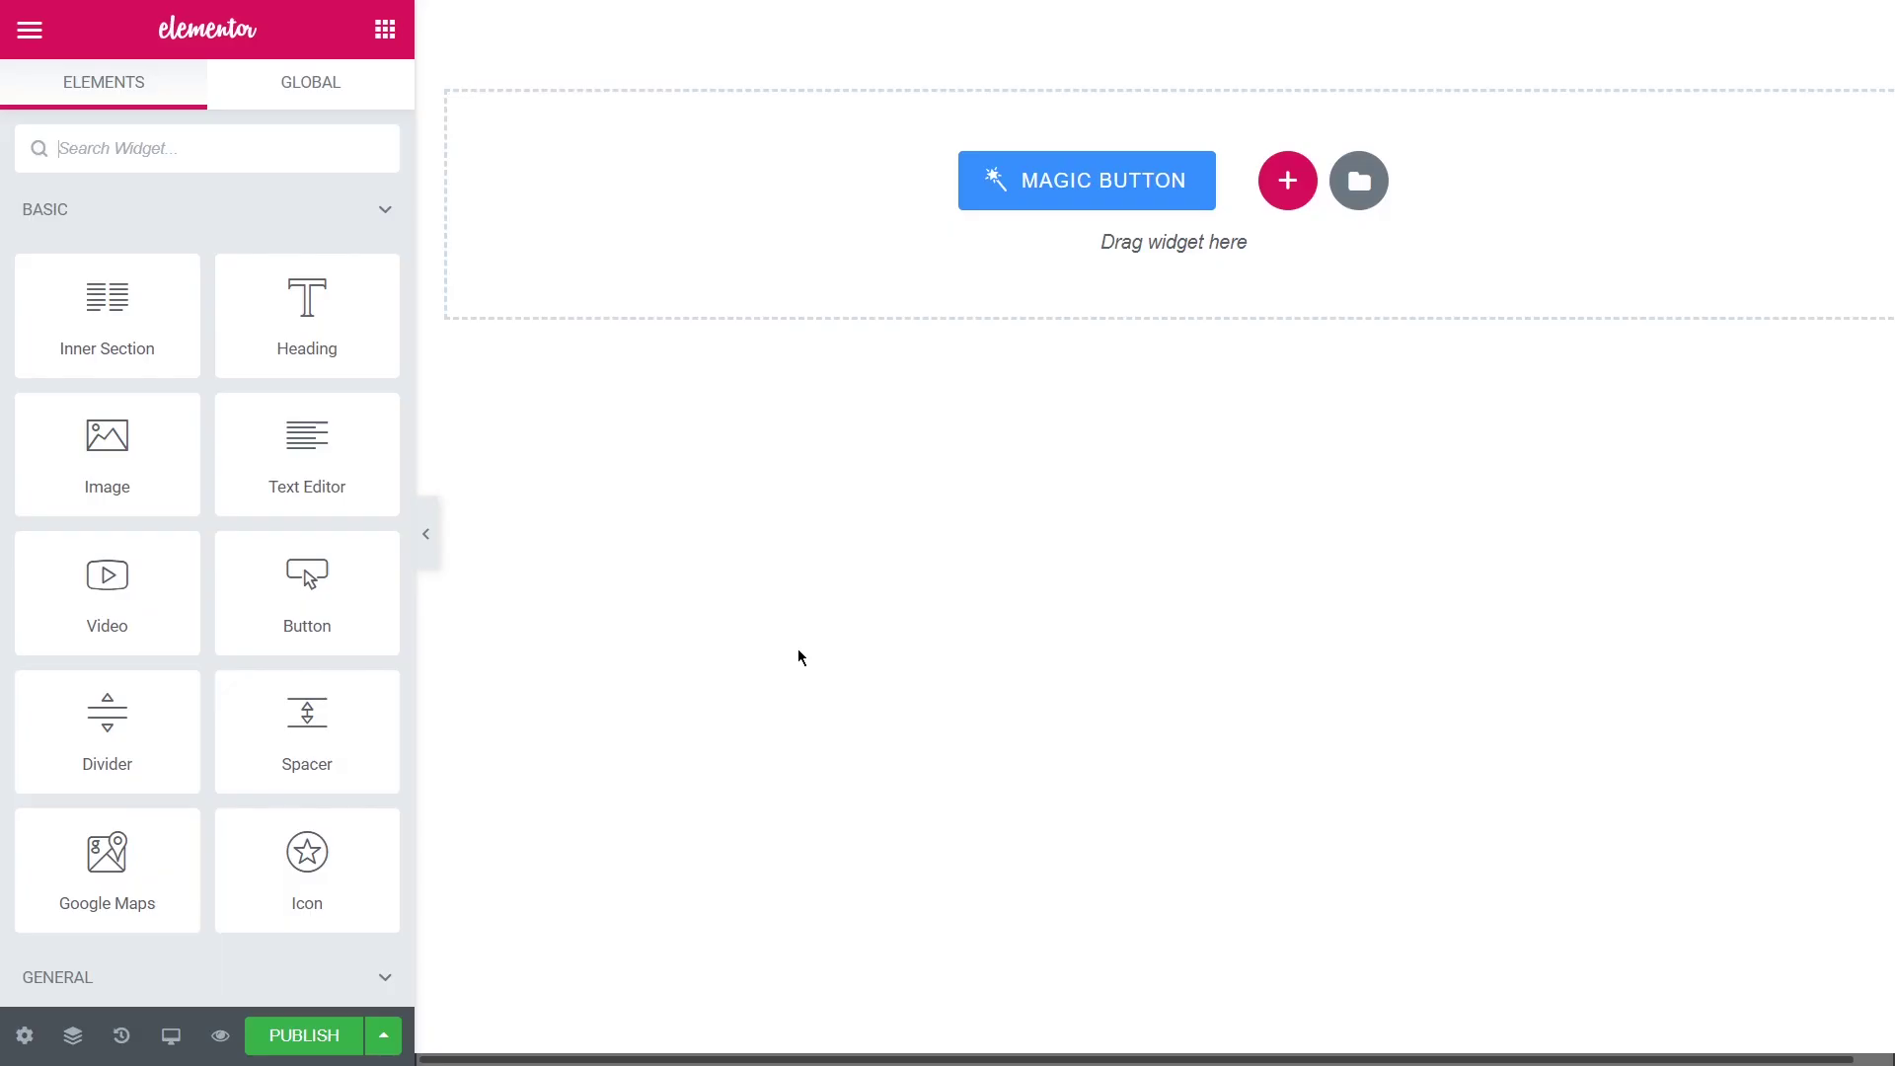
Set the template's display condition to Singular > Post Type > Events Types
{"action": "left_click", "coordinate": [25, 1035]}
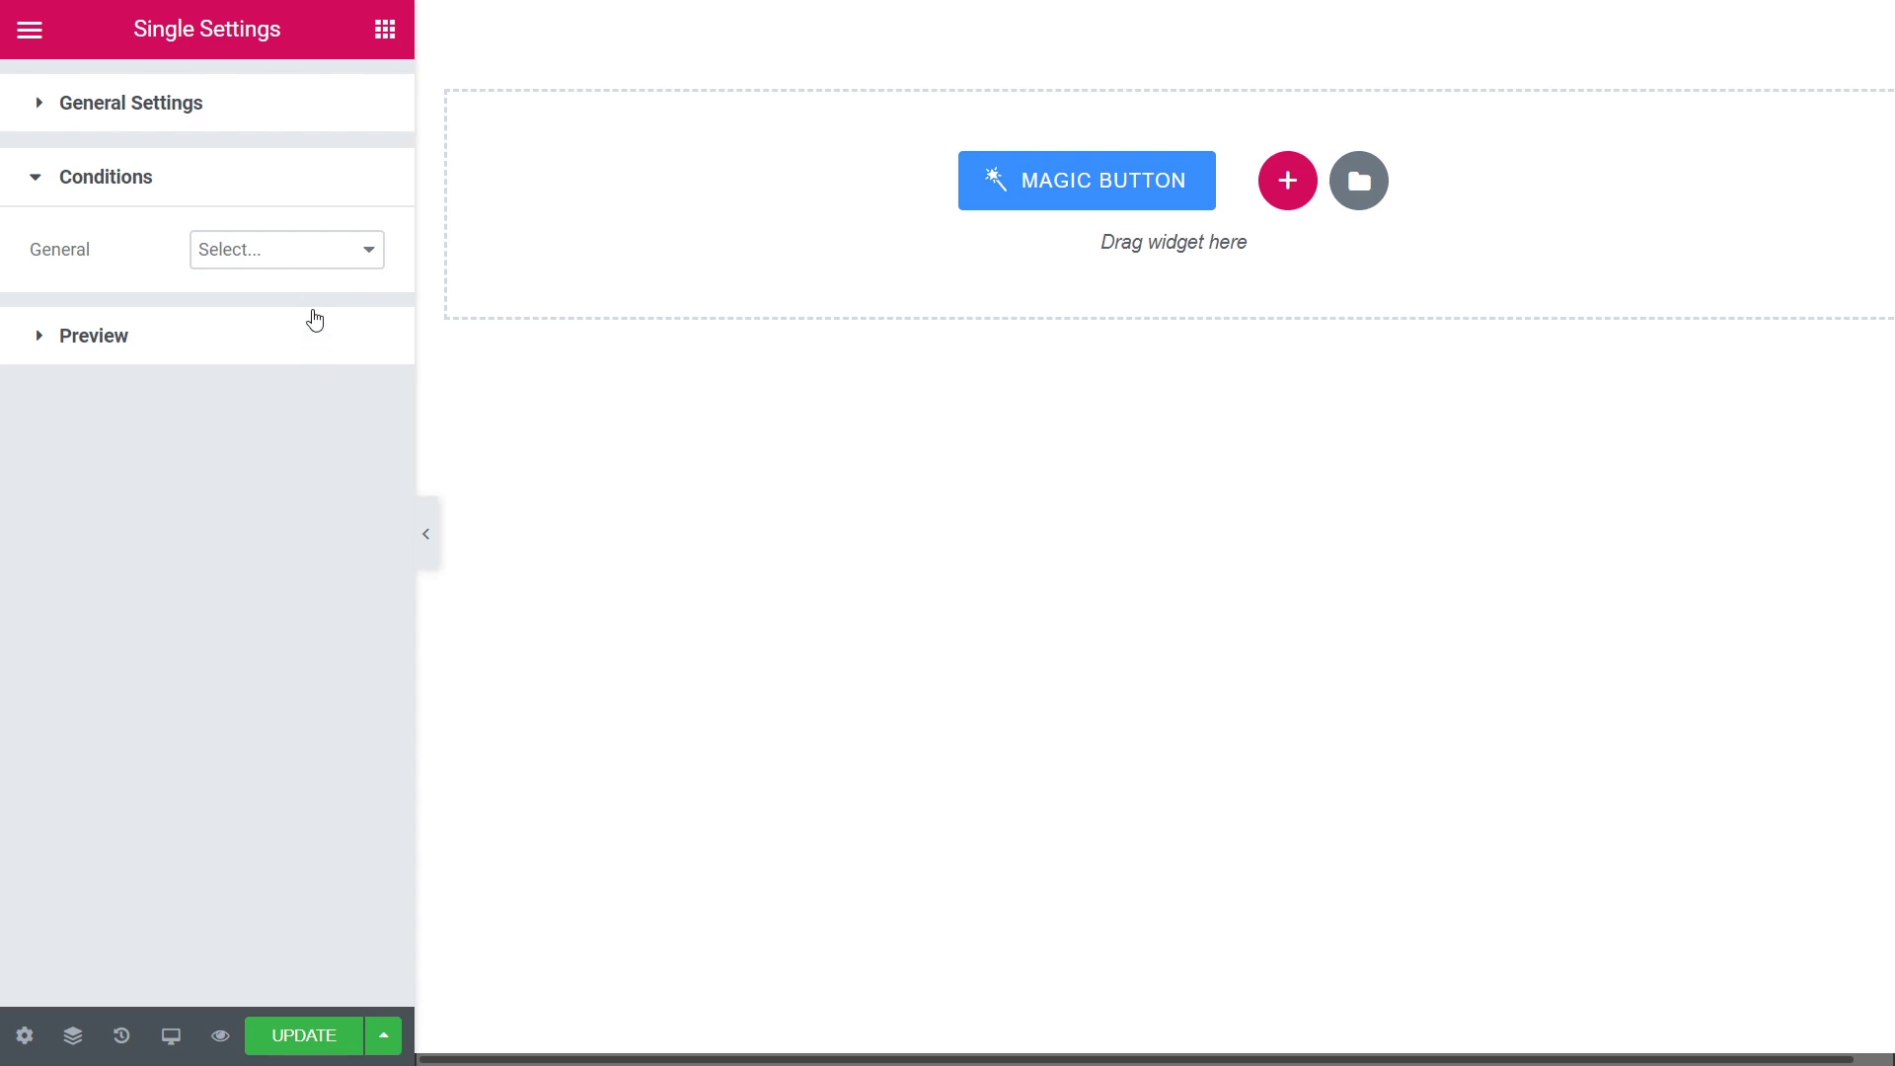
{"action": "left_click", "coordinate": [364, 260]}
{"action": "left_click", "coordinate": [358, 303]}
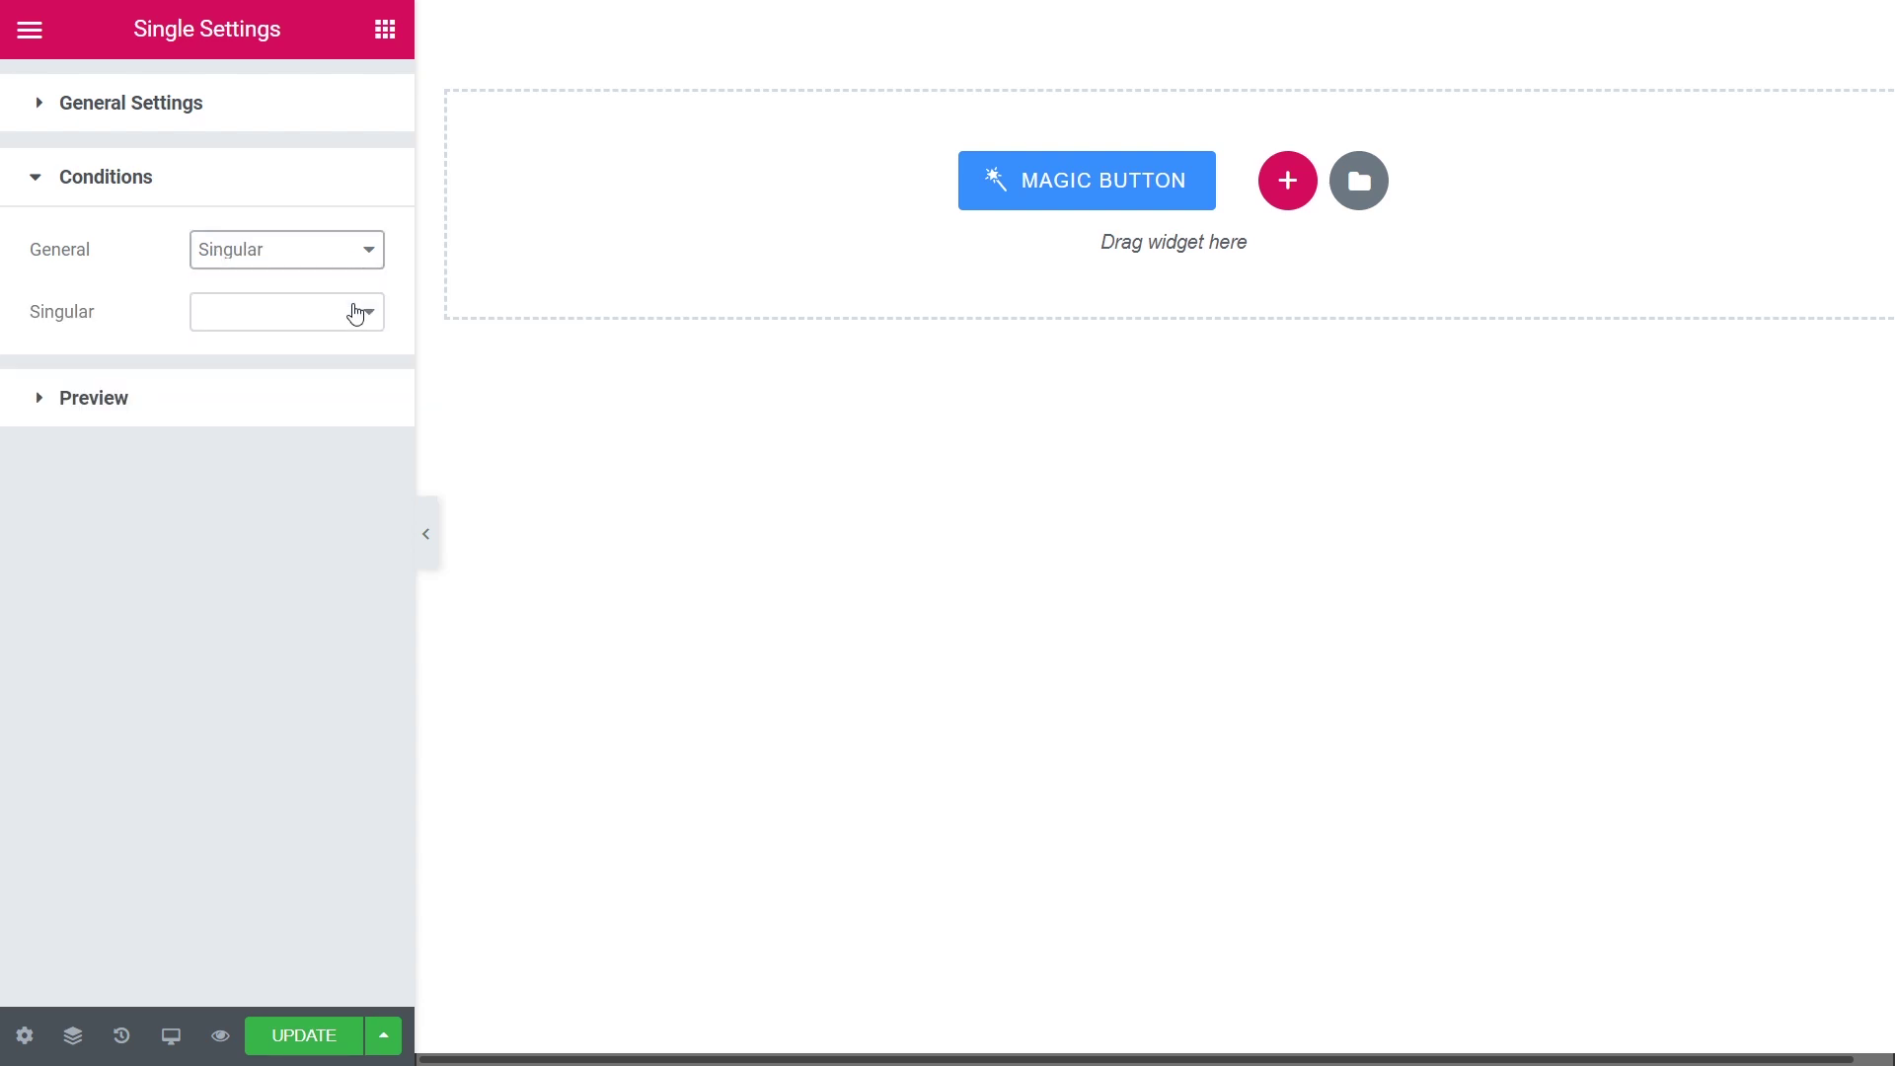
{"action": "left_click", "coordinate": [355, 311]}
{"action": "left_click", "coordinate": [334, 363]}
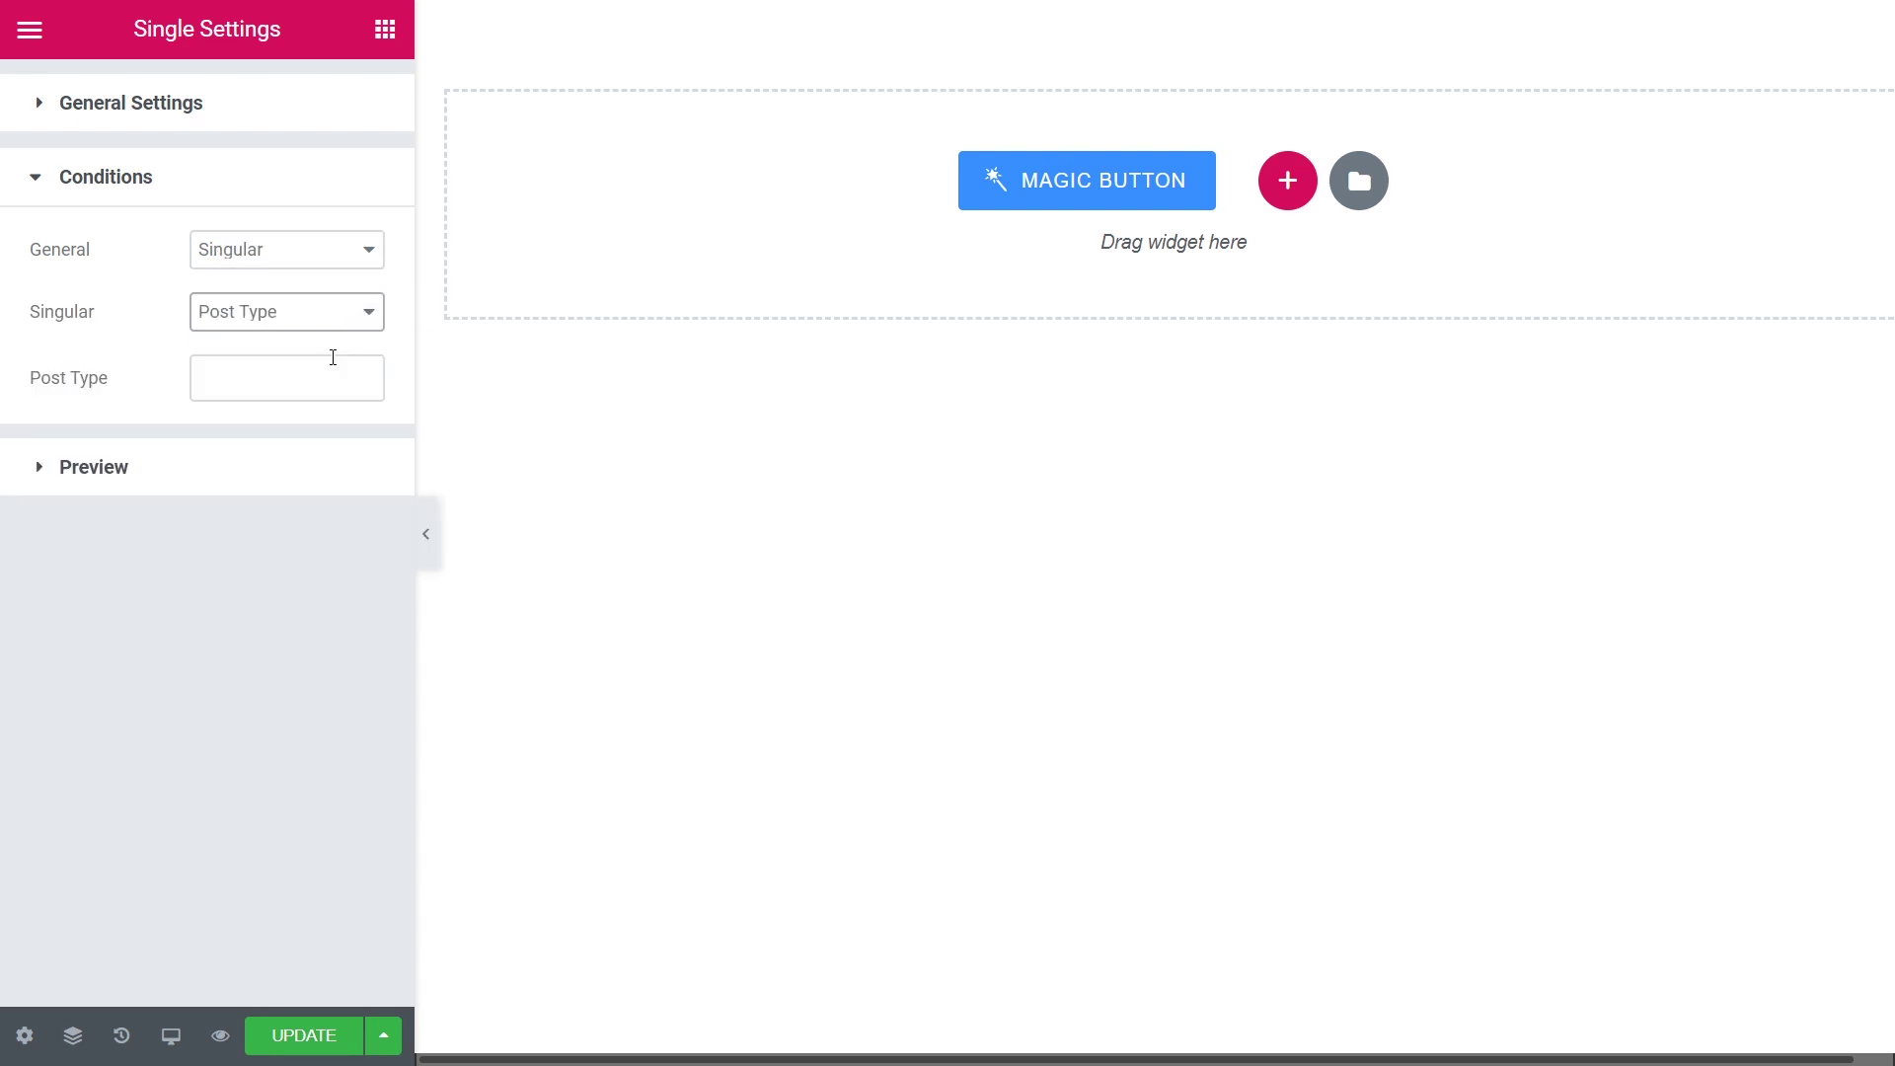
{"action": "left_click", "coordinate": [316, 374]}
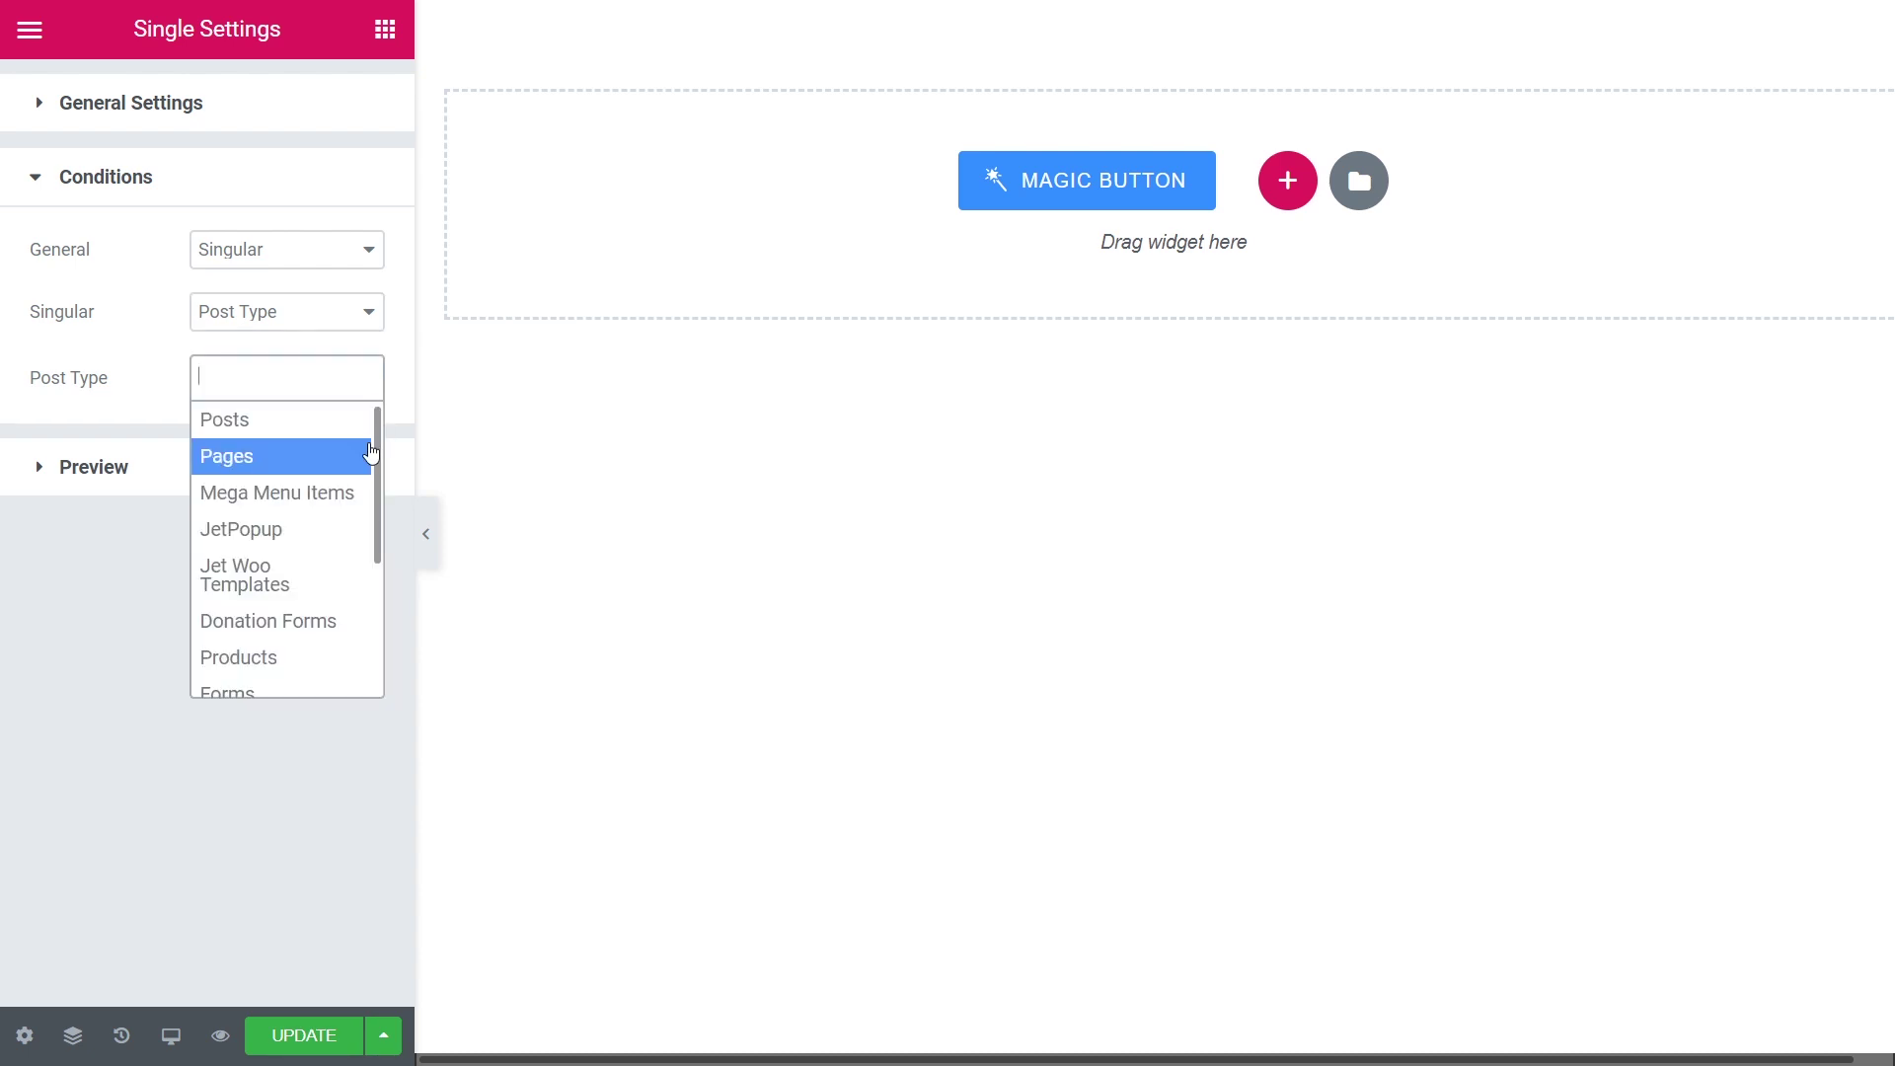
{"action": "left_click_drag", "start_coordinate": [375, 454], "coordinate": [385, 596]}
{"action": "left_click", "coordinate": [321, 647]}
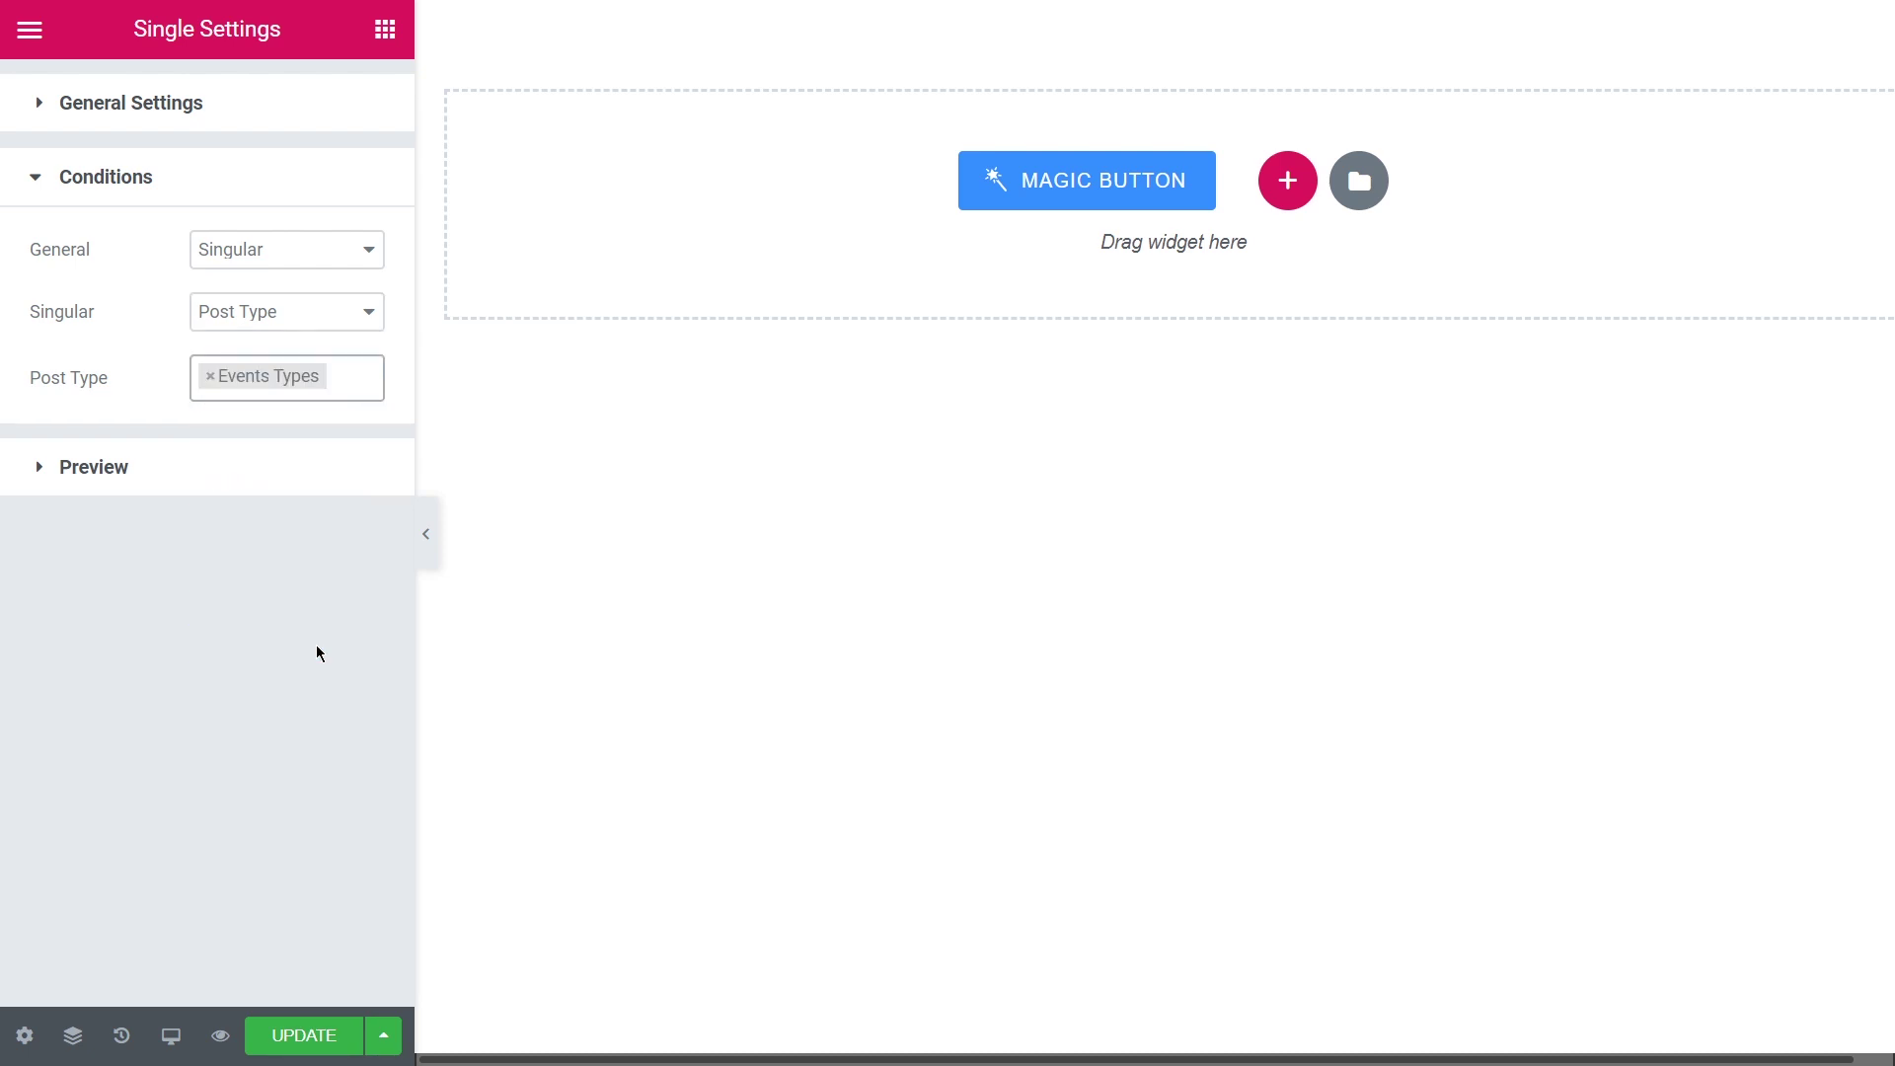
Open the preview settings and browse the preview post type list
{"action": "left_click", "coordinate": [29, 464]}
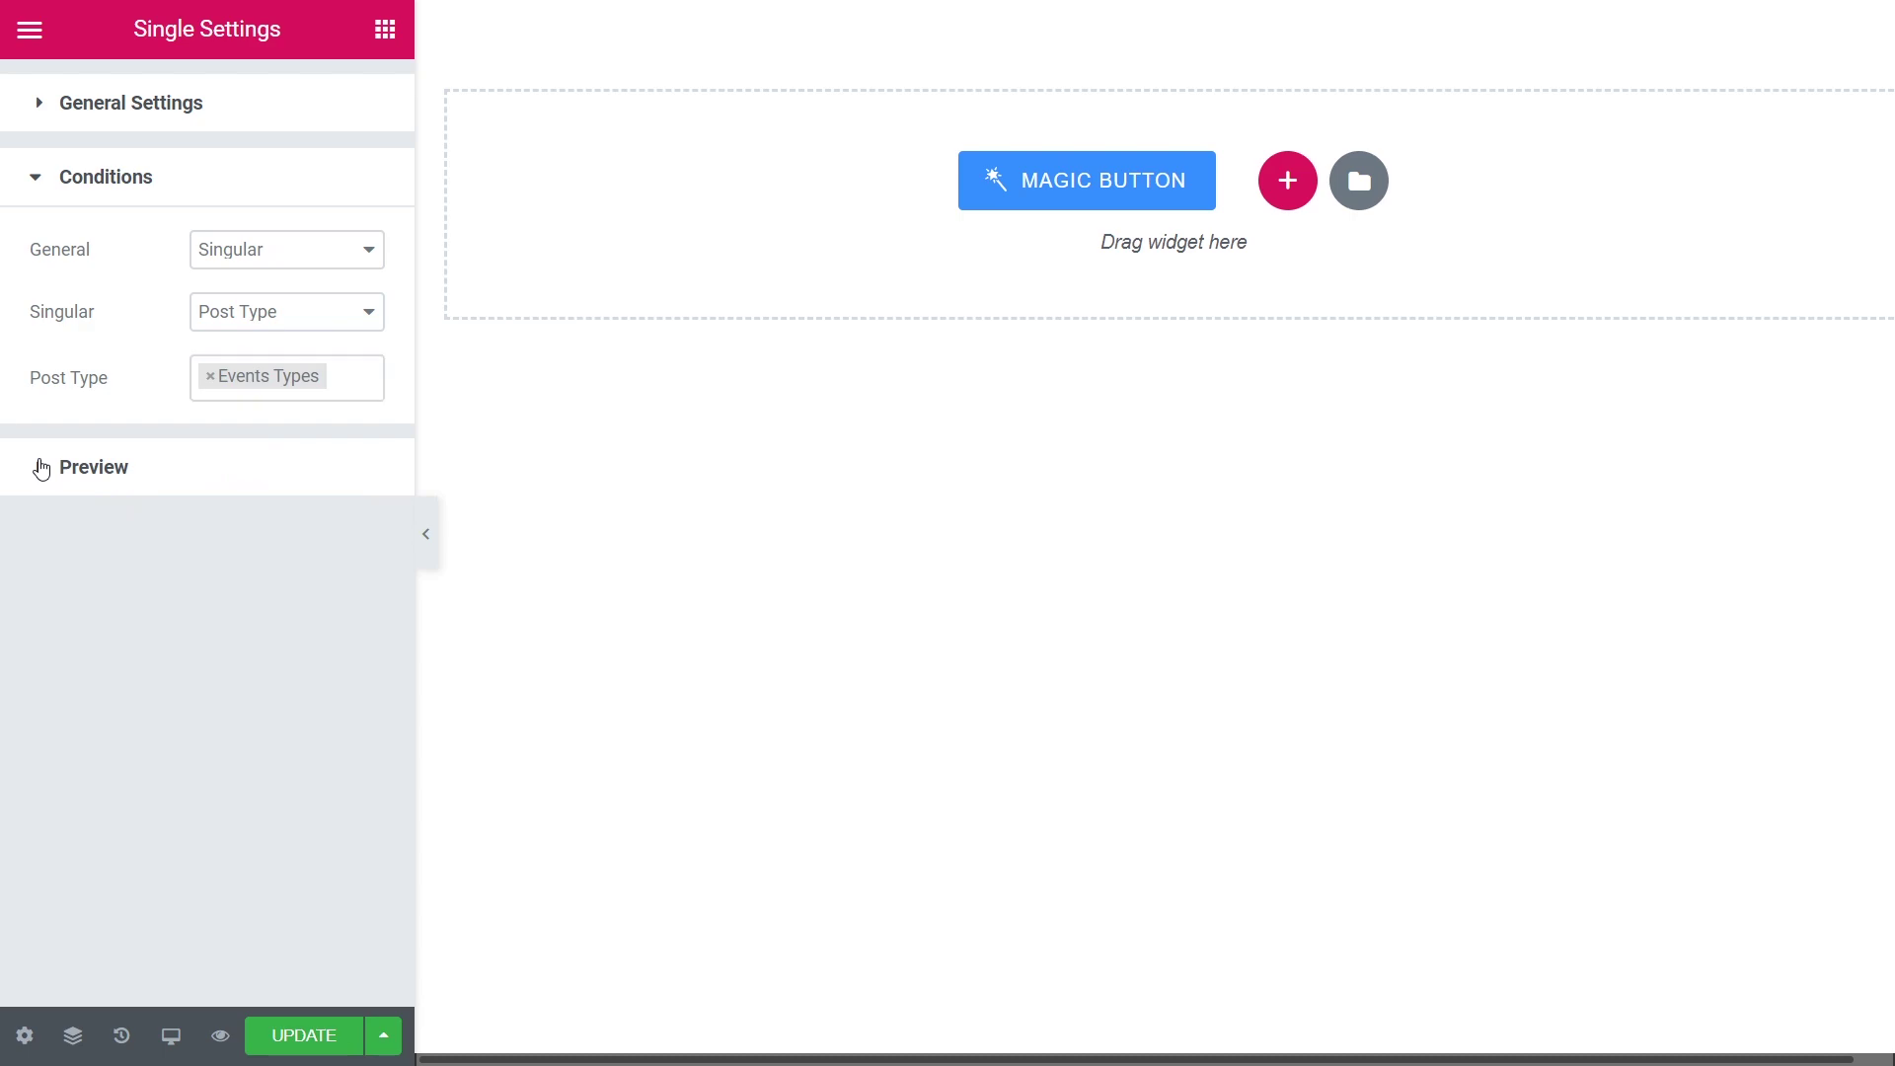
{"action": "left_click", "coordinate": [368, 329]}
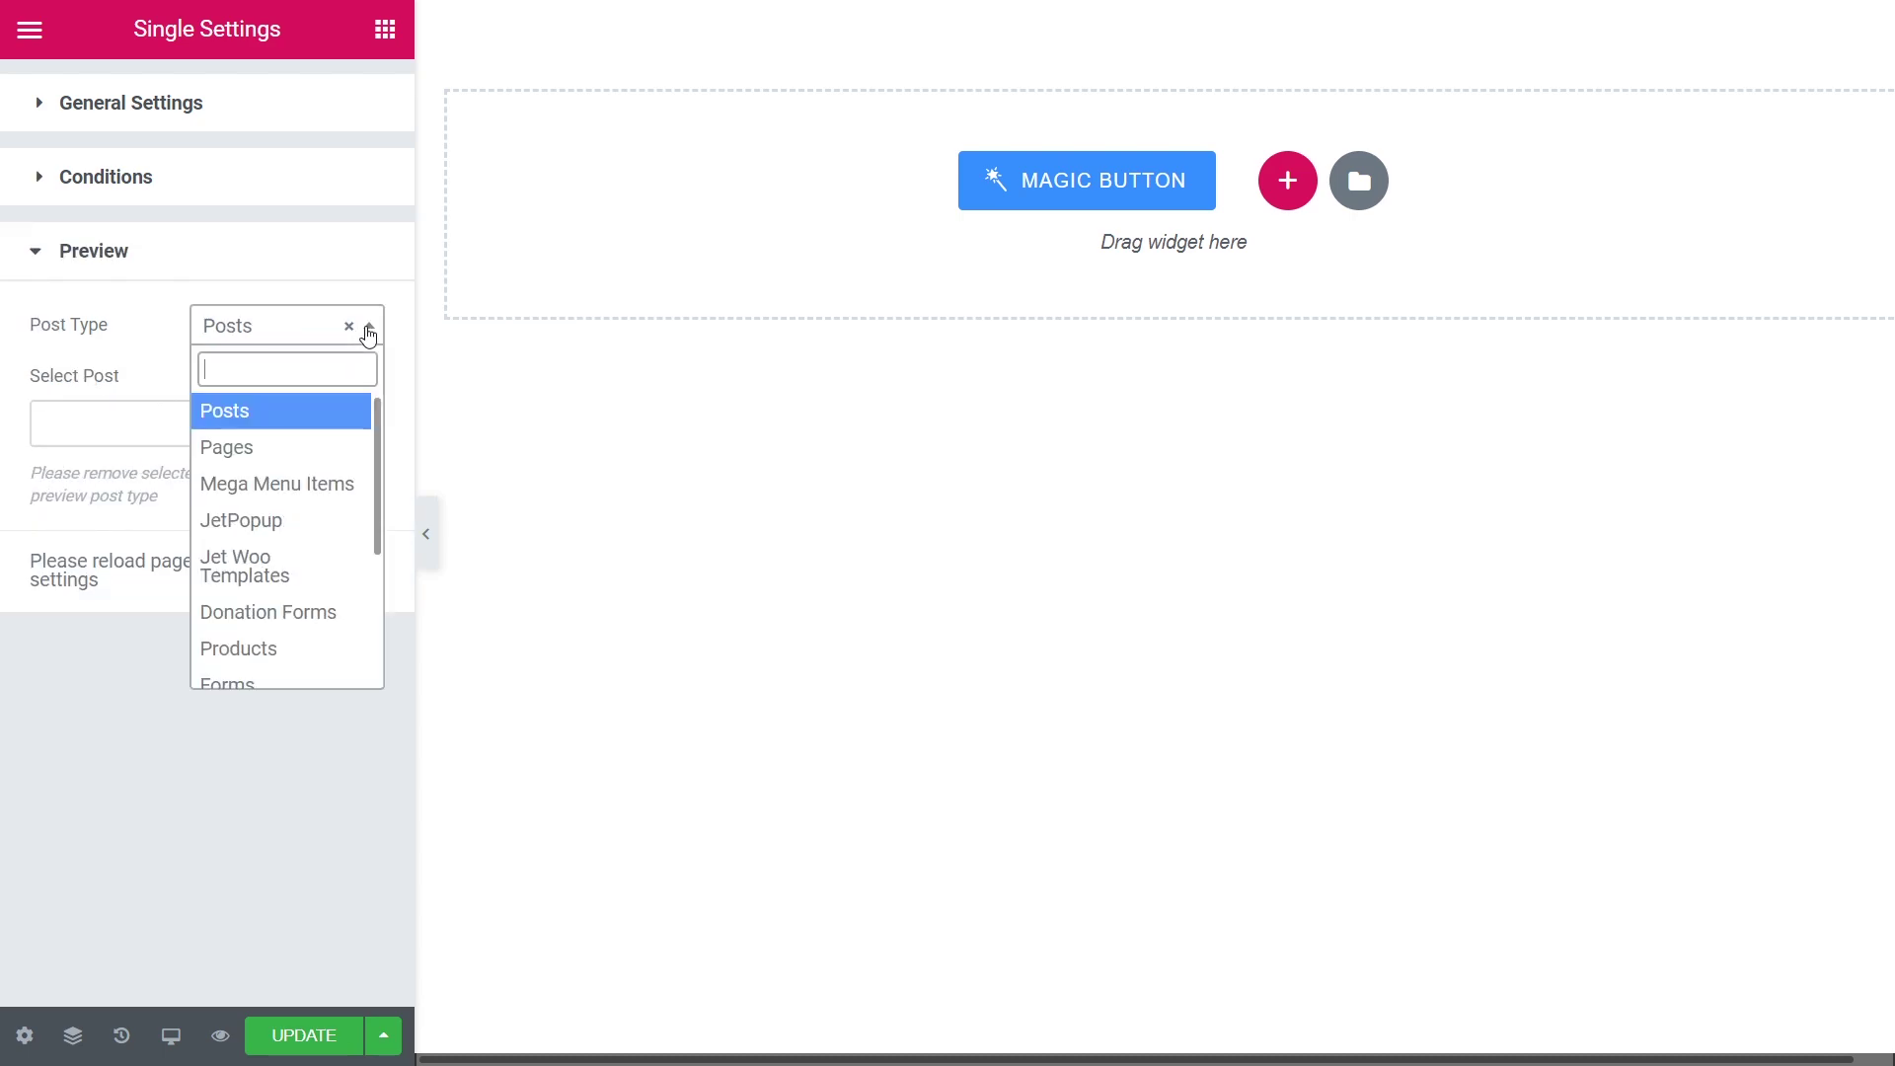
{"action": "left_click_drag", "start_coordinate": [374, 397], "coordinate": [385, 562]}
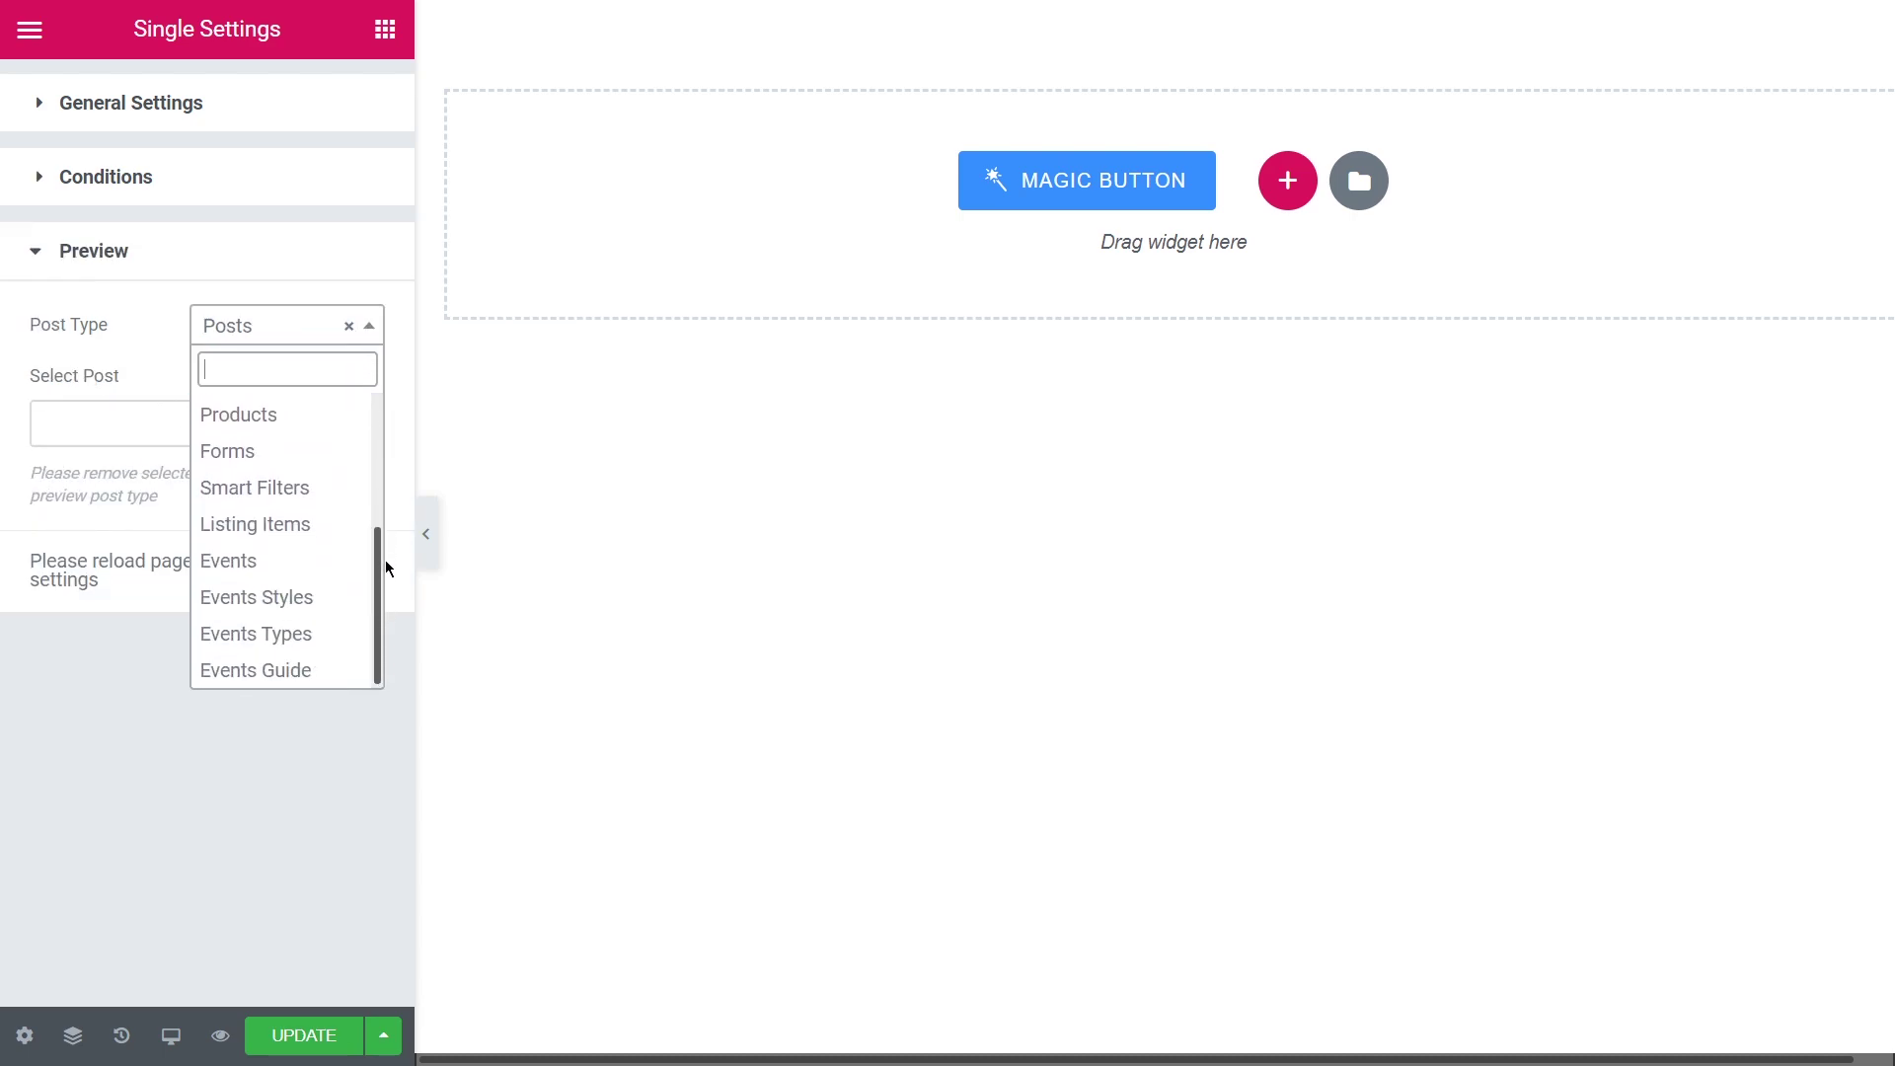
Add a Dynamic Image of the event picture at Kava Thumb Justify (640x640) size
{"action": "left_click", "coordinate": [301, 633]}
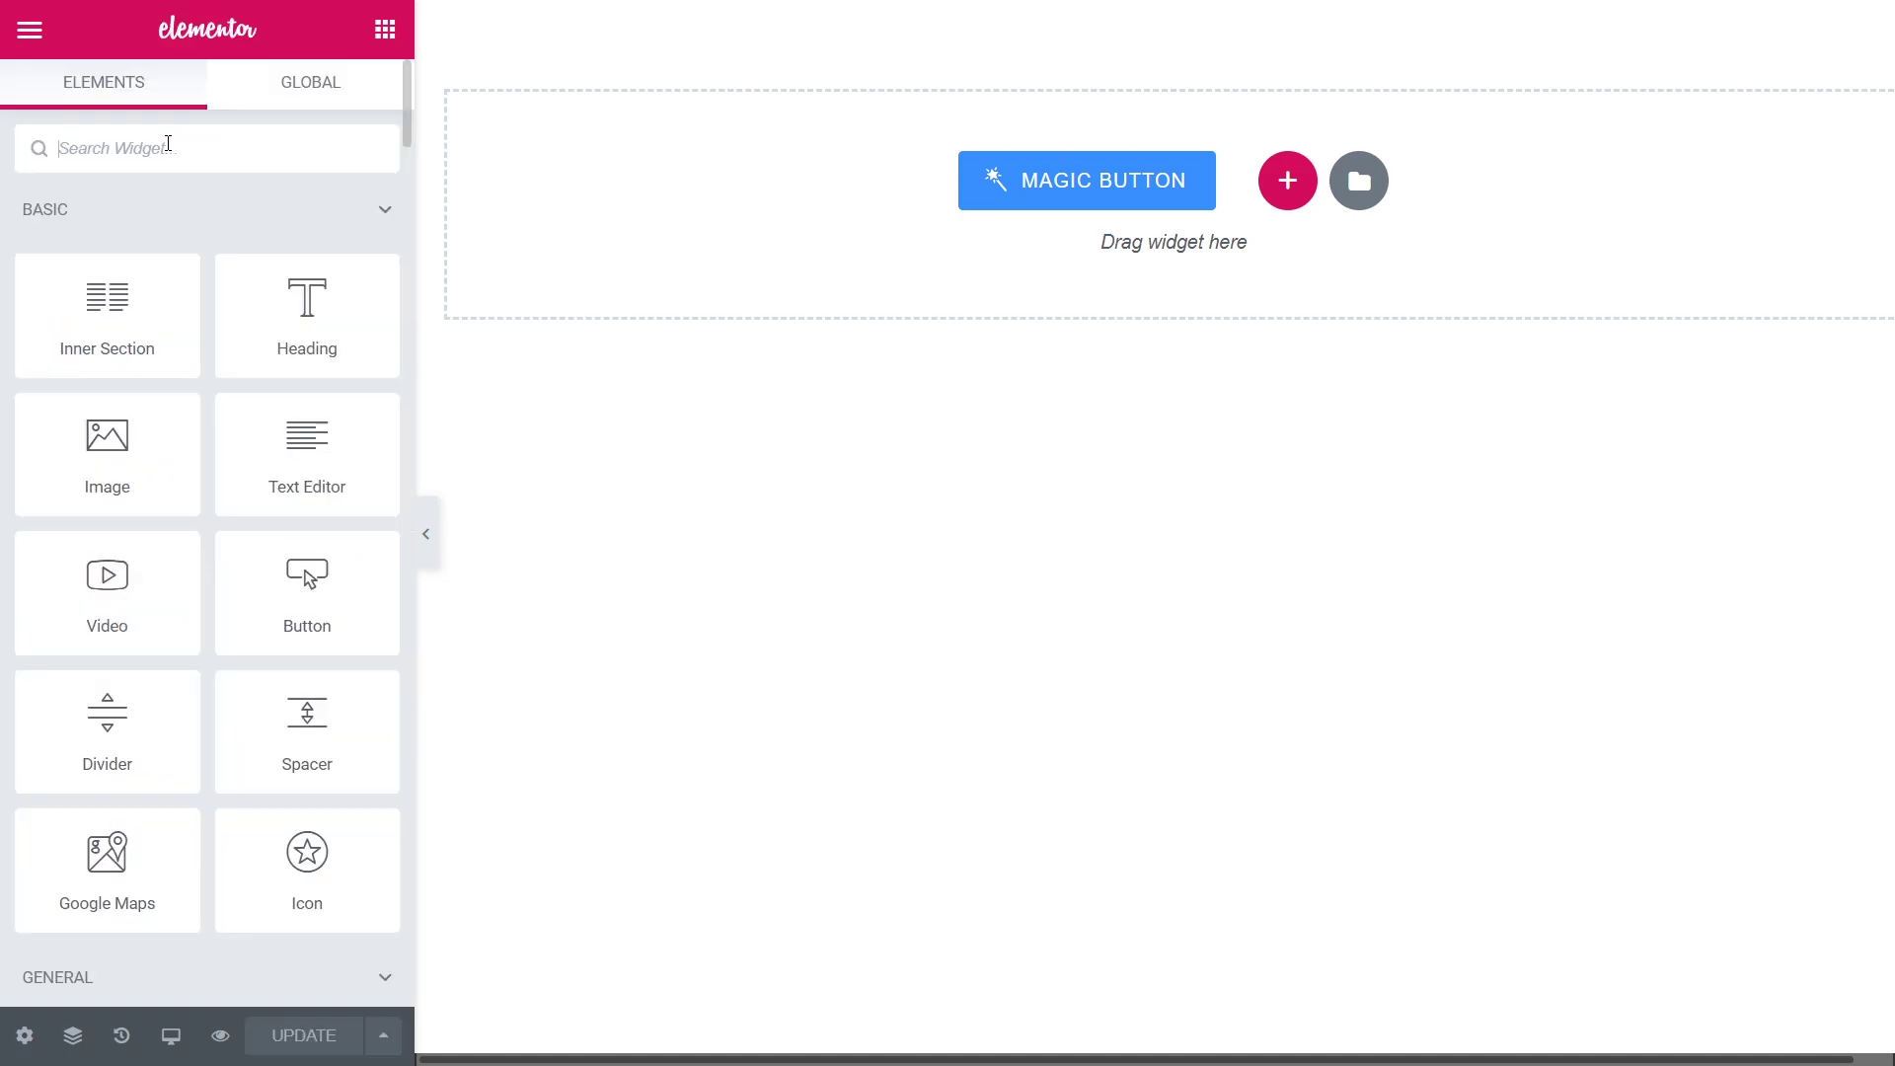
{"action": "type", "text": "Dy"}
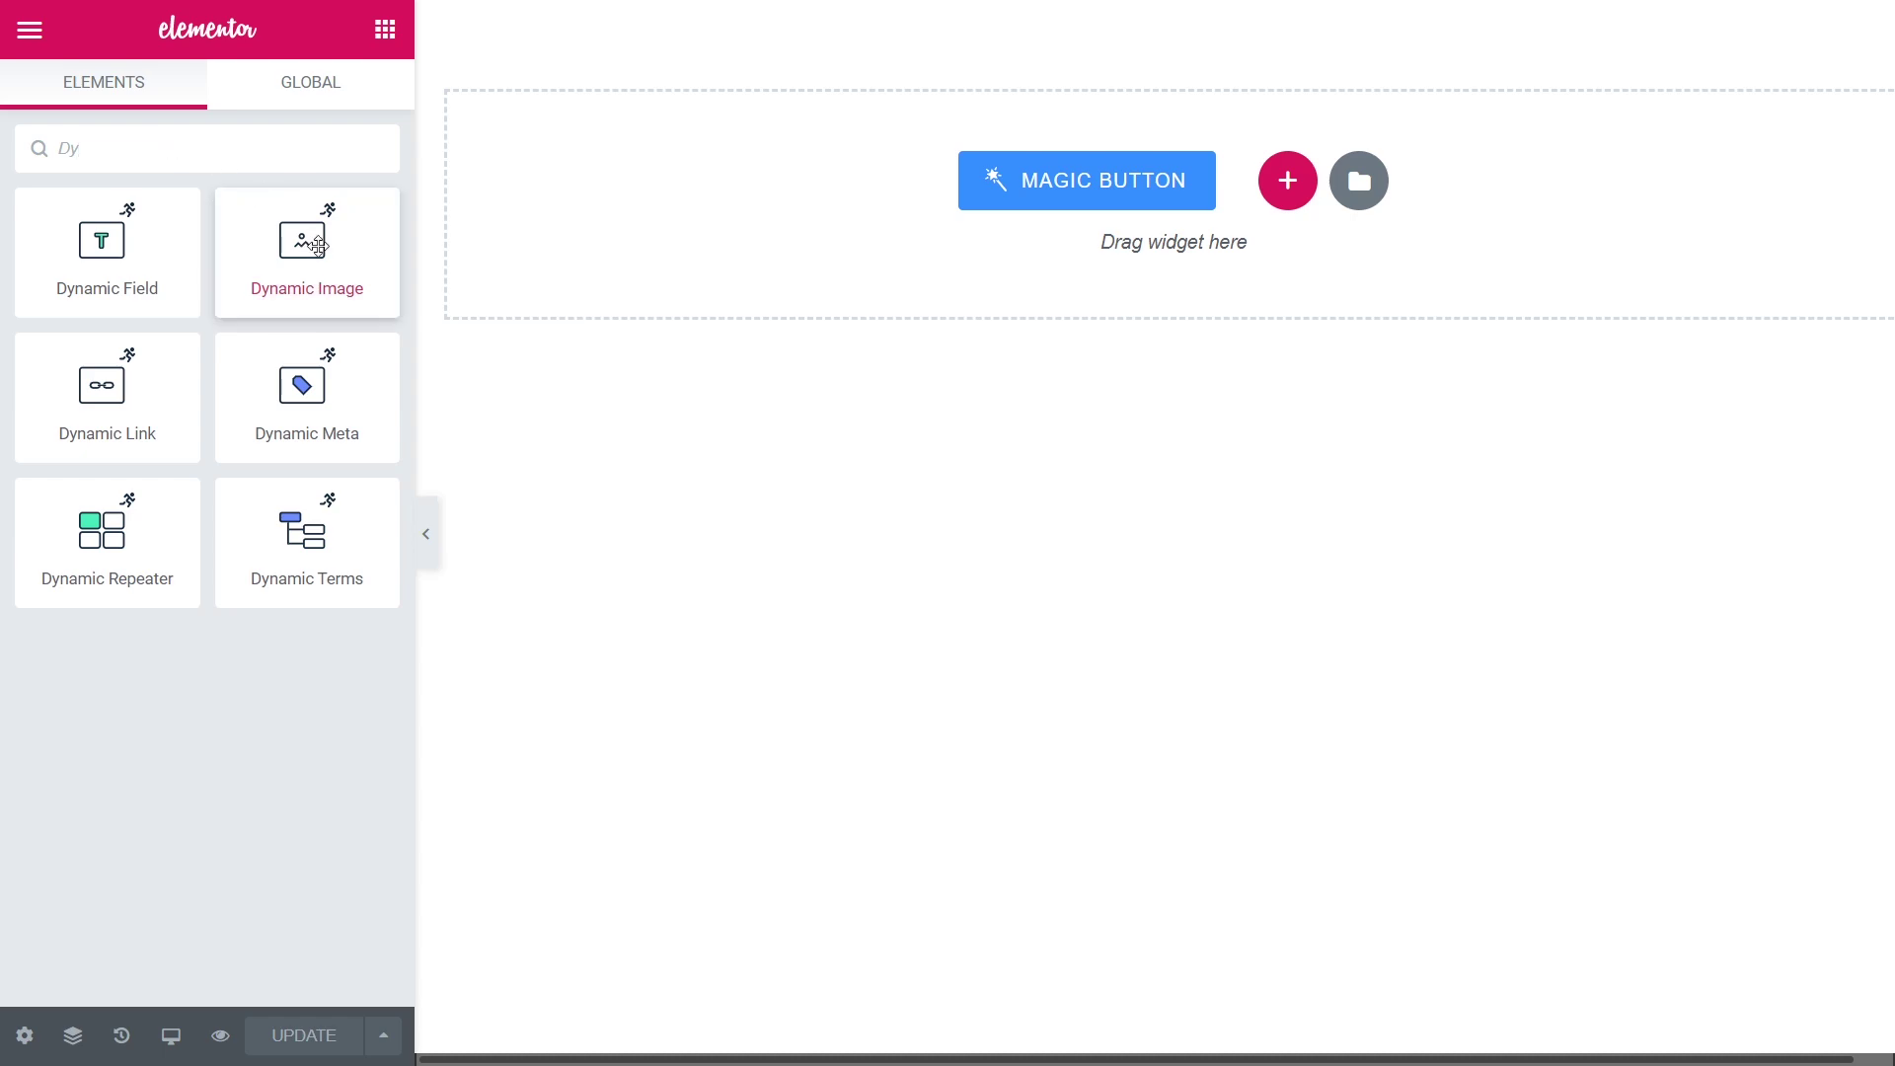
{"action": "left_click_drag", "start_coordinate": [302, 242], "coordinate": [1086, 34]}
{"action": "left_click", "coordinate": [366, 258]}
{"action": "left_click", "coordinate": [282, 489]}
{"action": "left_click", "coordinate": [383, 452]}
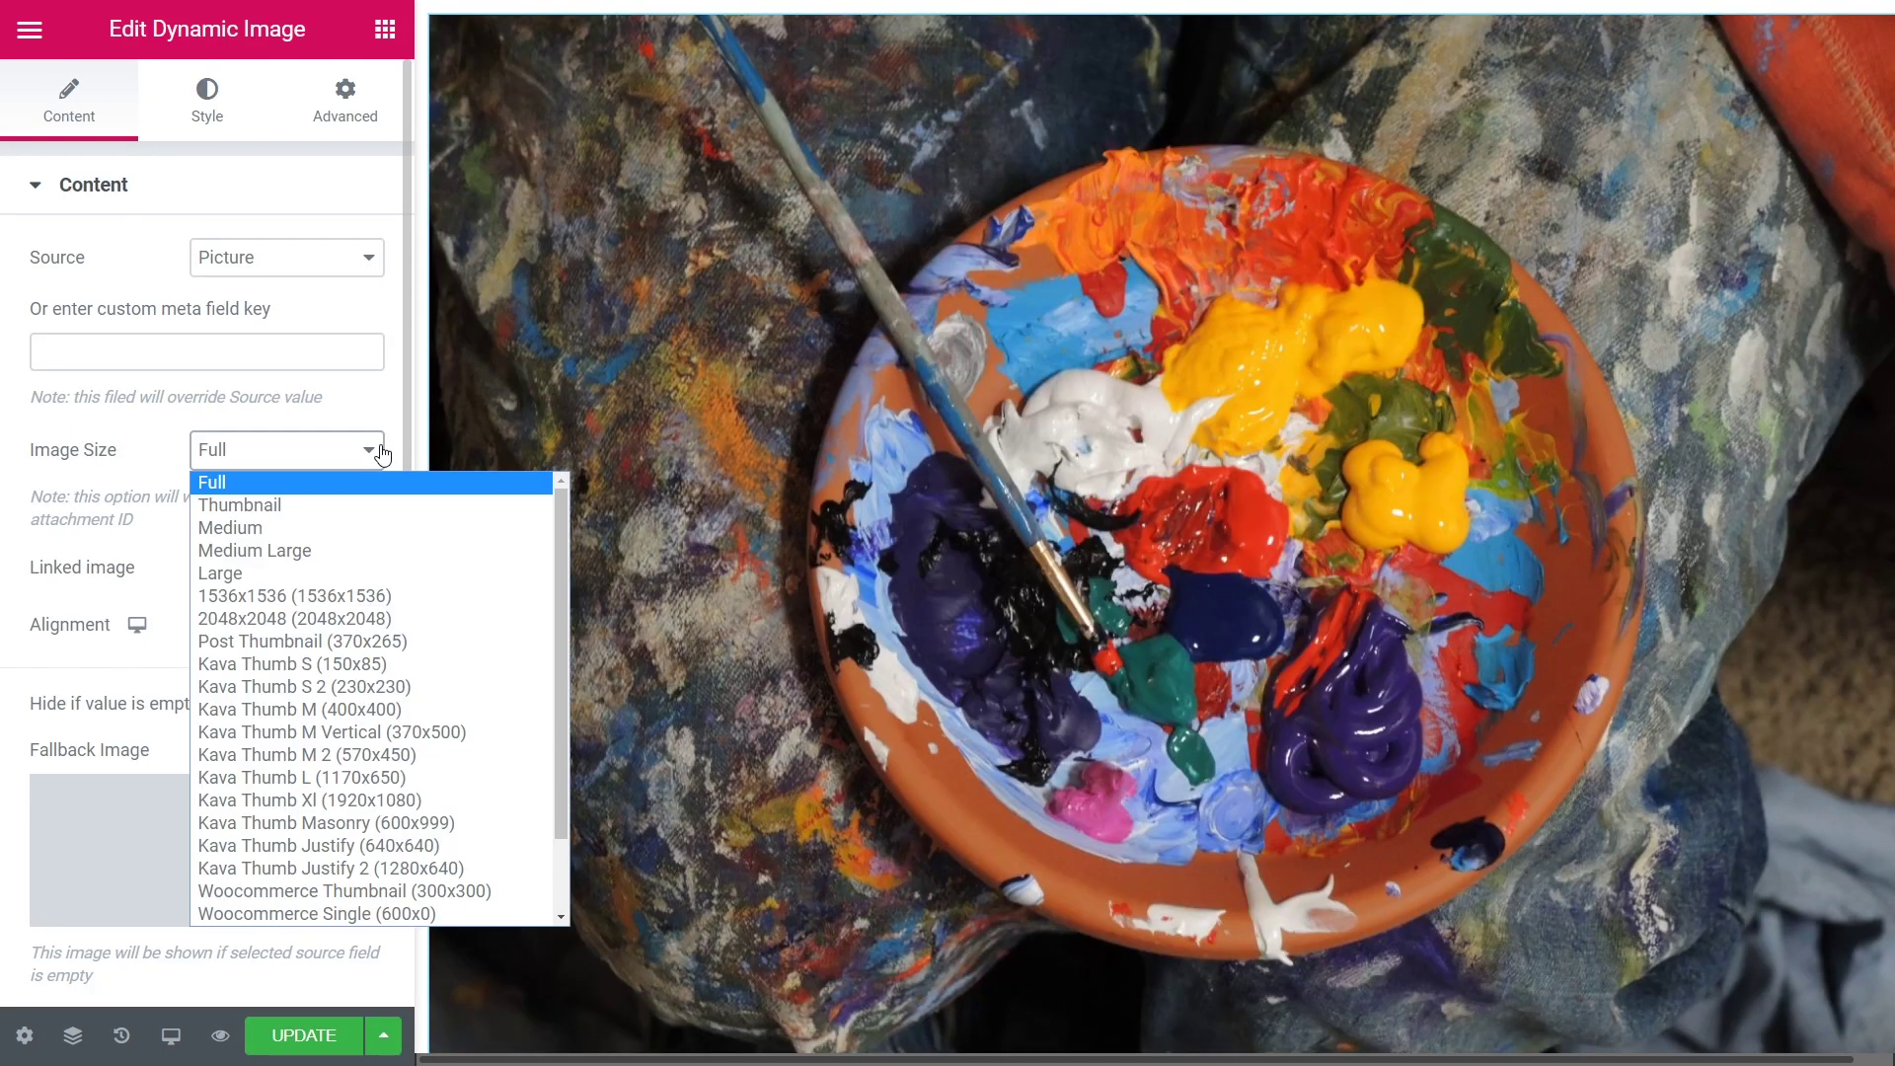
{"action": "left_click", "coordinate": [490, 847]}
Make the surrounding section's content full width
{"action": "left_click", "coordinate": [1167, 19]}
{"action": "left_click", "coordinate": [370, 378]}
{"action": "left_click", "coordinate": [287, 433]}
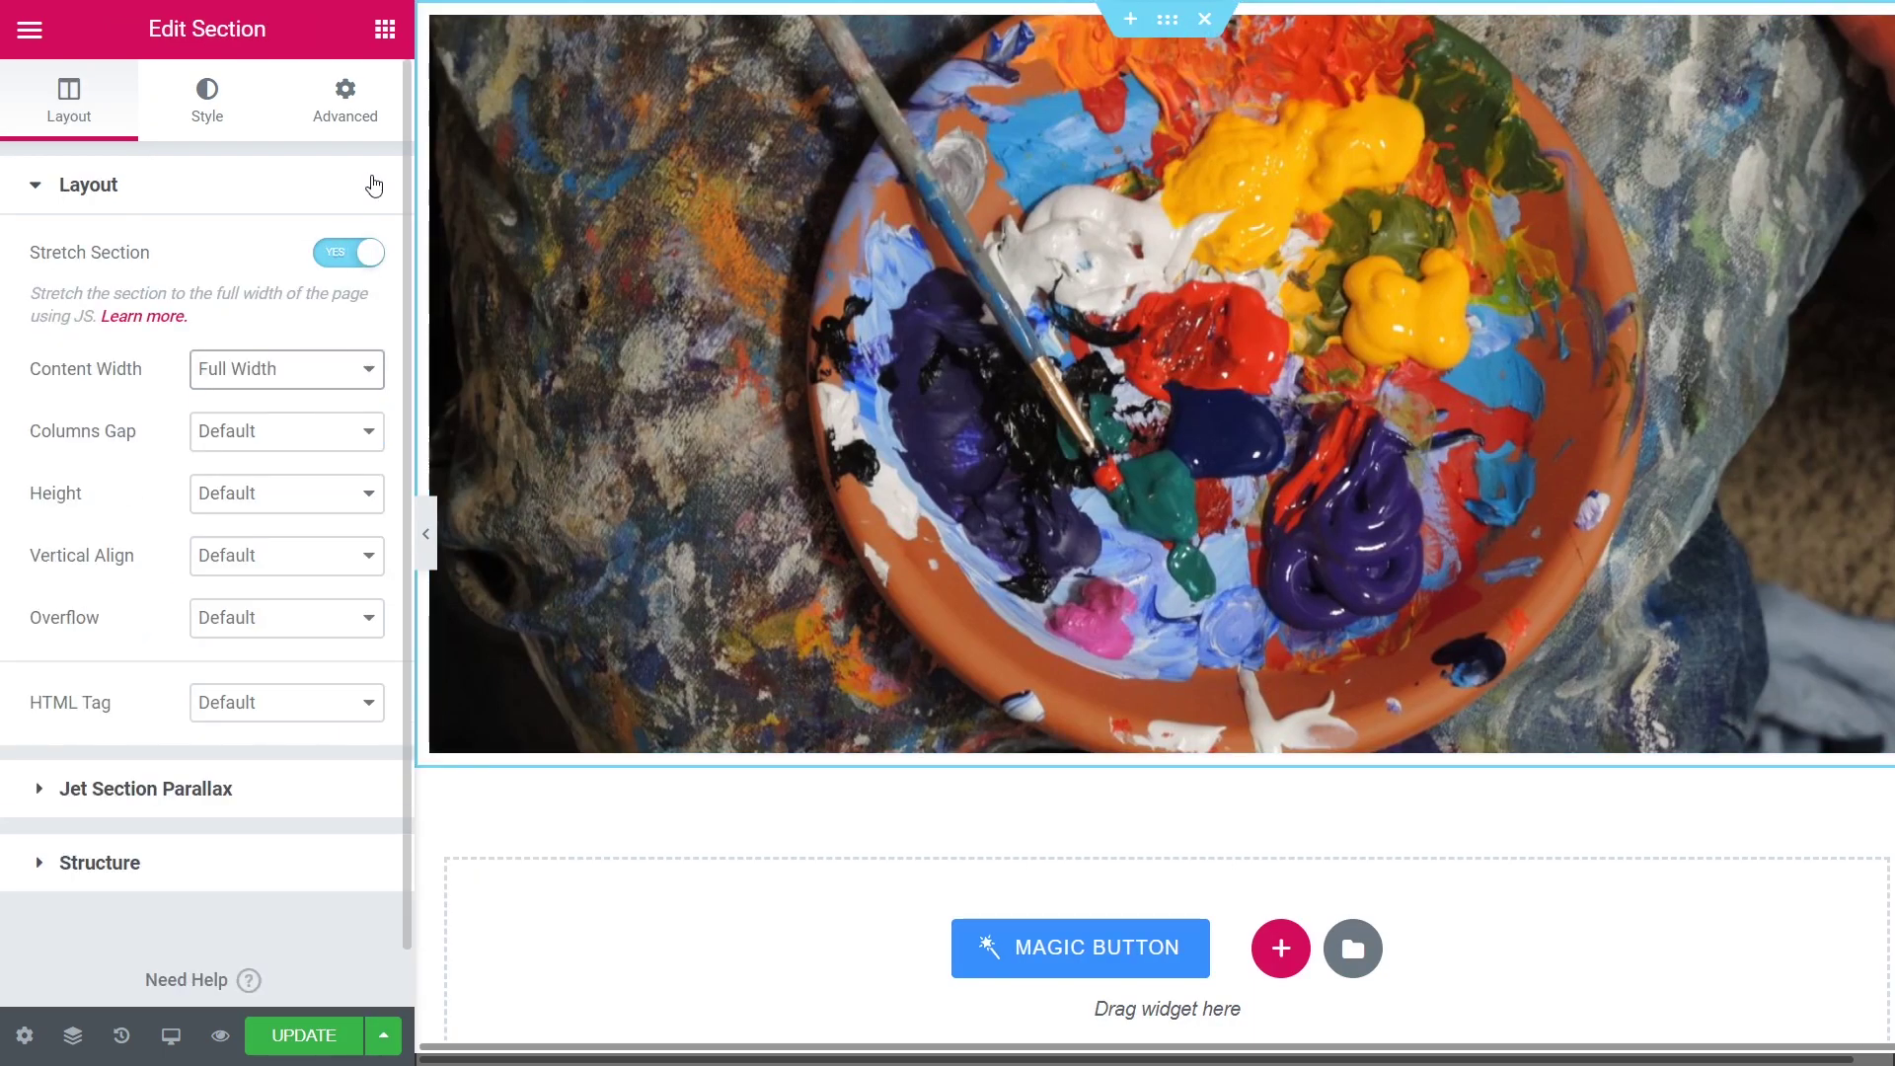
Add a Dynamic Field under the picture showing the event title from meta data
{"action": "left_click", "coordinate": [385, 28]}
{"action": "type", "text": "Dy"}
{"action": "left_click_drag", "start_coordinate": [99, 241], "coordinate": [622, 789]}
{"action": "left_click", "coordinate": [365, 257]}
{"action": "left_click", "coordinate": [238, 312]}
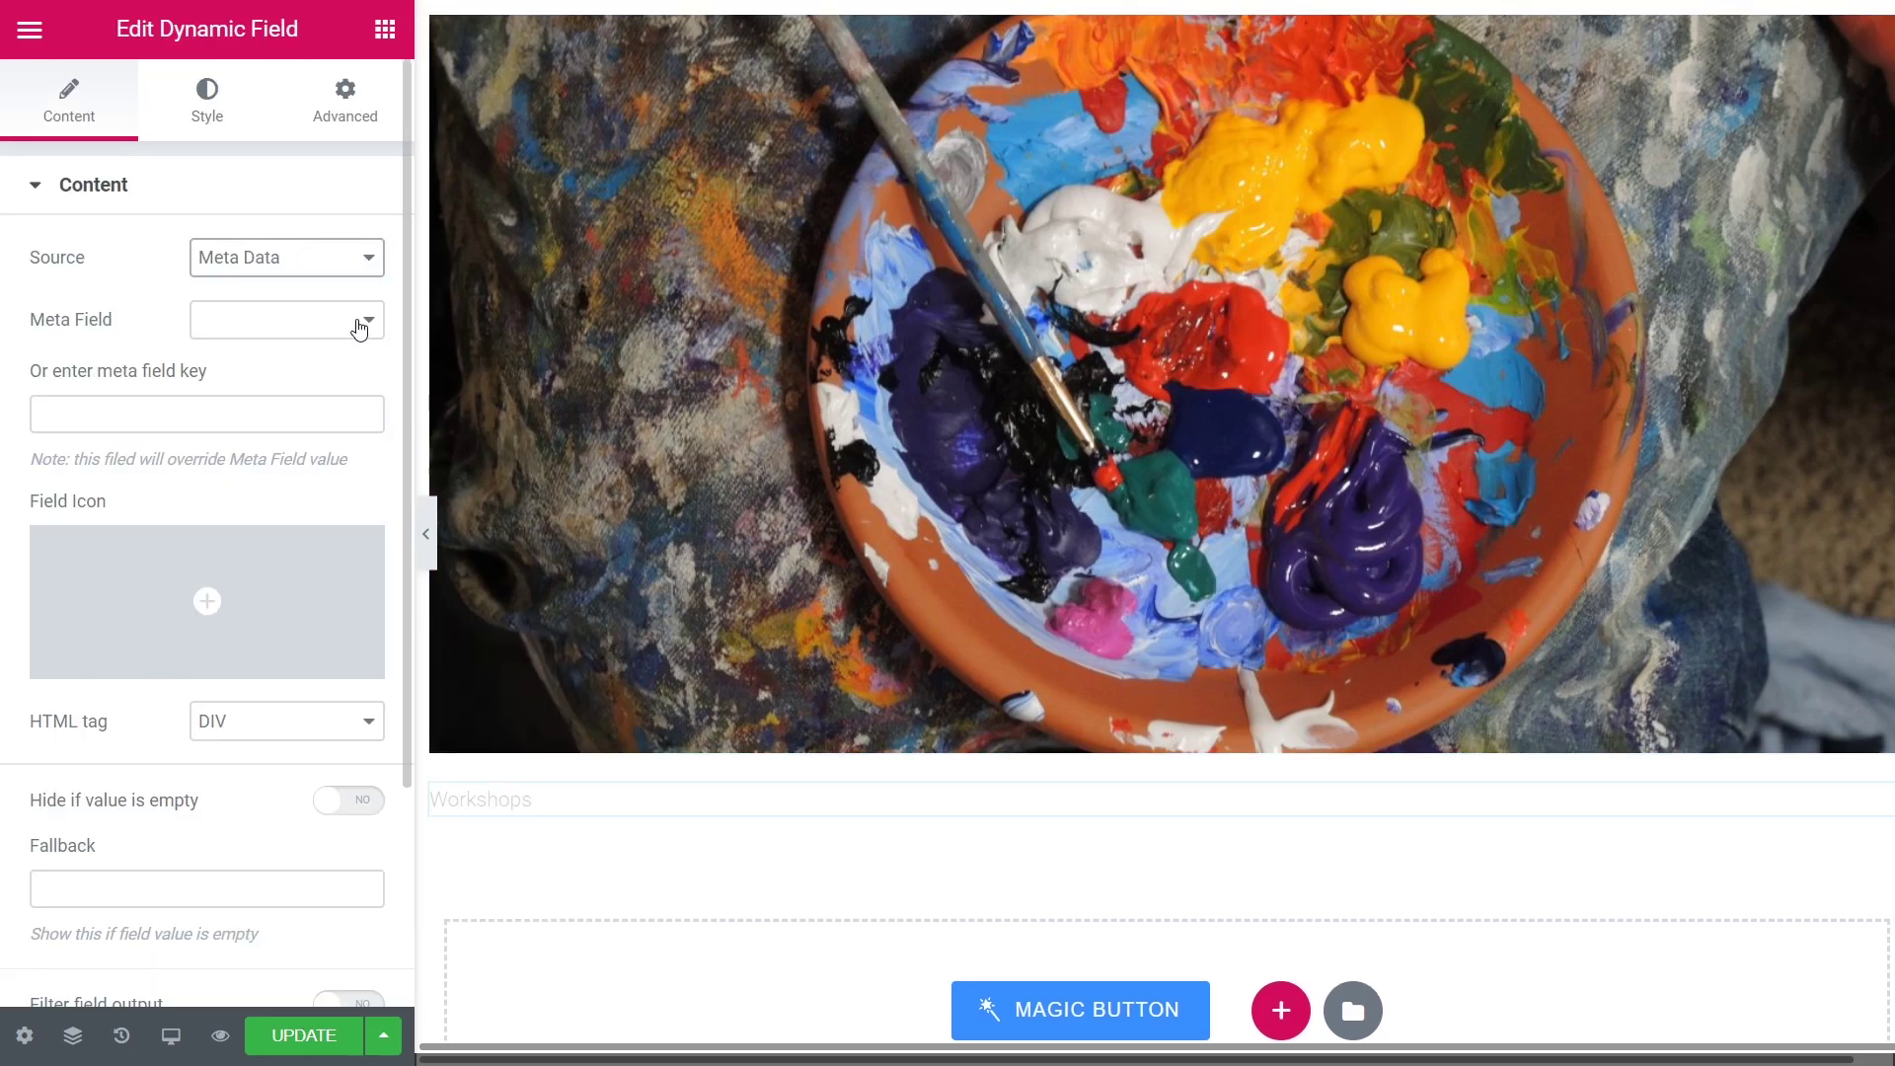
{"action": "left_click", "coordinate": [325, 318]}
{"action": "left_click", "coordinate": [259, 368]}
Make the title text white with a -277 top margin and 62 left margin
{"action": "left_click", "coordinate": [206, 99]}
{"action": "left_click", "coordinate": [347, 257]}
{"action": "left_click", "coordinate": [437, 329]}
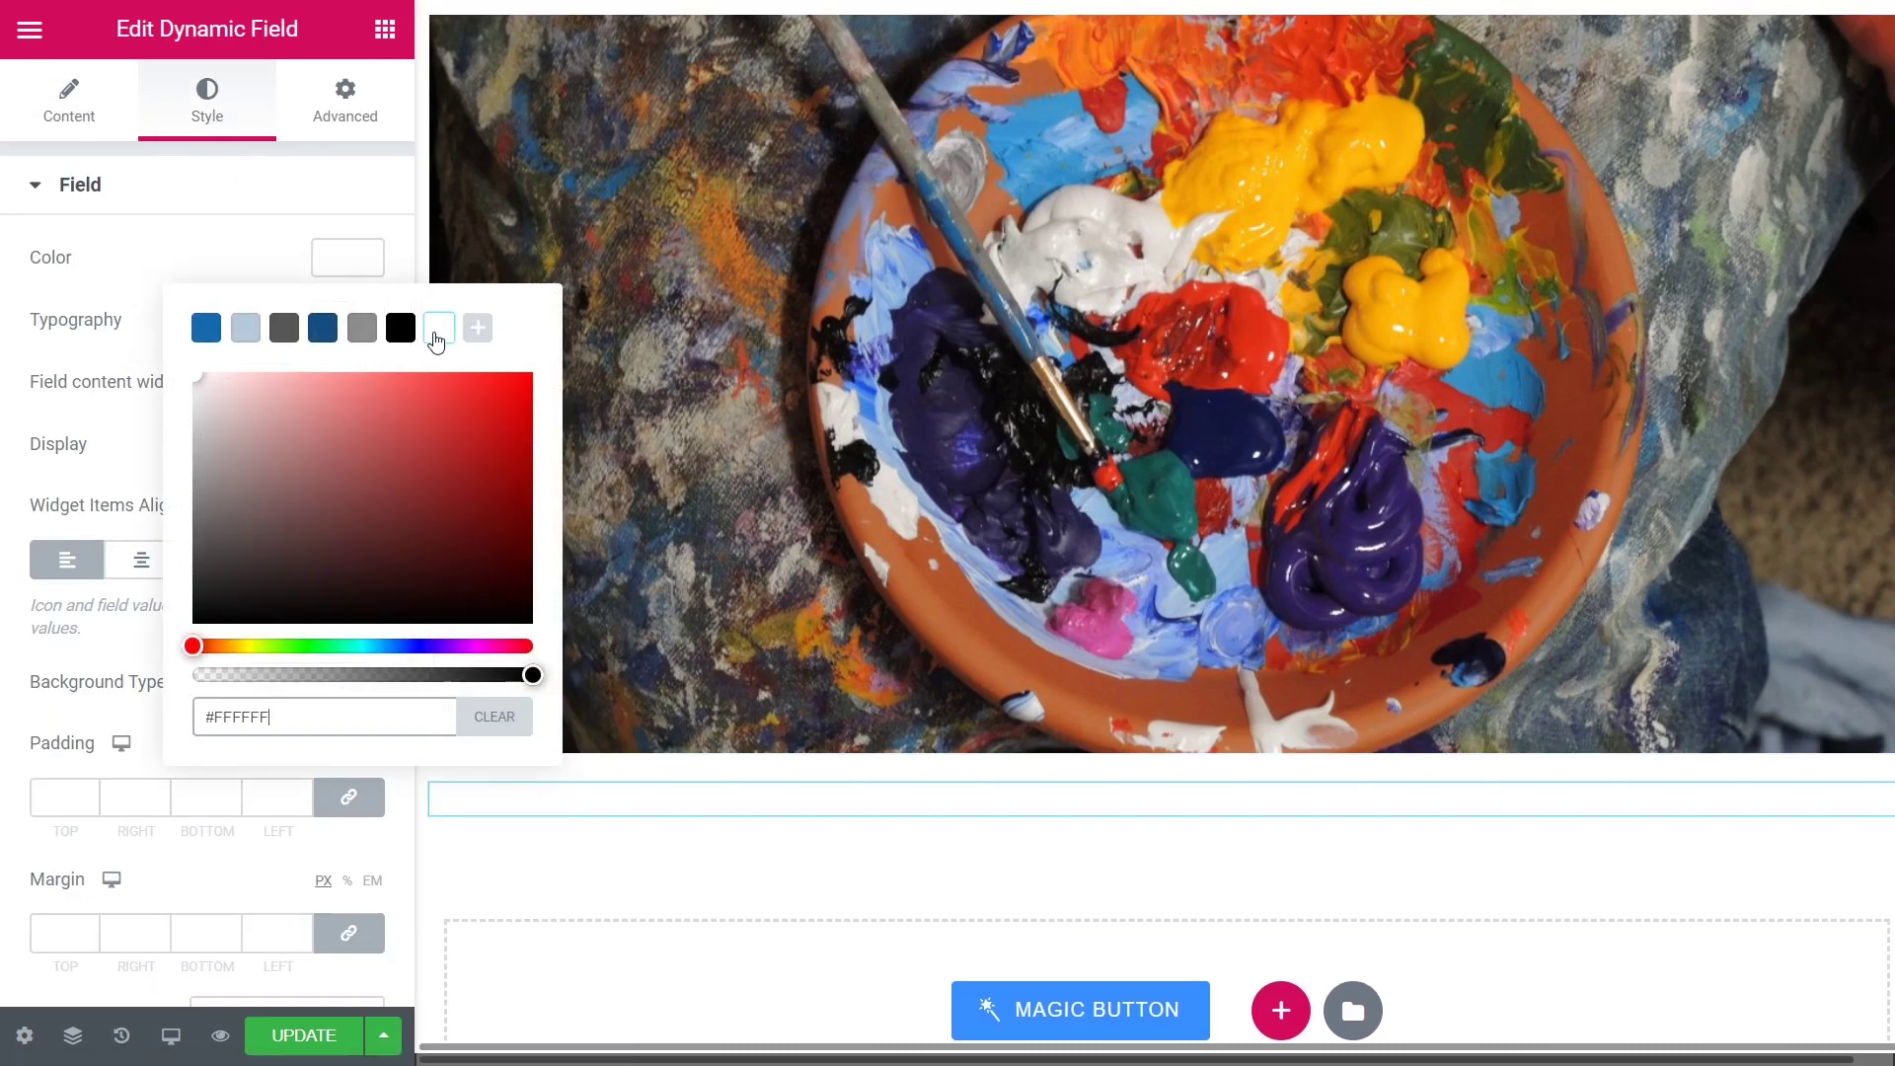
{"action": "left_click", "coordinate": [347, 255]}
{"action": "left_click", "coordinate": [115, 935]}
{"action": "left_click", "coordinate": [91, 931]}
{"action": "type", "text": "277"}
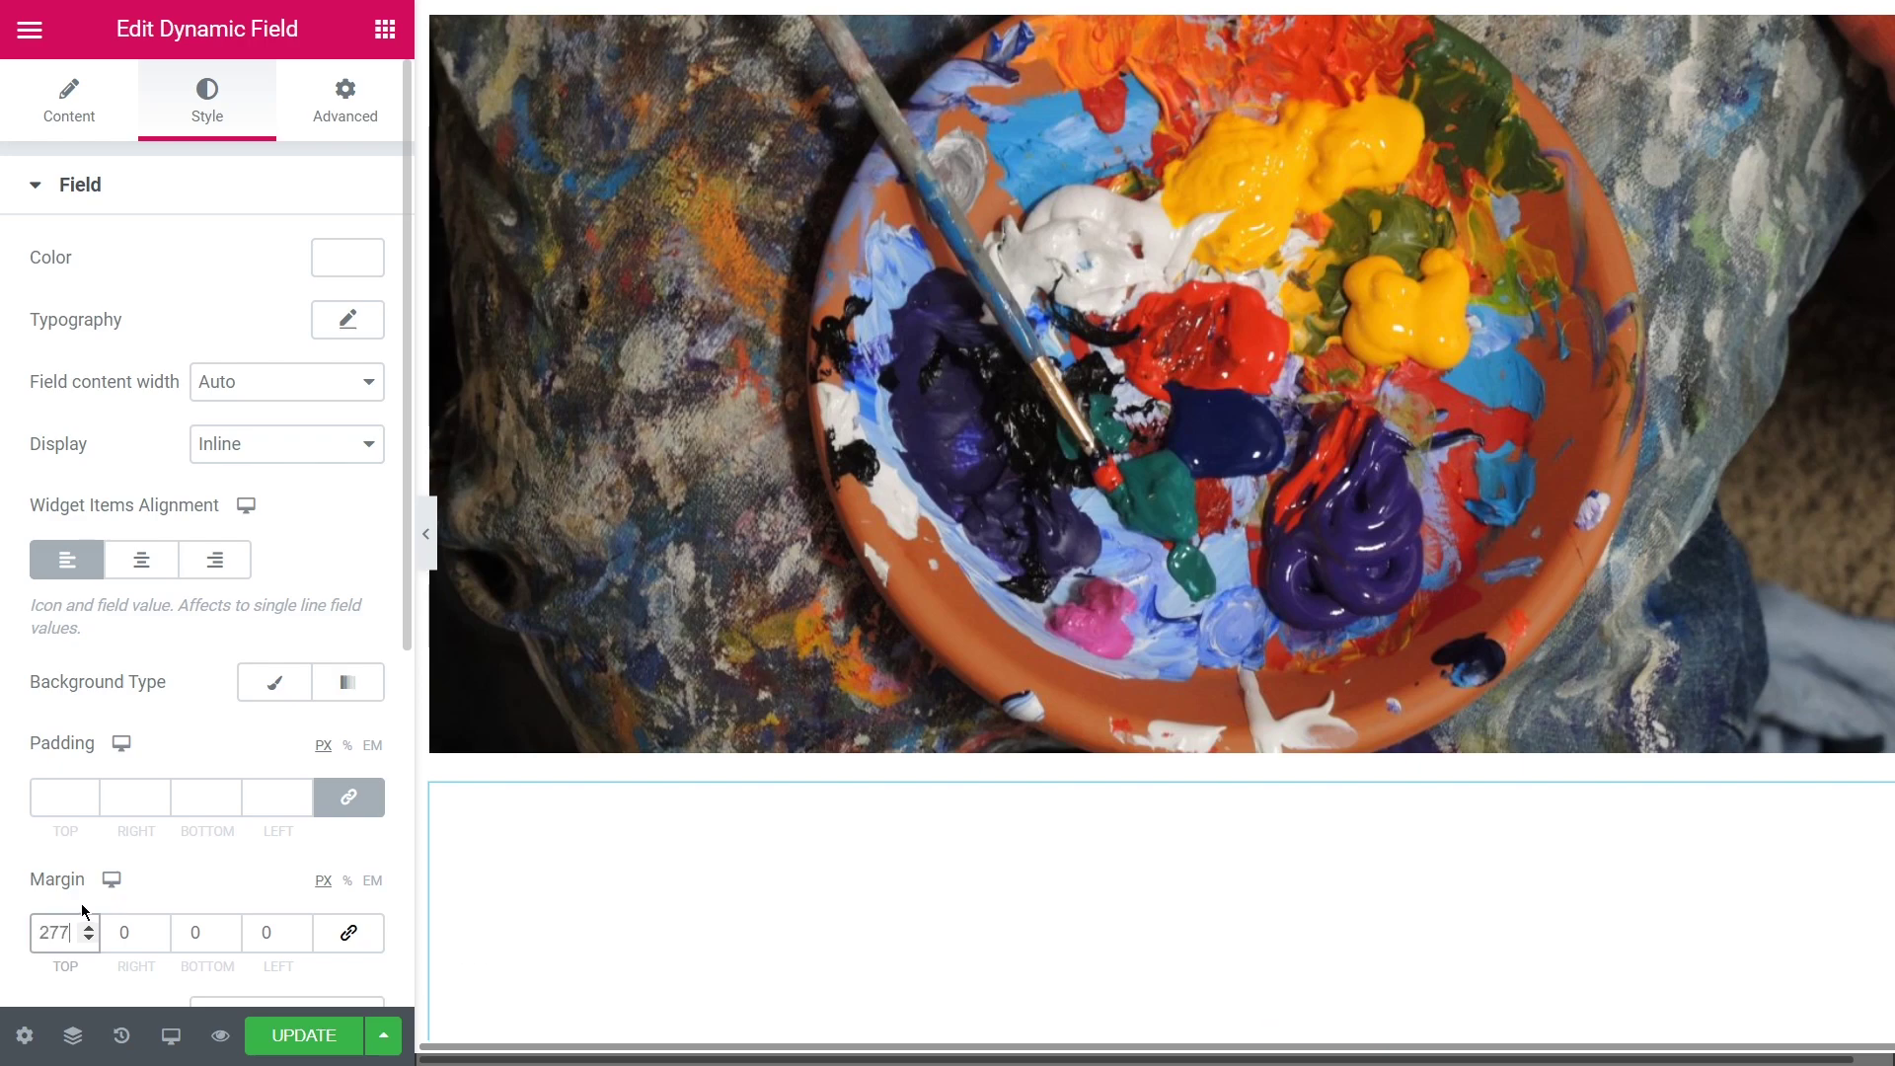
{"action": "type", "text": "-"}
{"action": "left_click", "coordinate": [259, 931]}
{"action": "type", "text": "62"}
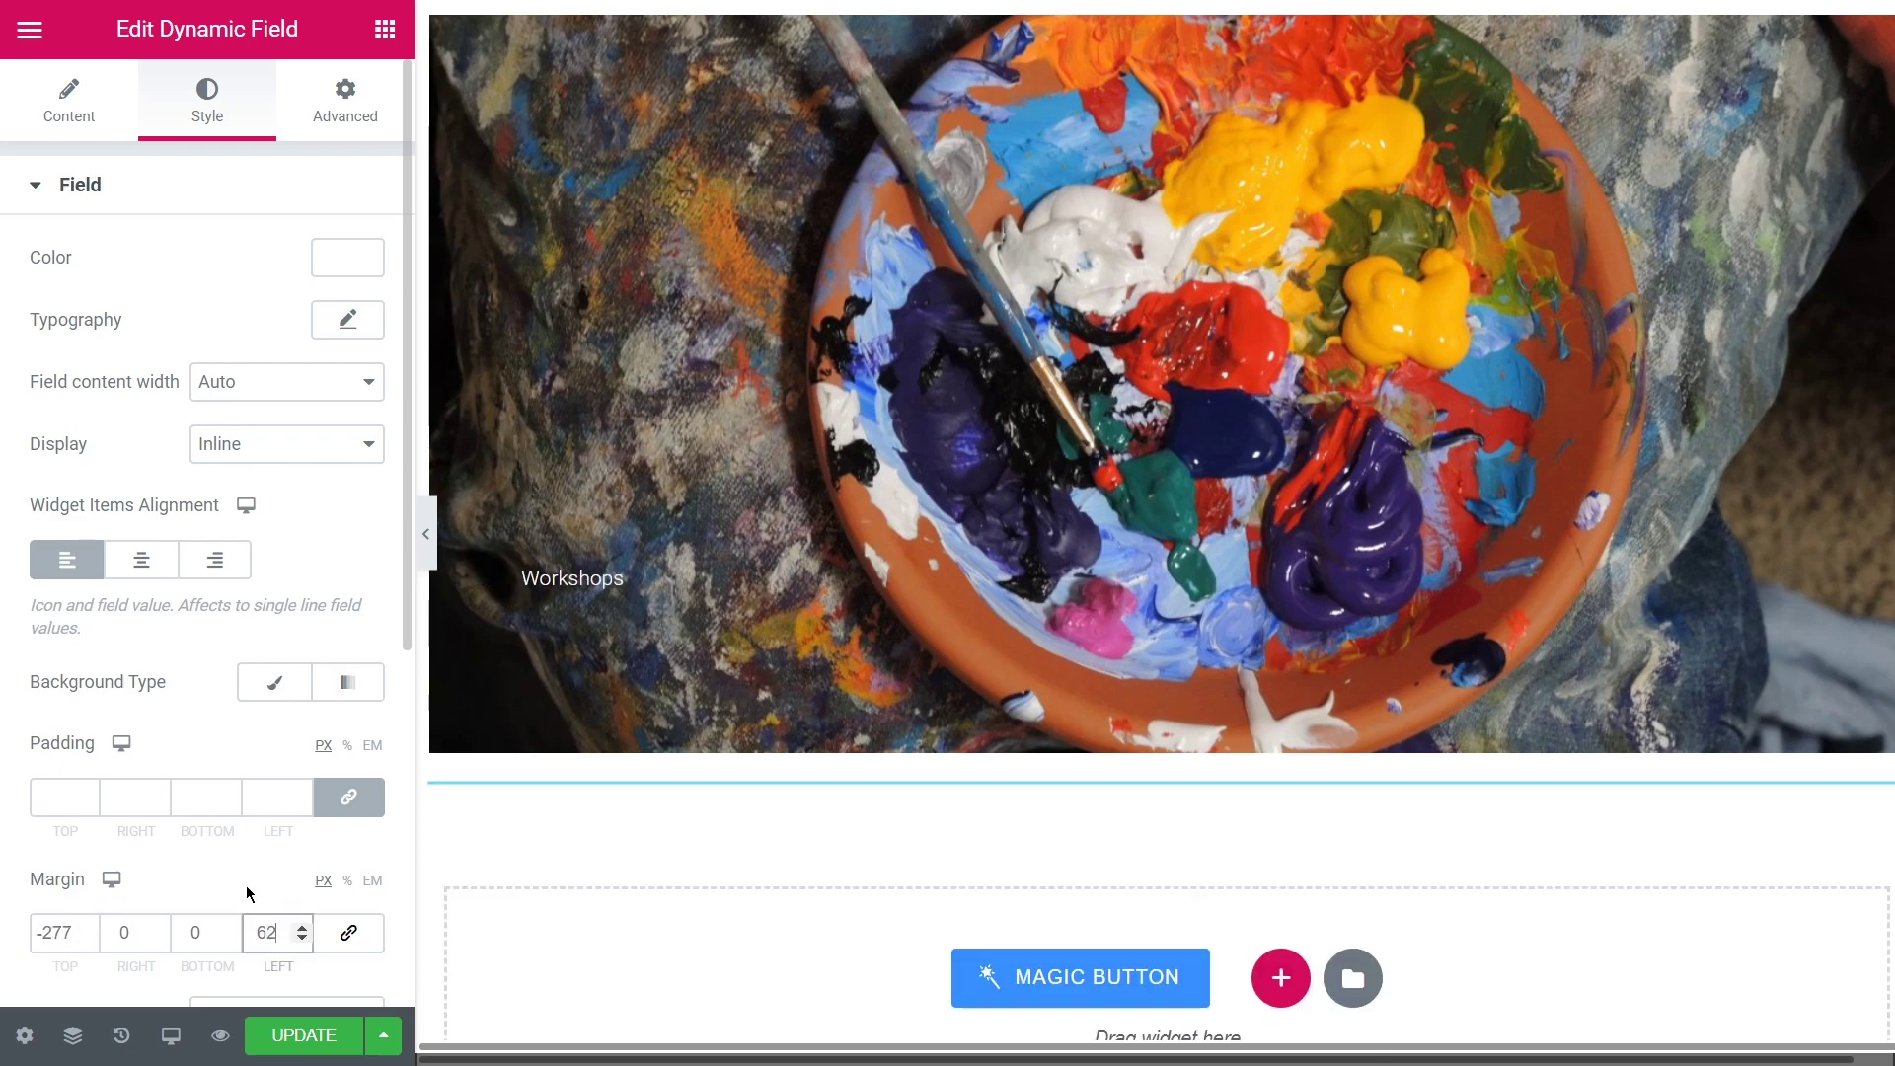
Style the title in Open Sans, size 50, bold
{"action": "left_click", "coordinate": [347, 319]}
{"action": "left_click", "coordinate": [300, 400]}
{"action": "type", "text": "open"}
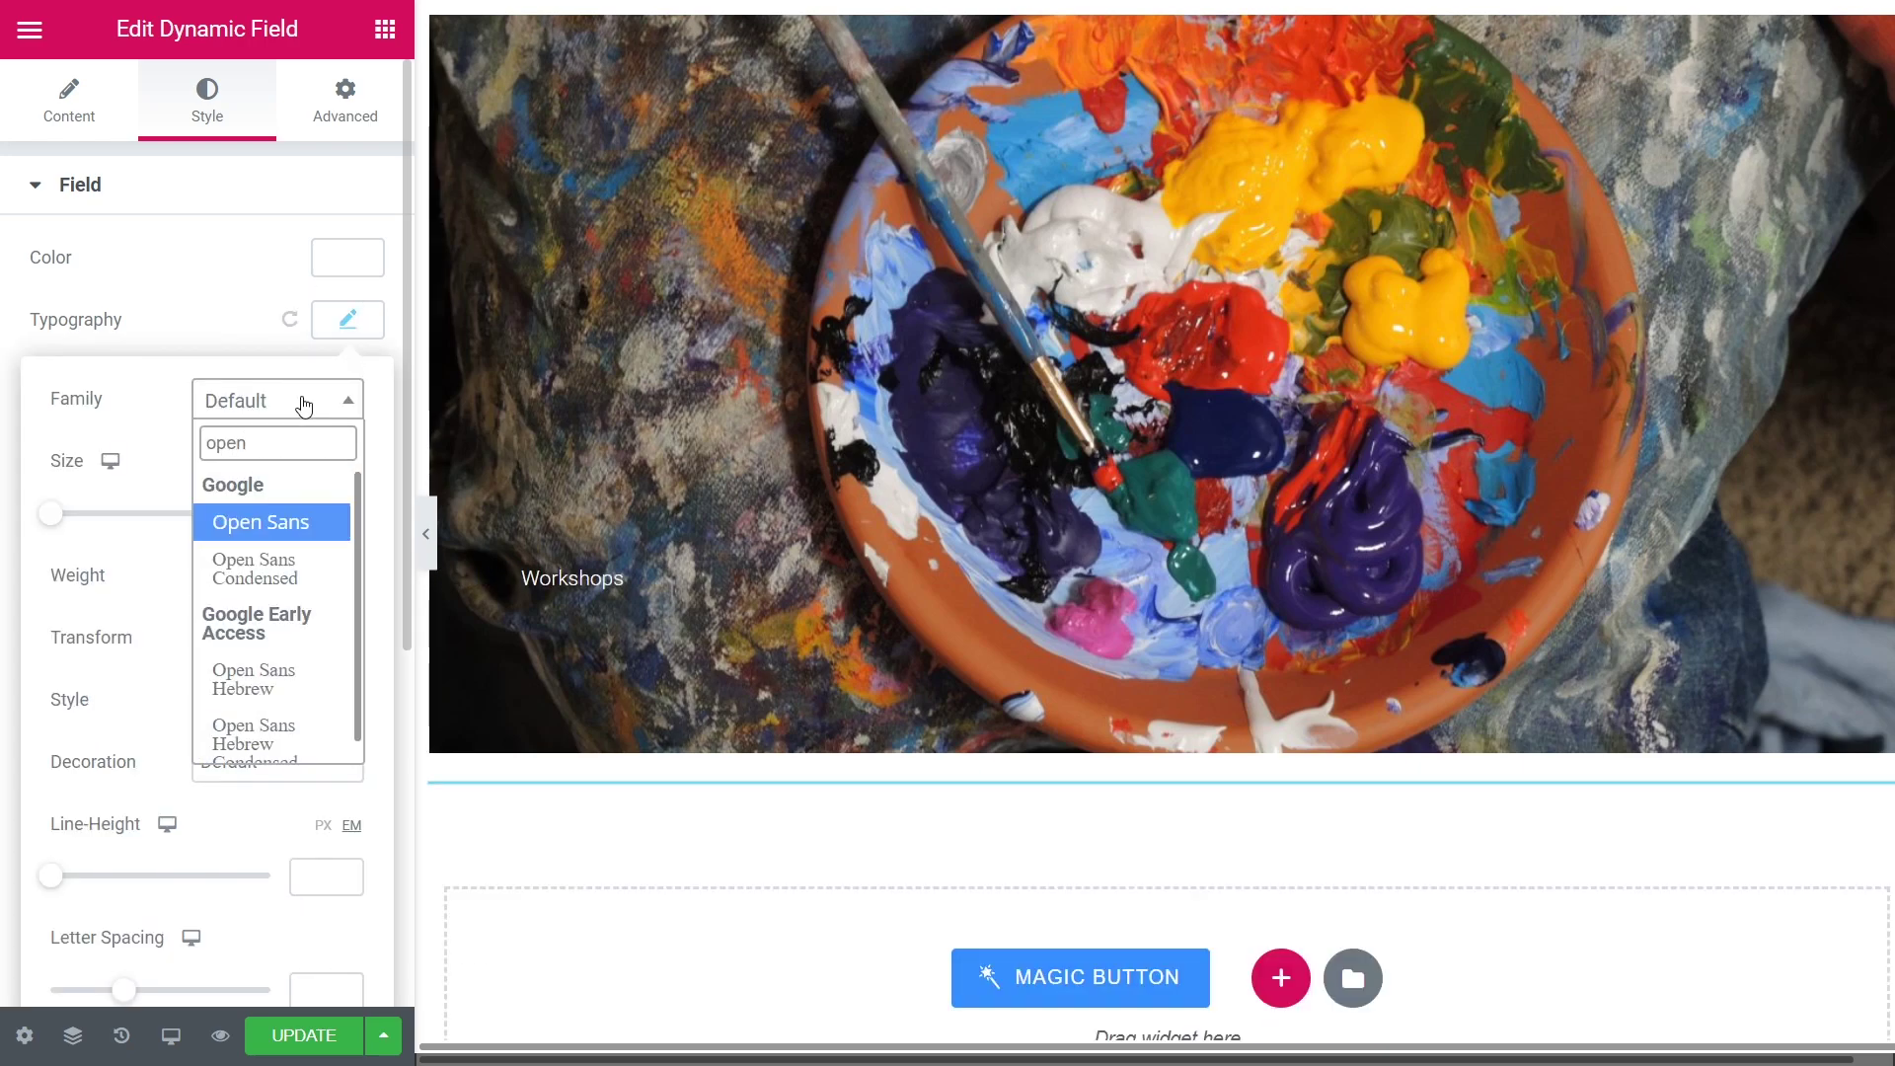
{"action": "left_click", "coordinate": [279, 511]}
{"action": "left_click", "coordinate": [327, 514]}
{"action": "type", "text": "50"}
{"action": "left_click", "coordinate": [278, 575]}
{"action": "left_click", "coordinate": [296, 859]}
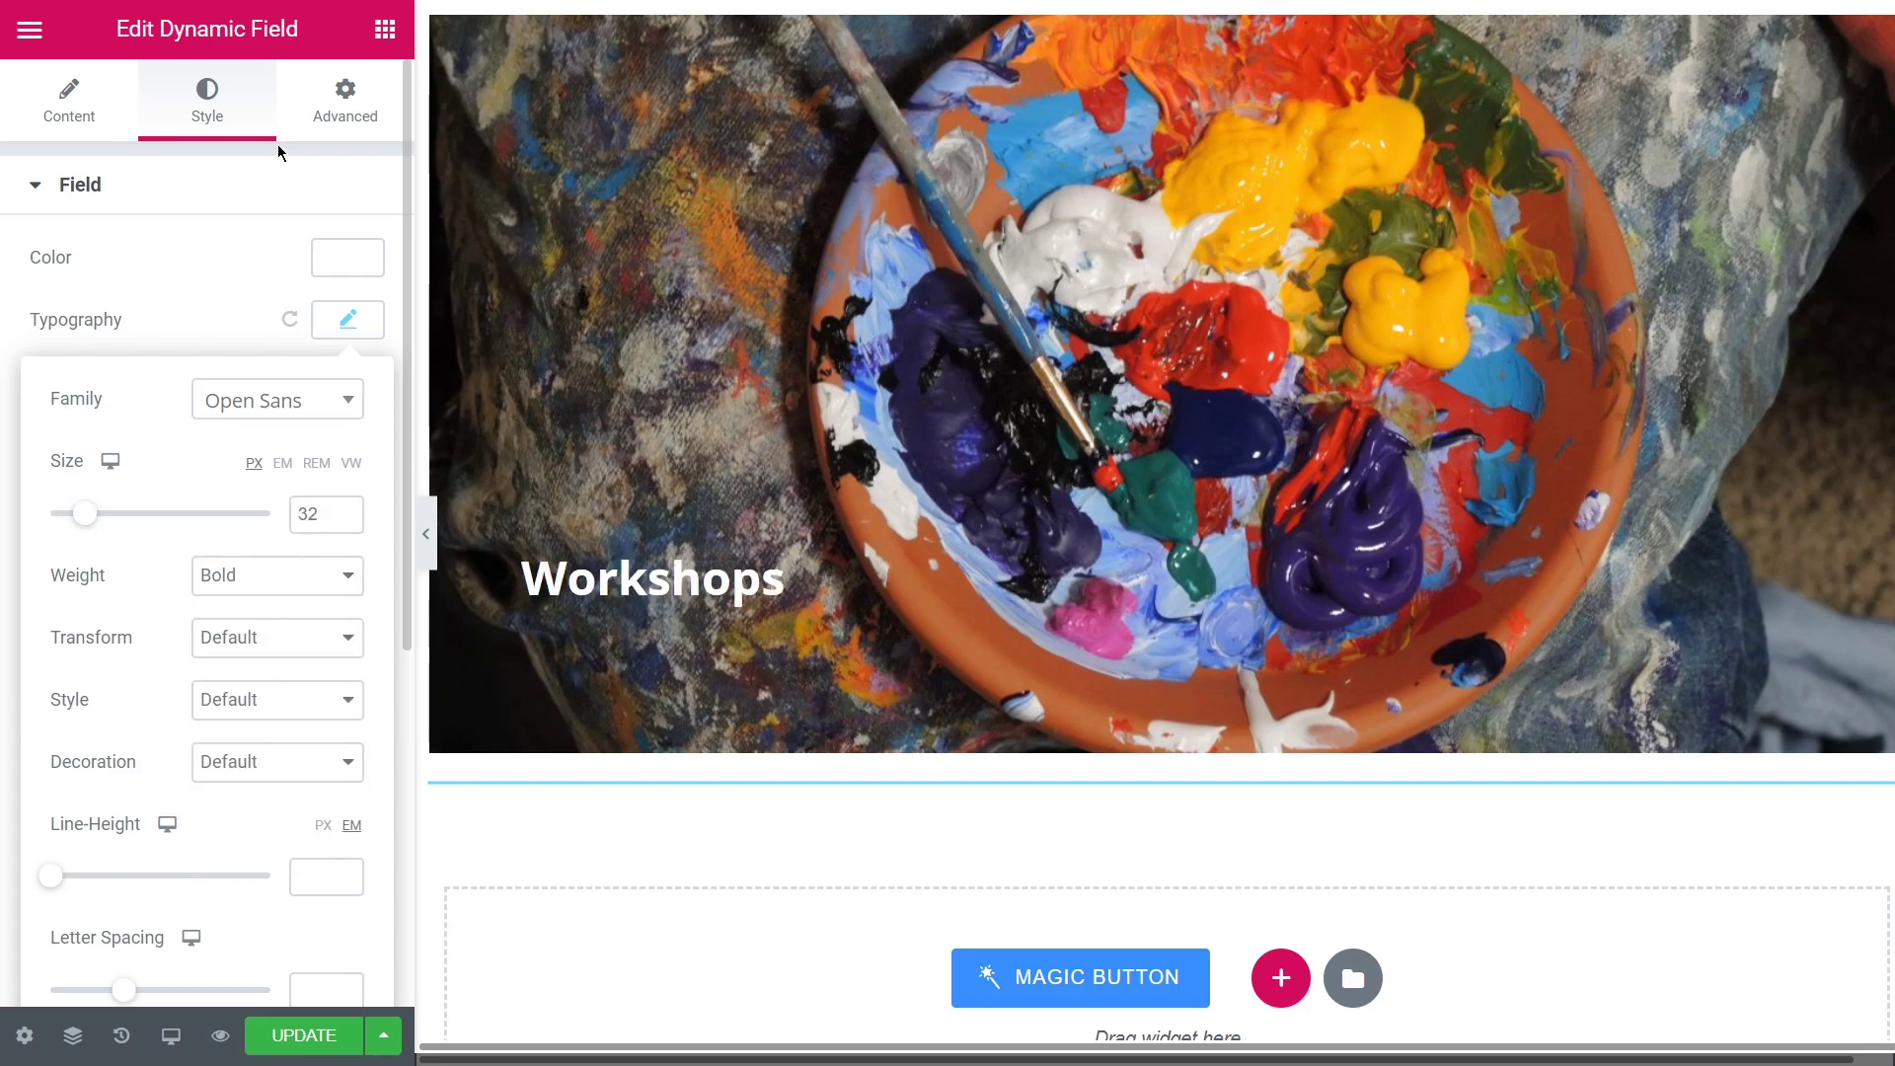
Set another Dynamic Field to show the event count, 145 Events, from meta data
{"action": "left_click", "coordinate": [69, 98]}
{"action": "left_click", "coordinate": [286, 256]}
{"action": "left_click", "coordinate": [276, 296]}
{"action": "left_click", "coordinate": [284, 316]}
Make the event count white Open Sans at size 29
{"action": "left_click", "coordinate": [312, 582]}
{"action": "left_click", "coordinate": [207, 99]}
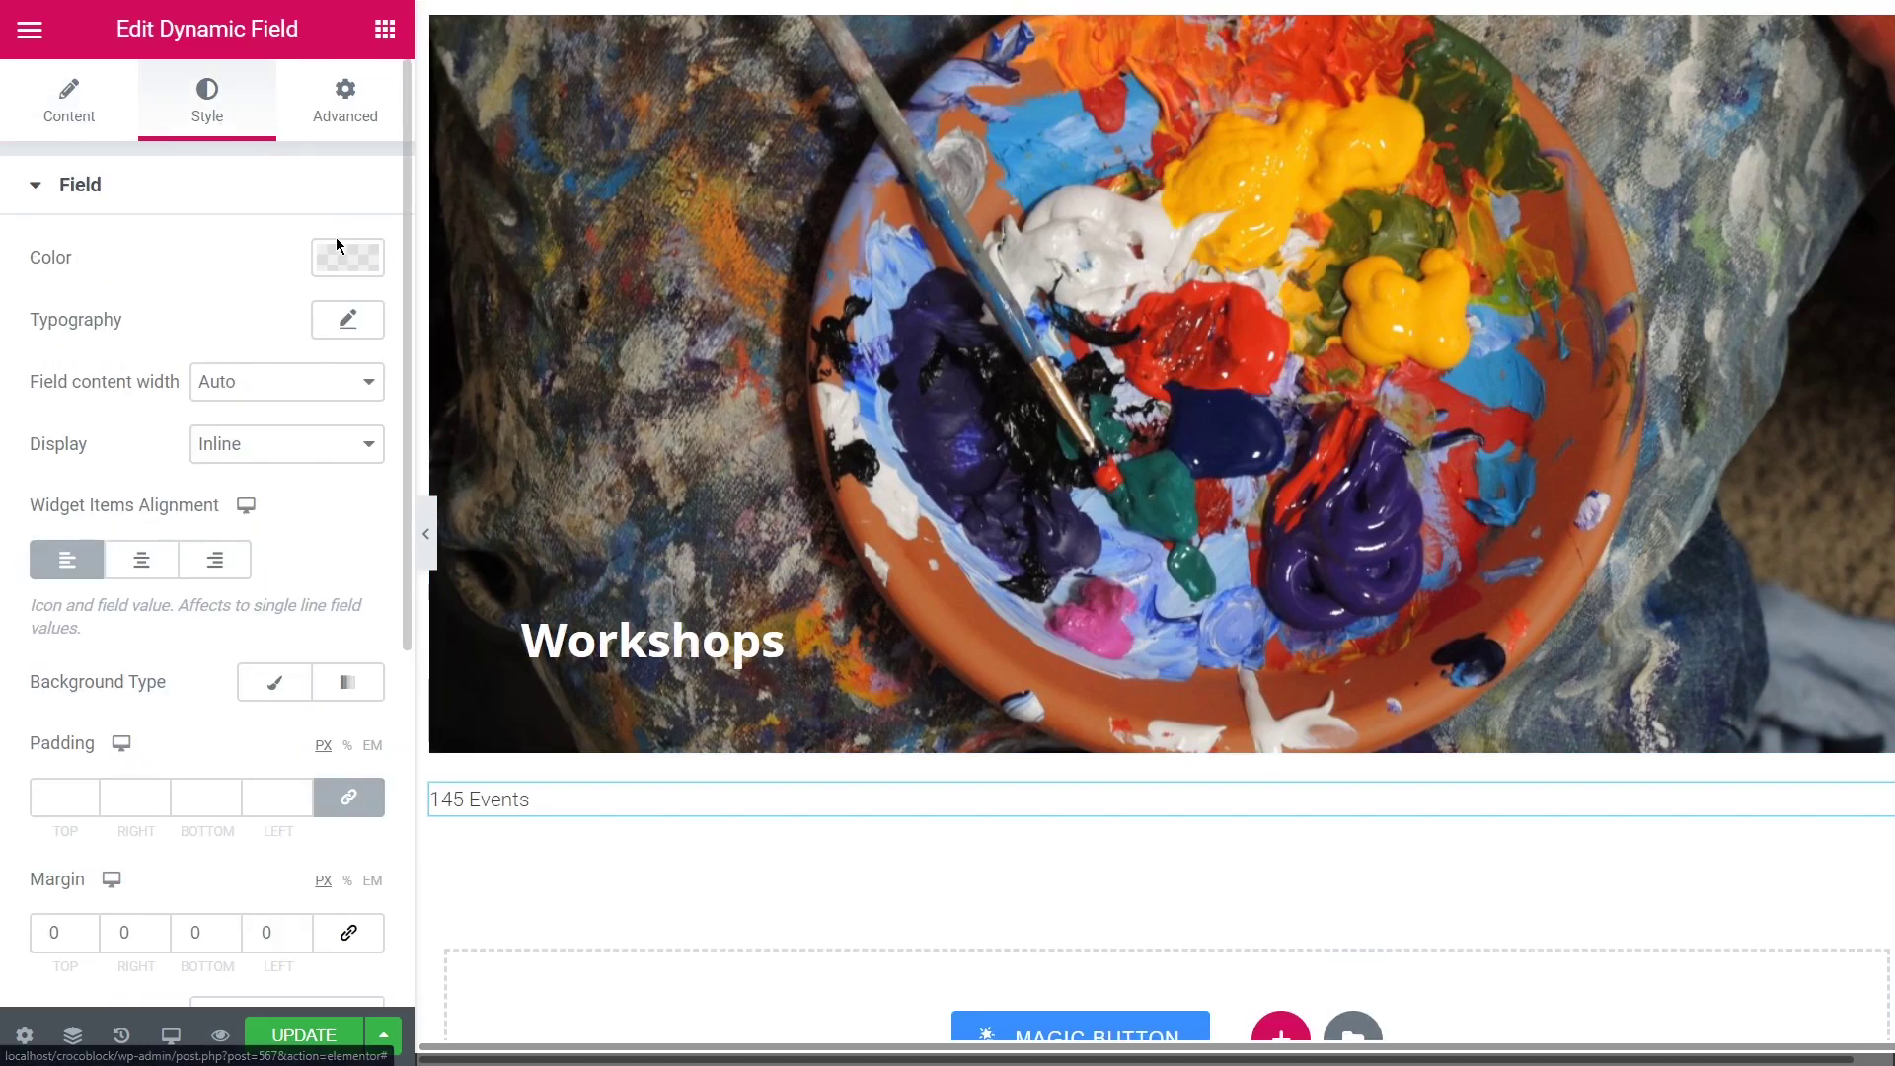
{"action": "left_click", "coordinate": [347, 256]}
{"action": "left_click", "coordinate": [434, 327]}
{"action": "left_click", "coordinate": [347, 319]}
{"action": "left_click", "coordinate": [317, 405]}
{"action": "left_click", "coordinate": [326, 514]}
{"action": "type", "text": "29"}
{"action": "left_click", "coordinate": [233, 909]}
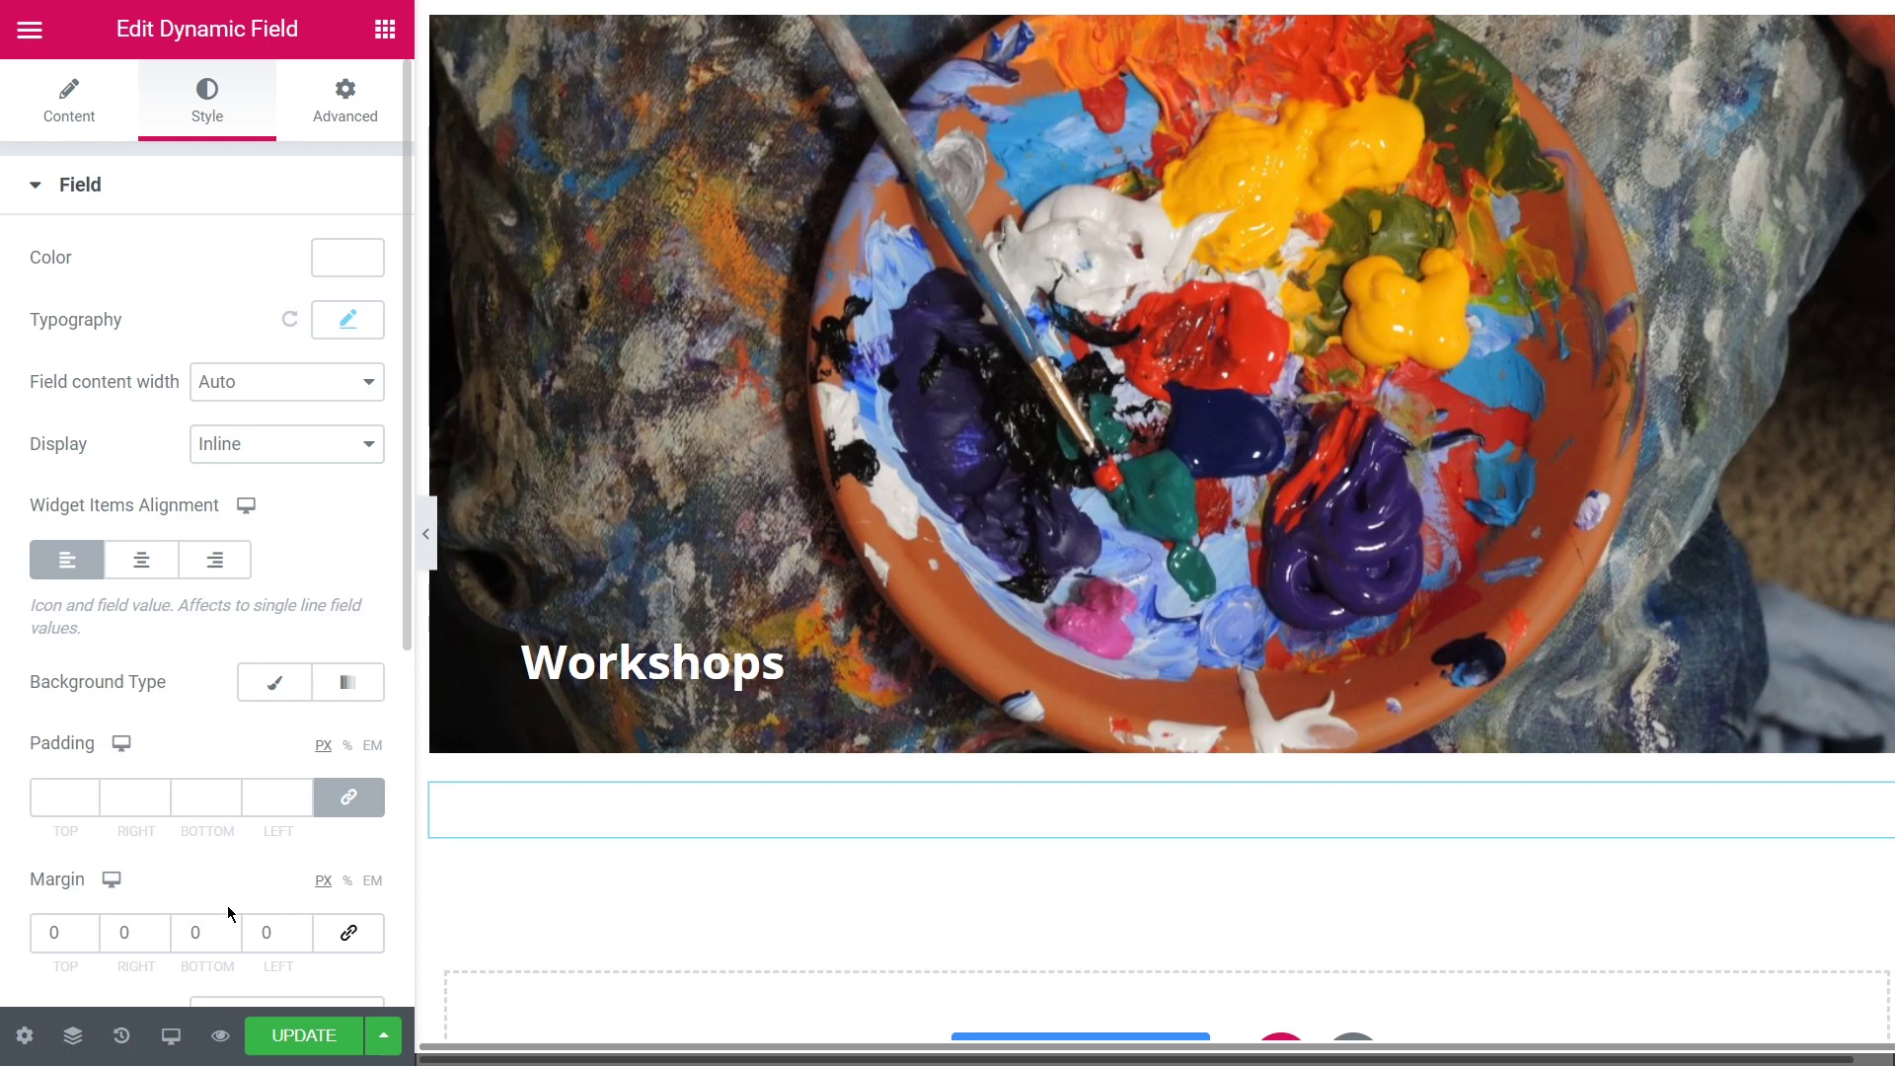
Give the event count a -173 top margin and 62 left margin
{"action": "left_click", "coordinate": [59, 931]}
{"action": "type", "text": "-173"}
{"action": "left_click", "coordinate": [267, 937]}
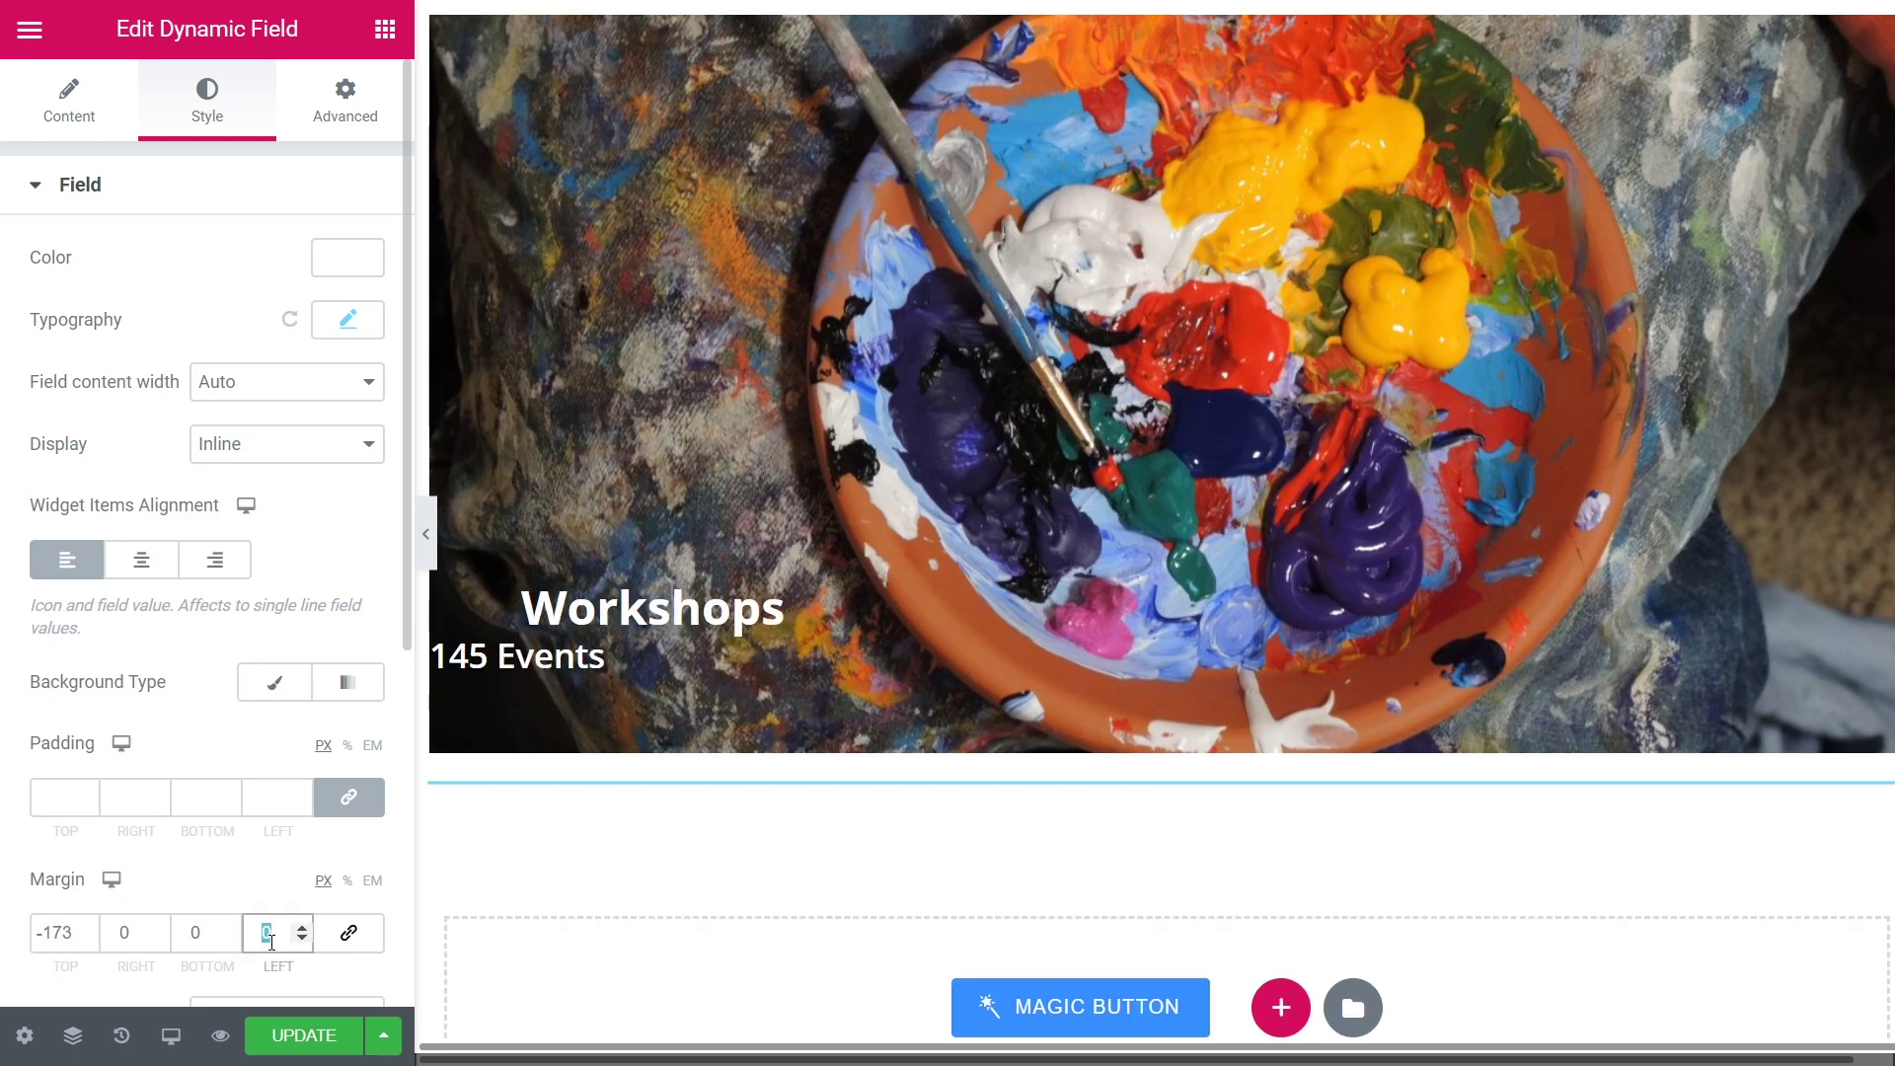
{"action": "type", "text": "62"}
{"action": "left_click", "coordinate": [56, 932]}
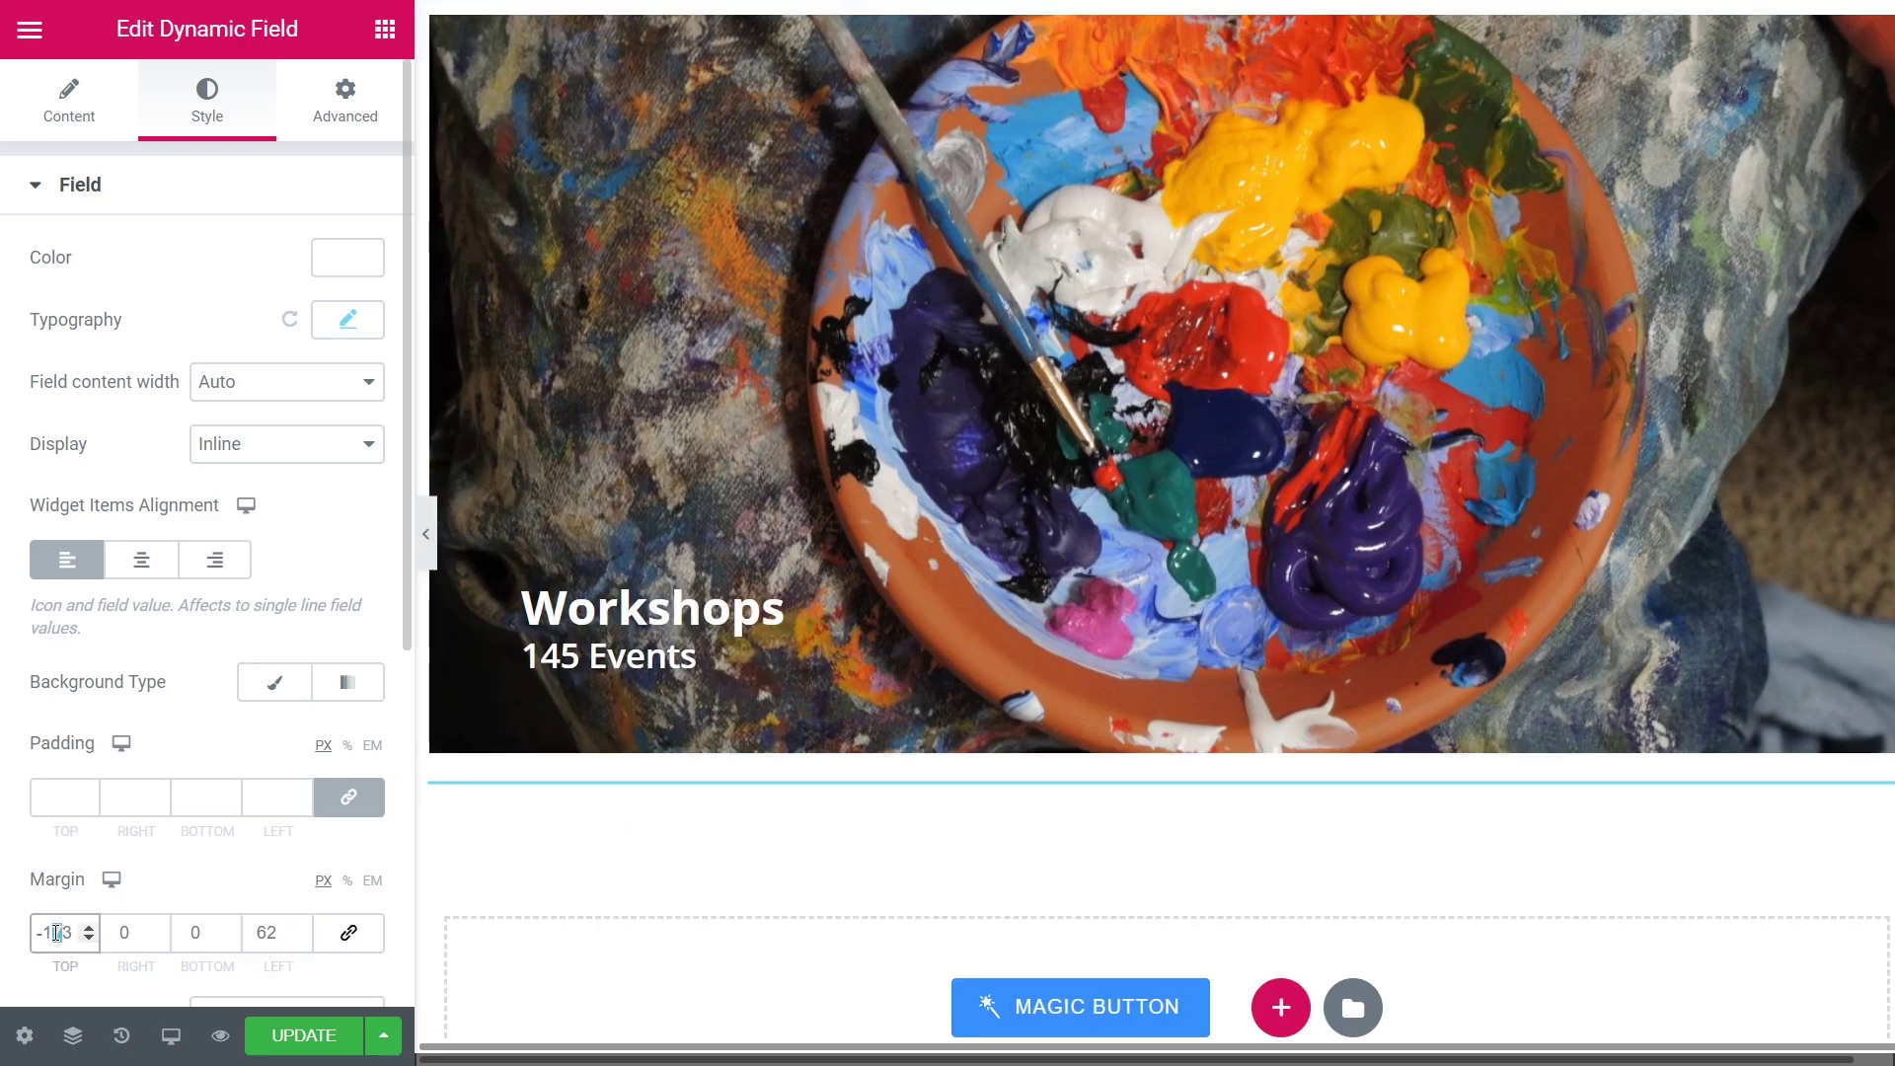
{"action": "scroll", "coordinate": [56, 933], "scroll_direction": "up", "scroll_amount": 7}
{"action": "left_click", "coordinate": [385, 29]}
Add a 'Choose Your Event Style' heading below the banner, coloured #334150
{"action": "left_click_drag", "start_coordinate": [296, 306], "coordinate": [582, 949]}
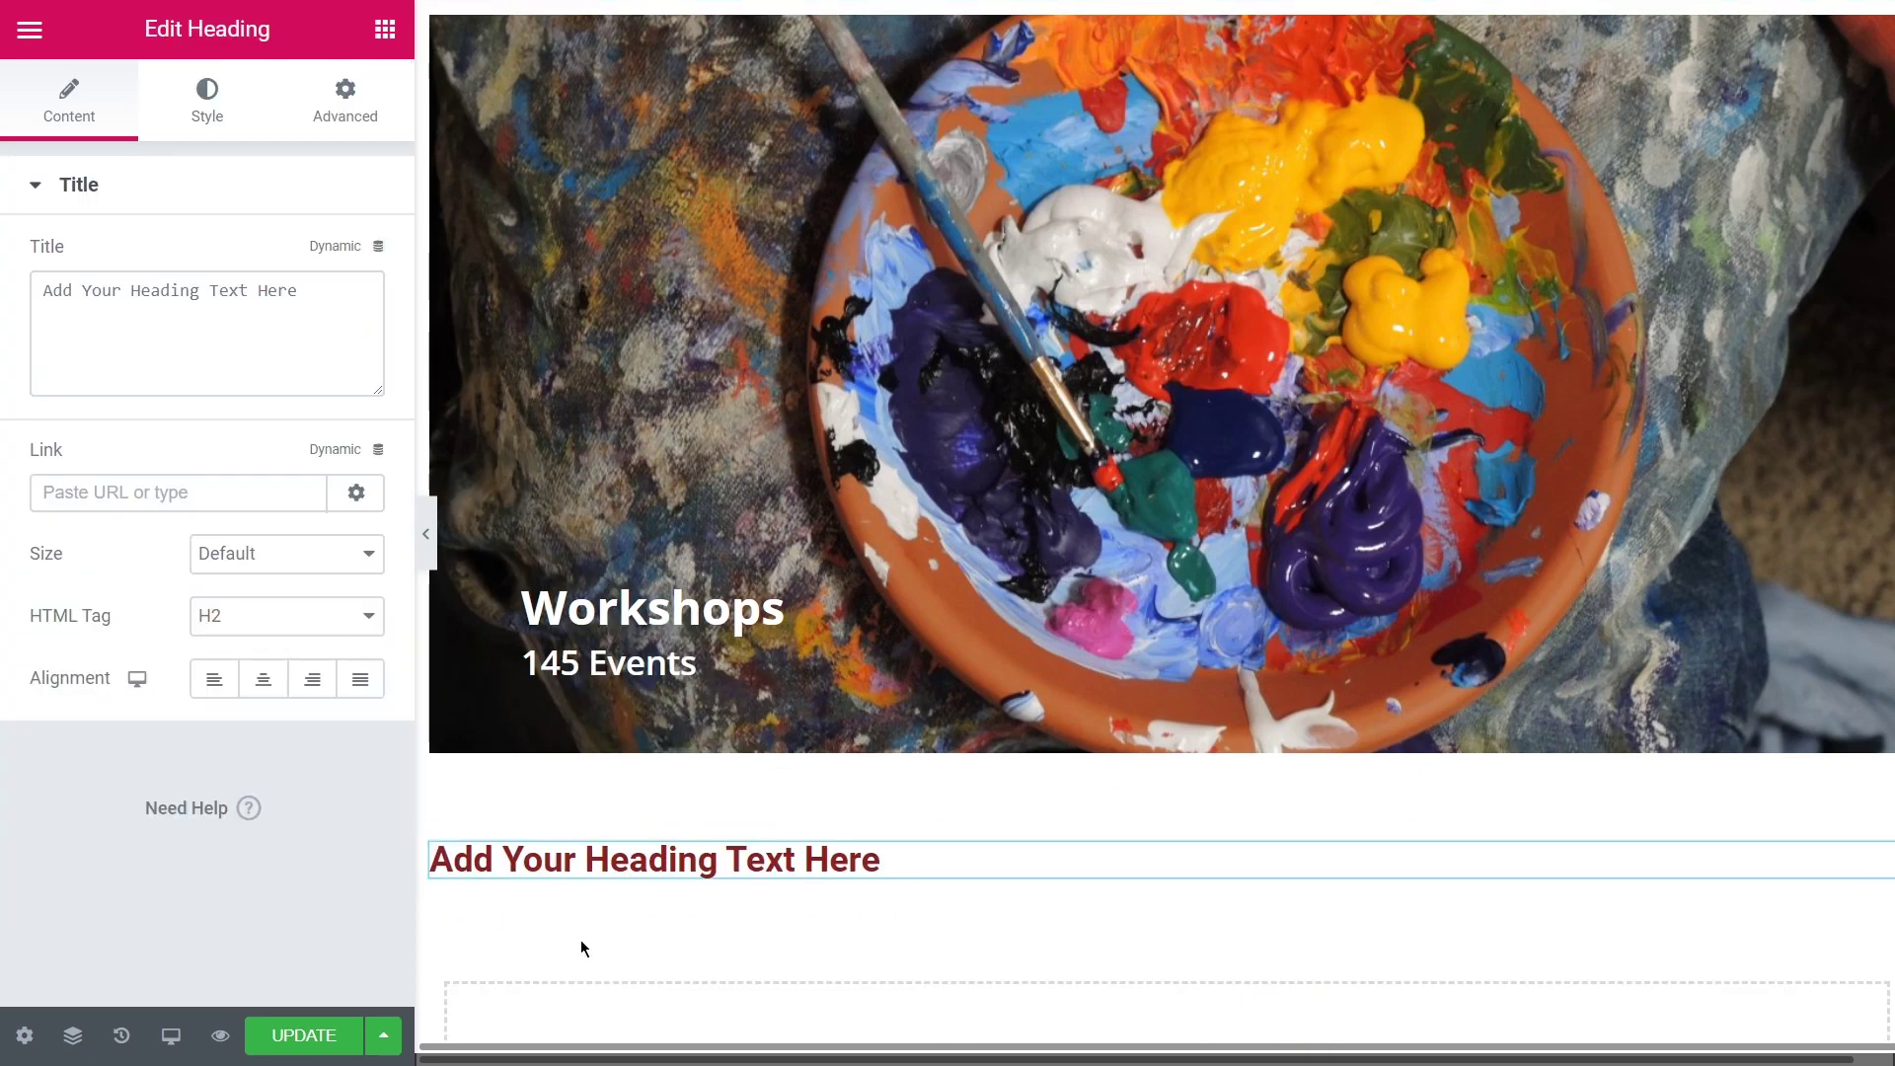
{"action": "type", "text": "Choose Your Event Style"}
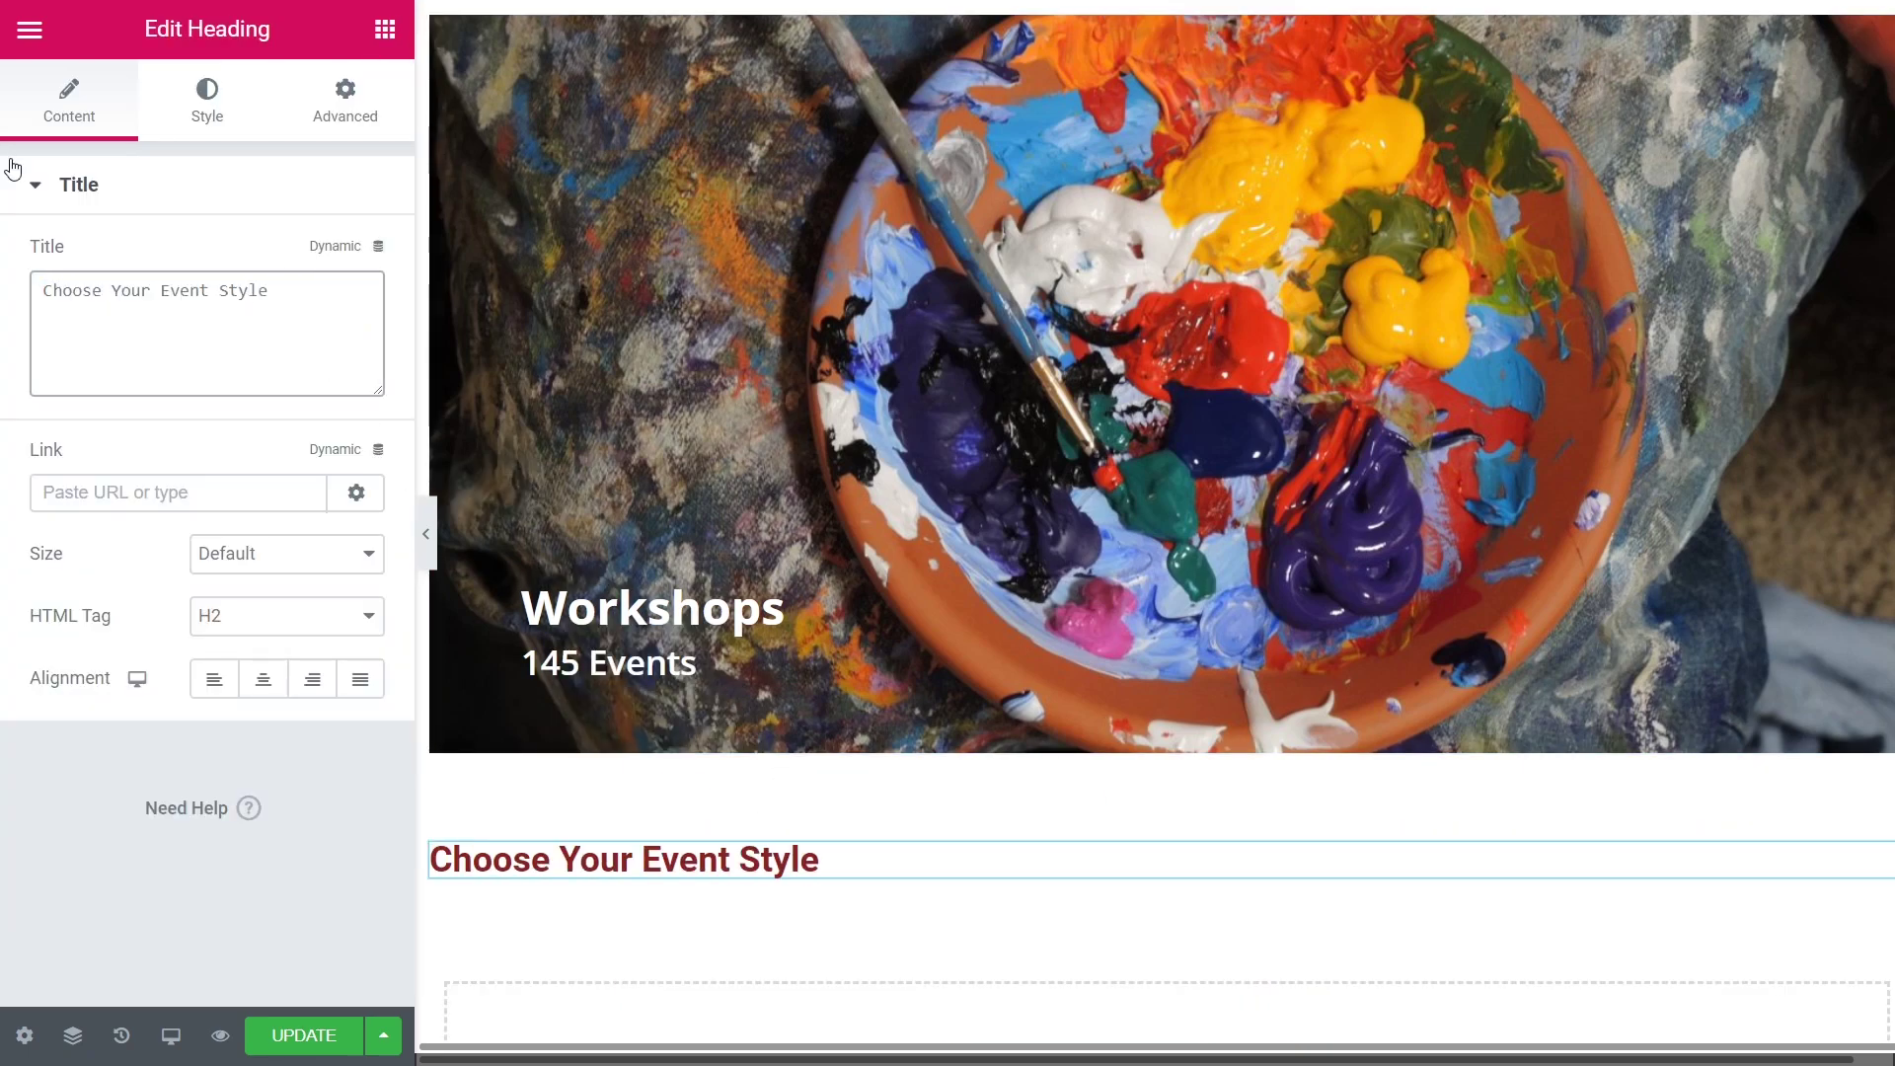
{"action": "left_click", "coordinate": [208, 99]}
{"action": "left_click", "coordinate": [314, 261]}
{"action": "key", "text": "ctrl+v"}
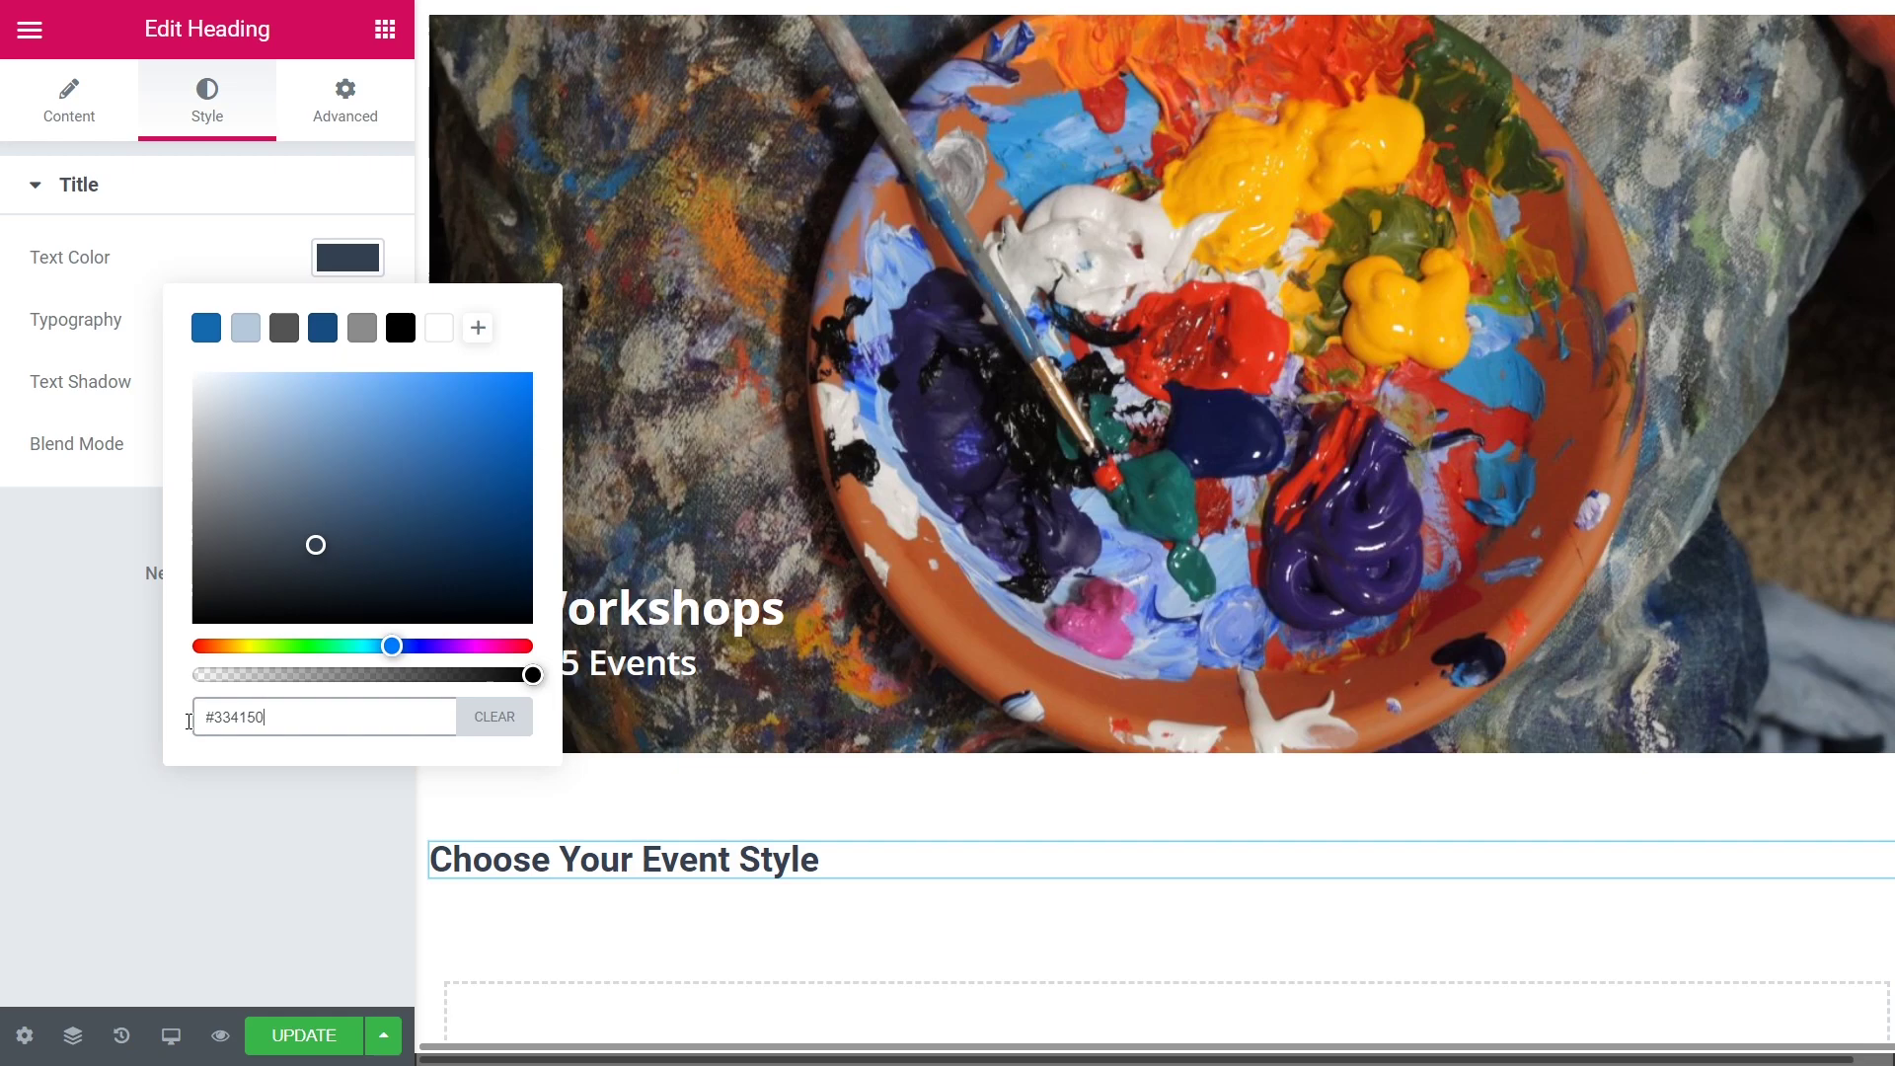
Set the heading typography to Open Sans, size 30, bold
{"action": "left_click", "coordinate": [347, 319]}
{"action": "left_click", "coordinate": [306, 399]}
{"action": "type", "text": "Open"}
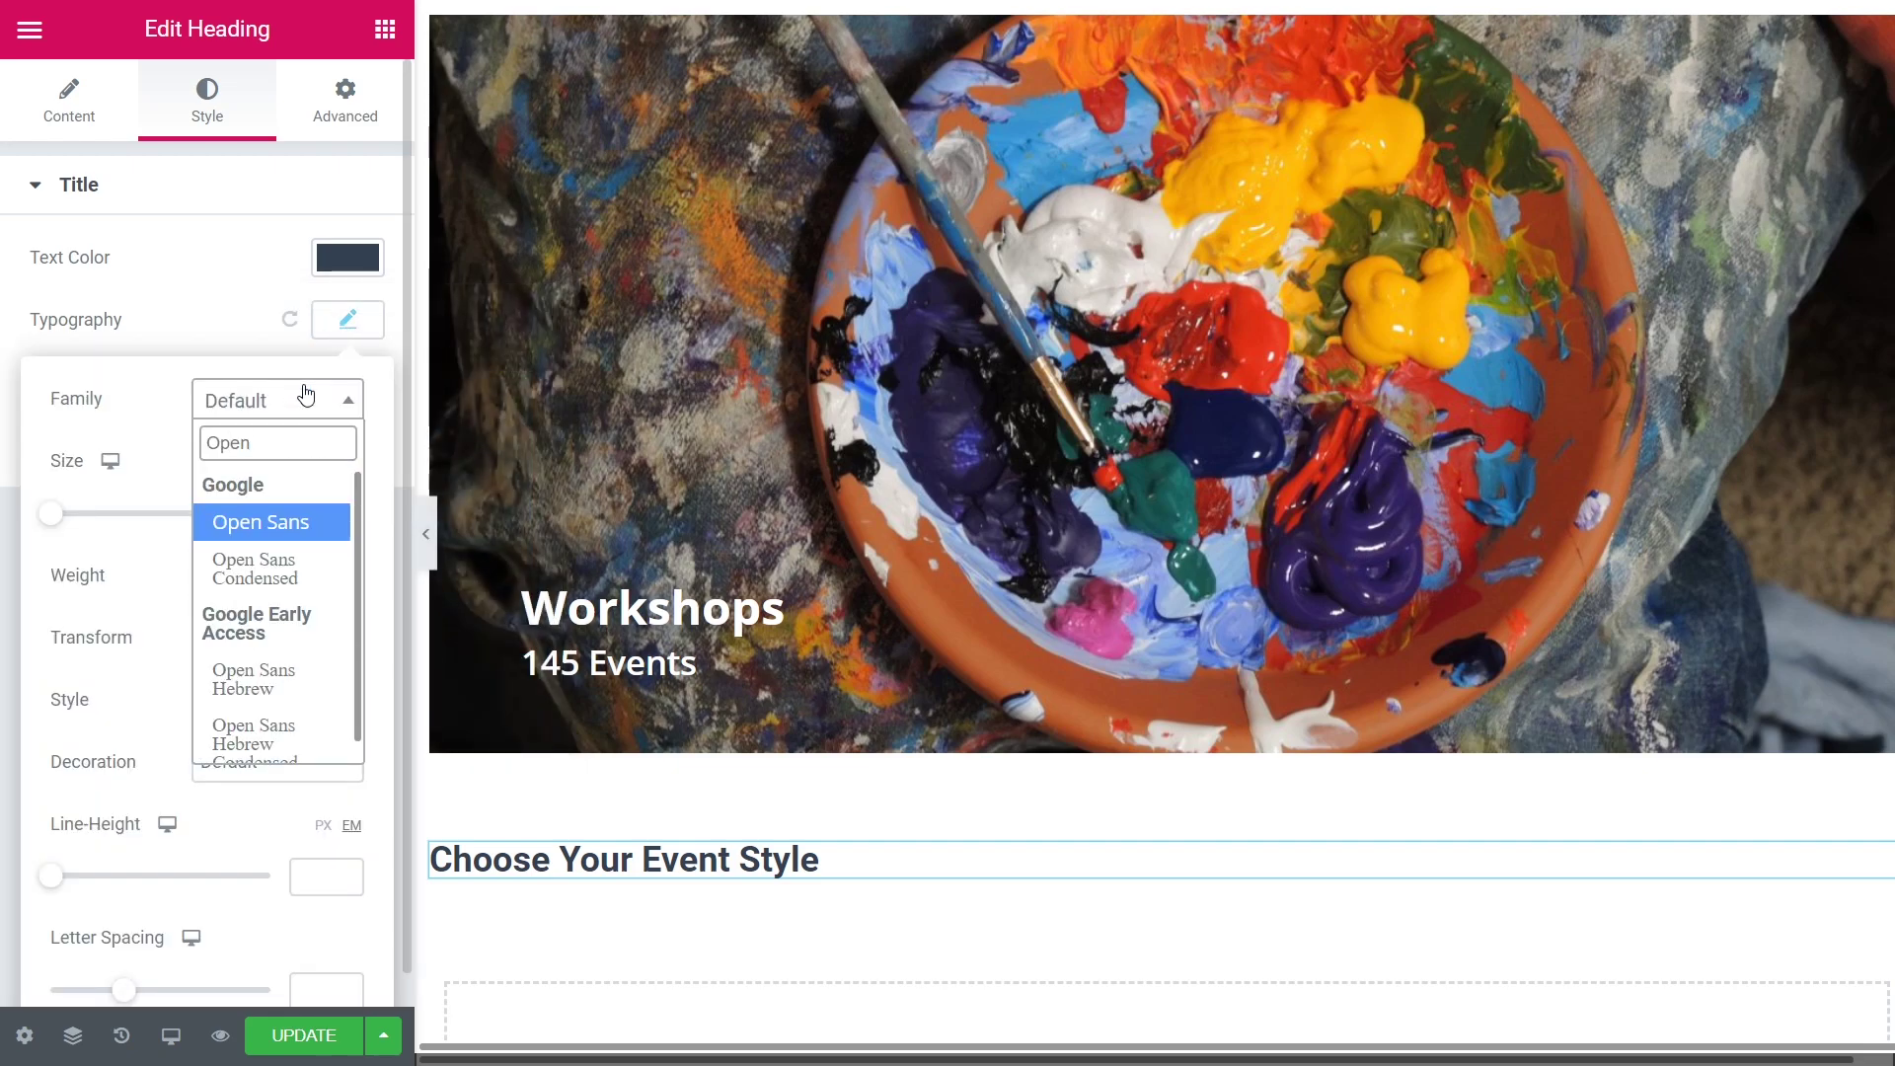
{"action": "left_click", "coordinate": [286, 520]}
{"action": "left_click", "coordinate": [317, 514]}
{"action": "type", "text": "30"}
{"action": "left_click", "coordinate": [326, 576]}
{"action": "left_click", "coordinate": [218, 856]}
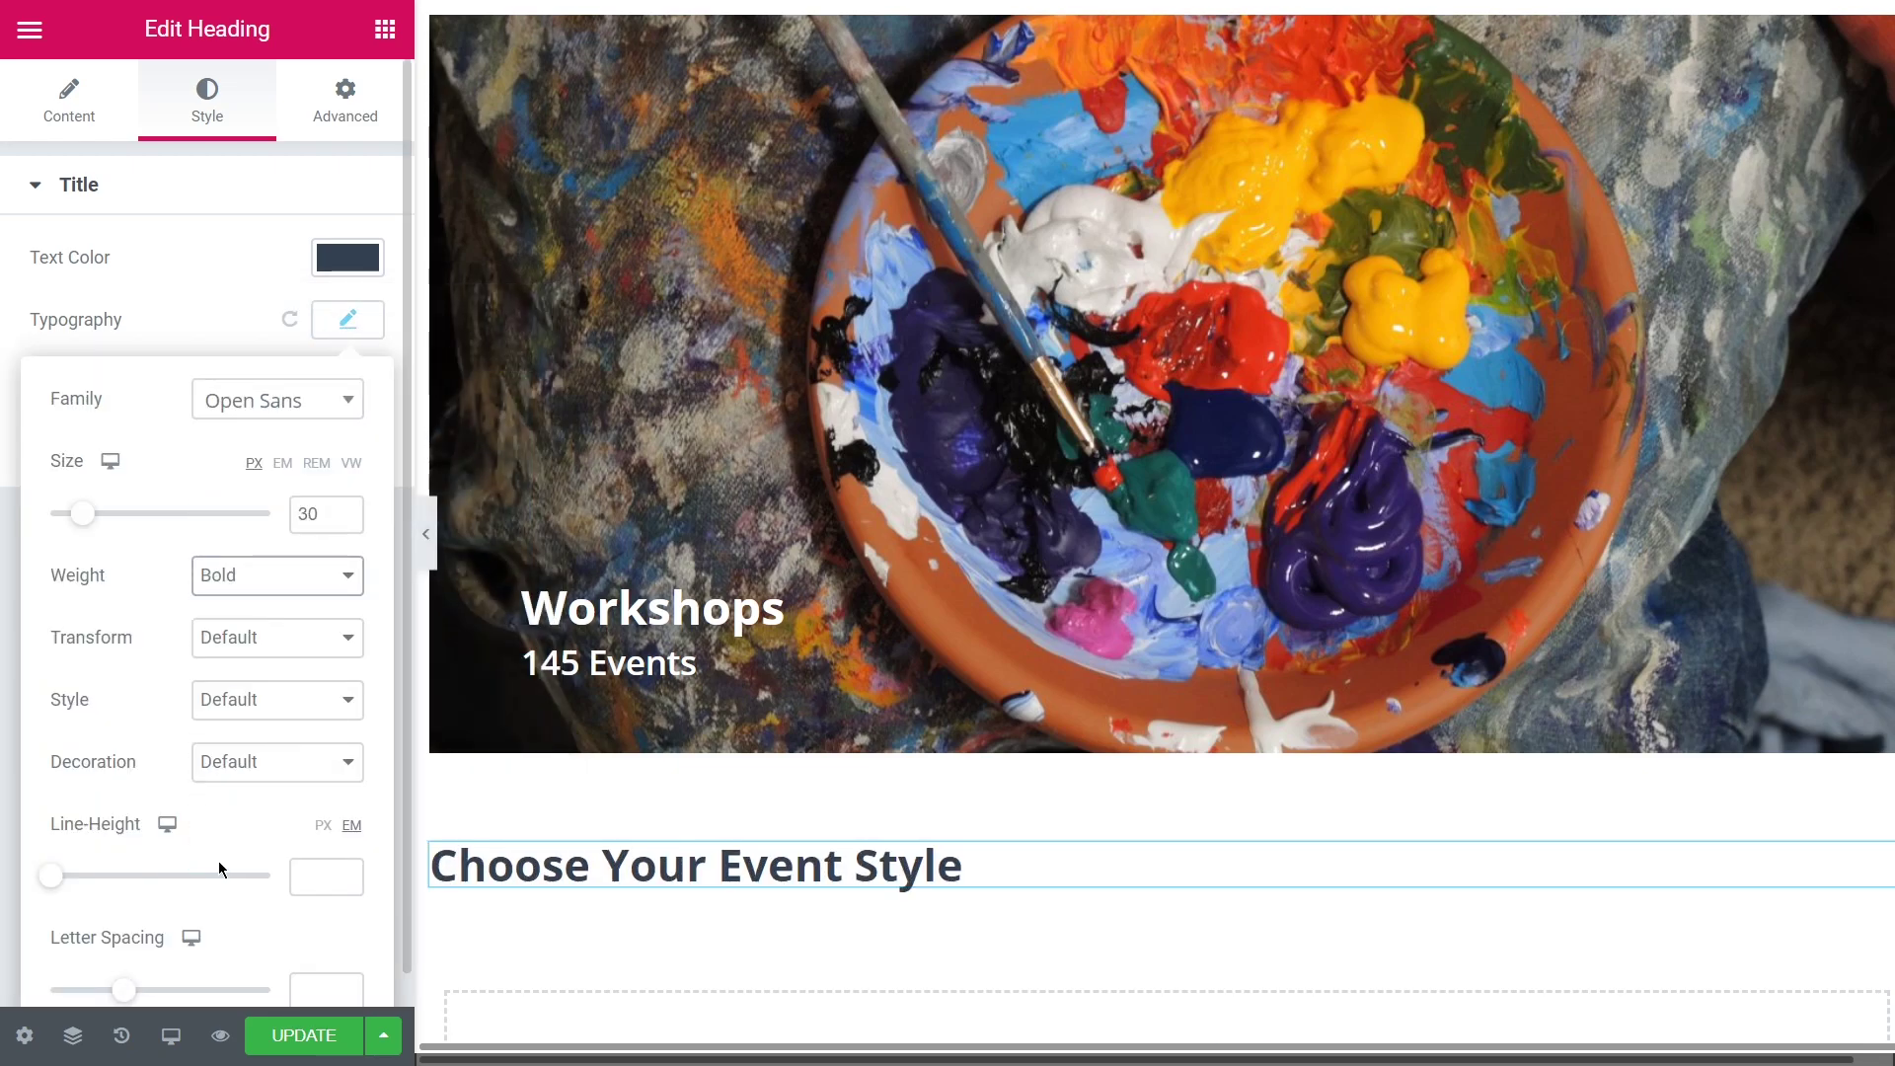
{"action": "left_click", "coordinate": [187, 281]}
Give the heading a left margin of 7
{"action": "left_click", "coordinate": [345, 104]}
{"action": "left_click", "coordinate": [348, 310]}
{"action": "left_click", "coordinate": [276, 310]}
{"action": "type", "text": "7"}
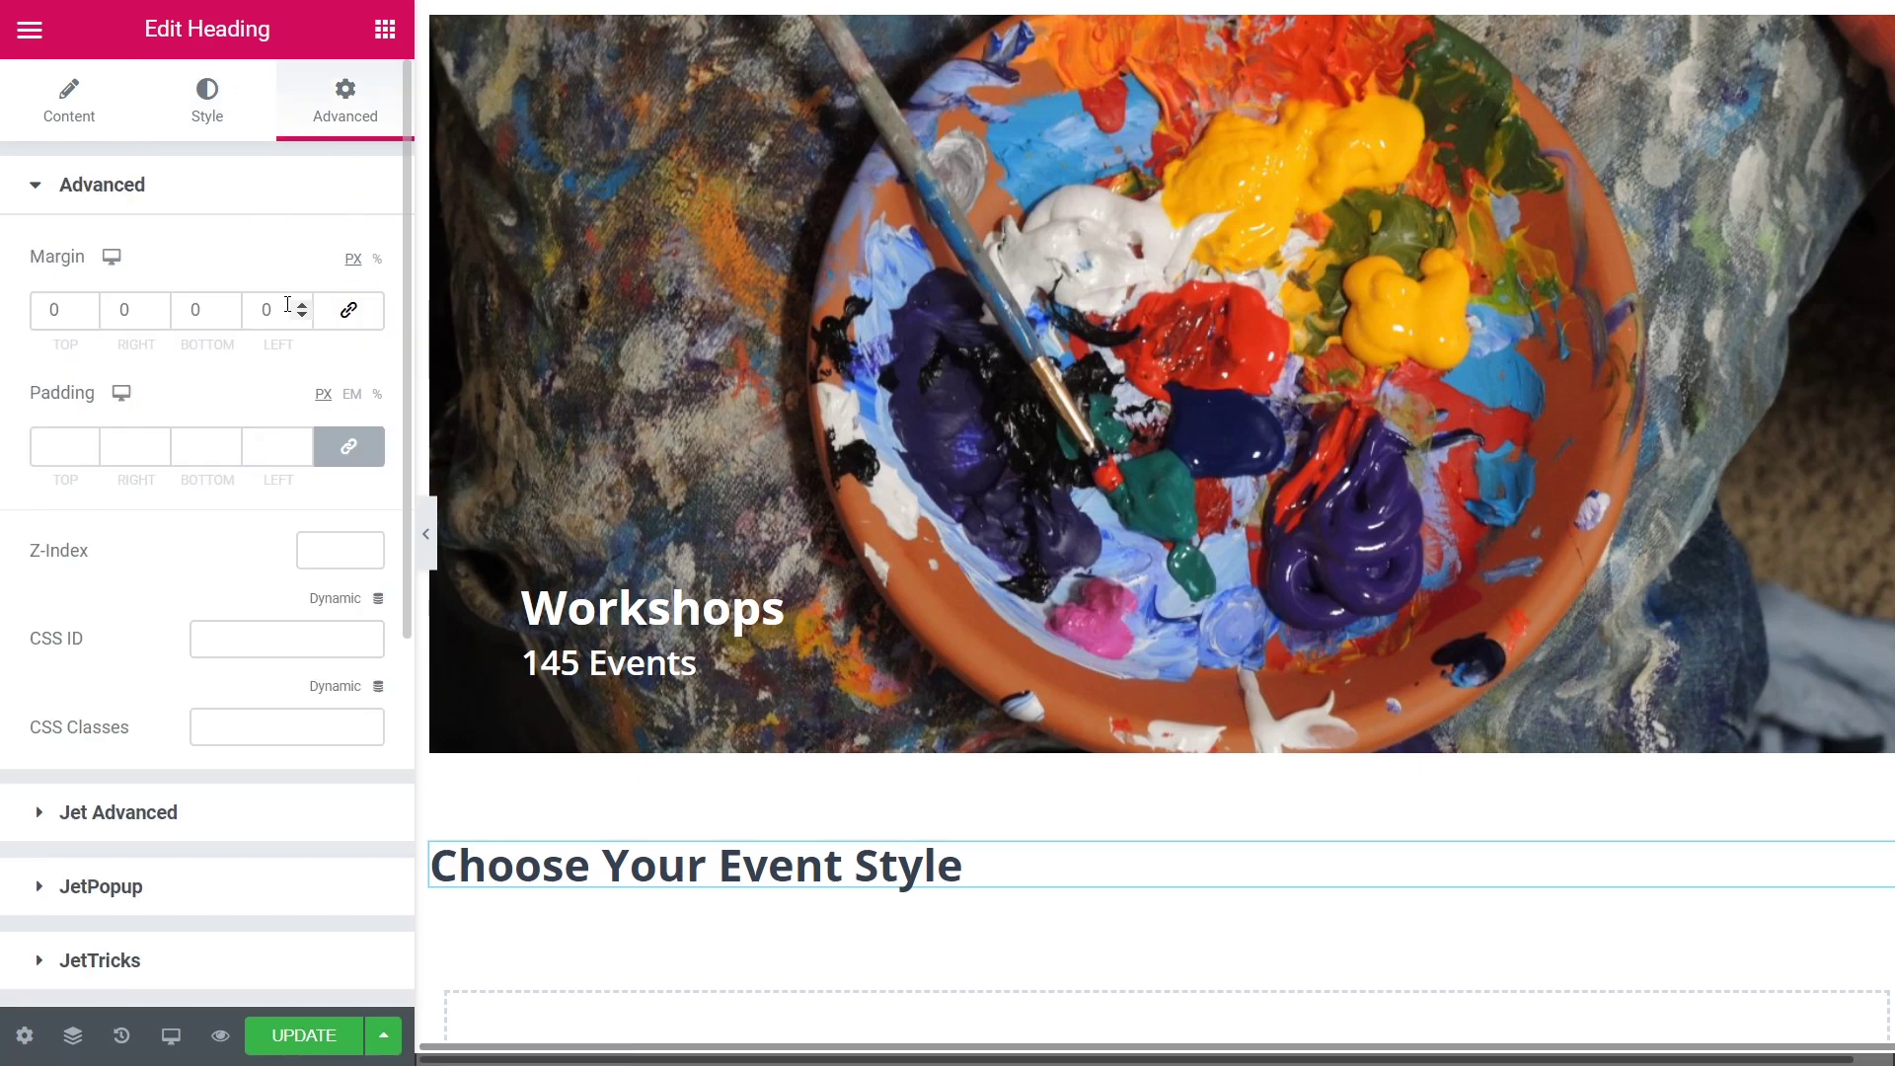
Add a Listing Grid of the Events Styles Listing showing 10 posts
{"action": "left_click", "coordinate": [380, 39]}
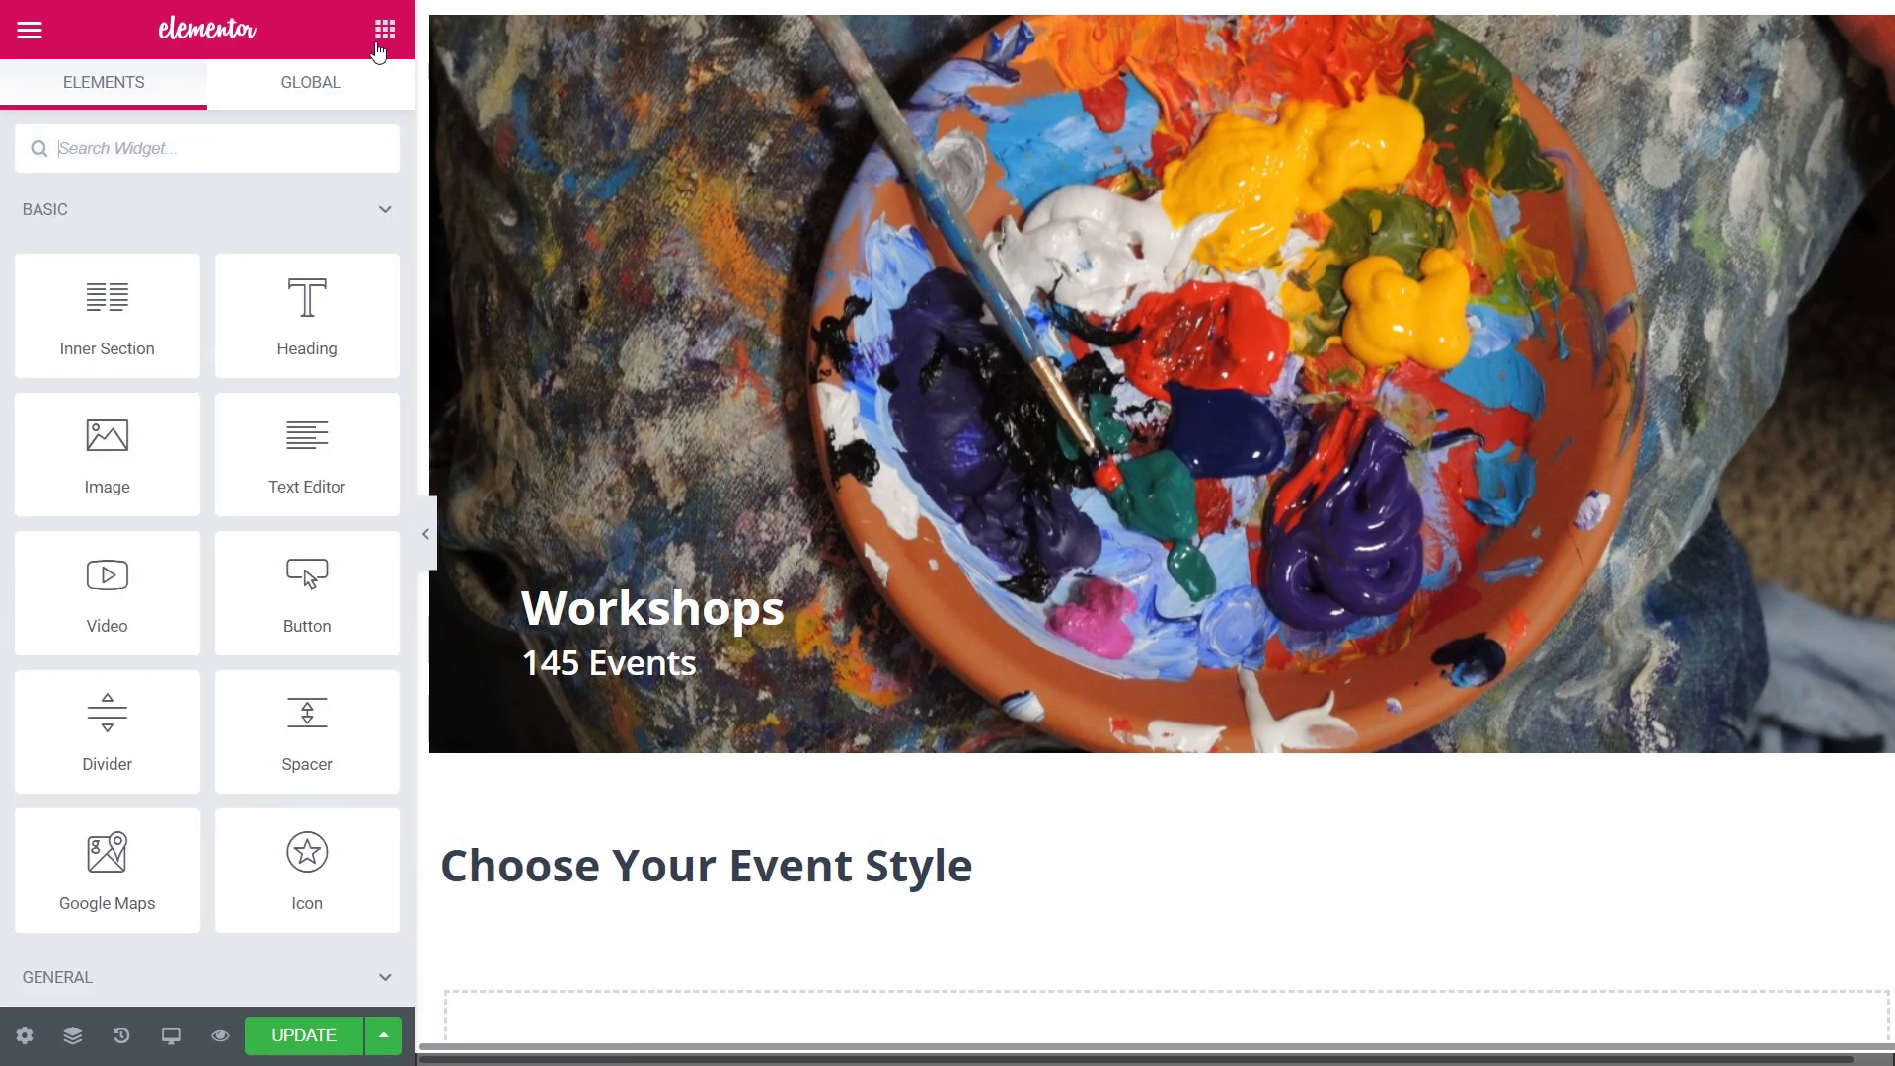
{"action": "type", "text": "Listi"}
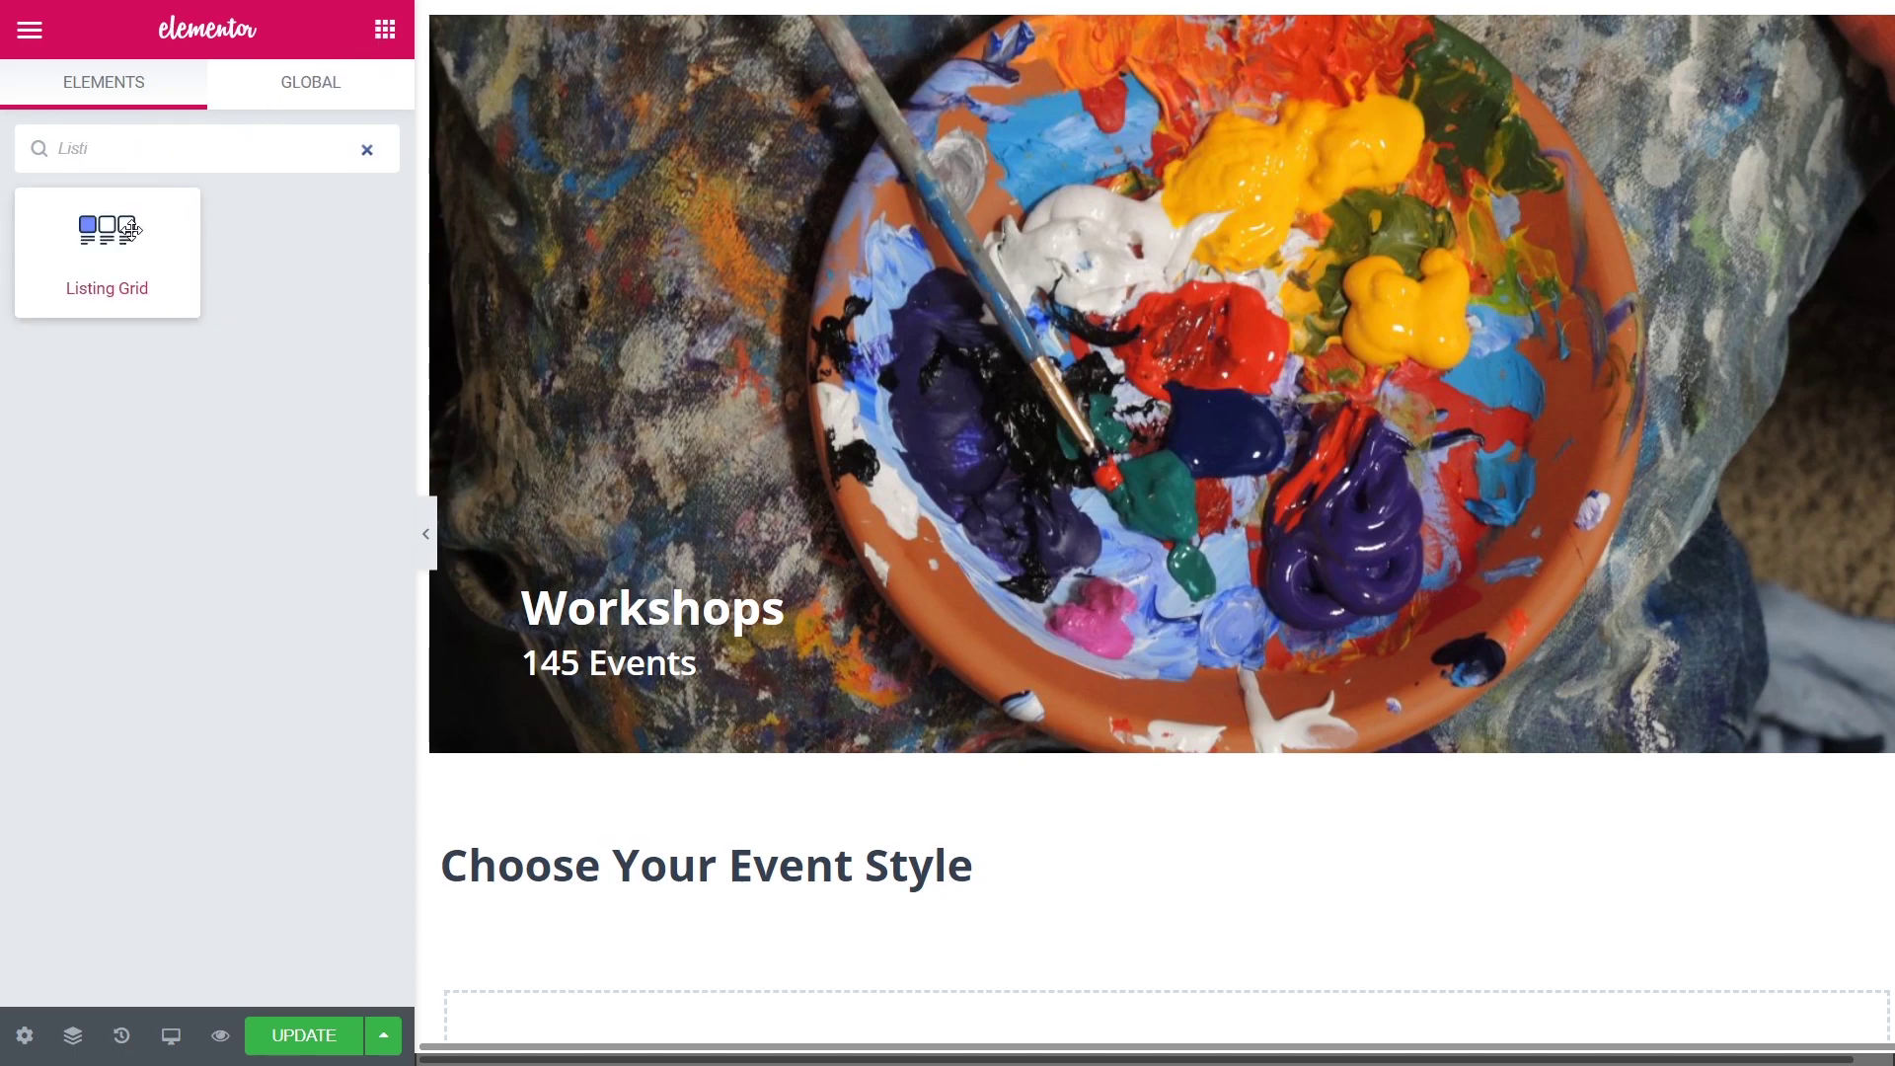
{"action": "left_click_drag", "start_coordinate": [131, 230], "coordinate": [611, 991]}
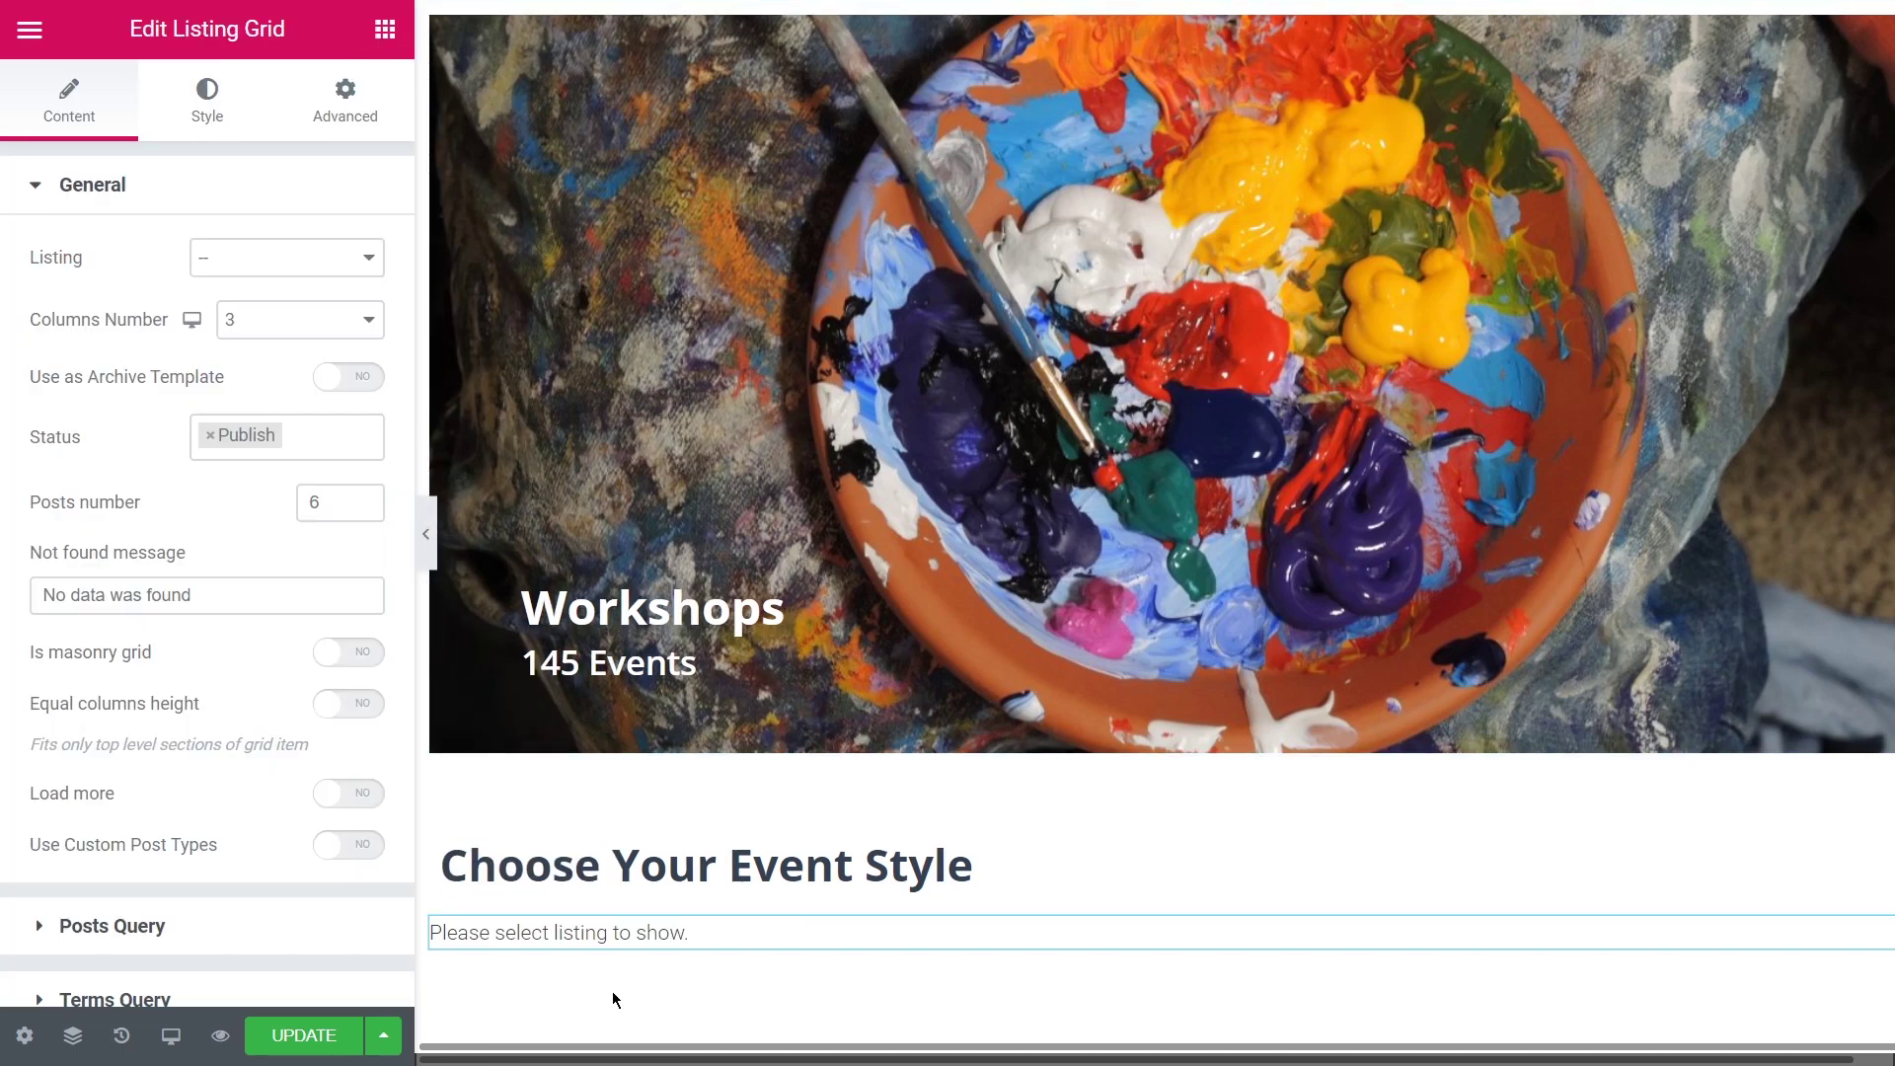
{"action": "left_click", "coordinate": [367, 259]}
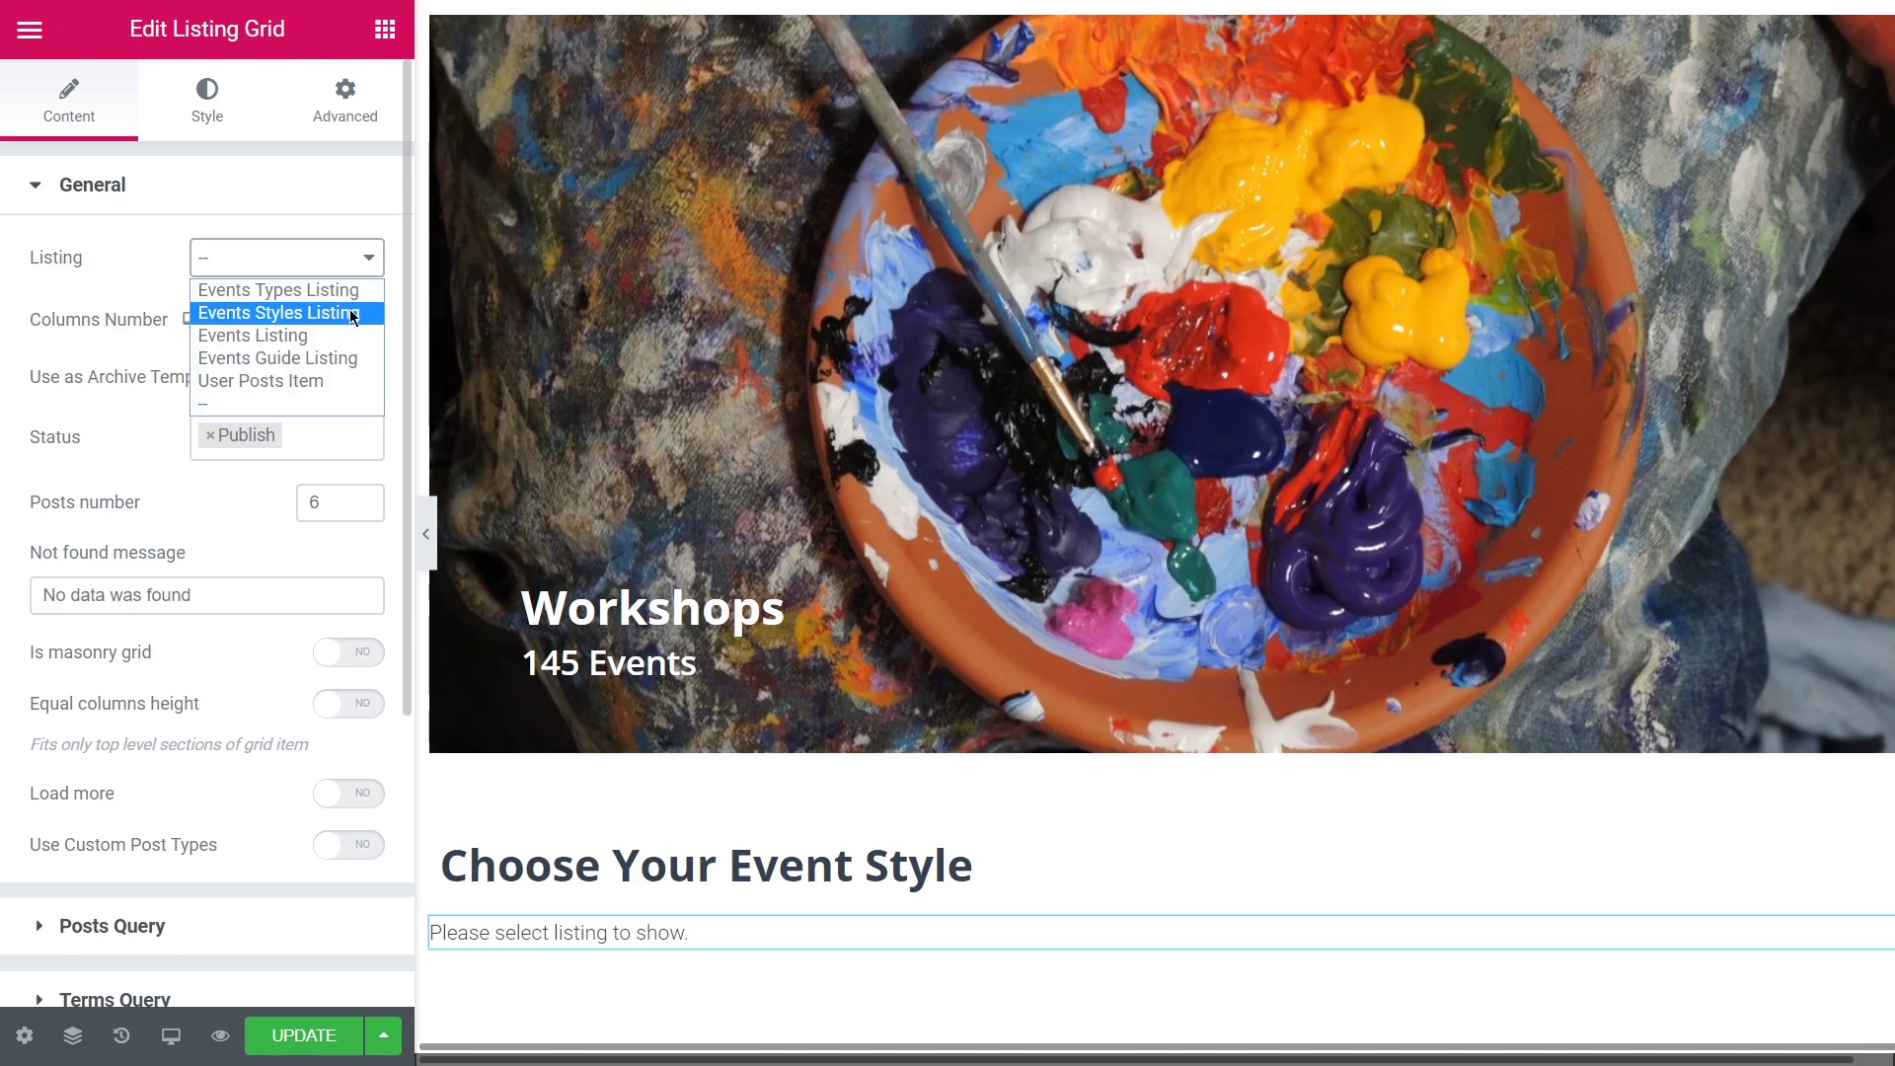
{"action": "left_click", "coordinate": [352, 314]}
{"action": "double_click", "coordinate": [309, 505]}
{"action": "type", "text": "10"}
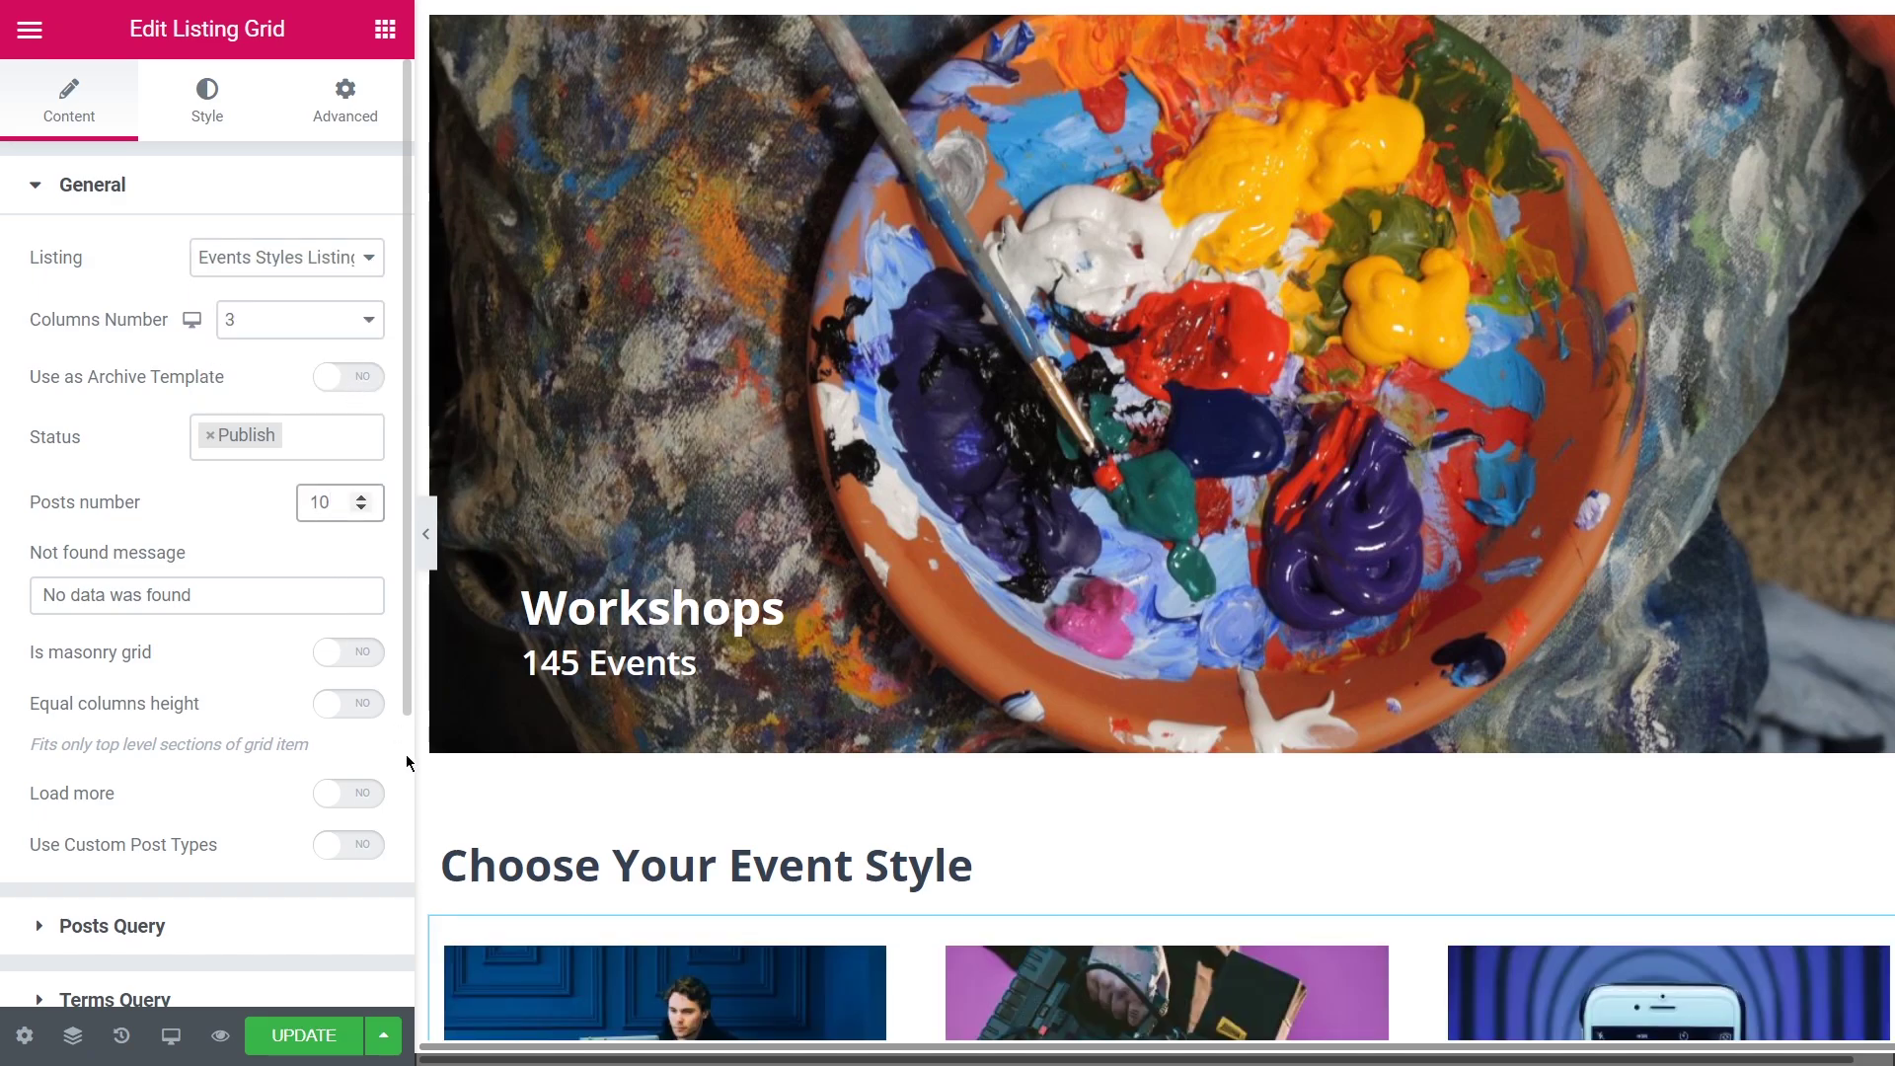
Filter the grid with a Posts & Author query including IDs from the related-children events-styles macro
{"action": "scroll", "coordinate": [424, 785], "scroll_direction": "down", "scroll_amount": 8}
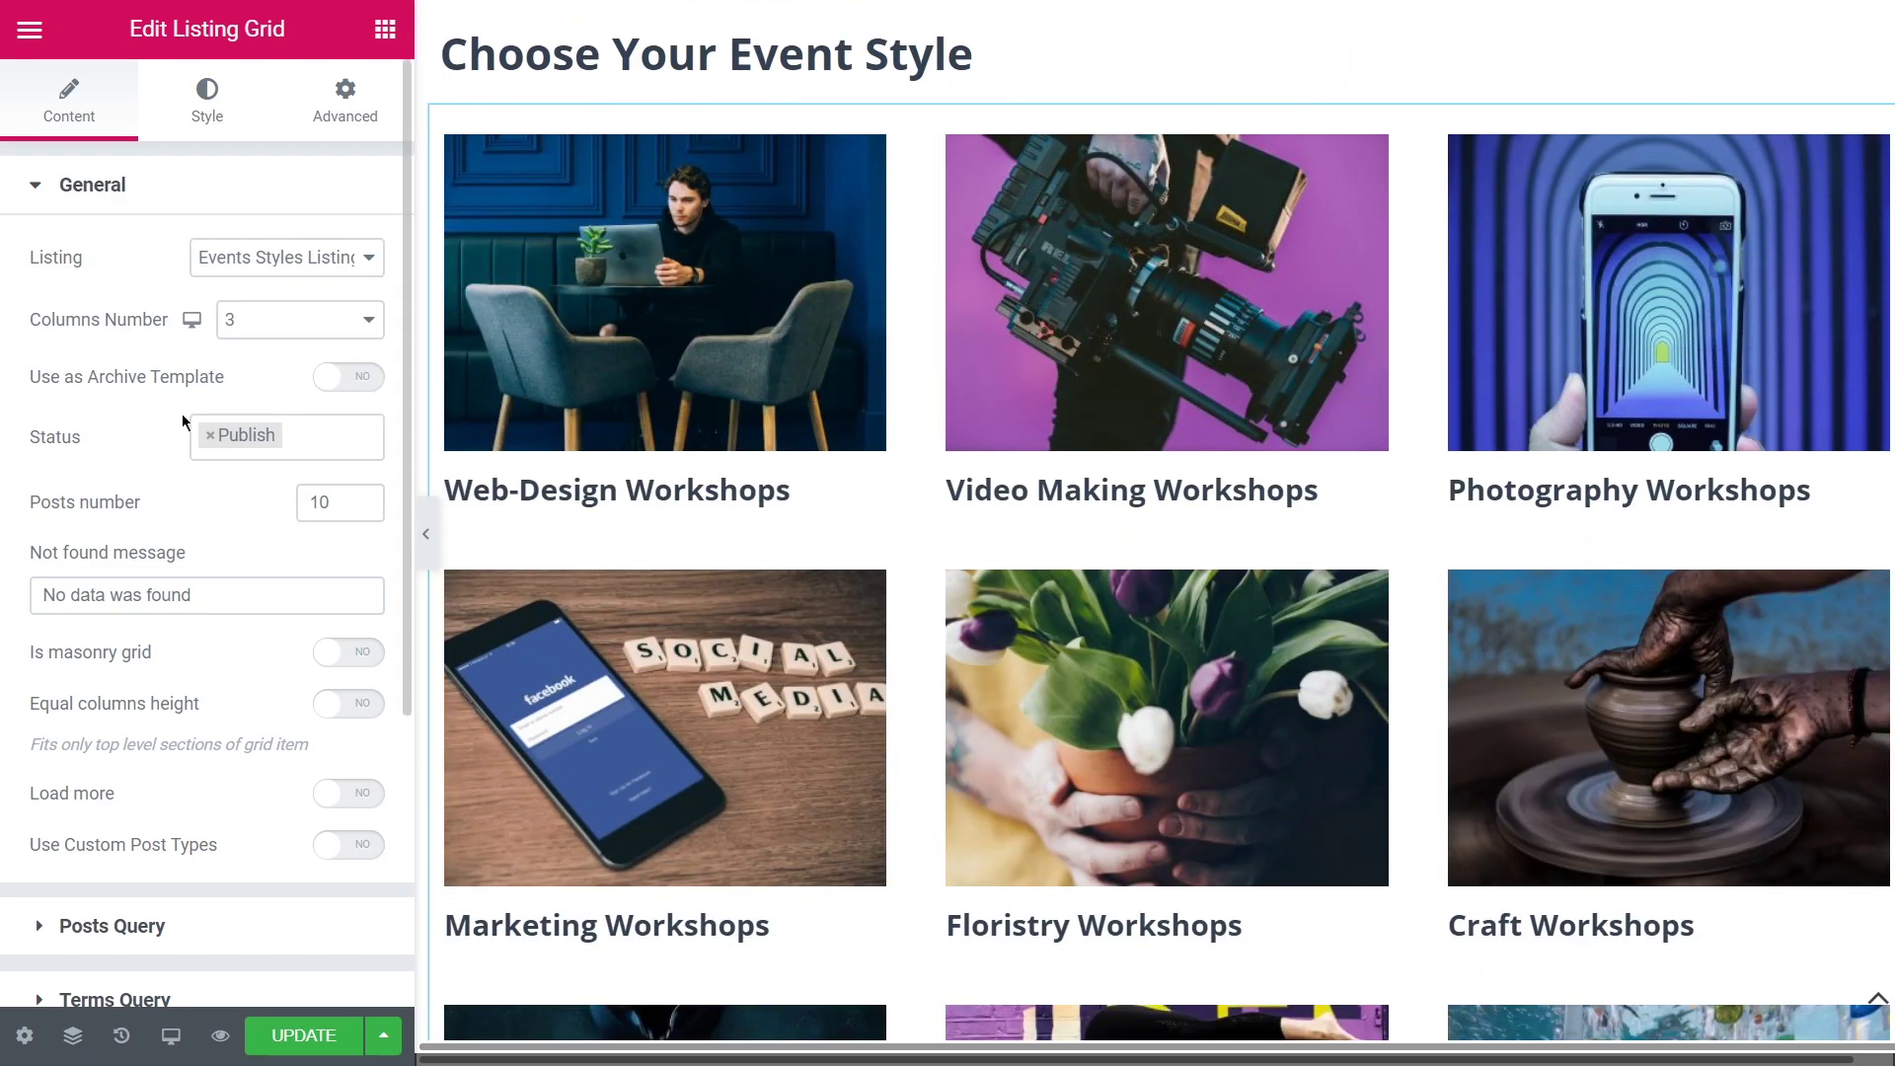
{"action": "left_click", "coordinate": [158, 196]}
{"action": "left_click", "coordinate": [184, 268]}
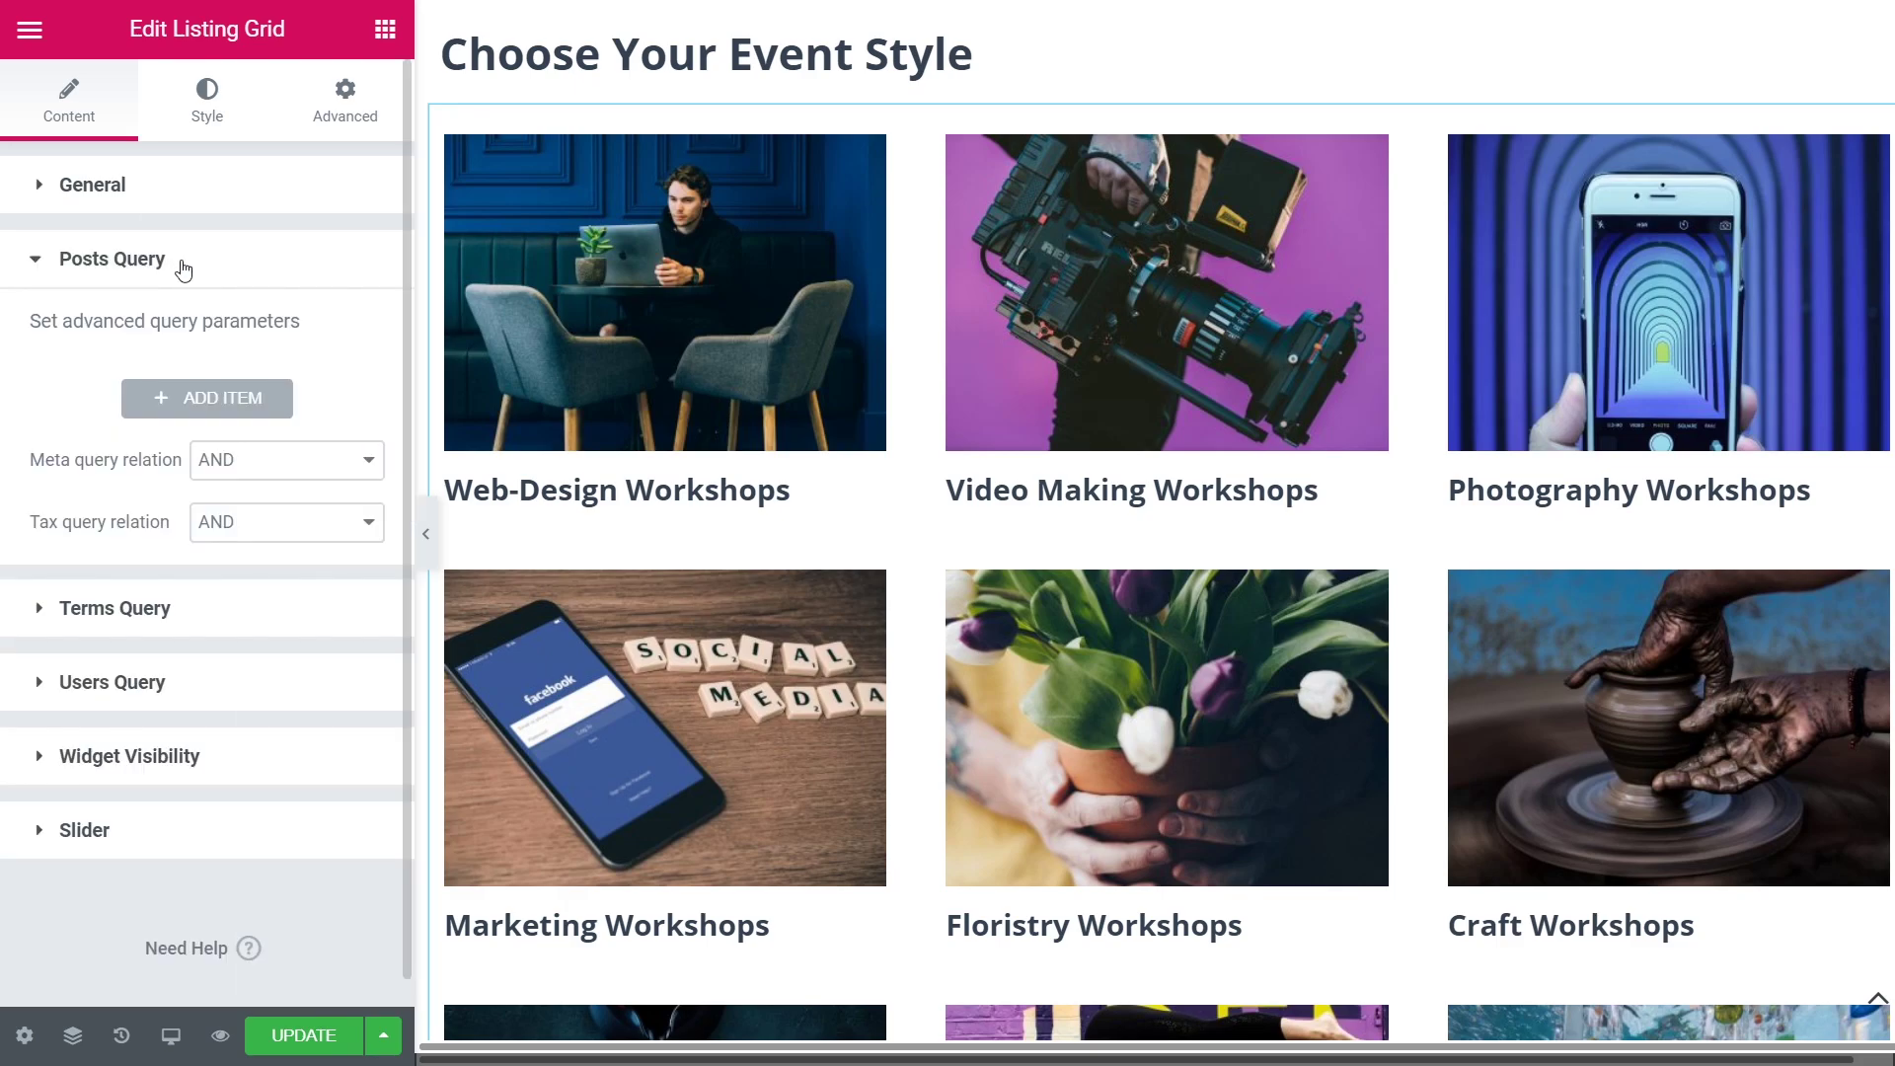
{"action": "left_click", "coordinate": [197, 397]}
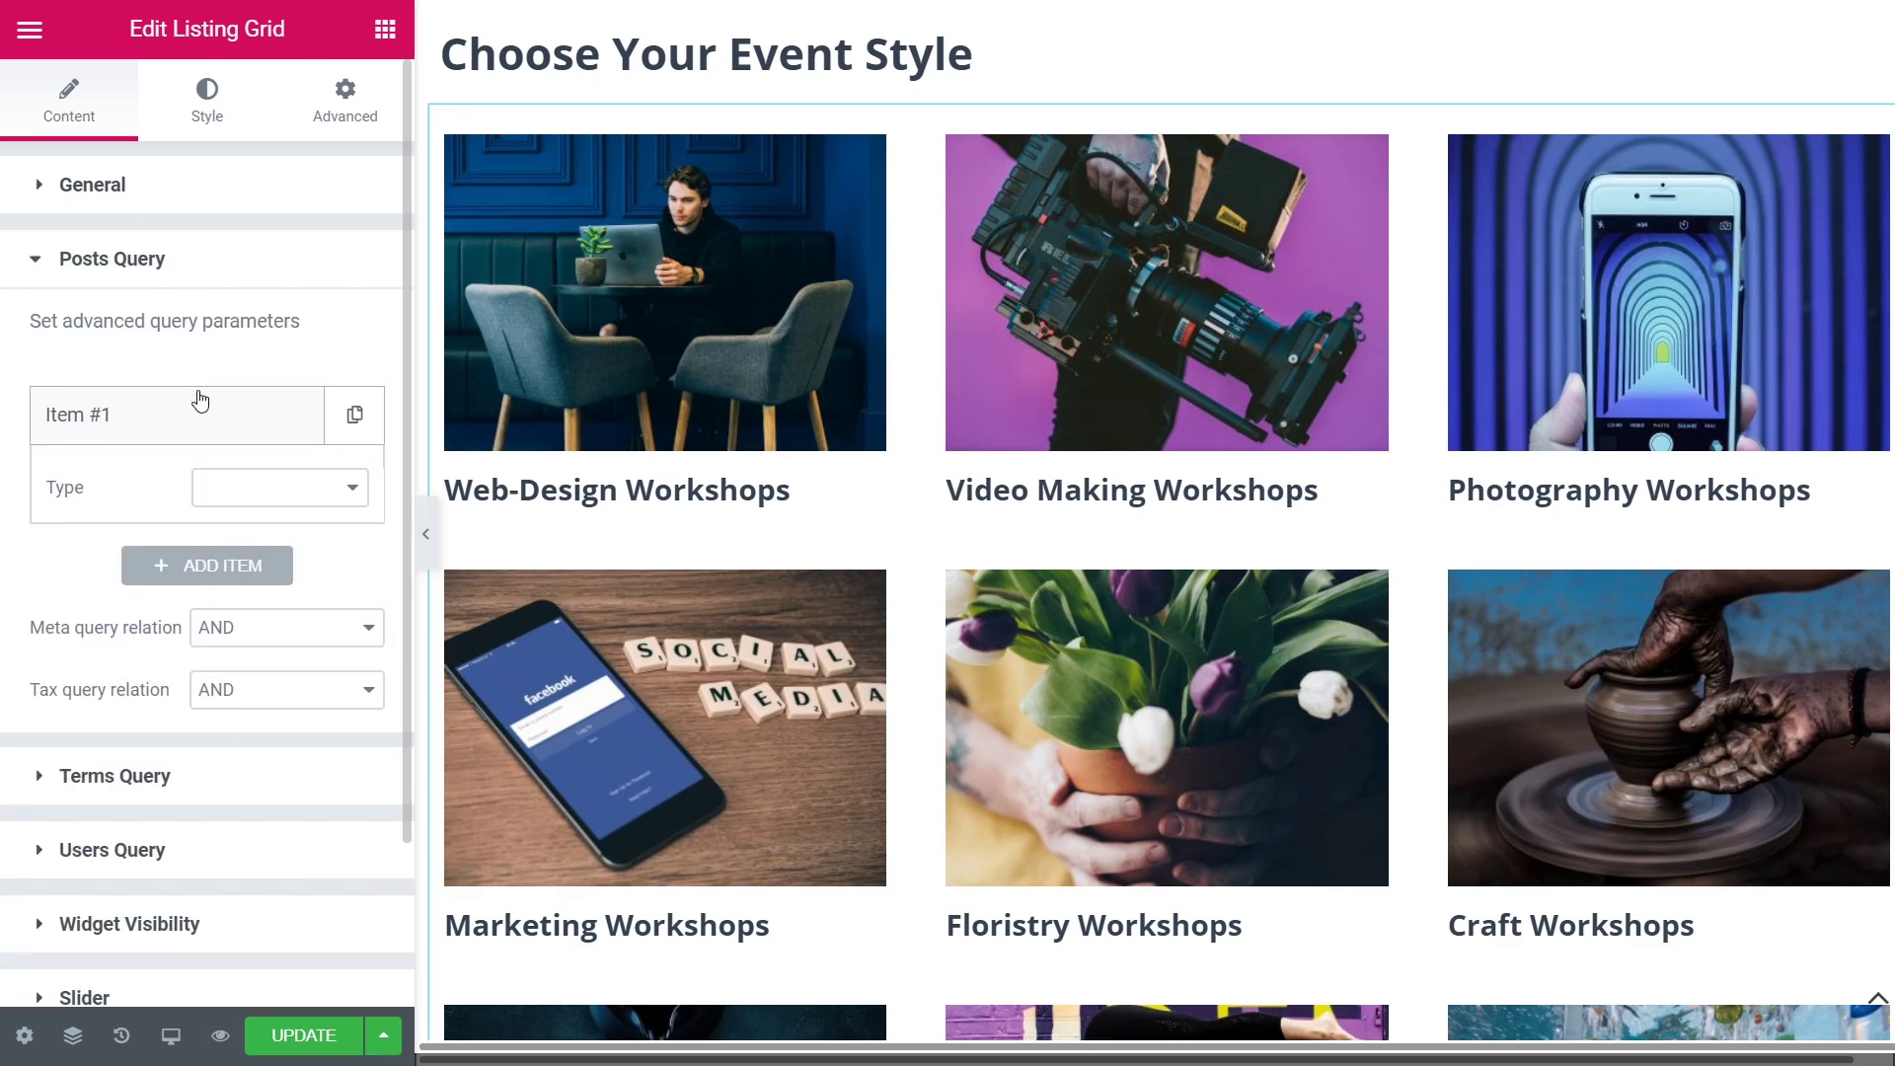
{"action": "left_click", "coordinate": [347, 501]}
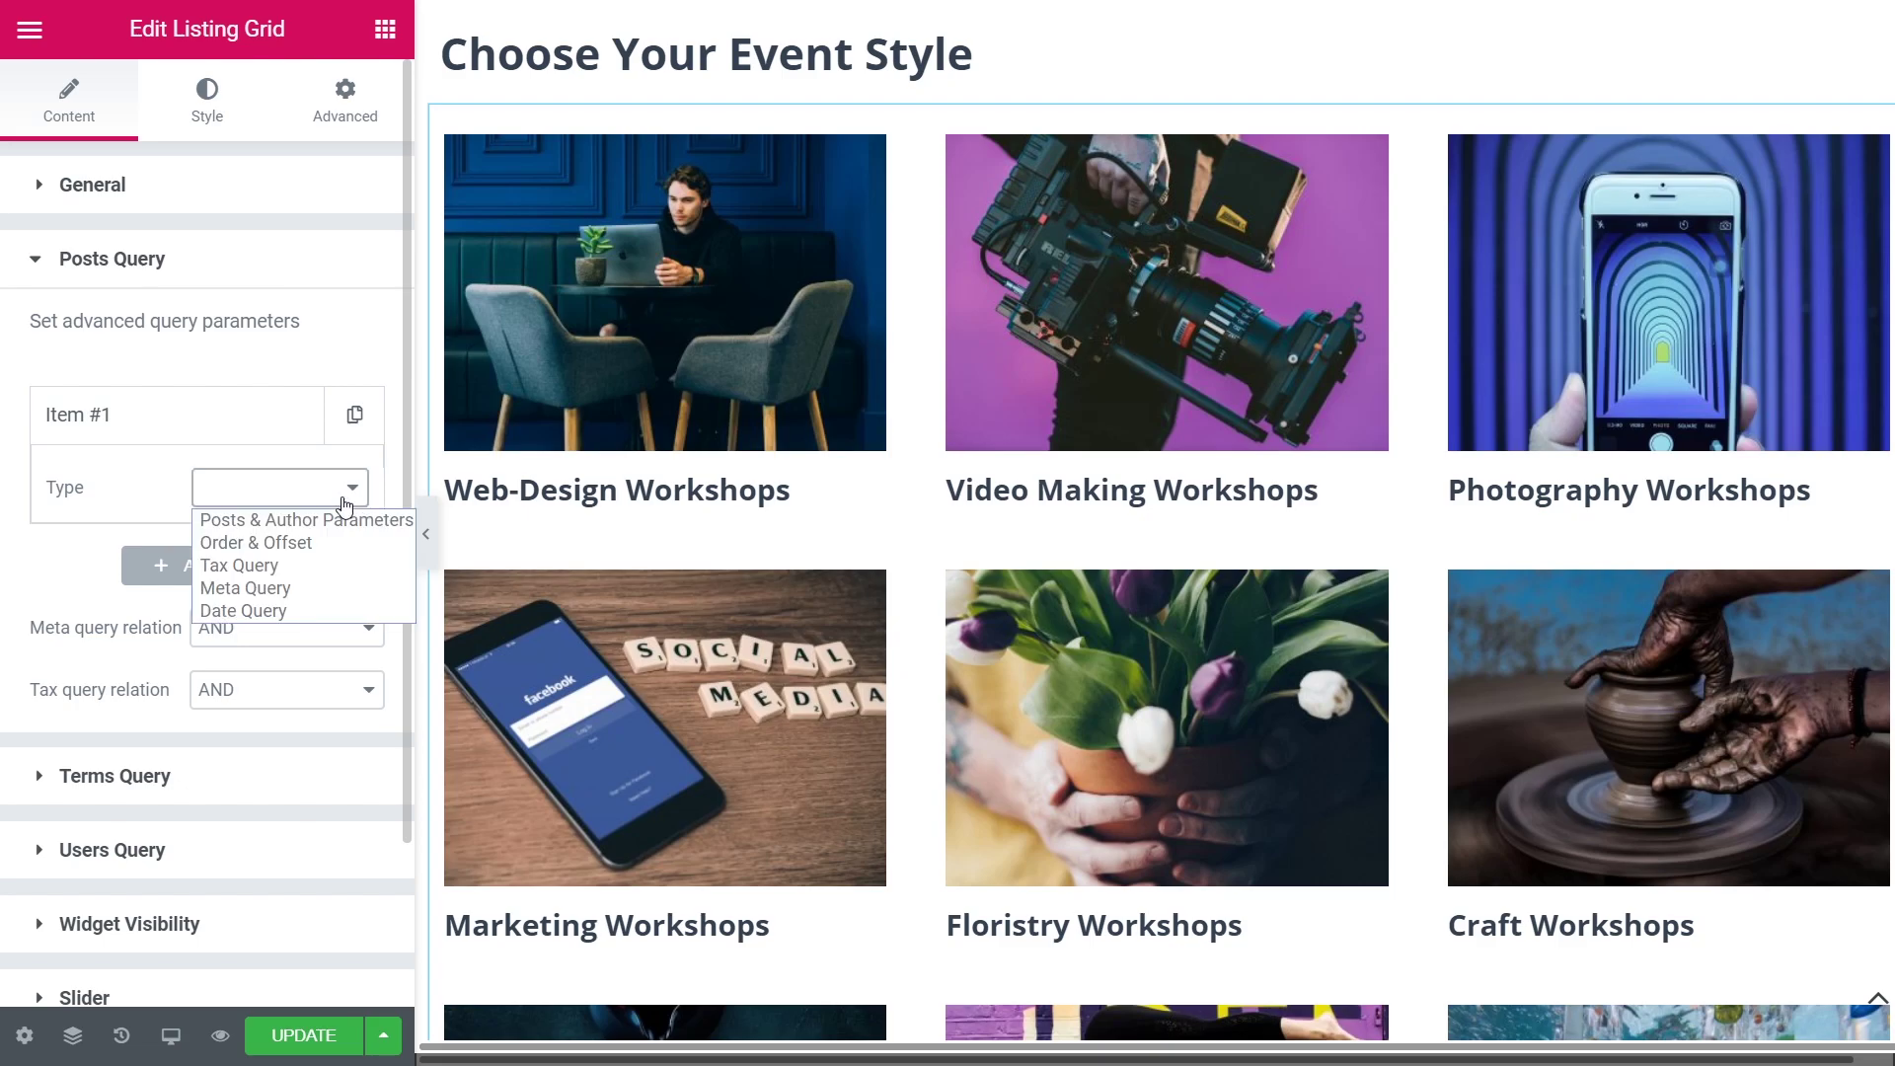
{"action": "left_click", "coordinate": [294, 516]}
{"action": "left_click", "coordinate": [112, 561]}
{"action": "type", "text": "%el"}
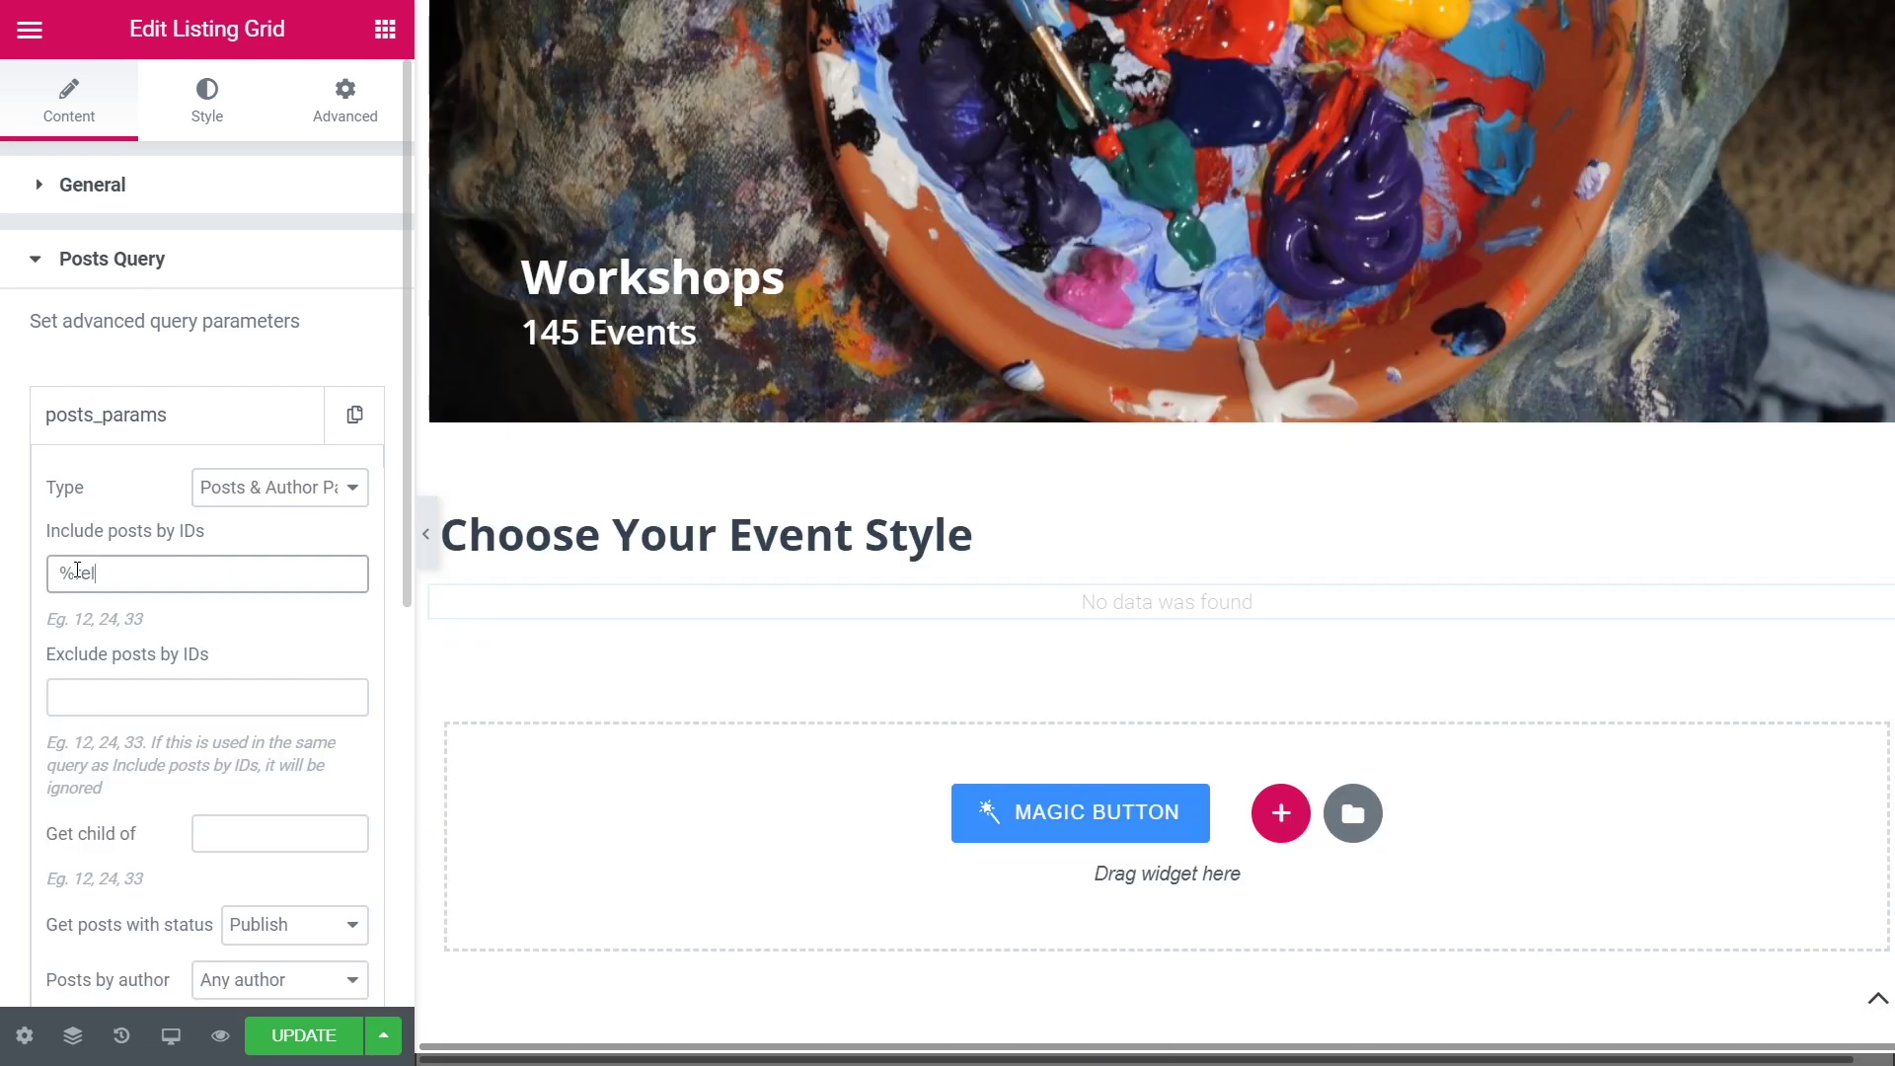
{"action": "type", "text": "ated_children_from|events-s"}
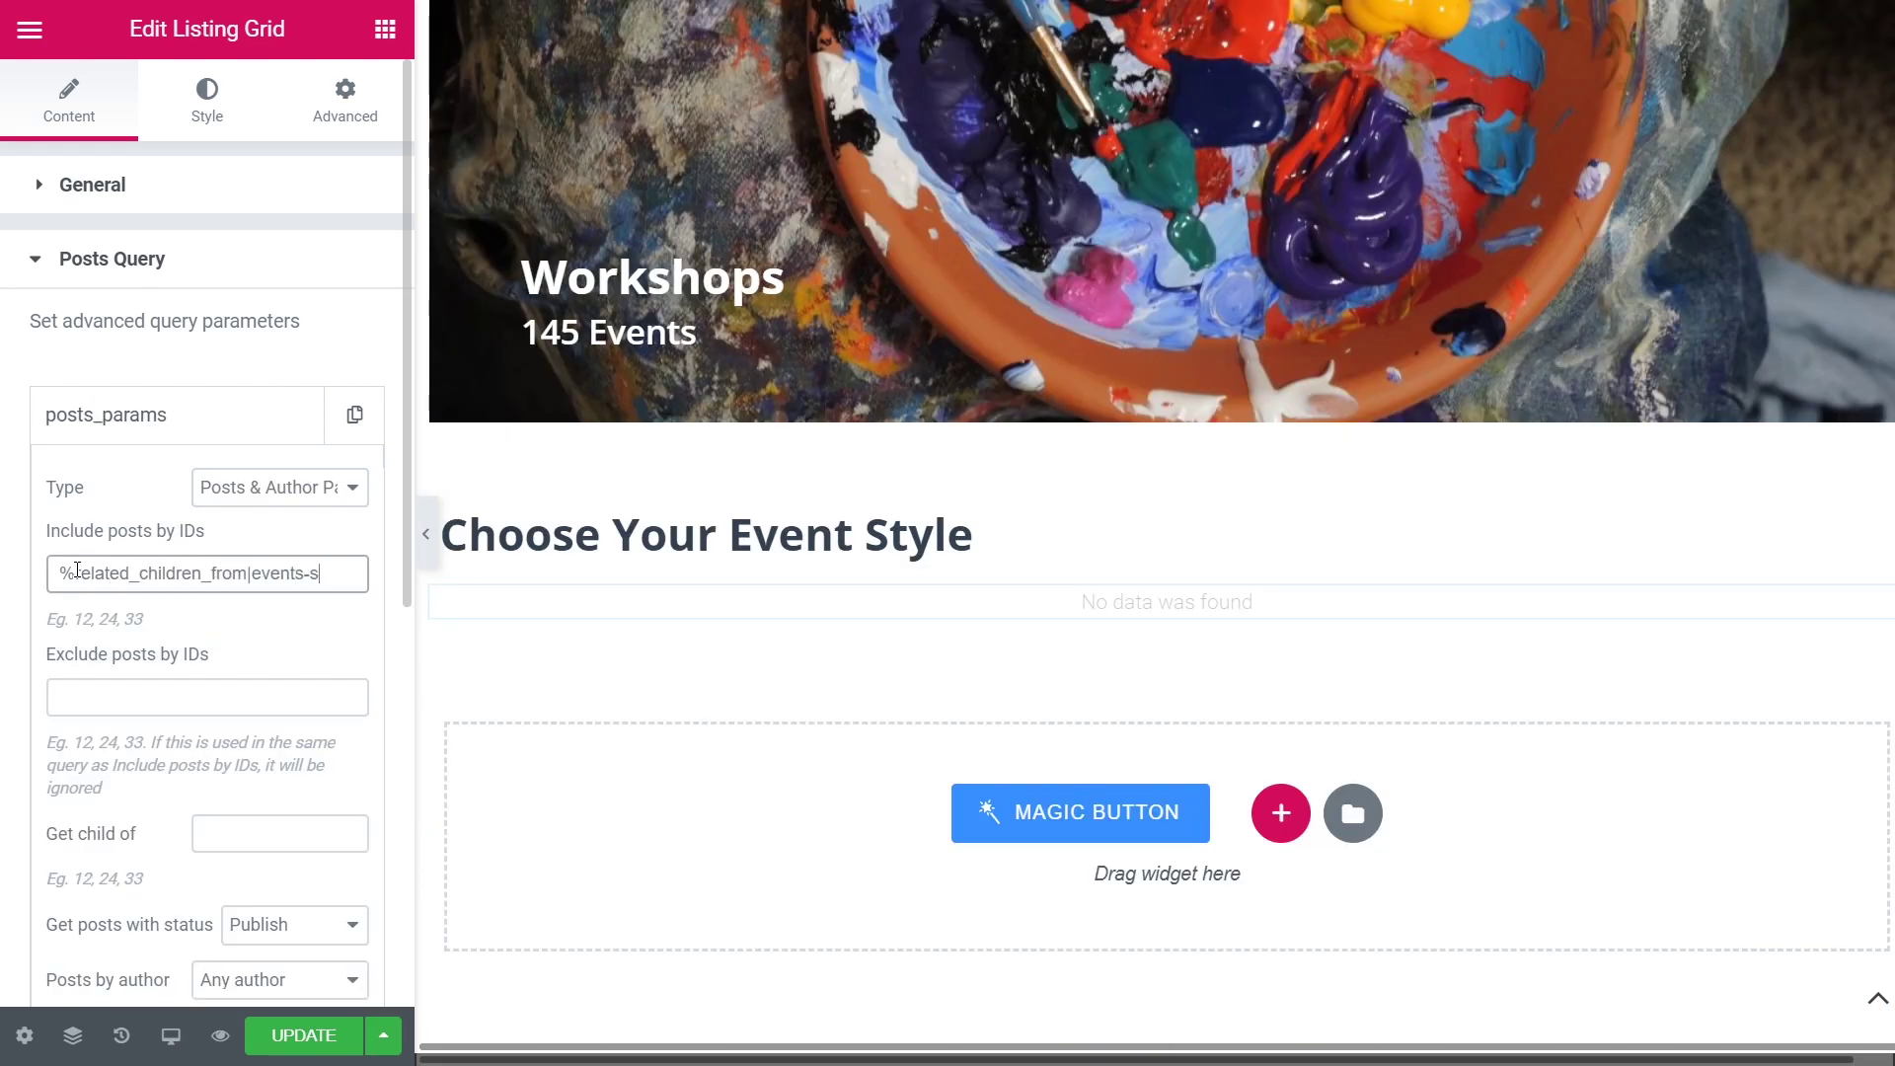
{"action": "type", "text": "tyles%"}
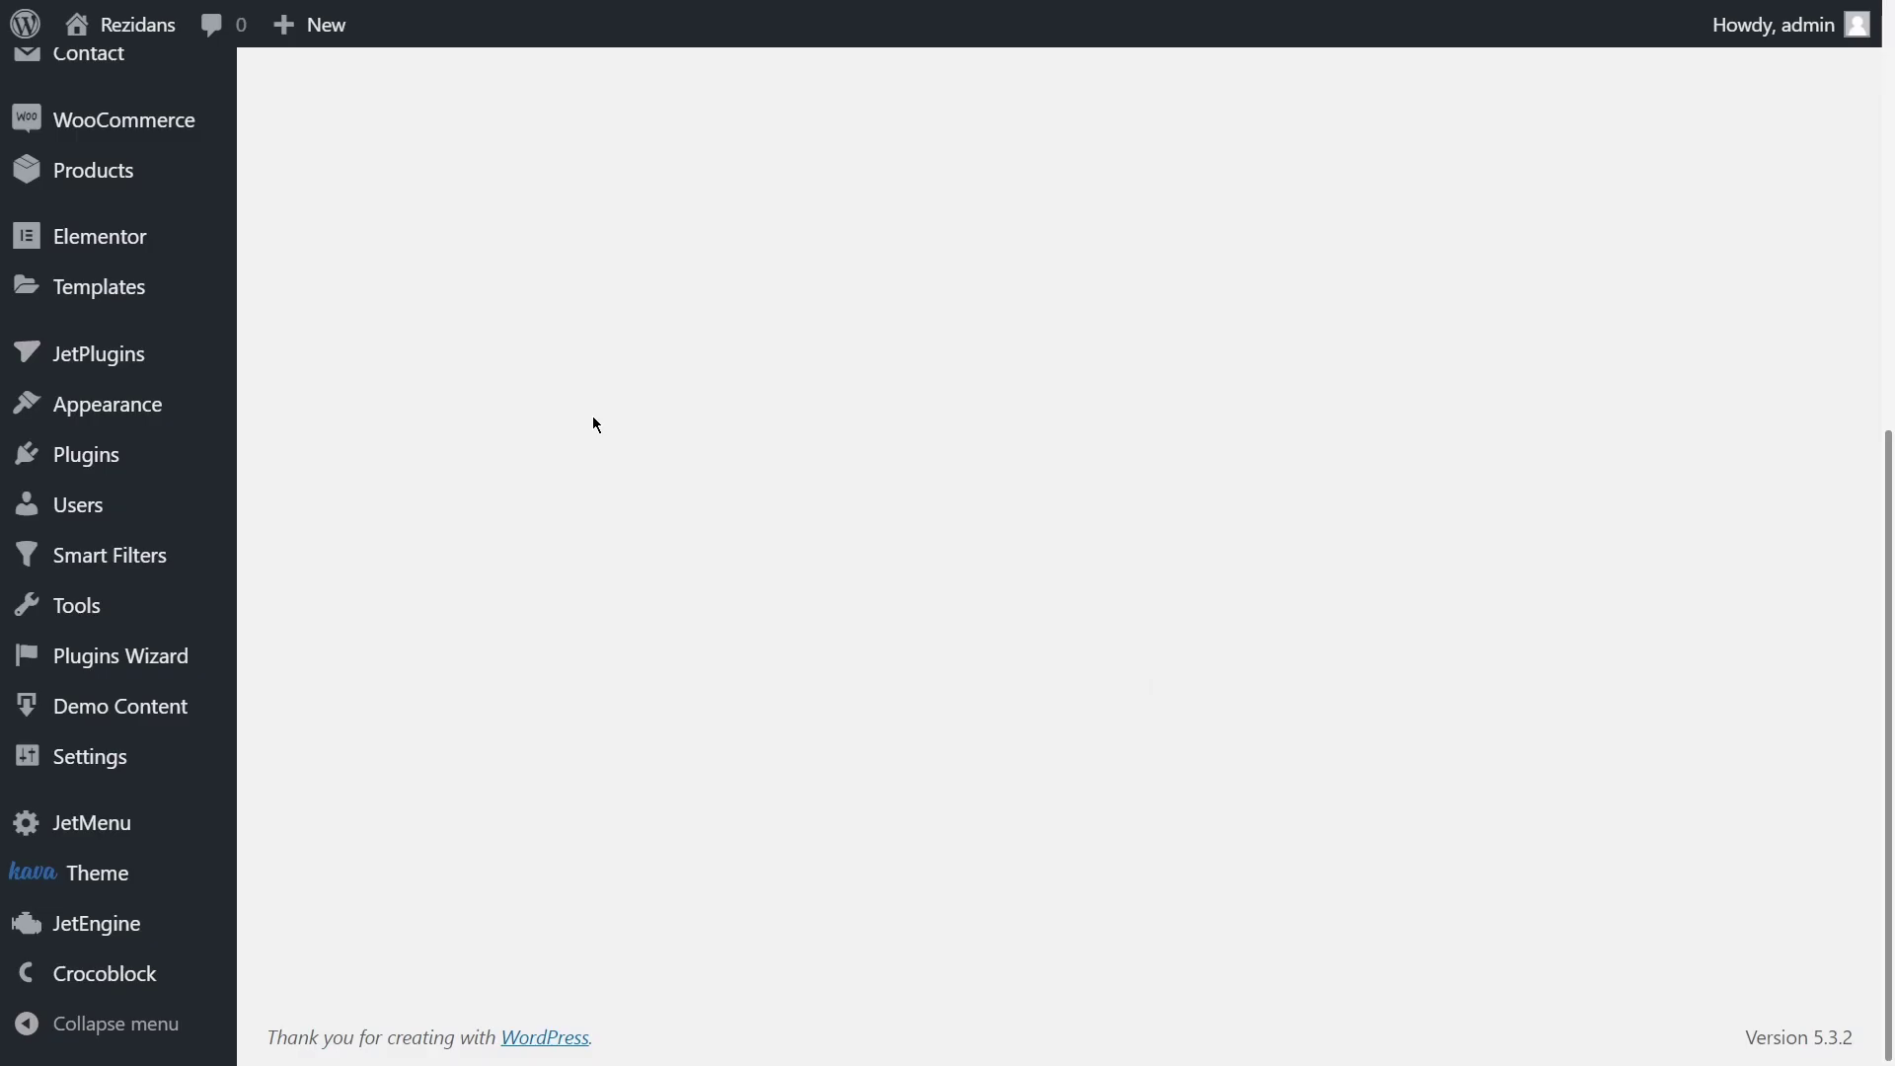
Create a new Single theme template named 'Single Events Styles'
{"action": "mouse_move", "coordinate": [105, 973]}
{"action": "left_click", "coordinate": [322, 934]}
{"action": "left_click", "coordinate": [520, 100]}
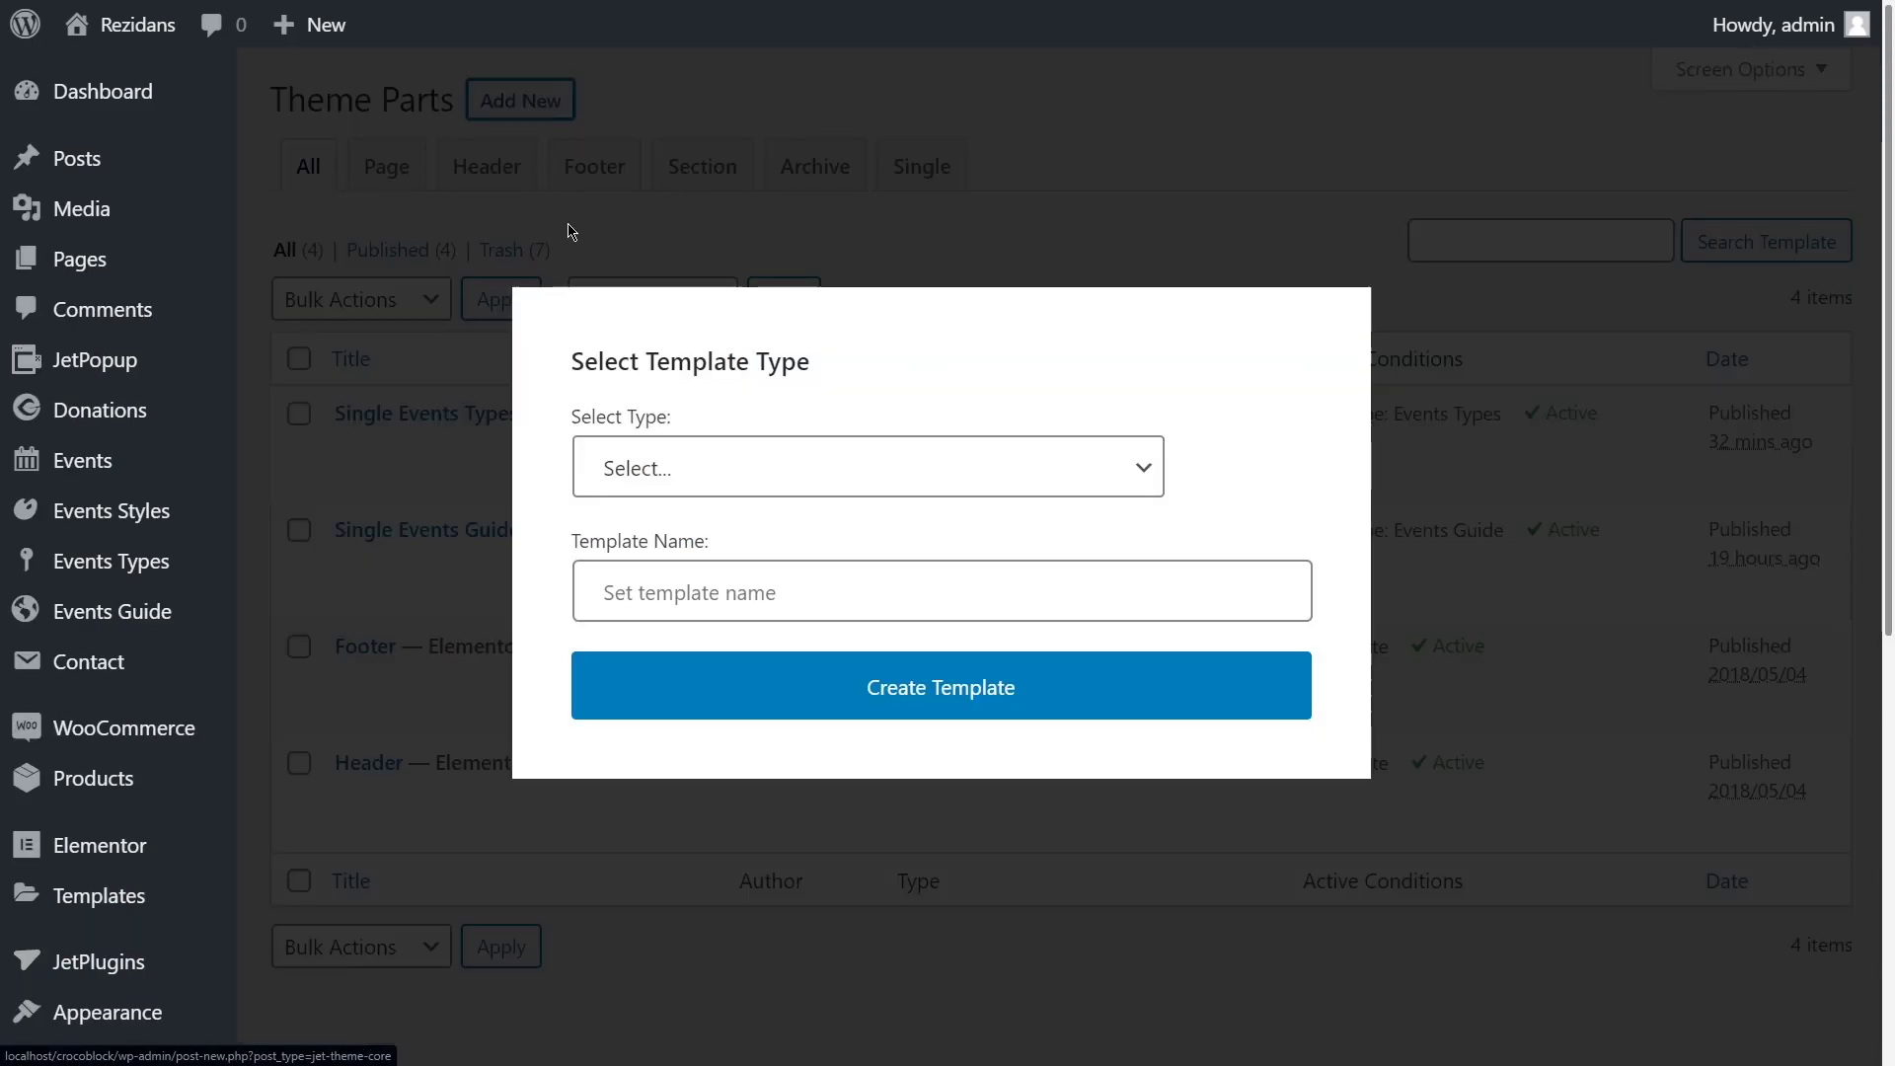
{"action": "left_click", "coordinate": [1145, 468]}
{"action": "left_click", "coordinate": [673, 685]}
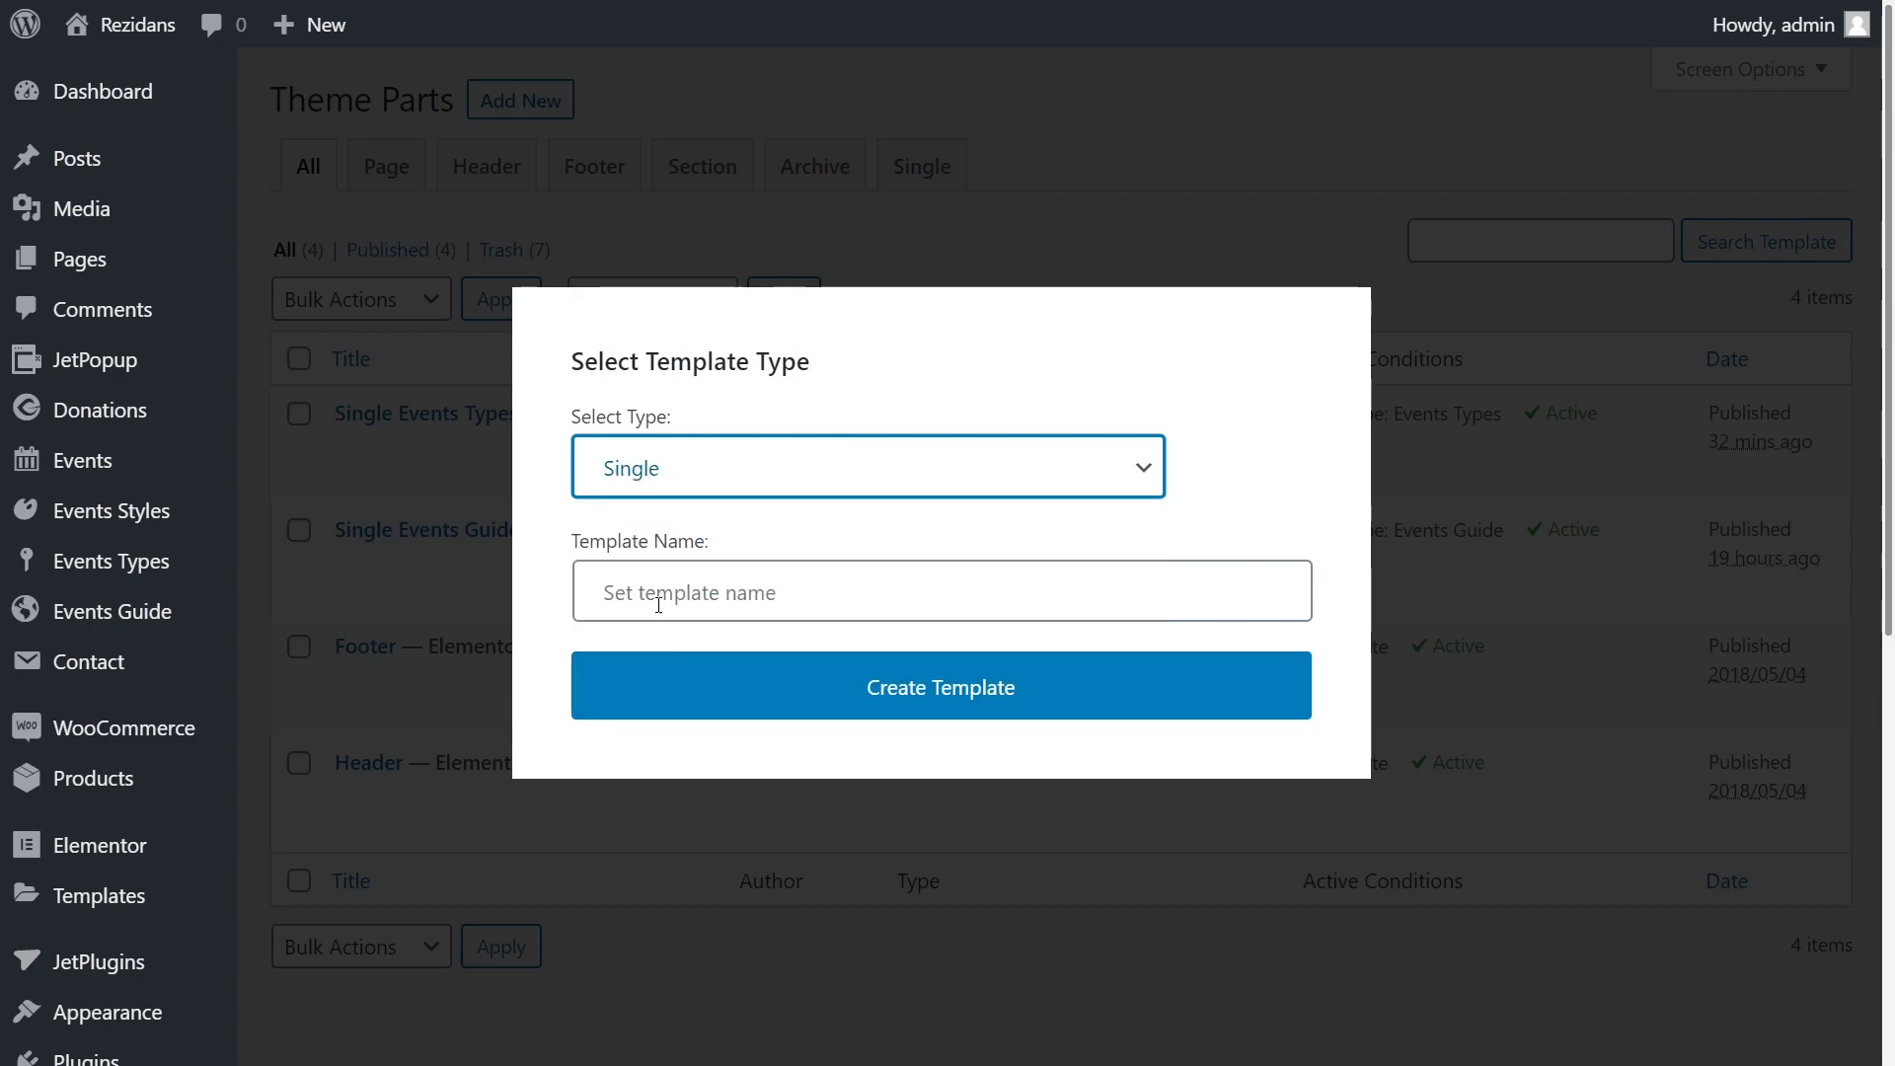
{"action": "left_click", "coordinate": [691, 593]}
{"action": "type", "text": "Single Events Styles"}
{"action": "left_click", "coordinate": [705, 703]}
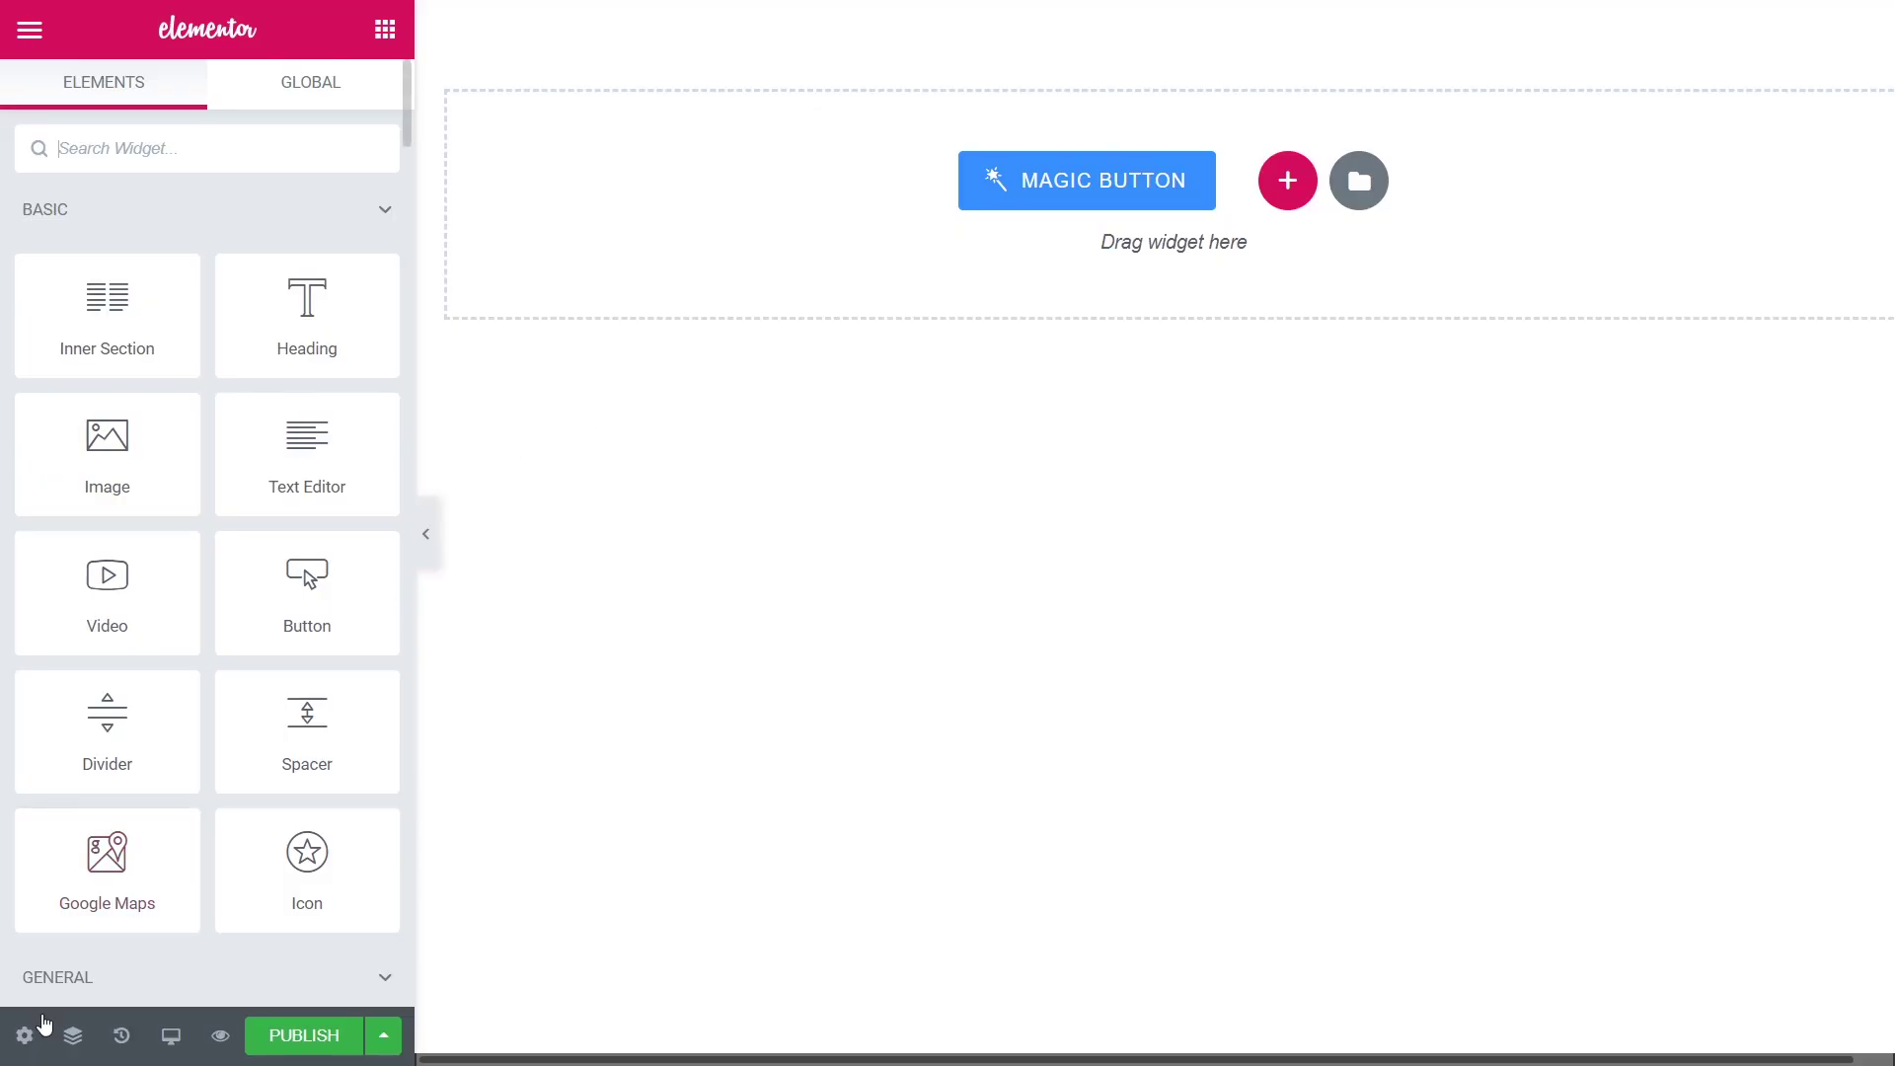
Set the display condition to Singular posts of the Events Styles post type
{"action": "left_click", "coordinate": [24, 1035]}
{"action": "left_click", "coordinate": [106, 352]}
{"action": "left_click", "coordinate": [335, 250]}
{"action": "left_click", "coordinate": [345, 304]}
{"action": "left_click", "coordinate": [336, 312]}
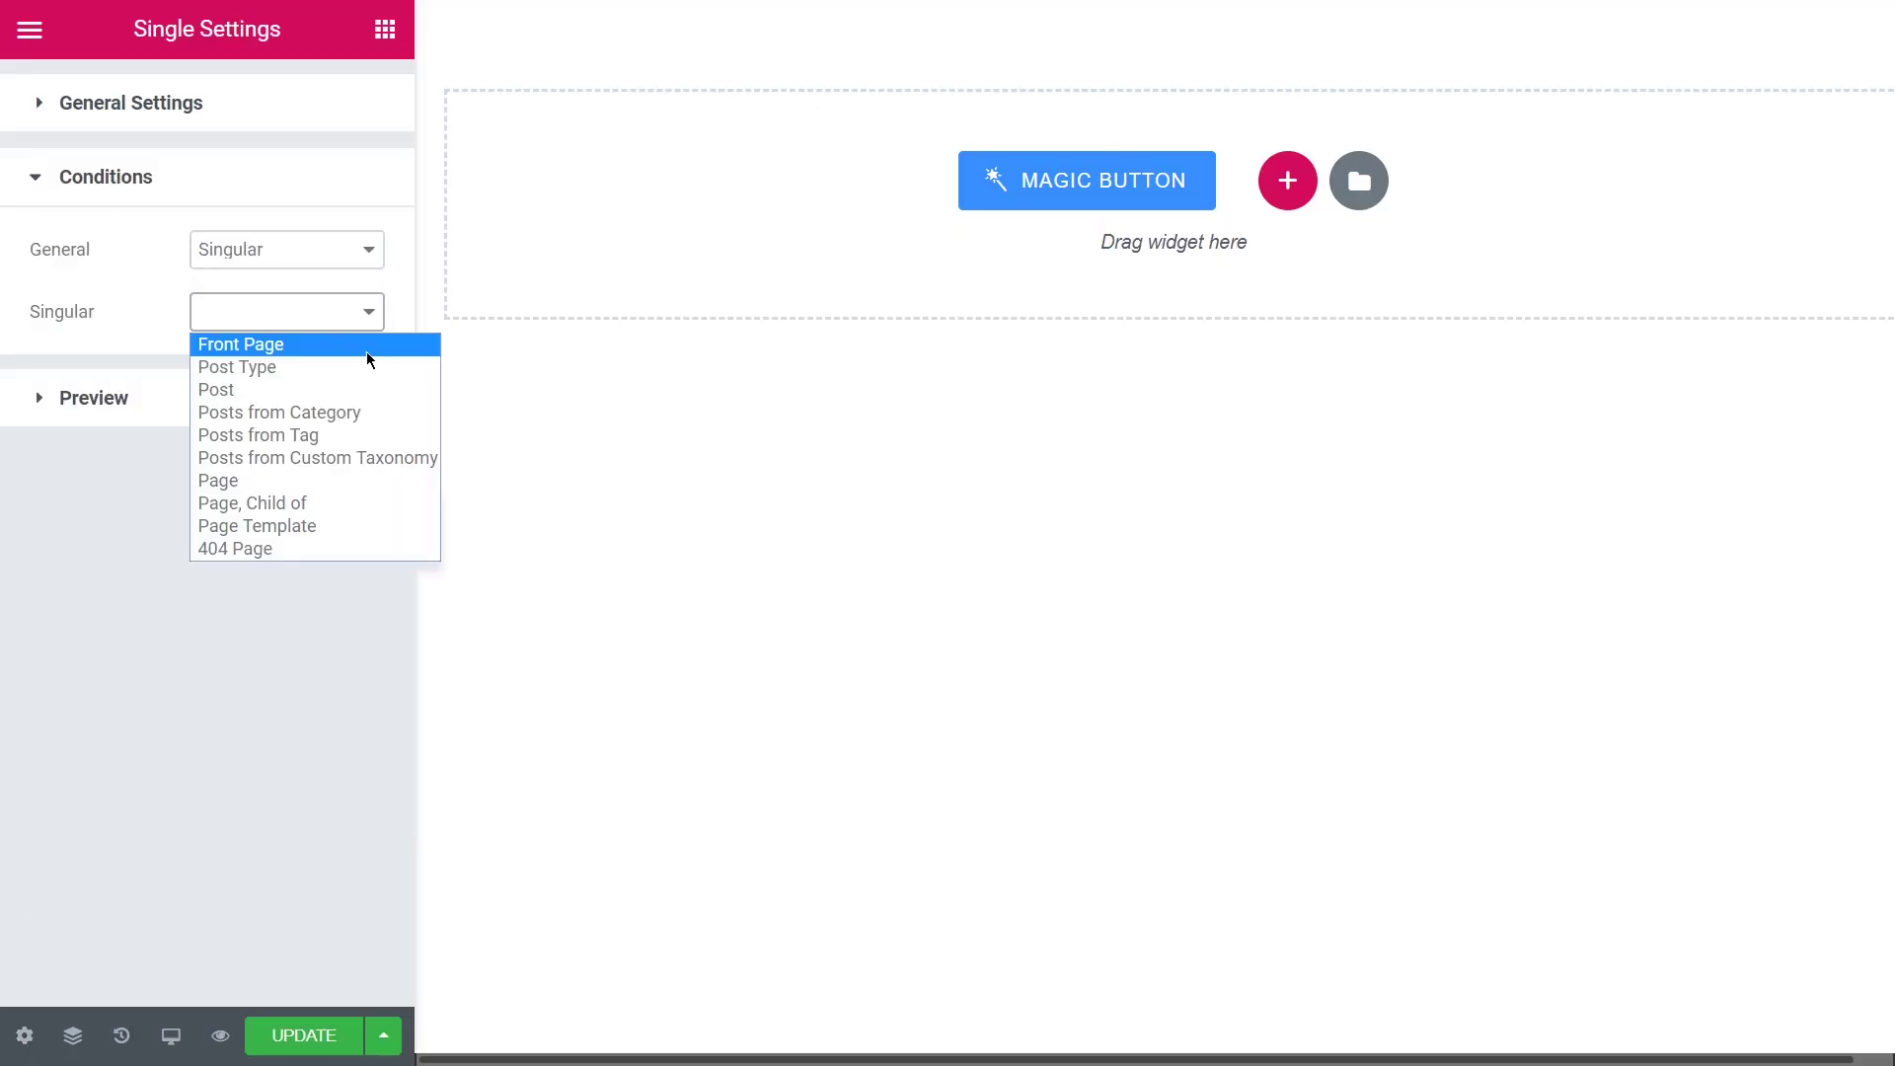
{"action": "left_click", "coordinate": [338, 368]}
{"action": "left_click", "coordinate": [339, 377]}
{"action": "scroll", "coordinate": [322, 592], "scroll_direction": "down", "scroll_amount": 3}
{"action": "left_click", "coordinate": [322, 604]}
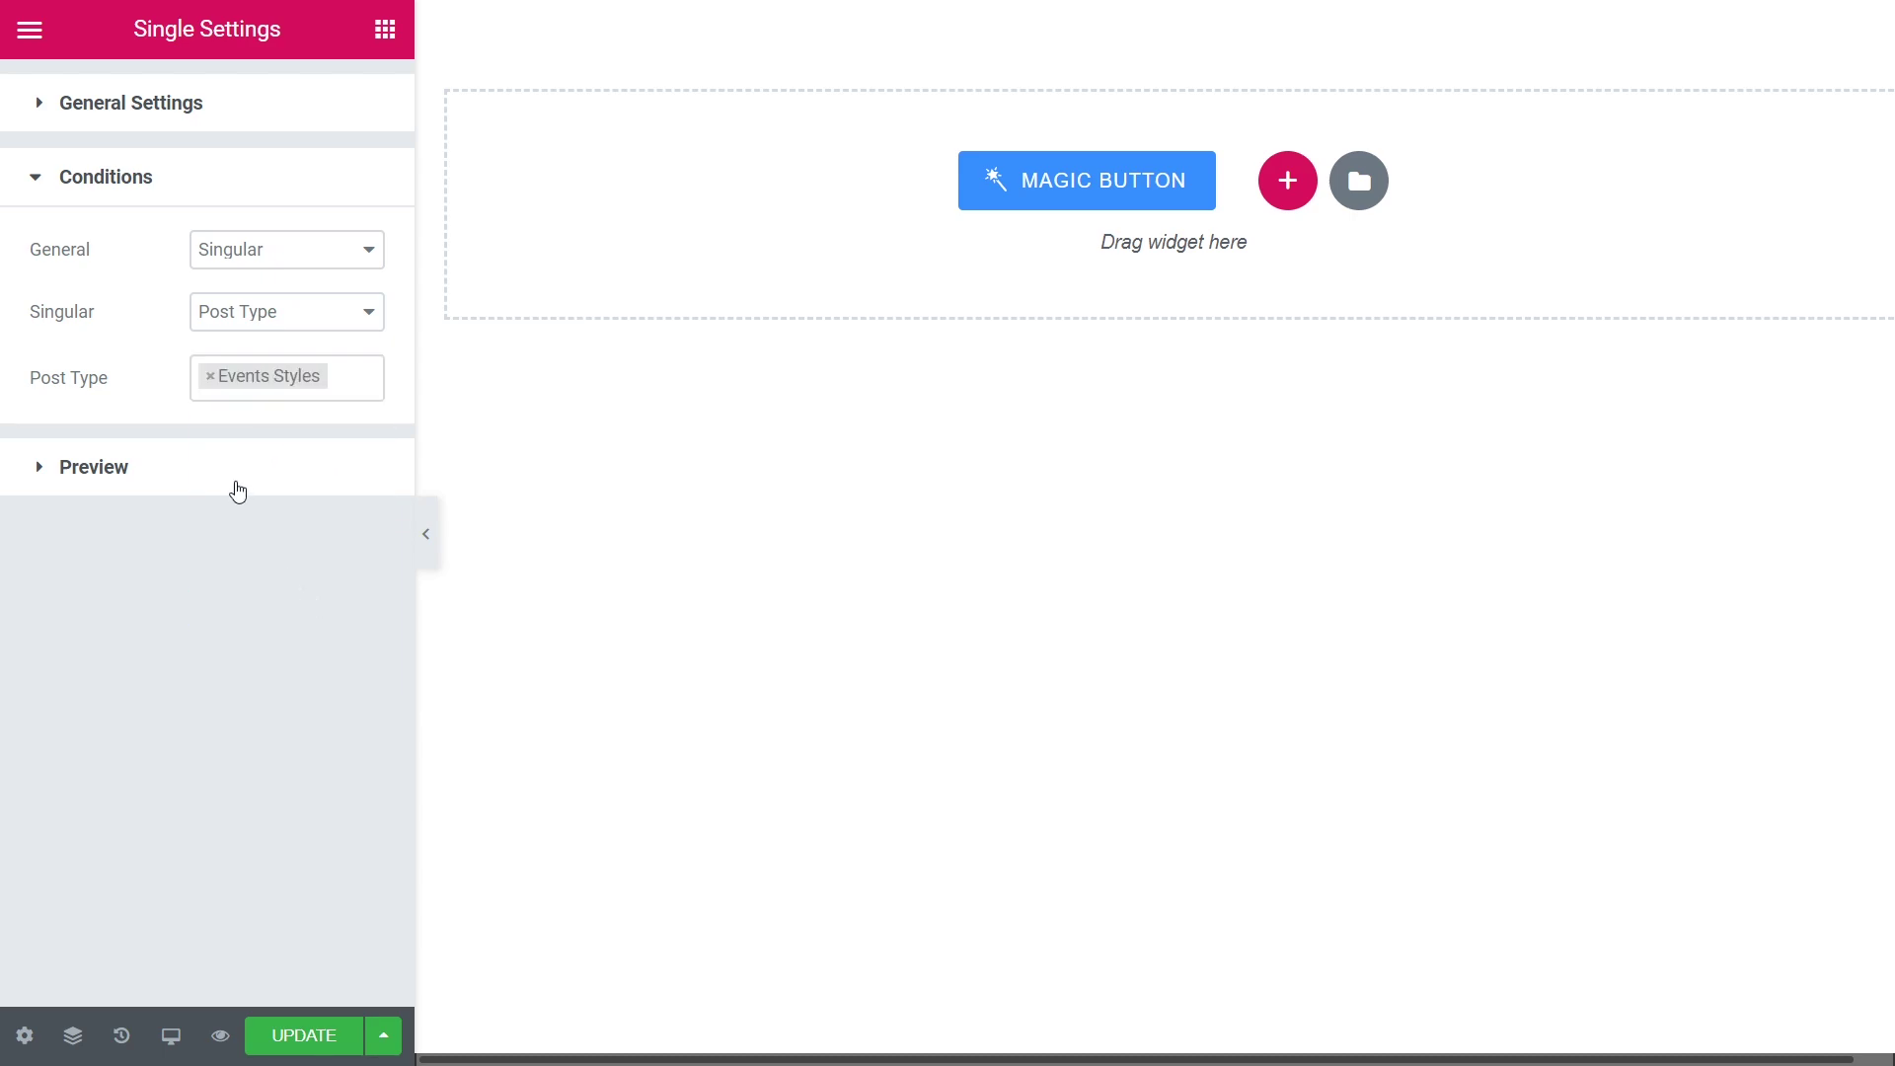
Preview the template with the Events Styles post Cooking Workshops and save the settings
{"action": "left_click", "coordinate": [233, 487]}
{"action": "left_click", "coordinate": [366, 326]}
{"action": "scroll", "coordinate": [288, 597], "scroll_direction": "down", "scroll_amount": 3}
{"action": "left_click", "coordinate": [286, 597]}
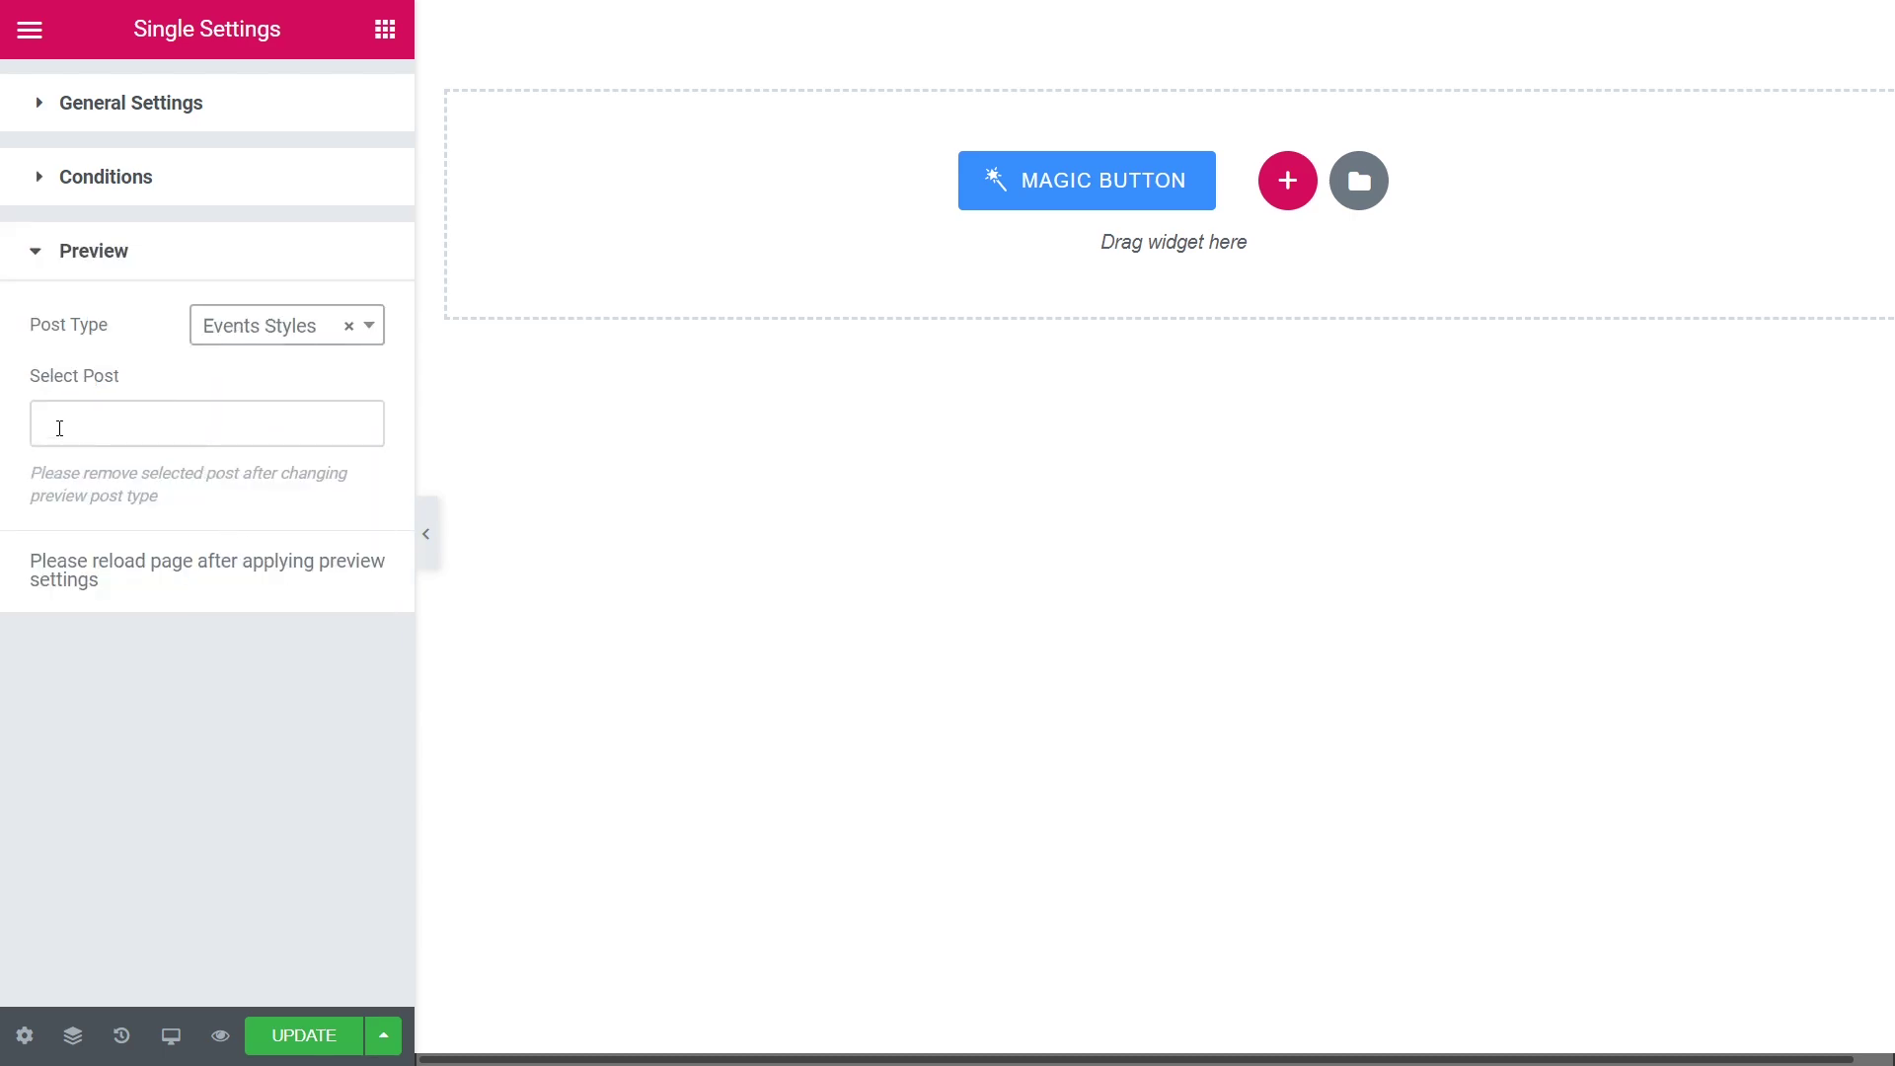
{"action": "left_click", "coordinate": [59, 425]}
{"action": "type", "text": "Coo"}
{"action": "left_click", "coordinate": [110, 478]}
{"action": "left_click", "coordinate": [296, 1038]}
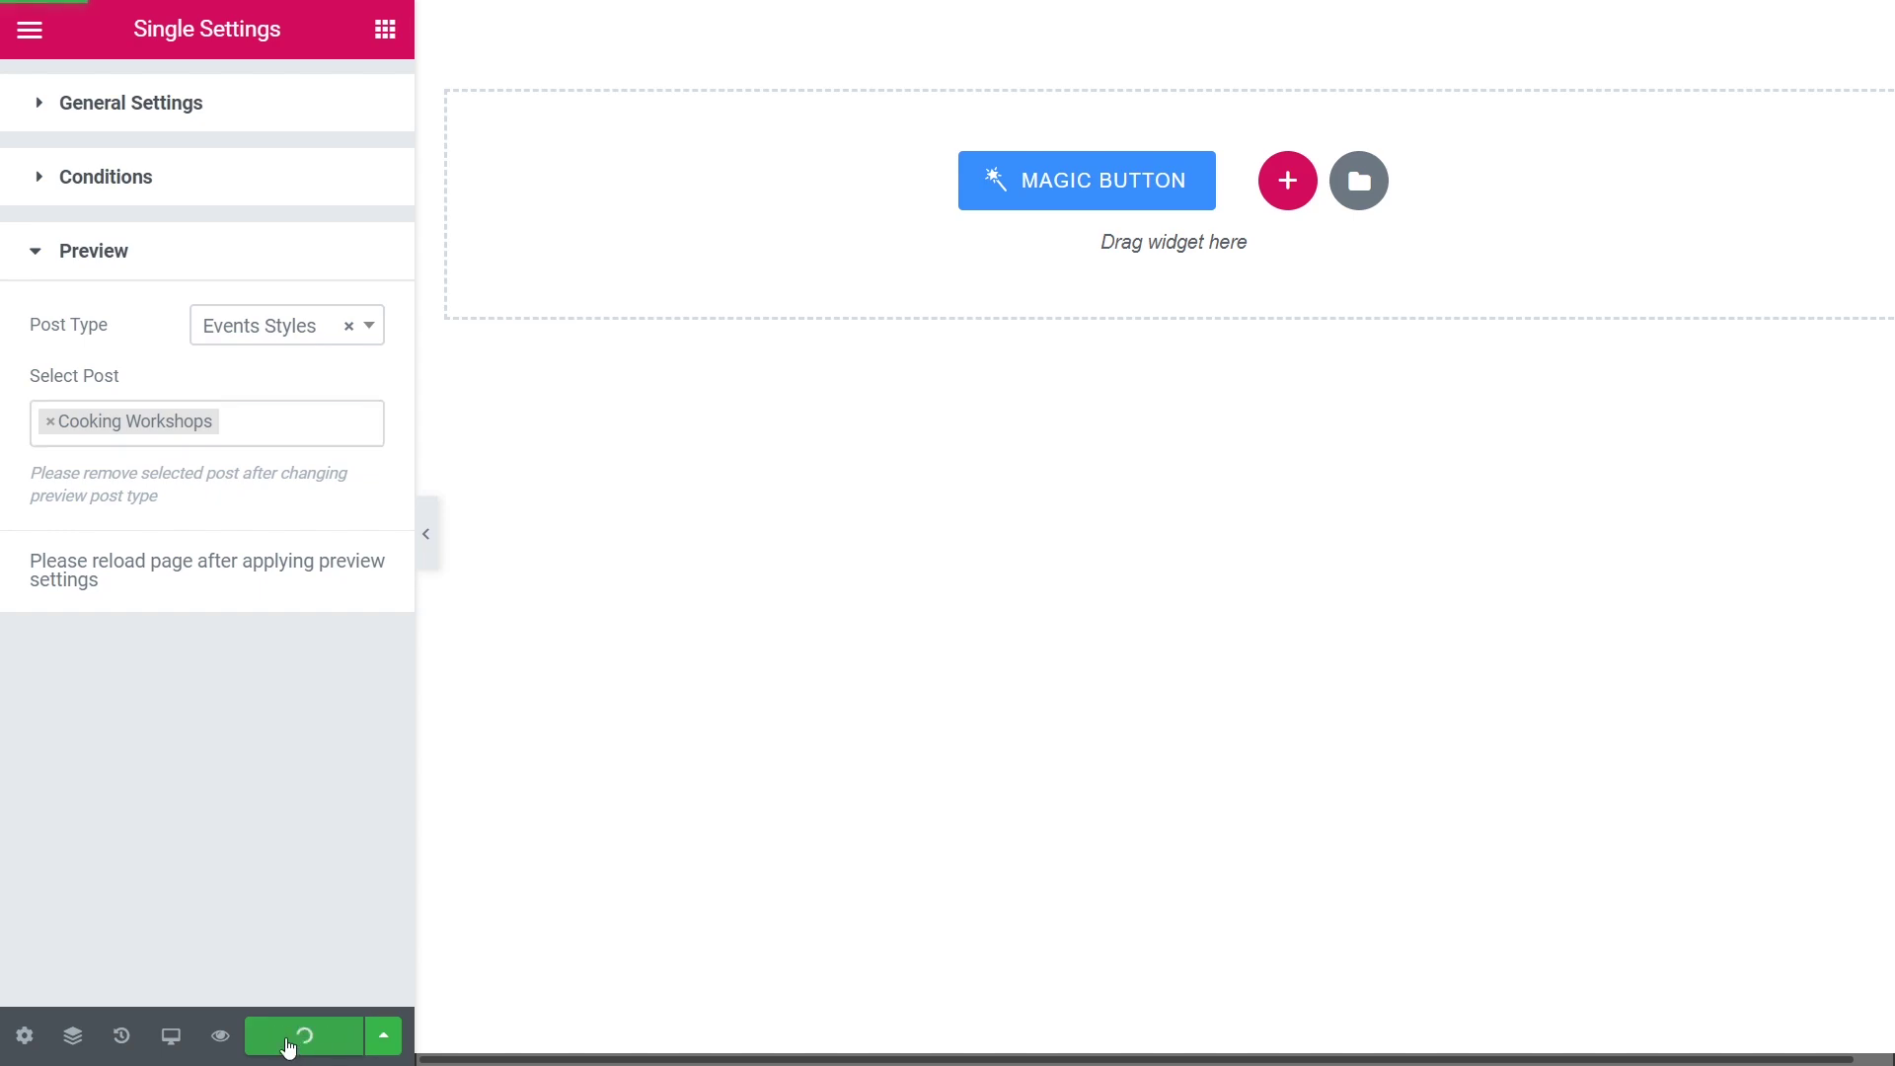
{"action": "left_click", "coordinate": [385, 29]}
Add a Dynamic Image at the top showing the Events Styles picture
{"action": "left_click", "coordinate": [152, 146]}
{"action": "type", "text": "jet"}
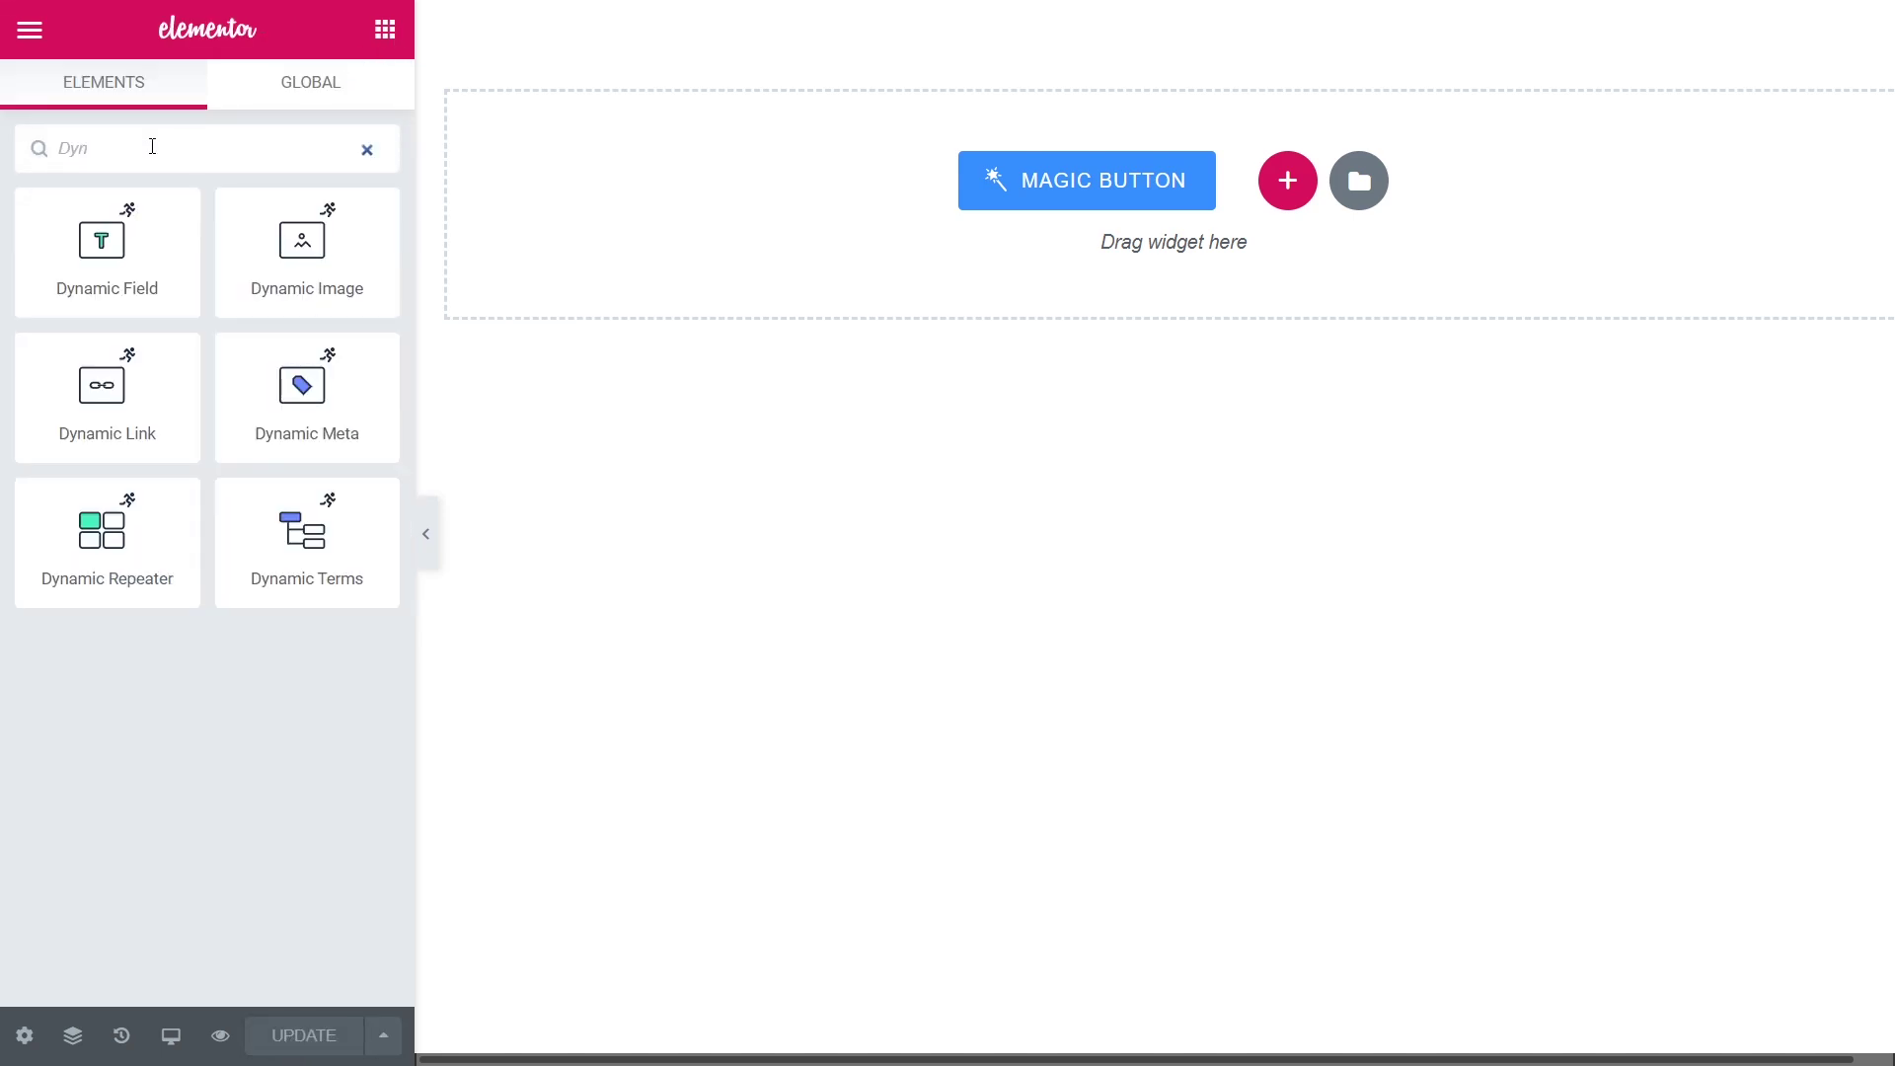
{"action": "left_click_drag", "start_coordinate": [305, 262], "coordinate": [553, 182]}
{"action": "left_click", "coordinate": [366, 258]}
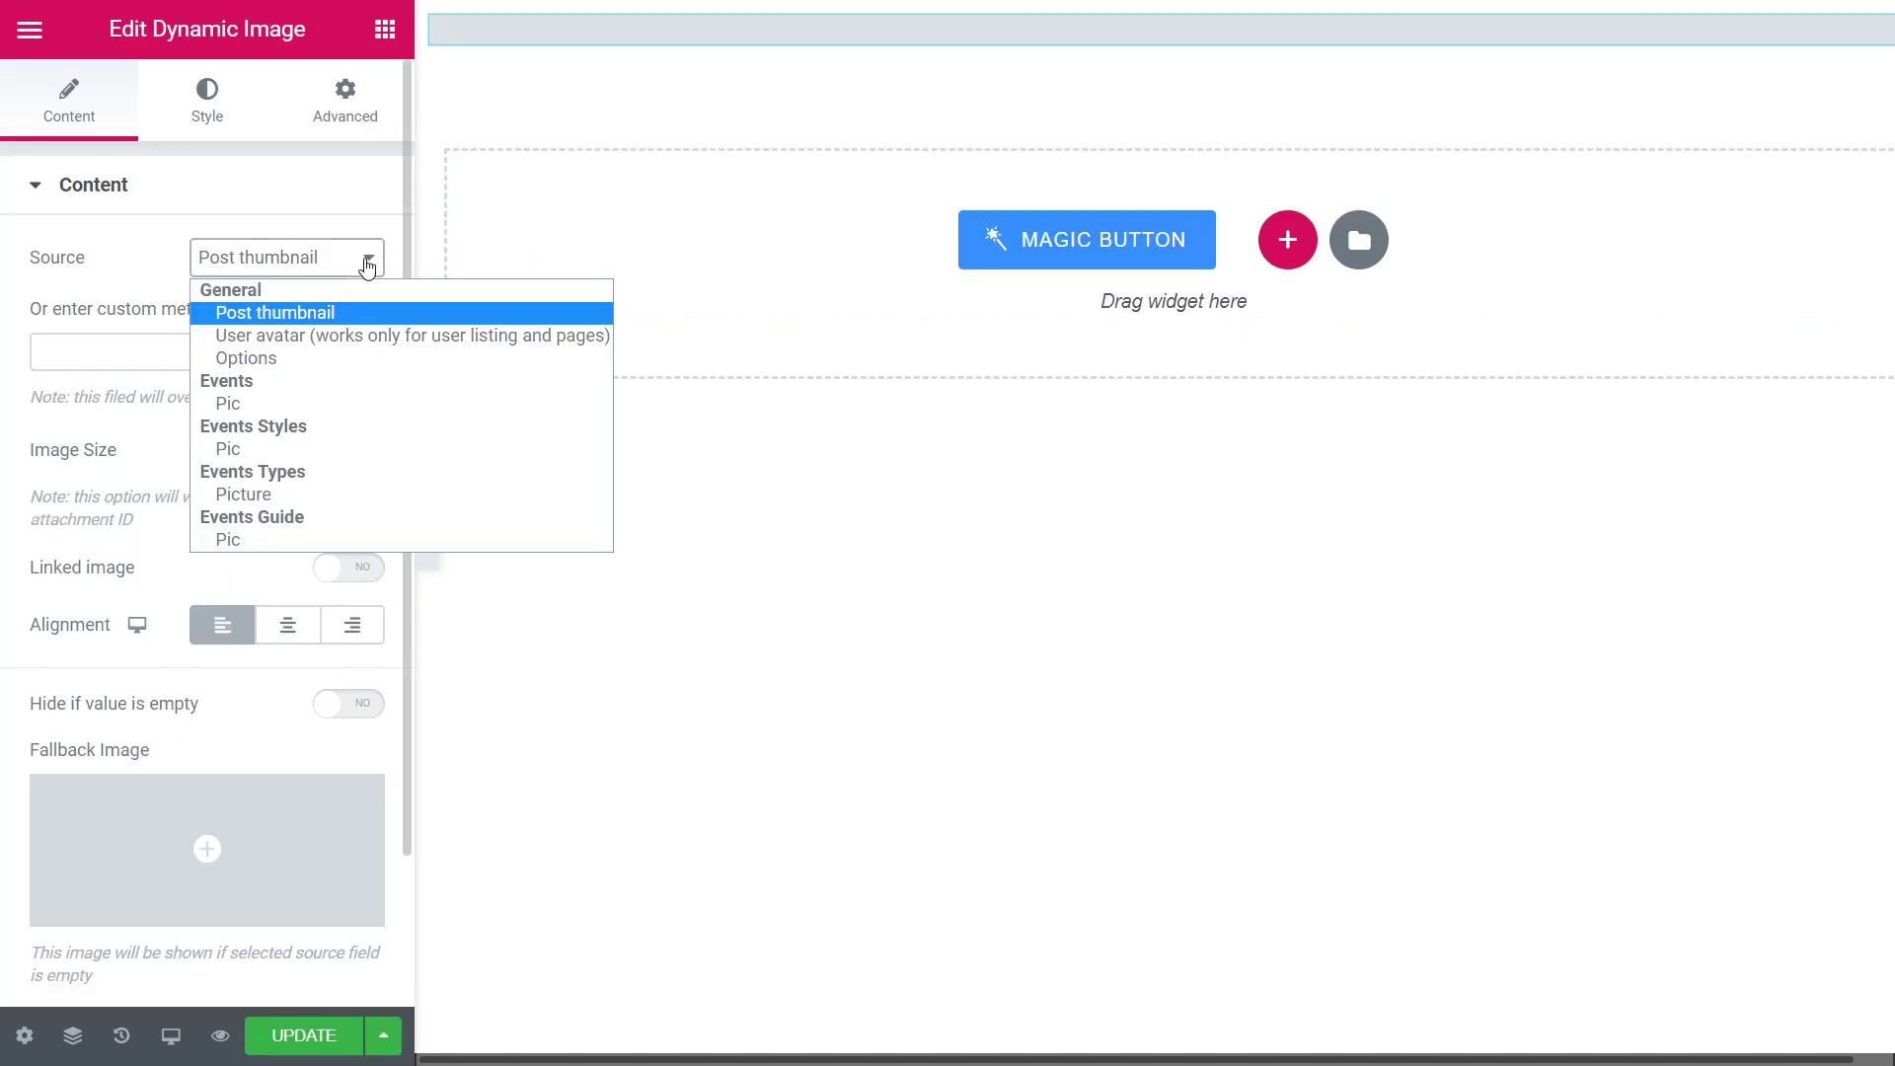
{"action": "left_click", "coordinate": [318, 454]}
Add a Dynamic Field showing the style's Title, then a Heading below the picture
{"action": "left_click", "coordinate": [59, 147]}
{"action": "type", "text": "jet"}
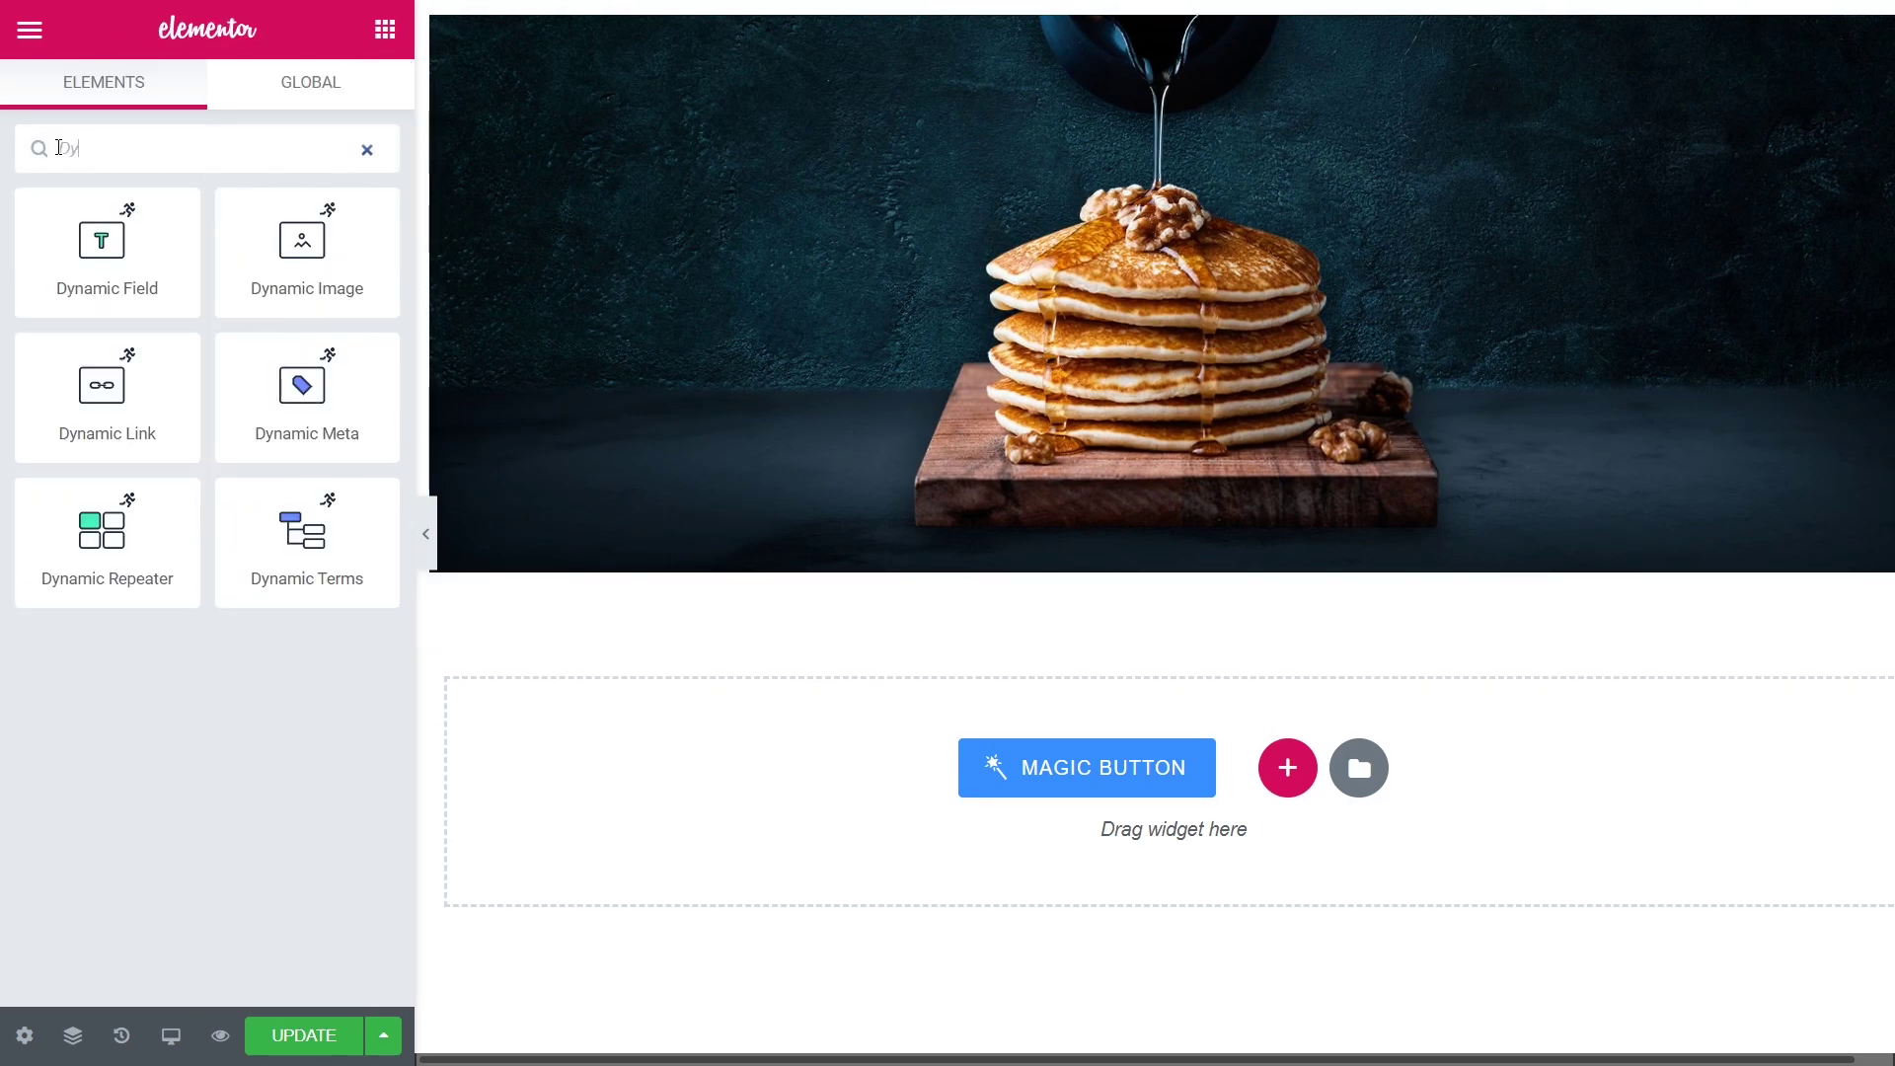
{"action": "left_click_drag", "start_coordinate": [102, 256], "coordinate": [513, 567]}
{"action": "left_click", "coordinate": [366, 259]}
{"action": "left_click", "coordinate": [362, 313]}
{"action": "left_click", "coordinate": [362, 319]}
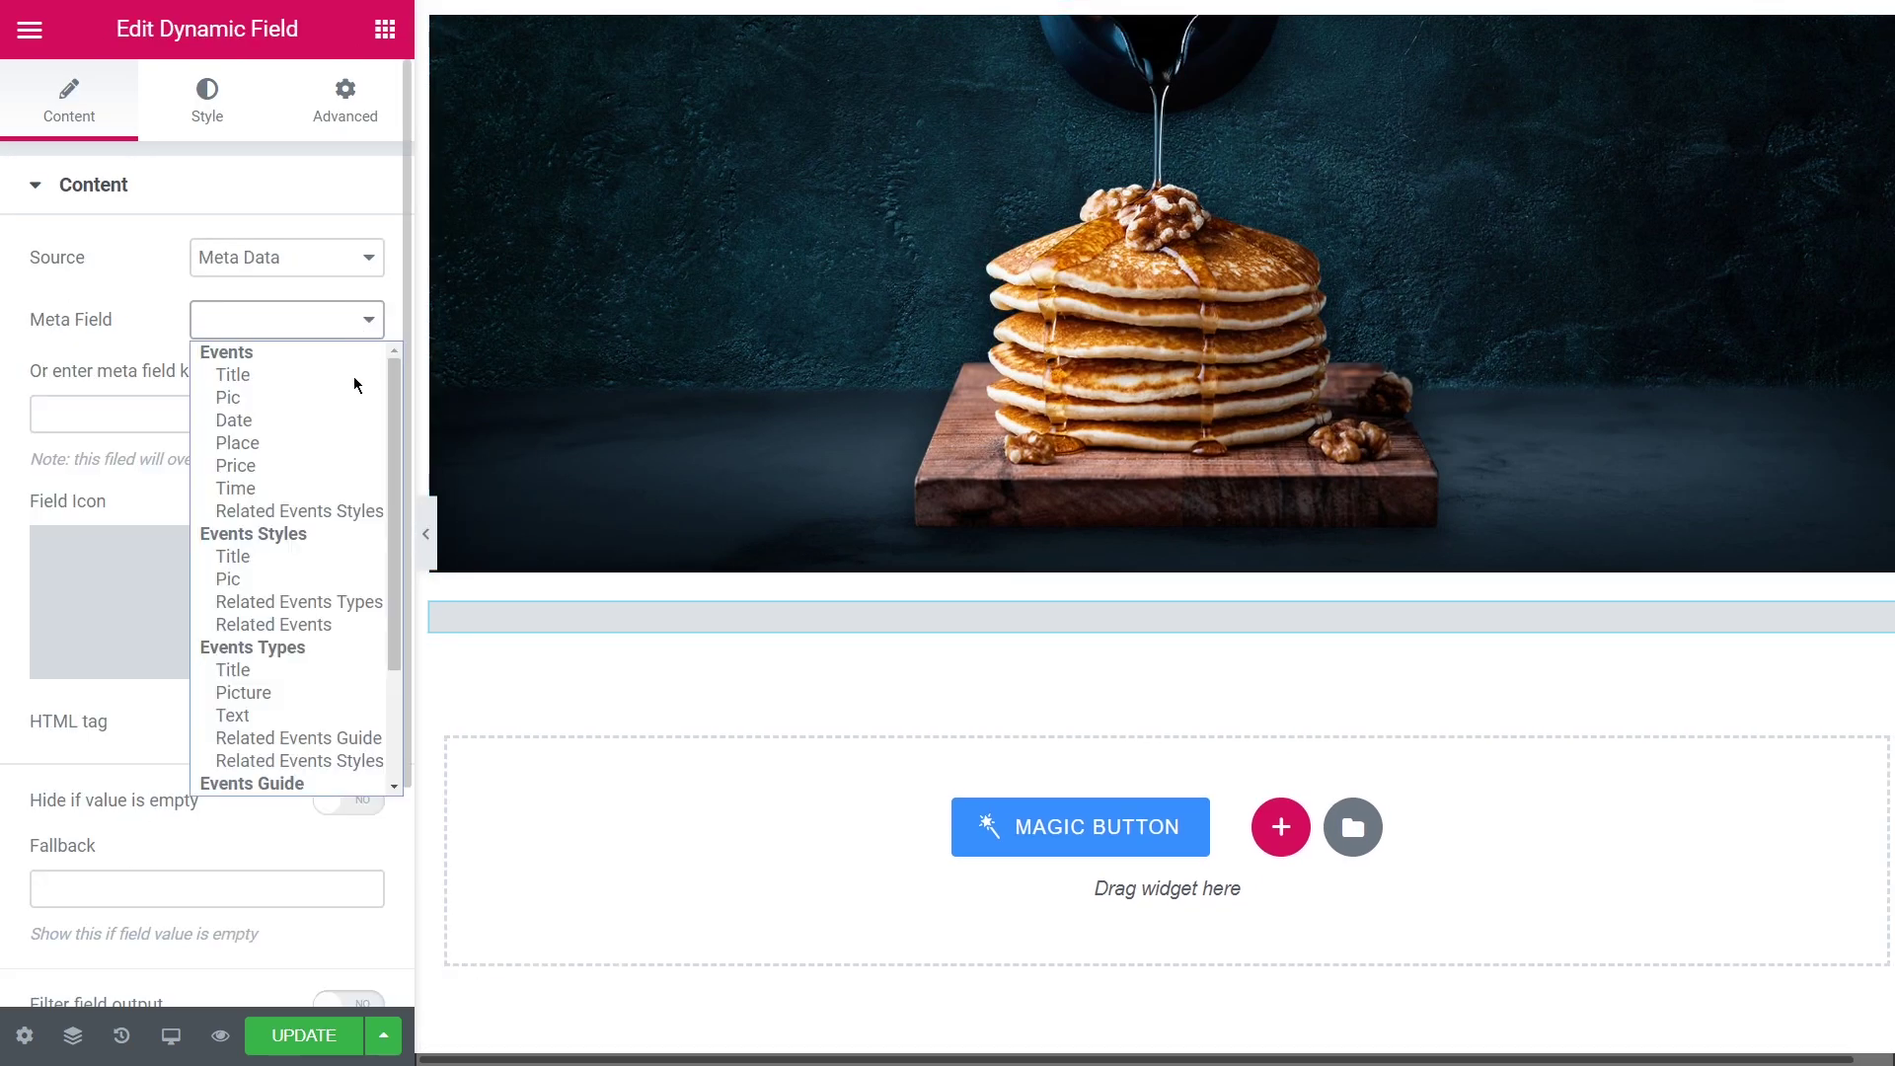
{"action": "left_click", "coordinate": [352, 378]}
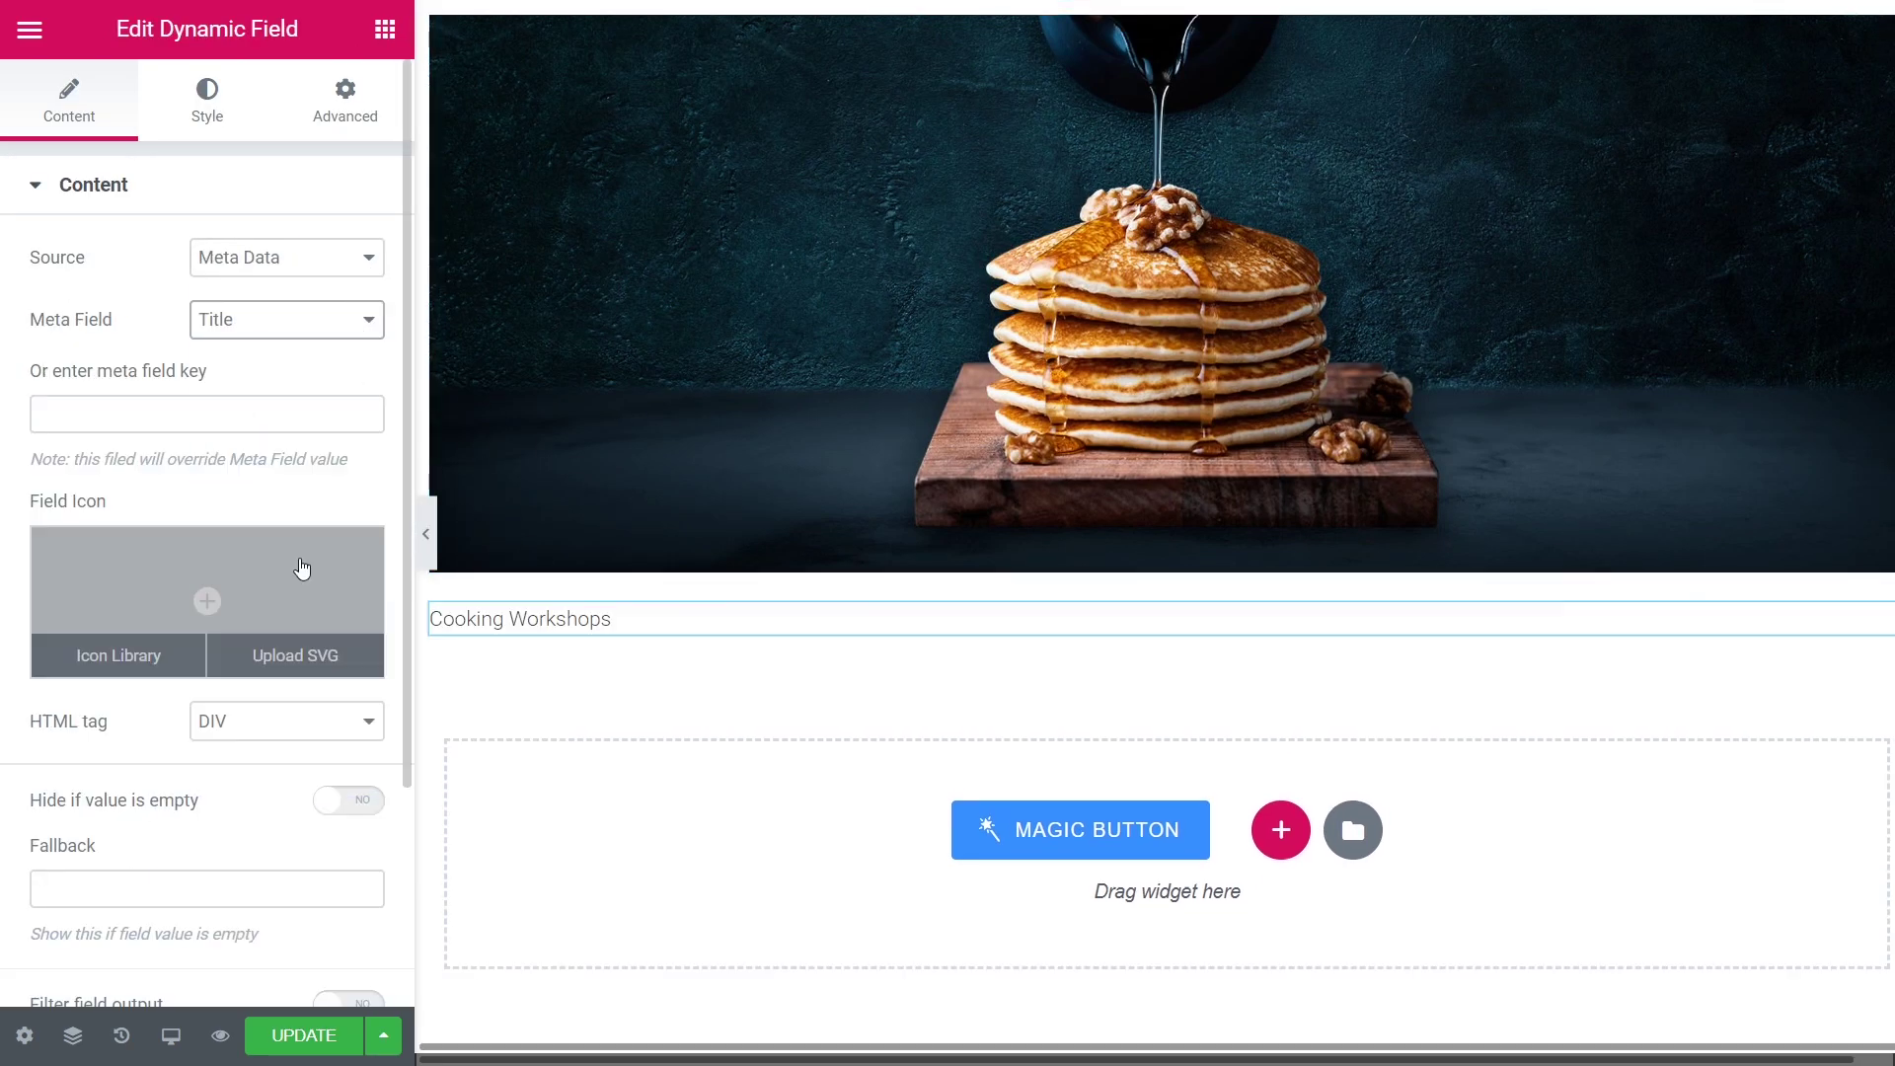
{"action": "left_click", "coordinate": [385, 28]}
{"action": "left_click_drag", "start_coordinate": [331, 311], "coordinate": [614, 762]}
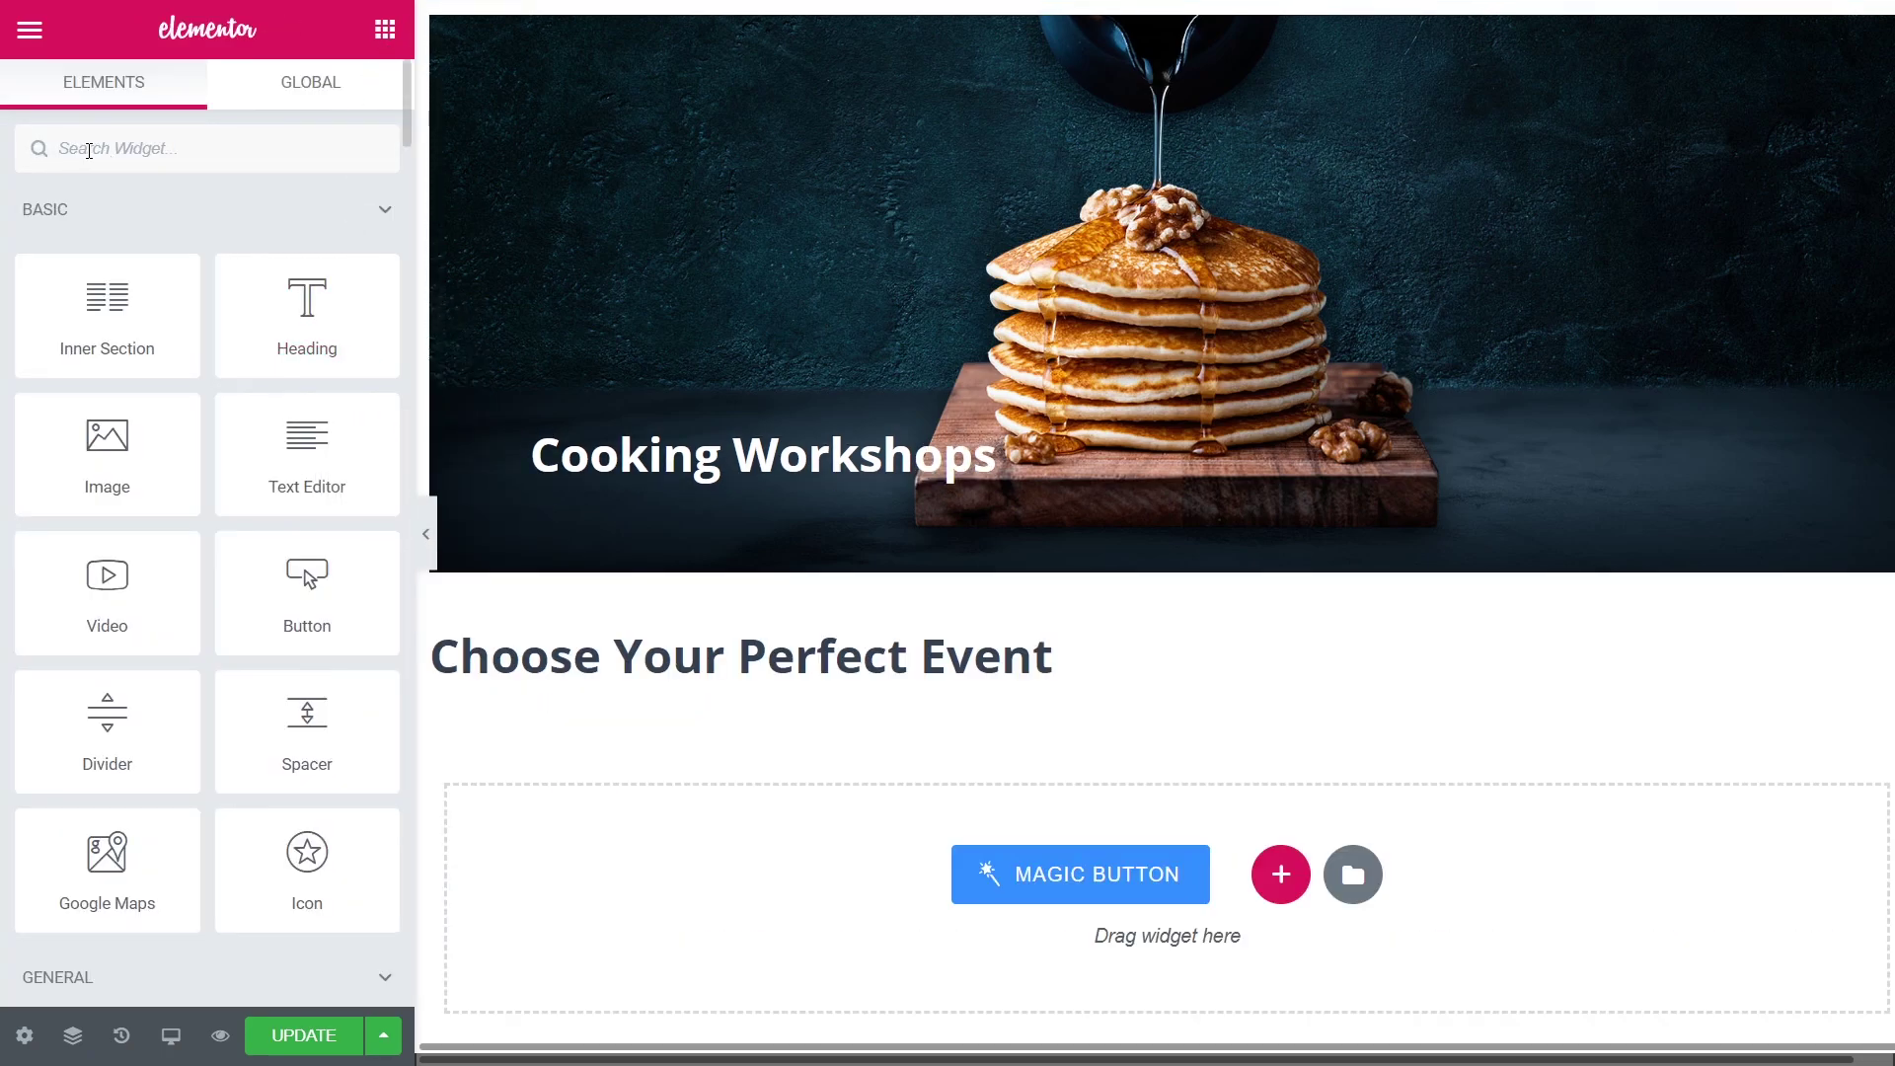
Place a Listing Grid under the heading using Events Listing with 30 posts
{"action": "left_click", "coordinate": [92, 150]}
{"action": "type", "text": "list"}
{"action": "left_click_drag", "start_coordinate": [107, 661], "coordinate": [767, 794]}
{"action": "left_click", "coordinate": [368, 260]}
{"action": "left_click", "coordinate": [286, 336]}
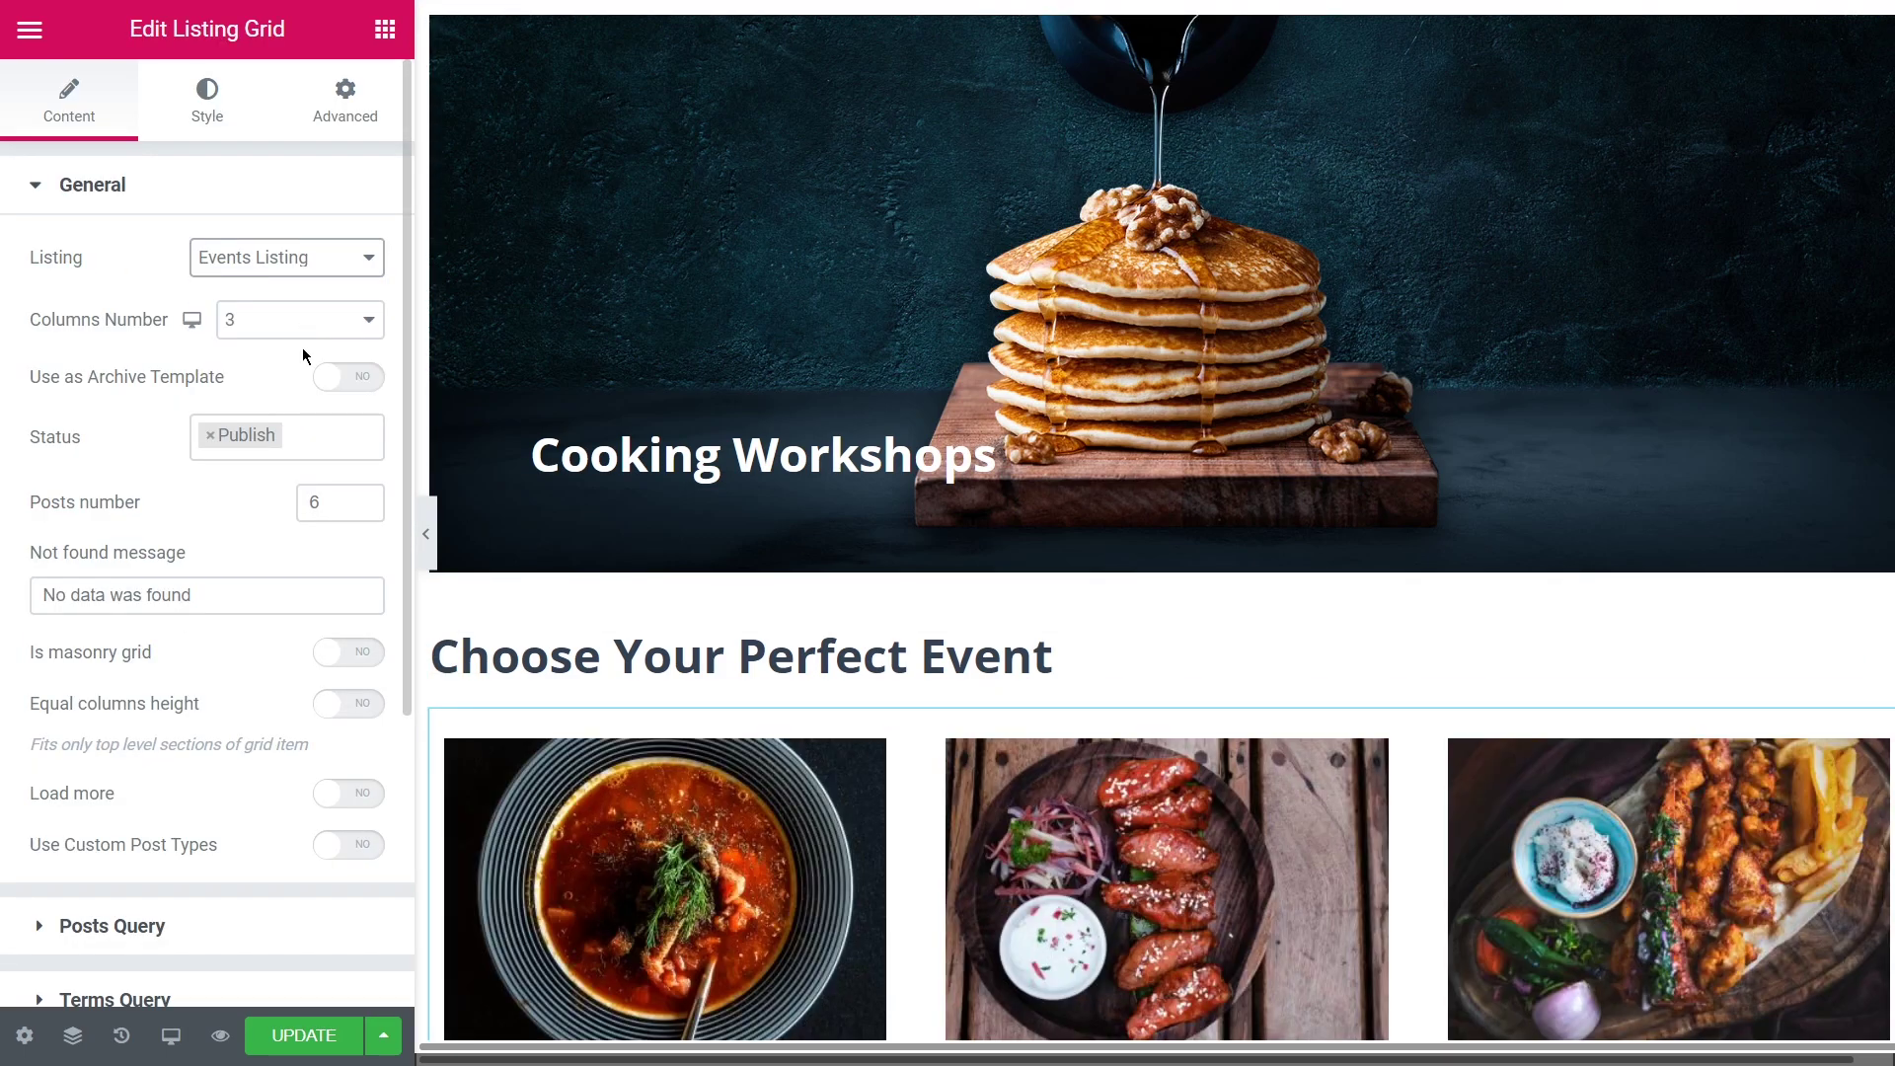
{"action": "type", "text": "30"}
Filter the grid to include post IDs %related_children_from|events% and save the template
{"action": "left_click", "coordinate": [173, 201]}
{"action": "left_click", "coordinate": [173, 250]}
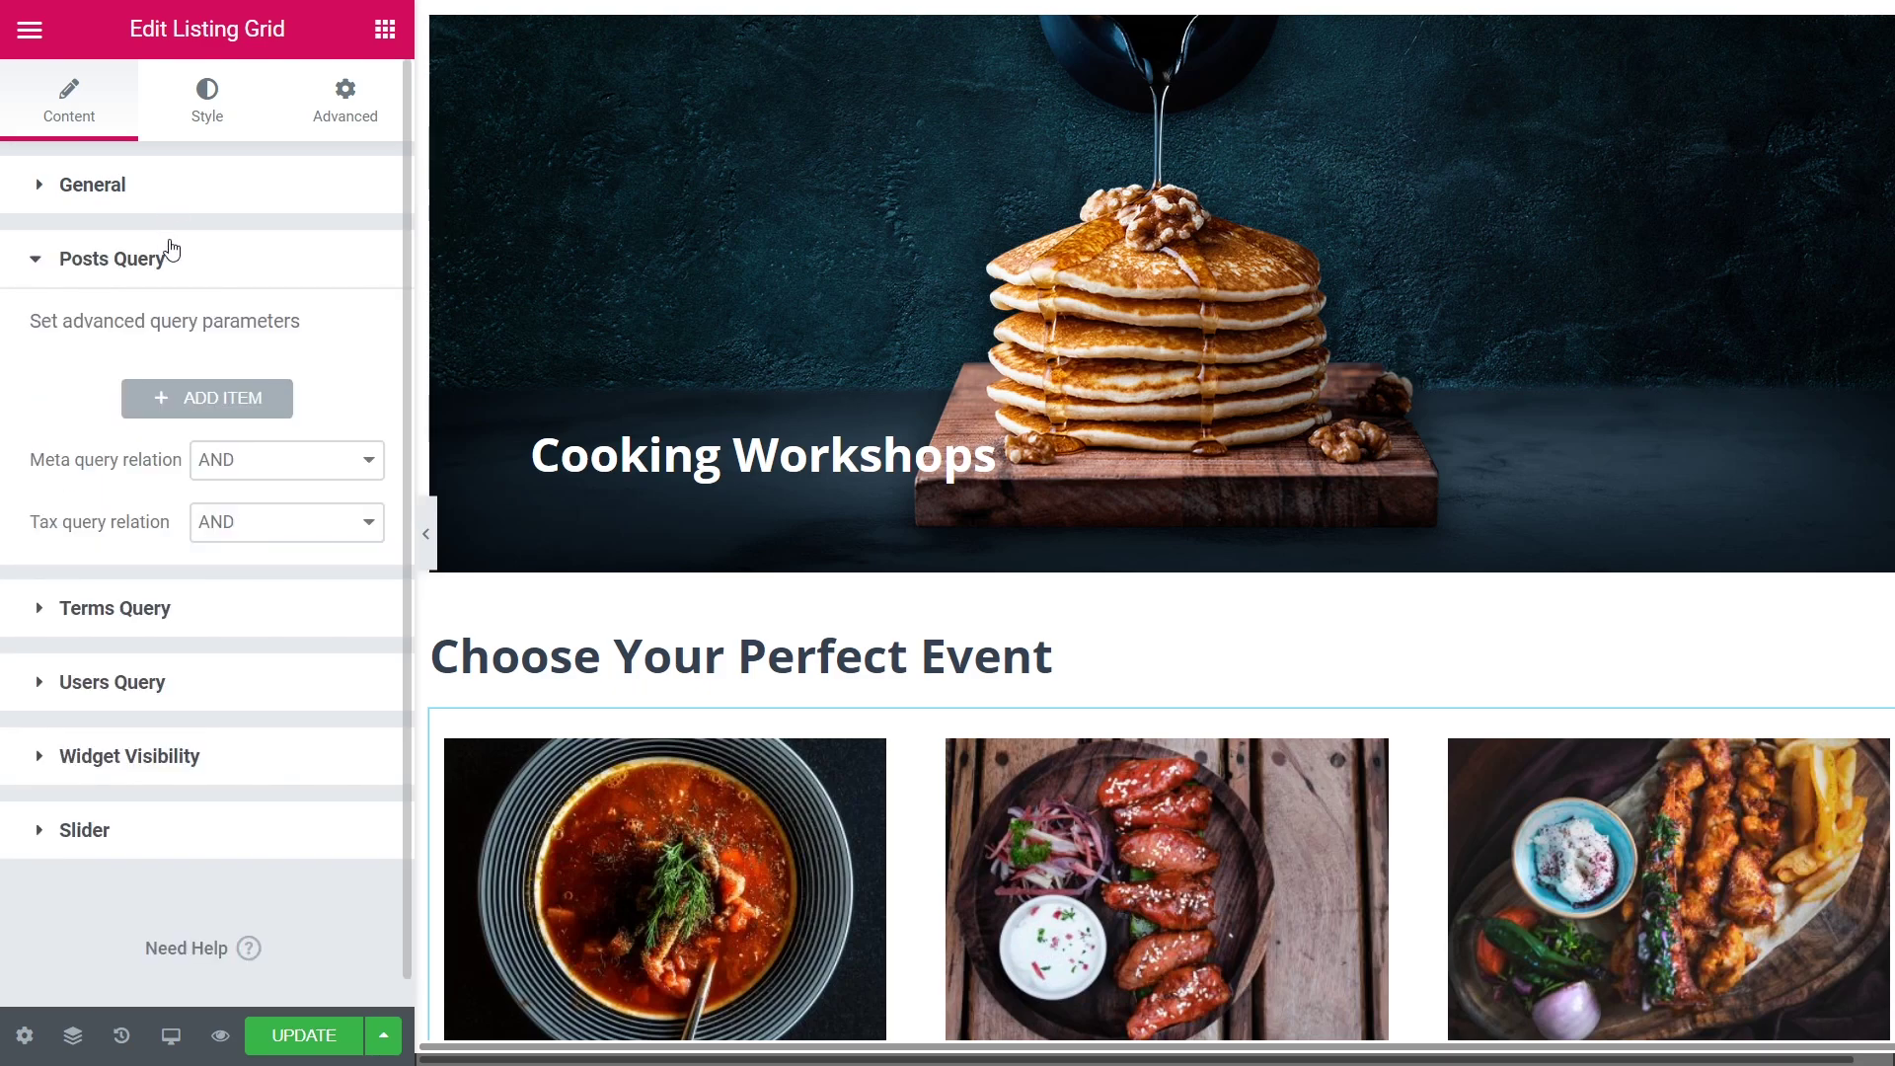
{"action": "left_click", "coordinate": [195, 398]}
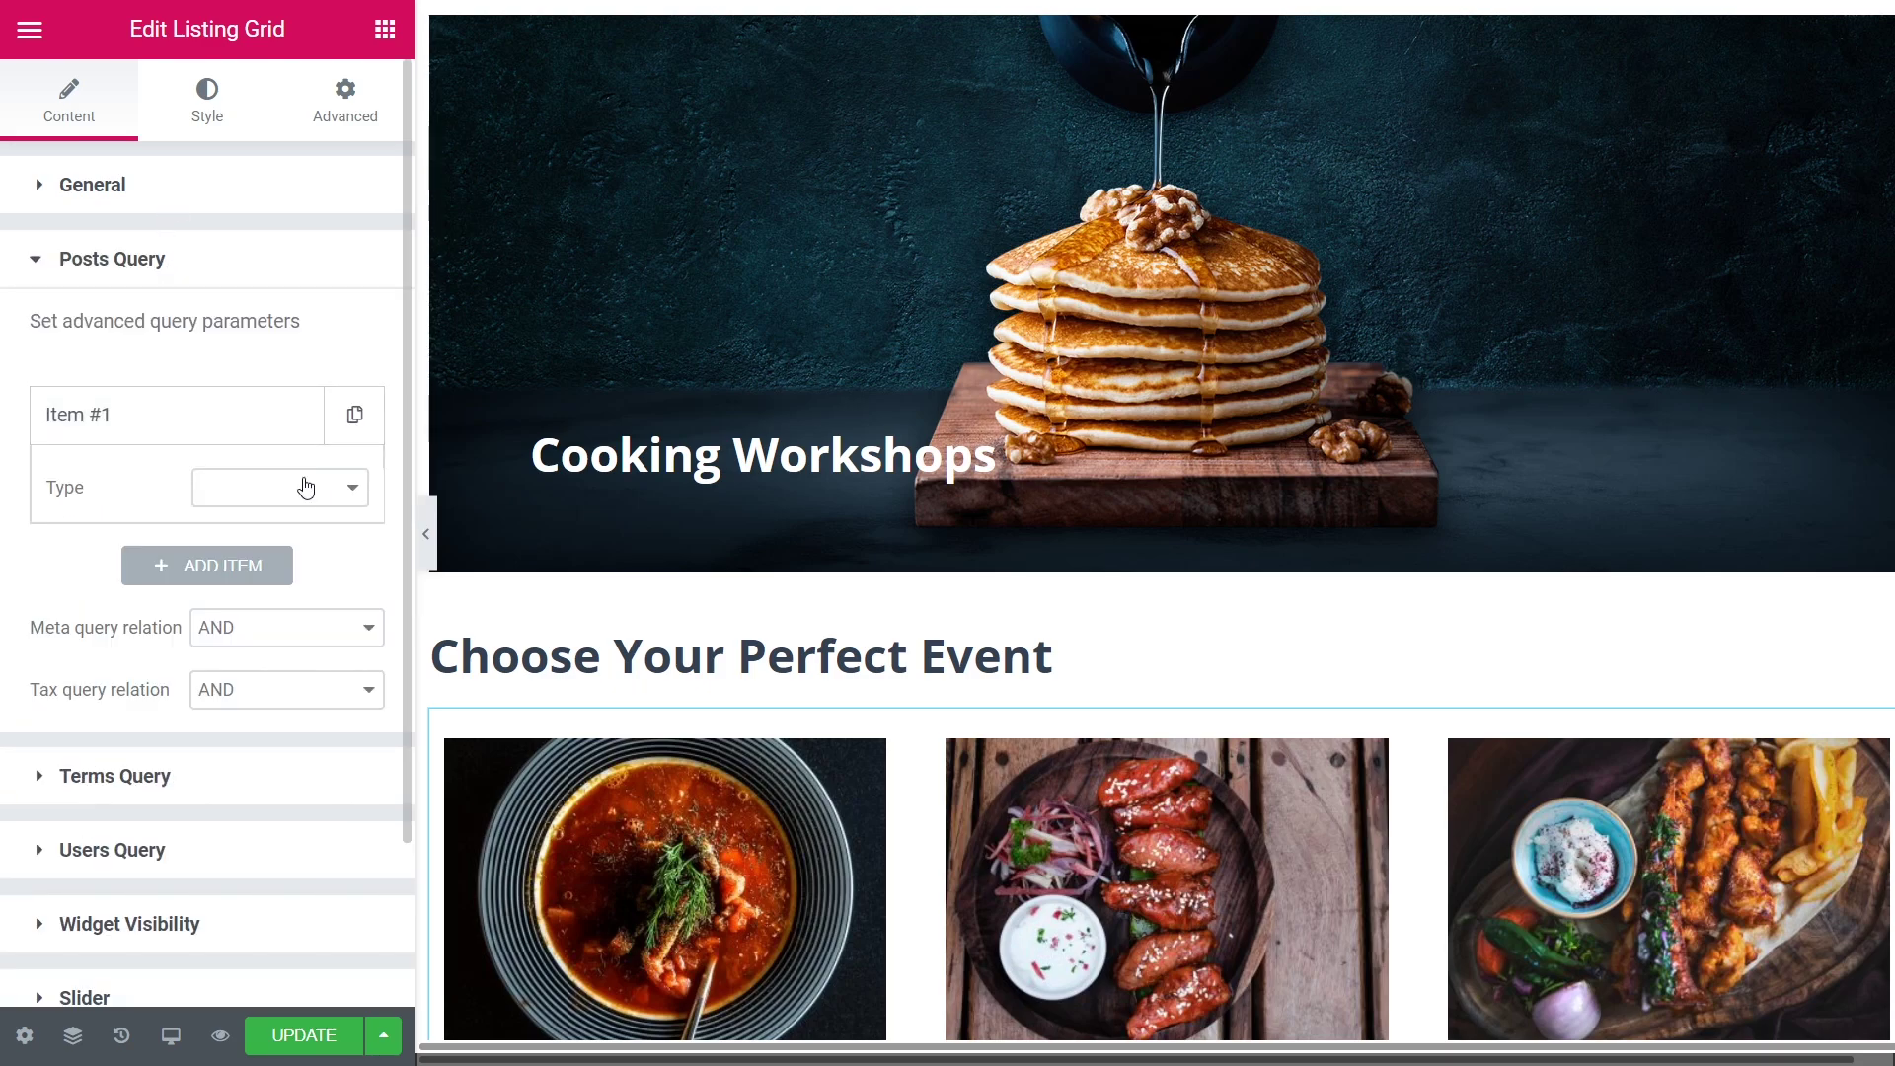
{"action": "left_click", "coordinate": [345, 487]}
{"action": "left_click", "coordinate": [319, 514]}
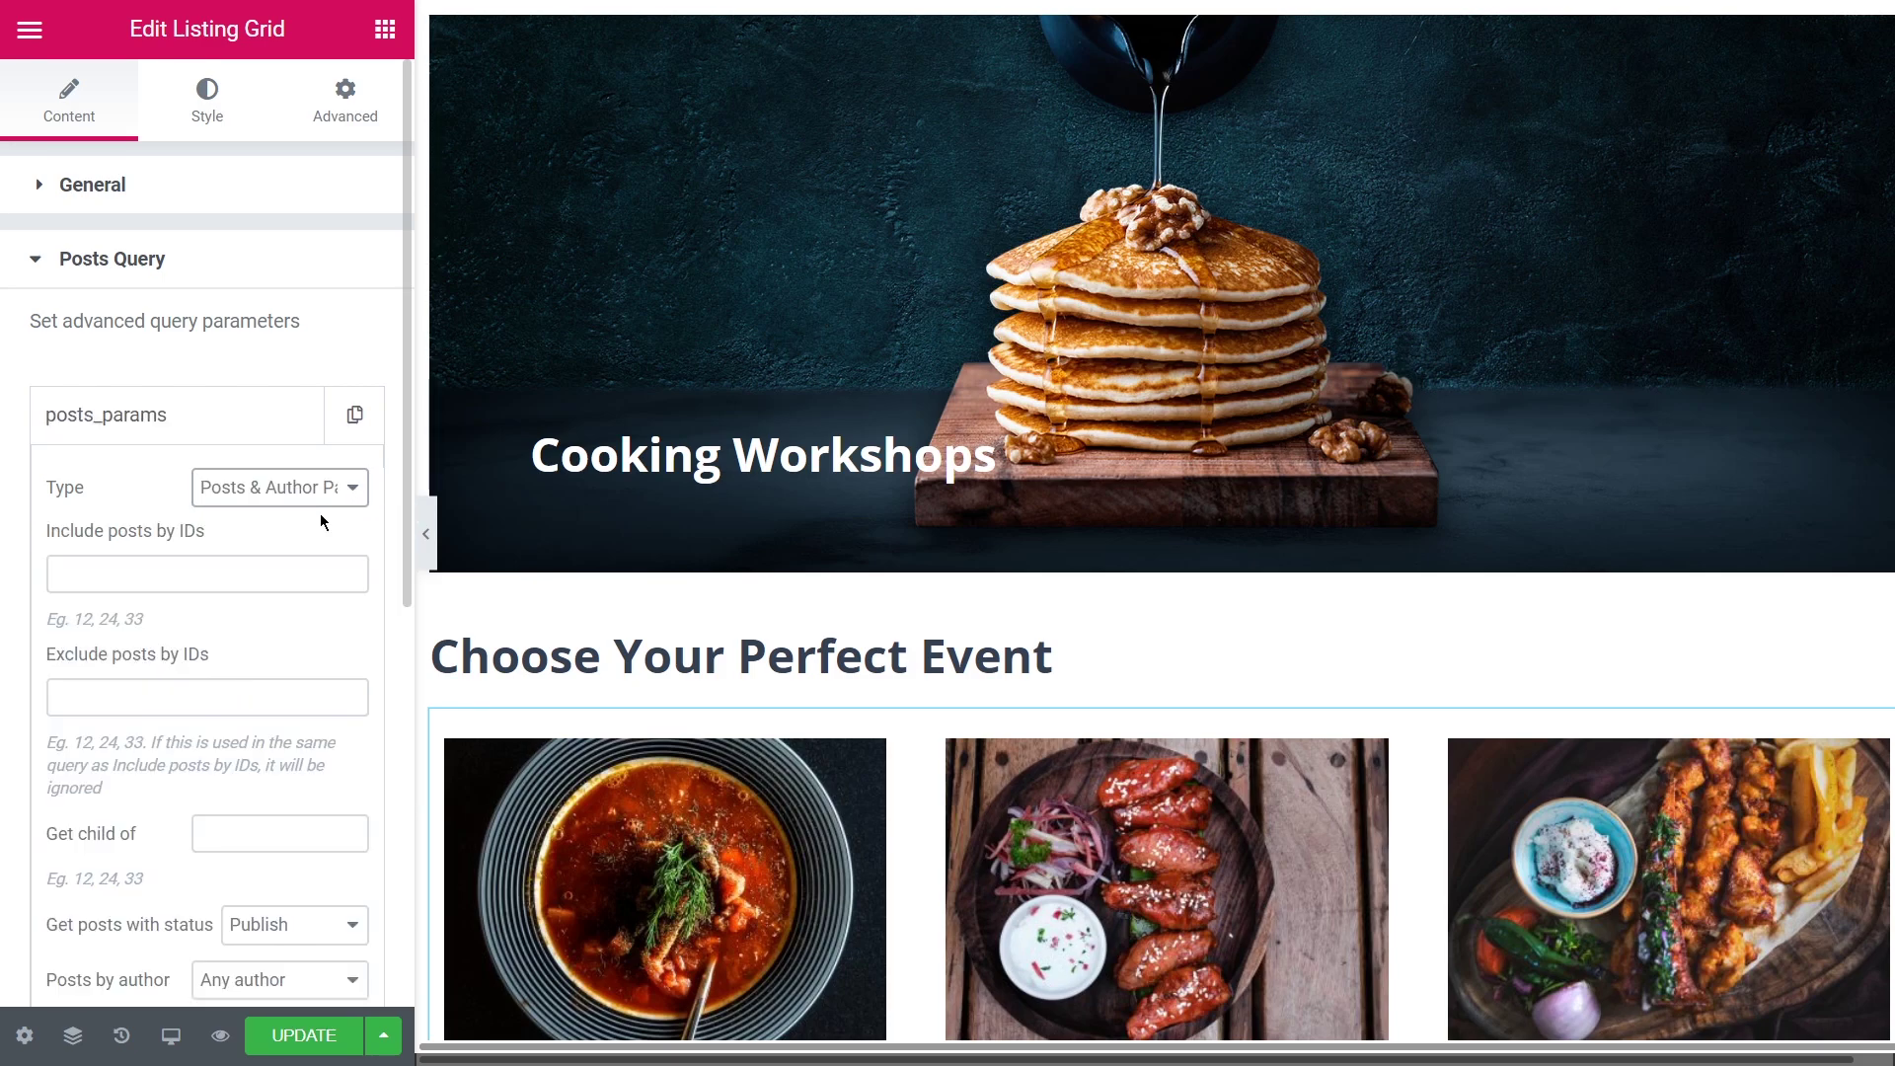
{"action": "left_click", "coordinate": [202, 569]}
{"action": "type", "text": "%rela"}
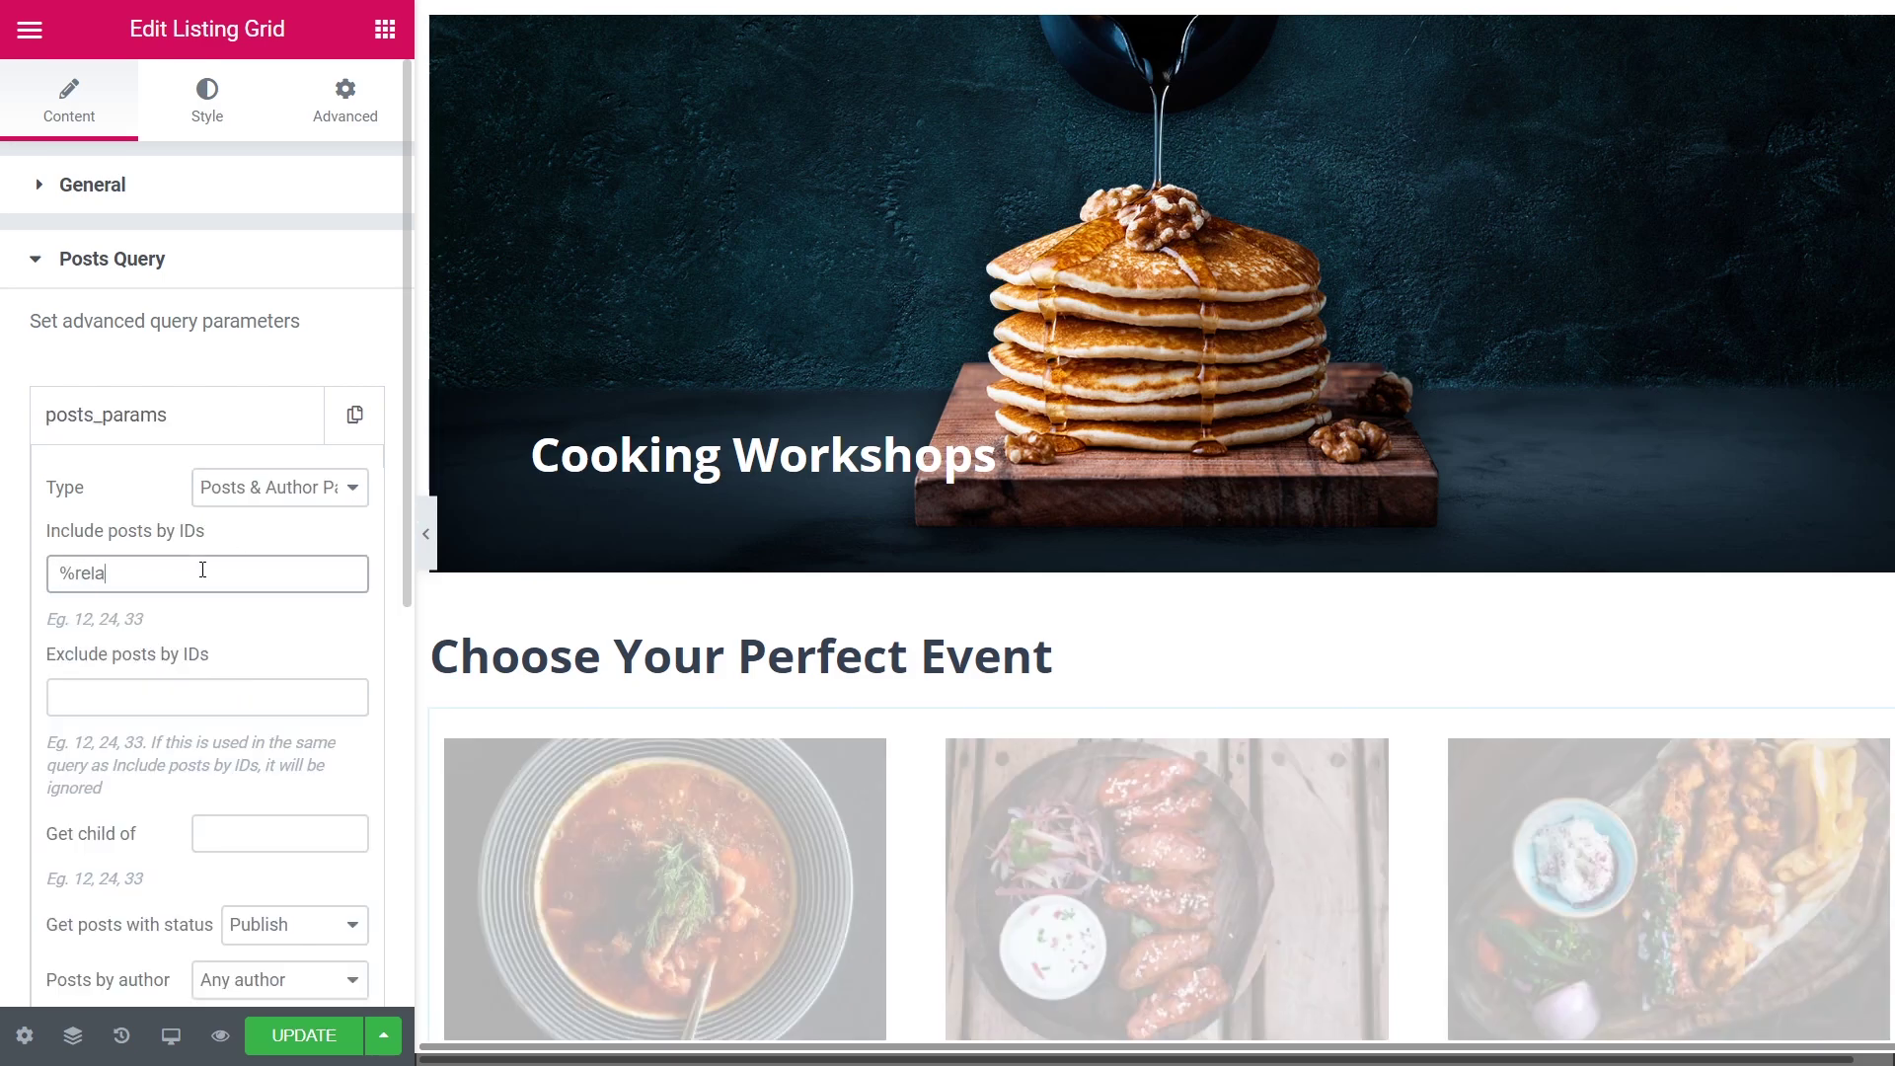
{"action": "type", "text": "ted_children_from|events%"}
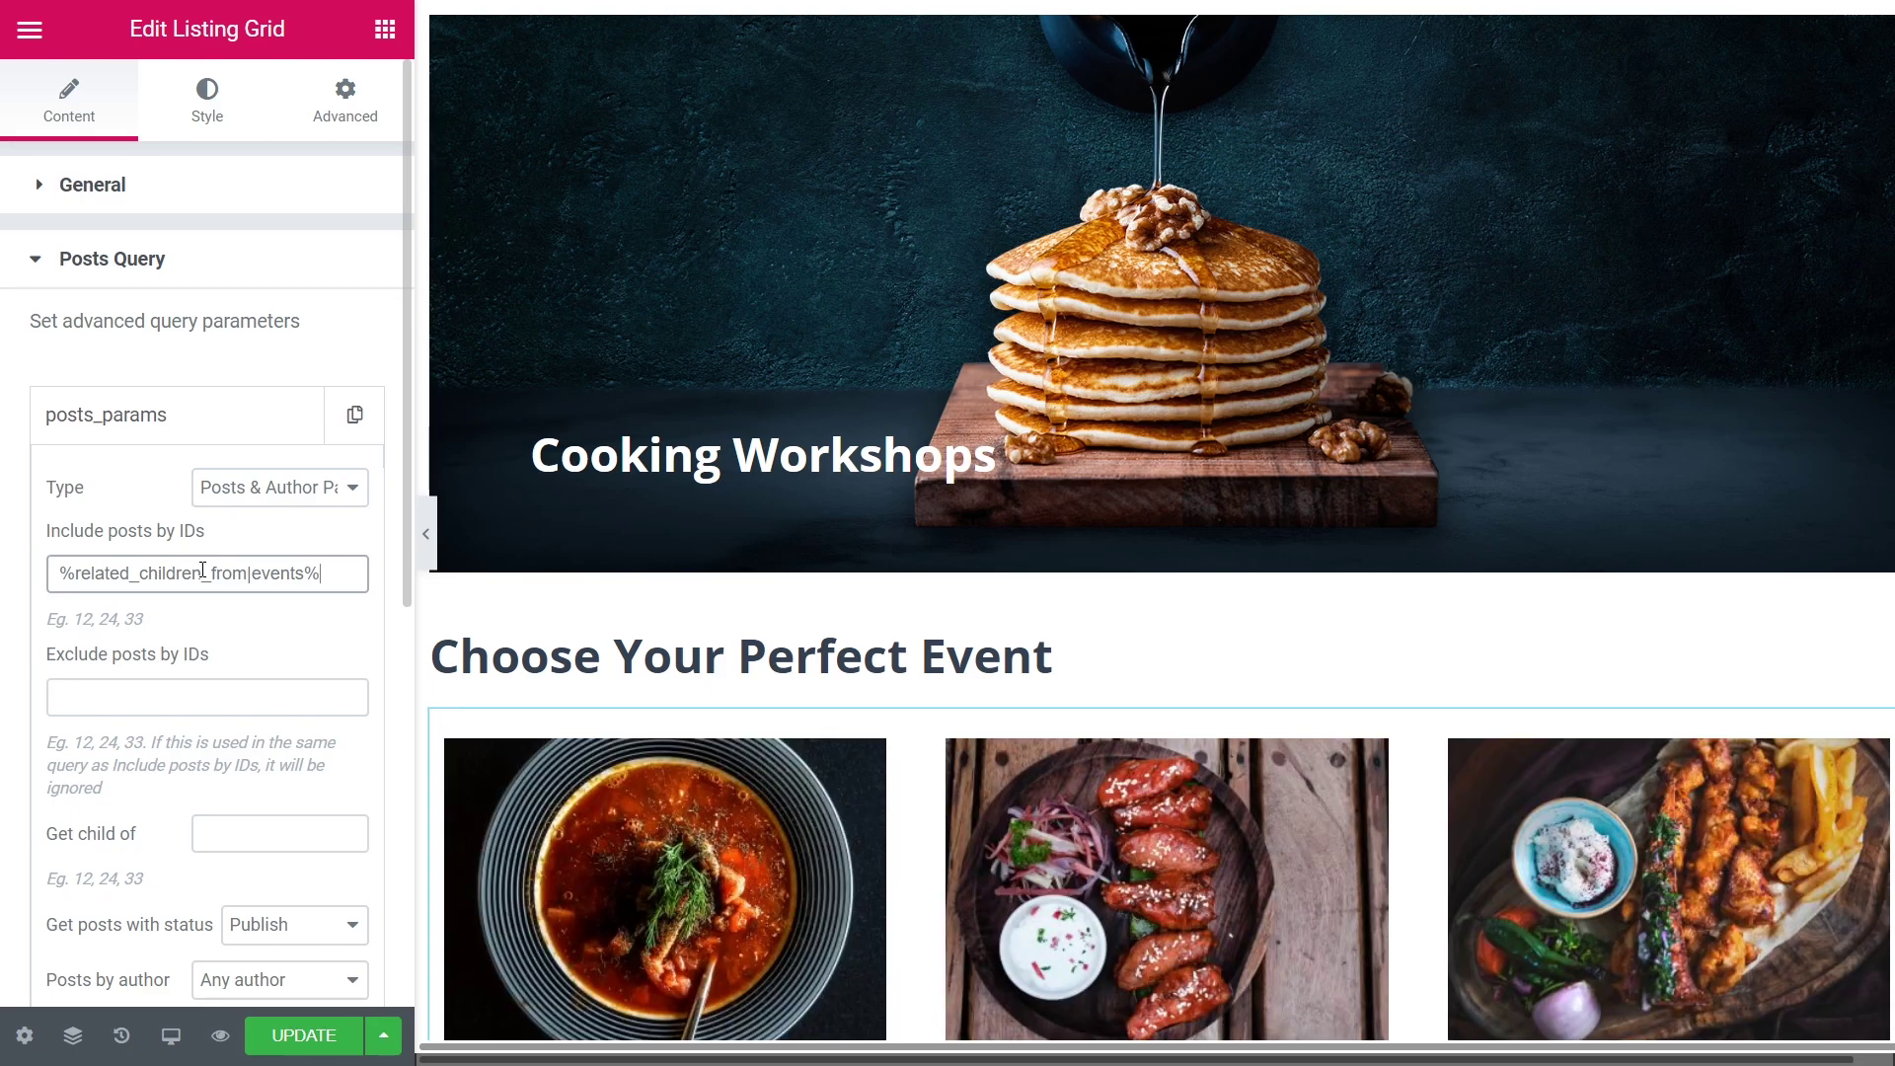
{"action": "left_click", "coordinate": [293, 1037]}
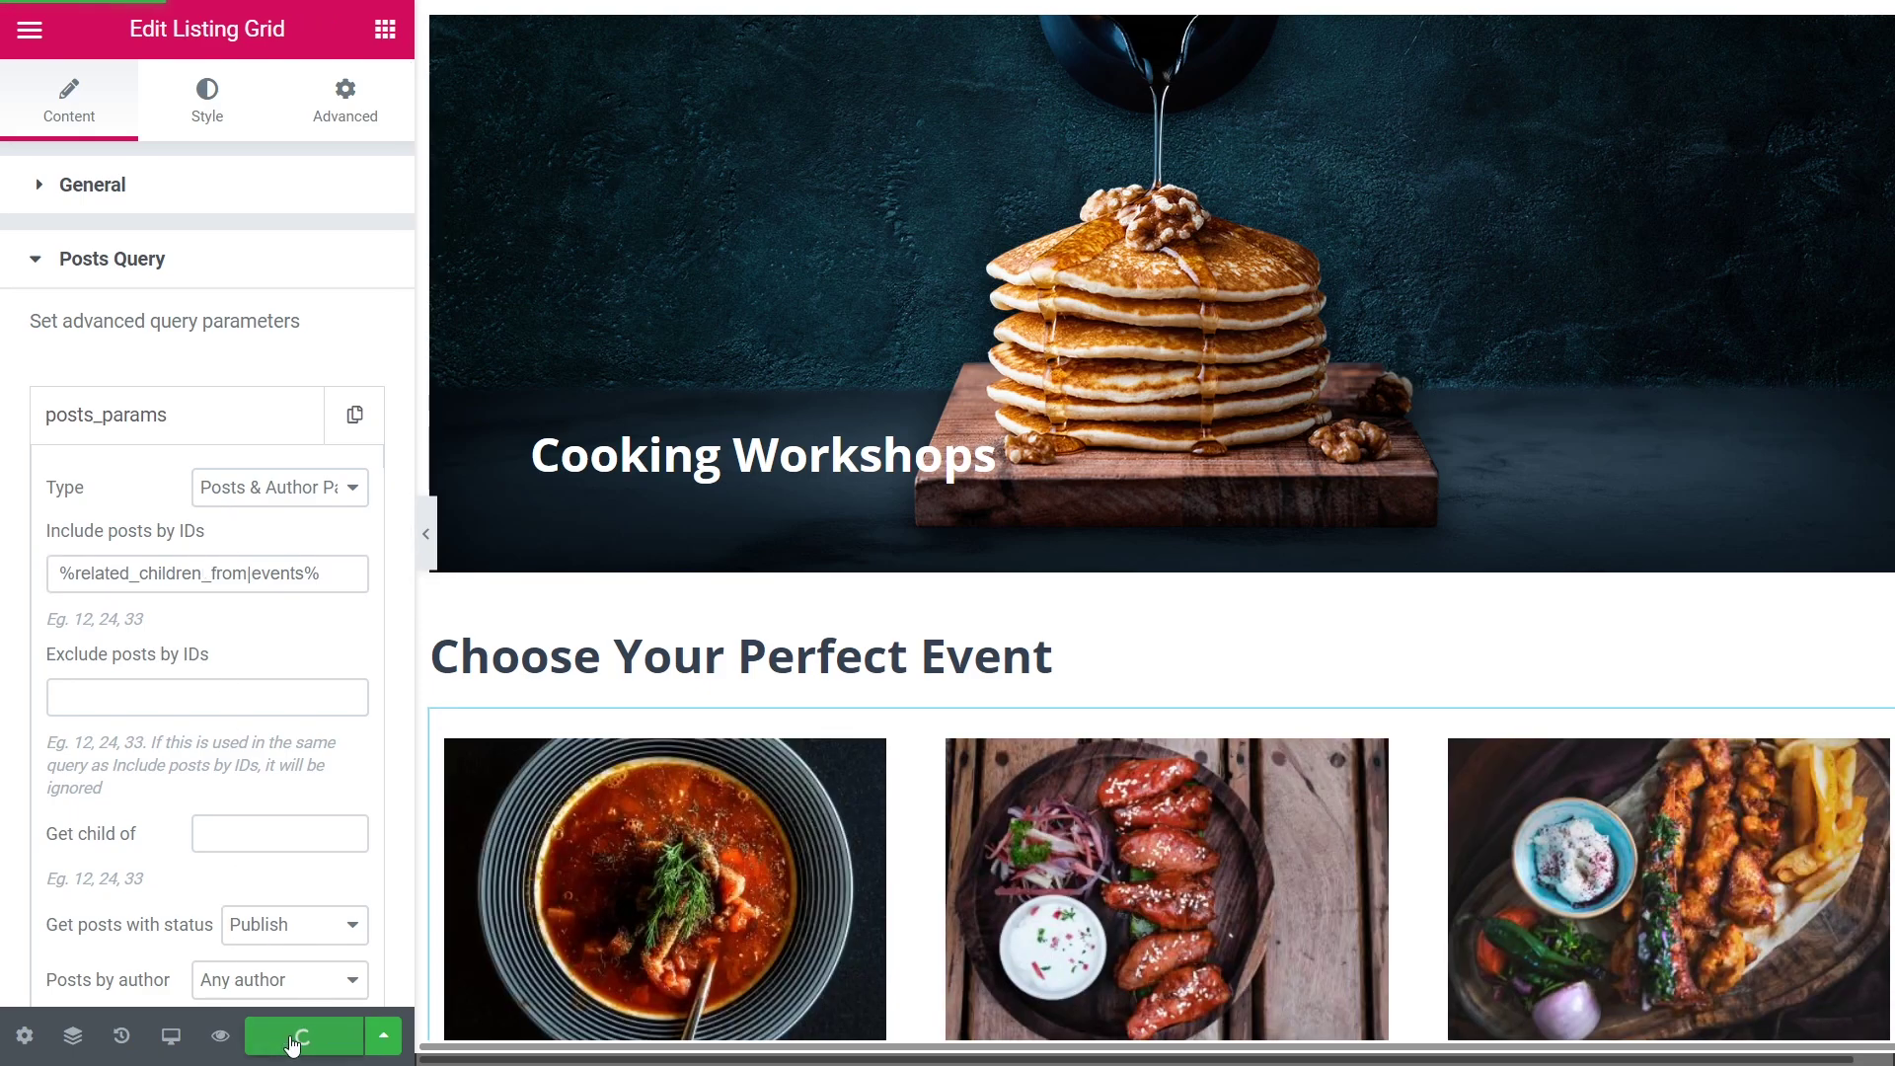
From the Dashboard, create a new Single theme template named 'Single Events'
{"action": "key", "text": "ctrl+e"}
{"action": "type", "text": "Dashboard"}
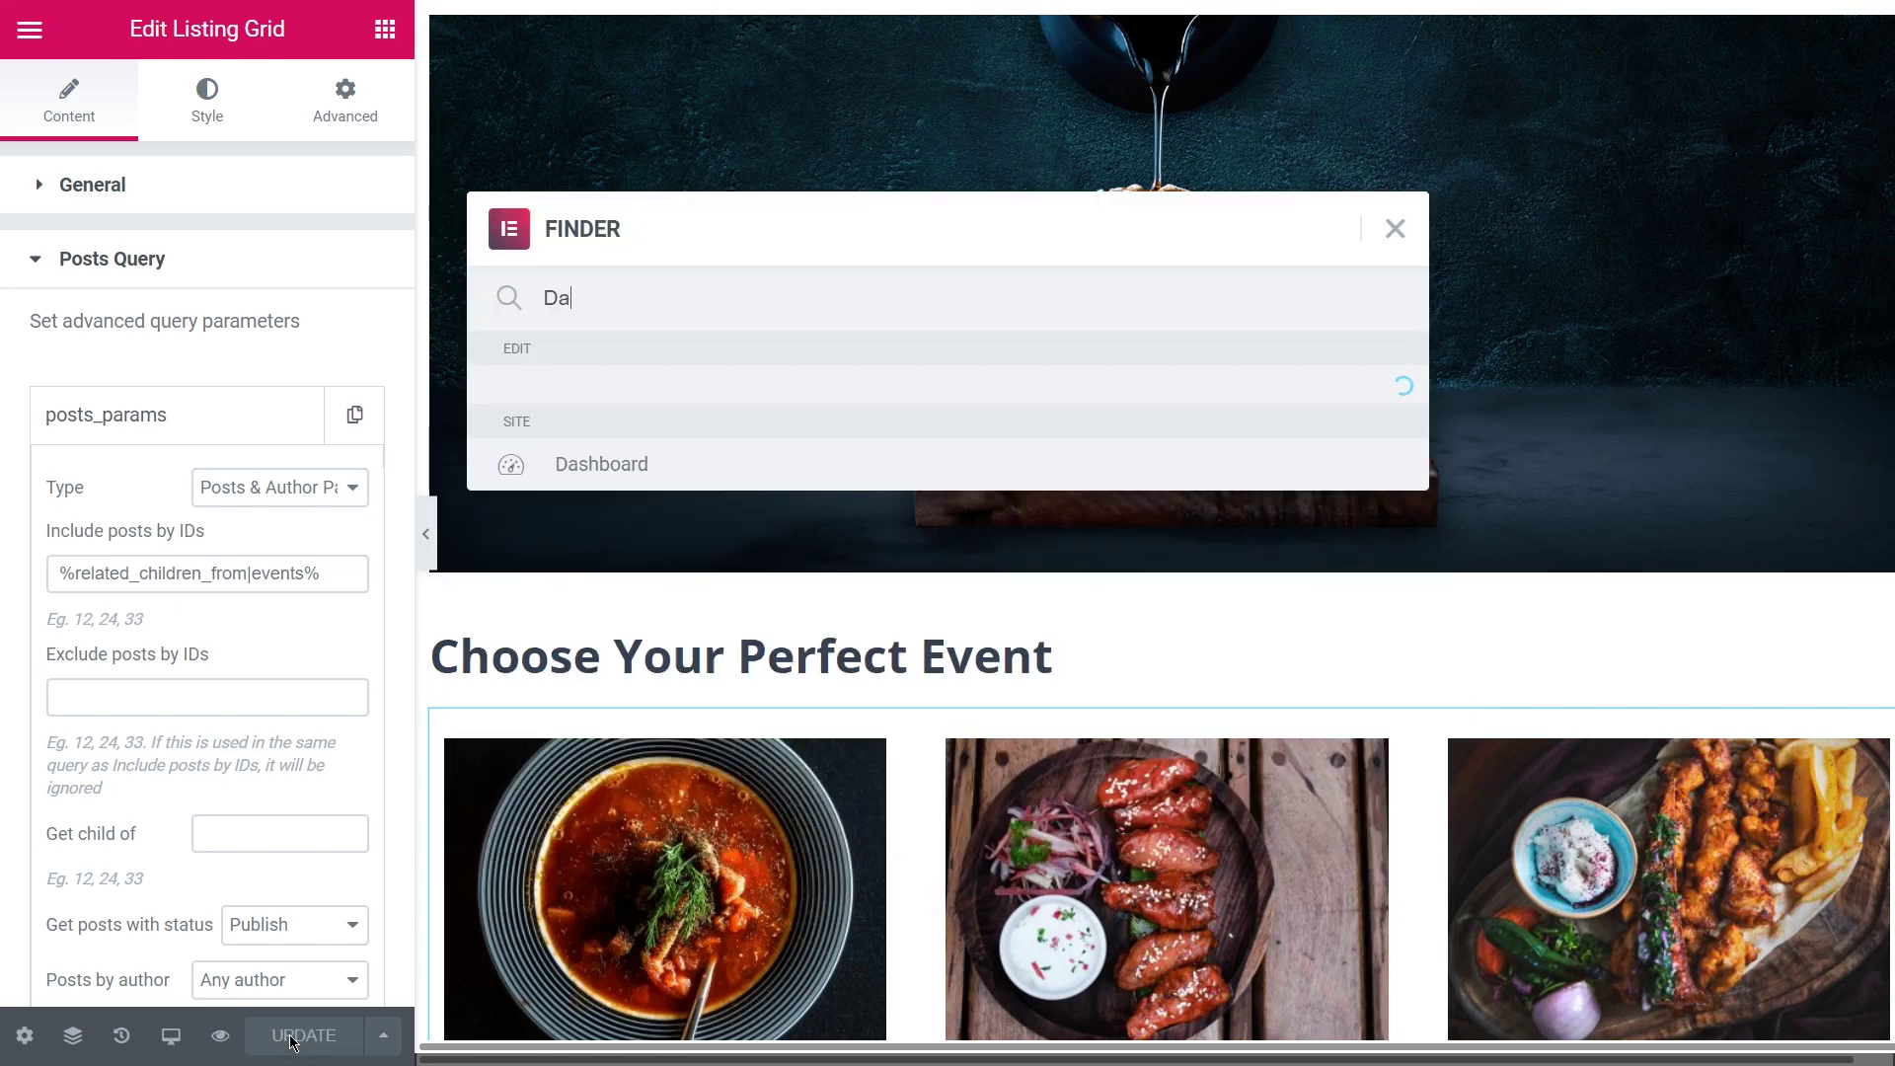
{"action": "left_click", "coordinate": [612, 410]}
{"action": "scroll", "coordinate": [612, 412], "scroll_direction": "down", "scroll_amount": 5}
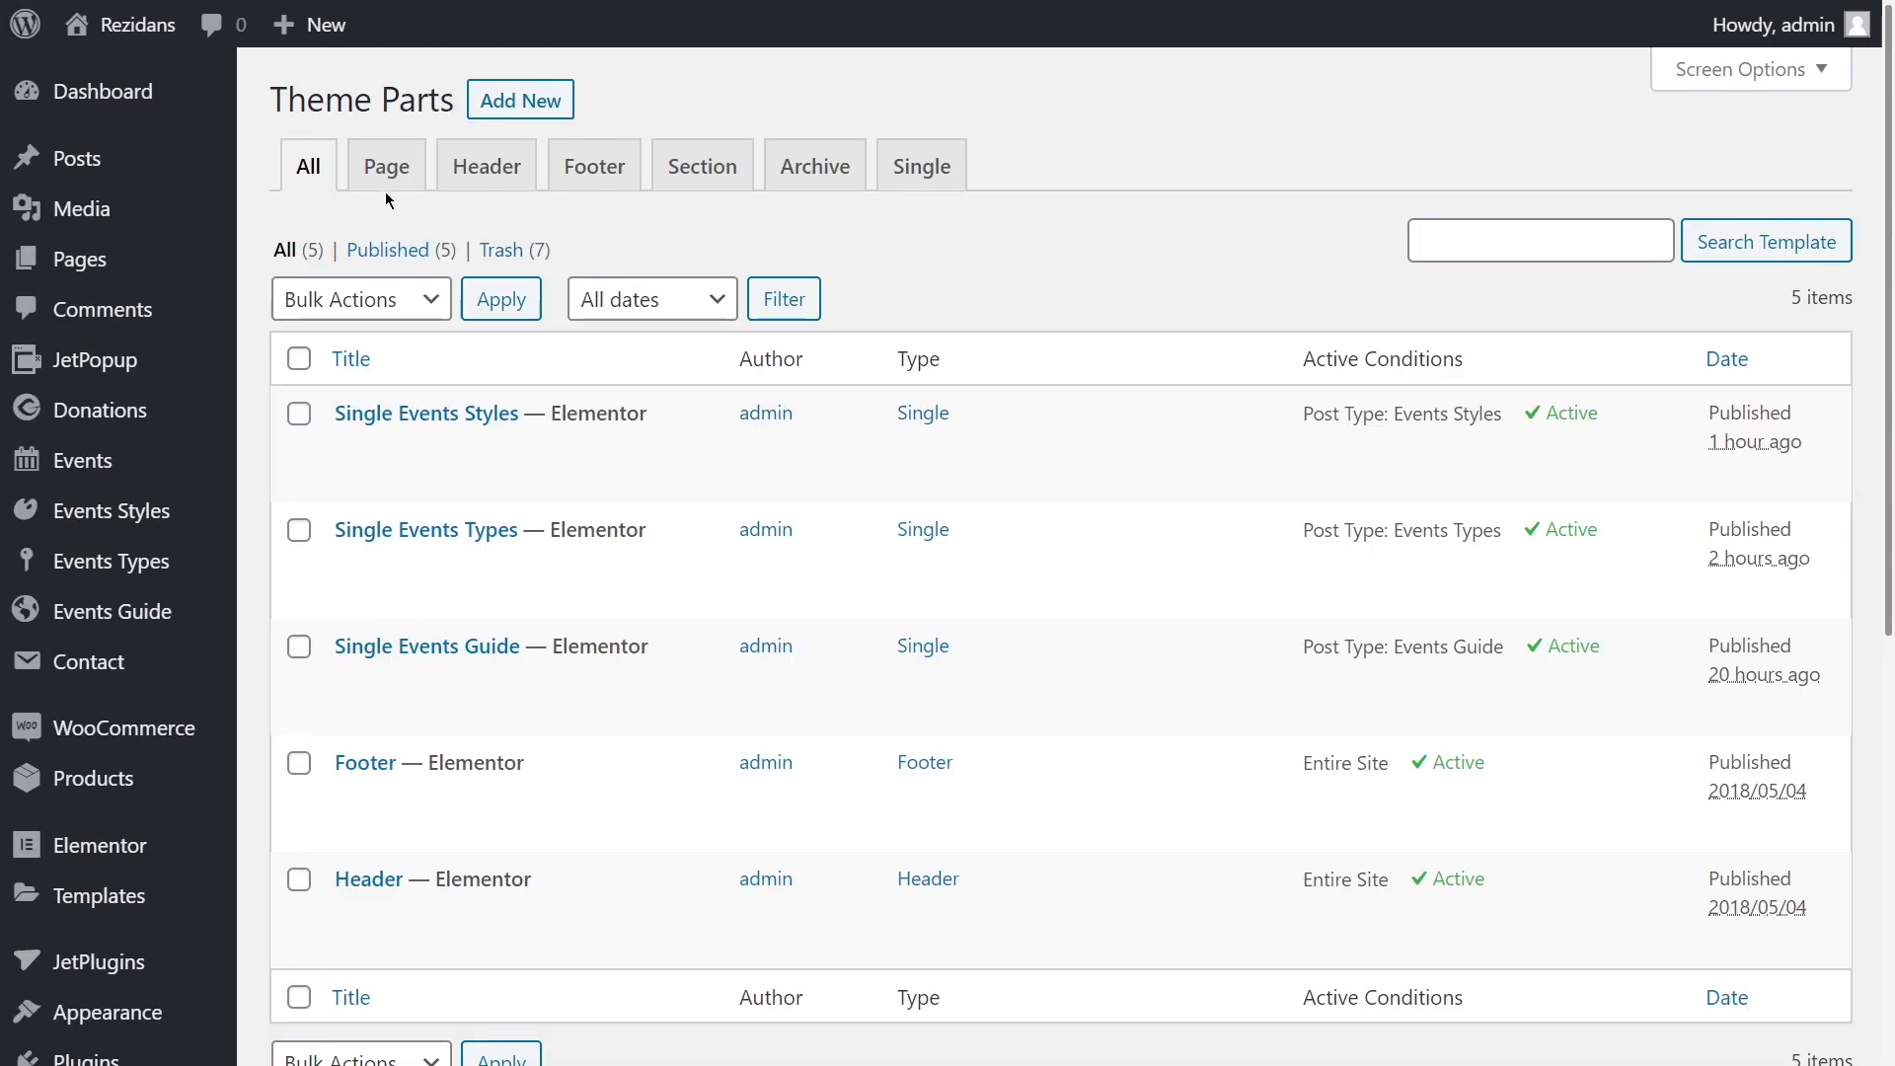
{"action": "left_click", "coordinate": [516, 110]}
{"action": "left_click", "coordinate": [868, 465]}
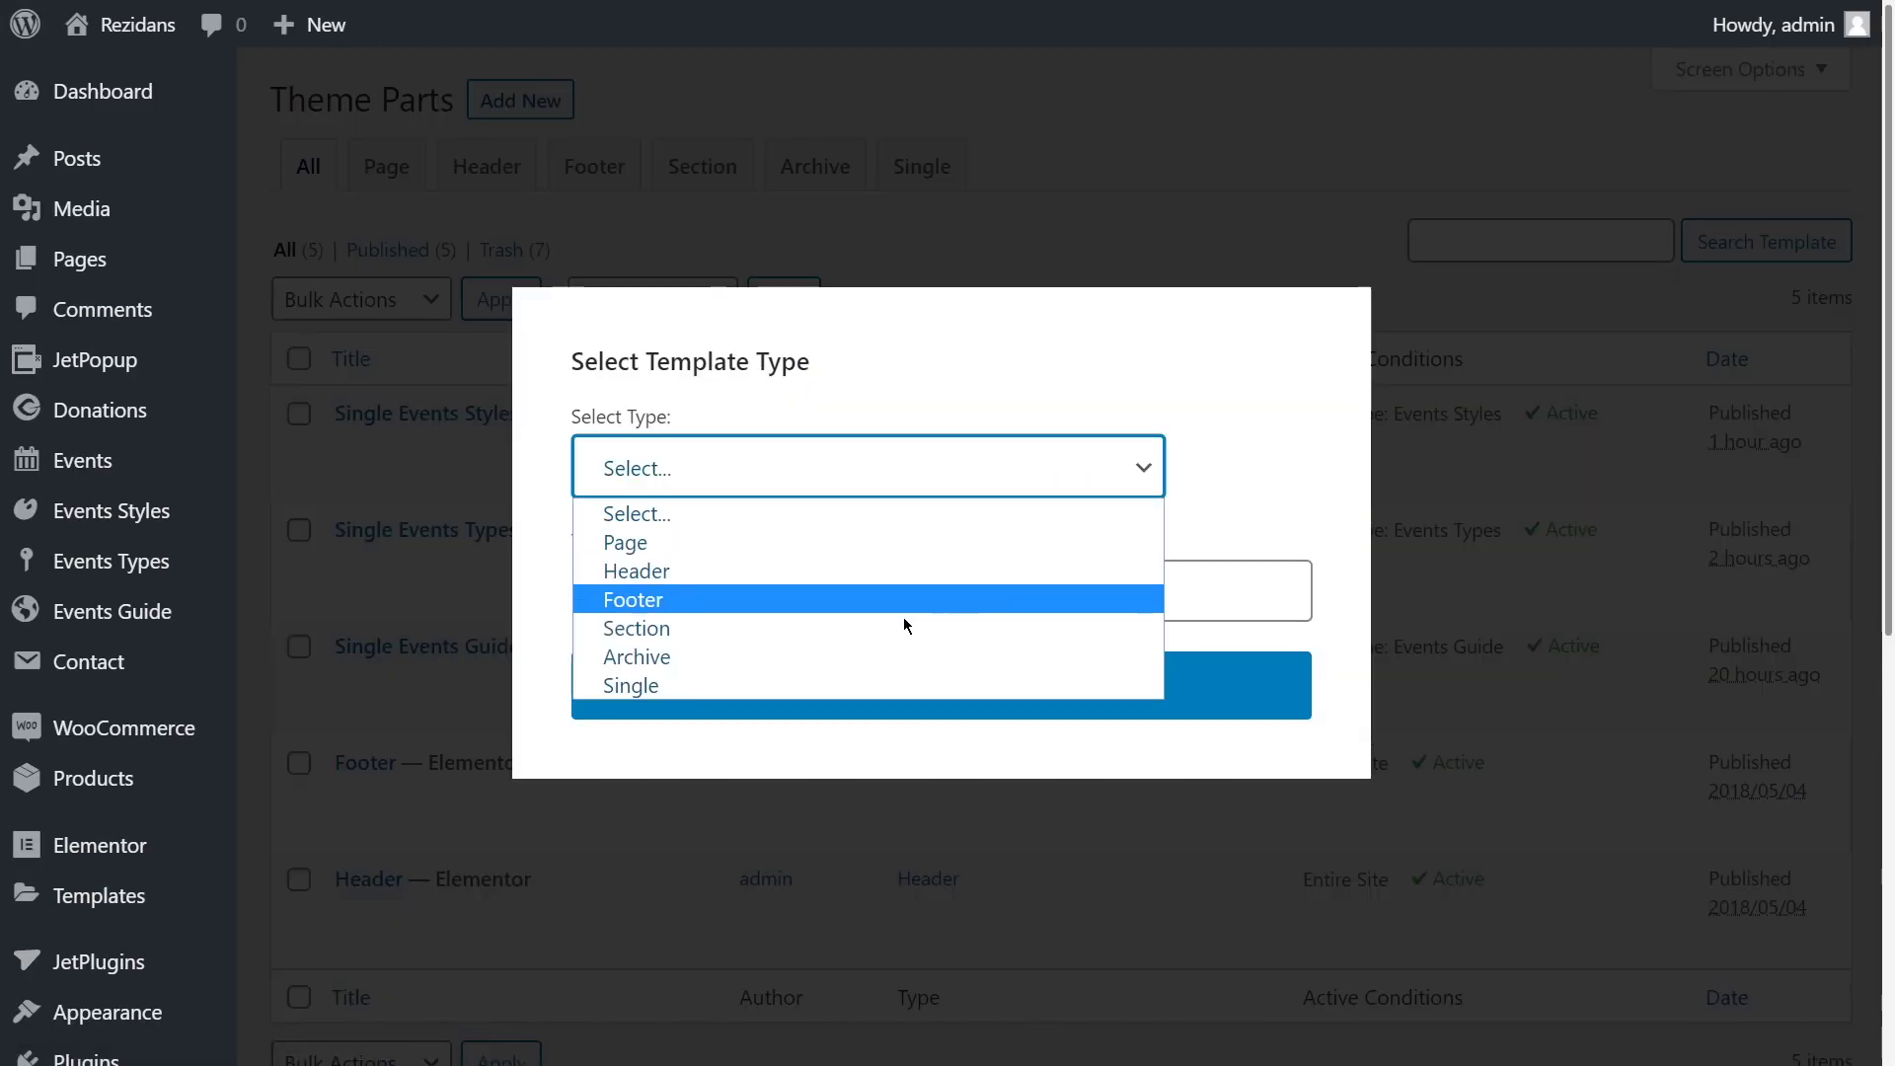
{"action": "left_click", "coordinate": [637, 685]}
{"action": "left_click", "coordinate": [753, 592]}
{"action": "type", "text": "Single Events"}
{"action": "left_click", "coordinate": [825, 708]}
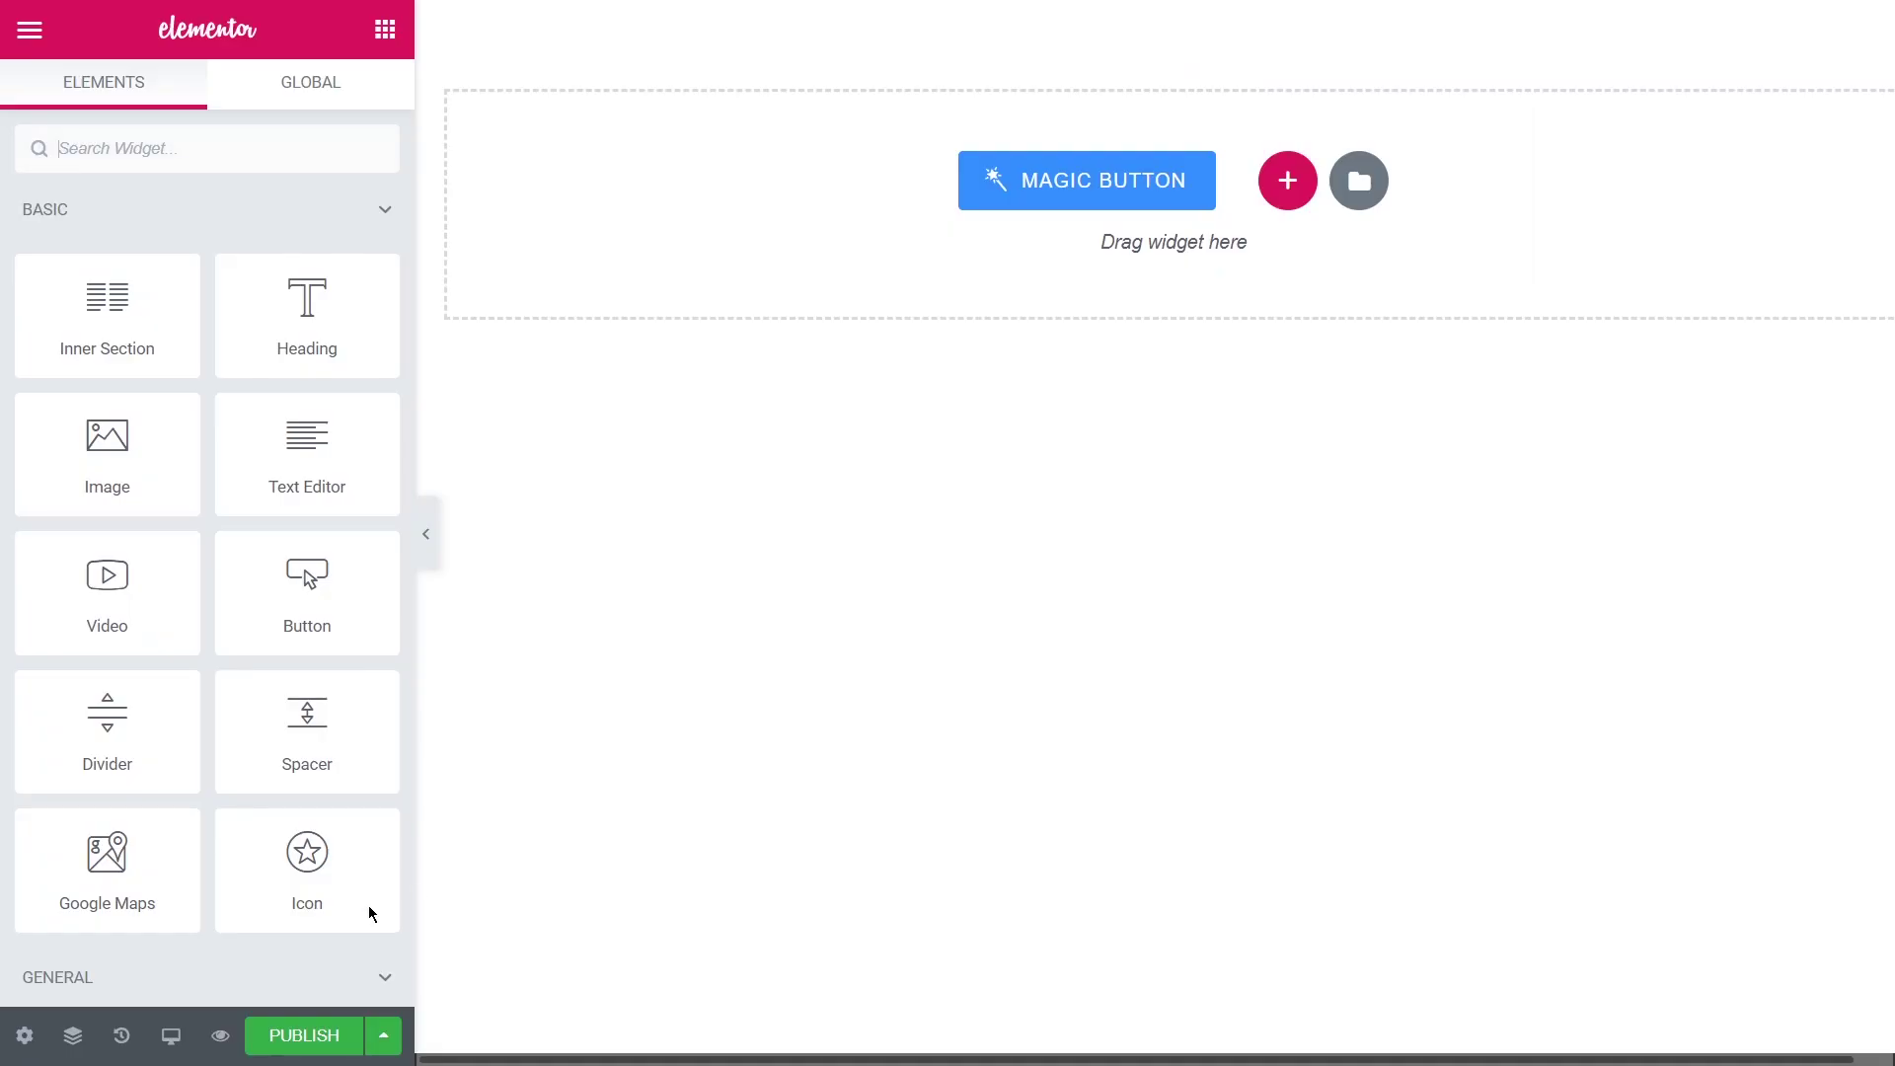
Set the template's display condition to Singular > Post Type > Events
{"action": "left_click", "coordinate": [24, 1035]}
{"action": "left_click", "coordinate": [366, 250]}
{"action": "left_click", "coordinate": [313, 305]}
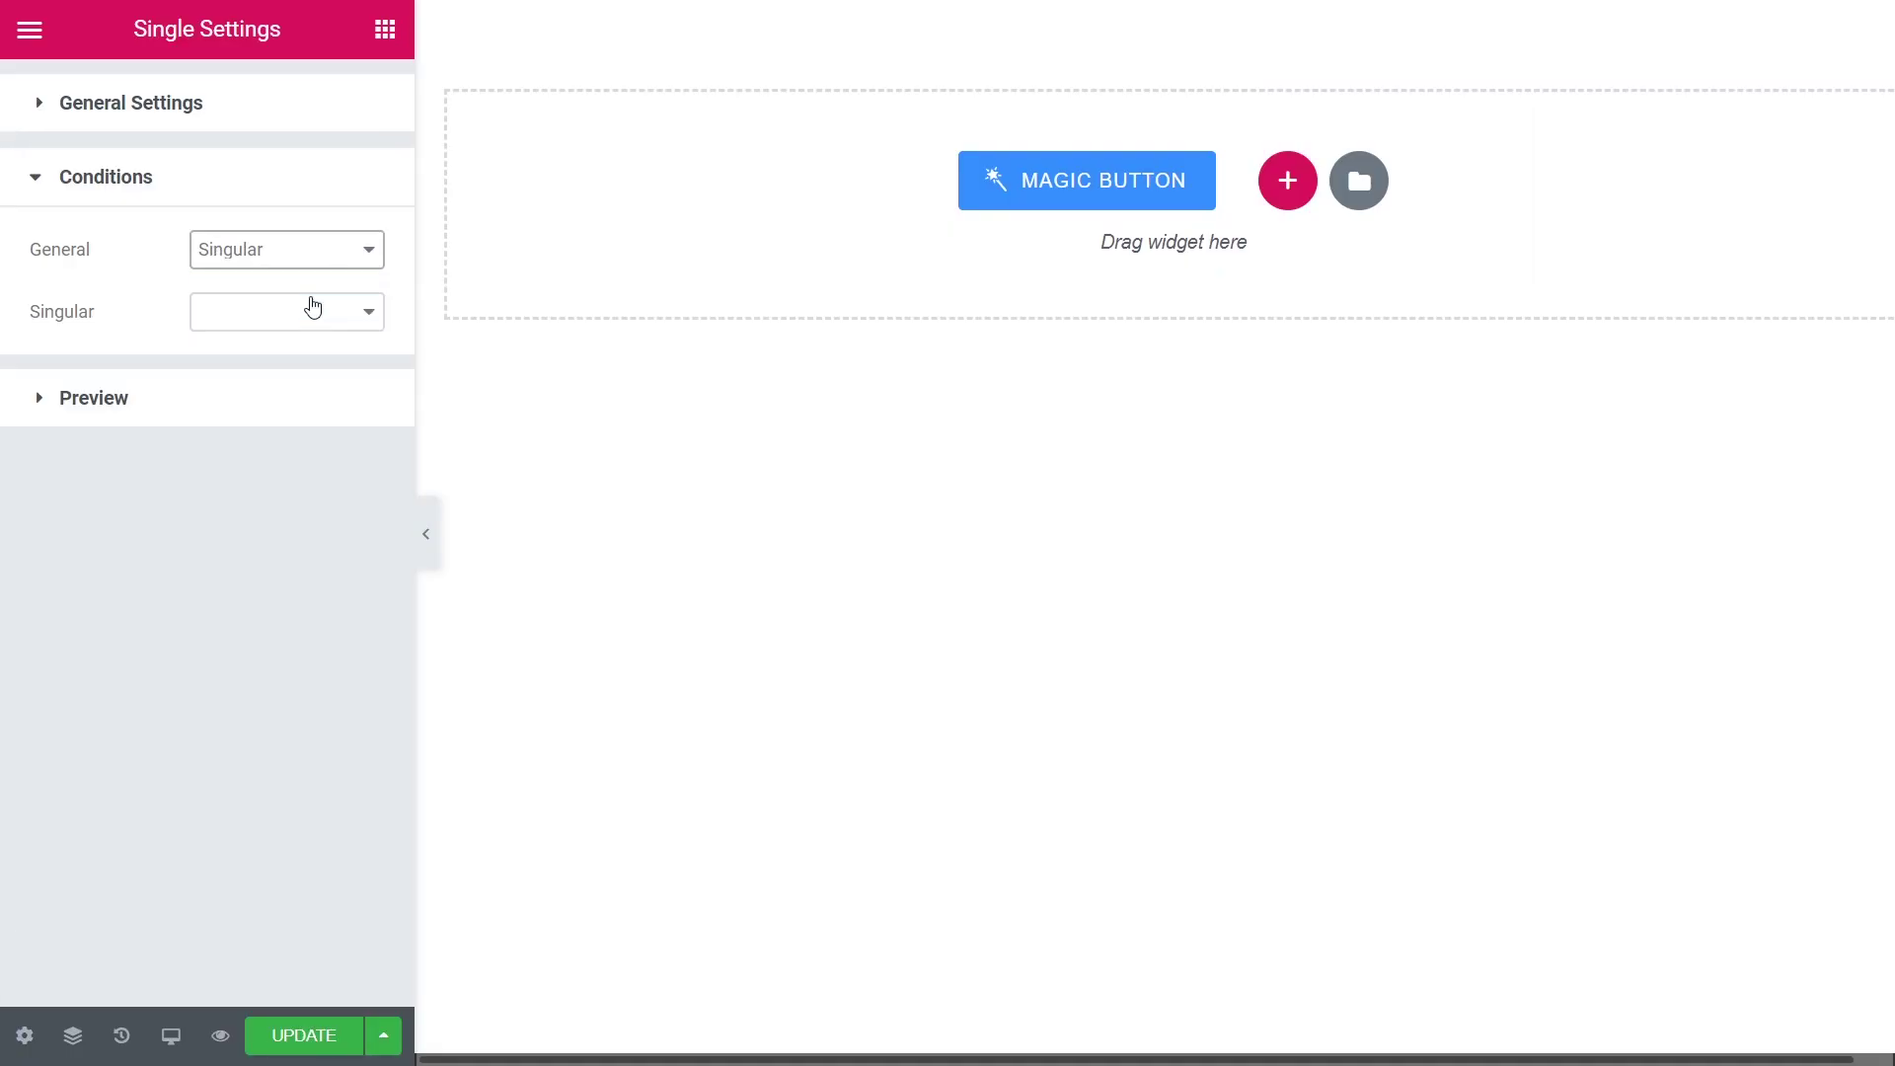
{"action": "left_click", "coordinate": [321, 311]}
{"action": "left_click", "coordinate": [341, 367]}
{"action": "left_click", "coordinate": [341, 378]}
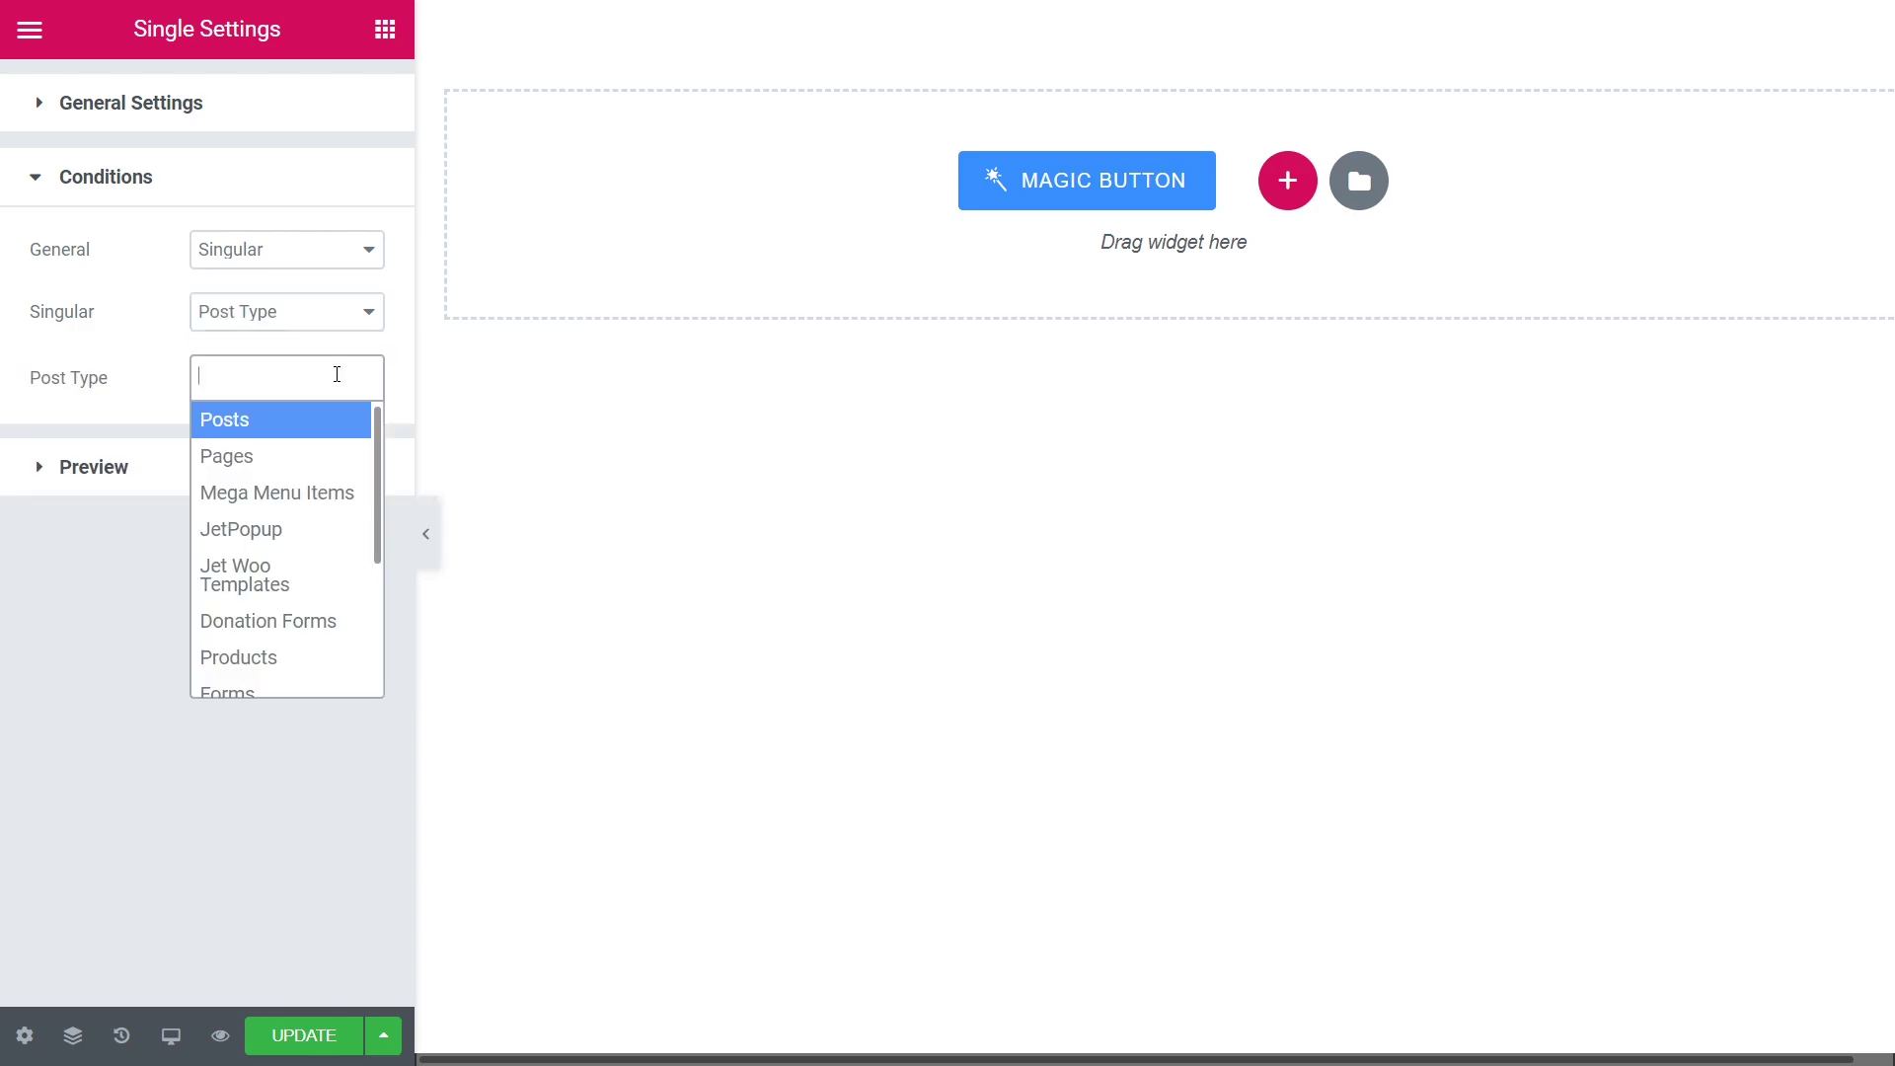
{"action": "scroll", "coordinate": [341, 513], "scroll_direction": "down", "scroll_amount": 3}
{"action": "left_click", "coordinate": [314, 573]}
Set the preview to the Events post 'Ukrainian Borscht' and save the settings
{"action": "left_click", "coordinate": [315, 467]}
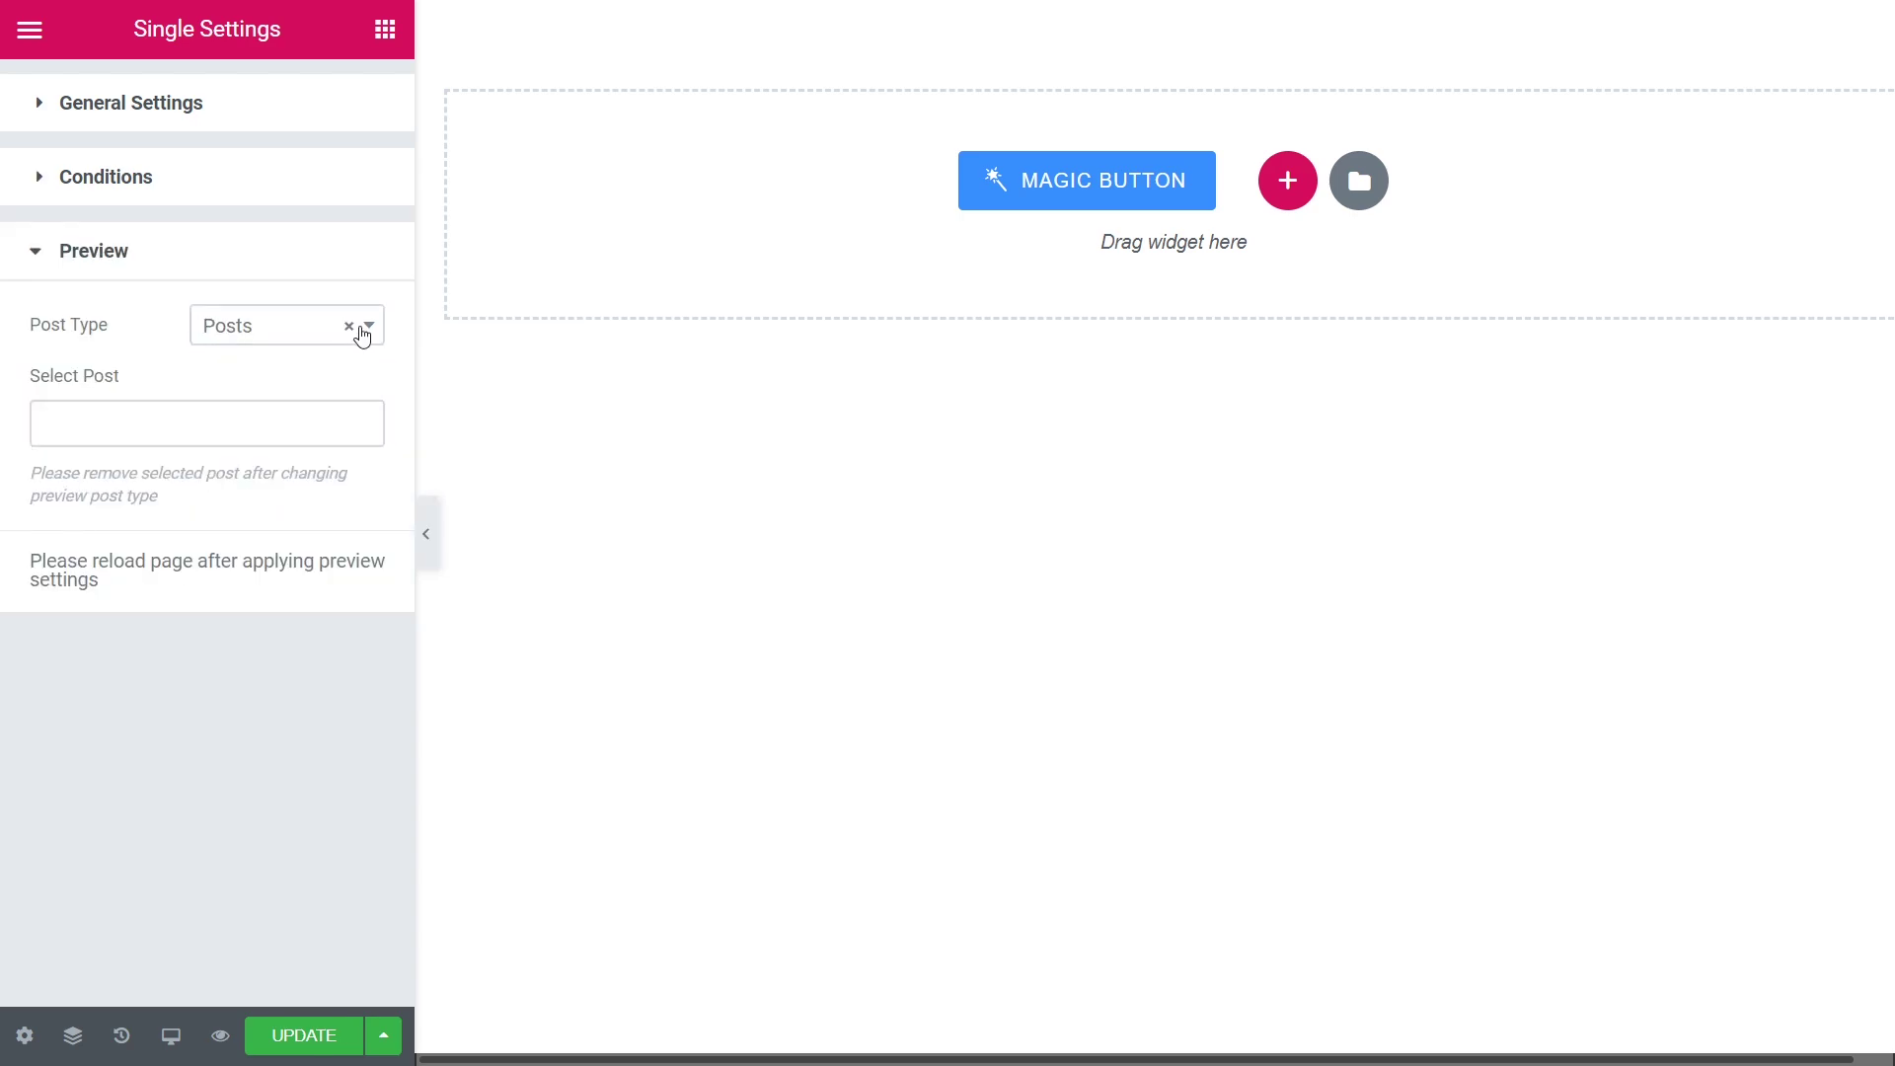
{"action": "left_click", "coordinate": [360, 326]}
{"action": "scroll", "coordinate": [286, 537], "scroll_direction": "down", "scroll_amount": 3}
{"action": "left_click", "coordinate": [286, 555]}
{"action": "left_click", "coordinate": [199, 423]}
{"action": "type", "text": "Bor"}
{"action": "left_click", "coordinate": [242, 460]}
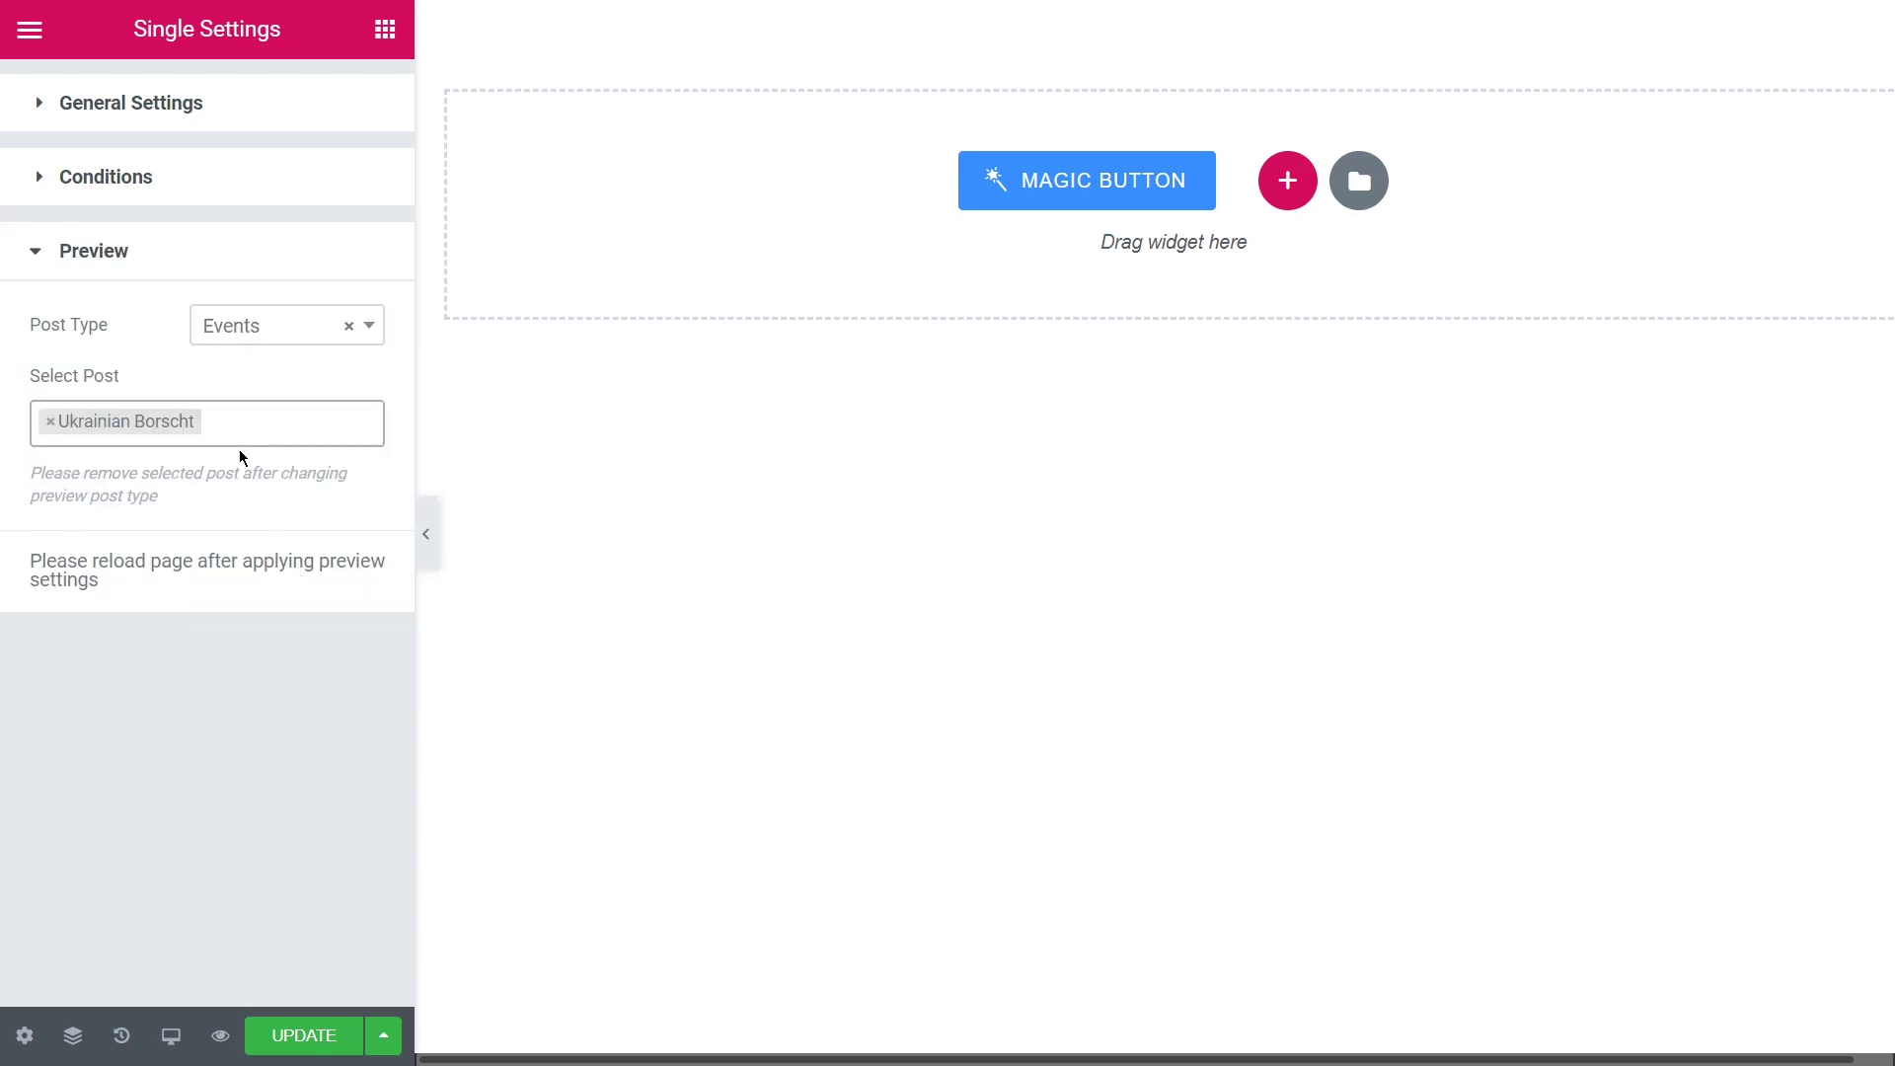
{"action": "left_click", "coordinate": [284, 1035]}
Add an inner section with a wider left column holding a Dynamic Image of Pic at thumbnail size
{"action": "left_click", "coordinate": [385, 29]}
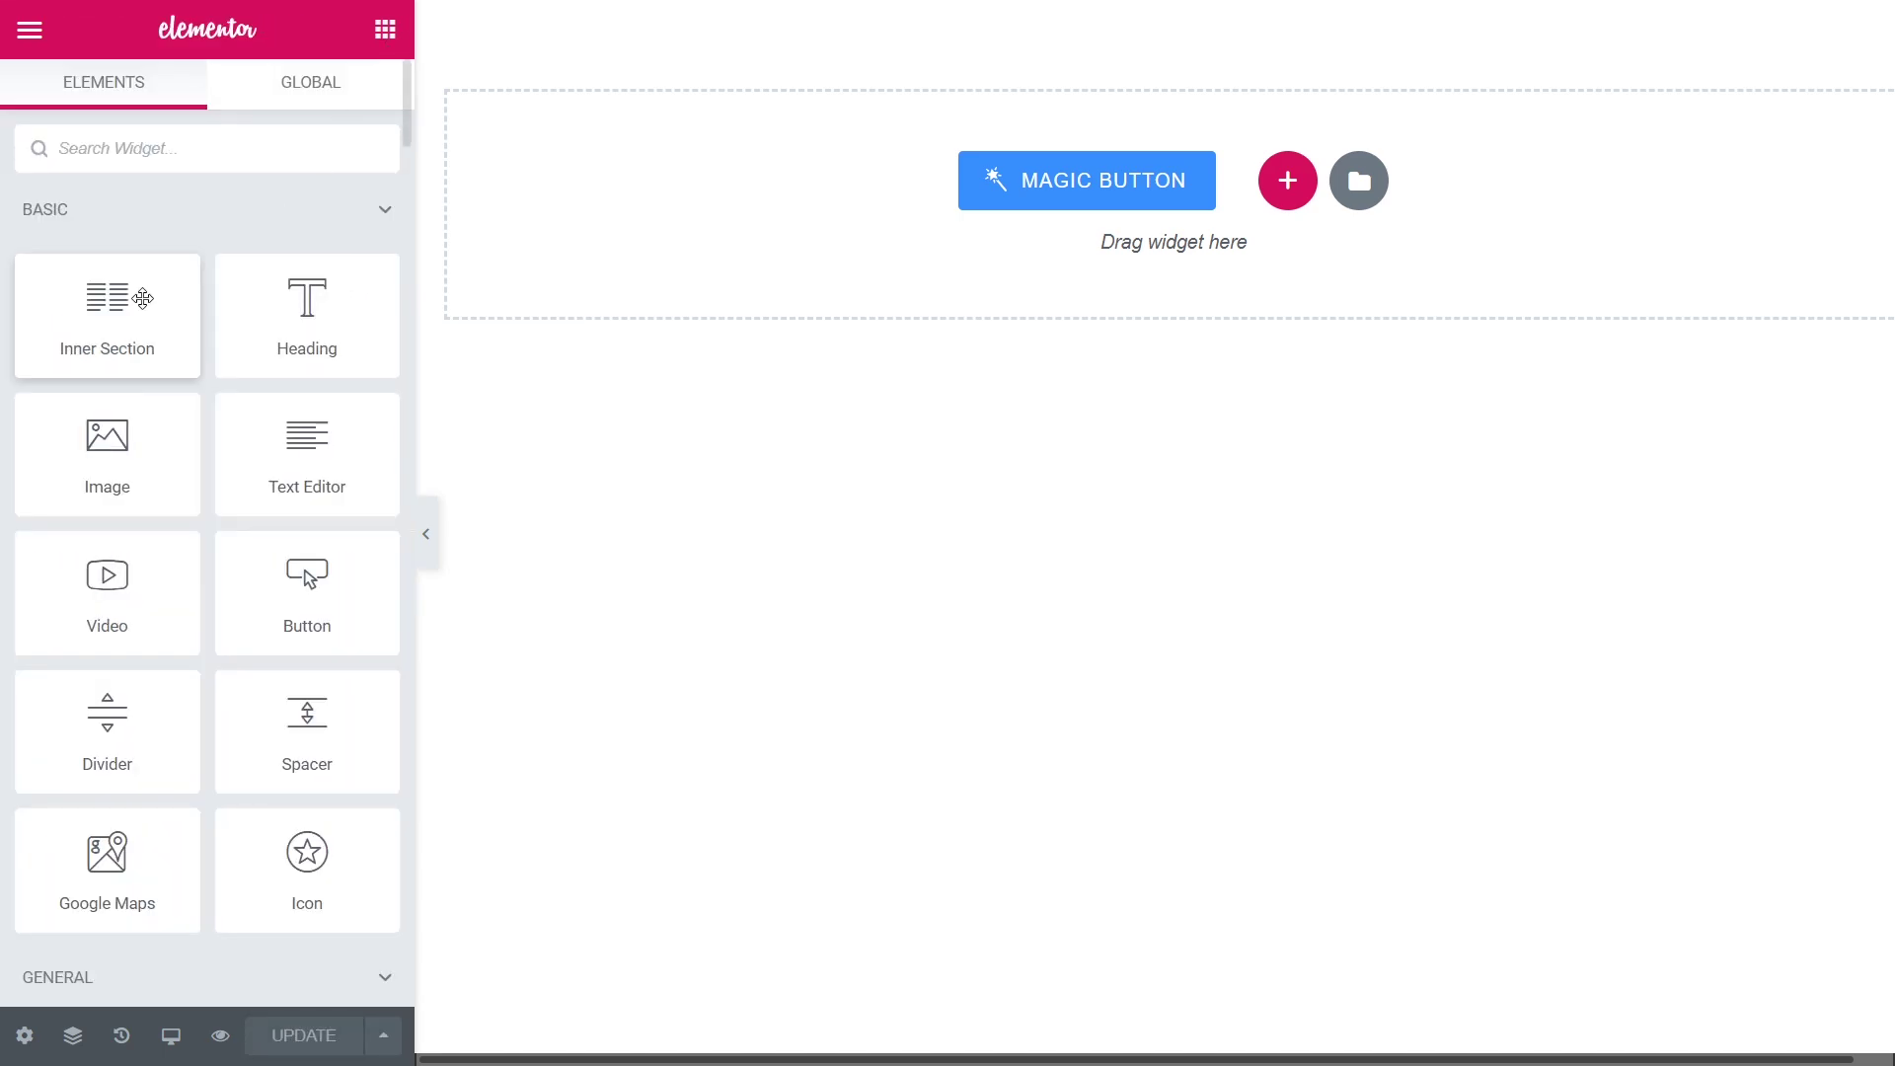
{"action": "left_click_drag", "start_coordinate": [114, 306], "coordinate": [824, 123]}
{"action": "left_click_drag", "start_coordinate": [1171, 93], "coordinate": [1278, 55]}
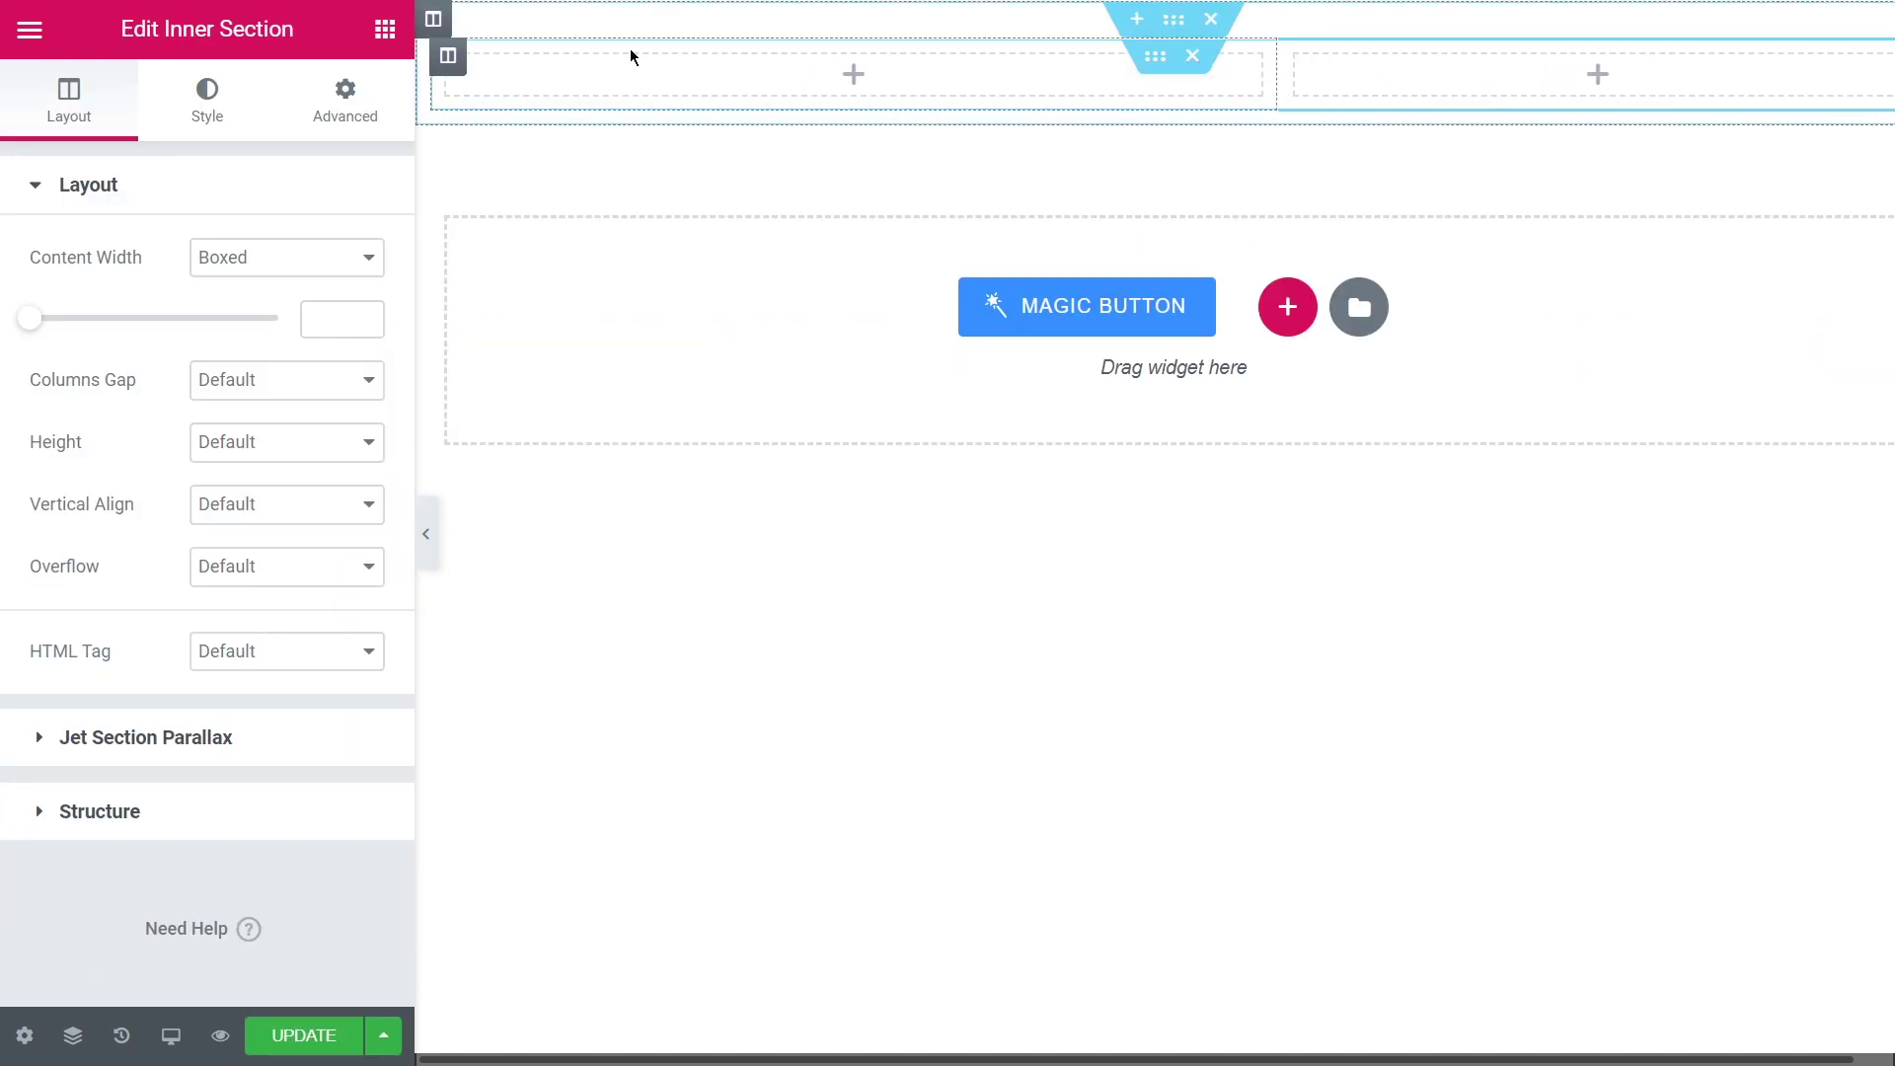
{"action": "left_click", "coordinate": [385, 29]}
{"action": "type", "text": "dyna"}
{"action": "left_click_drag", "start_coordinate": [305, 254], "coordinate": [559, 72]}
{"action": "left_click", "coordinate": [345, 259]}
{"action": "left_click", "coordinate": [228, 403]}
{"action": "left_click", "coordinate": [368, 444]}
{"action": "left_click", "coordinate": [389, 774]}
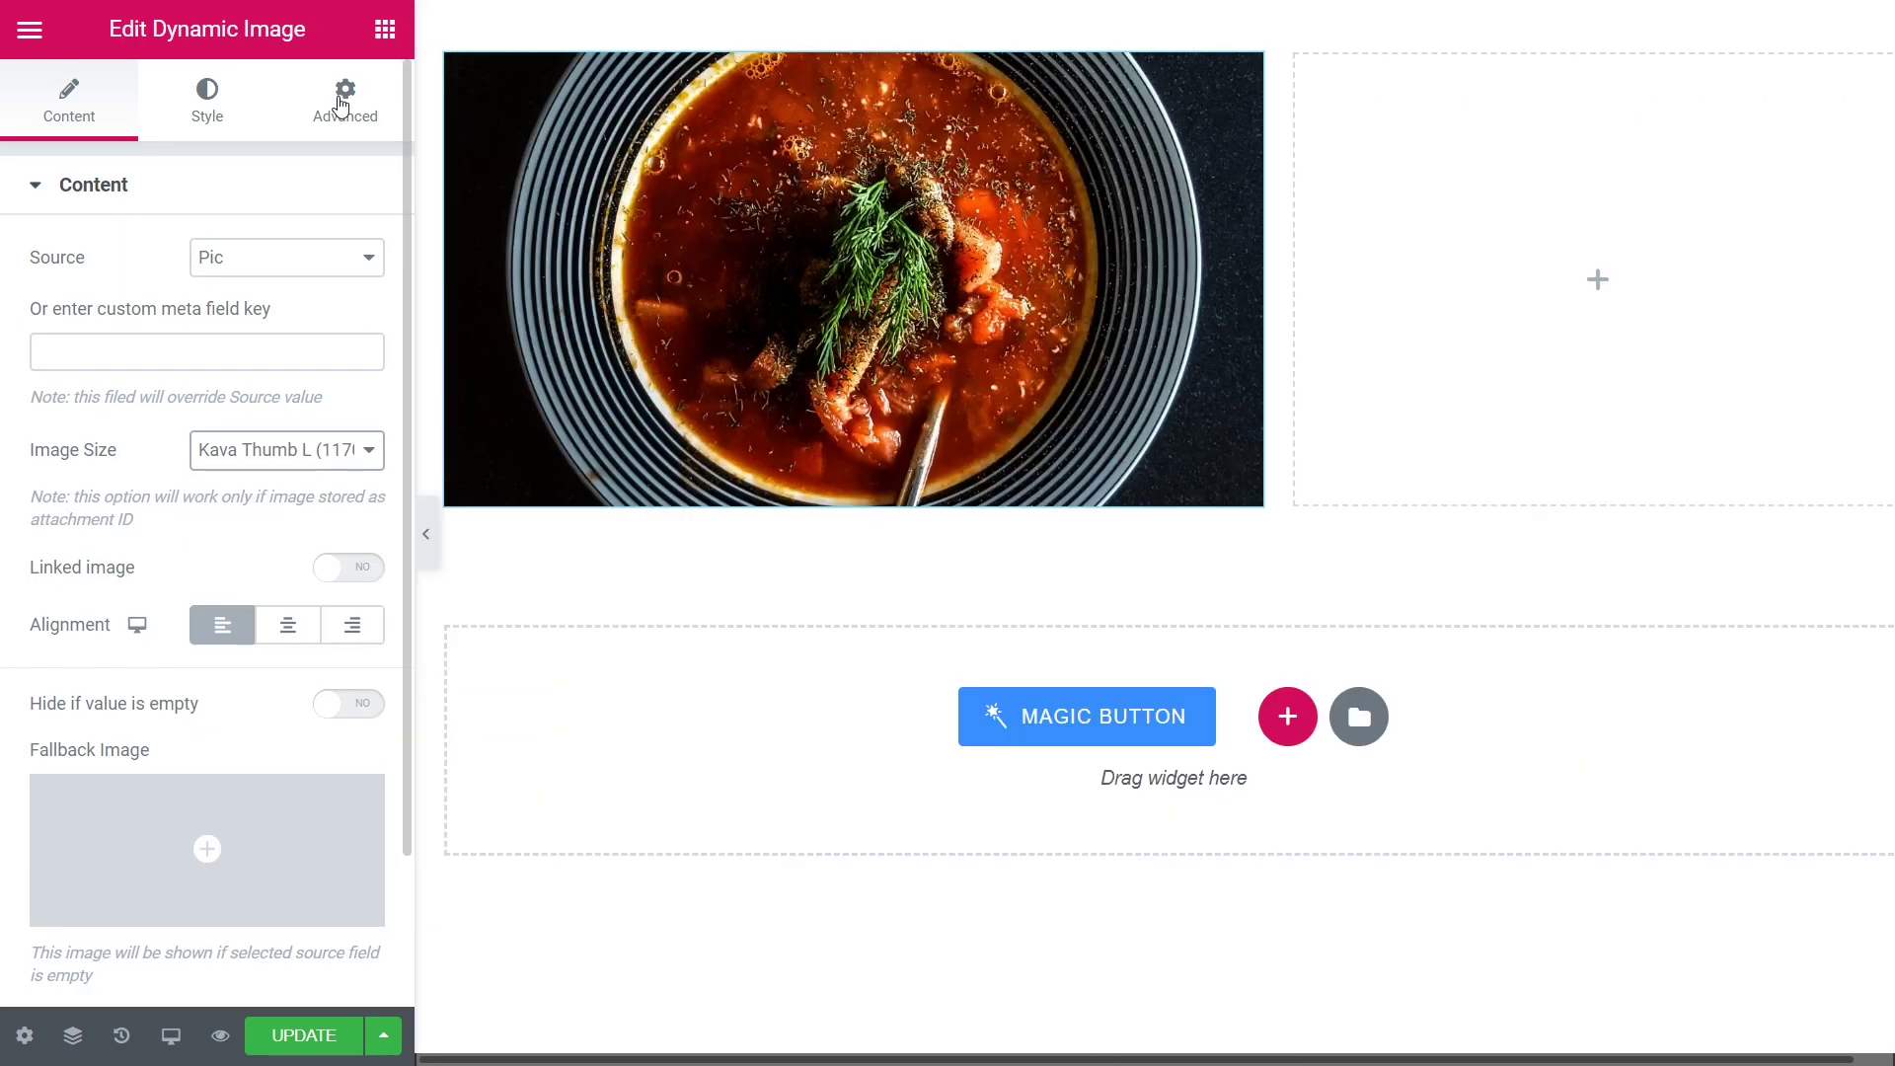
Drop a Dynamic Field into the right column sourced from meta data
{"action": "left_click", "coordinate": [385, 29]}
{"action": "left_click_drag", "start_coordinate": [107, 242], "coordinate": [1599, 227]}
{"action": "left_click", "coordinate": [286, 257]}
{"action": "left_click", "coordinate": [291, 309]}
{"action": "left_click", "coordinate": [286, 318]}
Style the title dark in Open Sans 27 Bold and unlink margins to edit the left one
{"action": "left_click", "coordinate": [207, 98]}
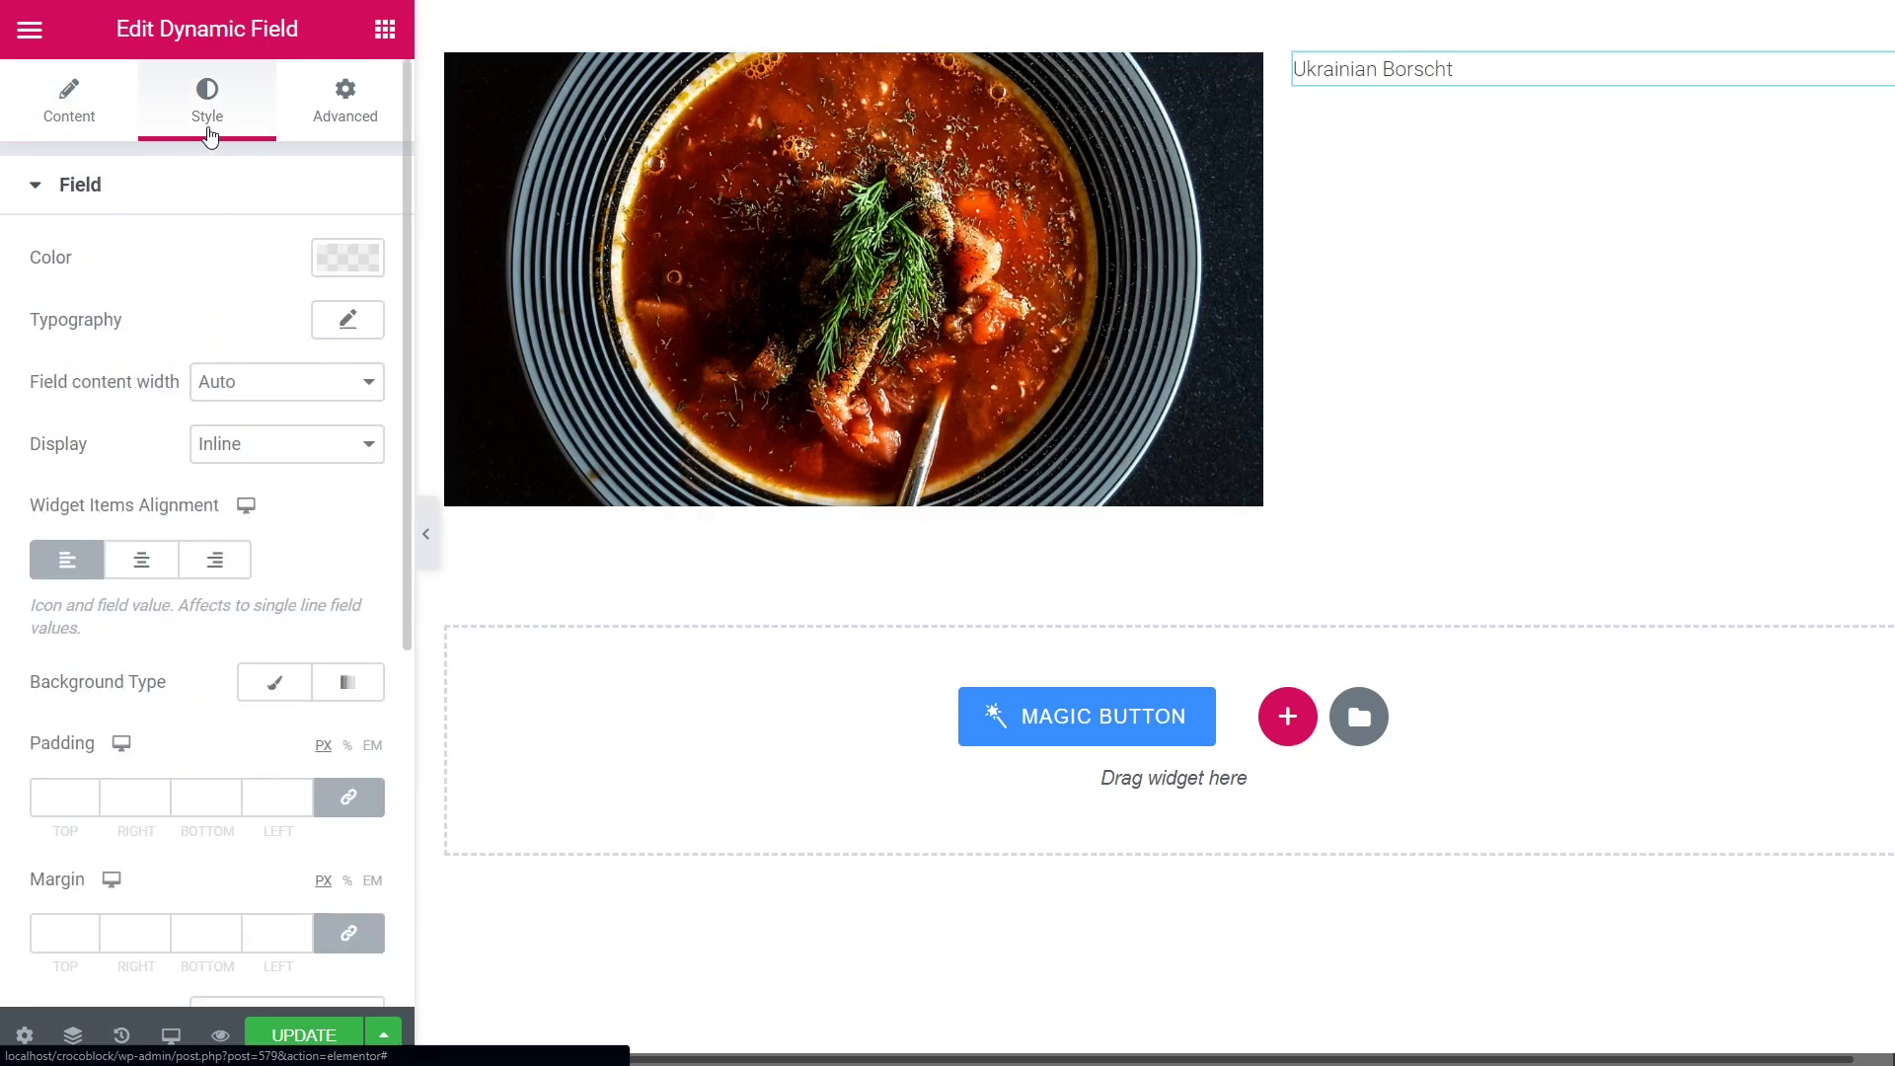
{"action": "left_click", "coordinate": [331, 265]}
{"action": "left_click", "coordinate": [347, 319]}
{"action": "left_click", "coordinate": [326, 398]}
{"action": "type", "text": "Open"}
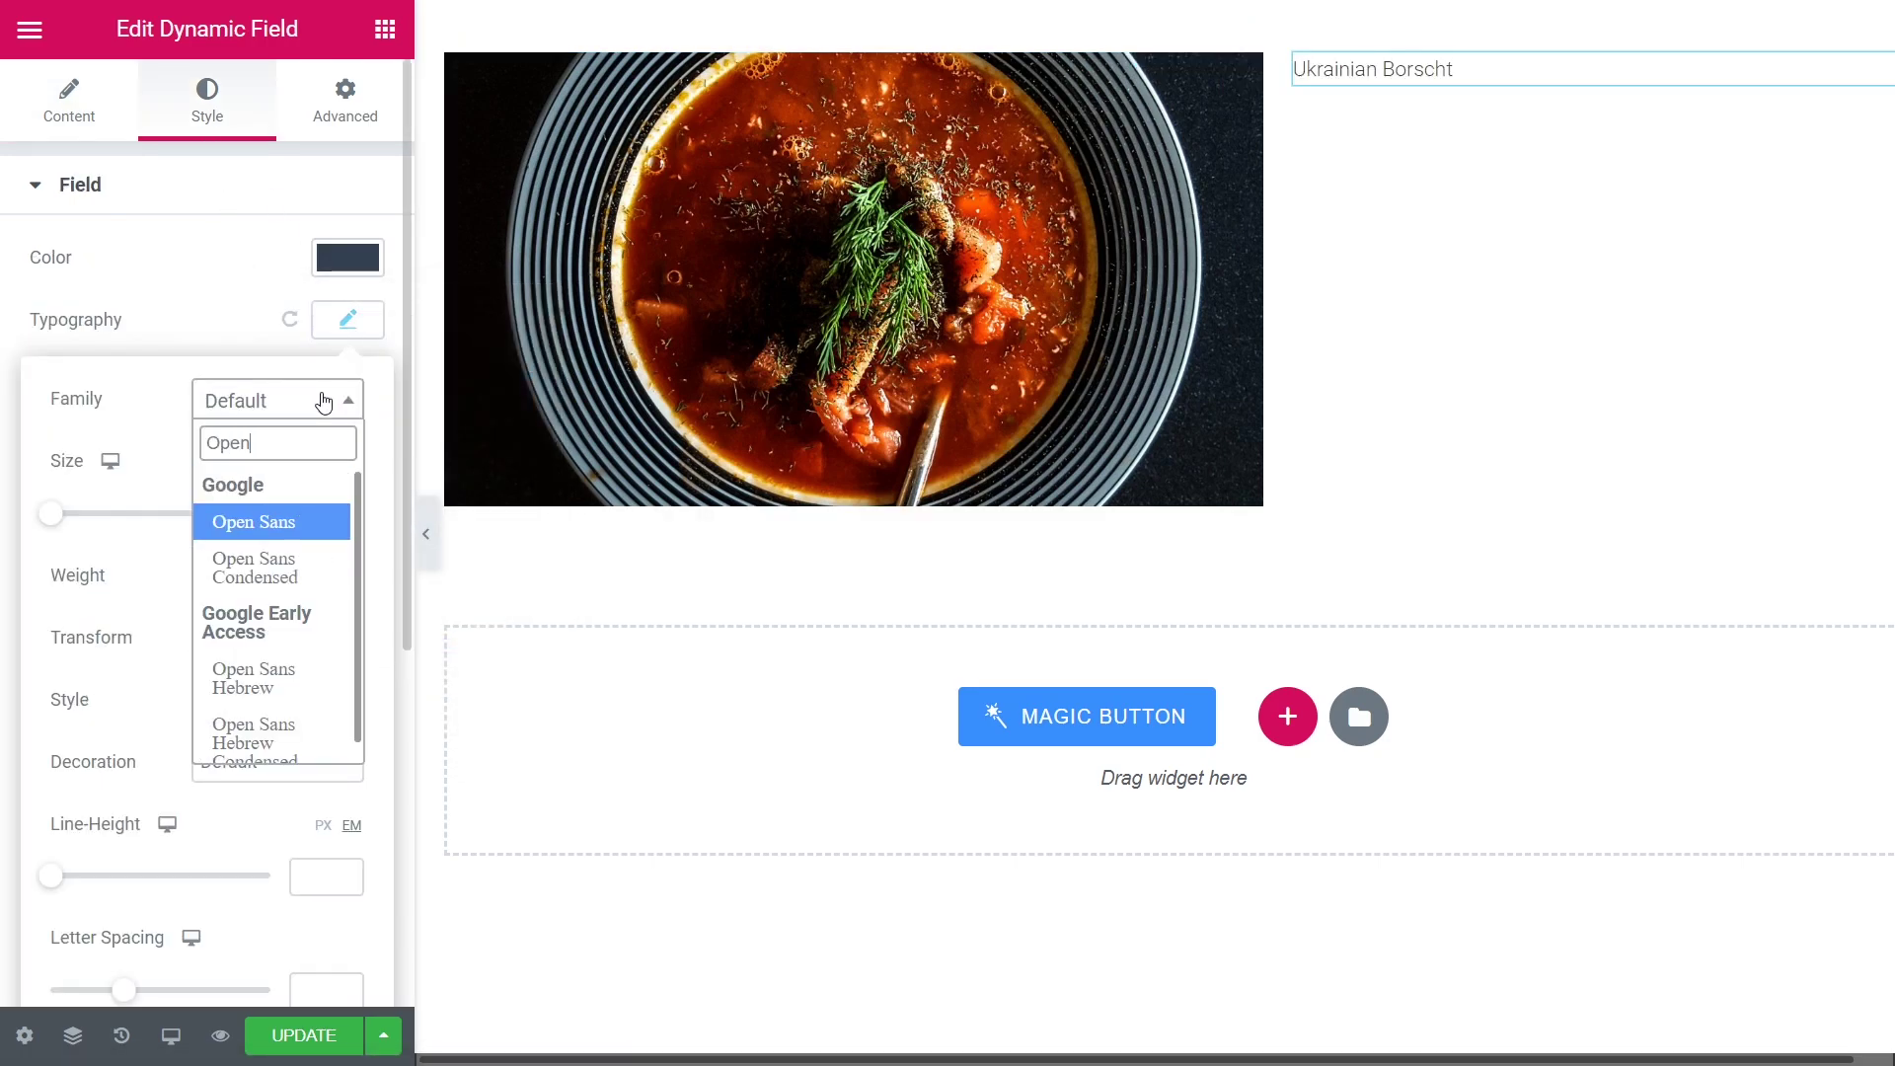
{"action": "left_click", "coordinate": [298, 517]}
{"action": "left_click", "coordinate": [298, 517]}
{"action": "type", "text": "27"}
{"action": "left_click", "coordinate": [296, 576]}
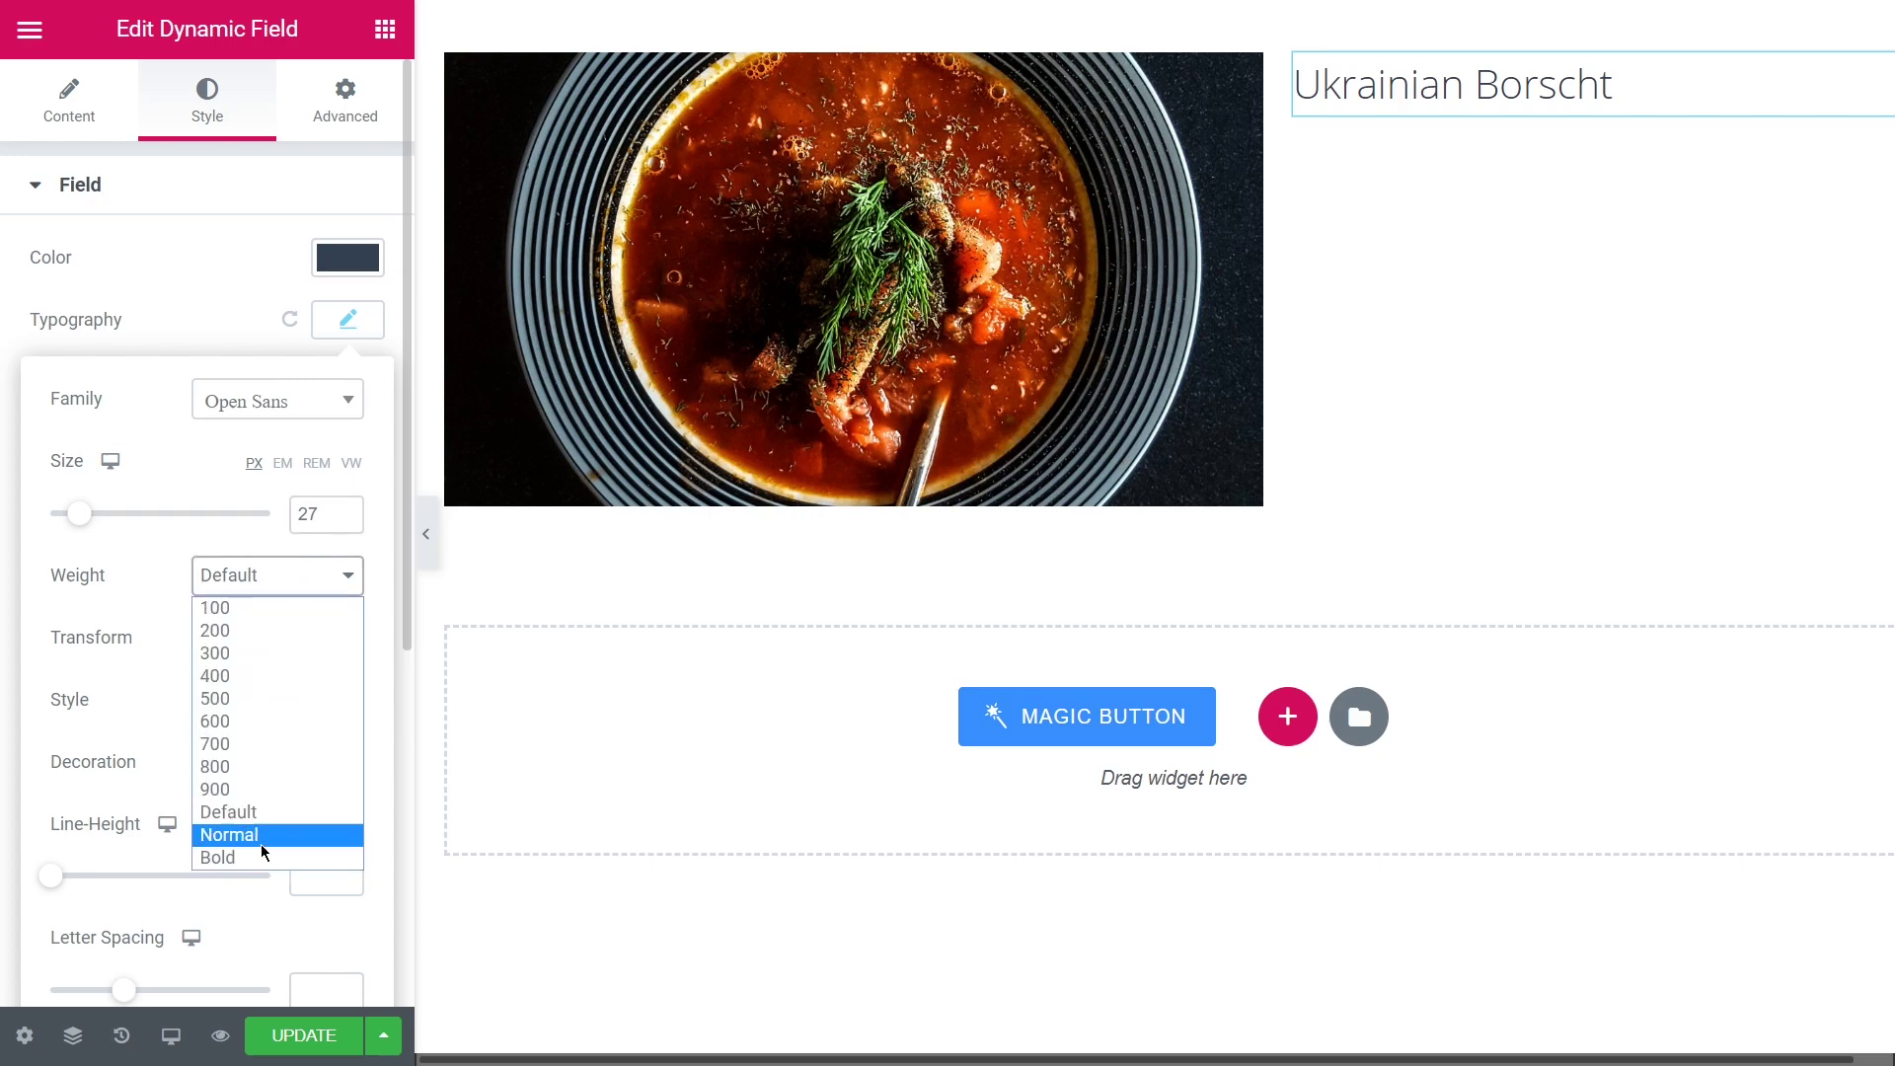
{"action": "left_click", "coordinate": [246, 866]}
{"action": "left_click", "coordinate": [205, 341]}
{"action": "left_click", "coordinate": [349, 933]}
{"action": "left_click", "coordinate": [262, 930]}
Set the title's left margin to 15, duplicate it, and show Price with a dollar icon
{"action": "type", "text": "15"}
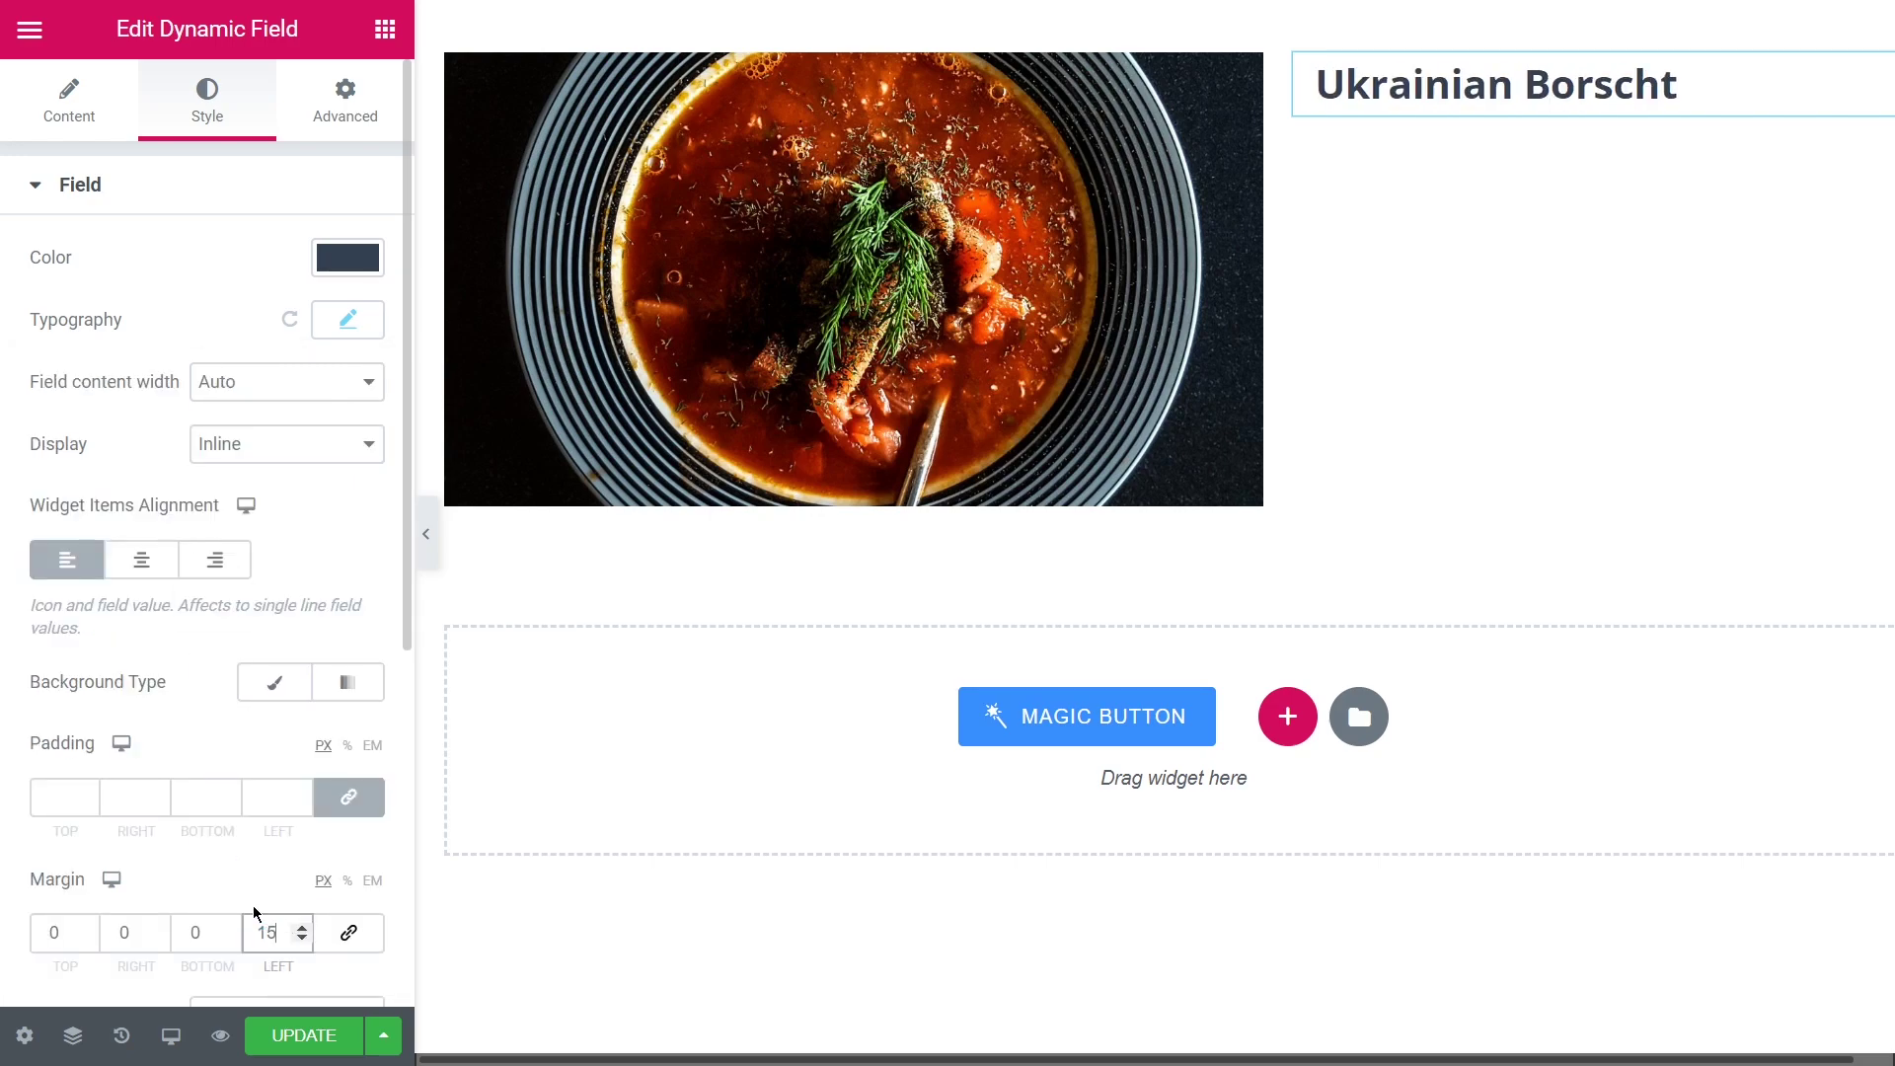
{"action": "right_click", "coordinate": [1392, 110]}
{"action": "left_click", "coordinate": [1451, 160]}
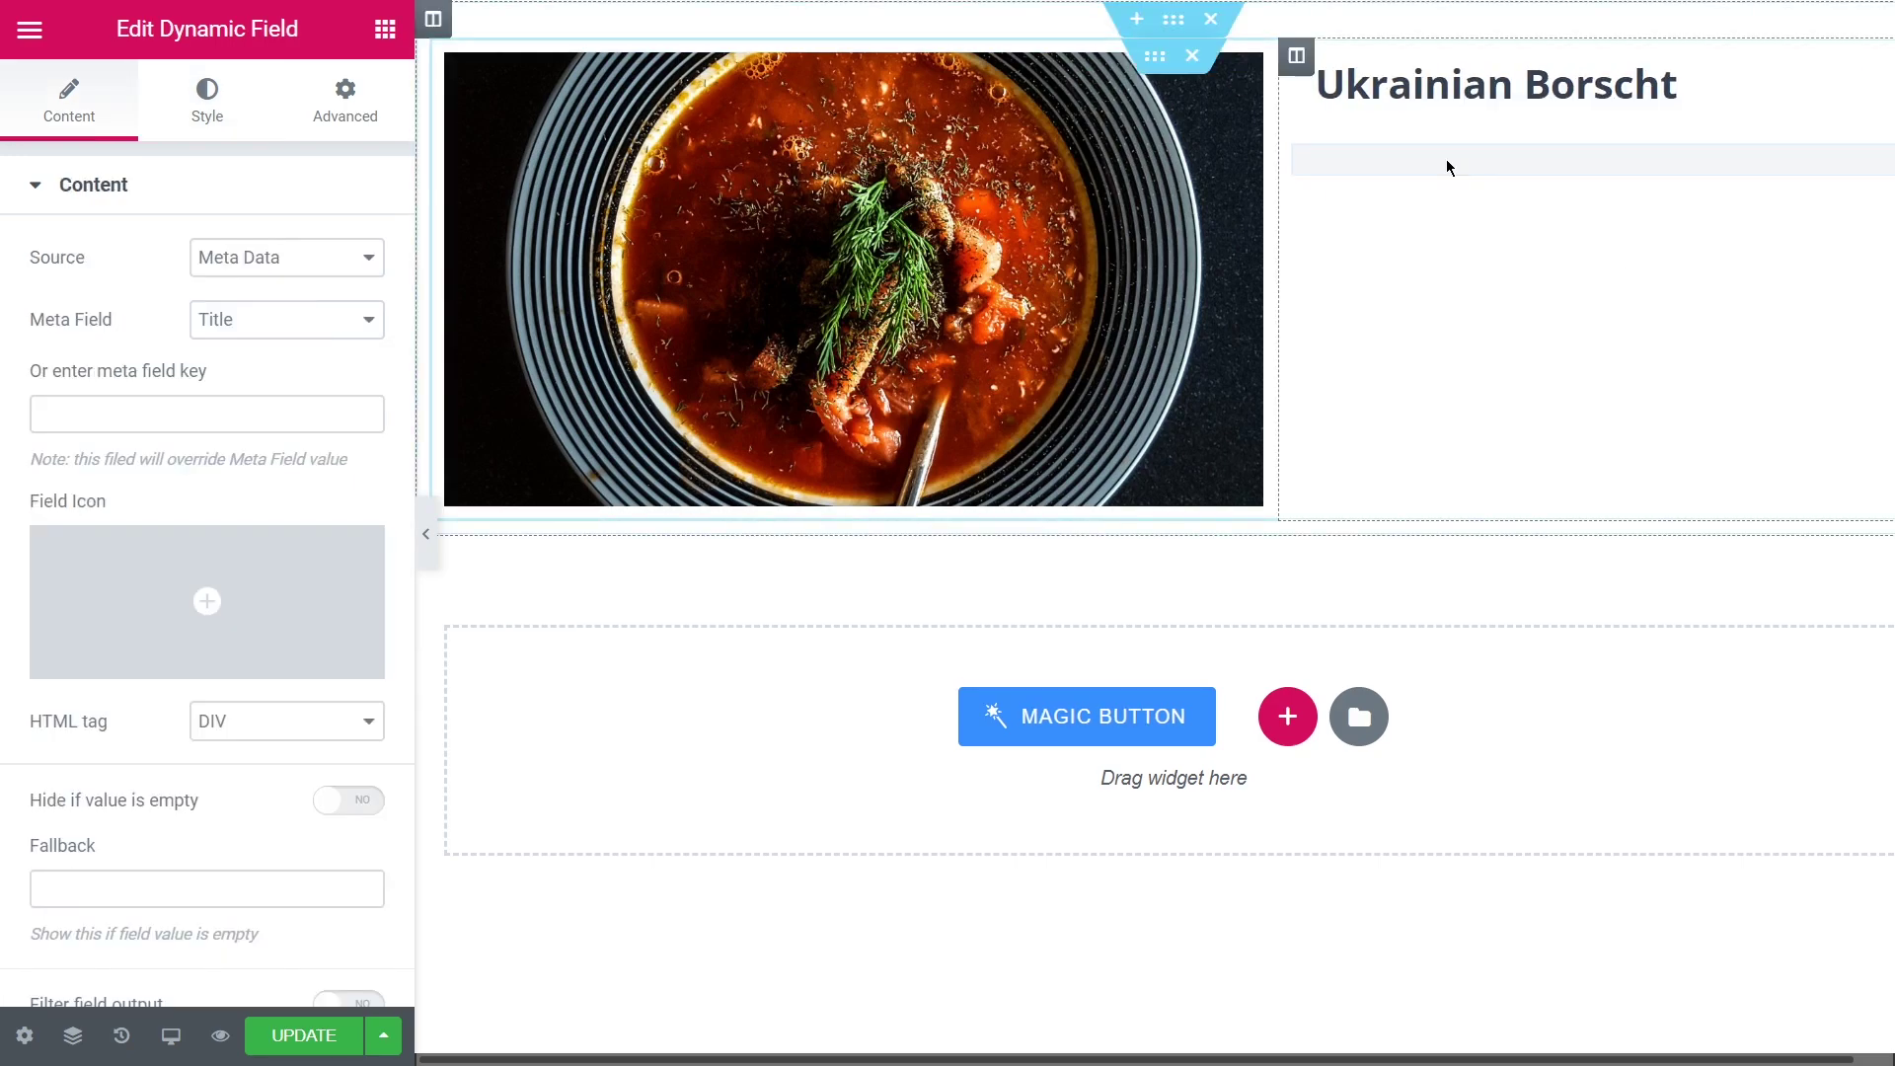
{"action": "left_click", "coordinate": [358, 319]}
{"action": "left_click", "coordinate": [236, 465]}
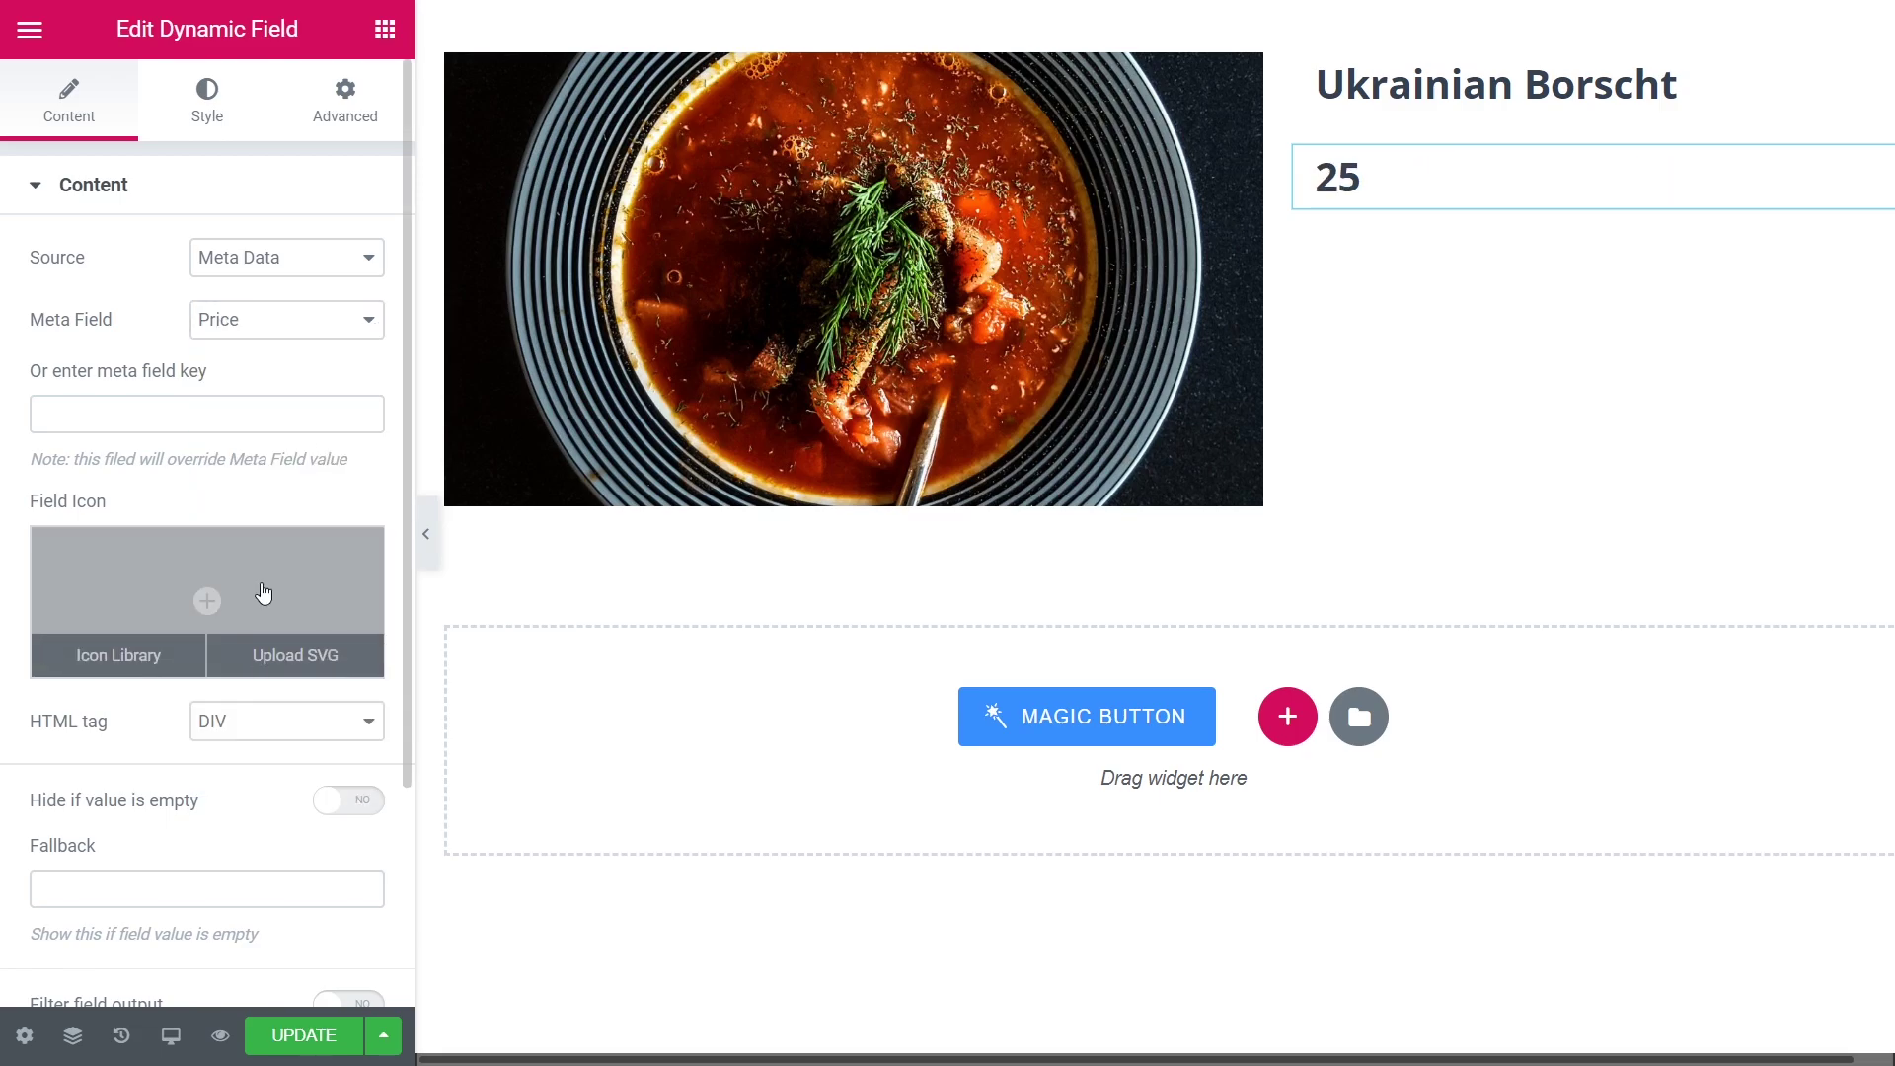
{"action": "left_click", "coordinate": [262, 596]}
{"action": "left_click", "coordinate": [746, 153]}
{"action": "type", "text": "Dol"}
{"action": "double_click", "coordinate": [986, 286]}
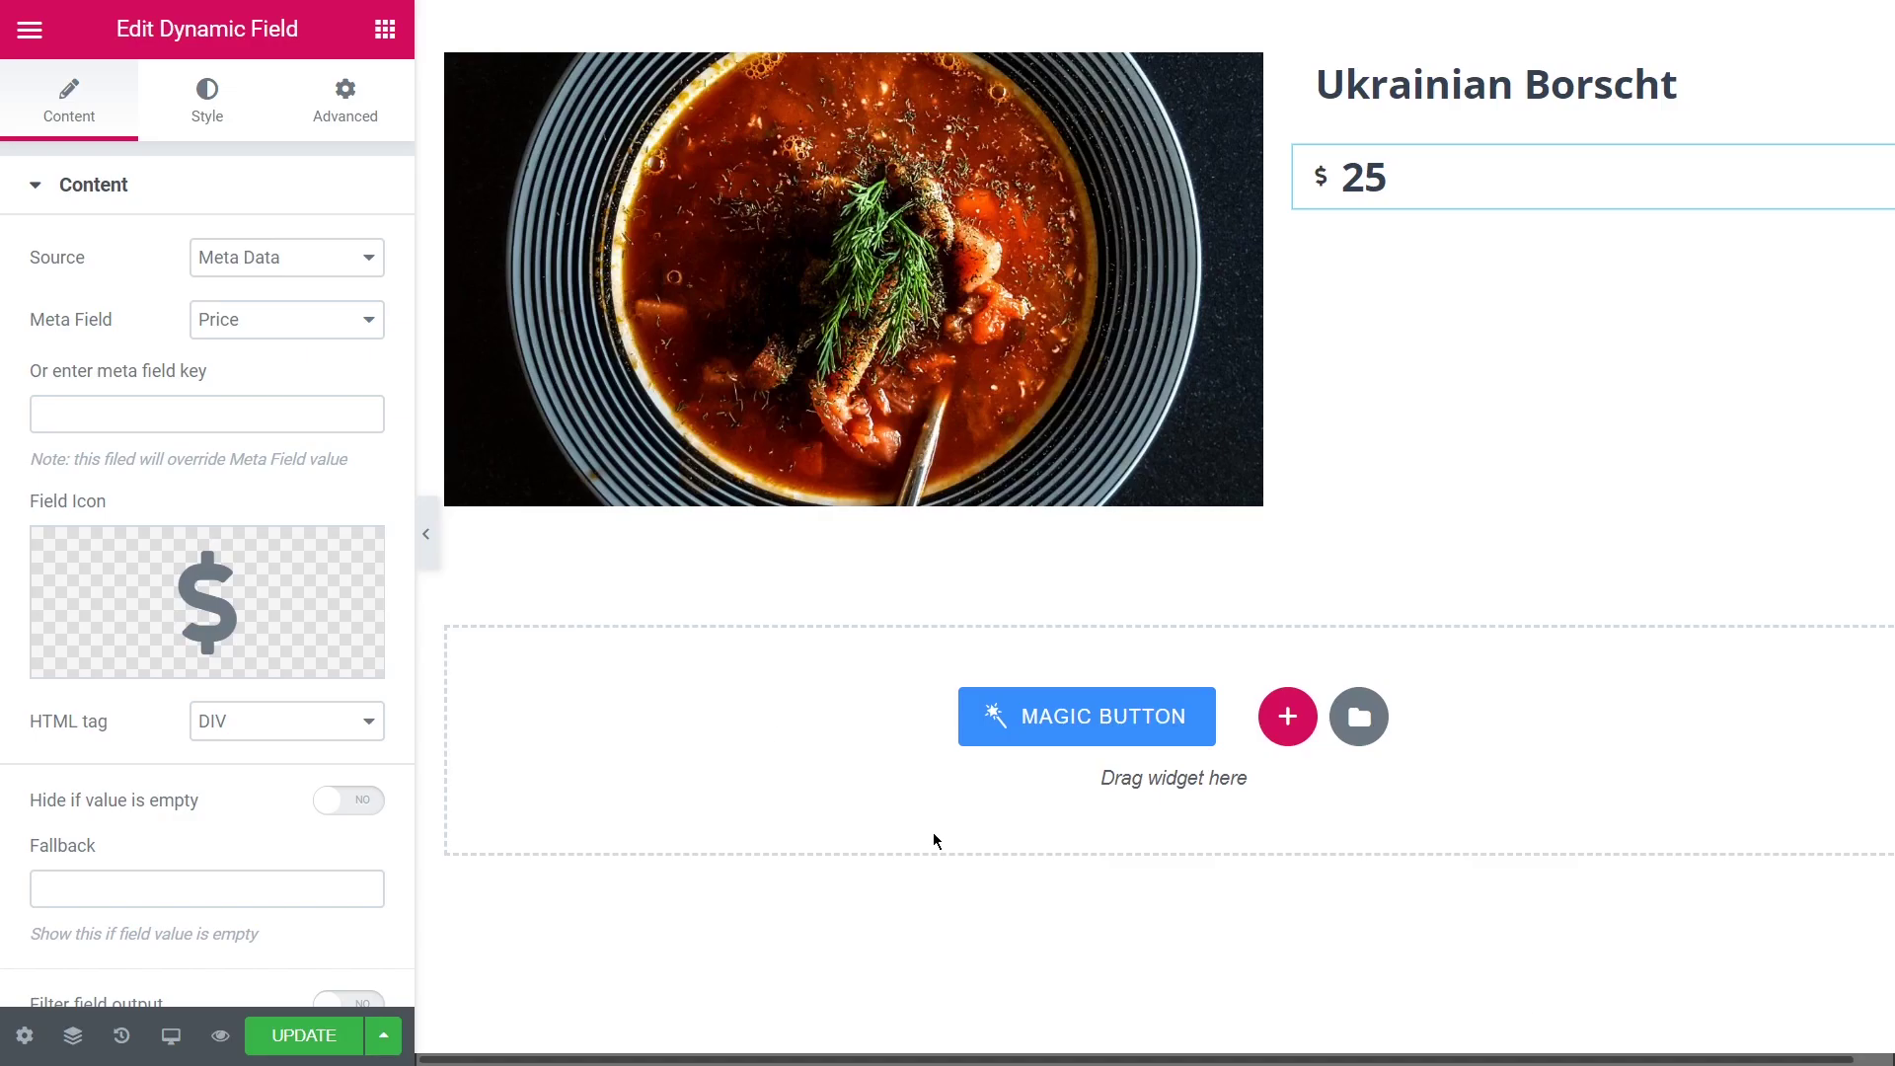
Make the price's dollar icon blue at size 23
{"action": "left_click", "coordinate": [207, 104]}
{"action": "left_click", "coordinate": [80, 184]}
{"action": "left_click", "coordinate": [78, 259]}
{"action": "left_click", "coordinate": [347, 331]}
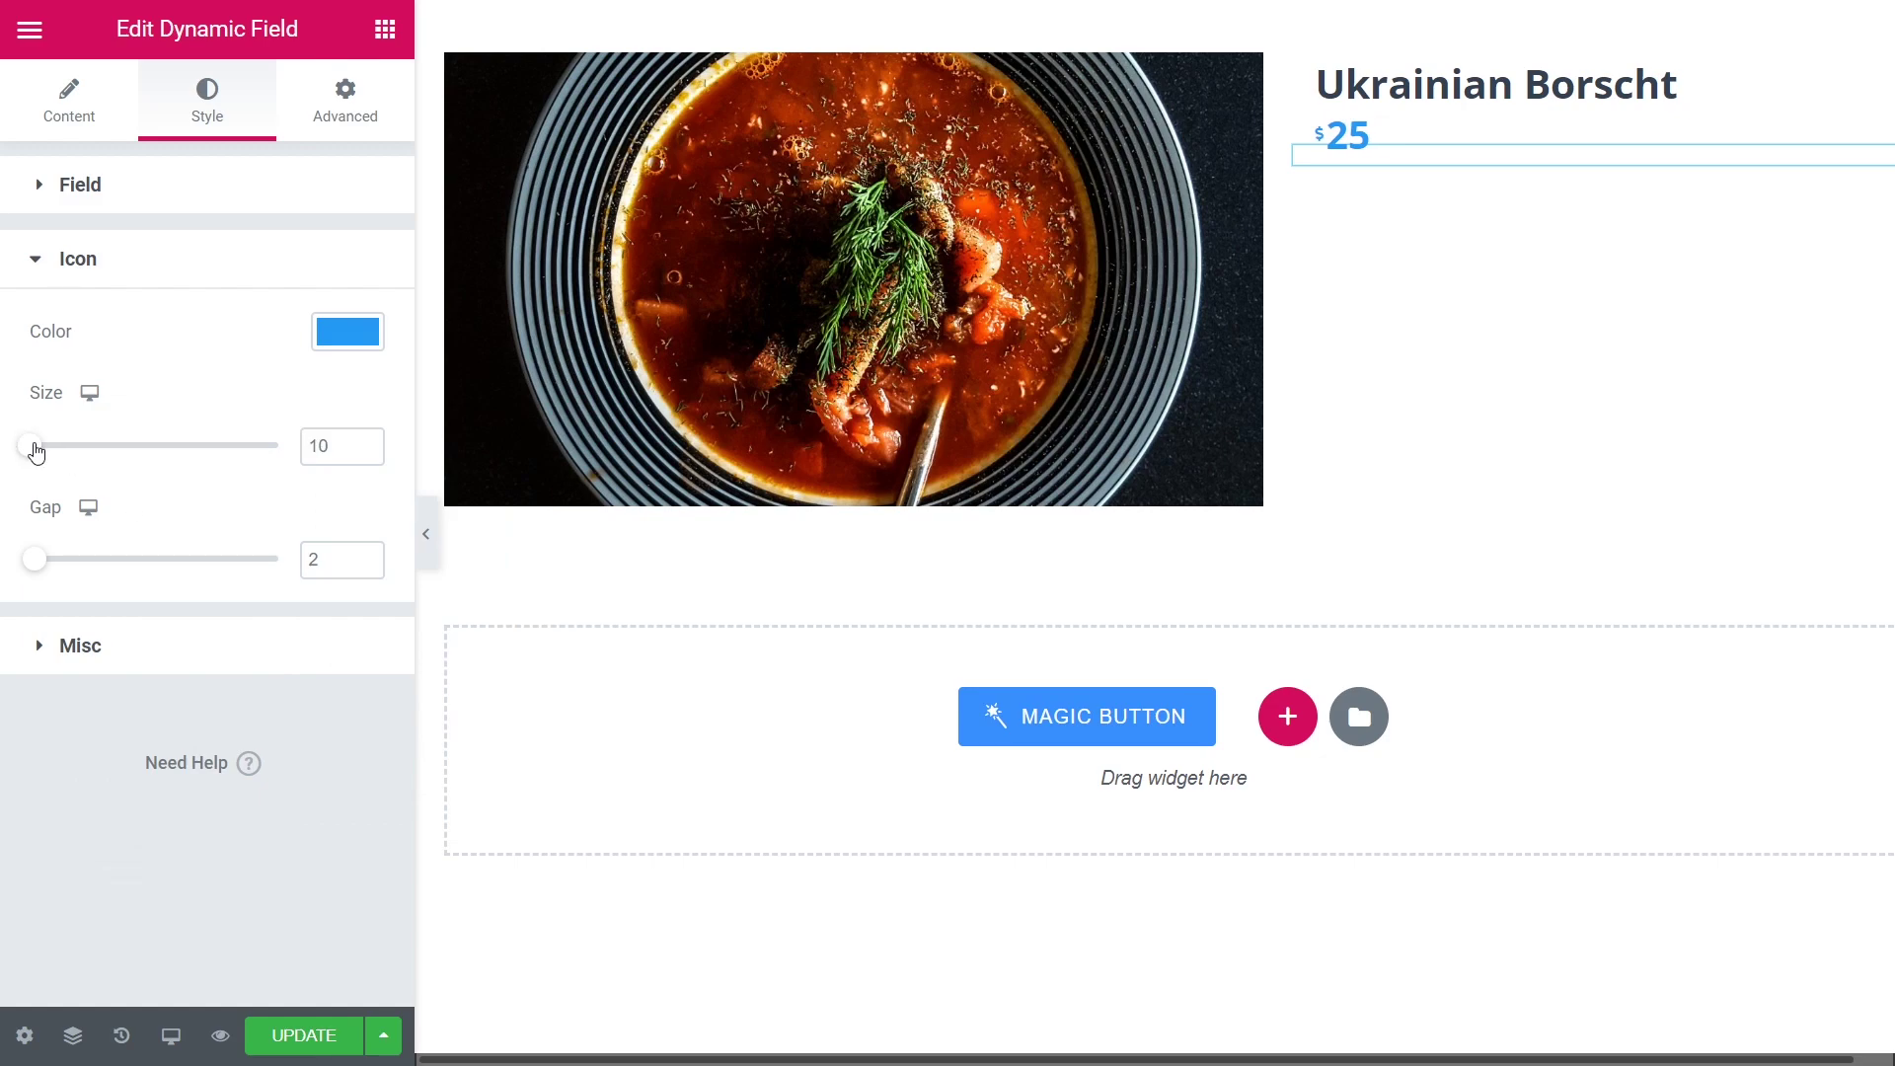
{"action": "double_click", "coordinate": [316, 446]}
{"action": "type", "text": "23"}
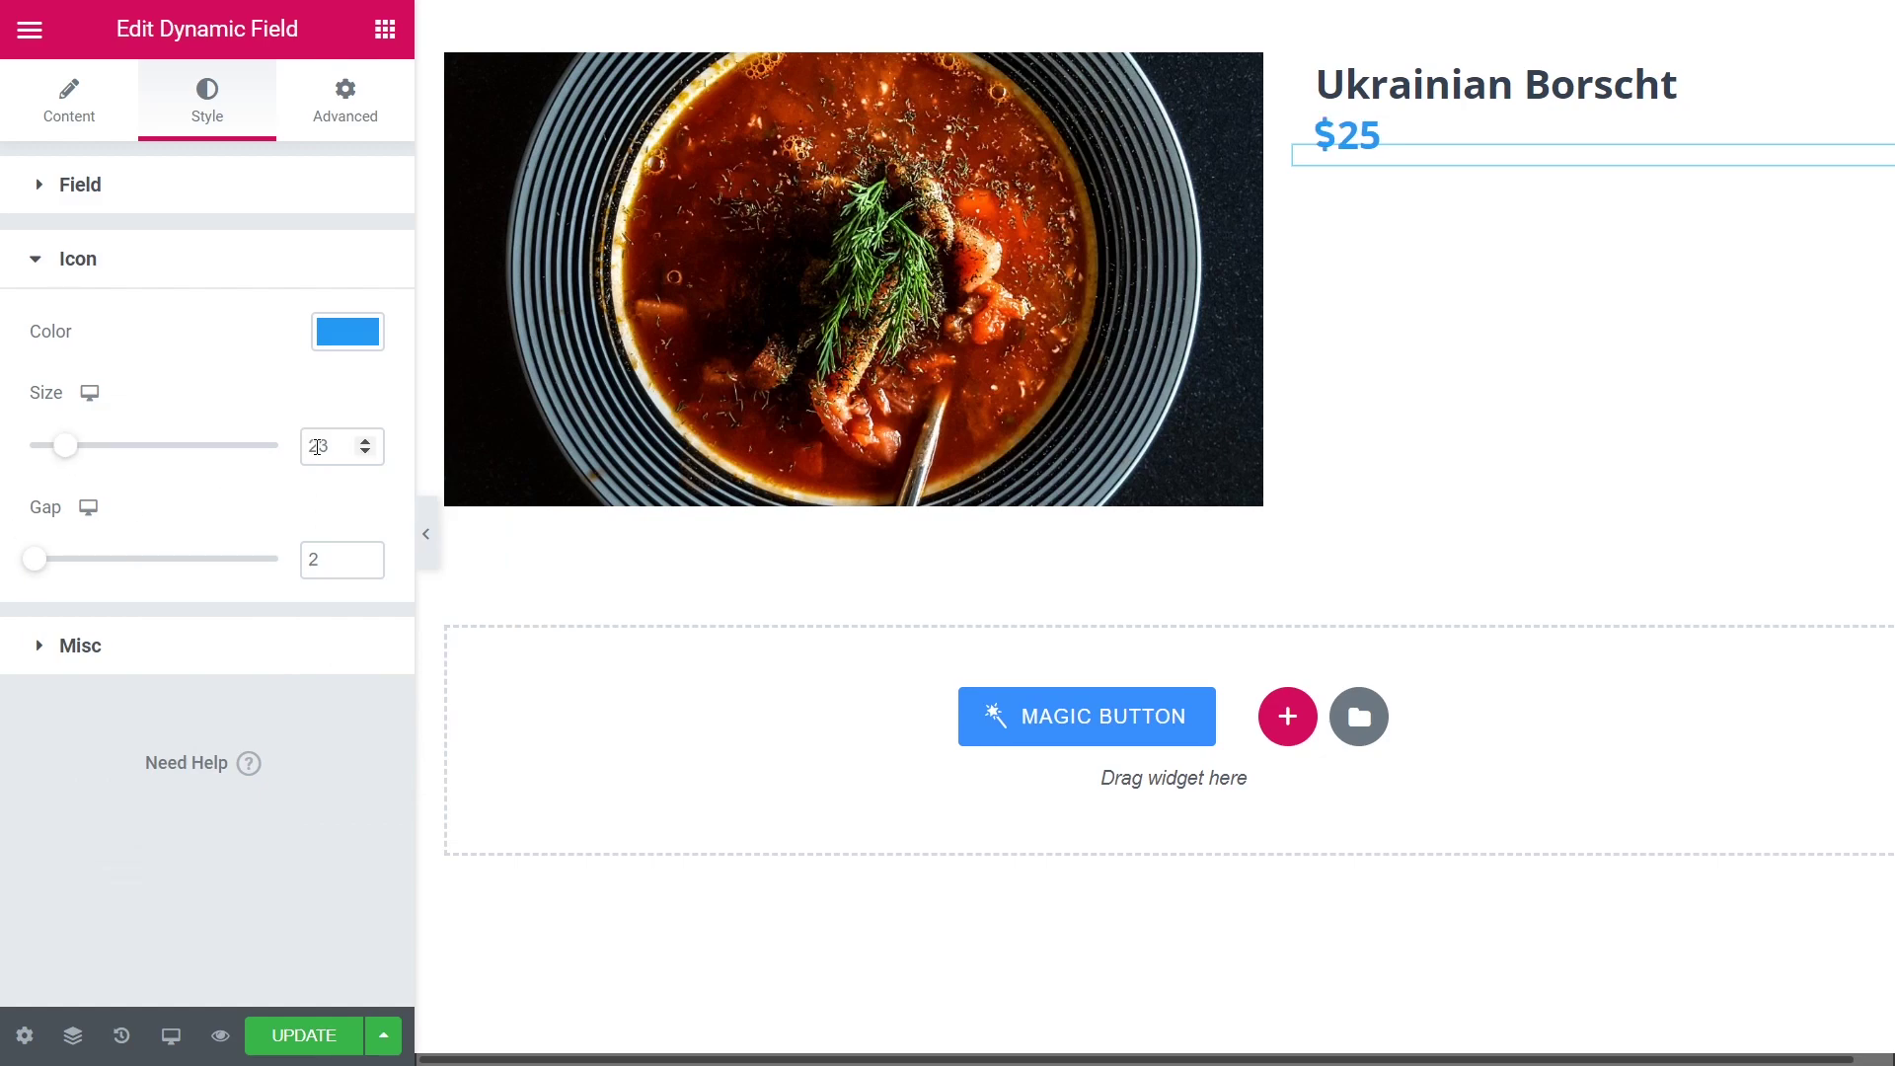
Add another Dynamic Field under the price for the date, time and location details
{"action": "left_click", "coordinate": [385, 29]}
{"action": "left_click_drag", "start_coordinate": [106, 252], "coordinate": [1367, 188]}
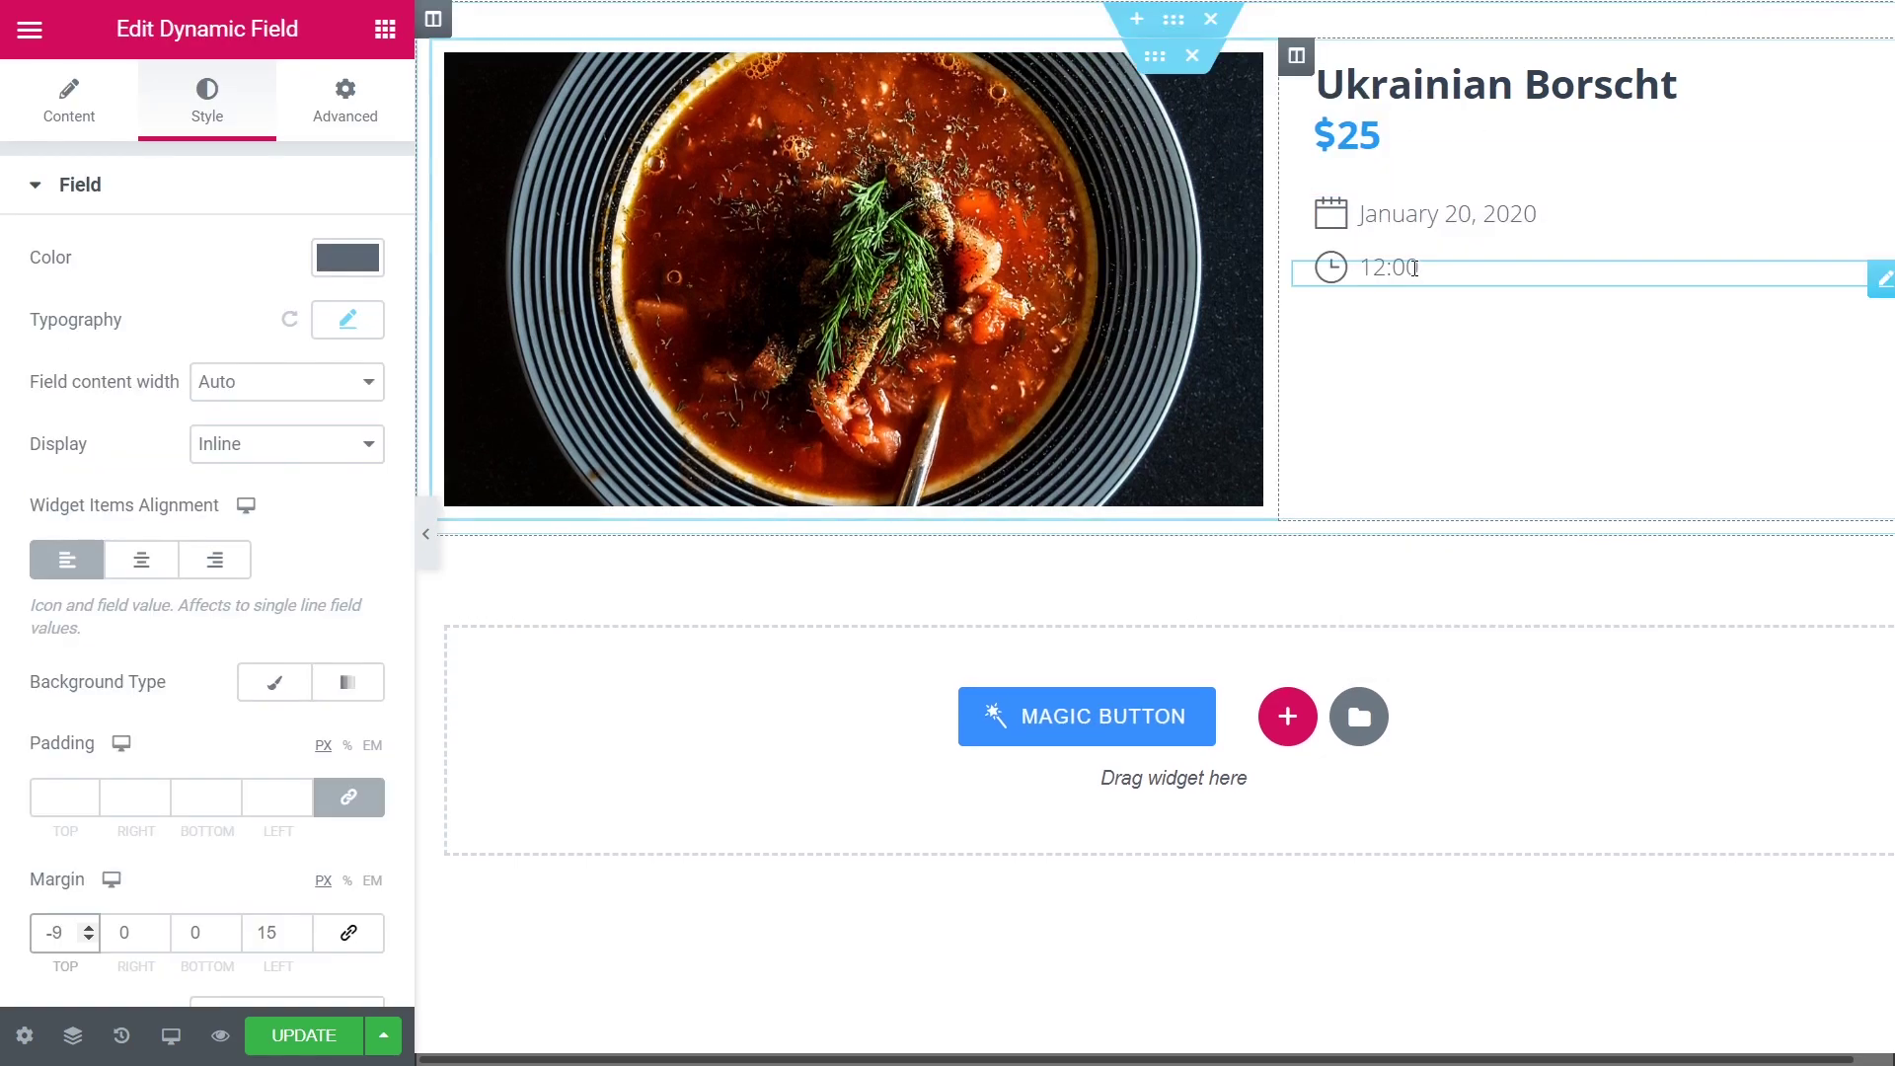
{"action": "right_click", "coordinate": [1417, 264]}
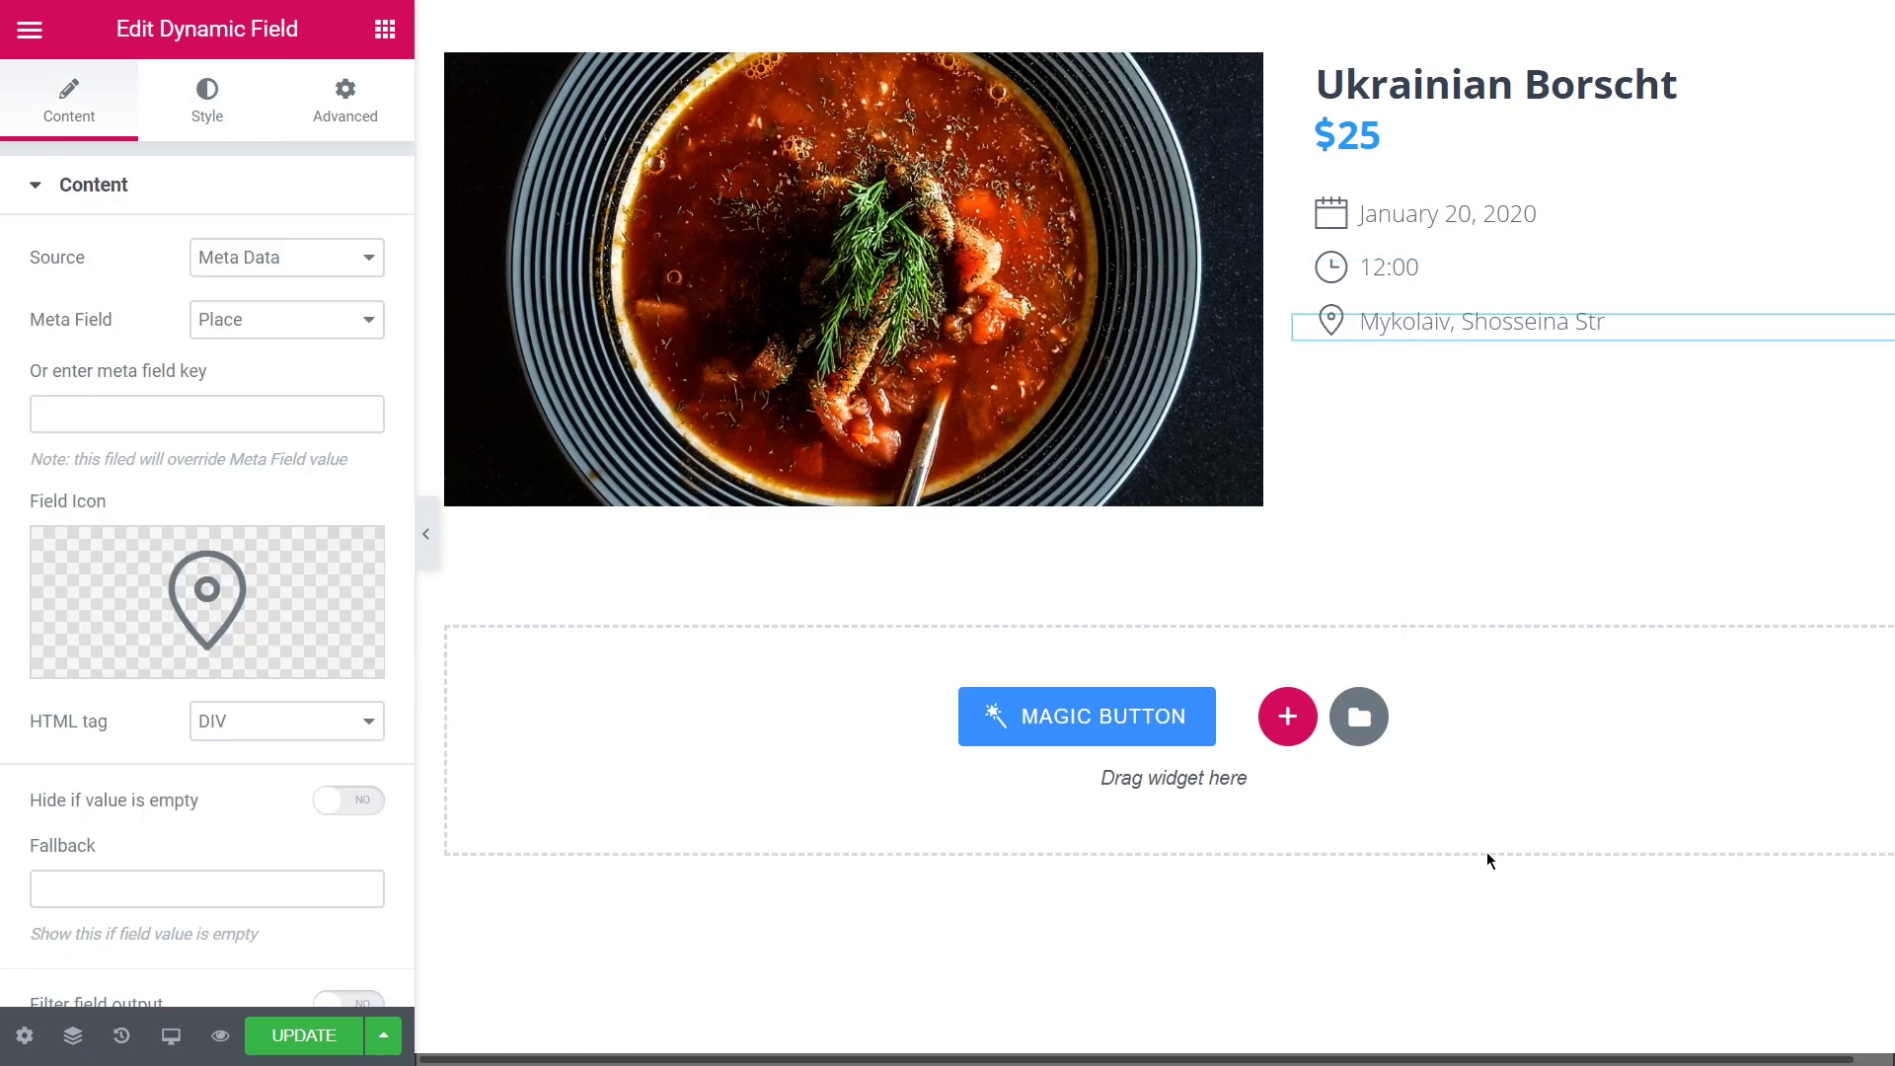
{"action": "right_click", "coordinate": [1355, 336]}
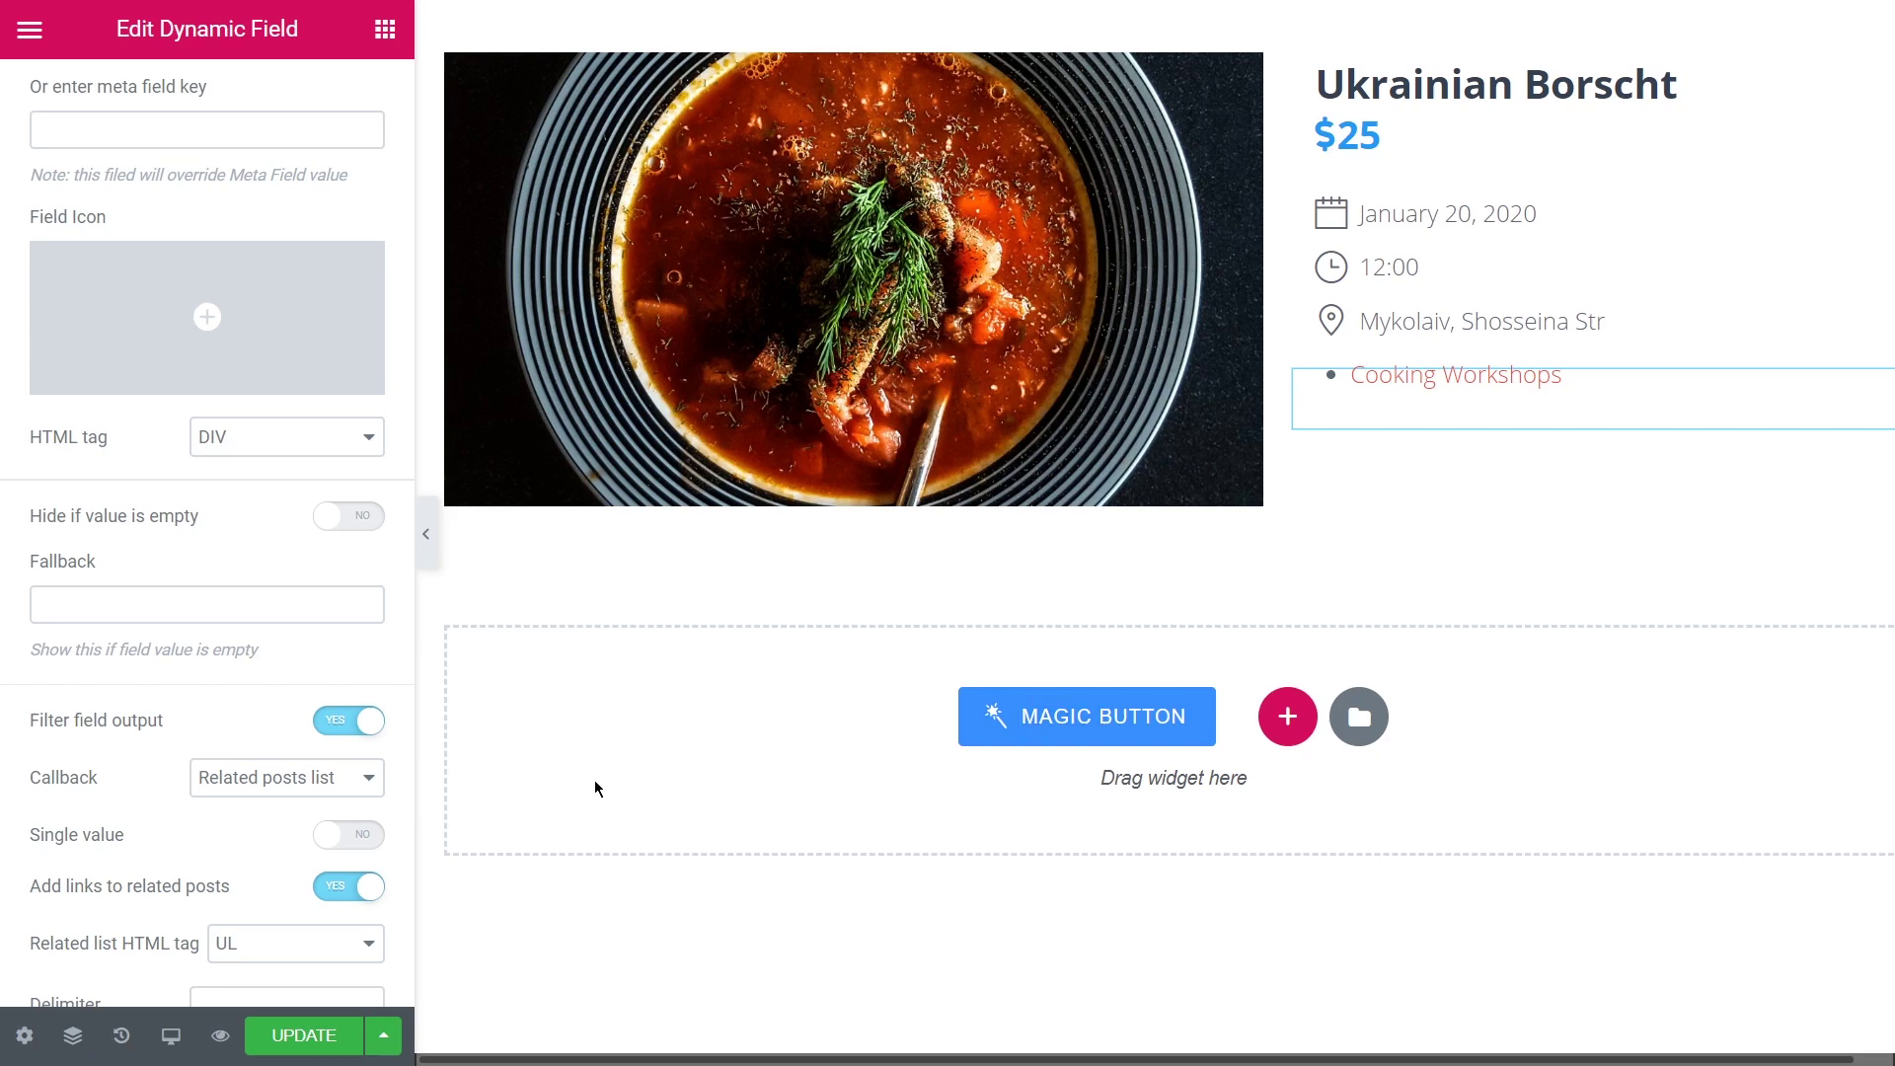
Add a 'Check More Events Here' heading and an Events Styles Listing grid of 10 posts
{"action": "left_click", "coordinate": [380, 40]}
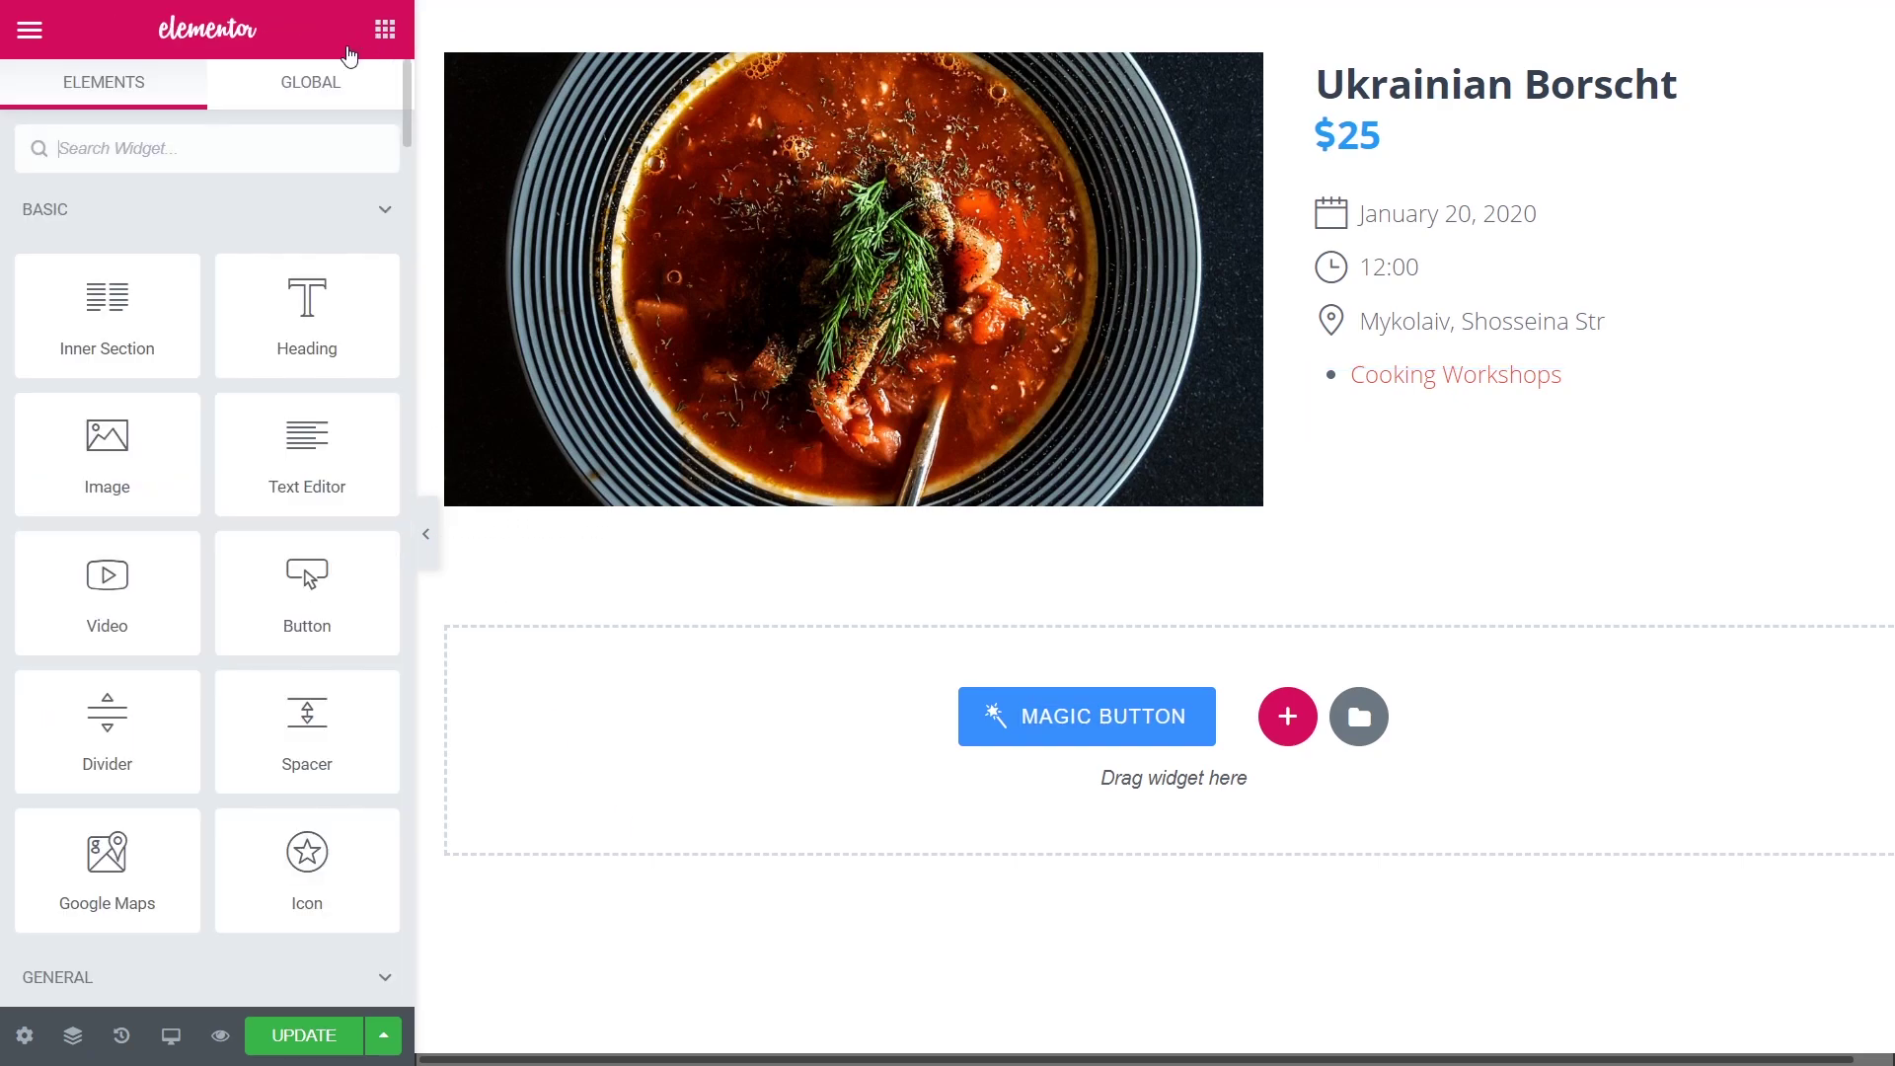
{"action": "left_click_drag", "start_coordinate": [263, 262], "coordinate": [592, 657]}
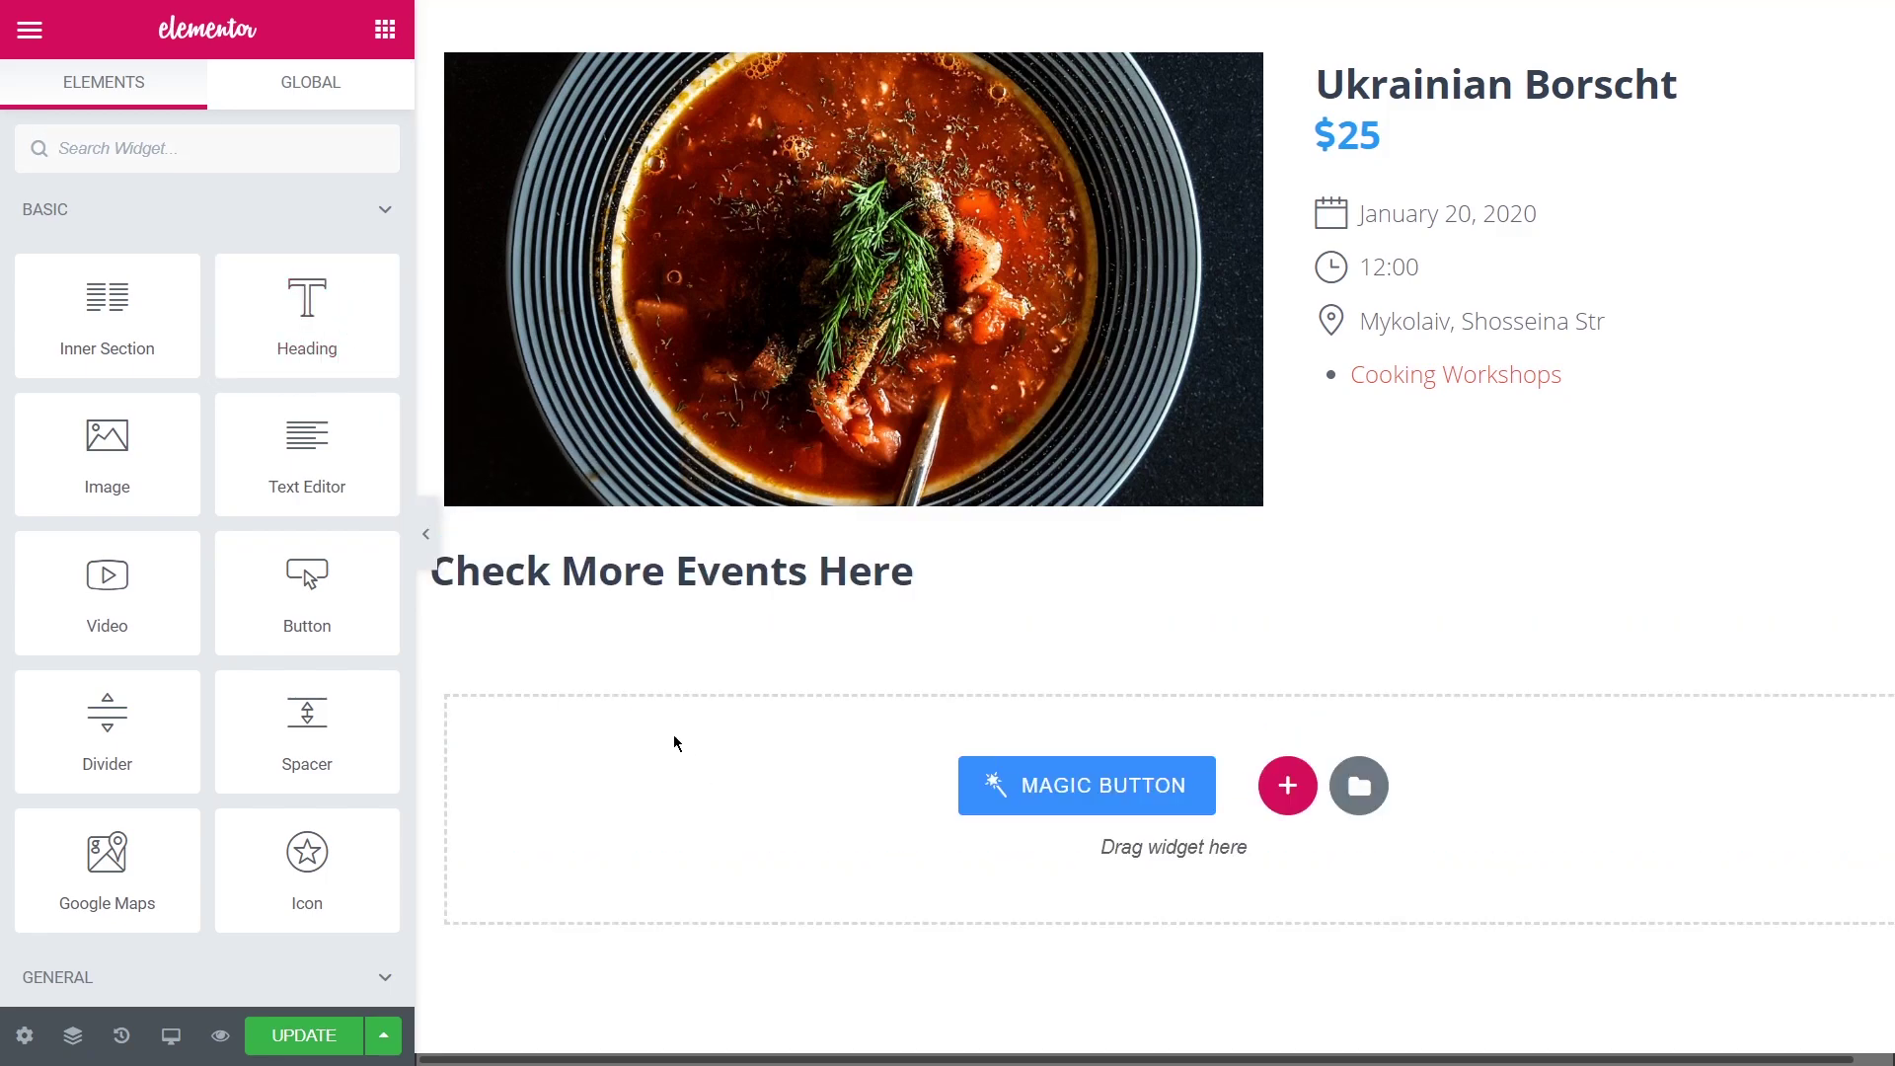
{"action": "type", "text": "list"}
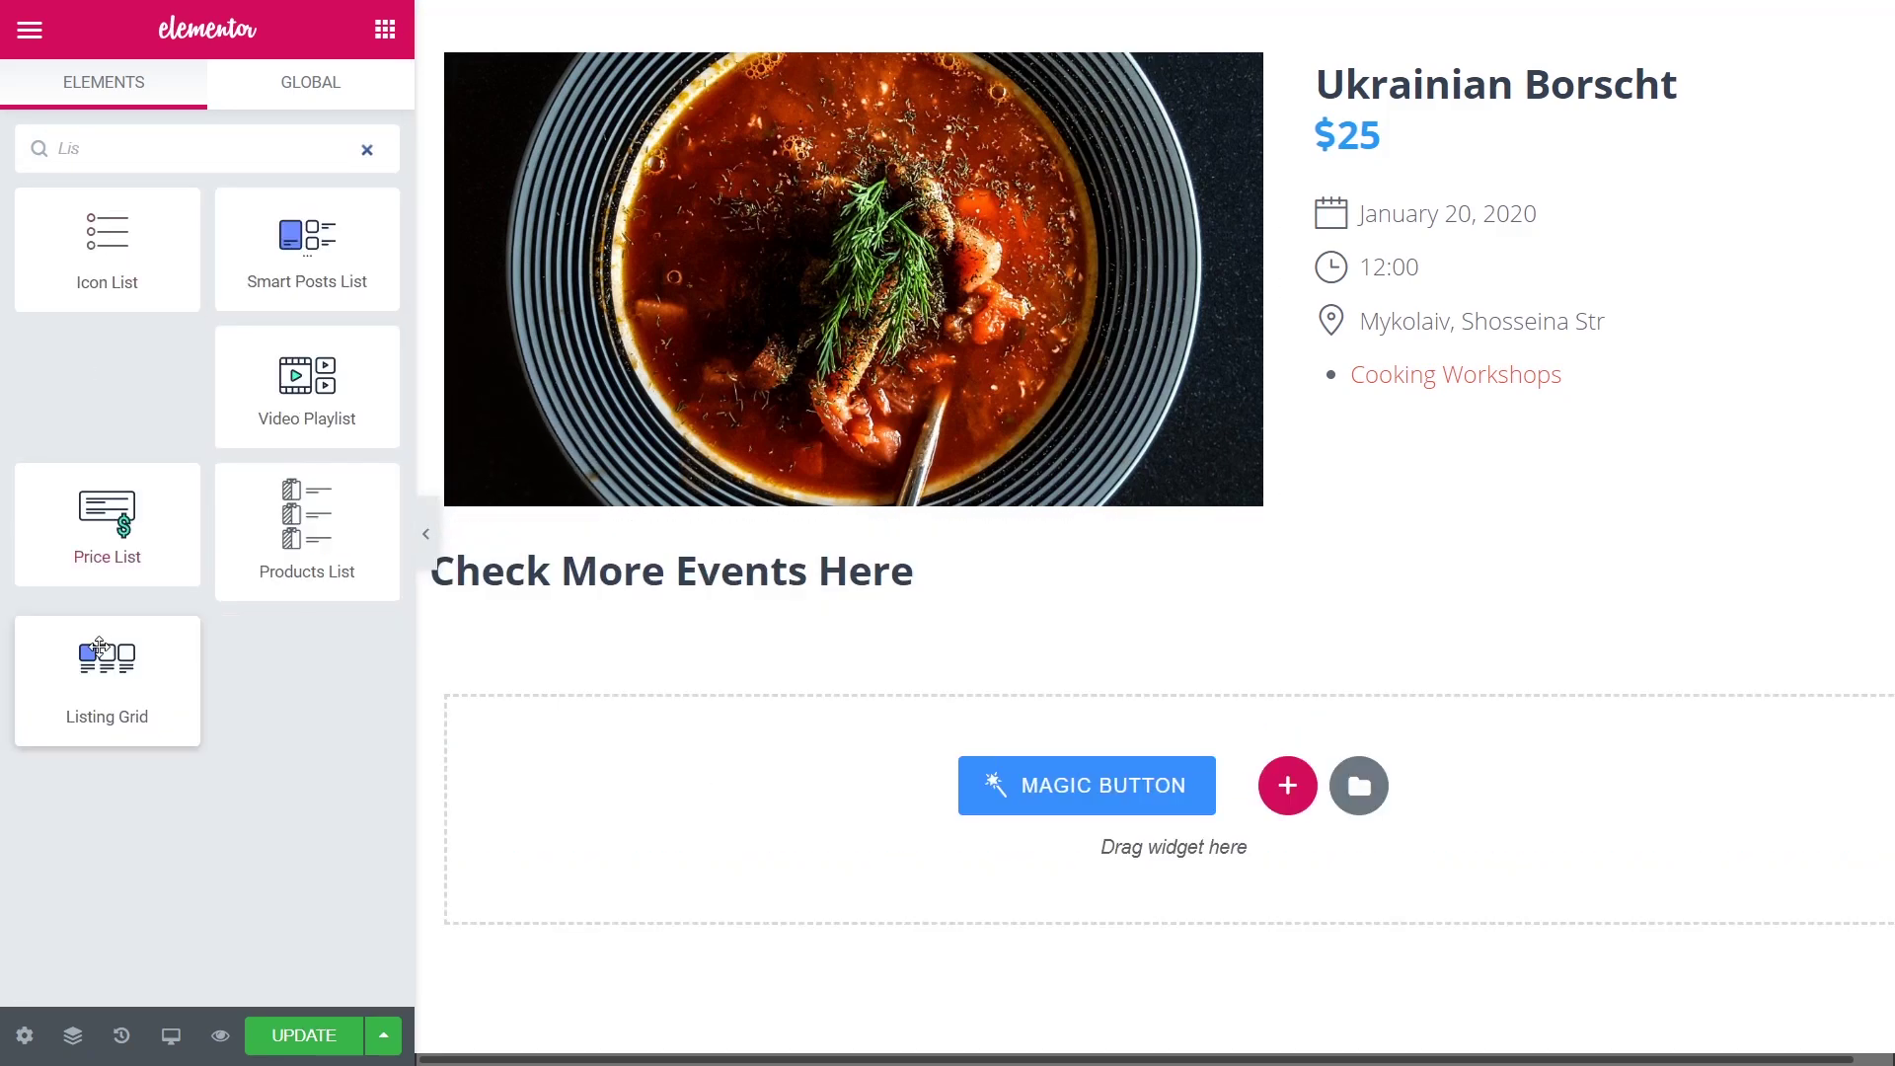
{"action": "left_click_drag", "start_coordinate": [98, 646], "coordinate": [655, 731]}
{"action": "left_click", "coordinate": [243, 265]}
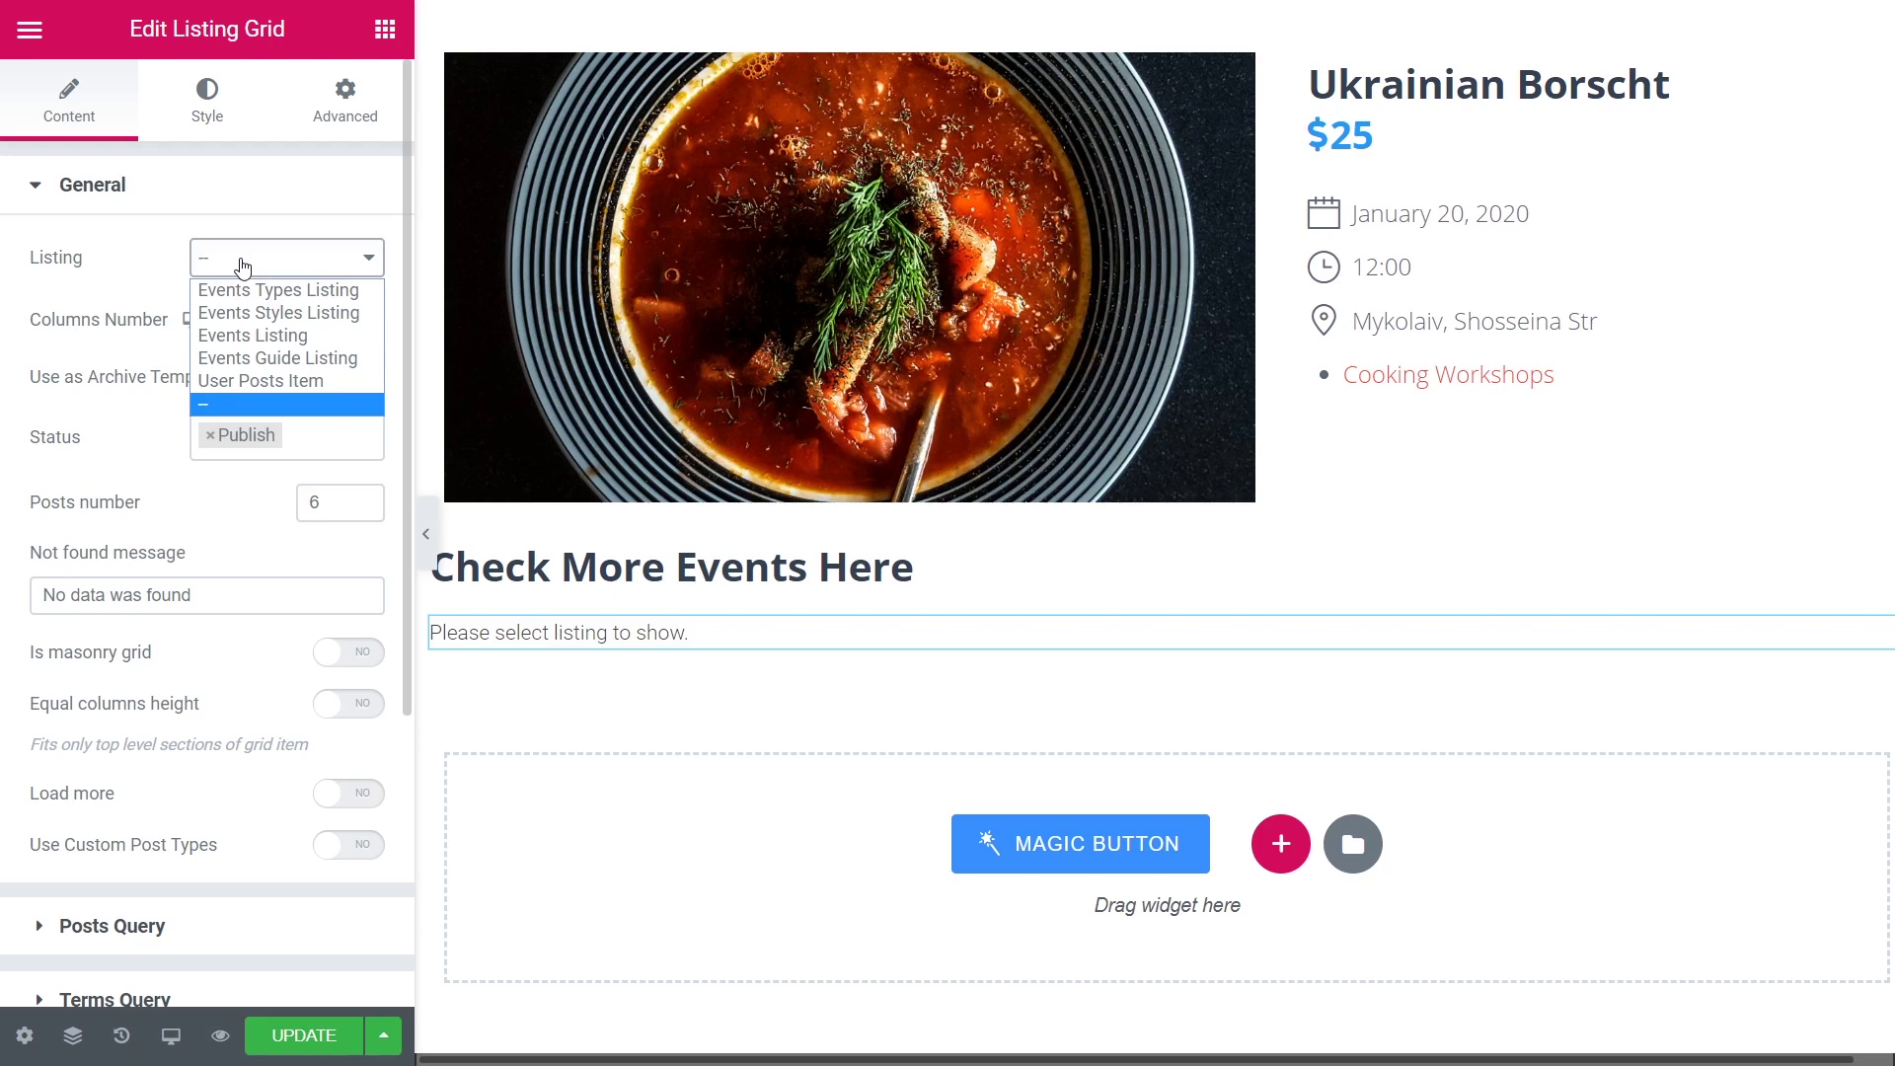
{"action": "left_click", "coordinate": [260, 312]}
{"action": "double_click", "coordinate": [314, 501]}
{"action": "type", "text": "10"}
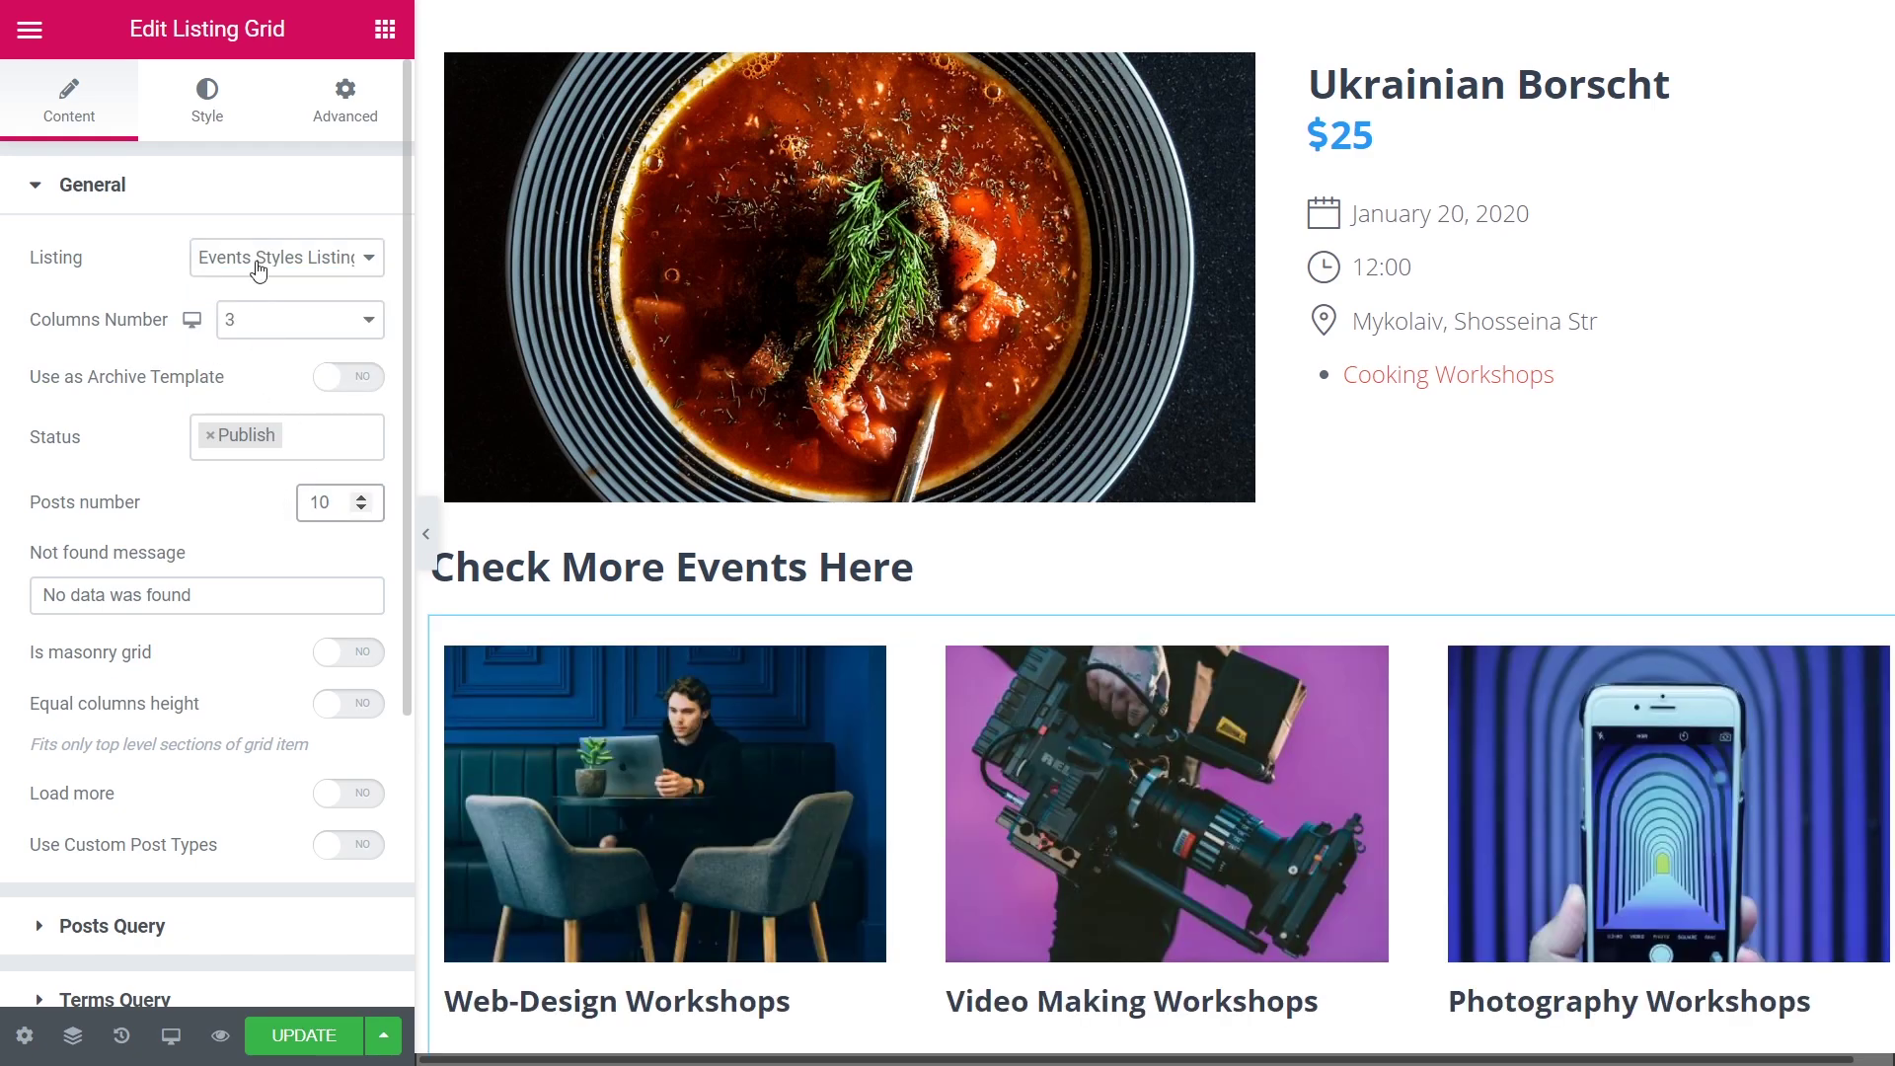
Filter the grid to include post IDs %related_parents_from|events-styles%
{"action": "left_click", "coordinate": [254, 202]}
{"action": "left_click", "coordinate": [268, 259]}
{"action": "left_click", "coordinate": [254, 397]}
{"action": "left_click", "coordinate": [282, 485]}
{"action": "left_click", "coordinate": [257, 512]}
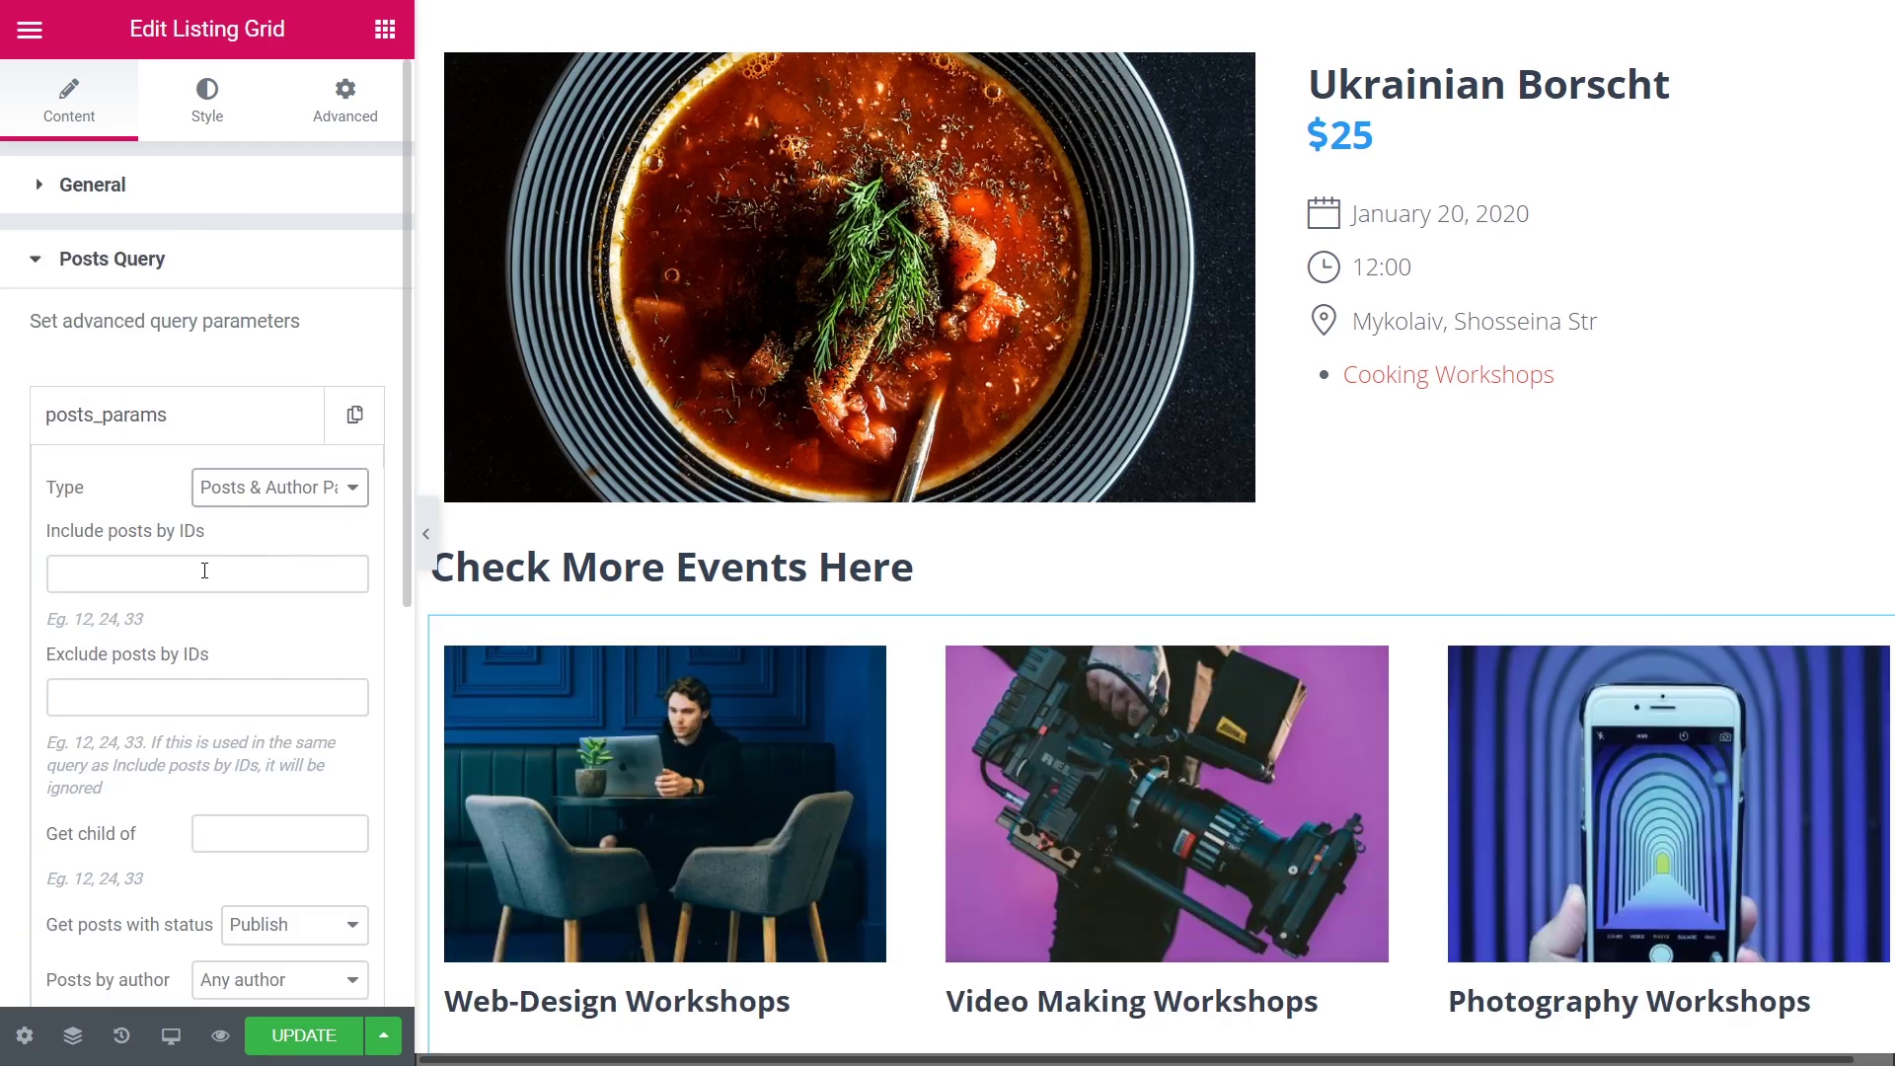
{"action": "left_click", "coordinate": [204, 570]}
{"action": "type", "text": "%related_parents_from|events-styles%"}
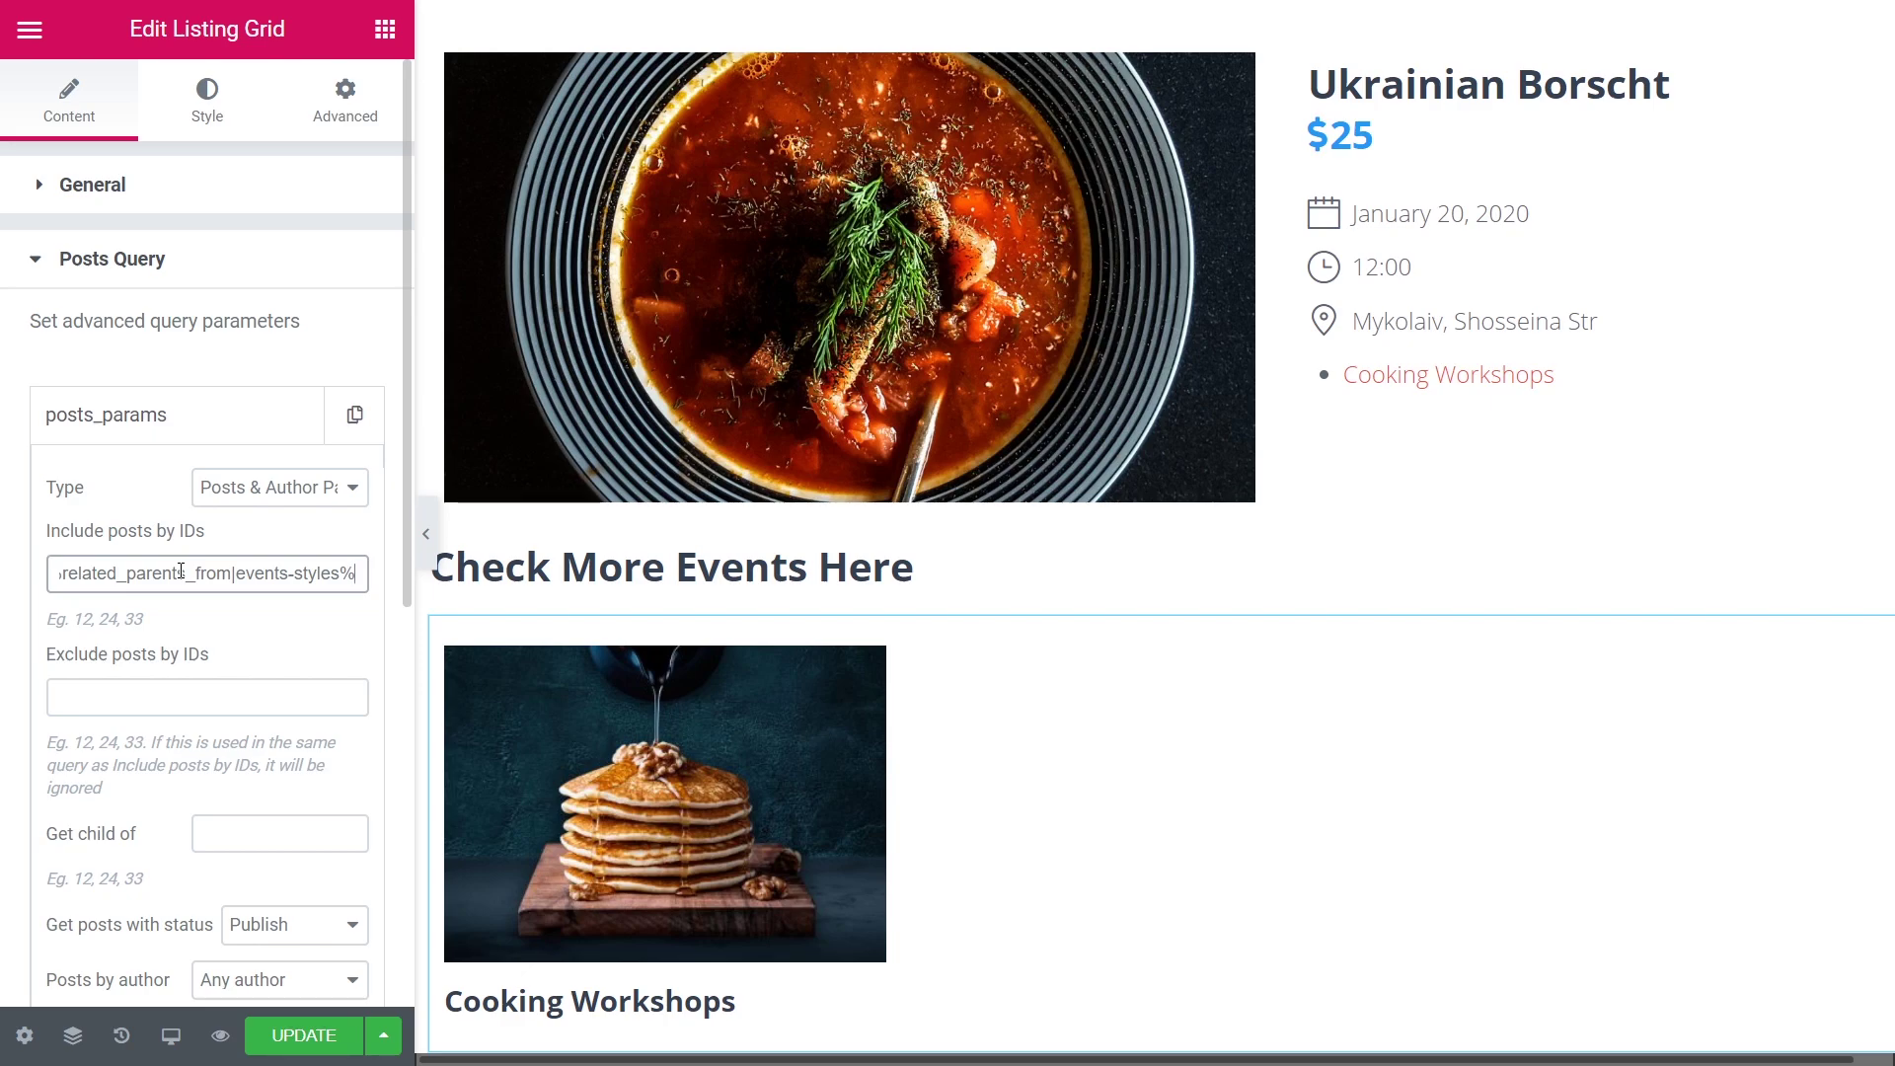
{"action": "left_click", "coordinate": [193, 419]}
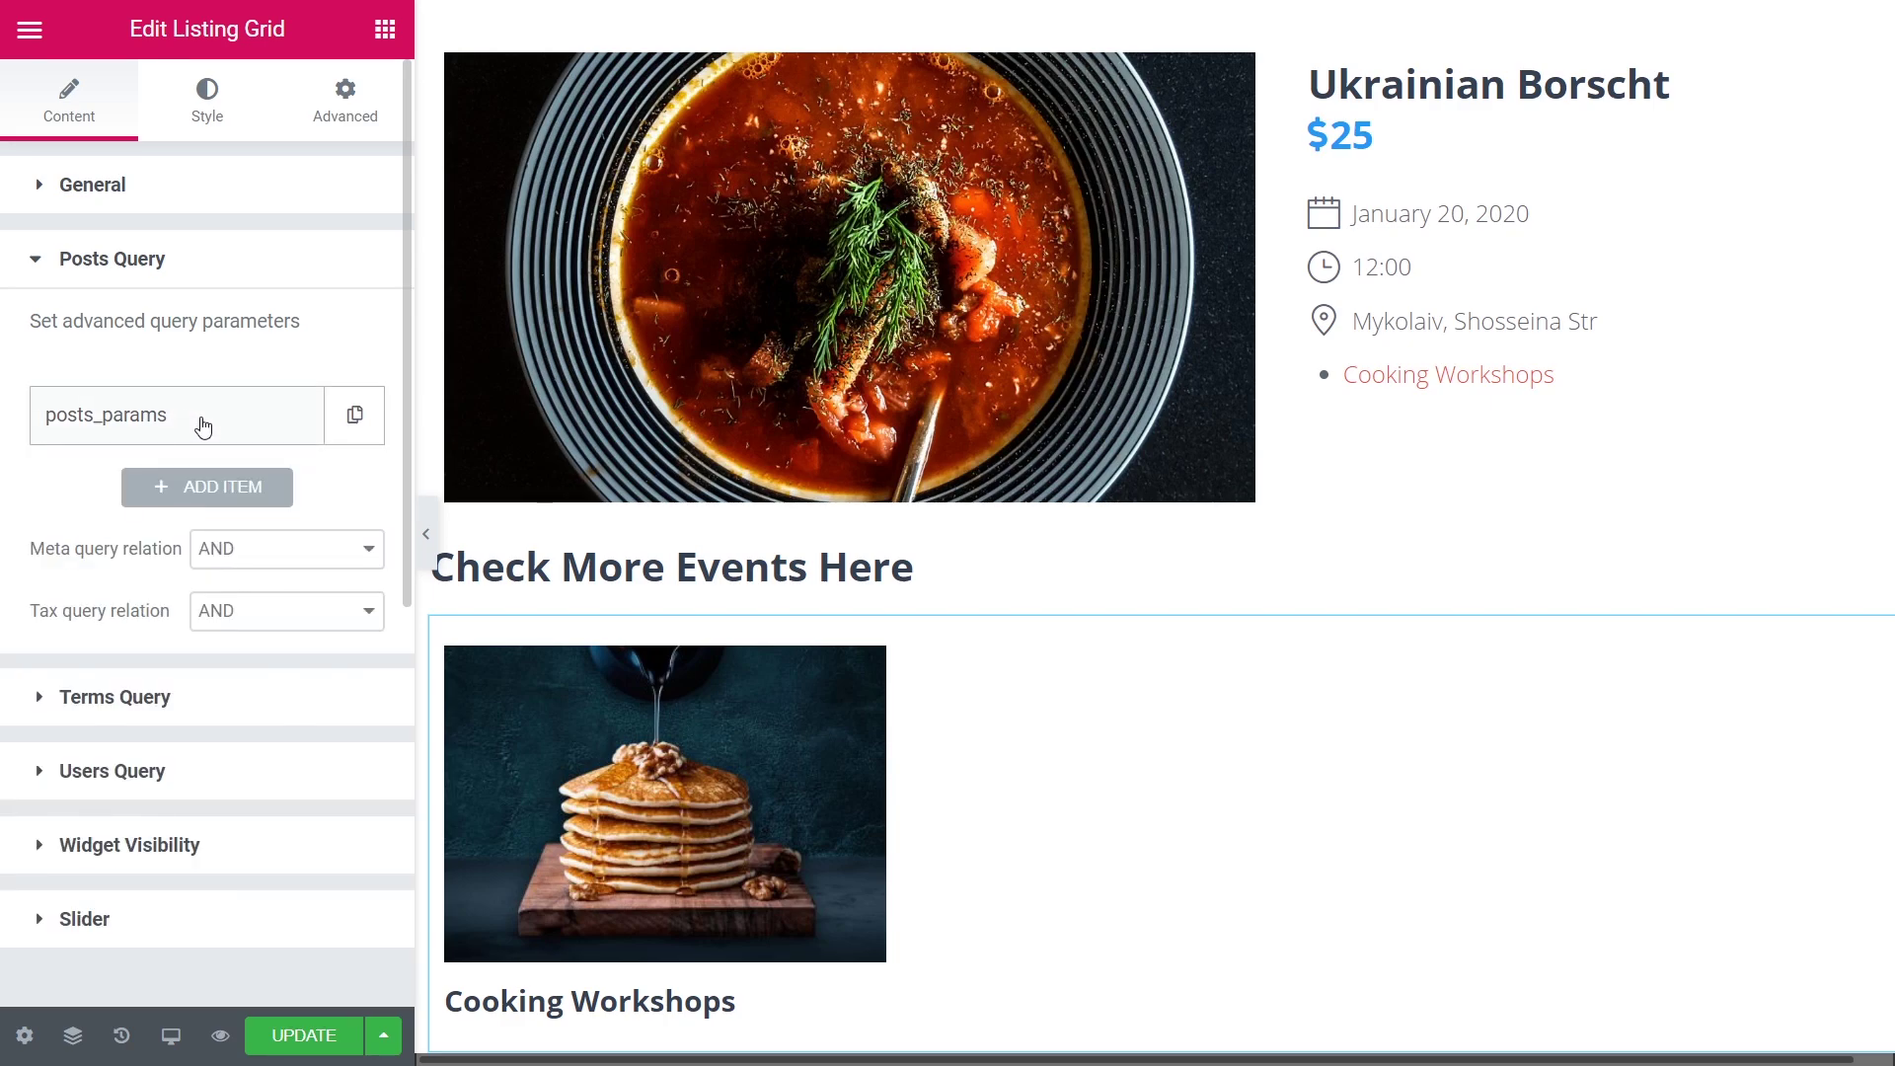
{"action": "left_click", "coordinate": [1058, 552]}
{"action": "right_click", "coordinate": [1062, 554]}
Copy the heading, add a divider below the grid, and paste the heading under it
{"action": "left_click", "coordinate": [1131, 671]}
{"action": "scroll", "coordinate": [1129, 659], "scroll_direction": "down", "scroll_amount": 4}
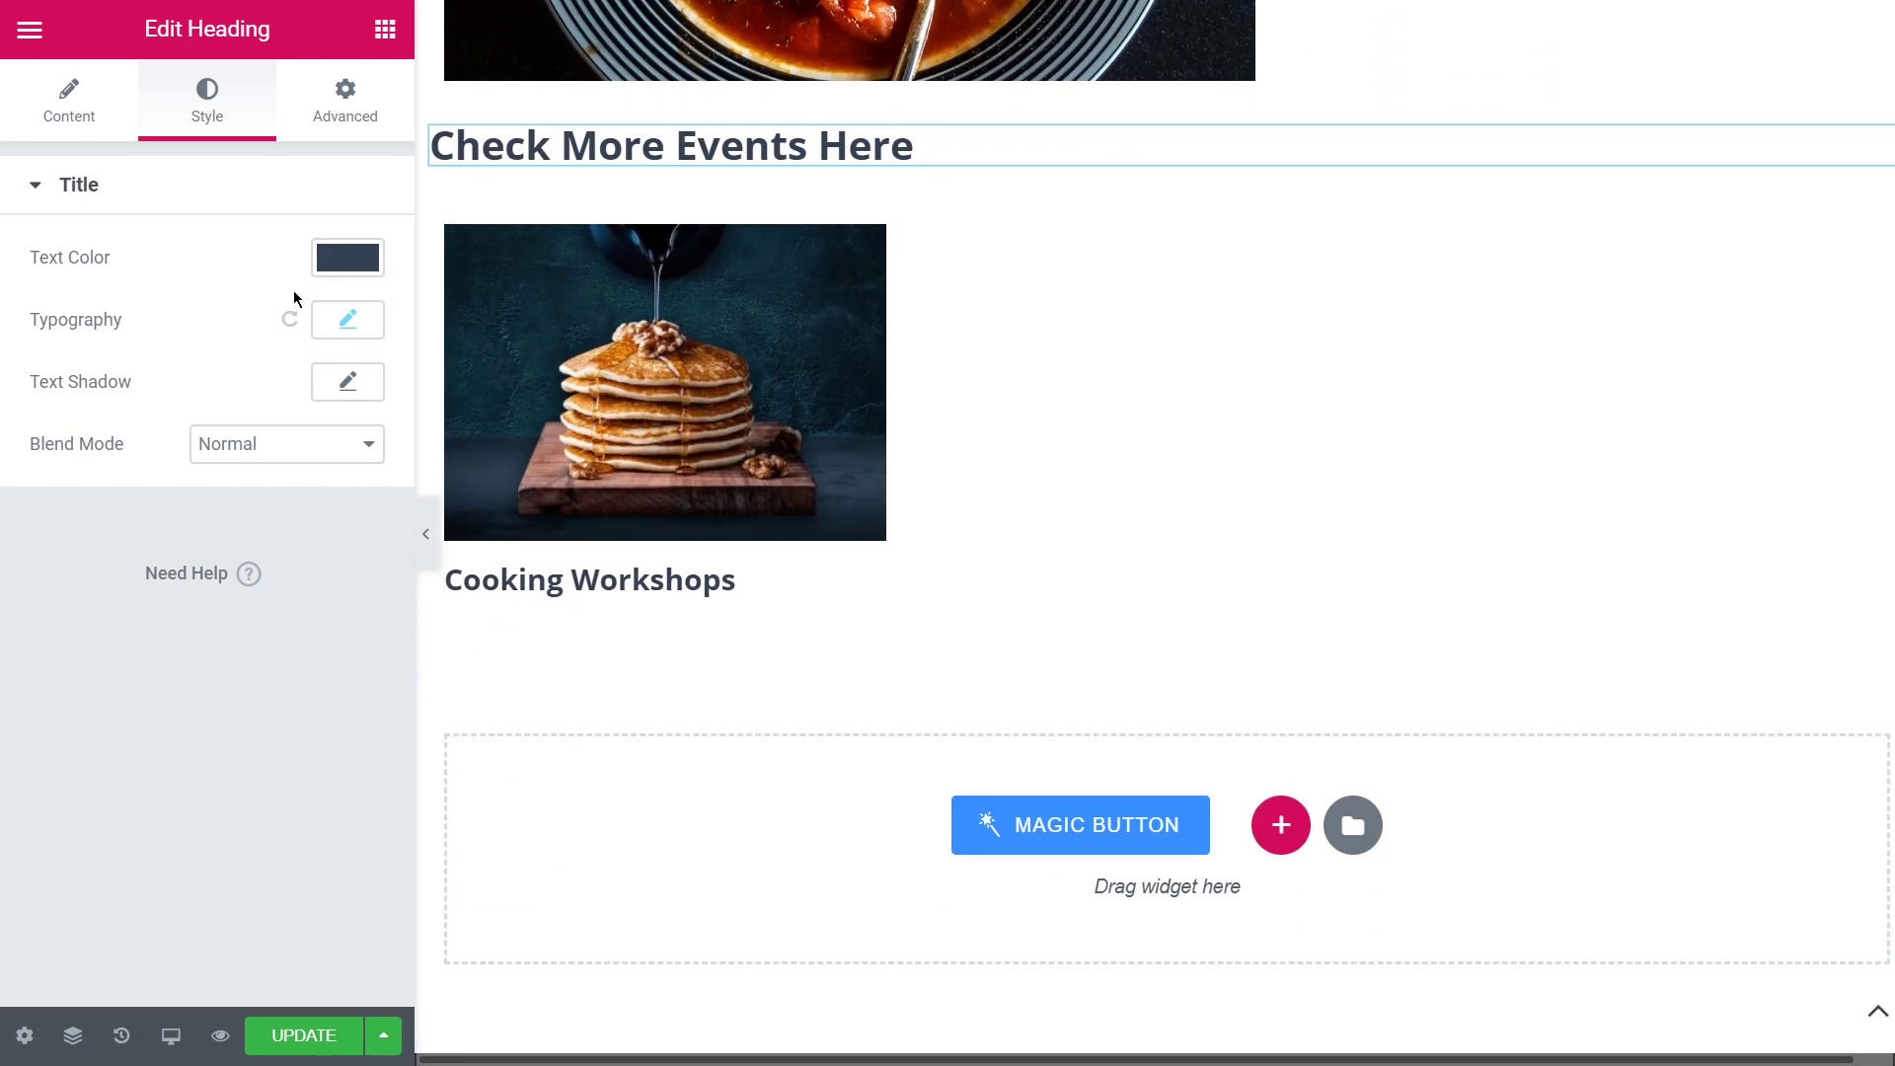
{"action": "left_click", "coordinate": [385, 29]}
{"action": "left_click_drag", "start_coordinate": [128, 748], "coordinate": [691, 637]}
{"action": "right_click", "coordinate": [706, 776]}
{"action": "left_click", "coordinate": [740, 795]}
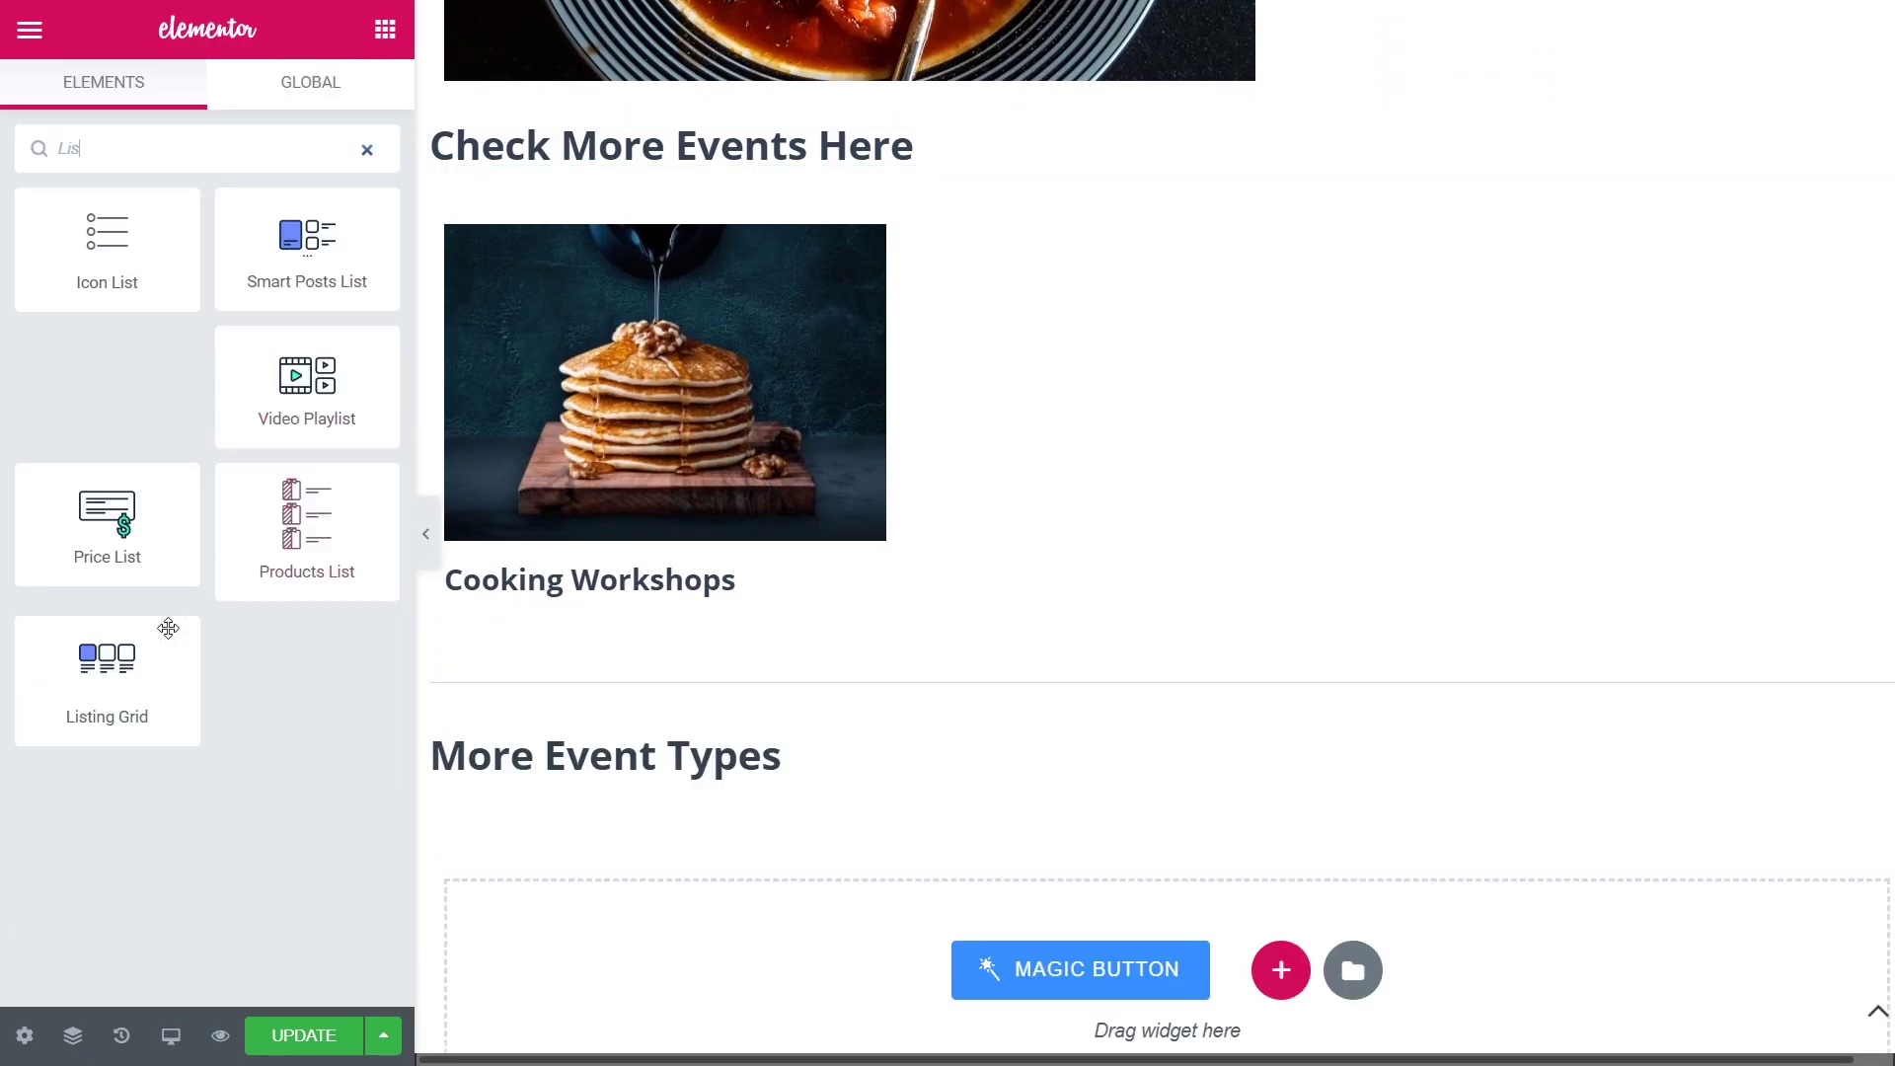
Add an Events Types Listing grid including IDs %get_grandparent_events-types%, then save the template
{"action": "left_click_drag", "start_coordinate": [106, 671], "coordinate": [691, 824]}
{"action": "left_click", "coordinate": [368, 258]}
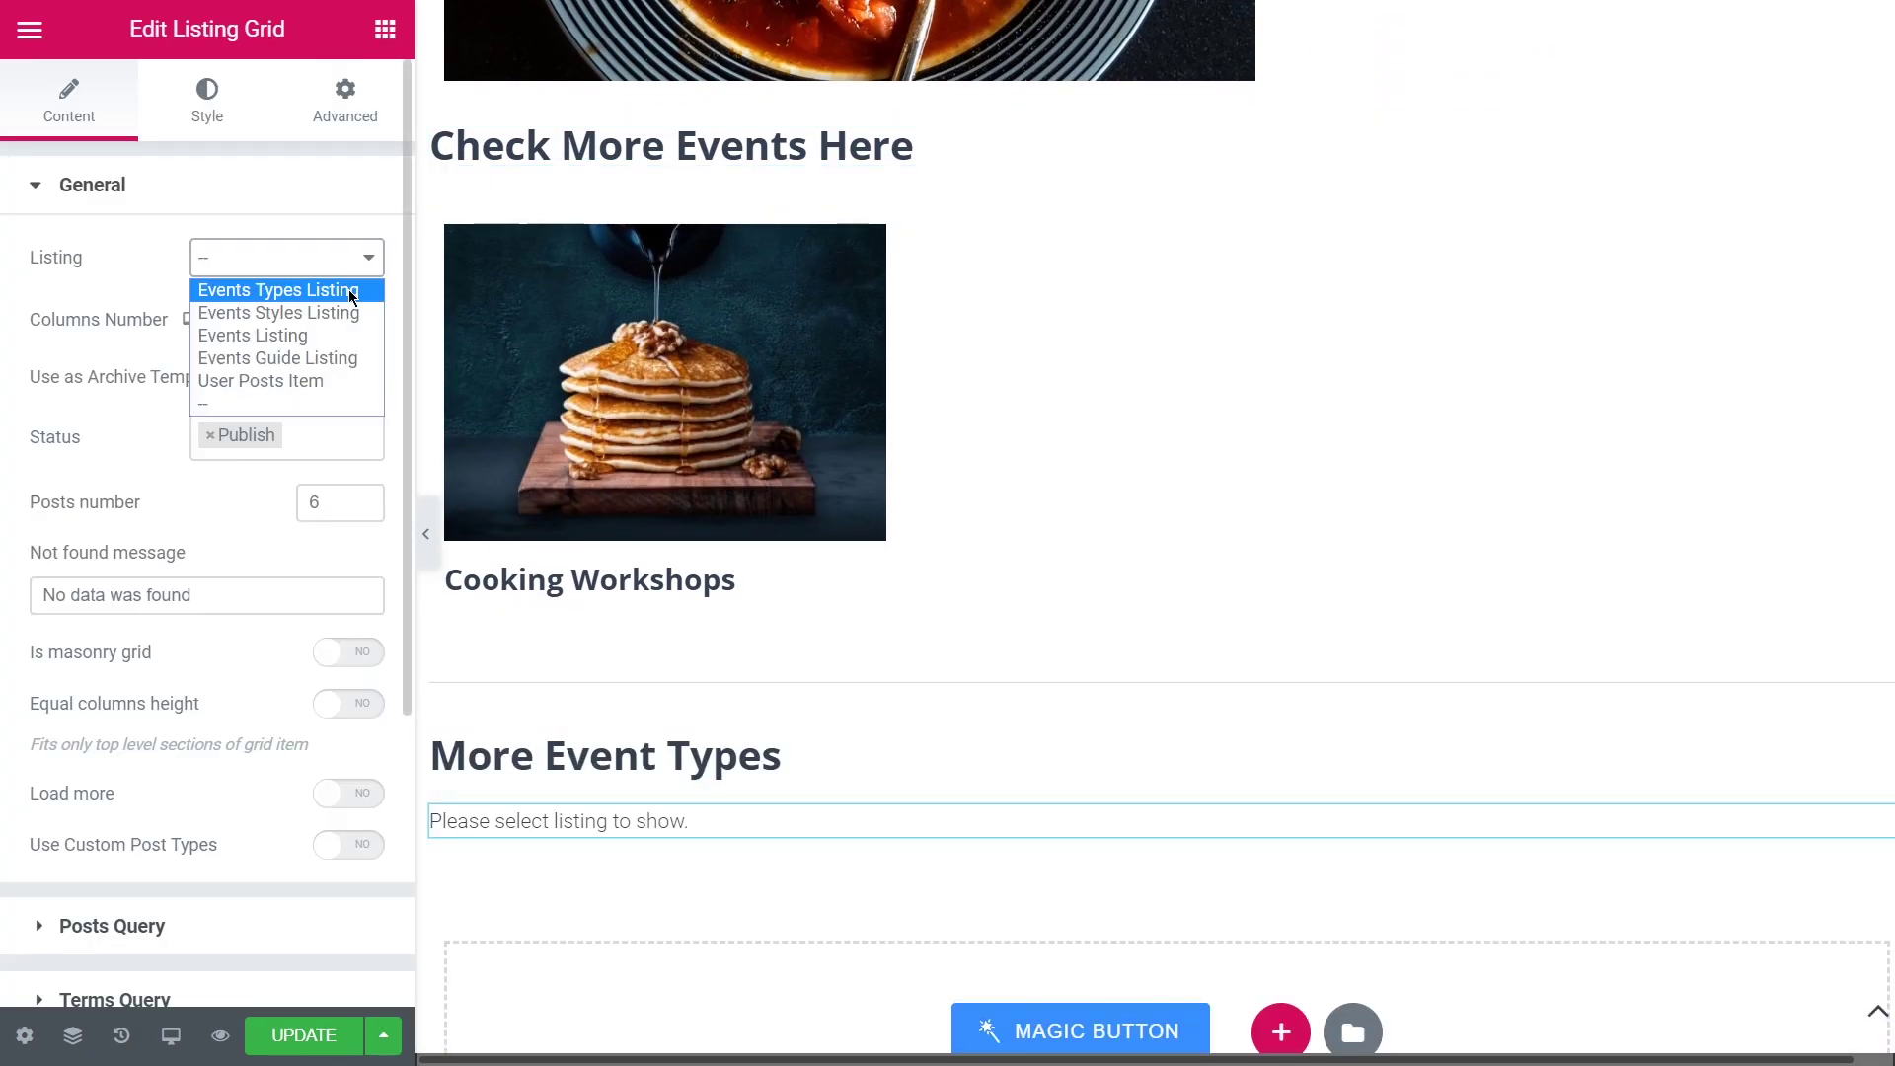
{"action": "left_click", "coordinate": [277, 287]}
{"action": "left_click", "coordinate": [233, 192]}
{"action": "left_click", "coordinate": [210, 263]}
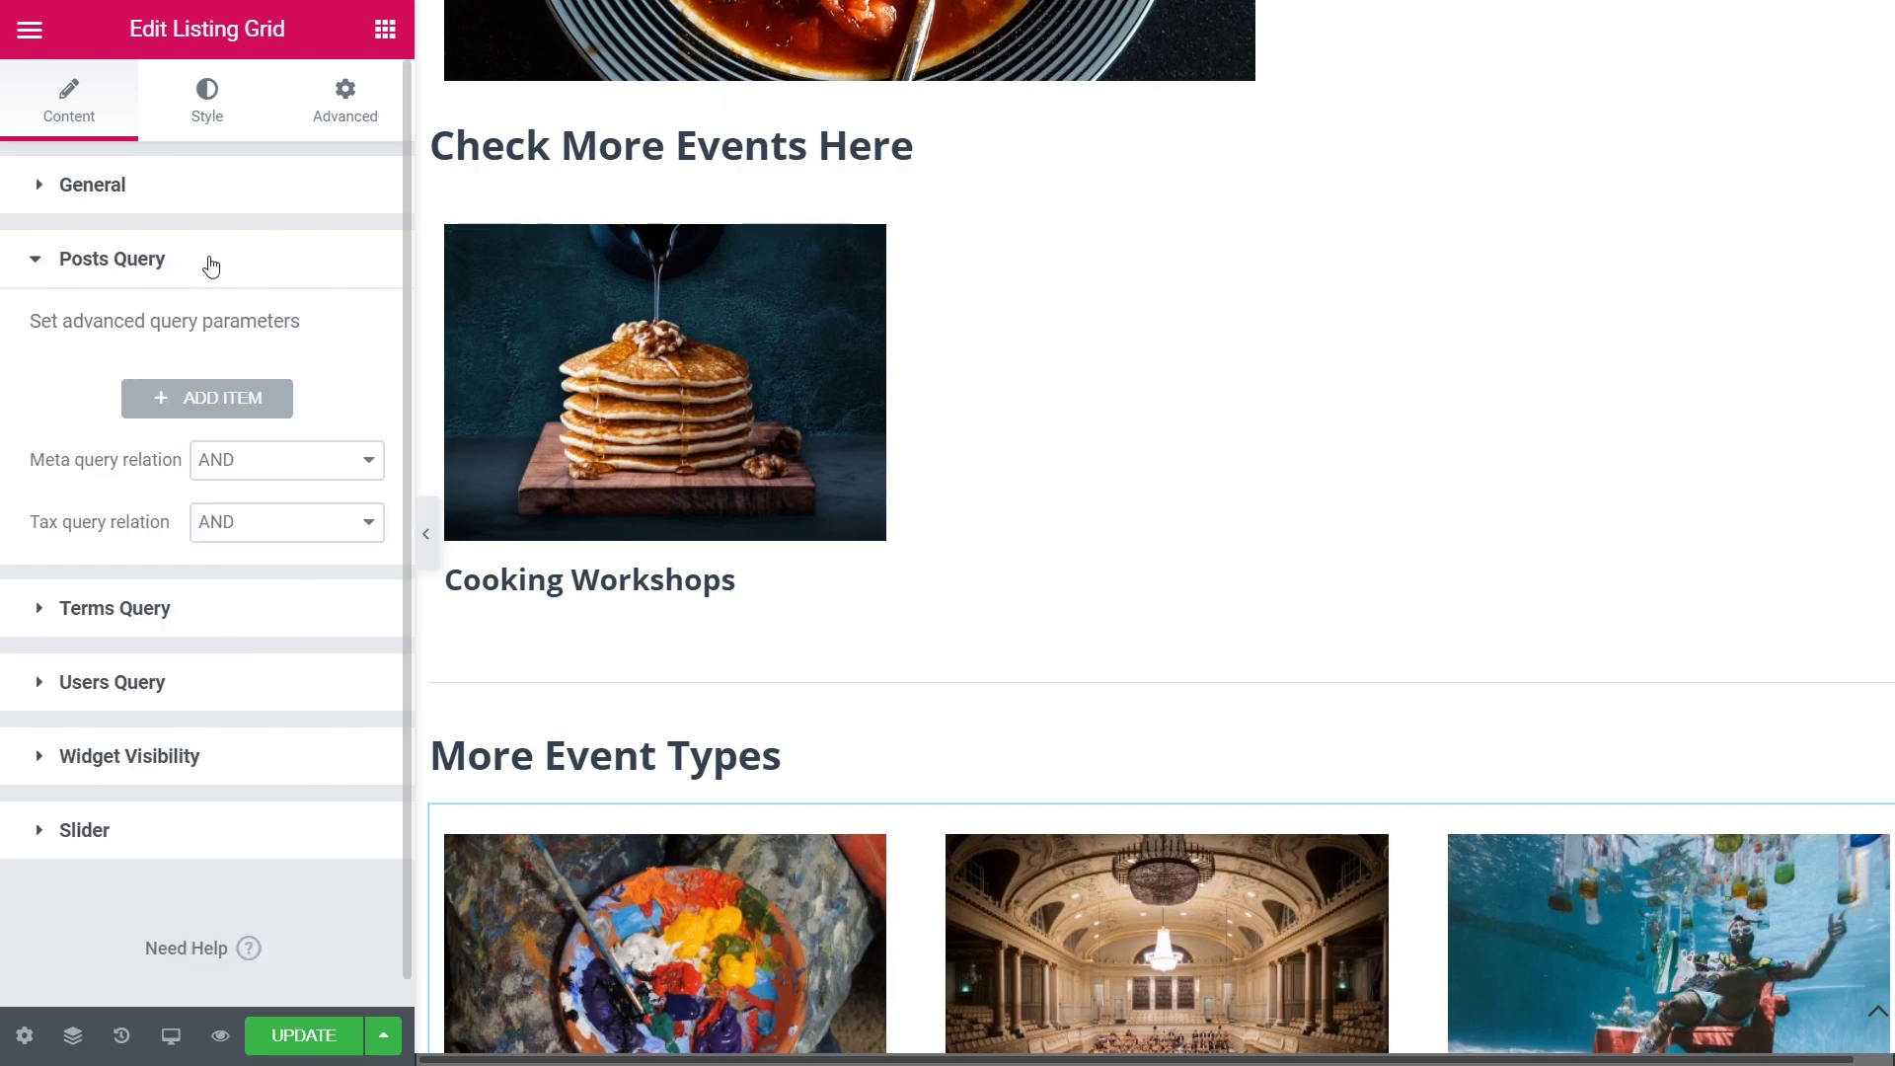
{"action": "left_click", "coordinate": [233, 394]}
{"action": "left_click", "coordinate": [314, 489]}
{"action": "left_click", "coordinate": [304, 521]}
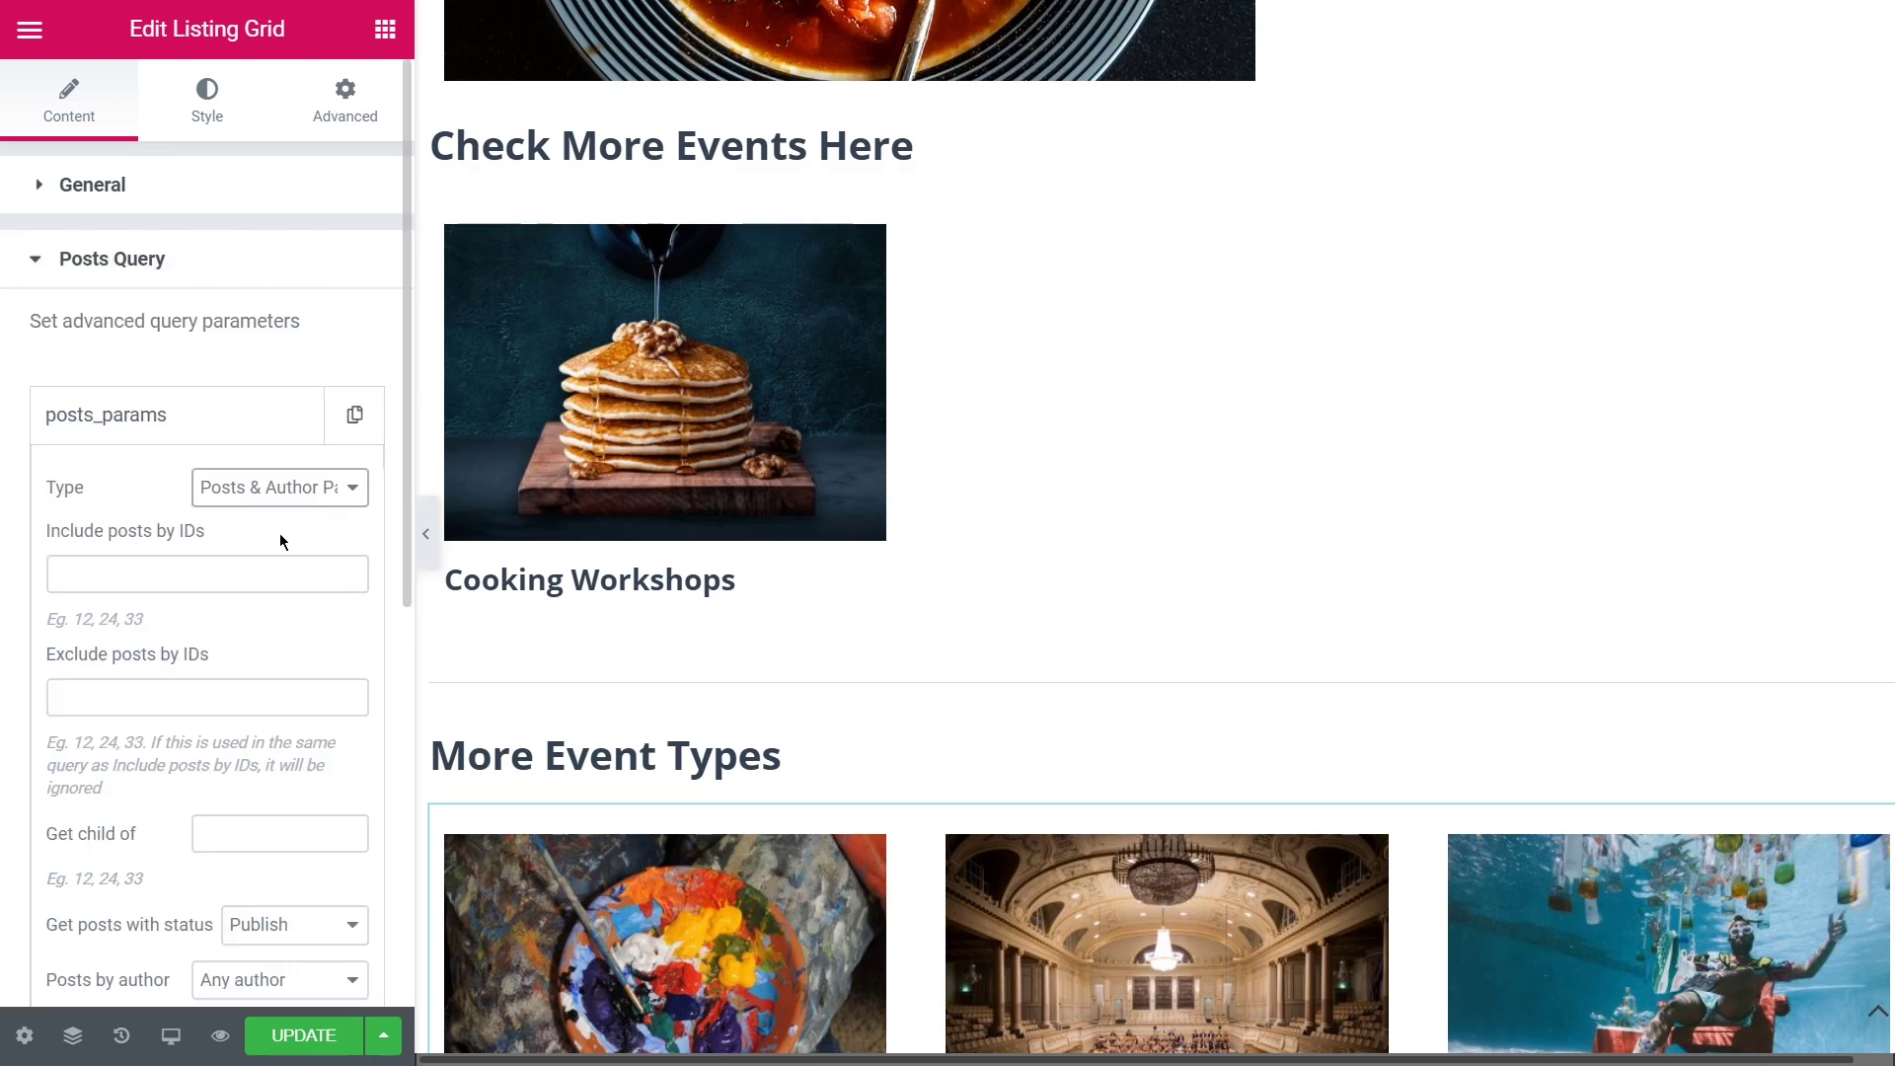
{"action": "left_click", "coordinate": [212, 576]}
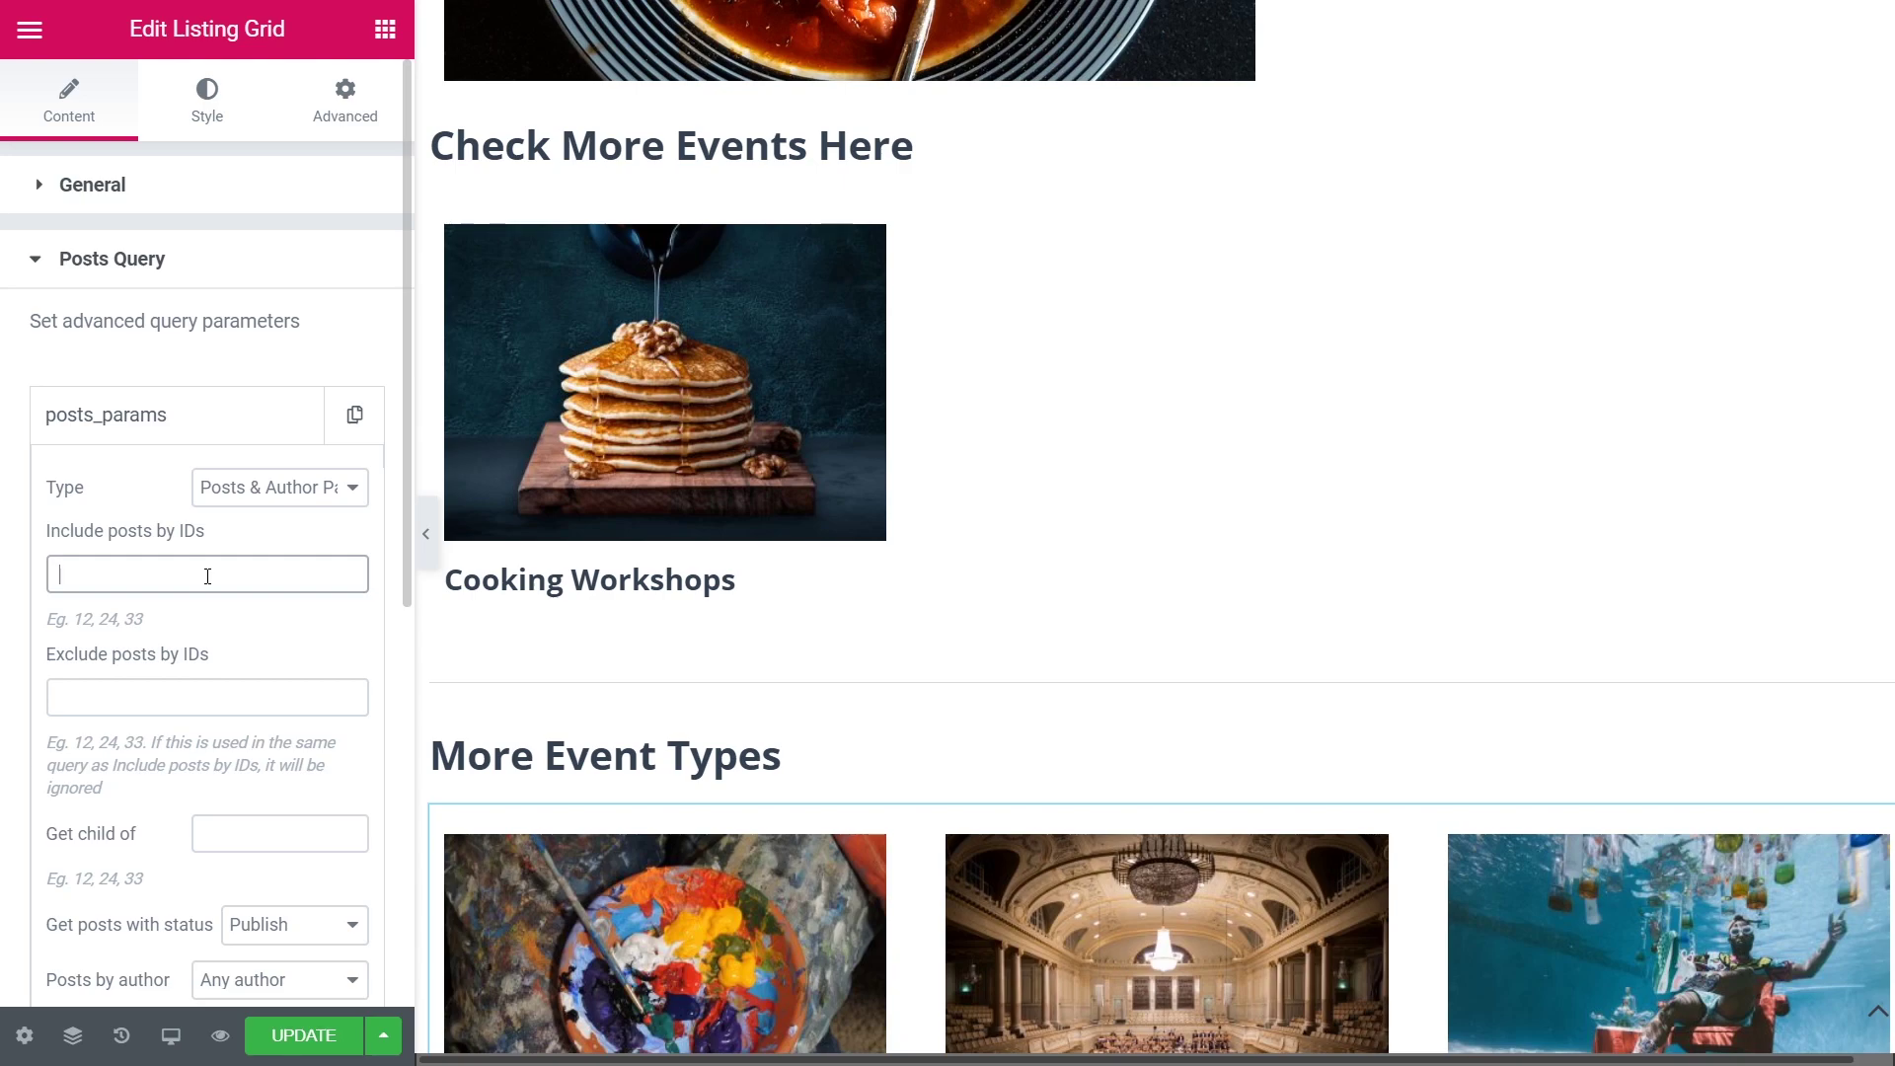
{"action": "type", "text": "%"}
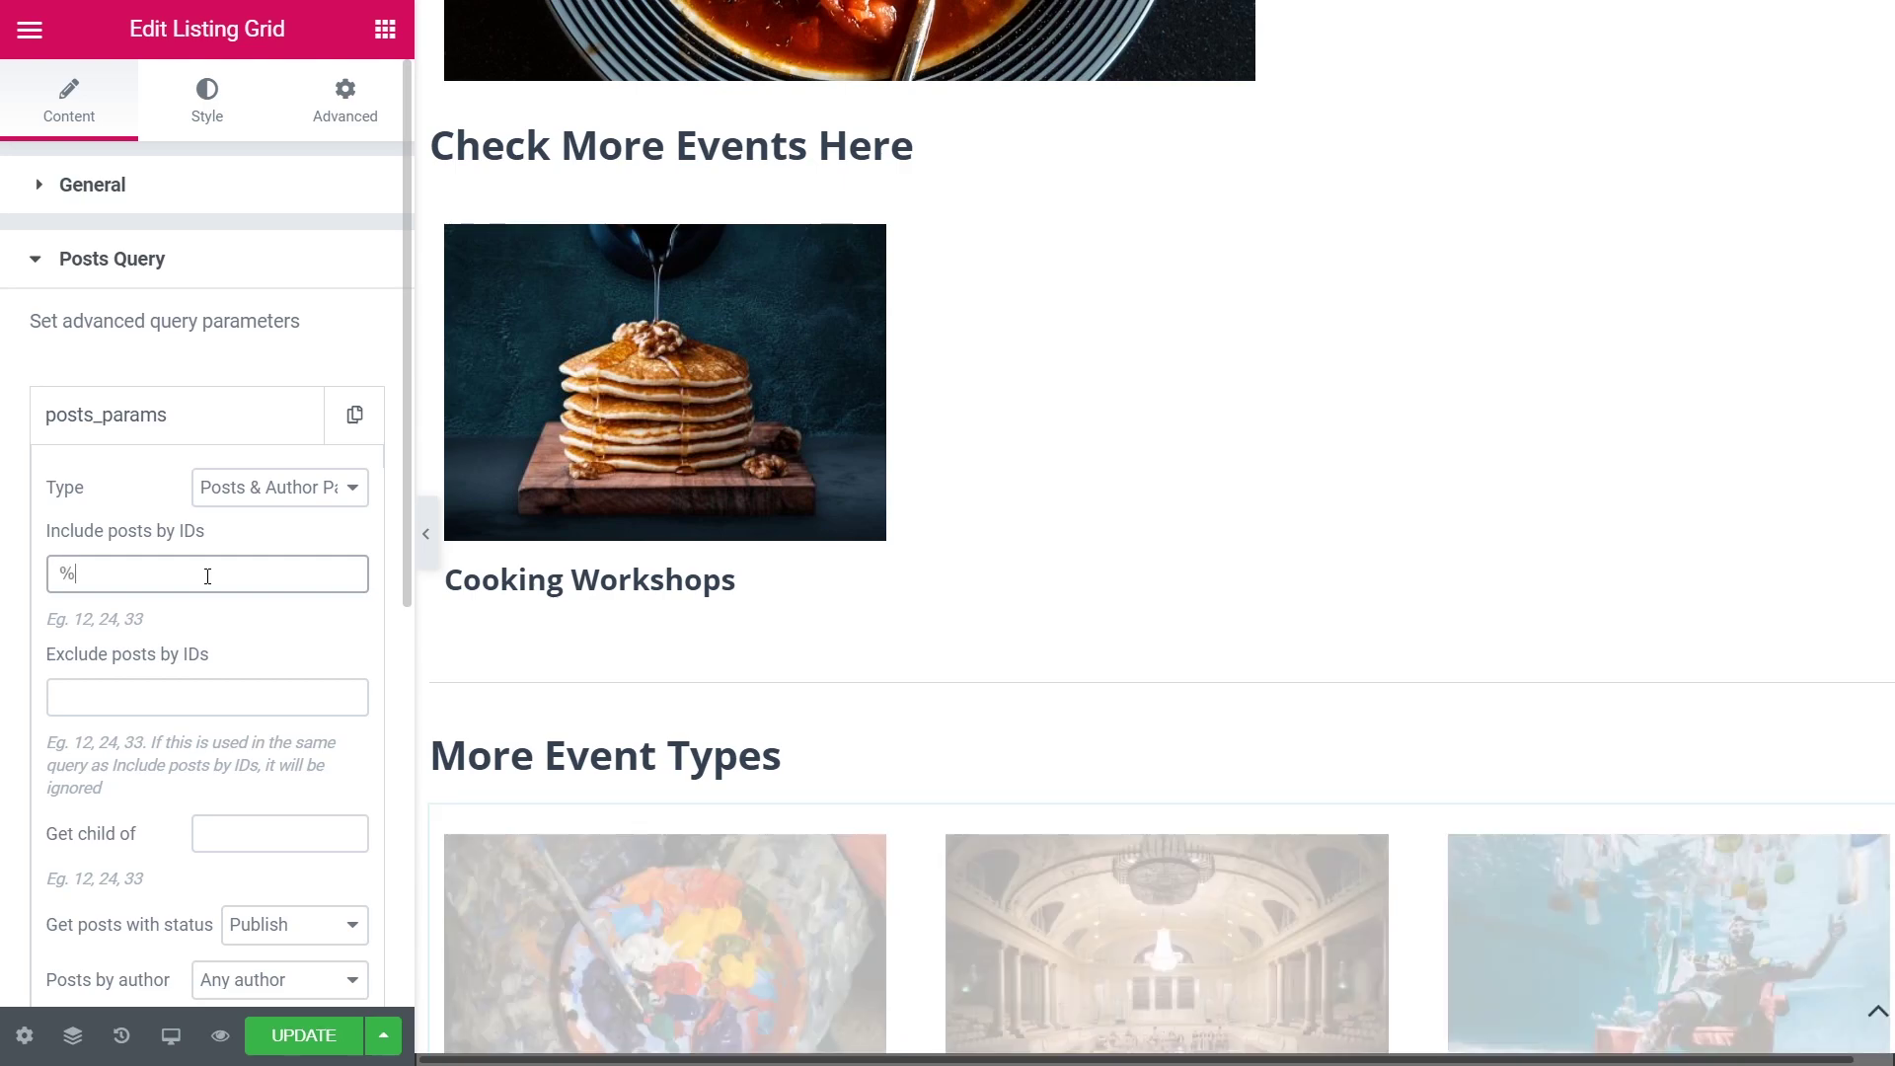
{"action": "type", "text": "get_grandparent_events-types%"}
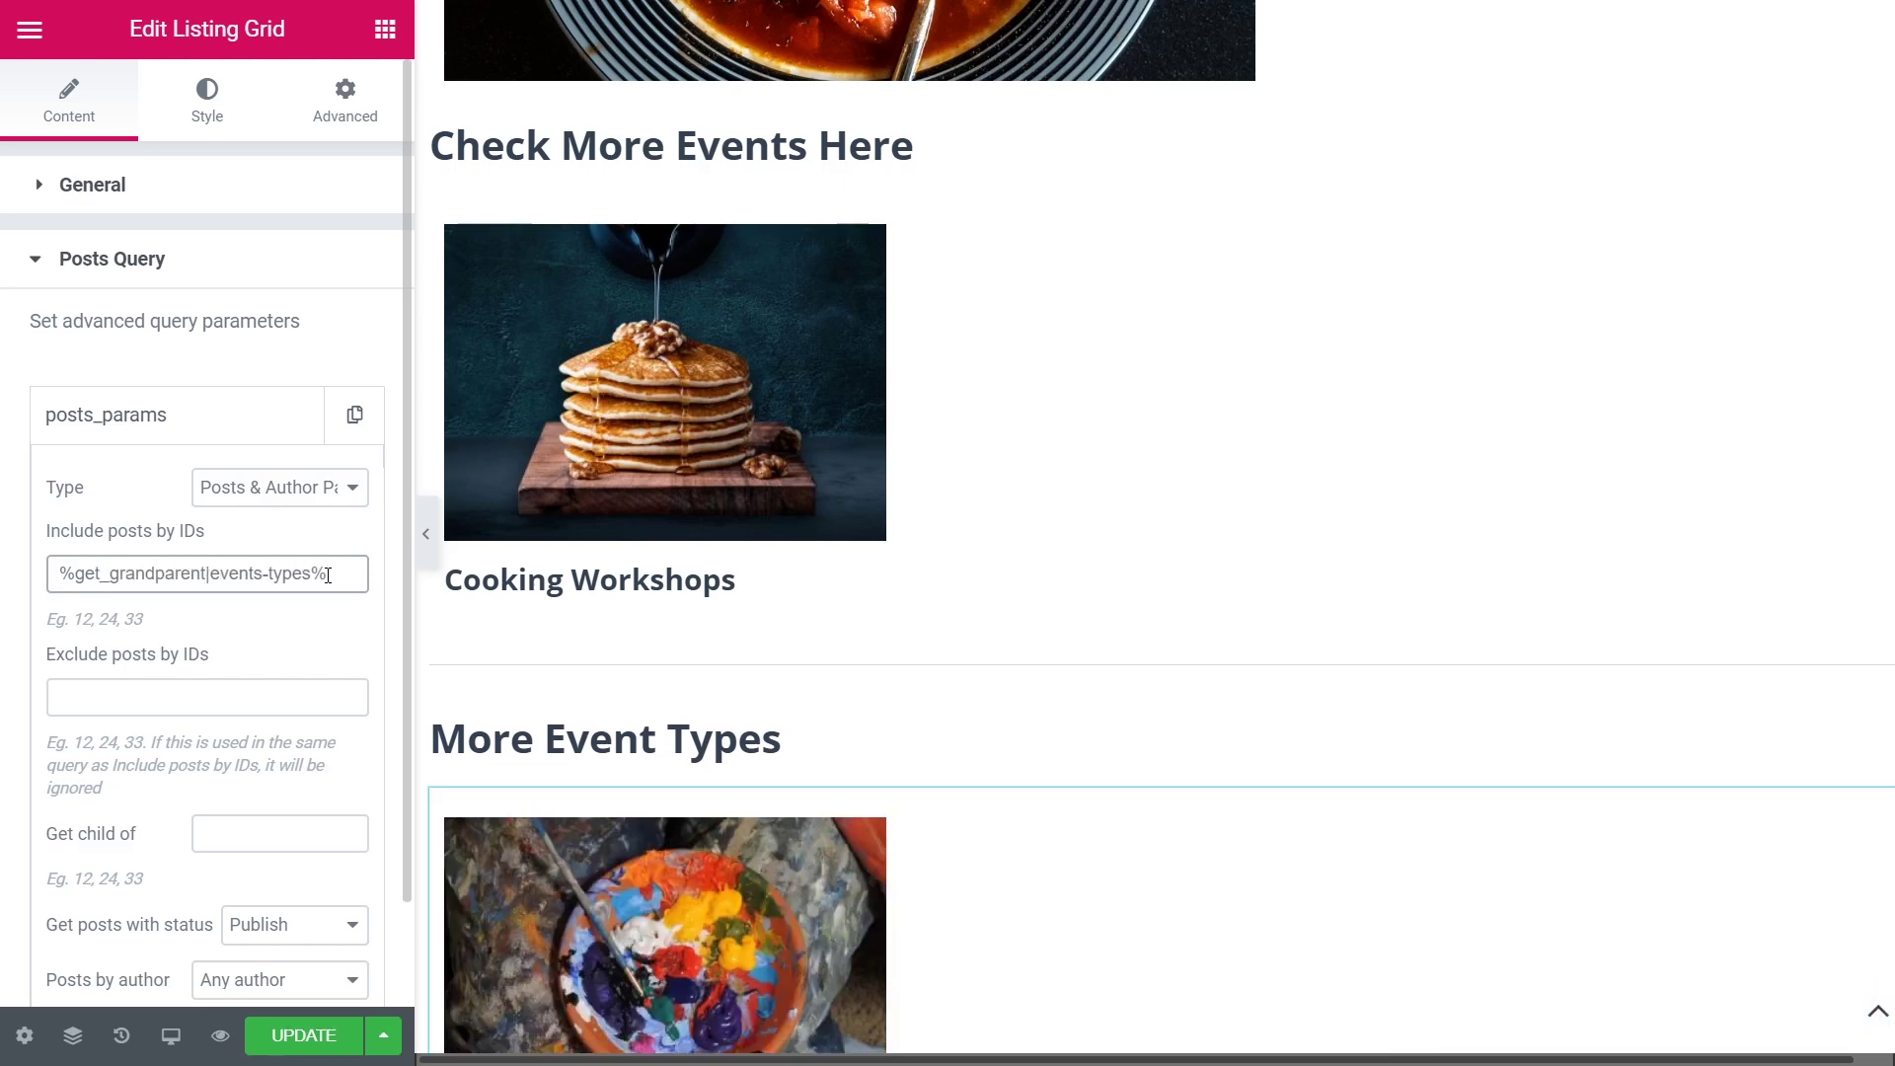
{"action": "left_click", "coordinate": [287, 1036]}
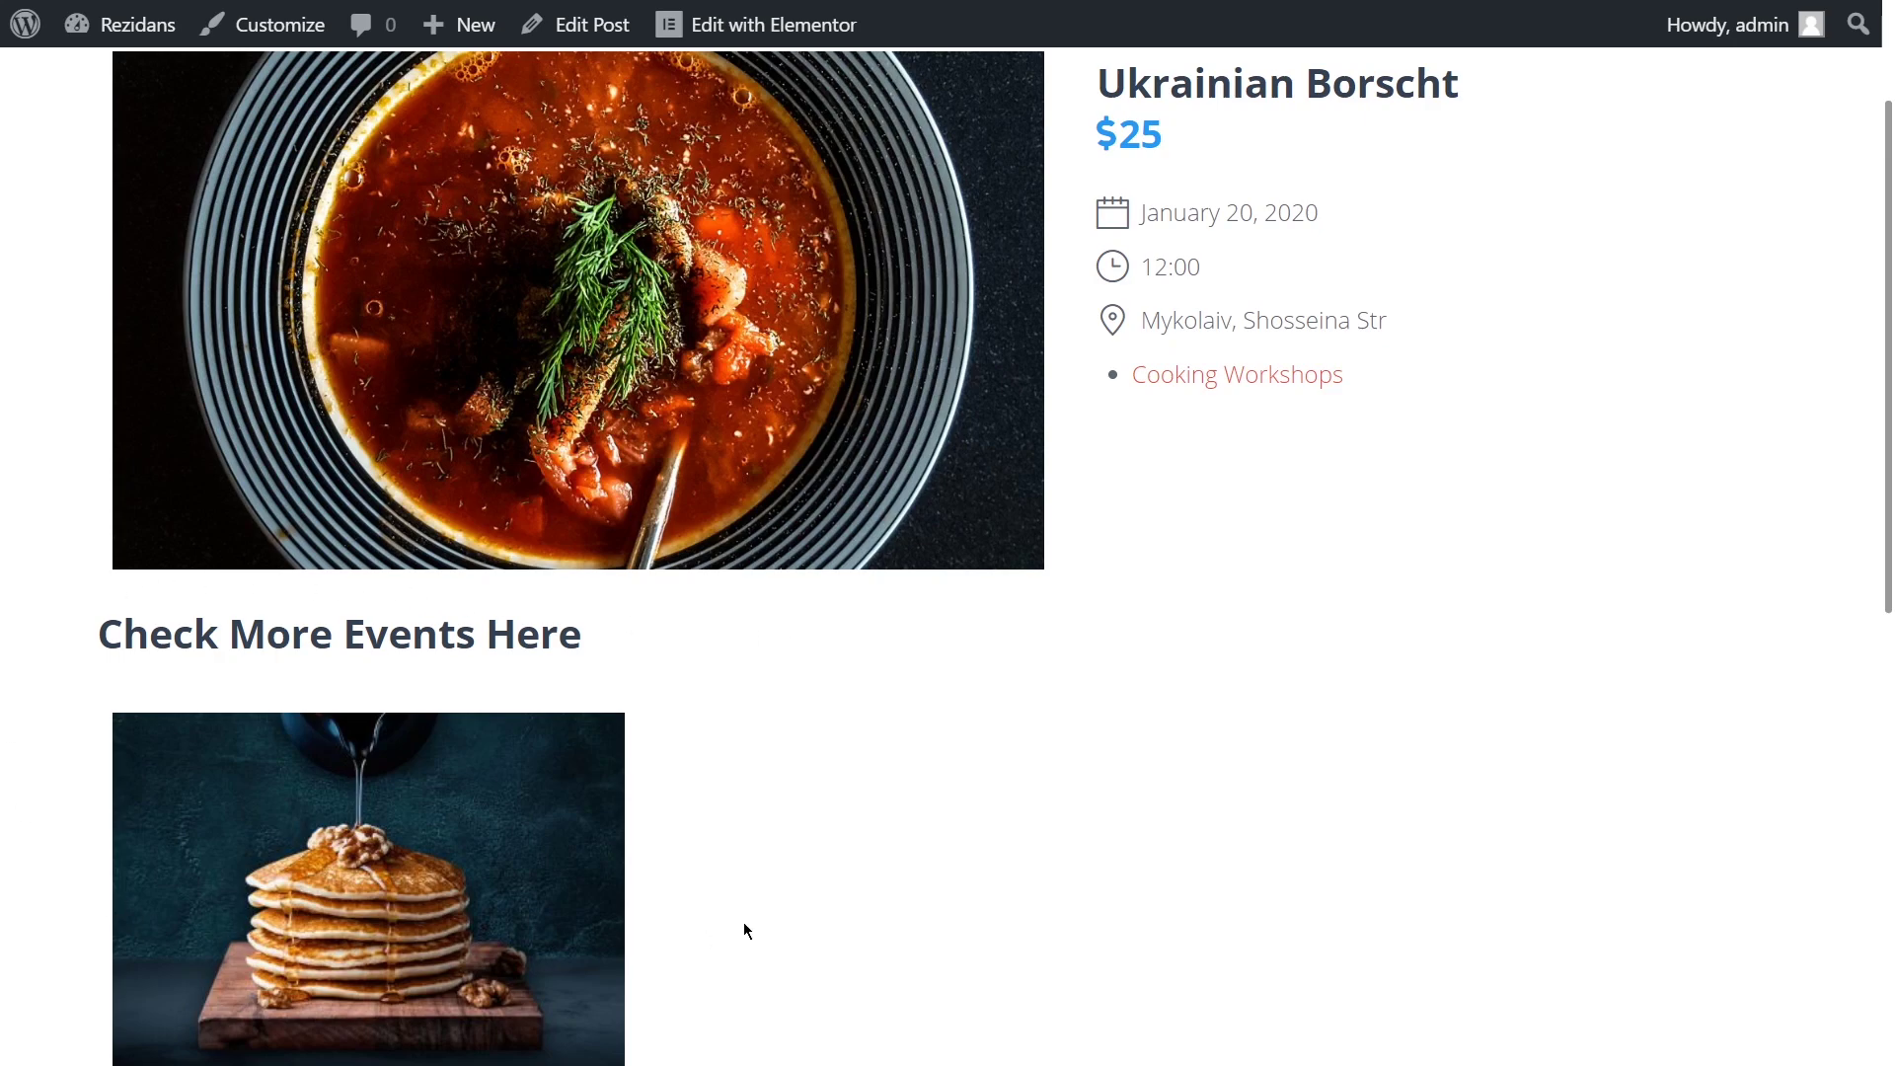
Scroll the Rock in Kyiv page to More Event Types and open the Concerts card
{"action": "scroll", "coordinate": [746, 930], "scroll_direction": "down", "scroll_amount": 5}
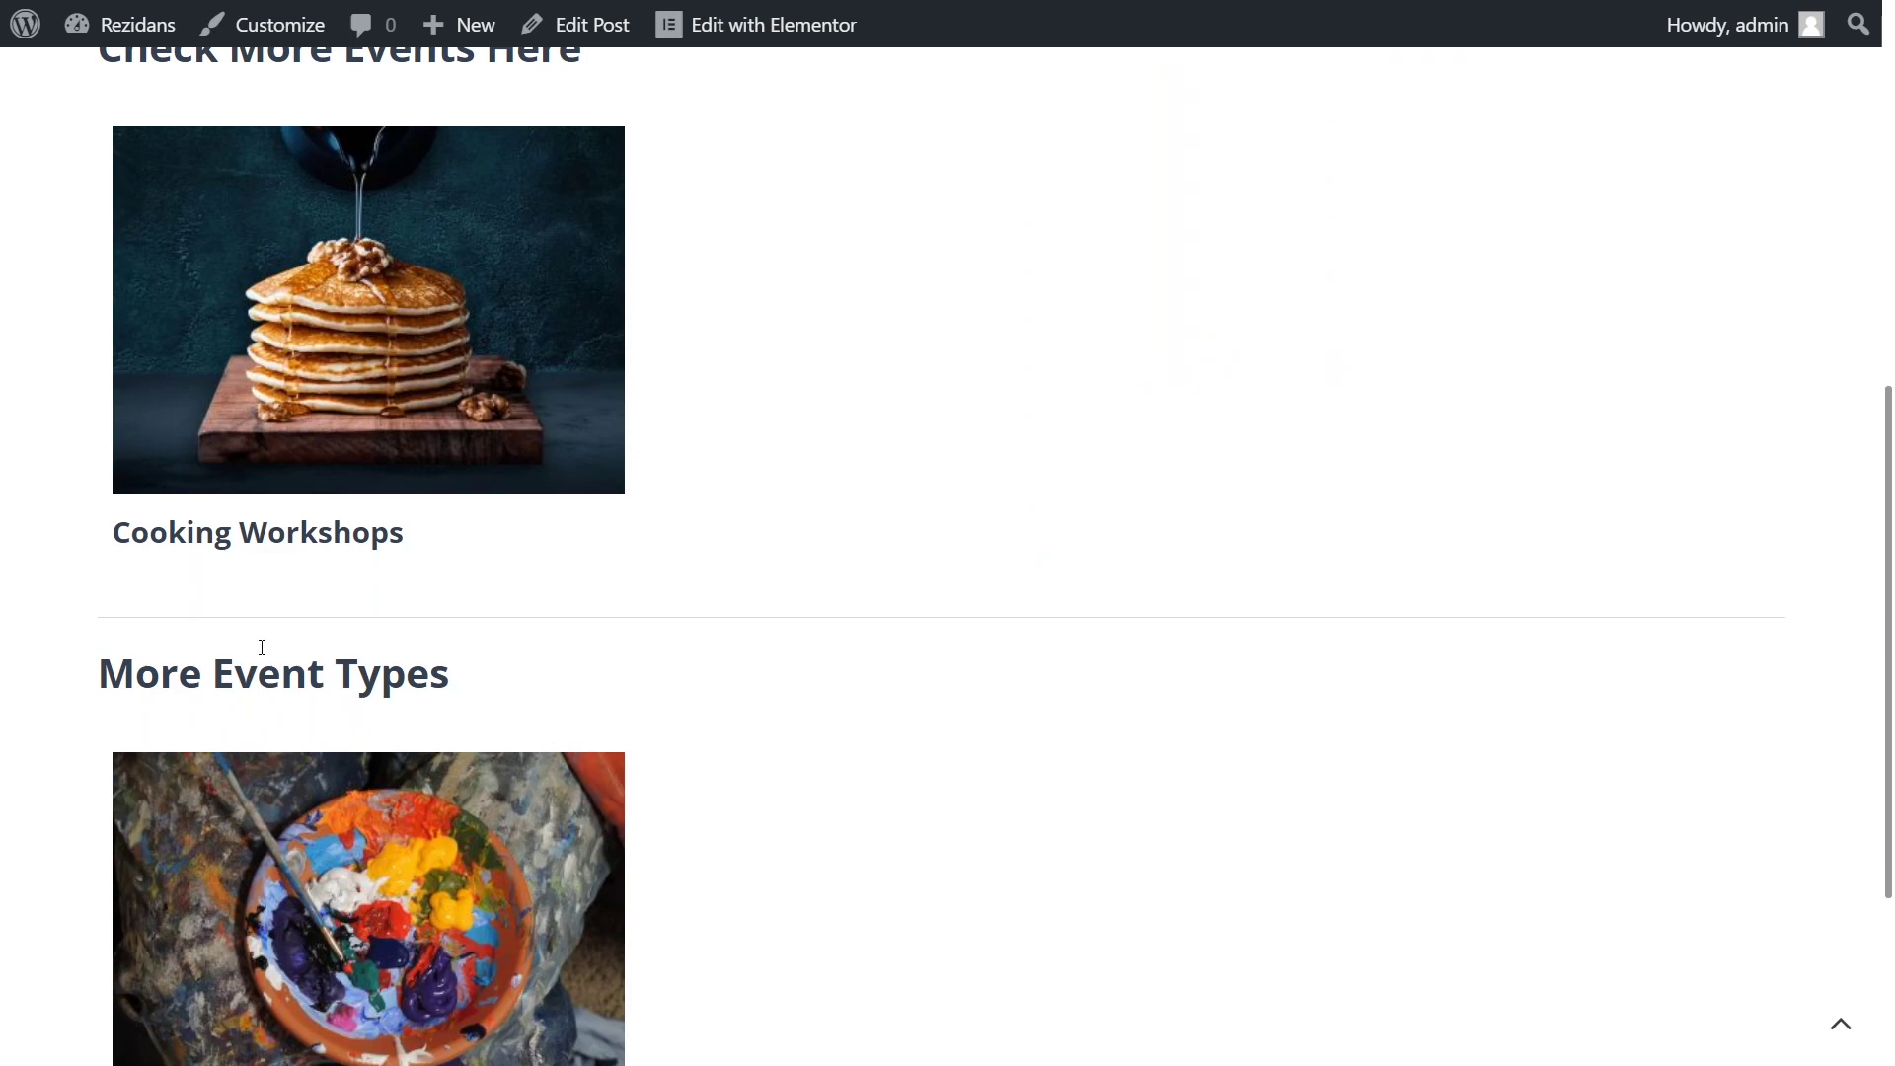
{"action": "scroll", "coordinate": [898, 920], "scroll_direction": "down", "scroll_amount": 2}
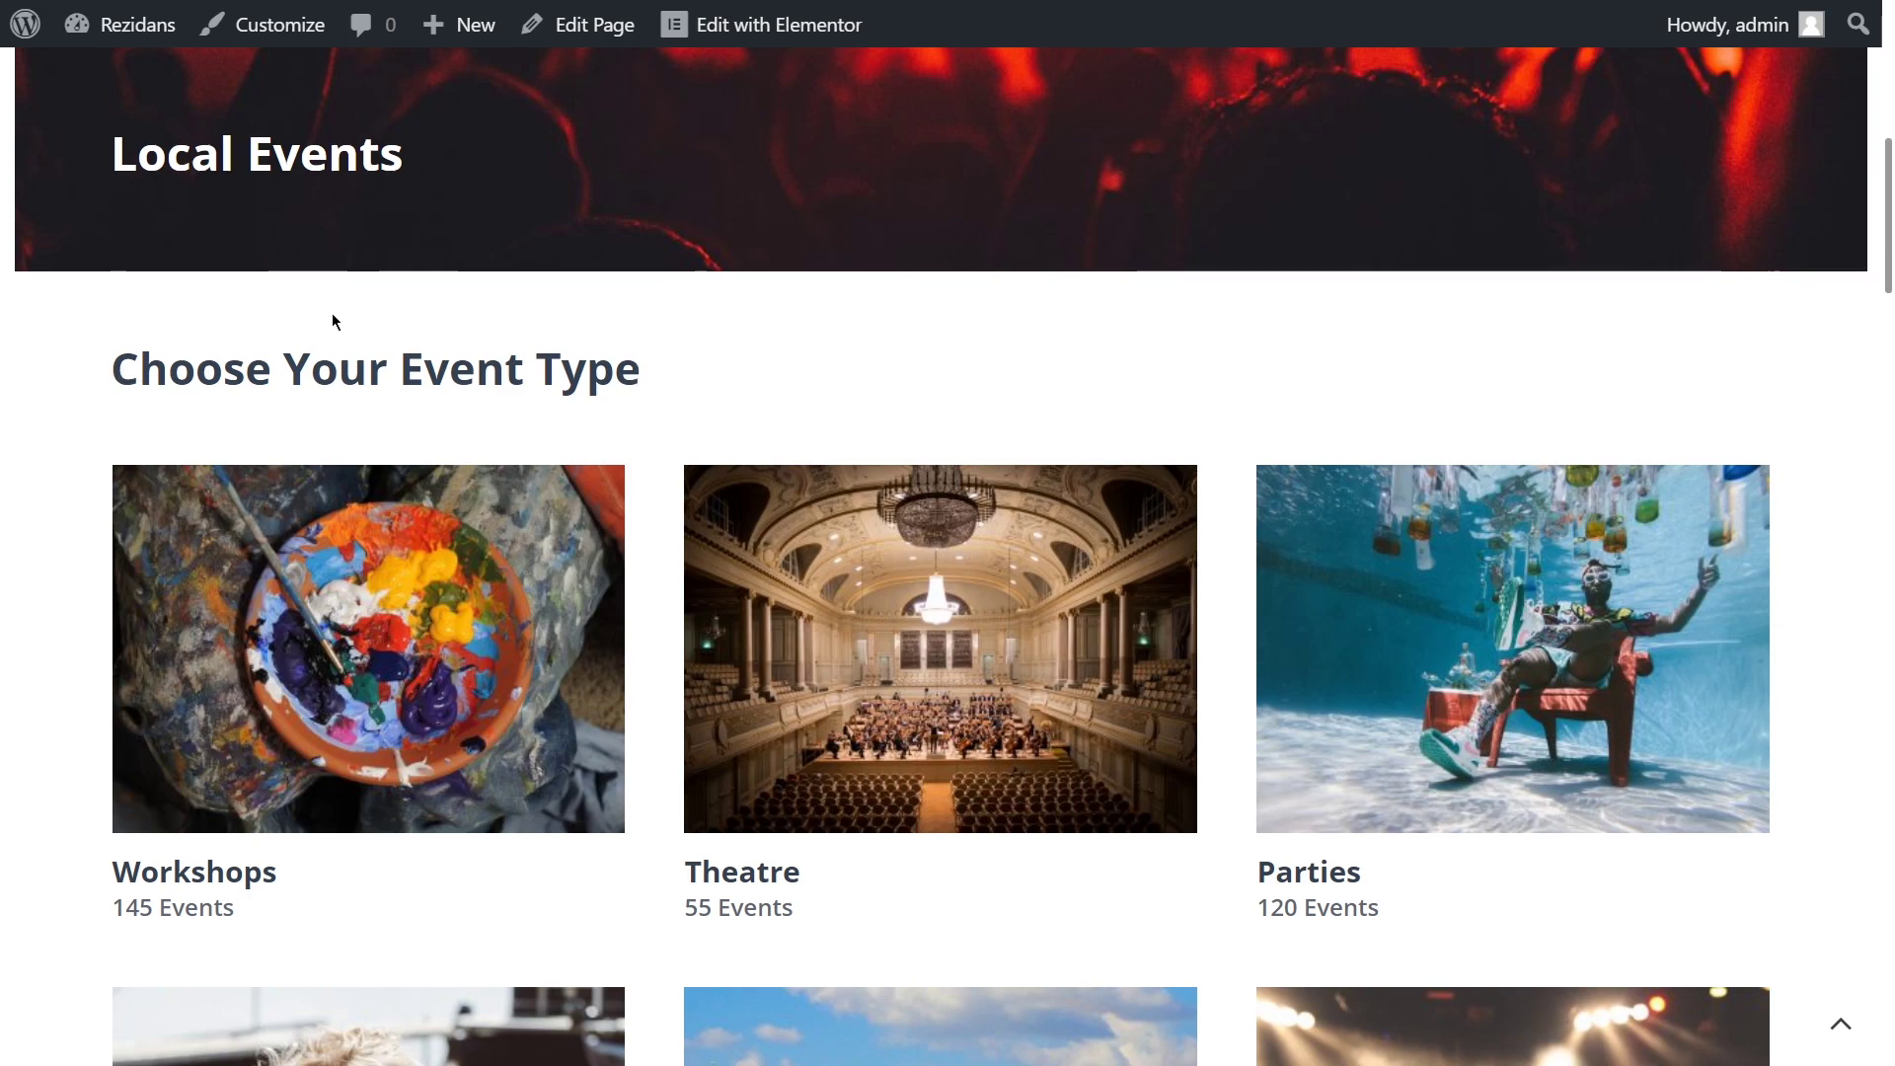
{"action": "scroll", "coordinate": [87, 383], "scroll_direction": "down", "scroll_amount": 10}
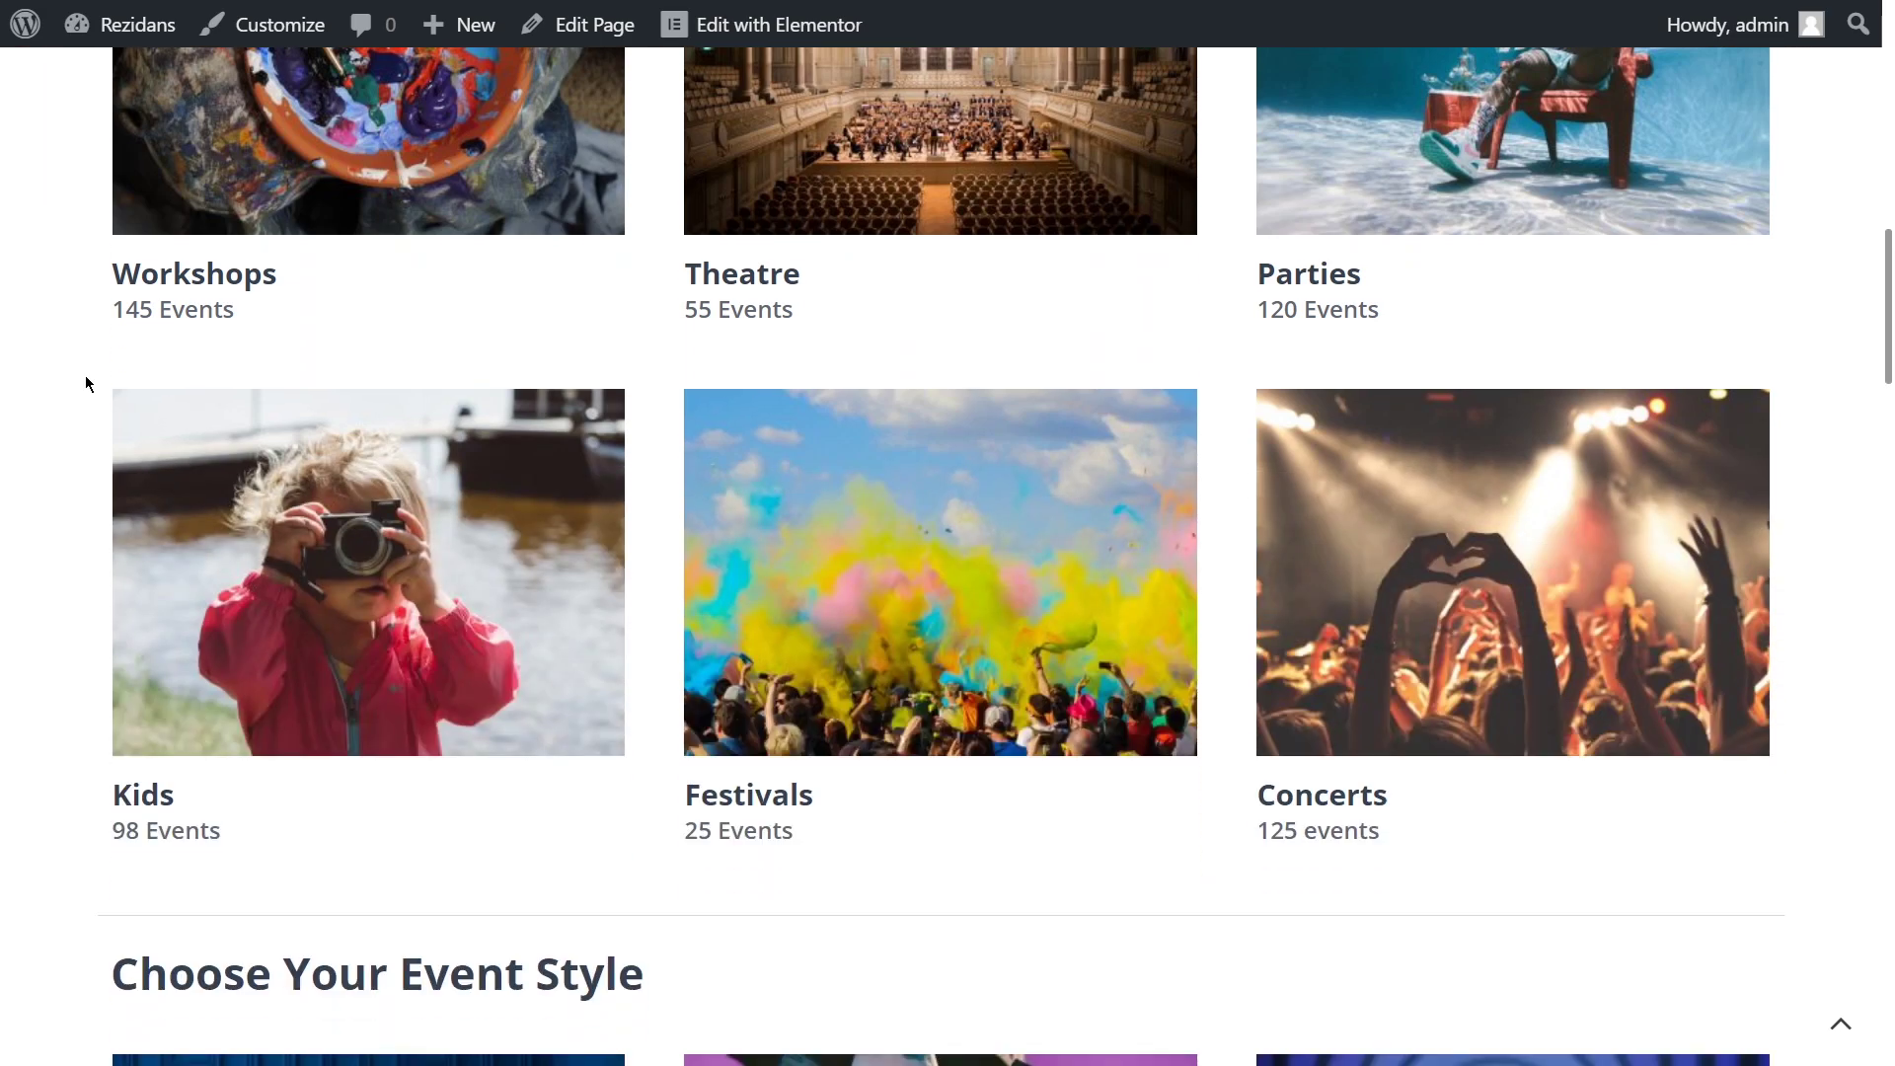
{"action": "scroll", "coordinate": [85, 376], "scroll_direction": "down", "scroll_amount": 2}
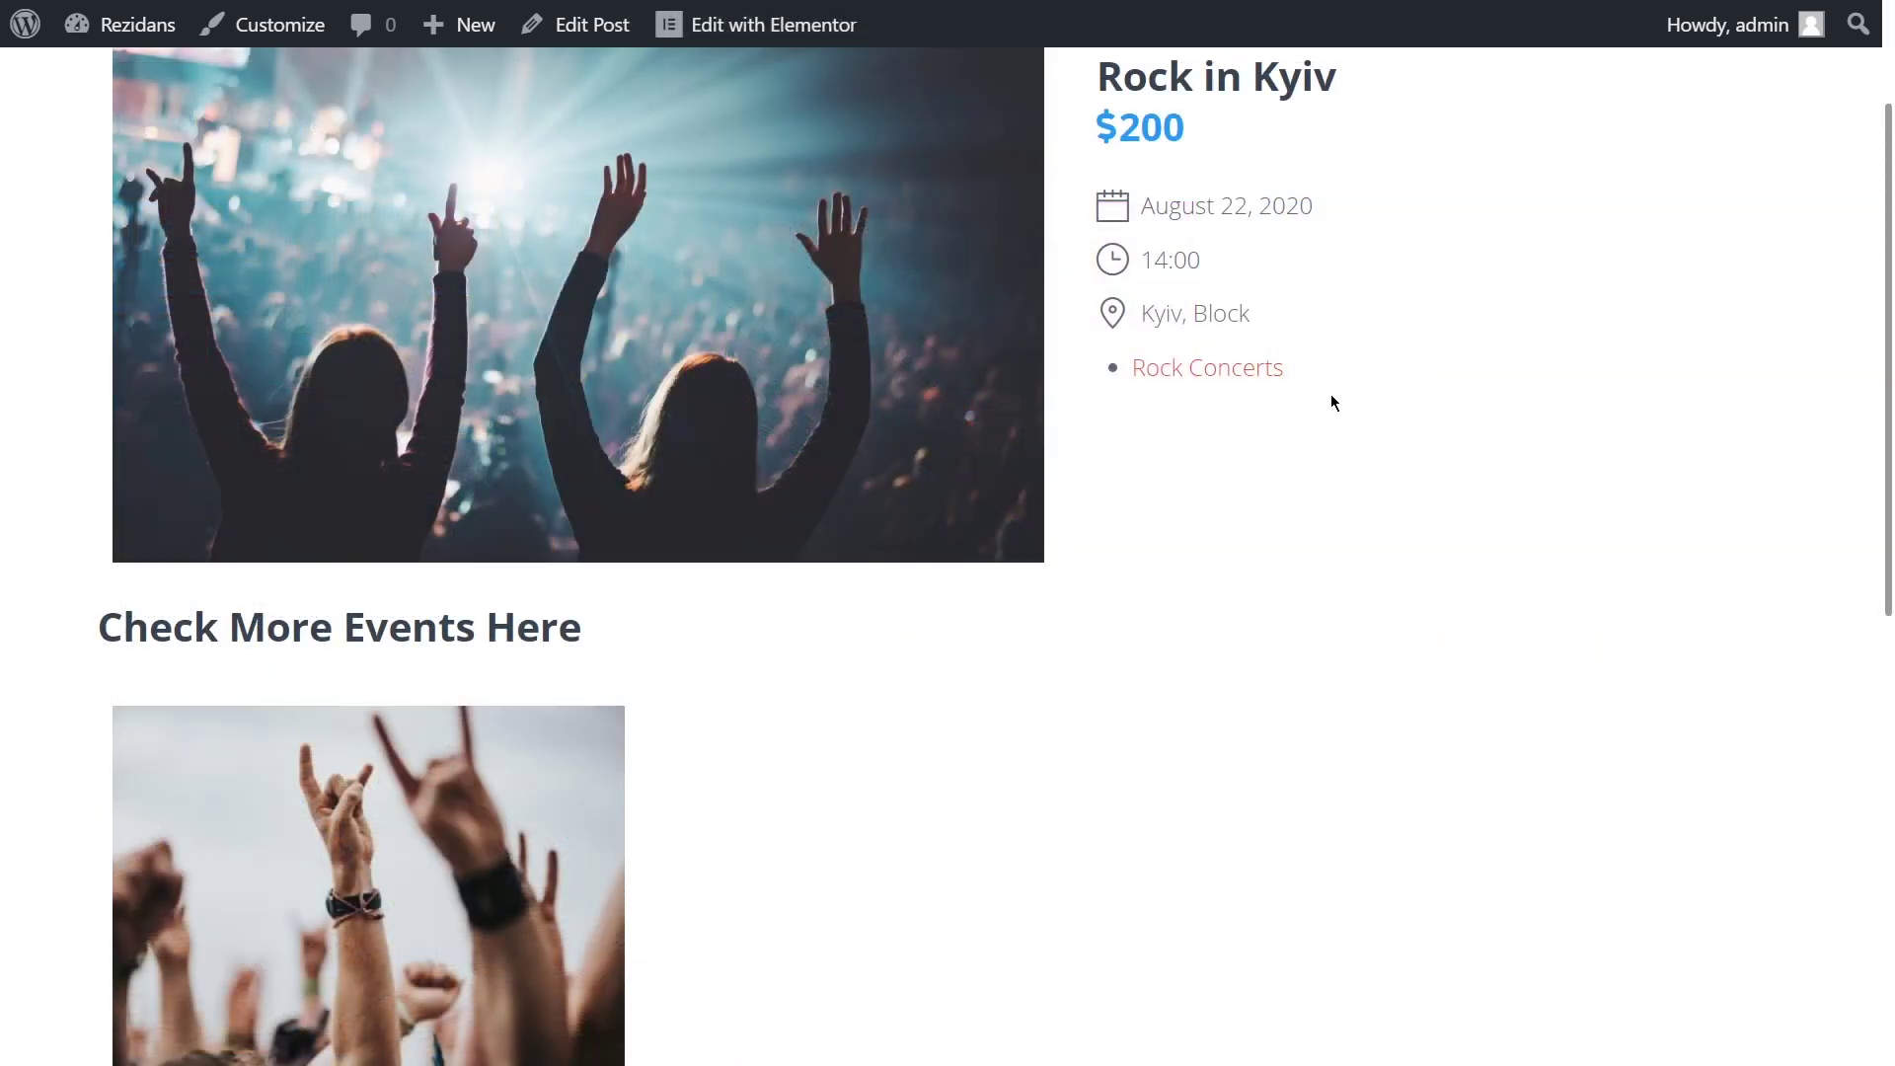
{"action": "scroll", "coordinate": [1330, 395], "scroll_direction": "down", "scroll_amount": 5}
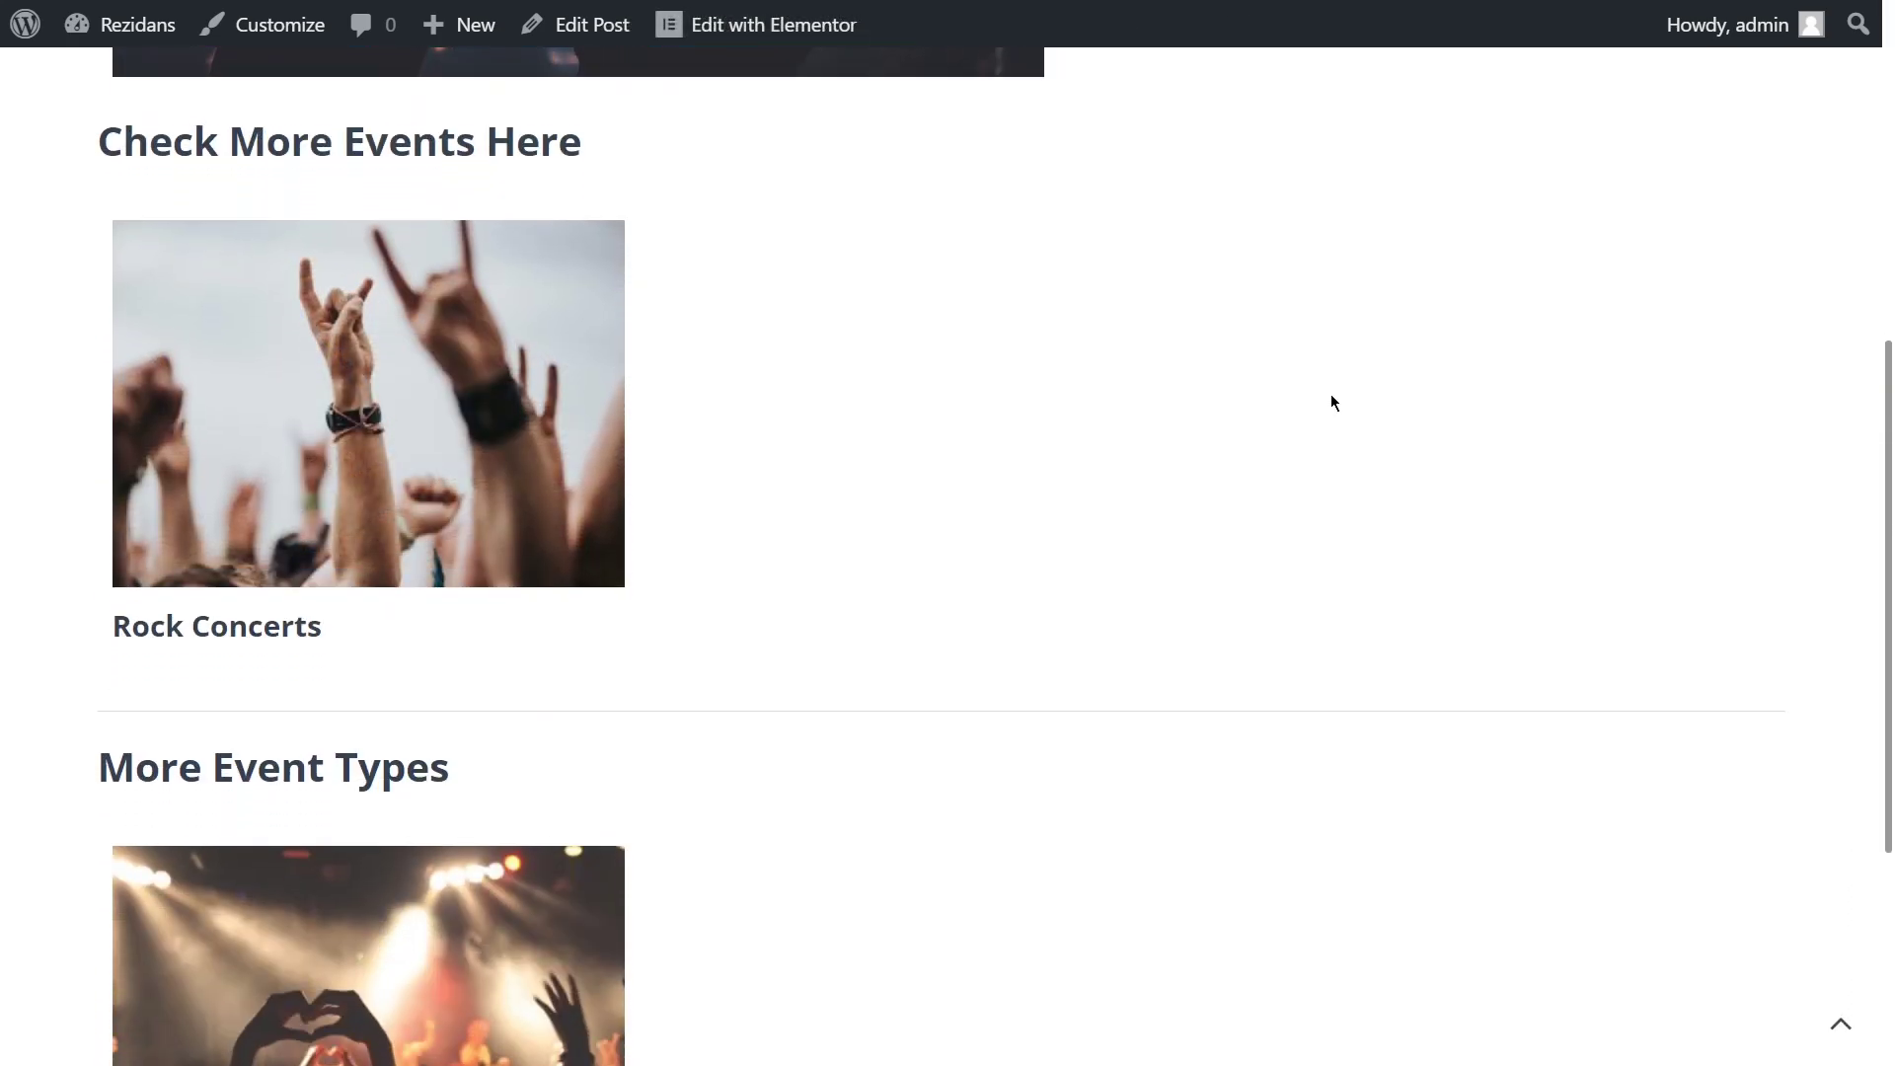
{"action": "scroll", "coordinate": [1330, 403], "scroll_direction": "down", "scroll_amount": 2}
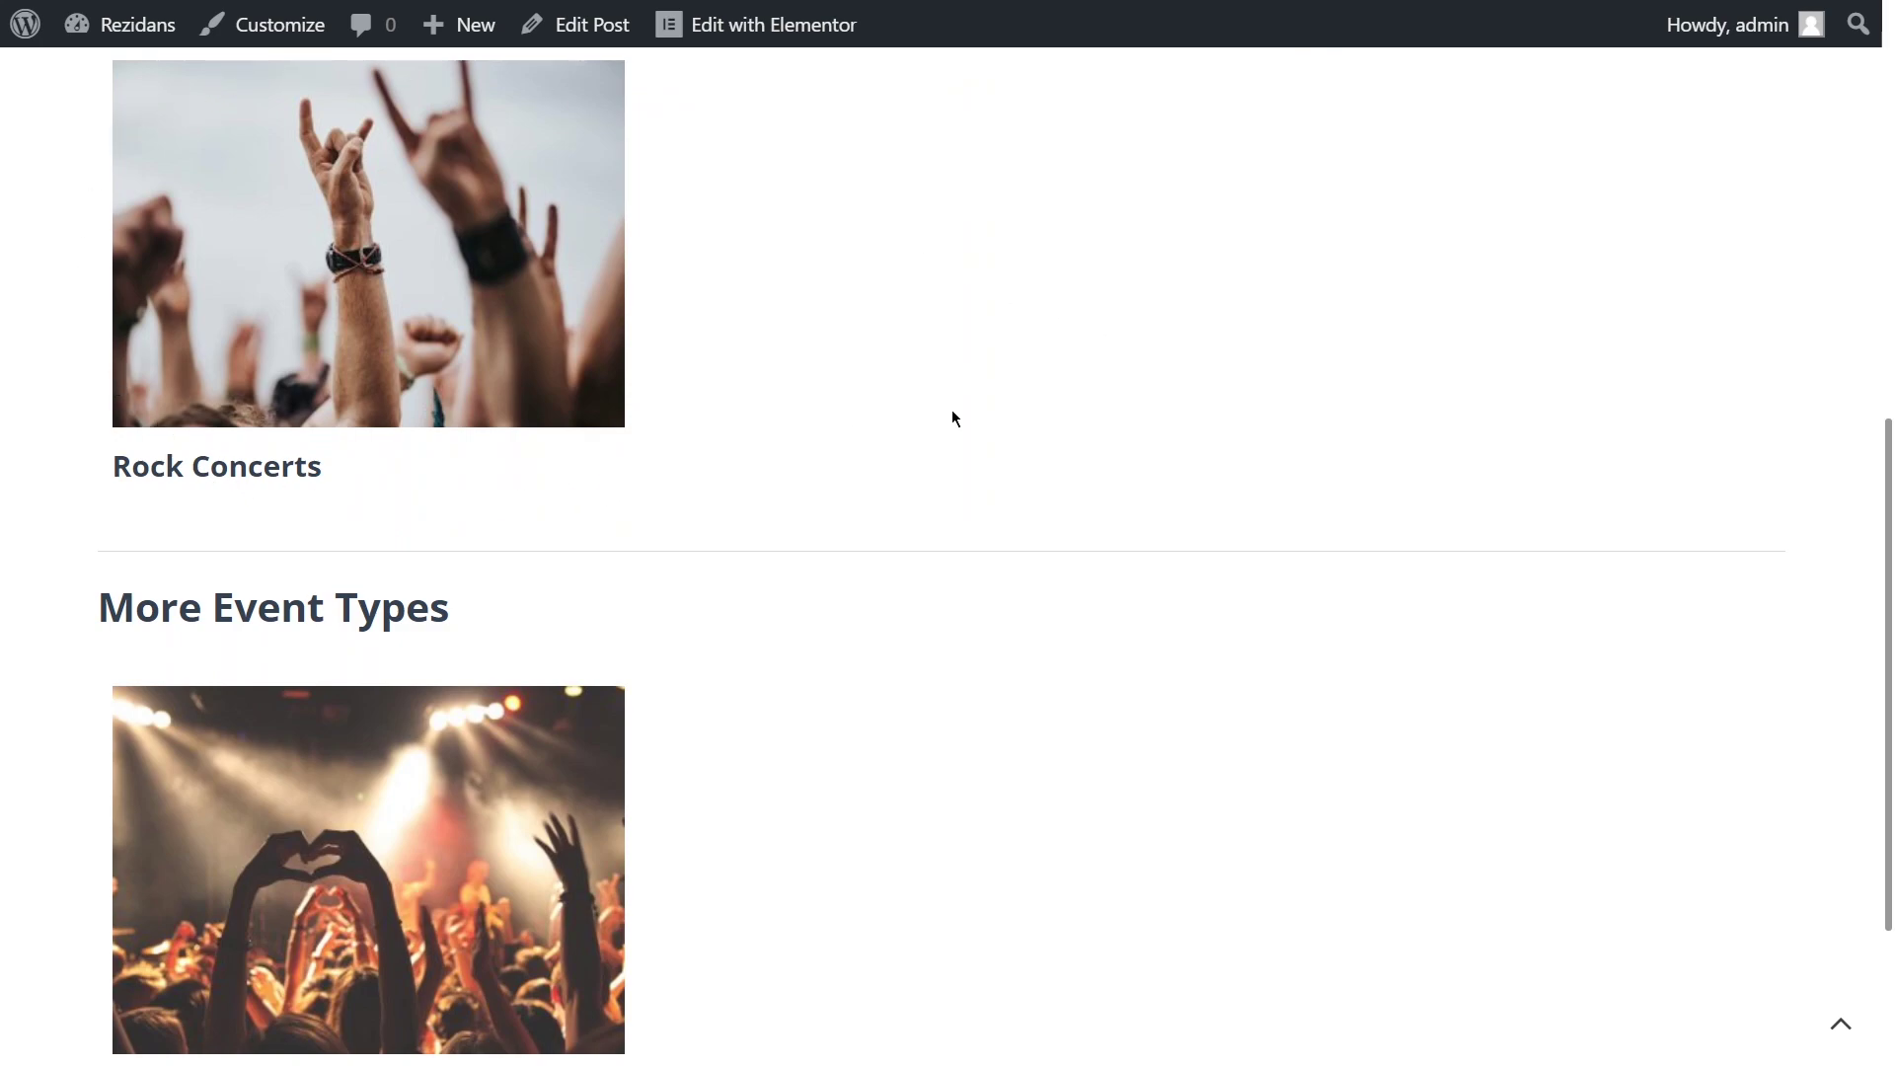
{"action": "scroll", "coordinate": [952, 411], "scroll_direction": "down", "scroll_amount": 3}
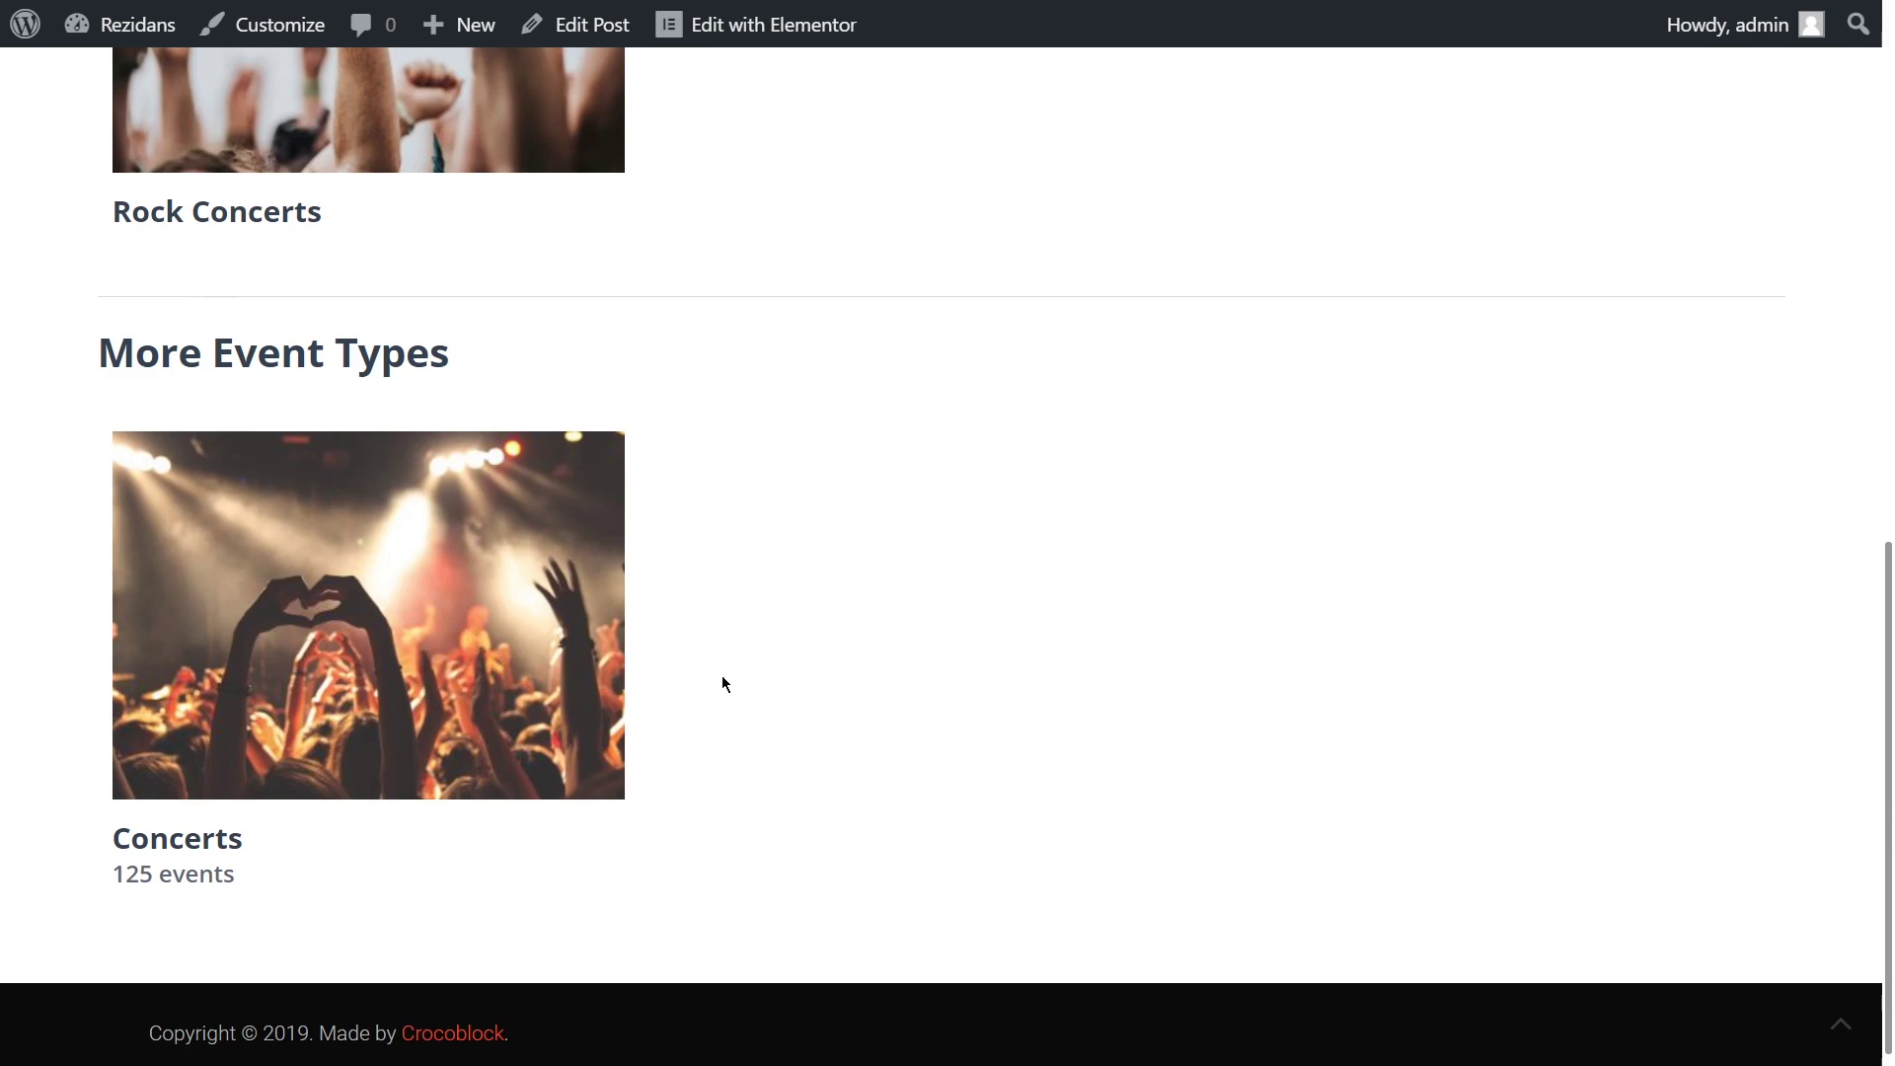
{"action": "left_click", "coordinate": [476, 654]}
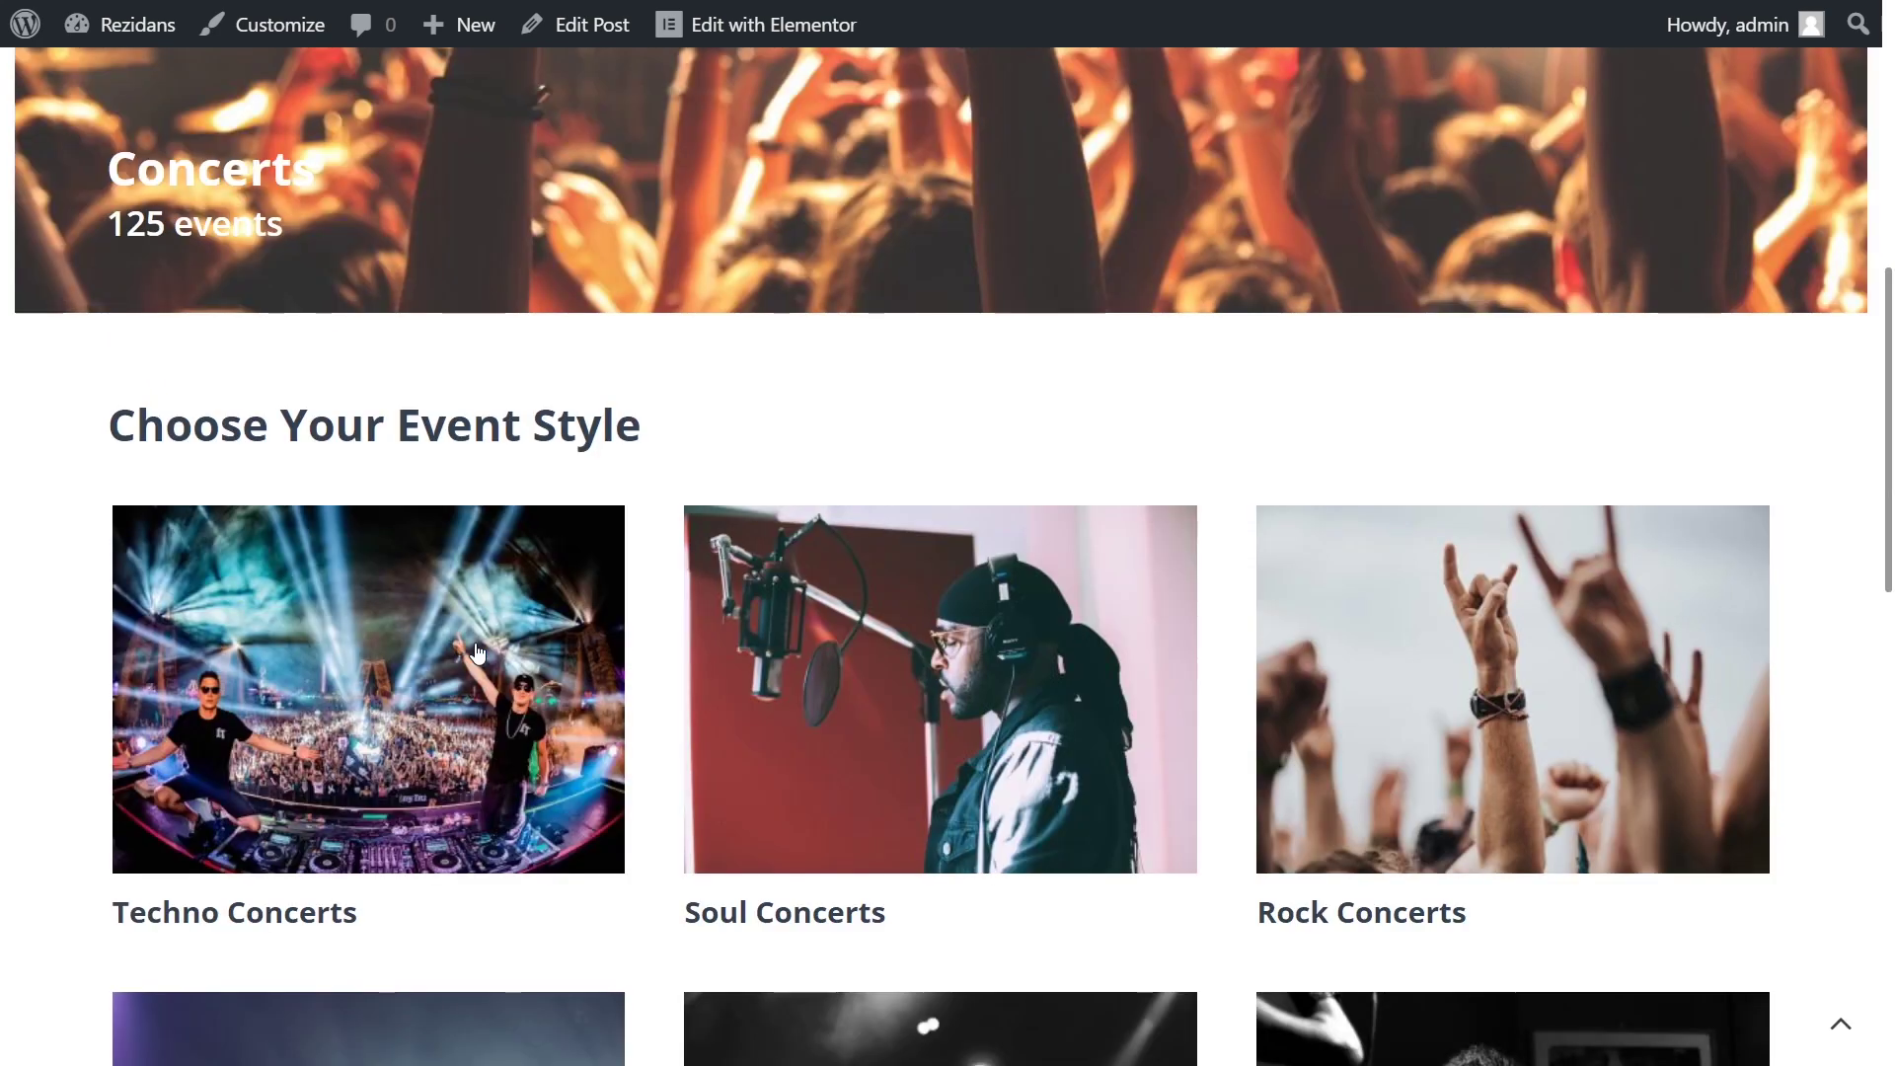
Scroll through the Concerts page's nine concert styles
{"action": "scroll", "coordinate": [477, 654], "scroll_direction": "down", "scroll_amount": 5}
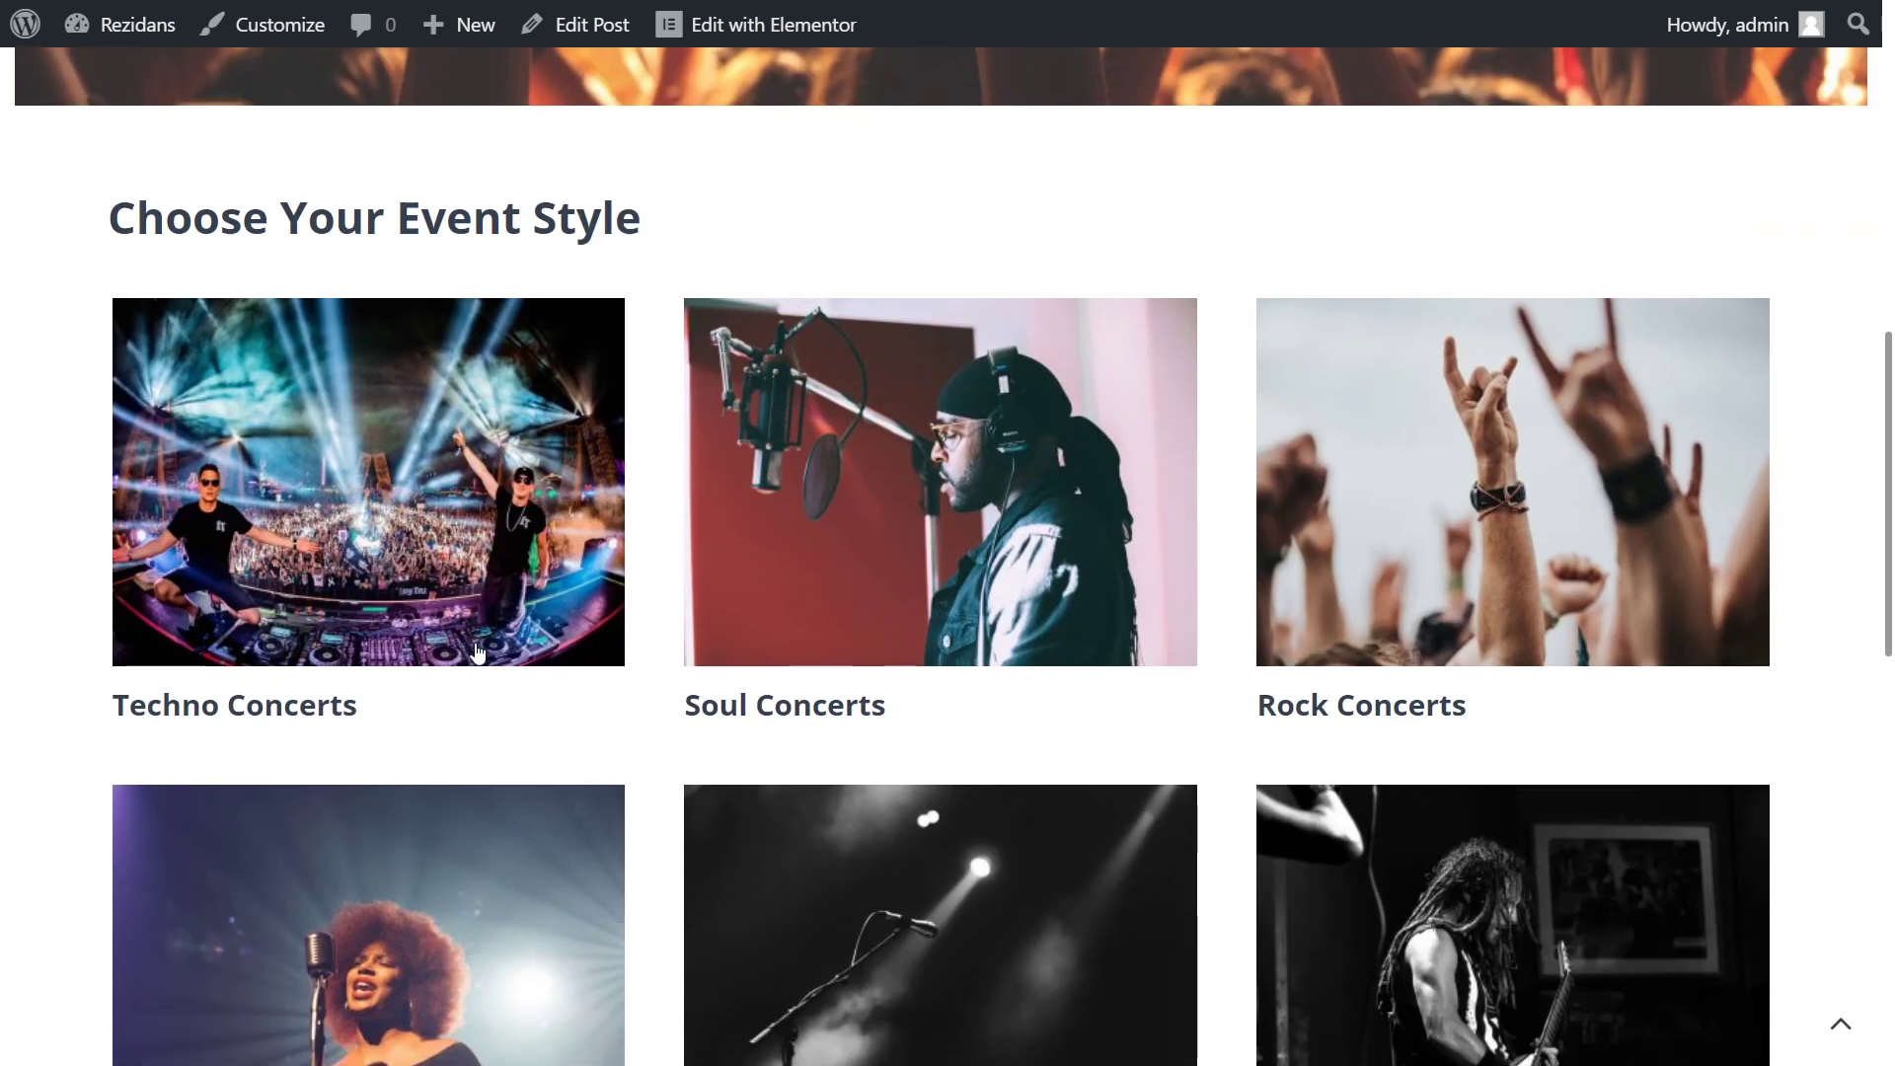
{"action": "scroll", "coordinate": [477, 654], "scroll_direction": "down", "scroll_amount": 6}
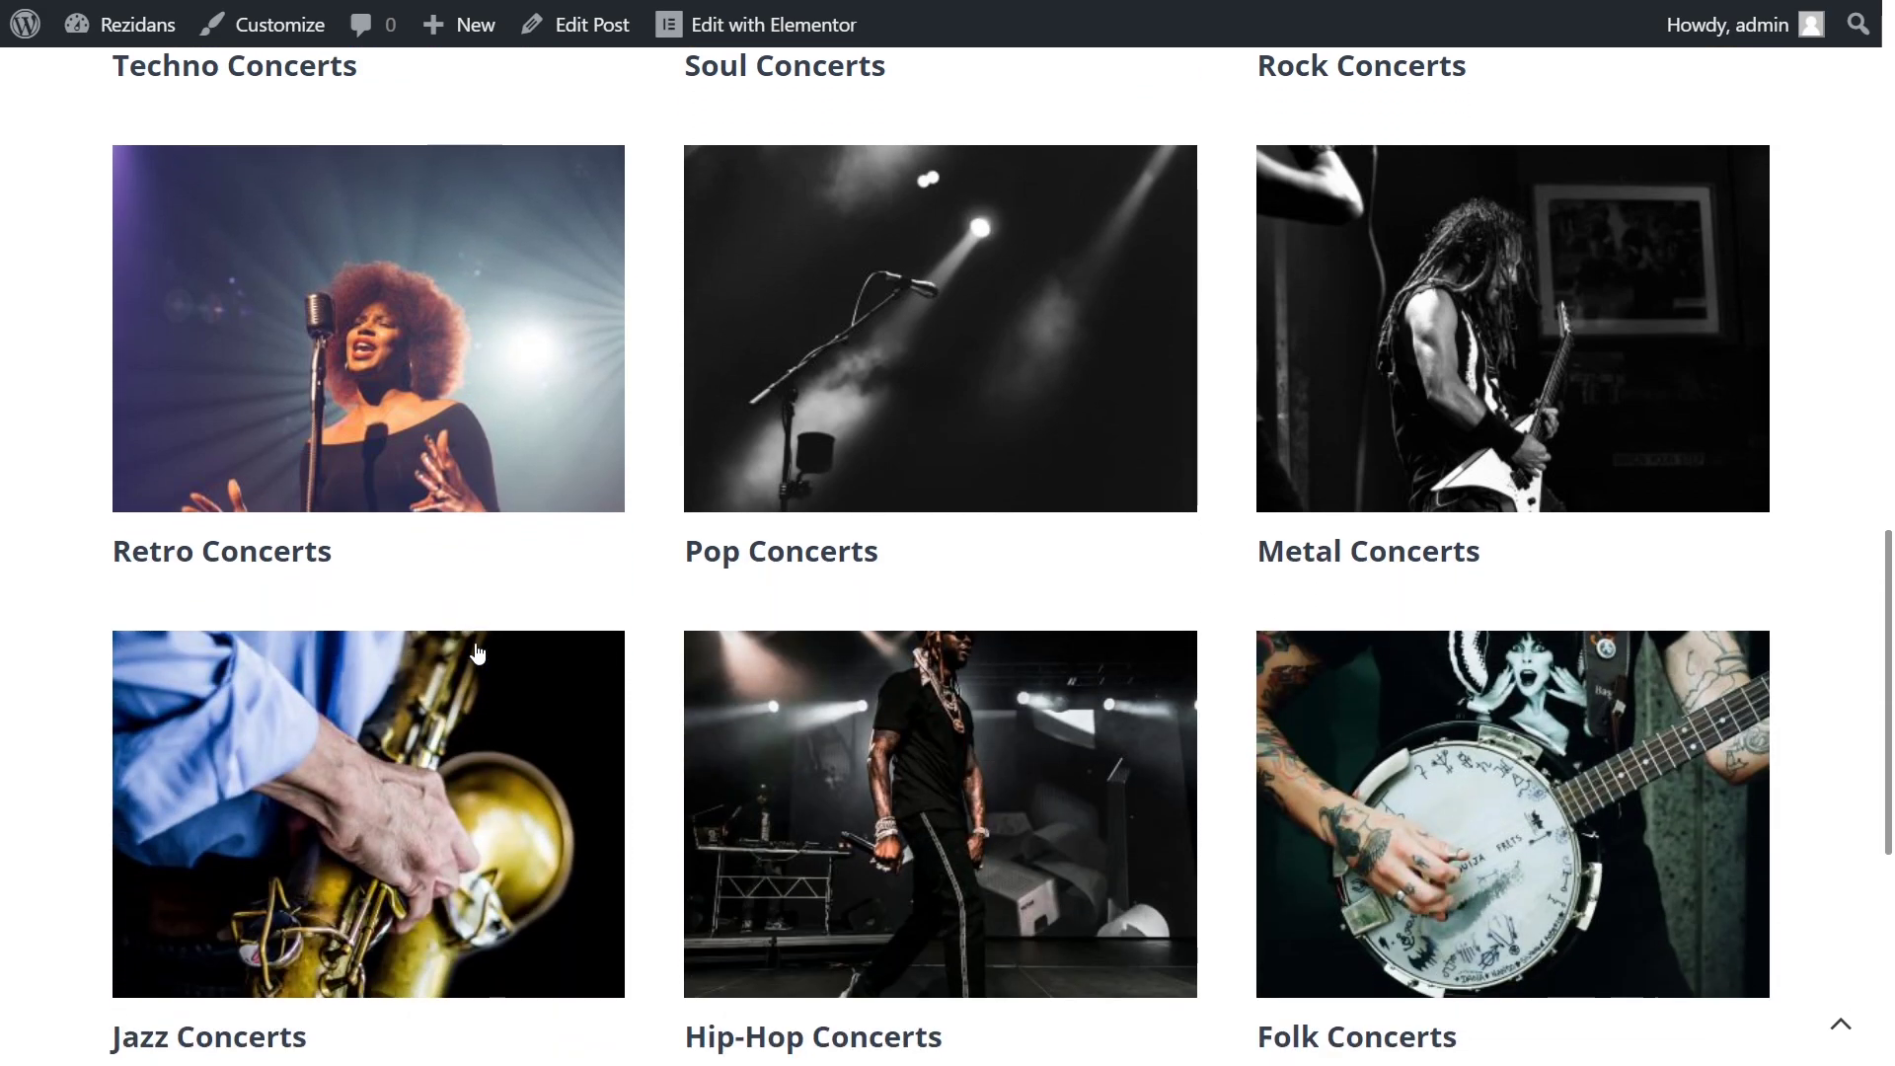
{"action": "scroll", "coordinate": [476, 655], "scroll_direction": "down", "scroll_amount": 2}
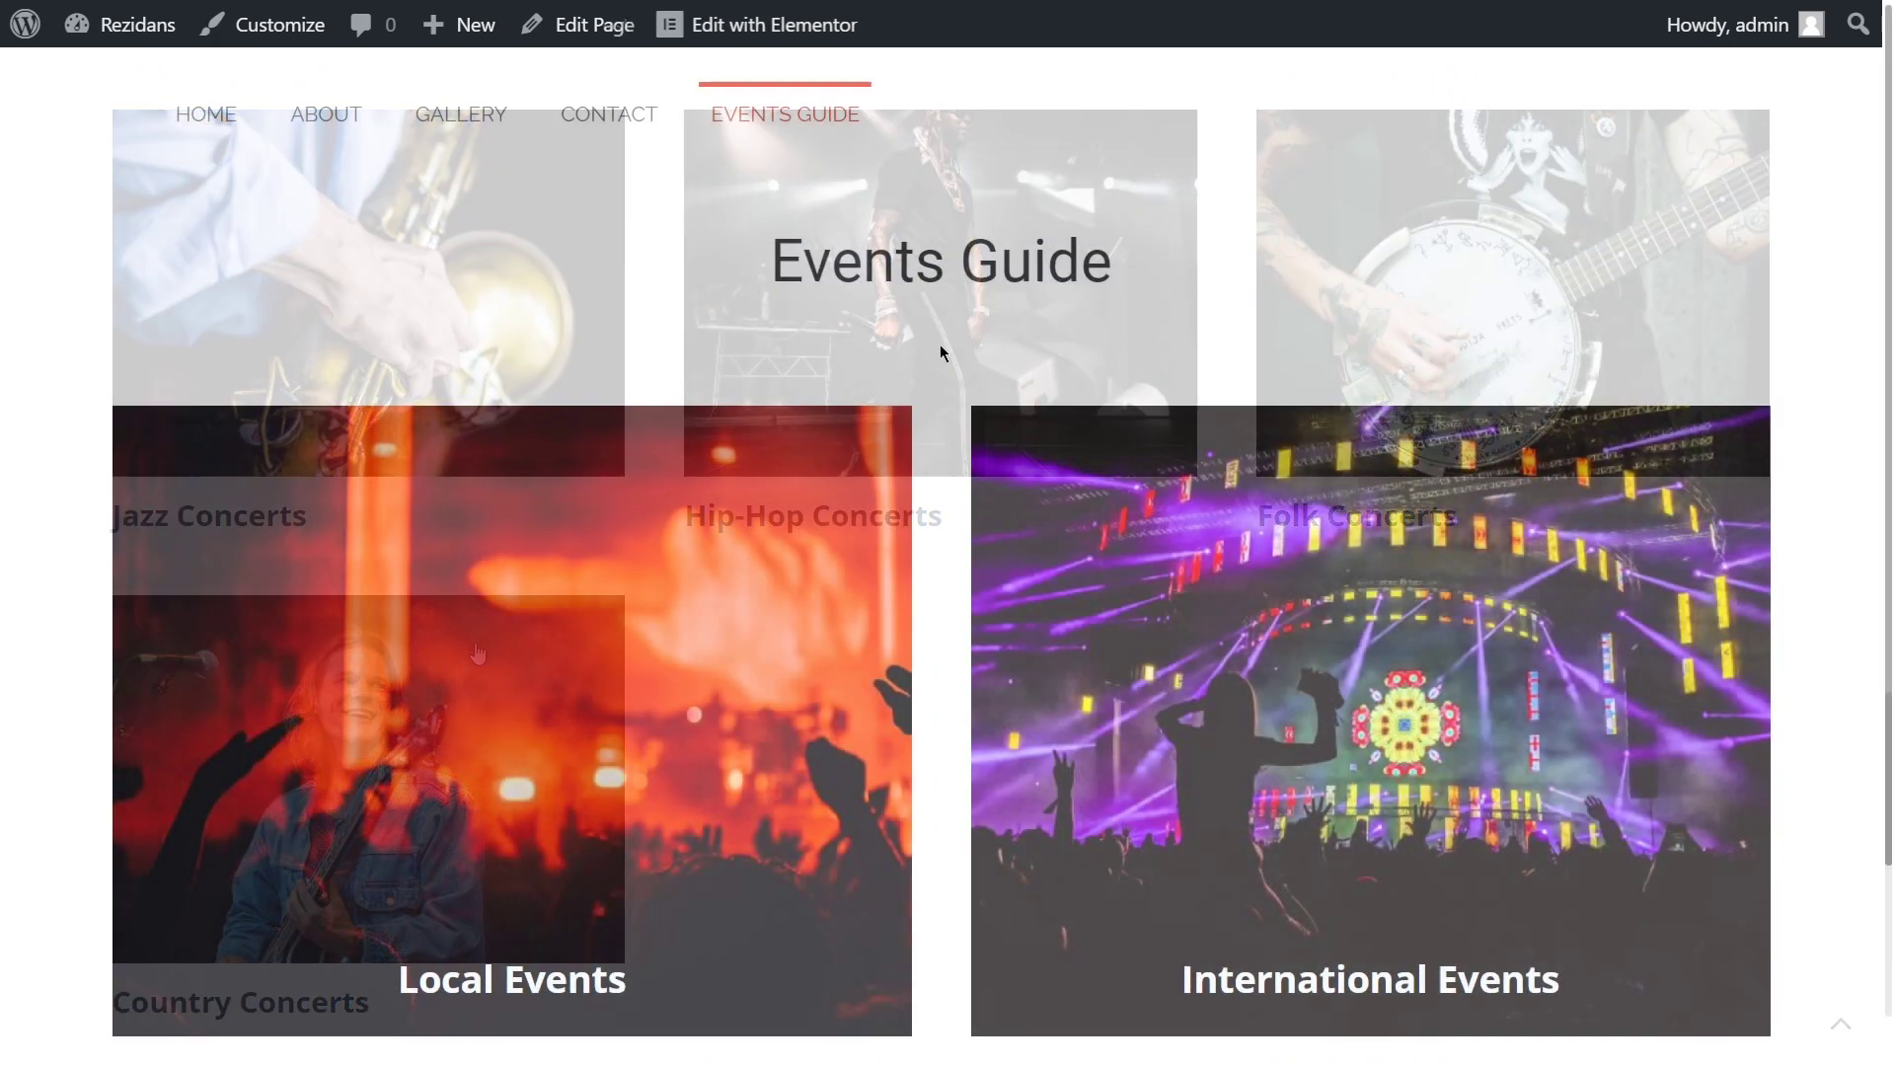
From the Events Guide, open Cooking Workshops and view the Classic Golubtsi event page
{"action": "left_click", "coordinate": [605, 897]}
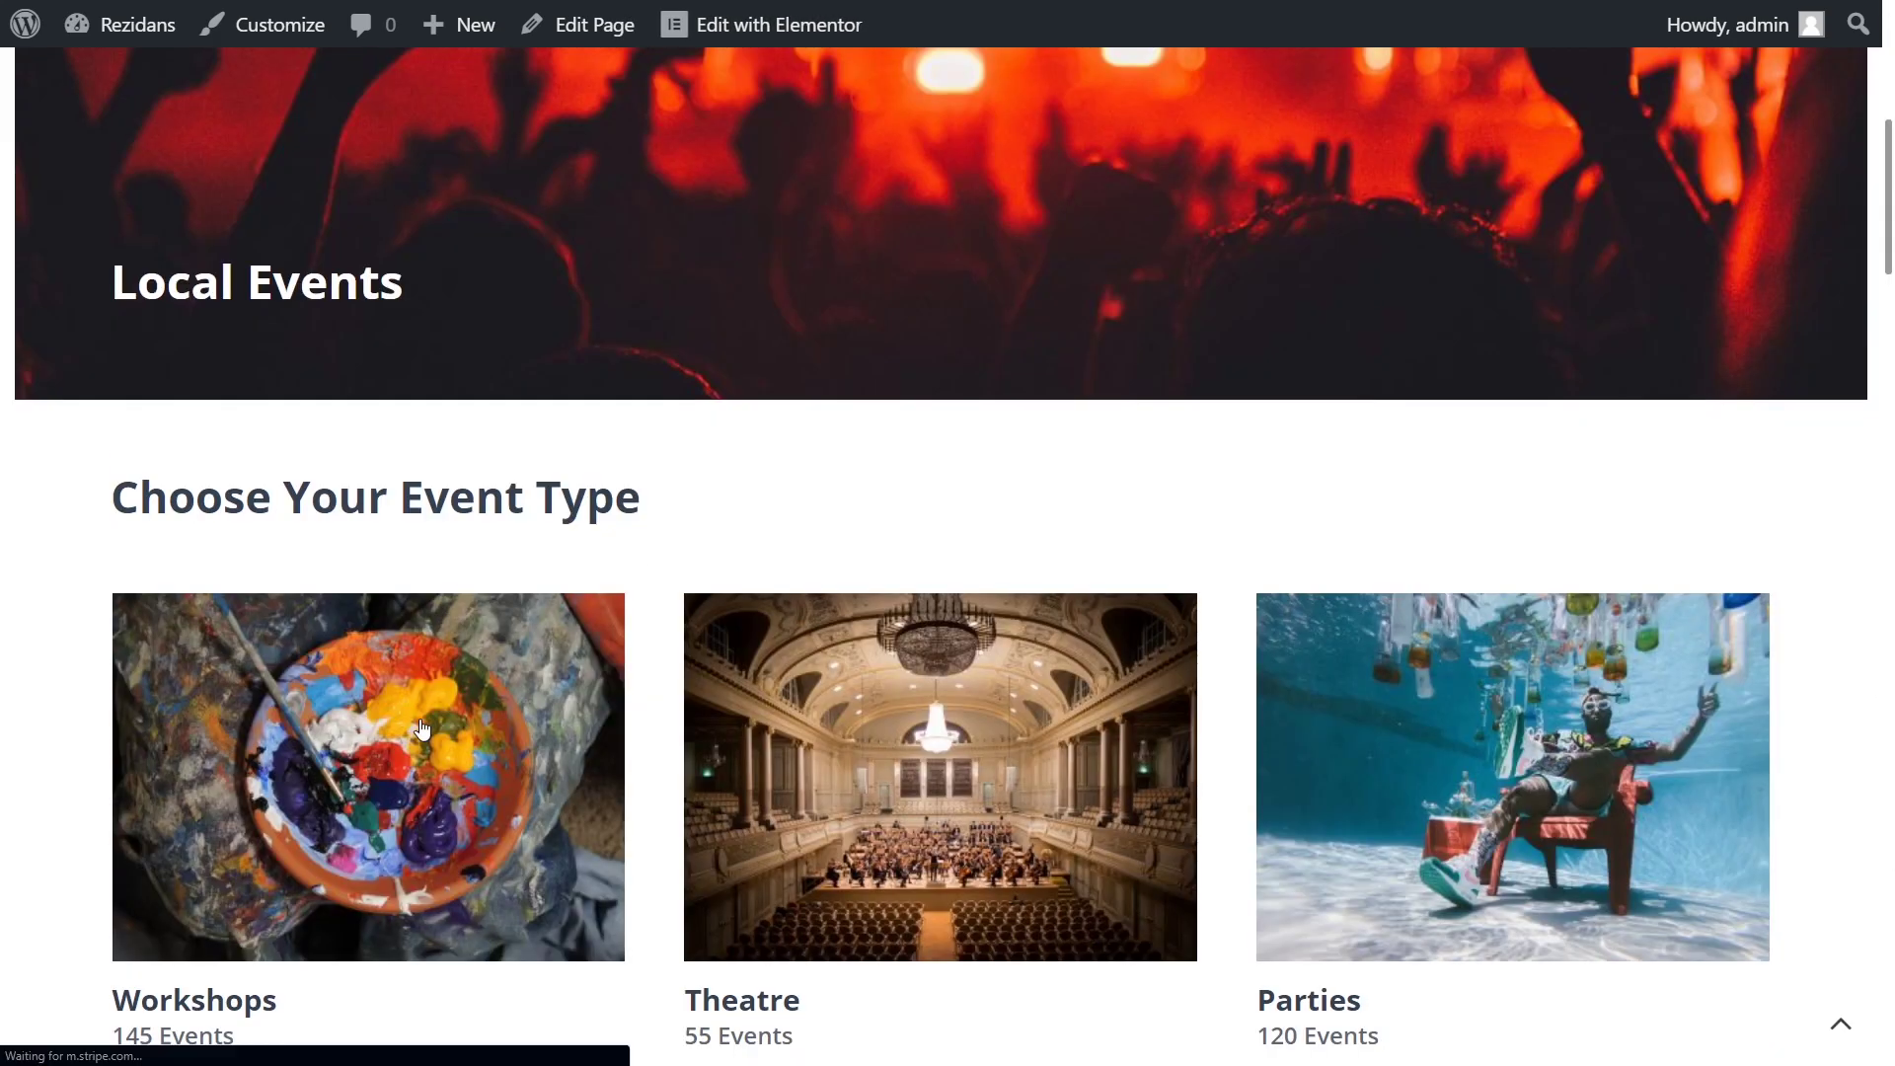
{"action": "scroll", "coordinate": [422, 729], "scroll_direction": "down", "scroll_amount": 5}
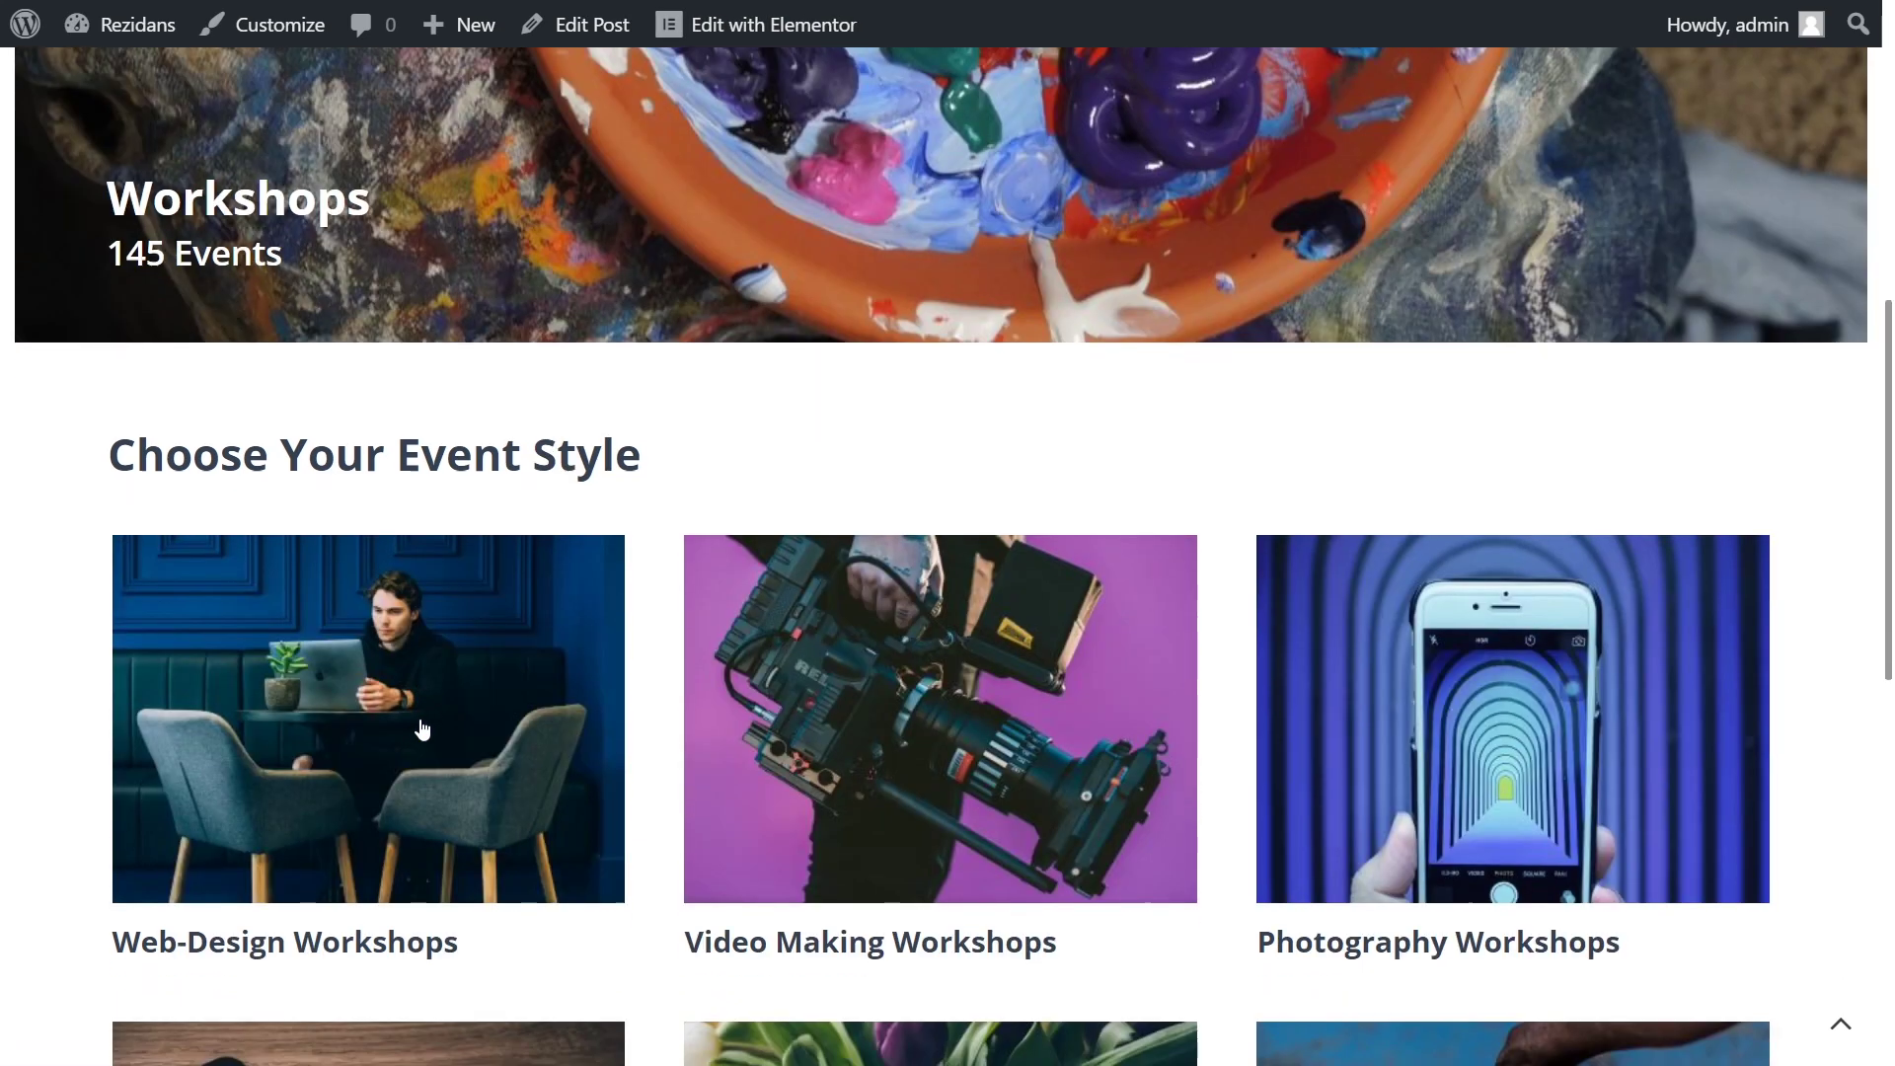
{"action": "scroll", "coordinate": [421, 728], "scroll_direction": "down", "scroll_amount": 3}
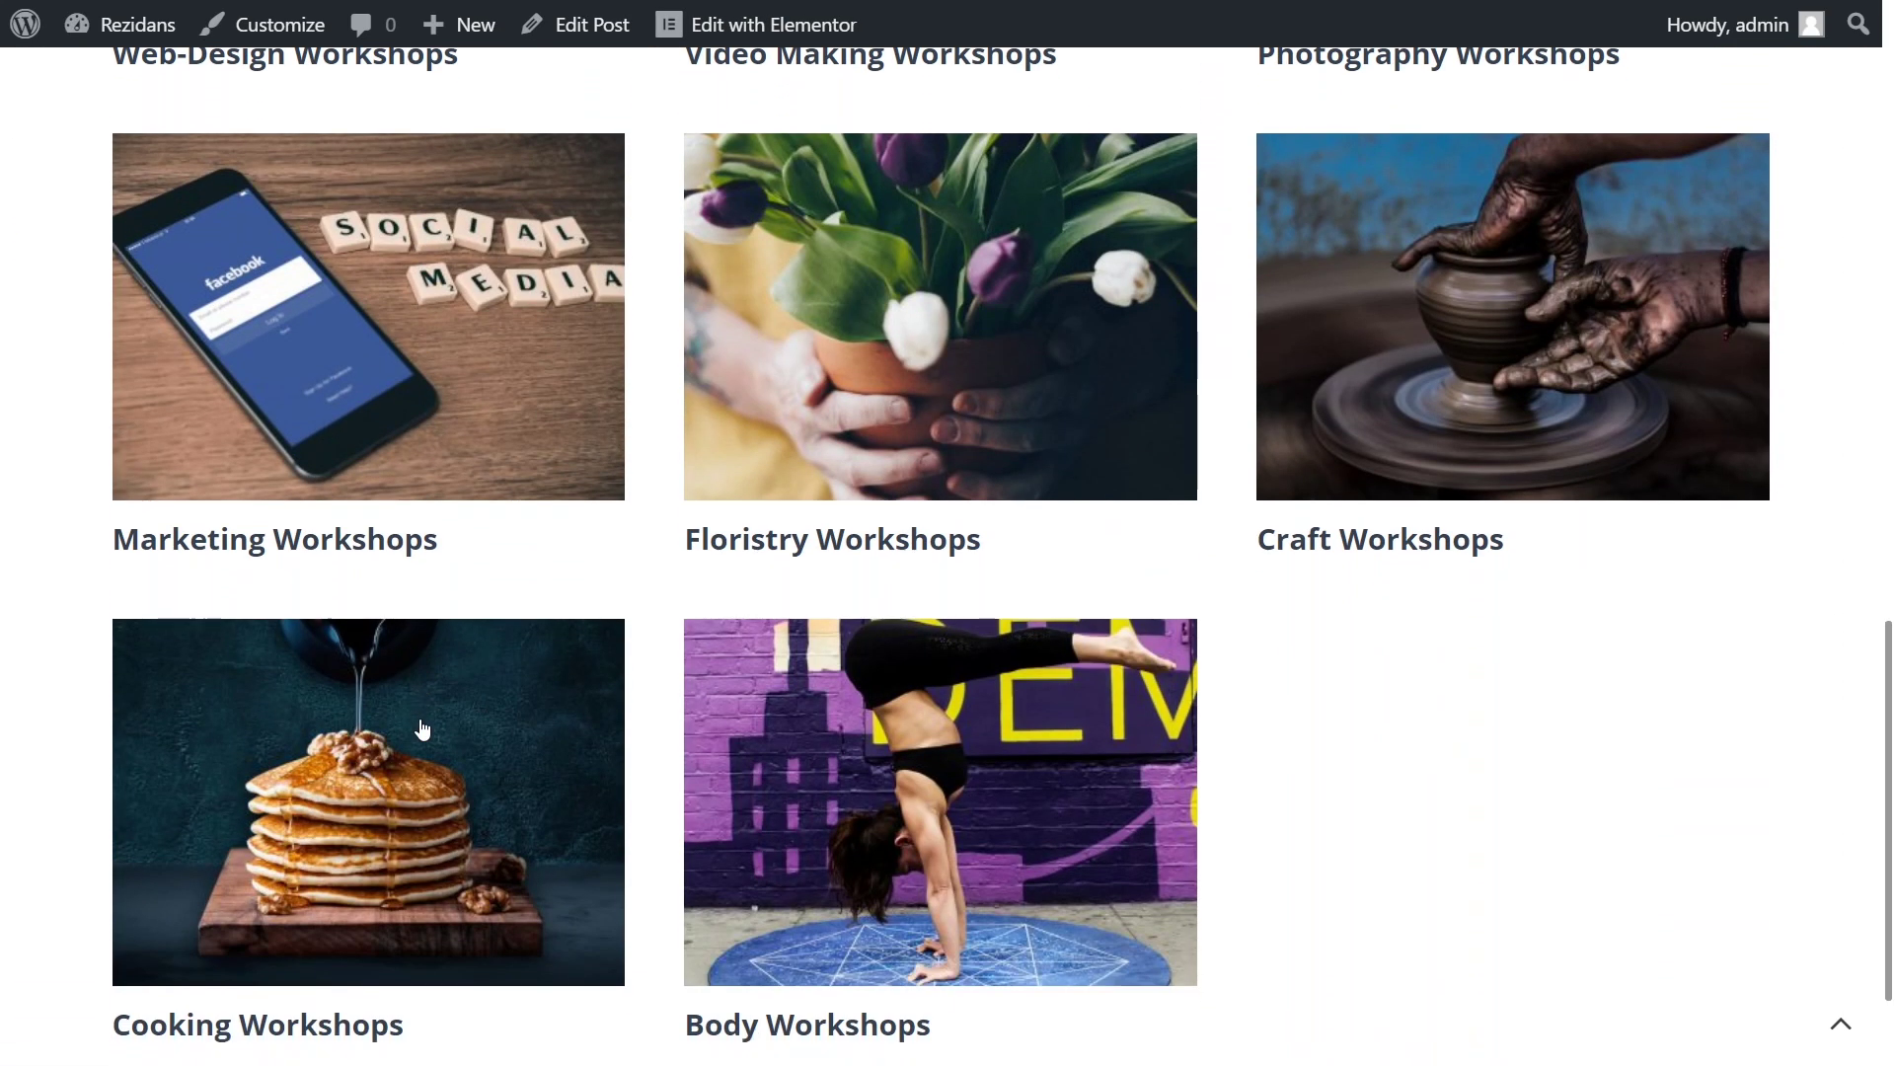
{"action": "left_click", "coordinate": [421, 728]}
{"action": "scroll", "coordinate": [422, 728], "scroll_direction": "down", "scroll_amount": 7}
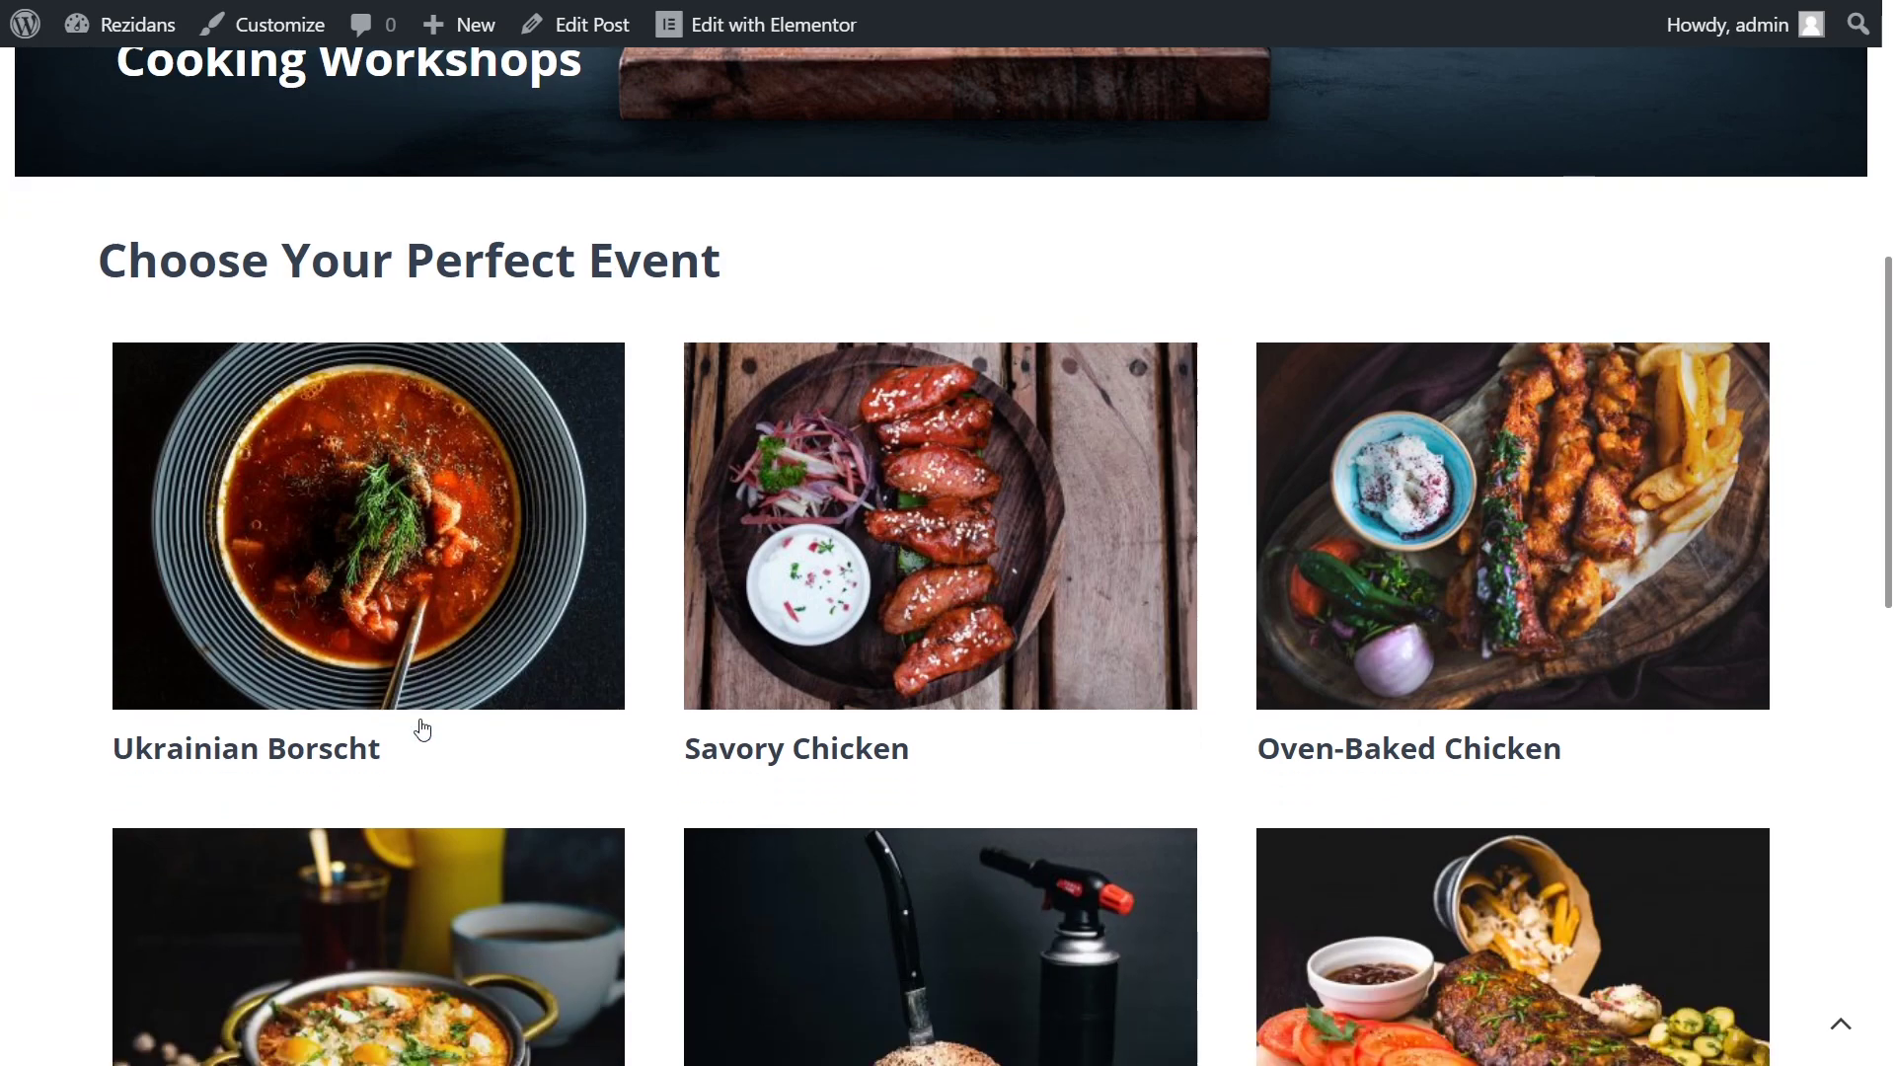
{"action": "scroll", "coordinate": [422, 729], "scroll_direction": "down", "scroll_amount": 3}
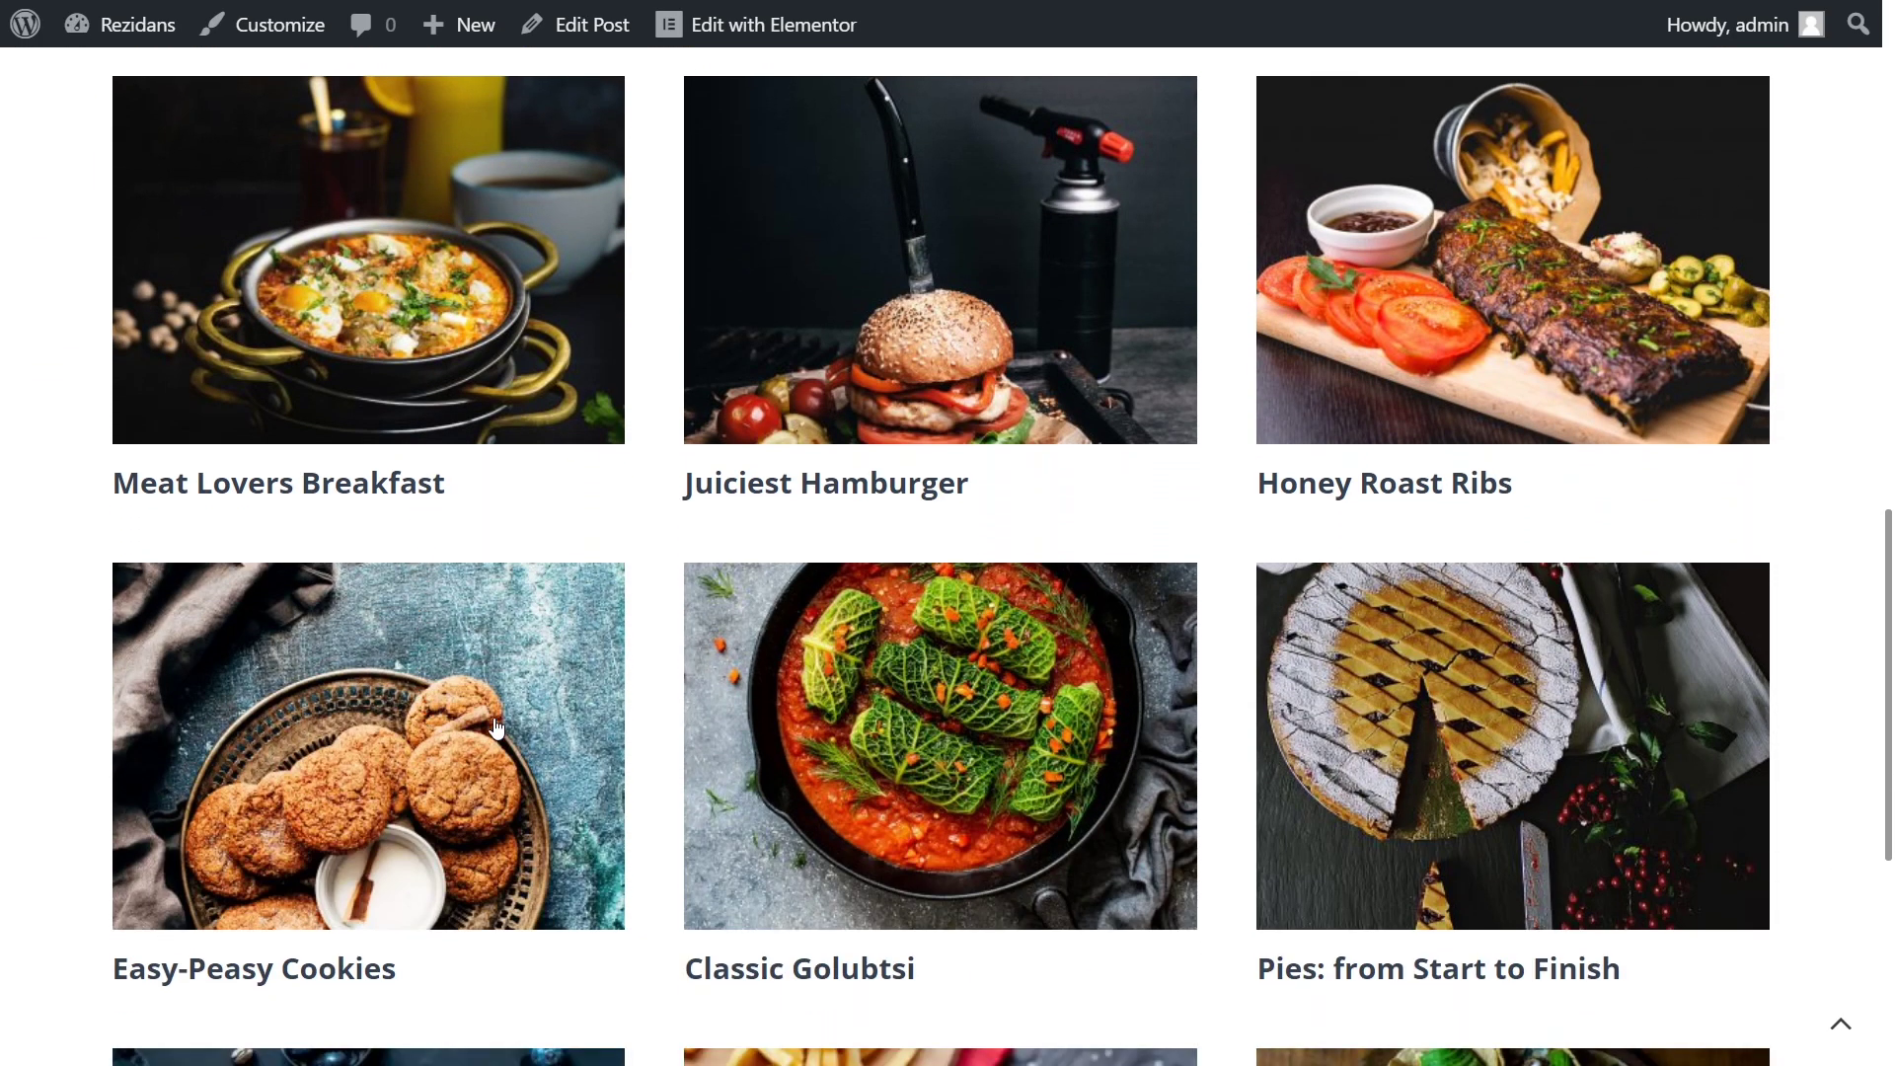
{"action": "left_click", "coordinate": [834, 730]}
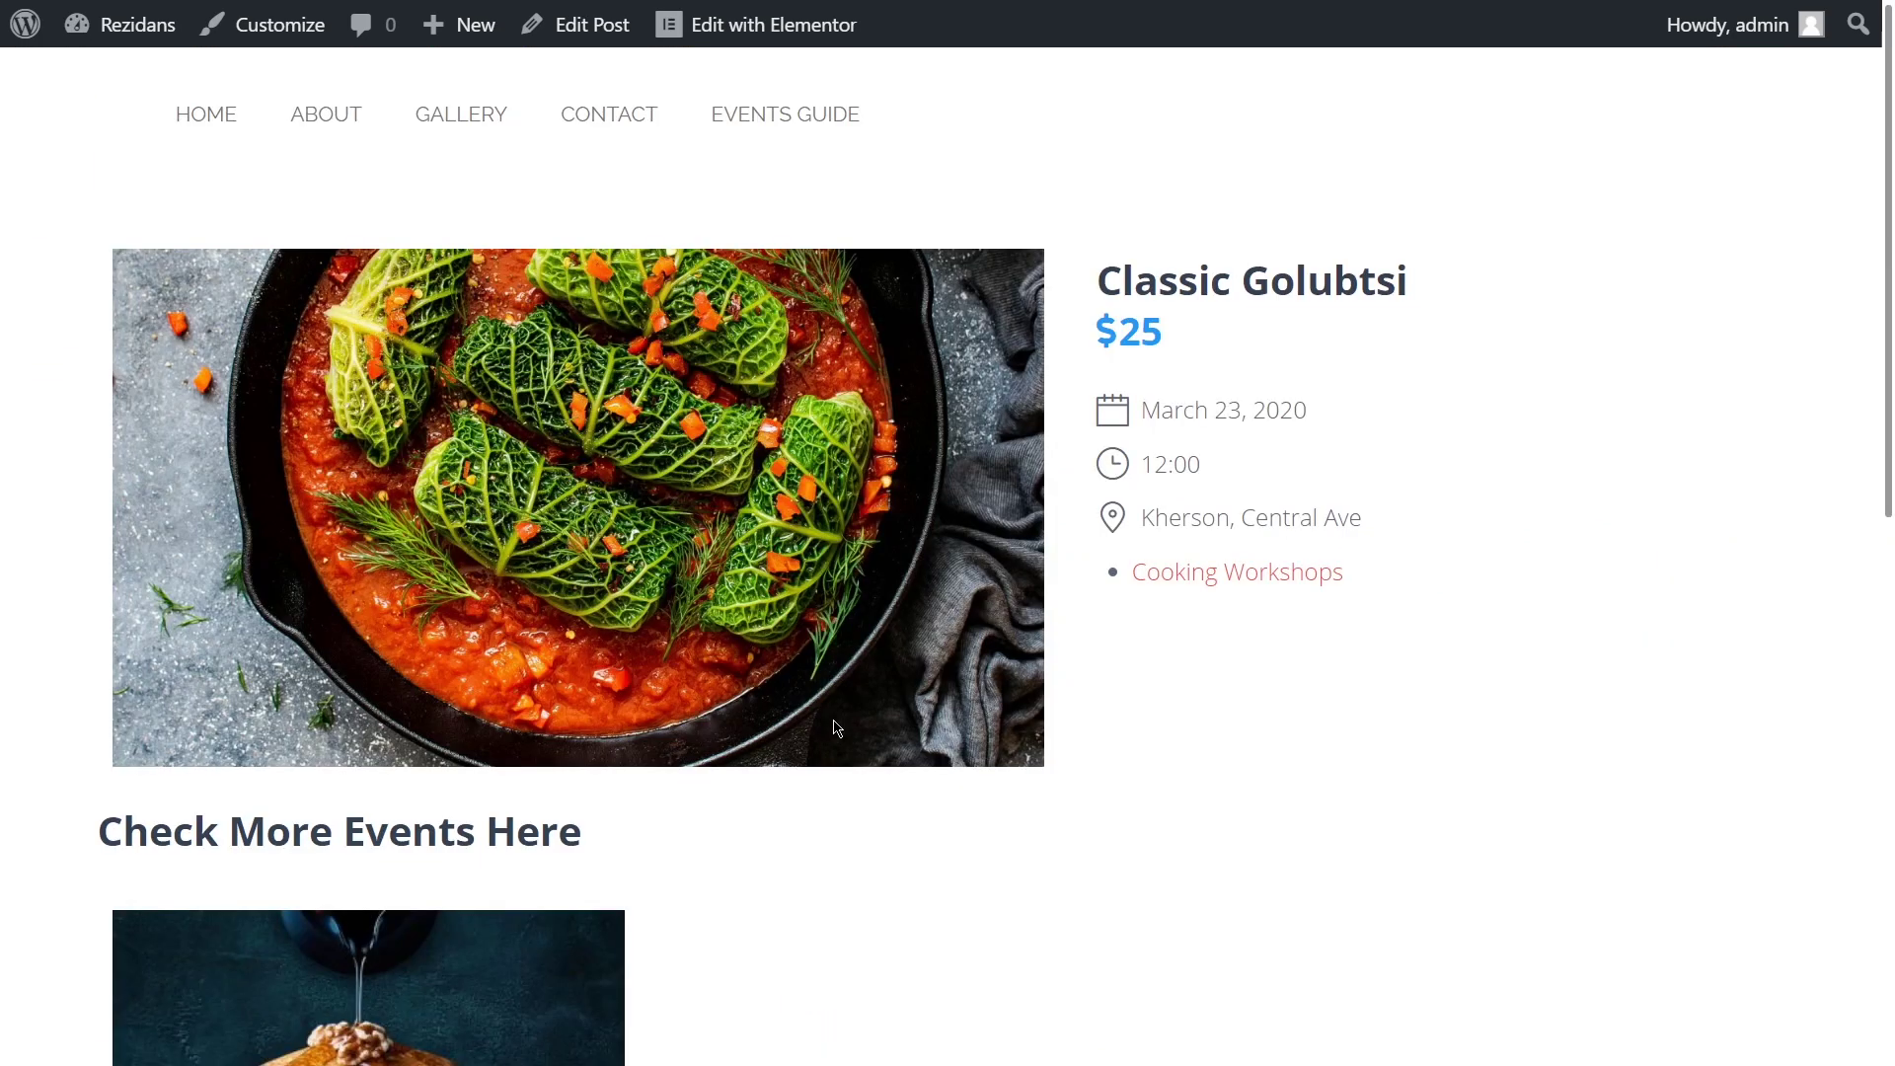
Return to Cooking Workshops and view the Honey Roast Ribs event page
{"action": "scroll", "coordinate": [1486, 688], "scroll_direction": "down", "scroll_amount": 5}
{"action": "scroll", "coordinate": [1486, 693], "scroll_direction": "down", "scroll_amount": 4}
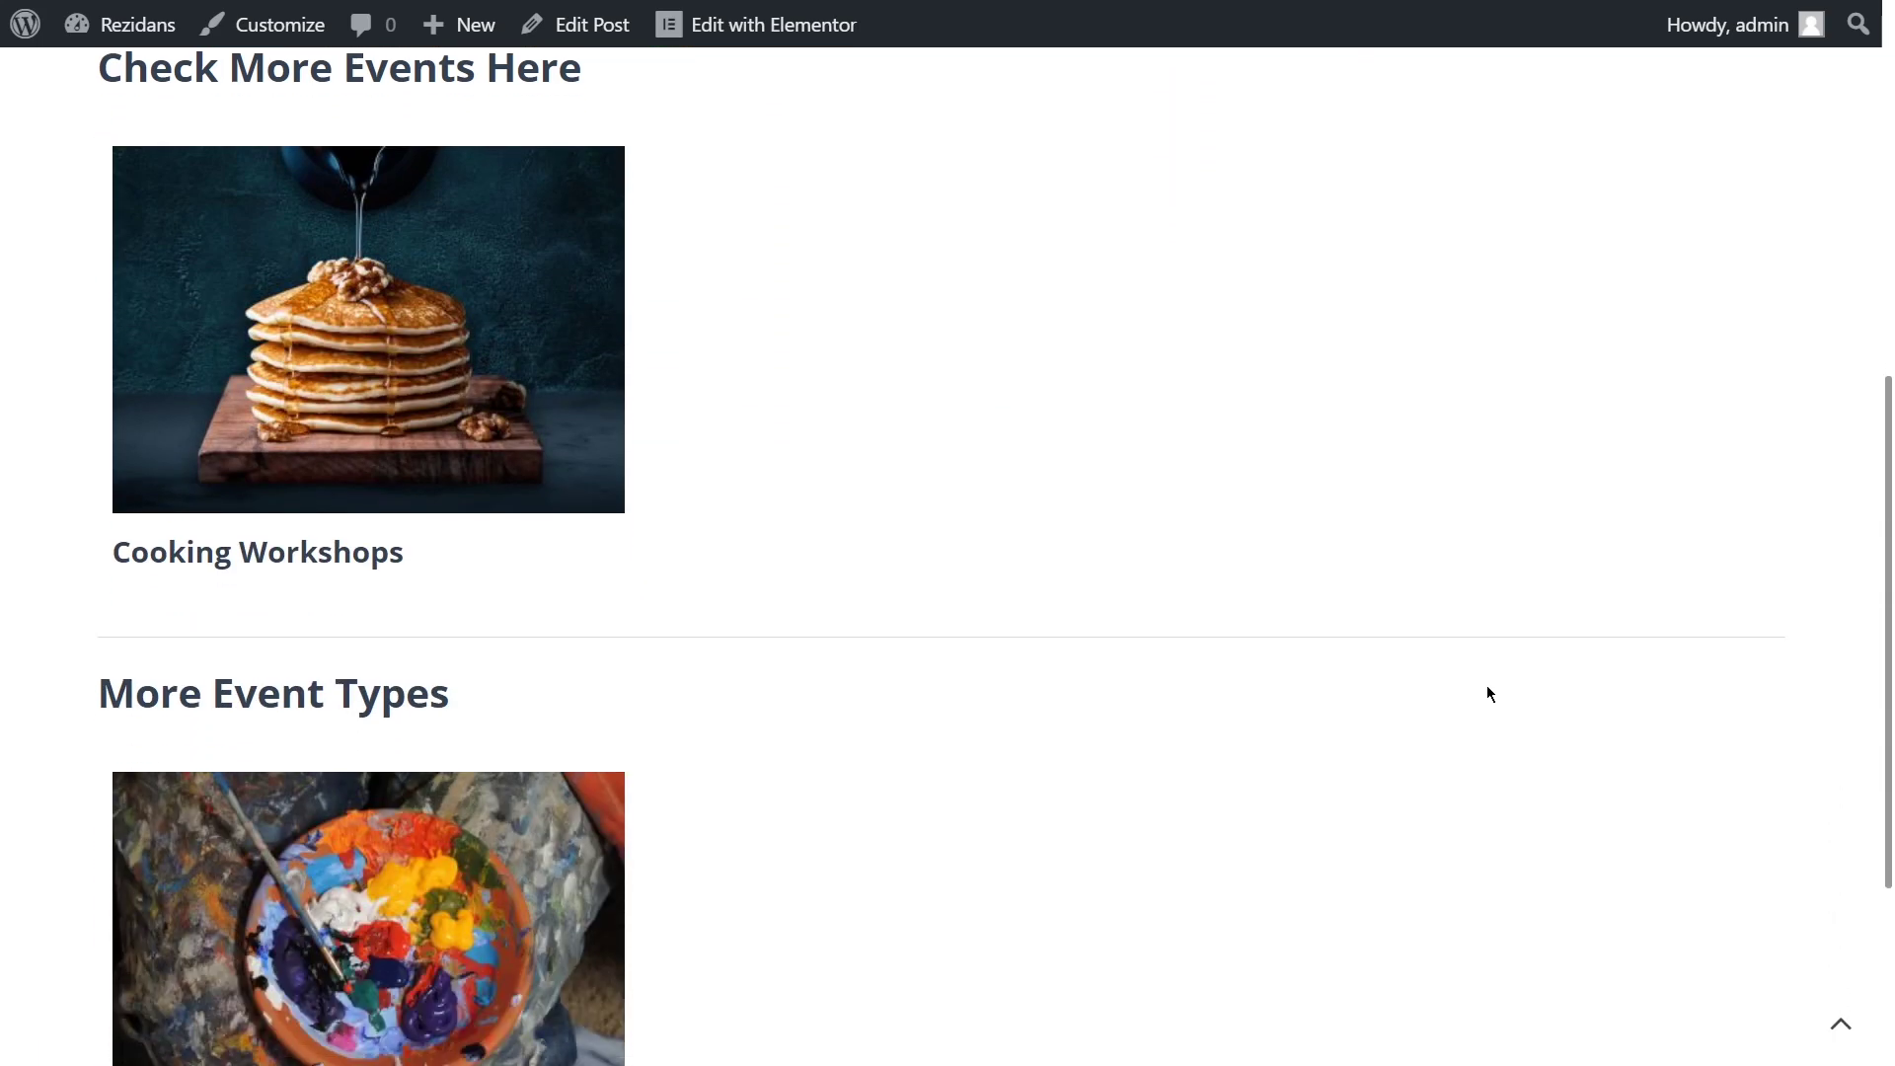
{"action": "left_click", "coordinate": [568, 384]}
{"action": "scroll", "coordinate": [567, 385], "scroll_direction": "down", "scroll_amount": 6}
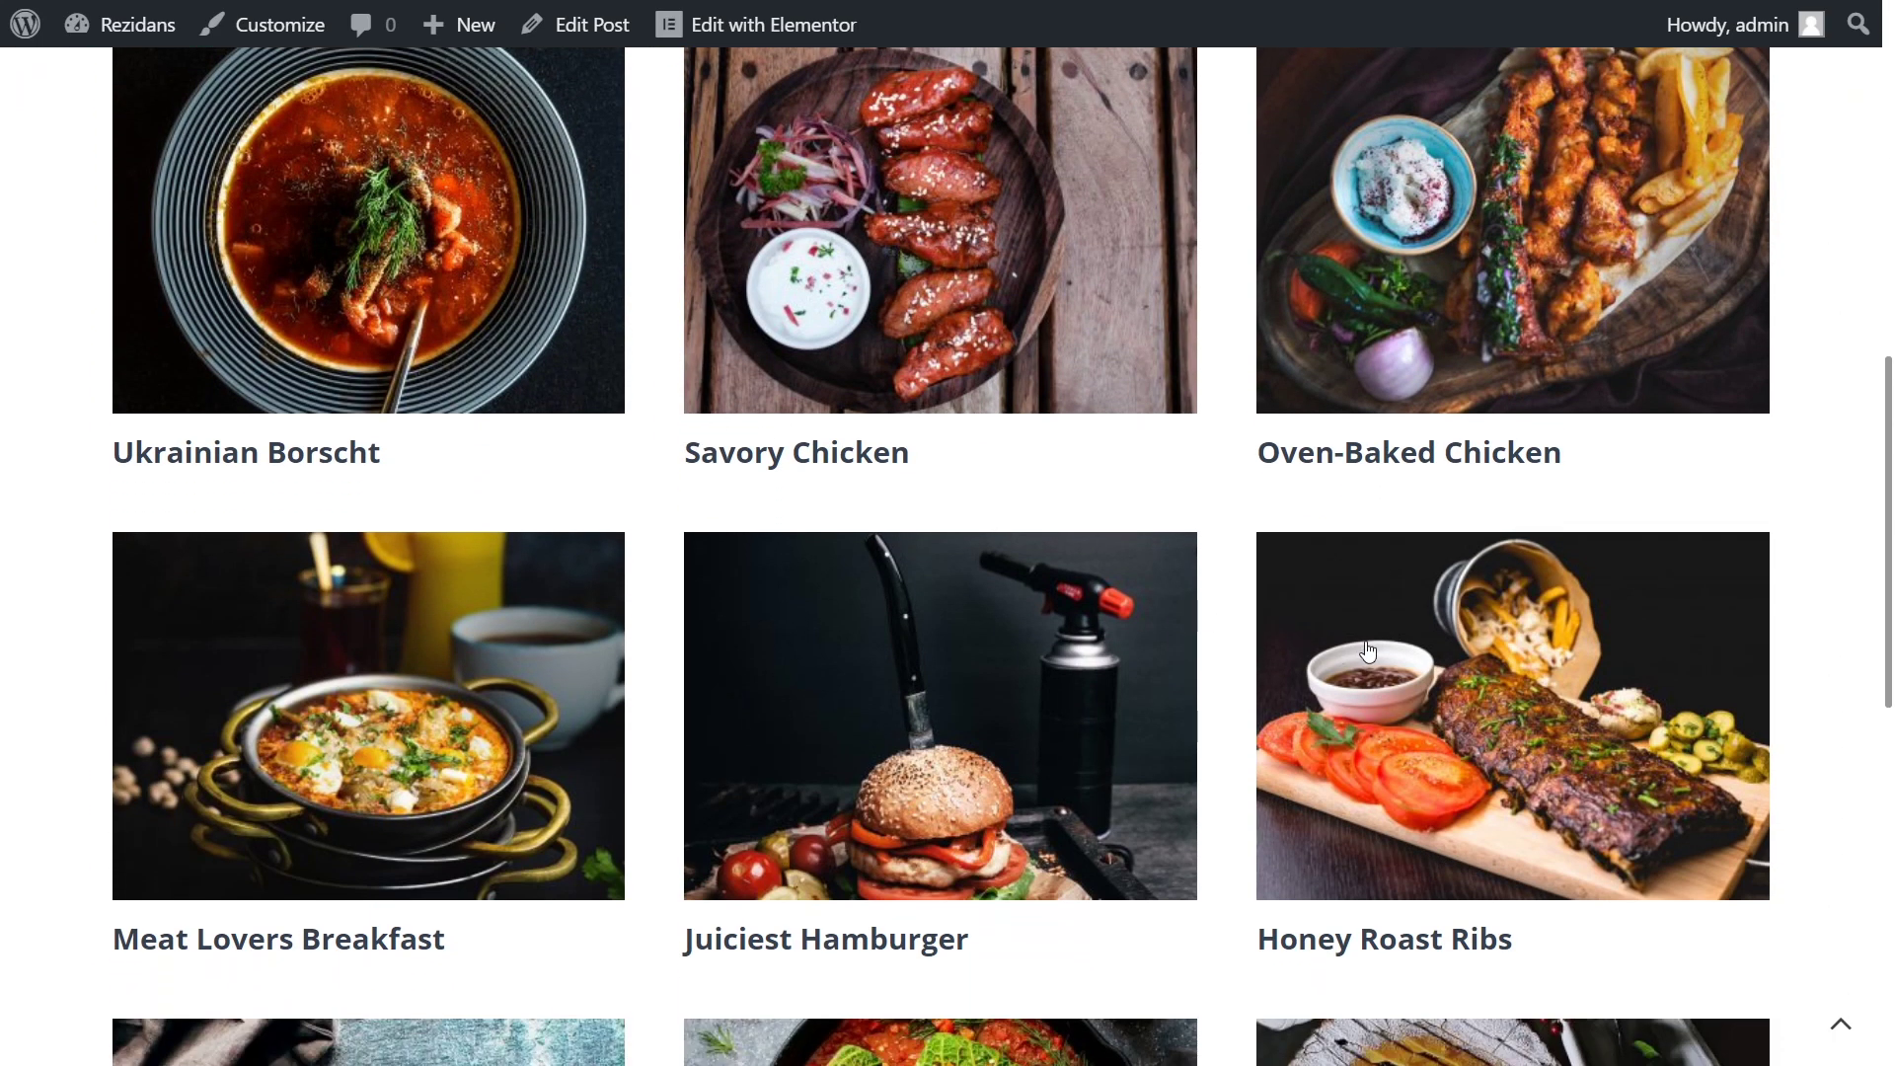
{"action": "left_click", "coordinate": [1368, 652]}
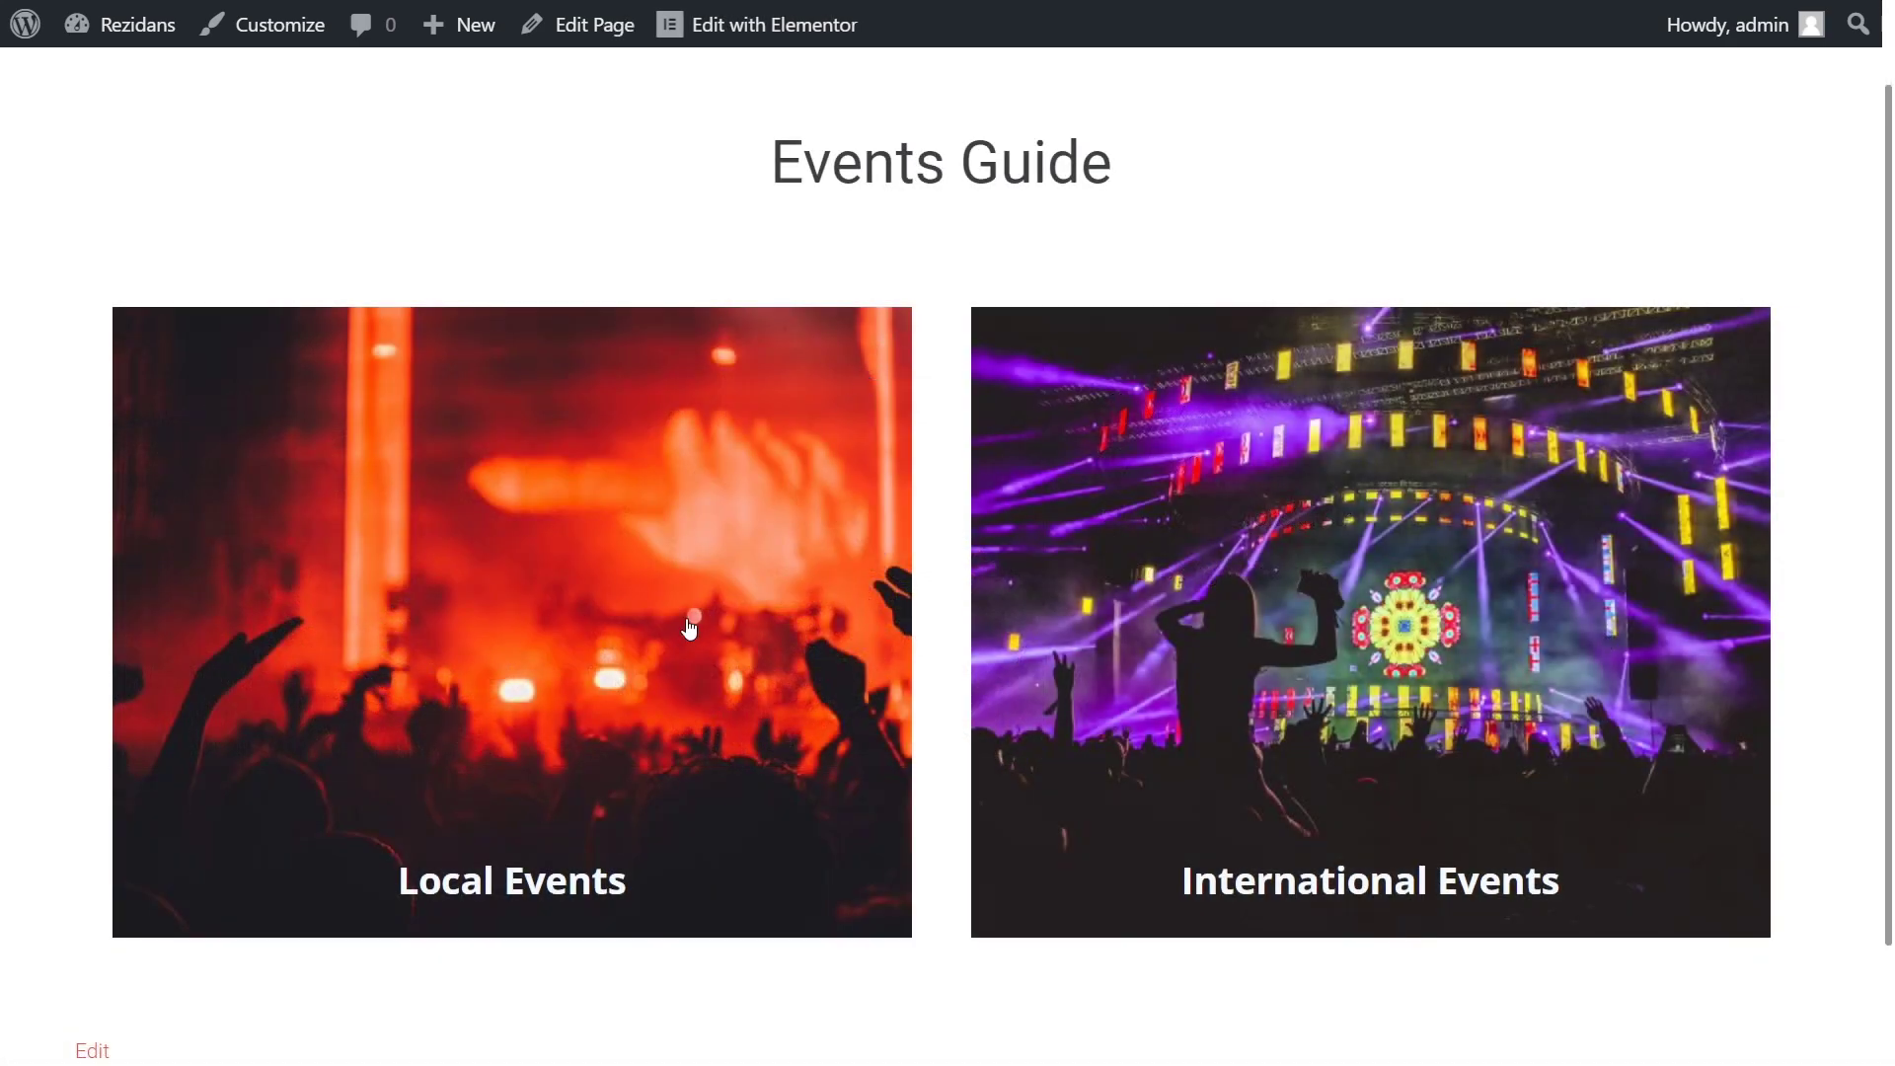
Drill from Local Events through Concerts to the Rock Concerts grid listing Godsmack
{"action": "left_click", "coordinate": [690, 628]}
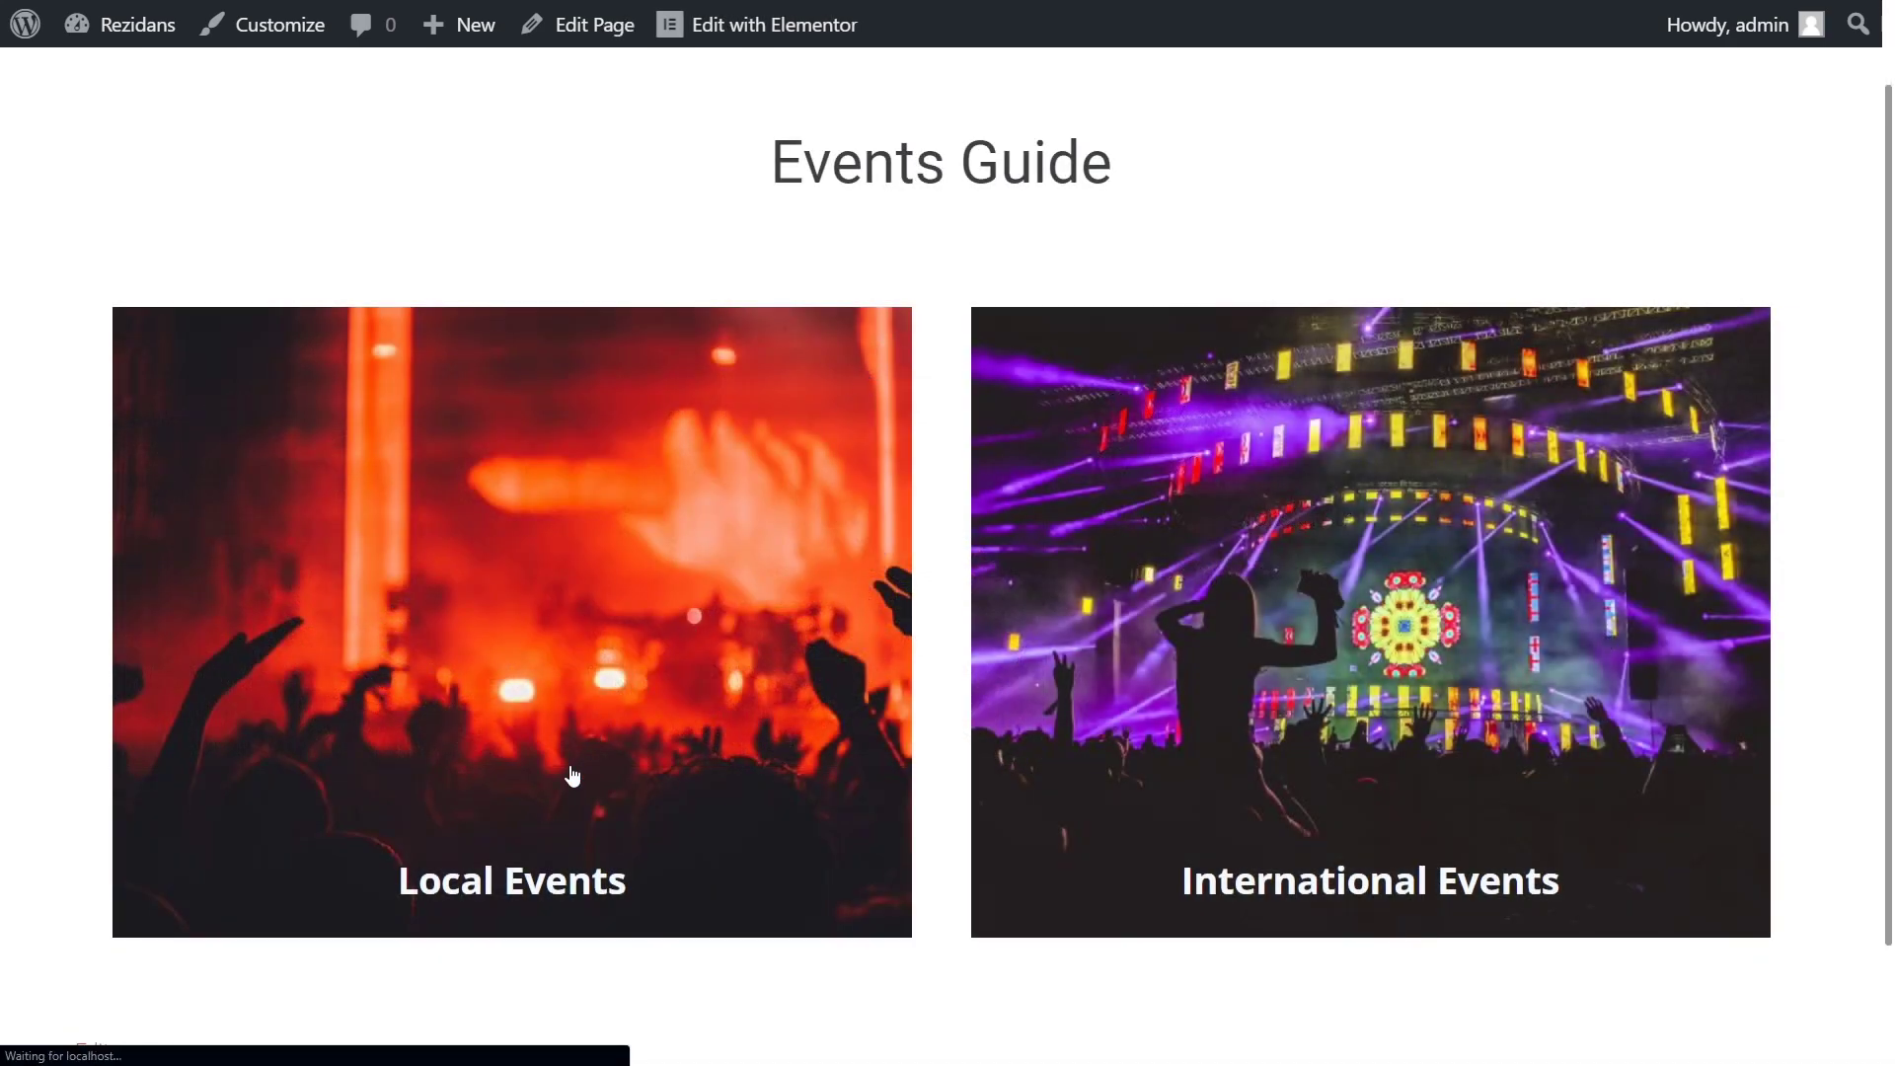
{"action": "scroll", "coordinate": [571, 779], "scroll_direction": "down", "scroll_amount": 8}
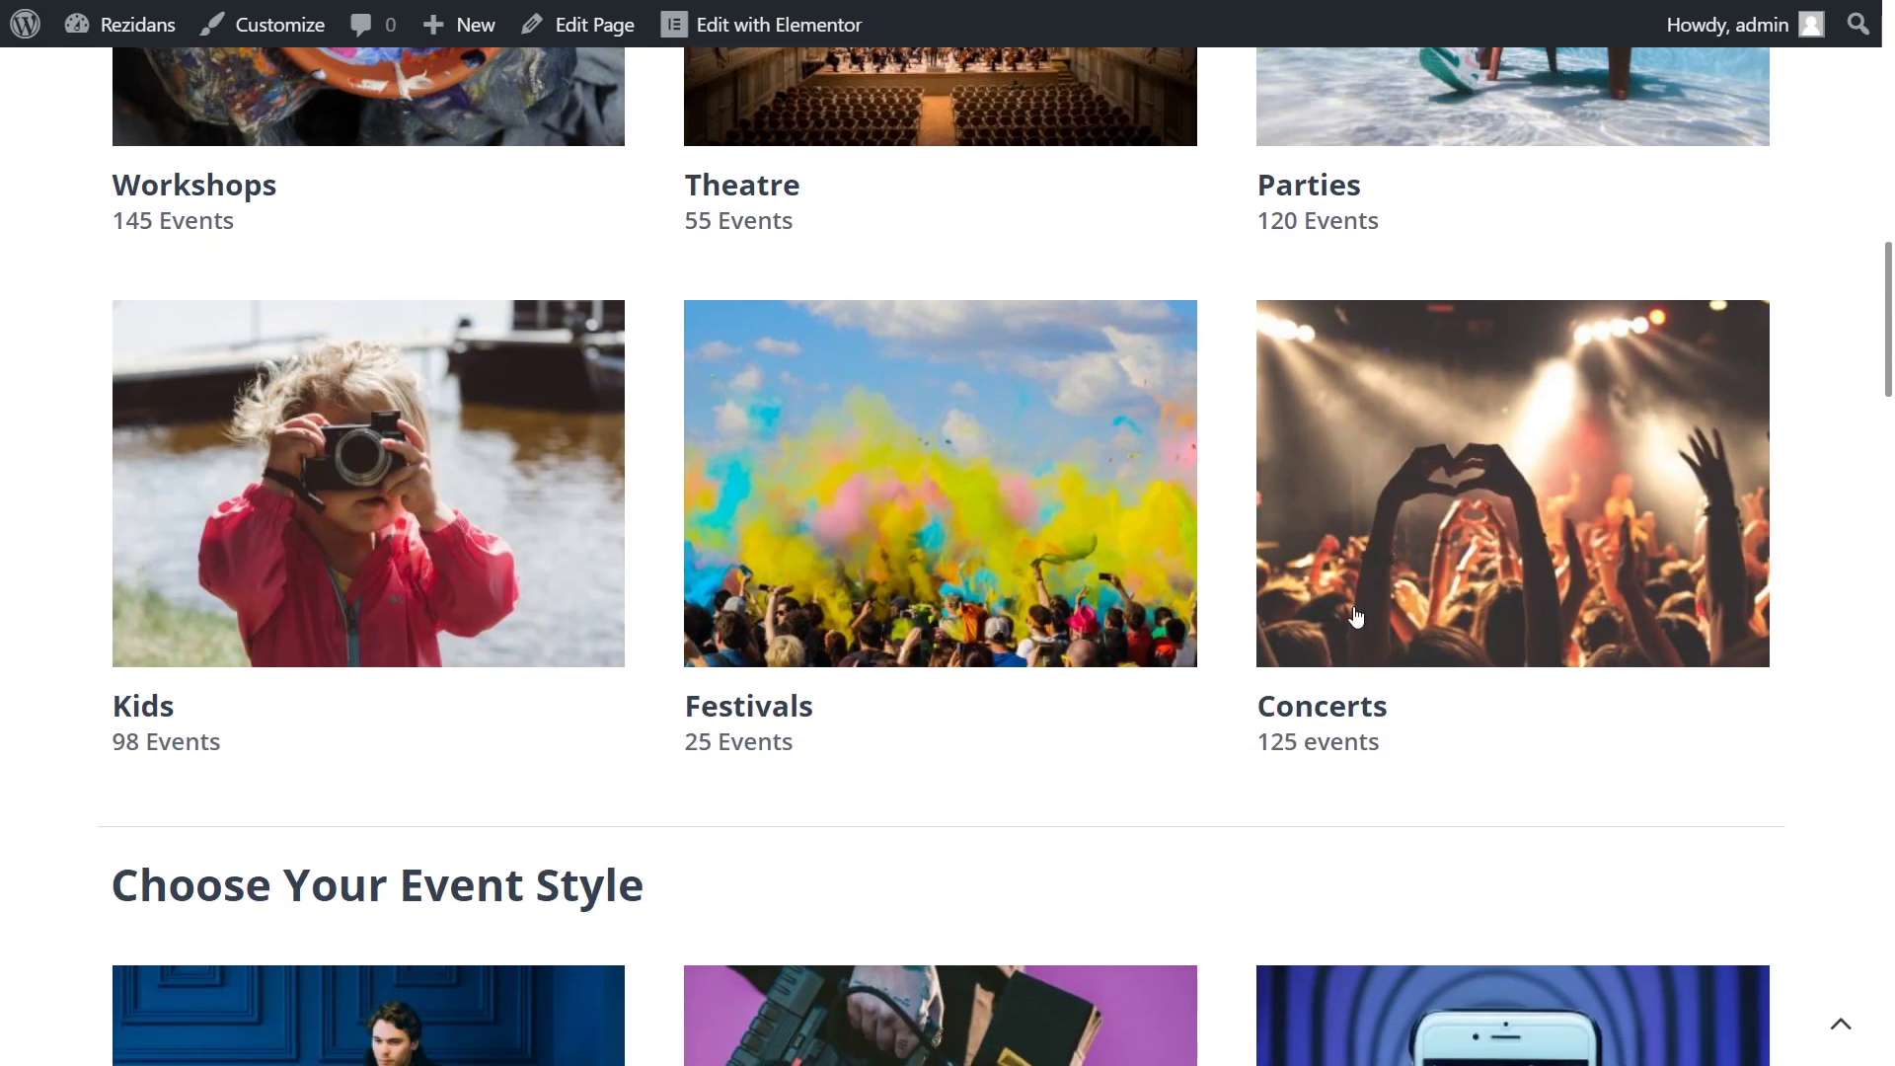
{"action": "left_click", "coordinate": [1359, 614]}
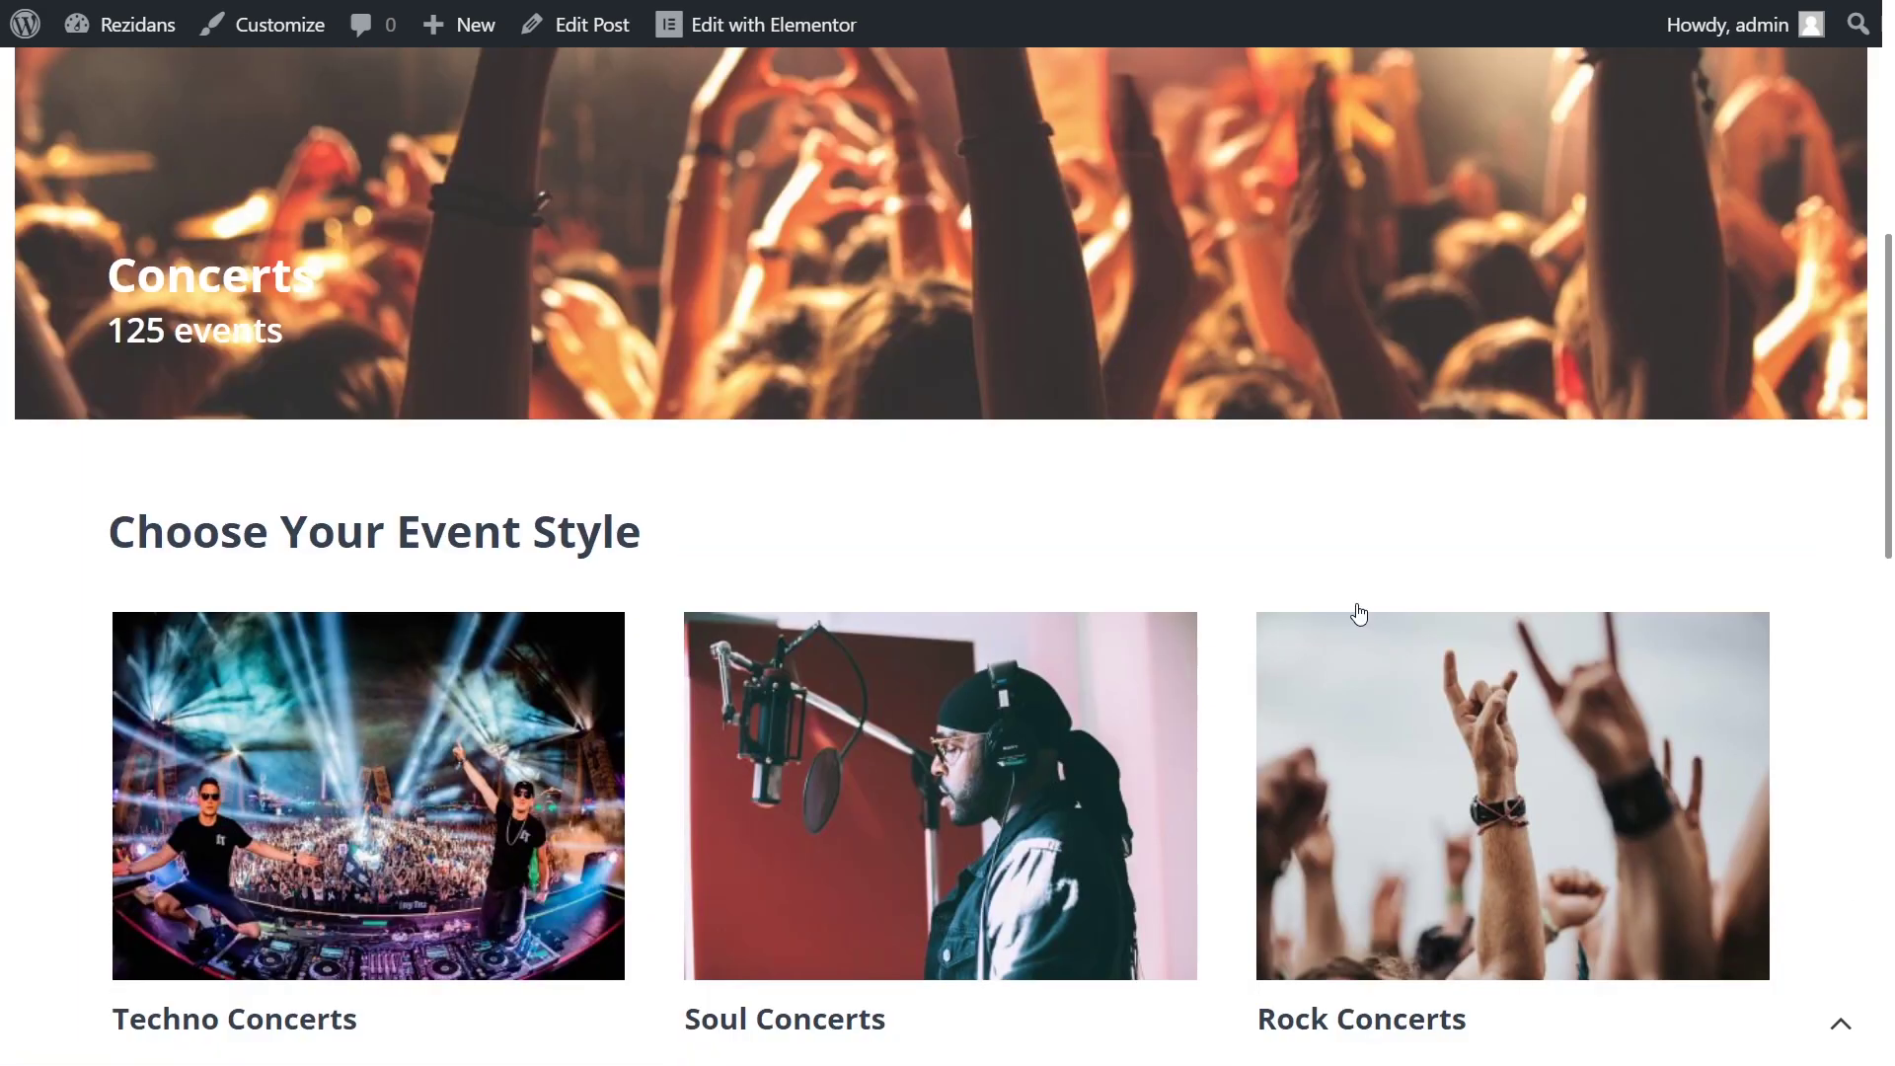
{"action": "scroll", "coordinate": [1359, 614], "scroll_direction": "down", "scroll_amount": 5}
{"action": "scroll", "coordinate": [1359, 614], "scroll_direction": "down", "scroll_amount": 1}
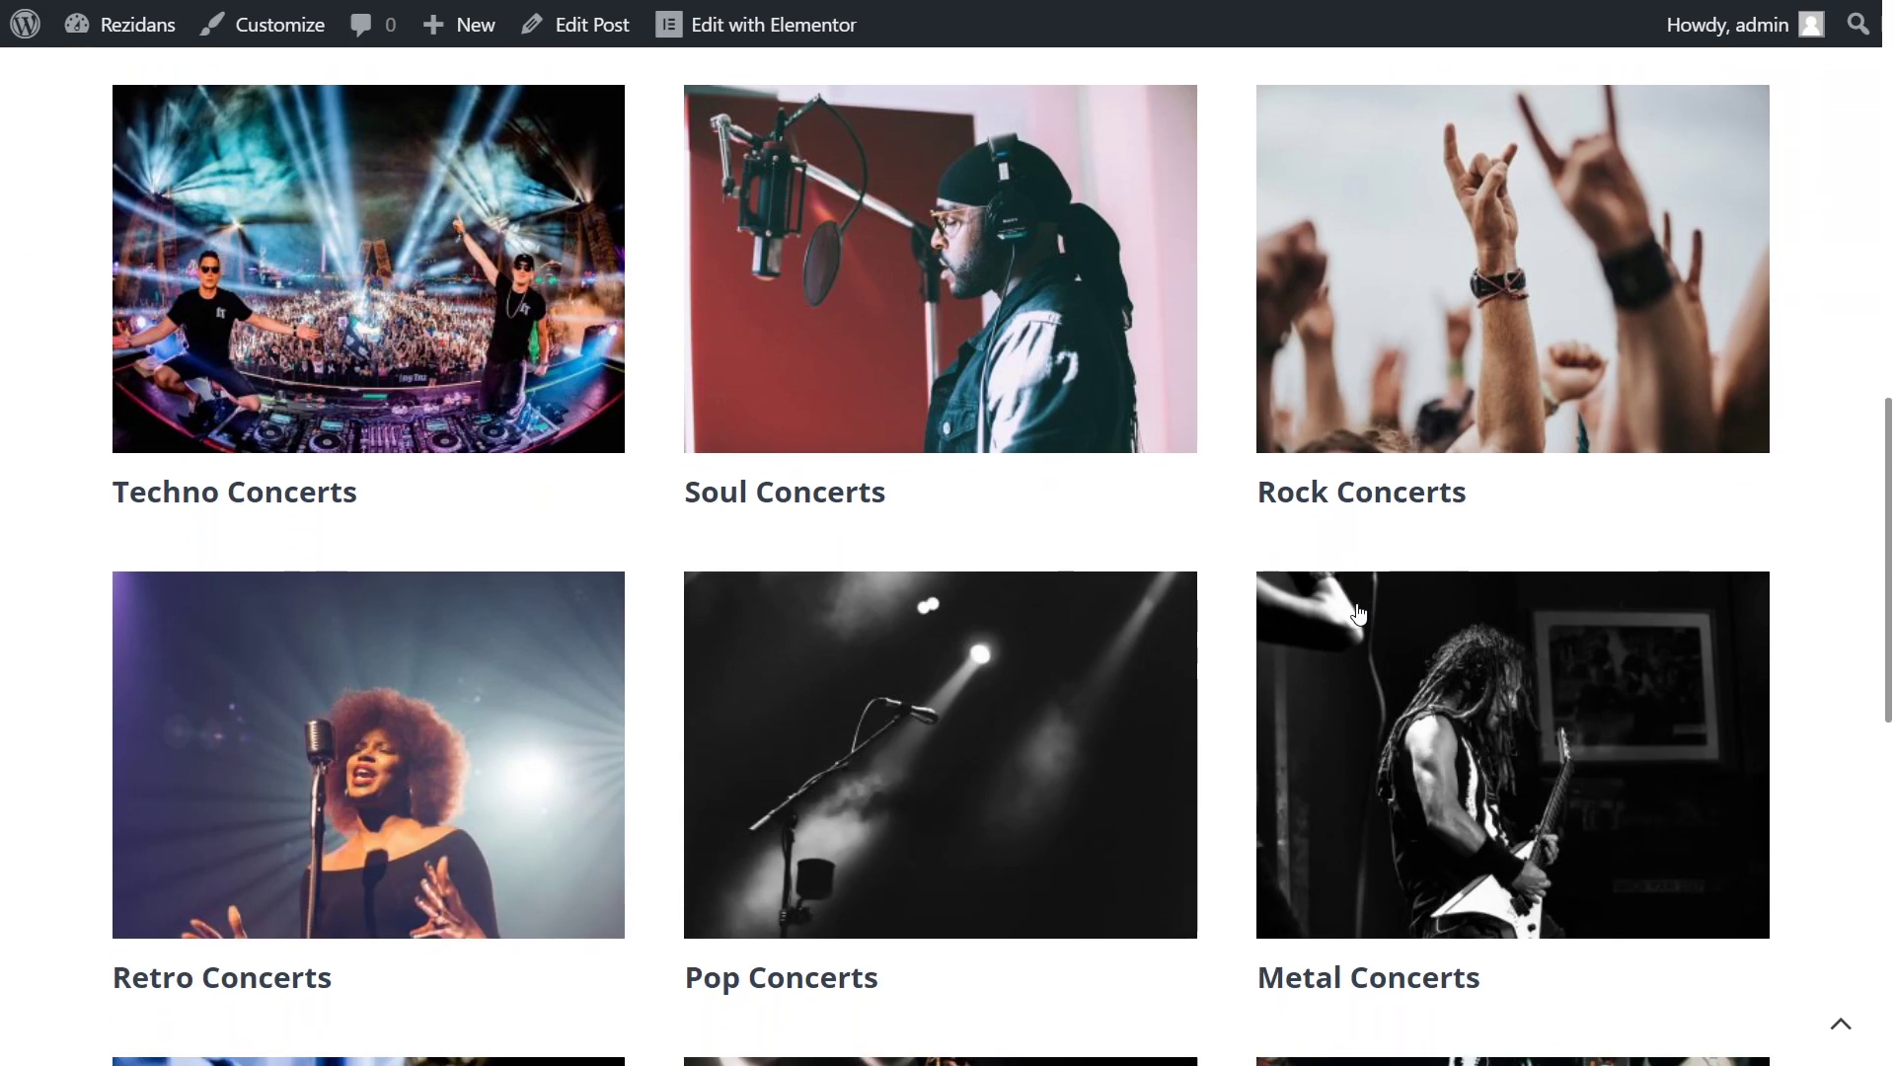
{"action": "left_click", "coordinate": [1388, 426]}
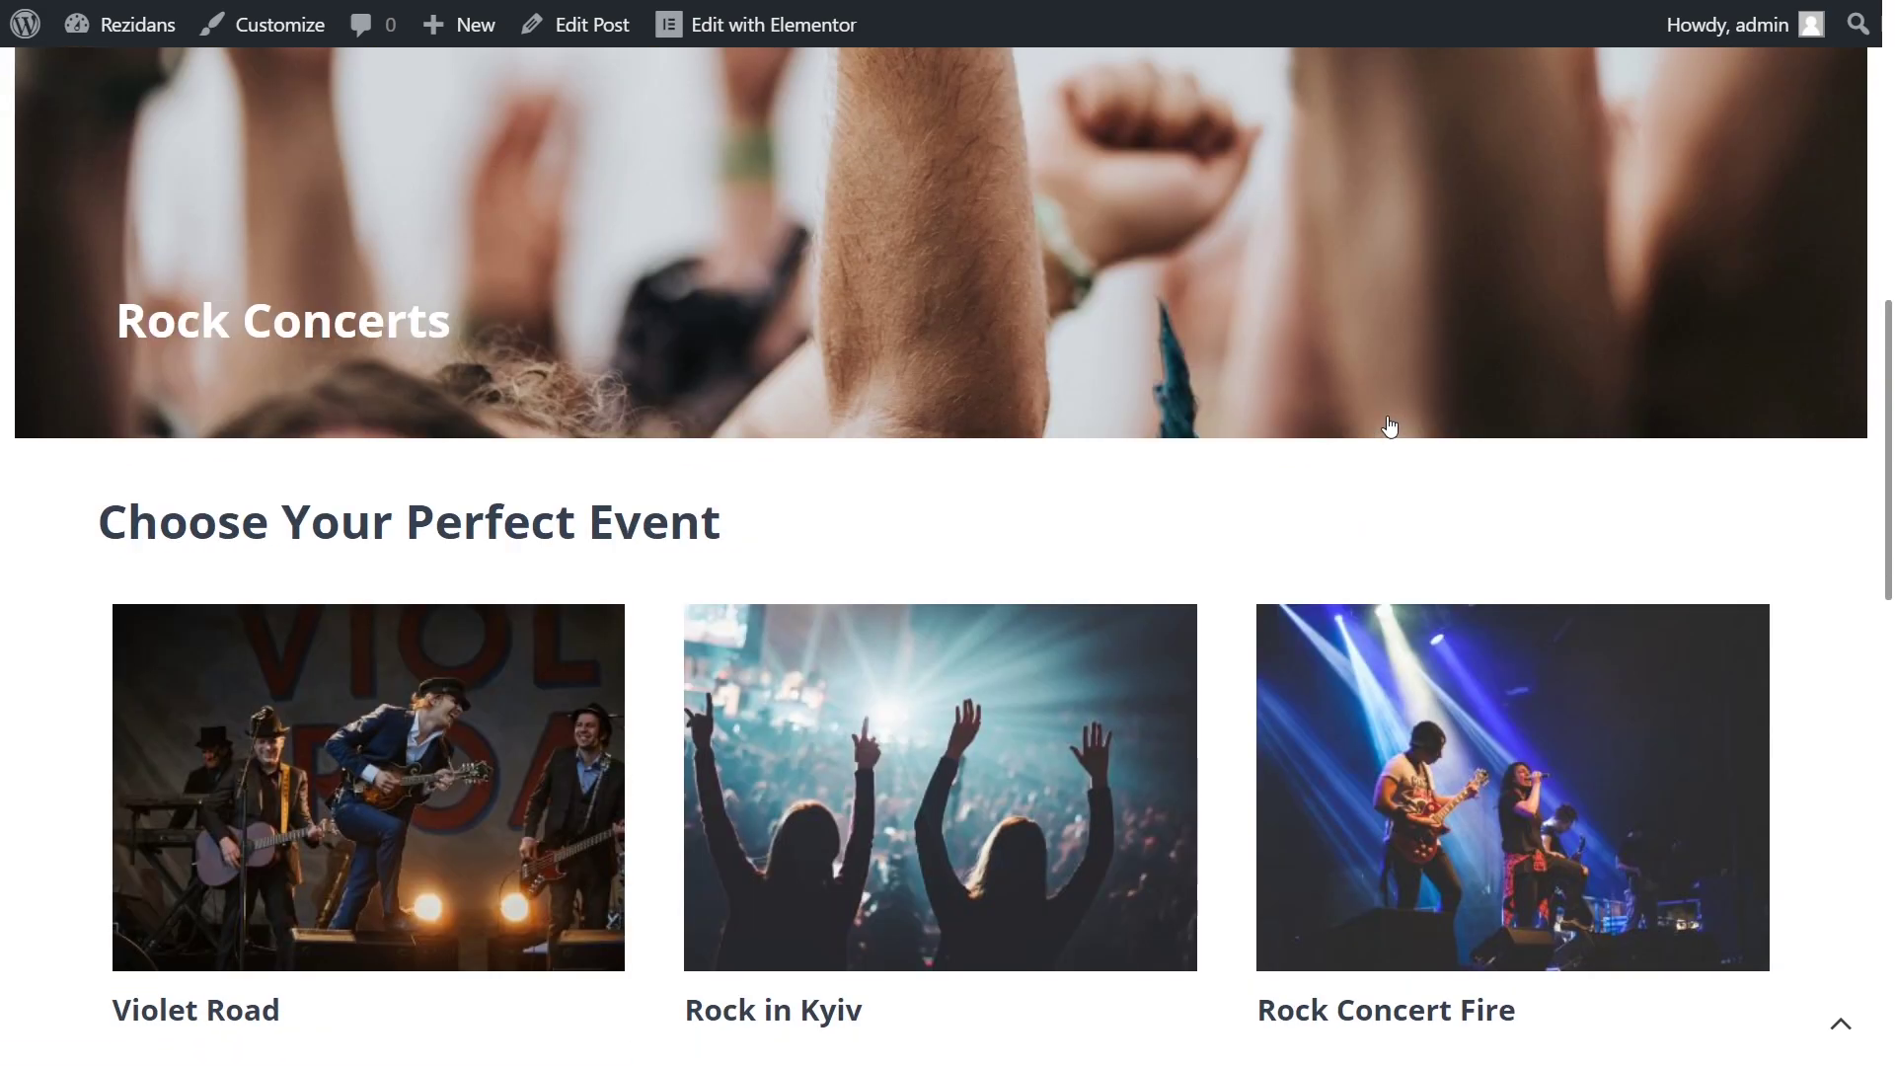
{"action": "scroll", "coordinate": [1388, 426], "scroll_direction": "down", "scroll_amount": 3}
{"action": "scroll", "coordinate": [1389, 426], "scroll_direction": "down", "scroll_amount": 10}
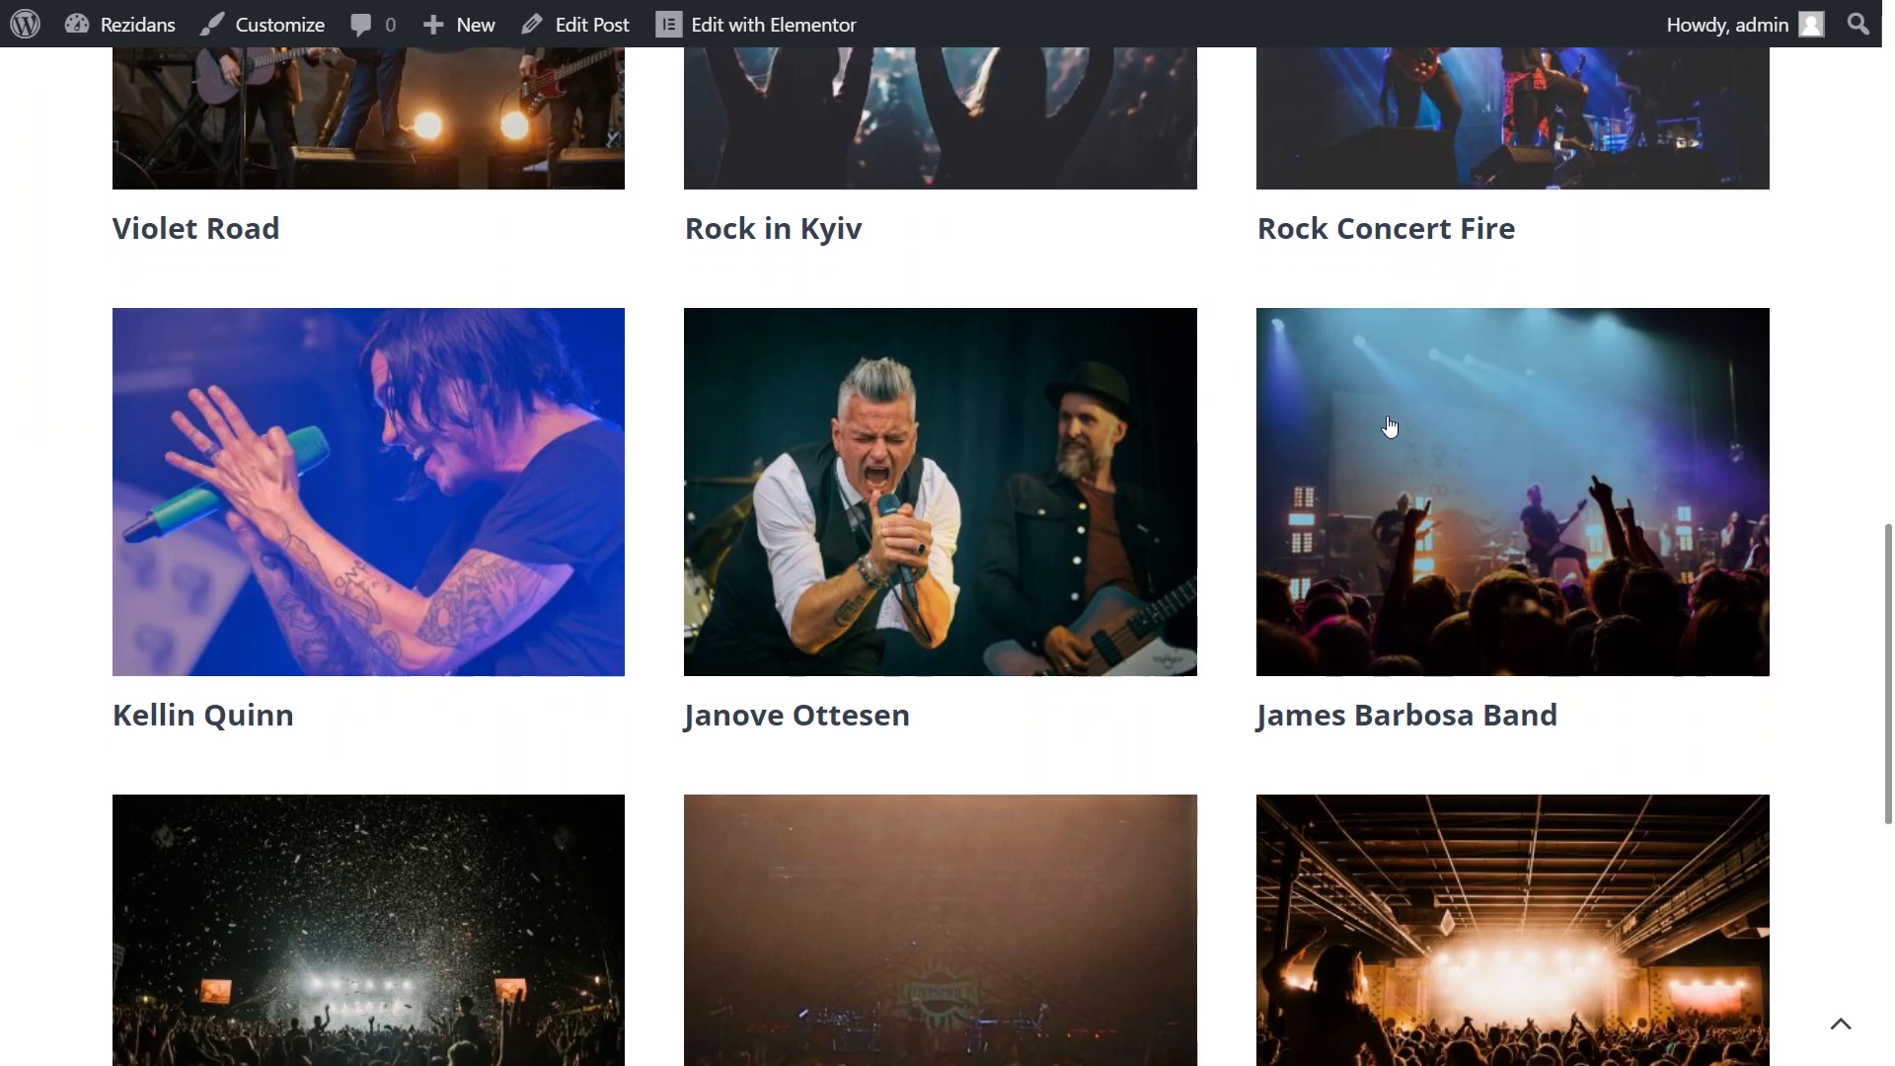
{"action": "scroll", "coordinate": [1389, 427], "scroll_direction": "down", "scroll_amount": 3}
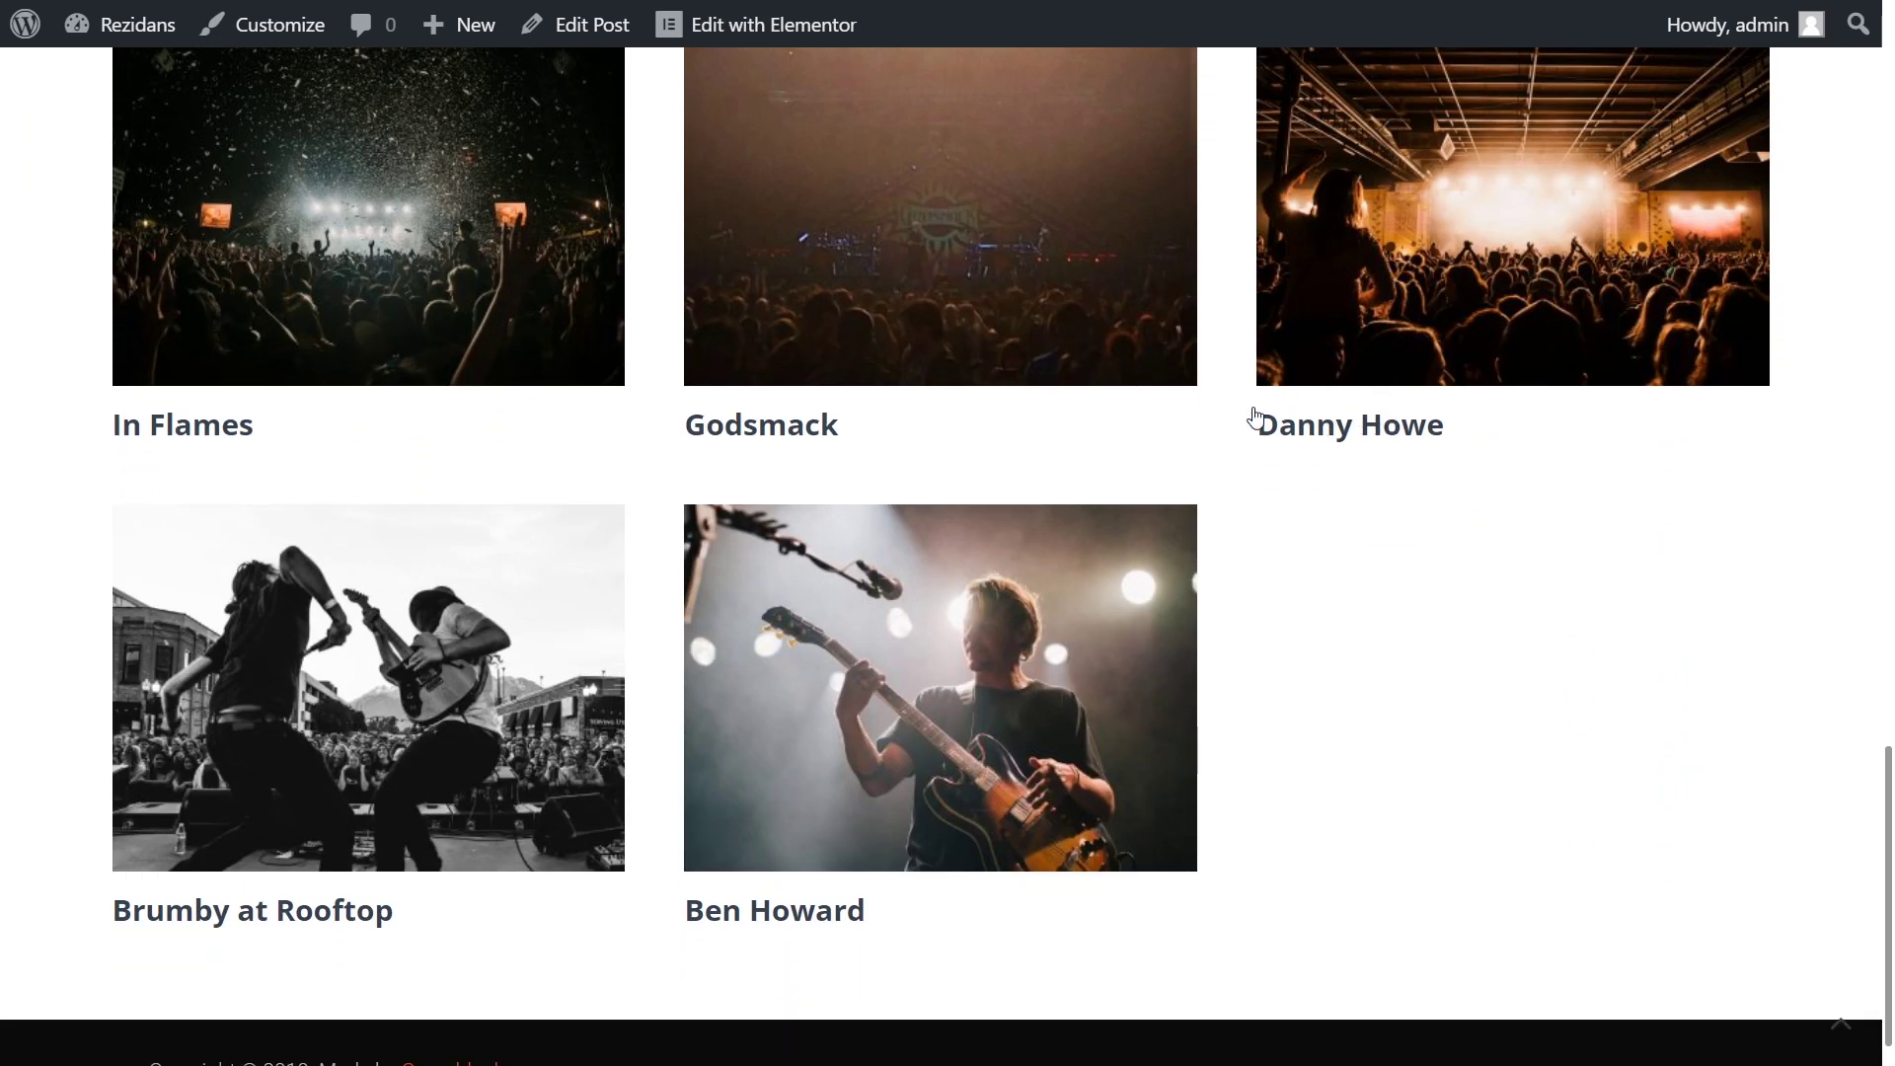